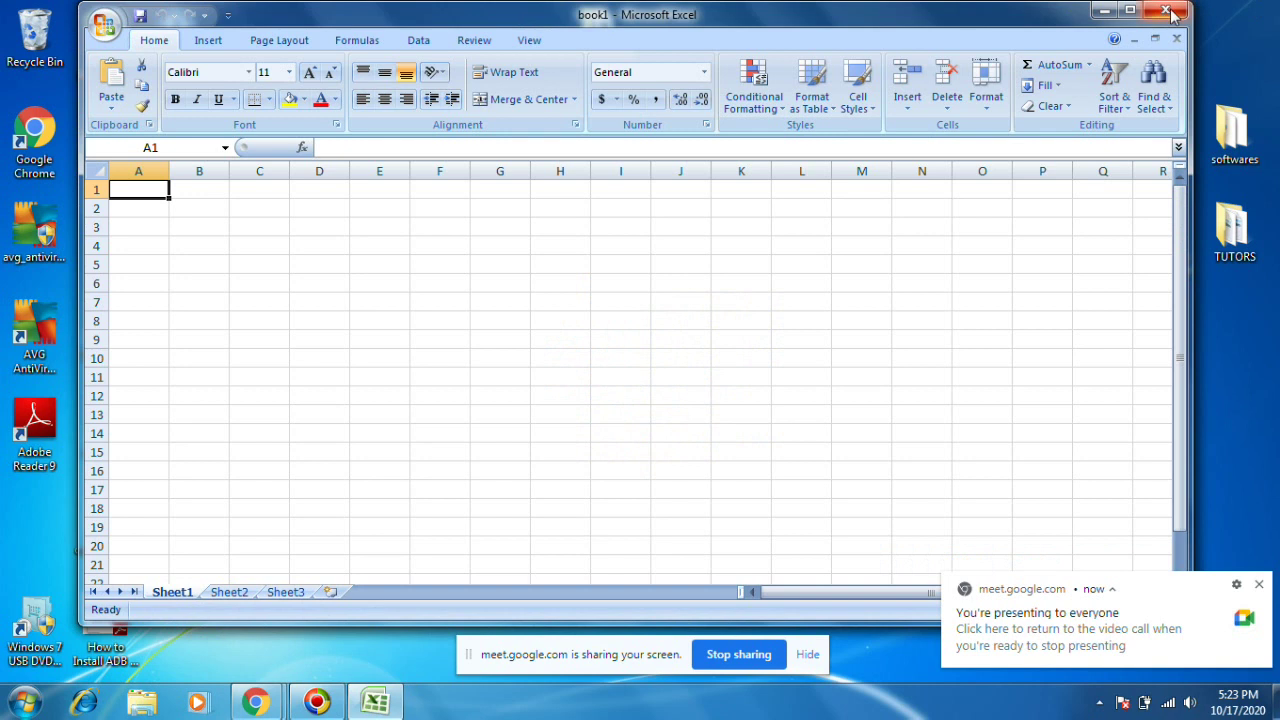
Close the blank book1 workbook and open book2 from the desktop.
{"action": "left_click", "coordinate": [1165, 10]}
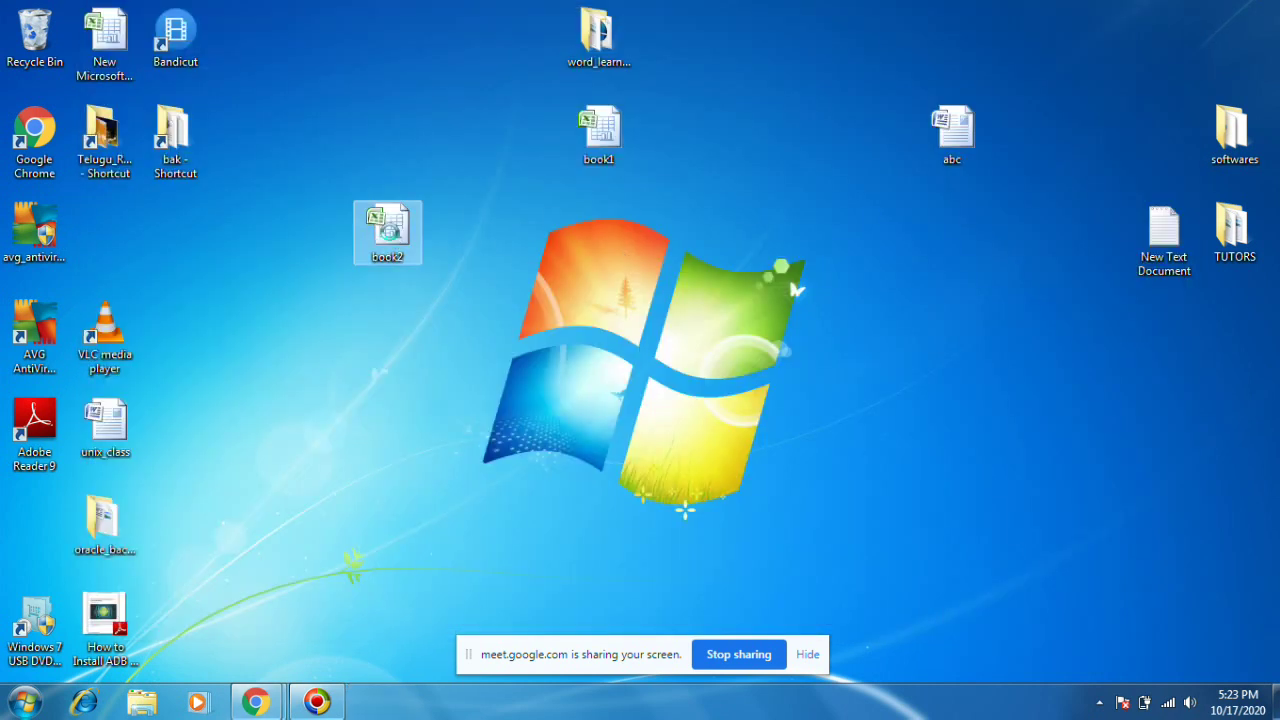
{"action": "right_click", "coordinate": [391, 238]}
{"action": "left_click", "coordinate": [453, 245]}
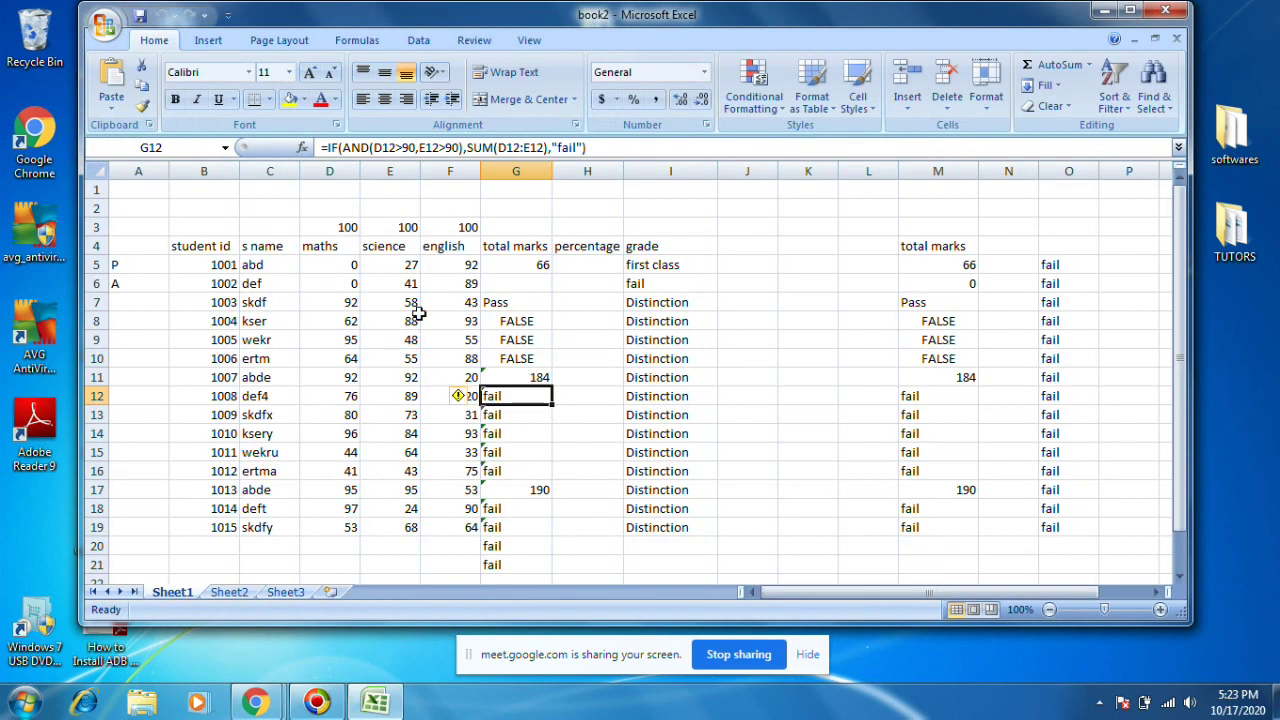
Clear the old totals, percentages and grades from G4:O21 on Sheet1.
{"action": "left_click", "coordinate": [444, 414]}
{"action": "left_click_drag", "start_coordinate": [495, 245], "coordinate": [1060, 551]}
{"action": "key", "text": "Delete"}
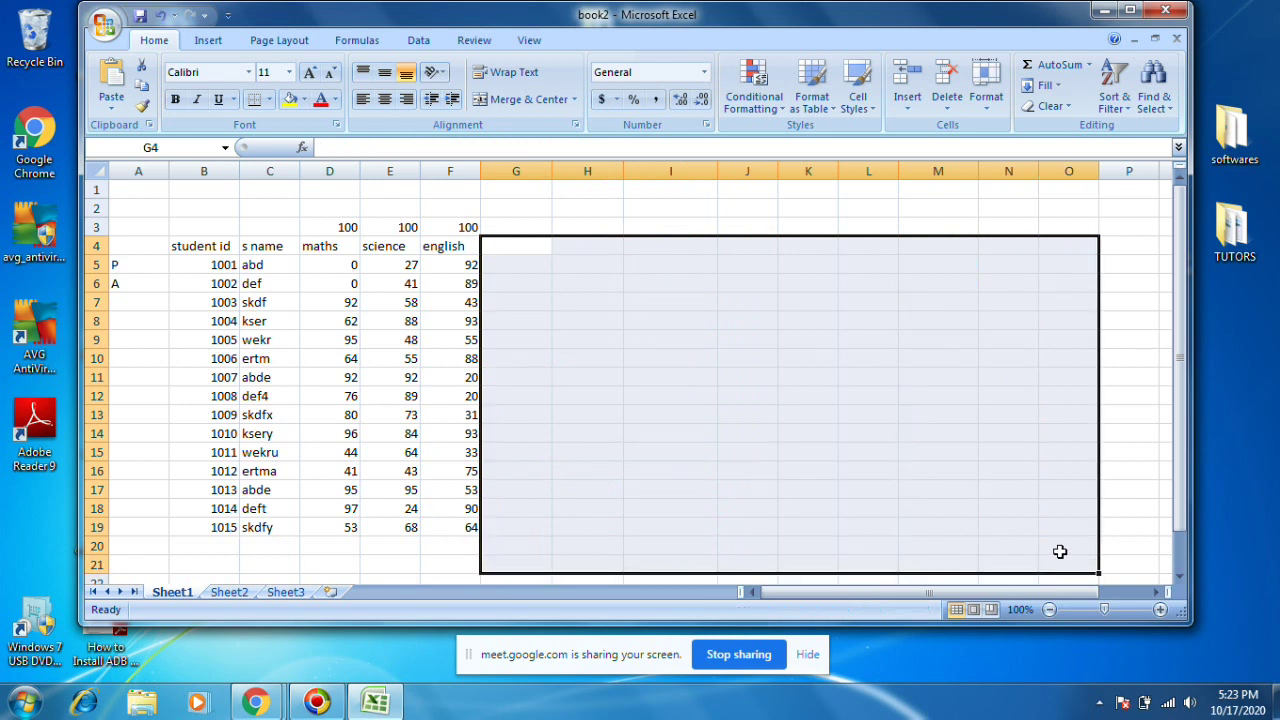
Label the row of maximum marks by entering "total marks" in C3.
{"action": "left_click_drag", "start_coordinate": [314, 224], "coordinate": [471, 226]}
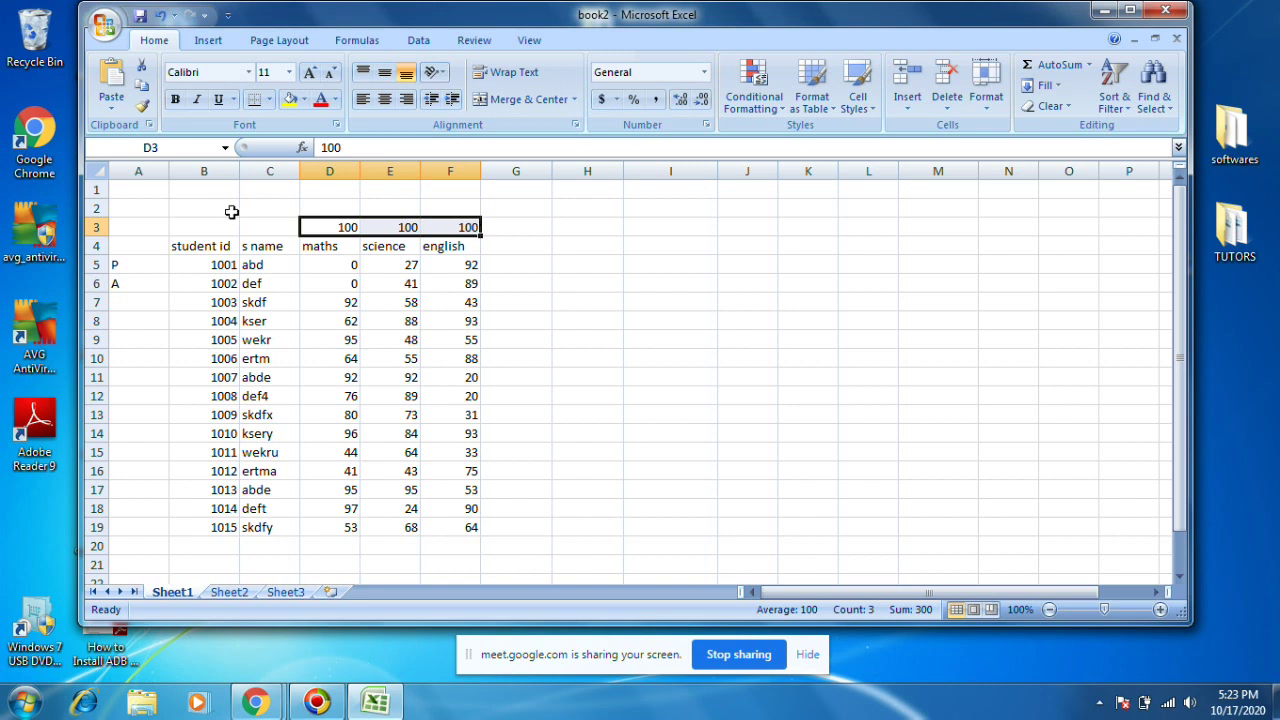
{"action": "left_click", "coordinate": [268, 226]}
{"action": "type", "text": "total"}
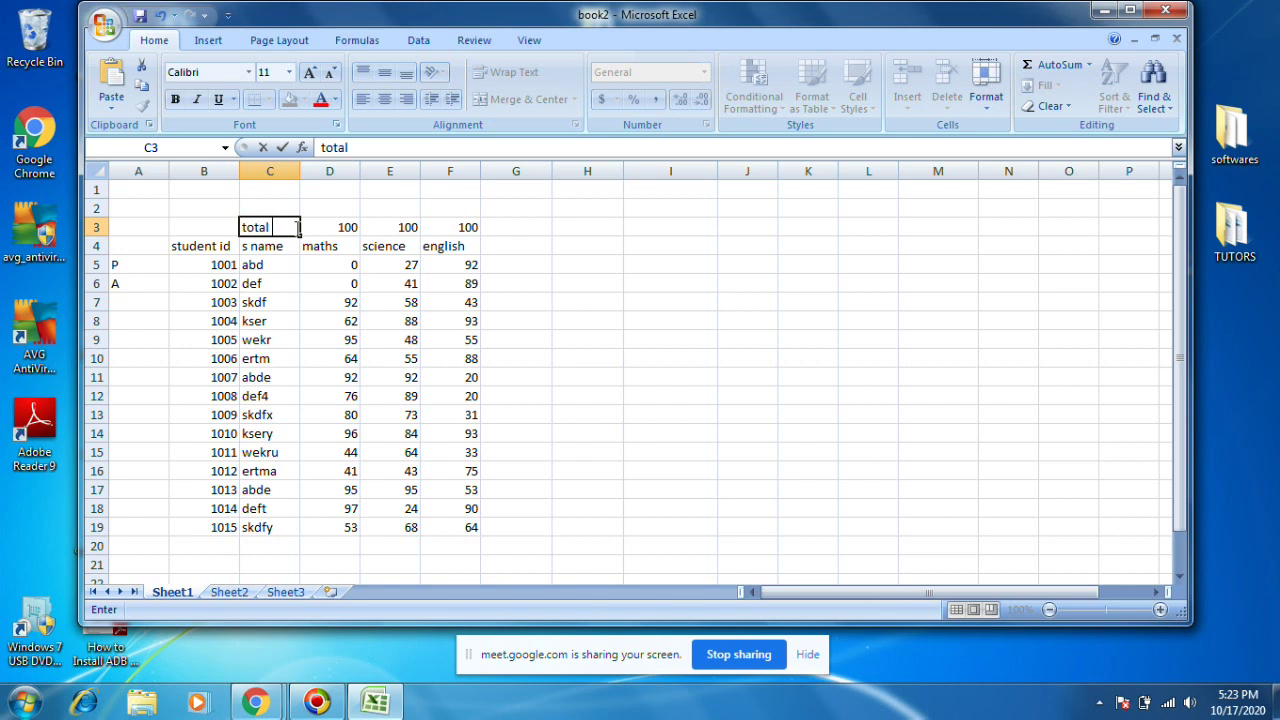
{"action": "type", "text": " marks"}
{"action": "left_click", "coordinate": [352, 210]}
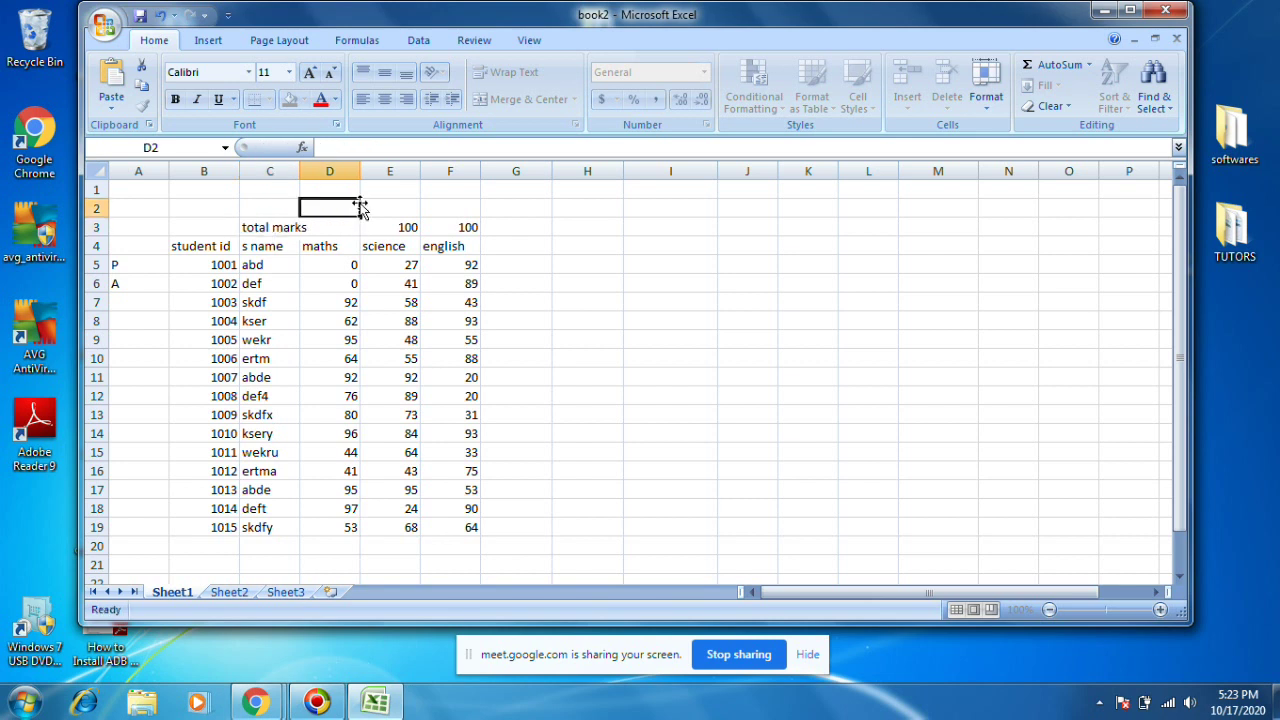
{"action": "left_click", "coordinate": [298, 171]}
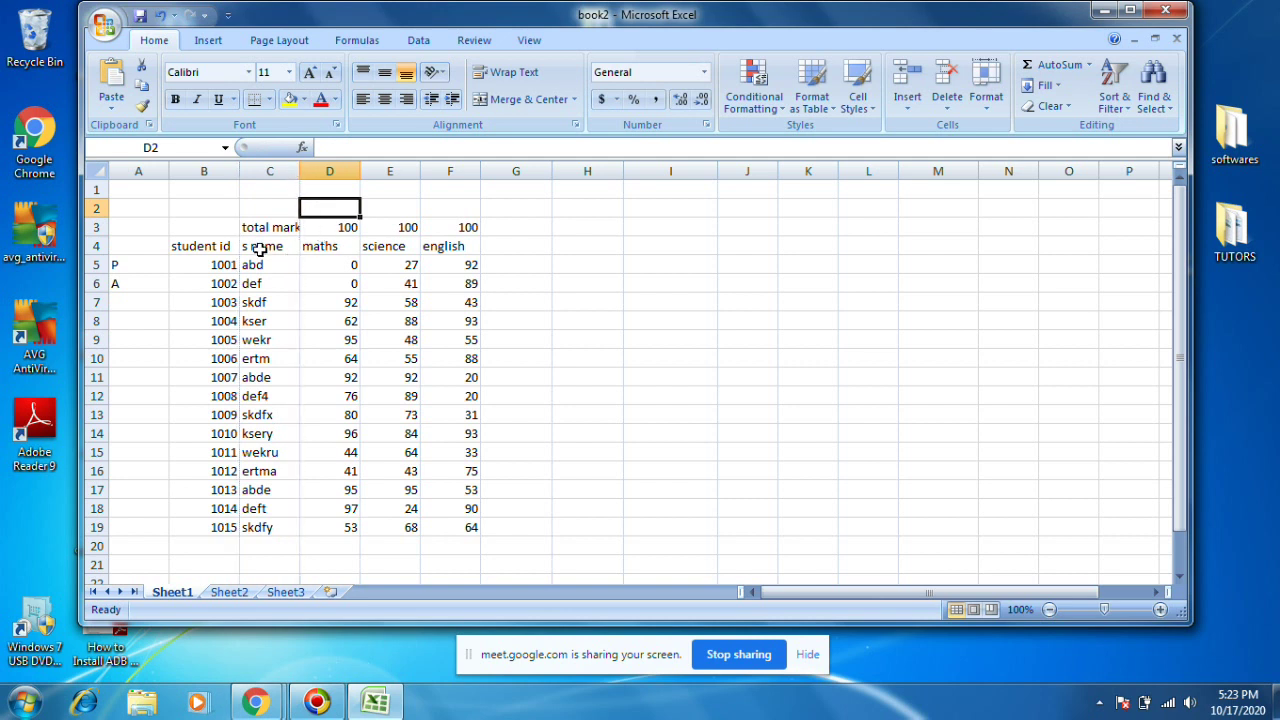
Total the maximum marks in D3:F3 into H3 with AutoSum.
{"action": "left_click", "coordinate": [339, 228]}
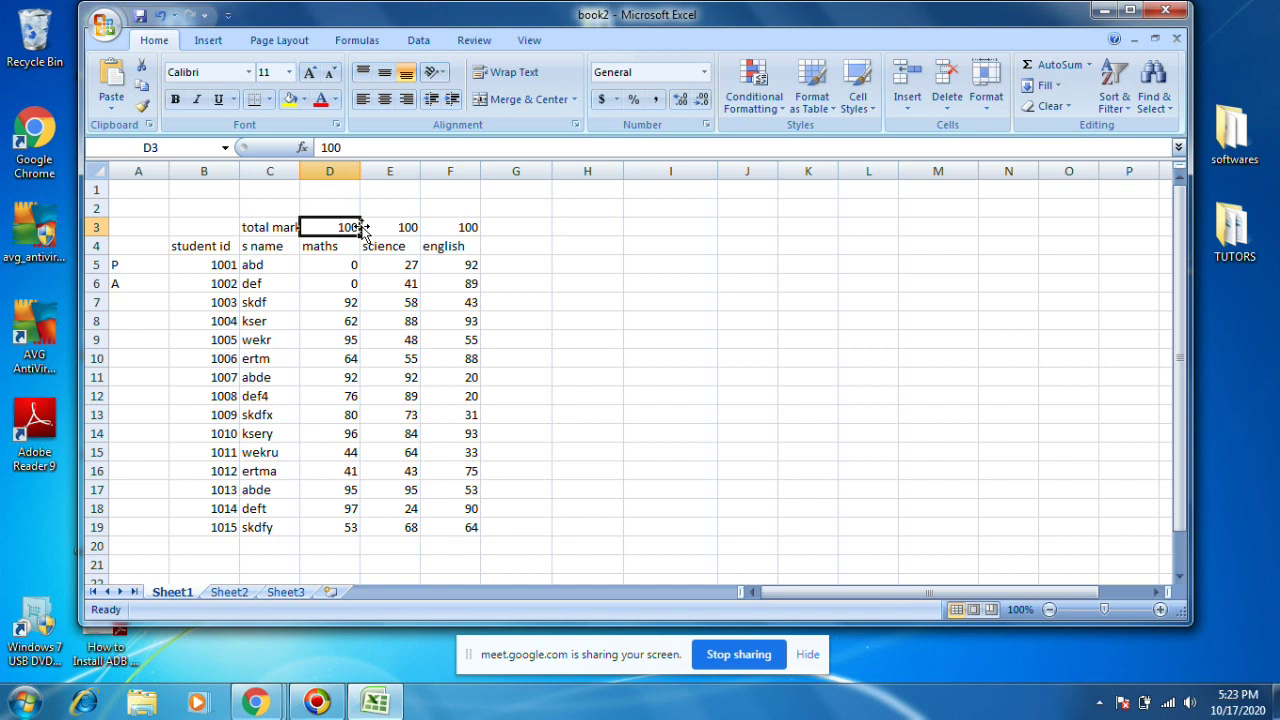
{"action": "left_click", "coordinate": [403, 229]}
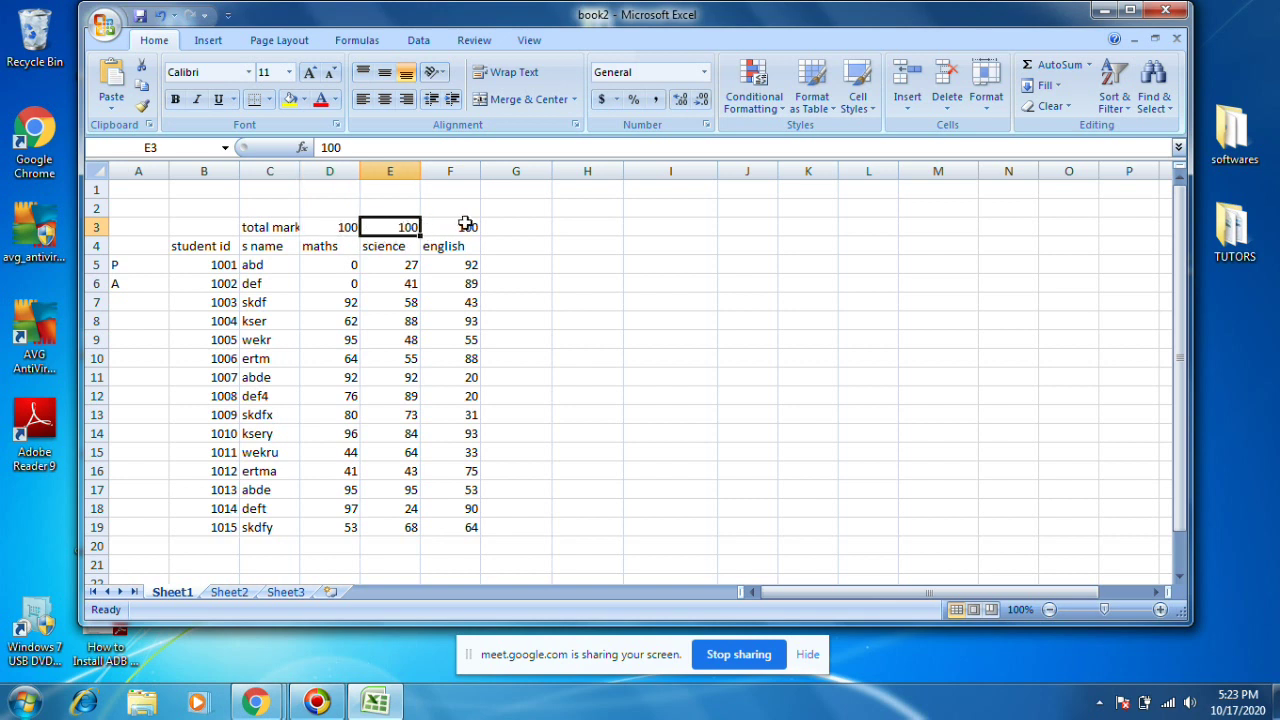
{"action": "left_click", "coordinate": [466, 226]}
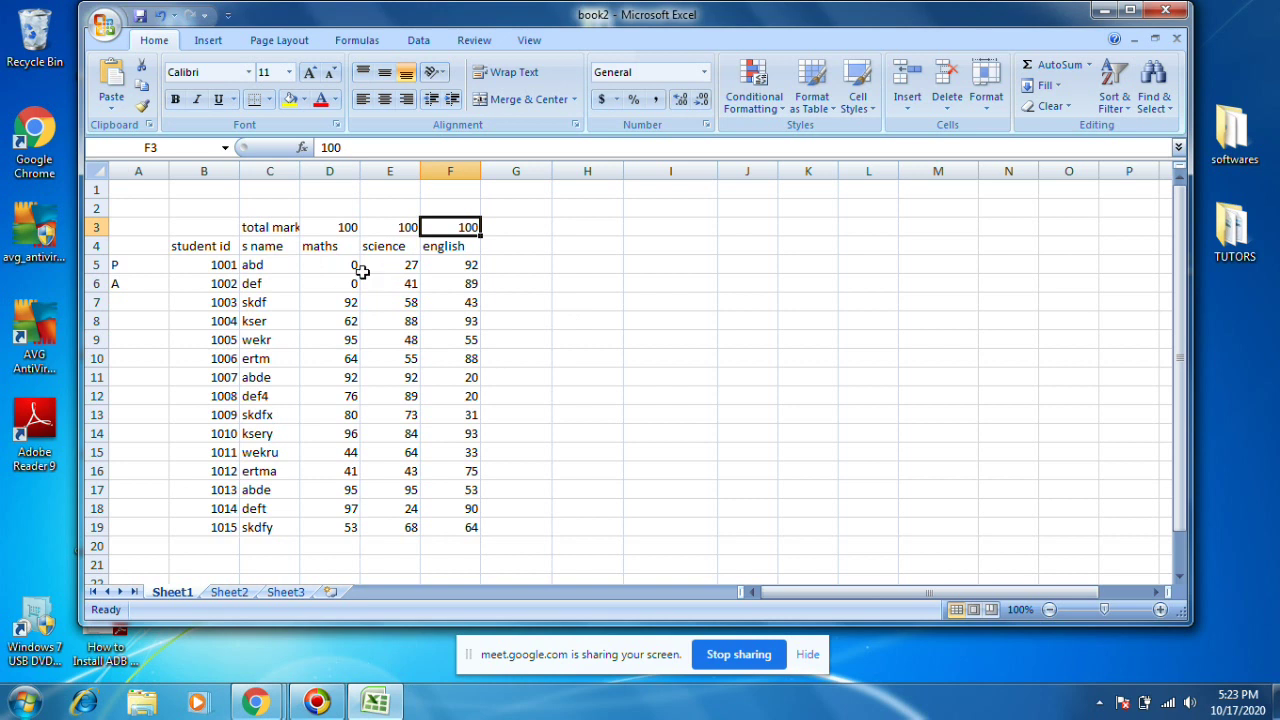
{"action": "left_click", "coordinate": [576, 276]}
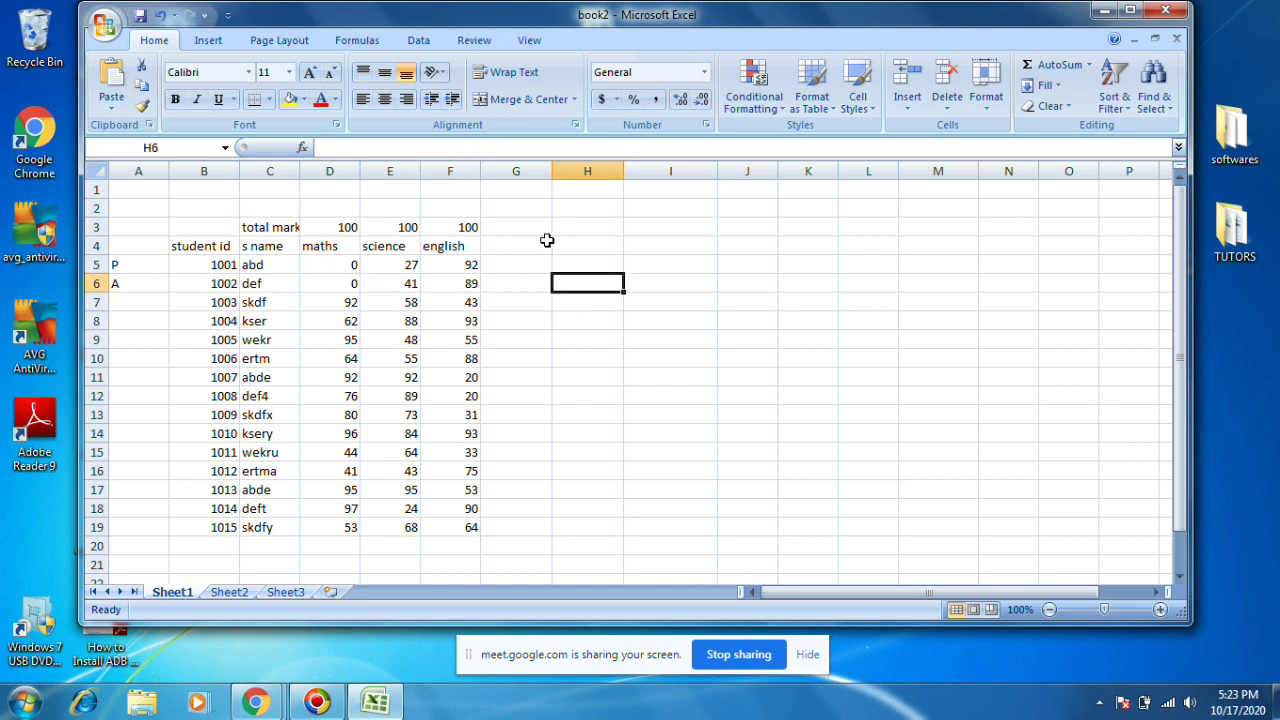
{"action": "left_click", "coordinate": [509, 224]}
{"action": "left_click", "coordinate": [356, 143]}
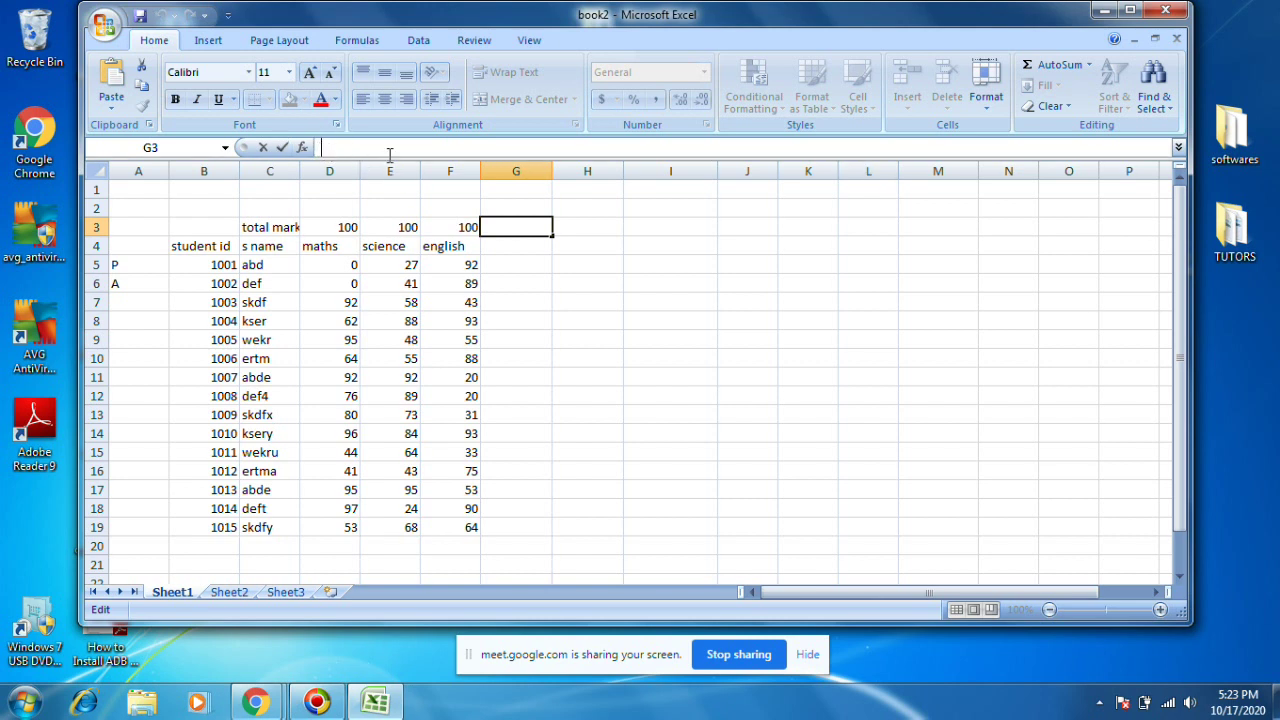
{"action": "left_click_drag", "start_coordinate": [337, 226], "coordinate": [558, 222]}
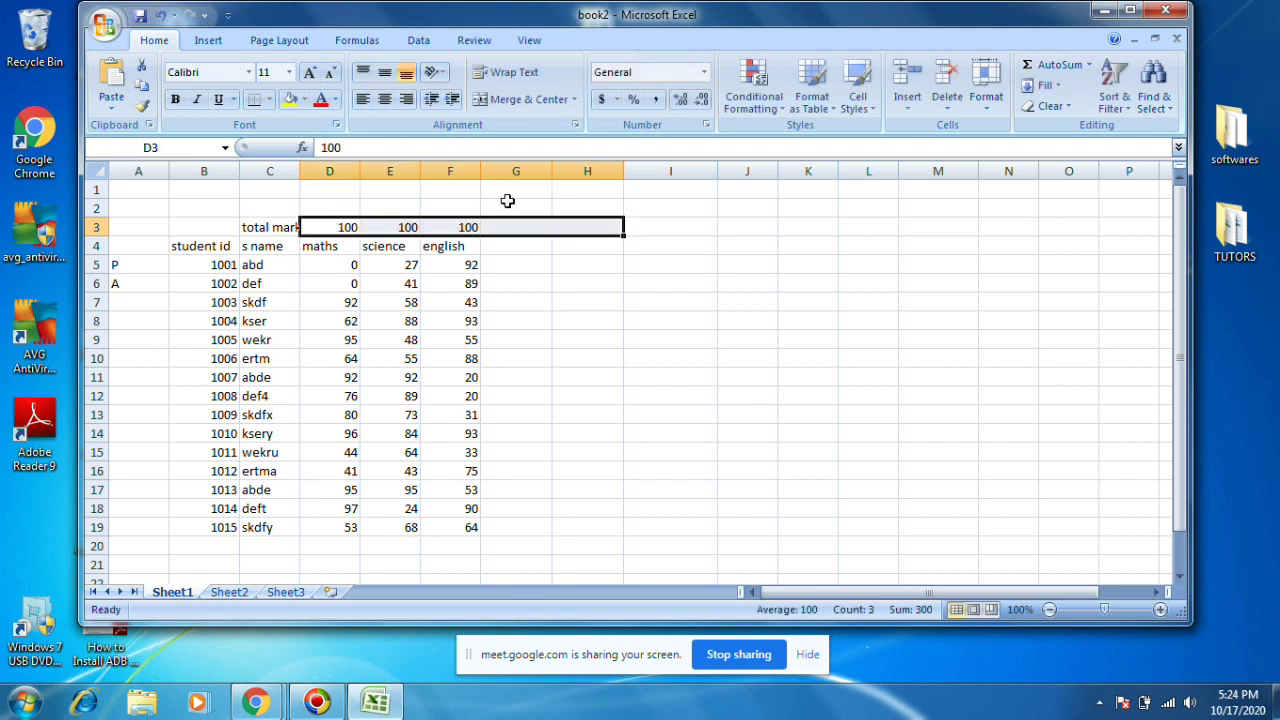
{"action": "left_click", "coordinate": [1055, 64]}
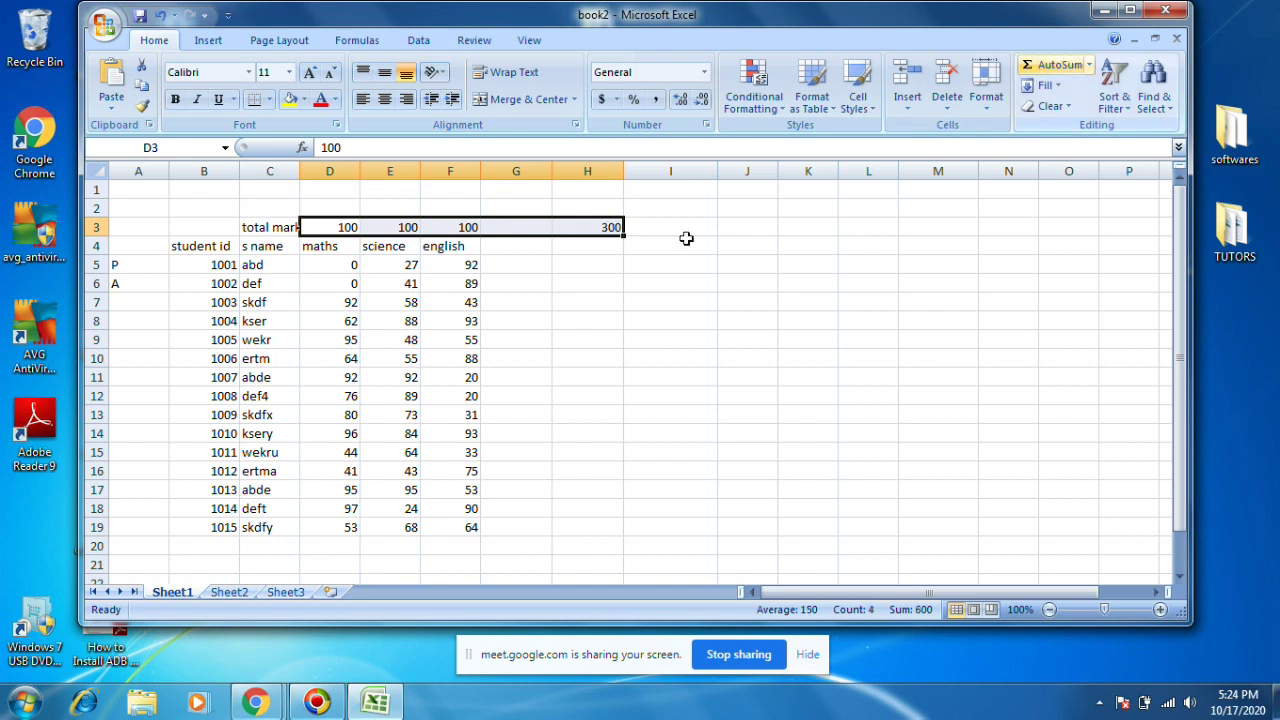
Total each student's maths, science and english marks into H5:H19 with AutoSum.
{"action": "left_click", "coordinate": [566, 280]}
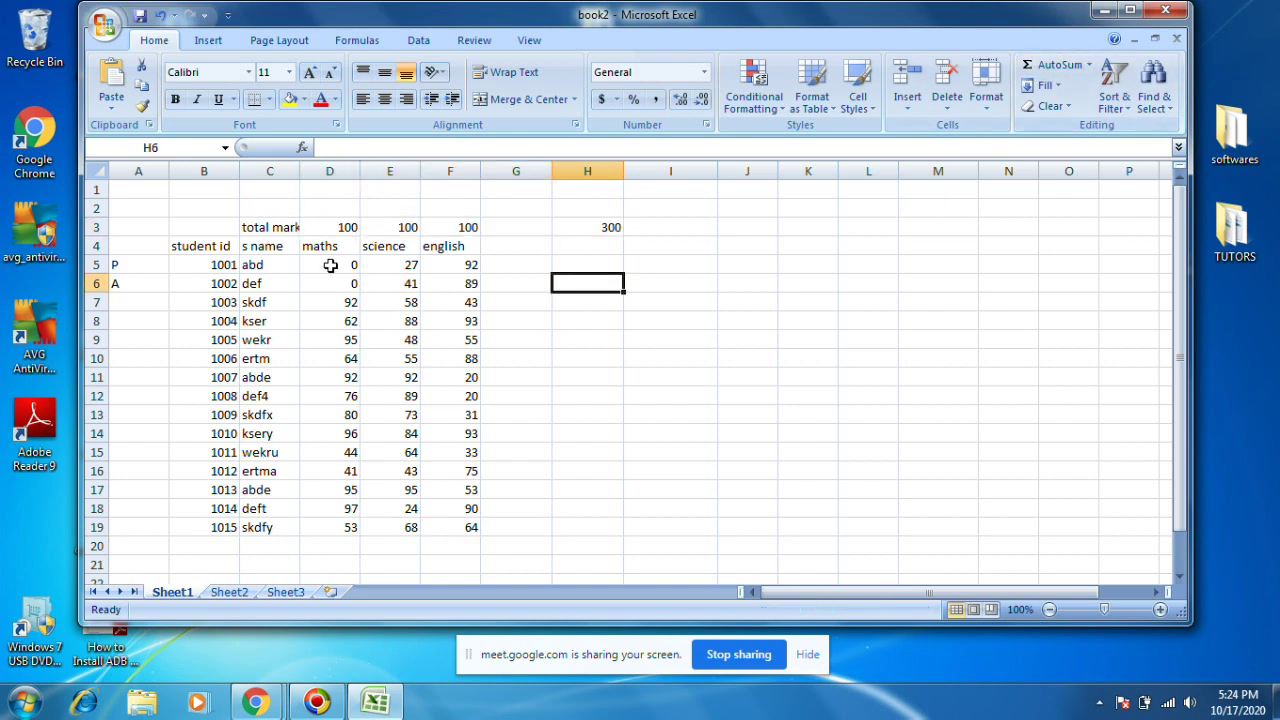
{"action": "left_click_drag", "start_coordinate": [330, 265], "coordinate": [582, 524]}
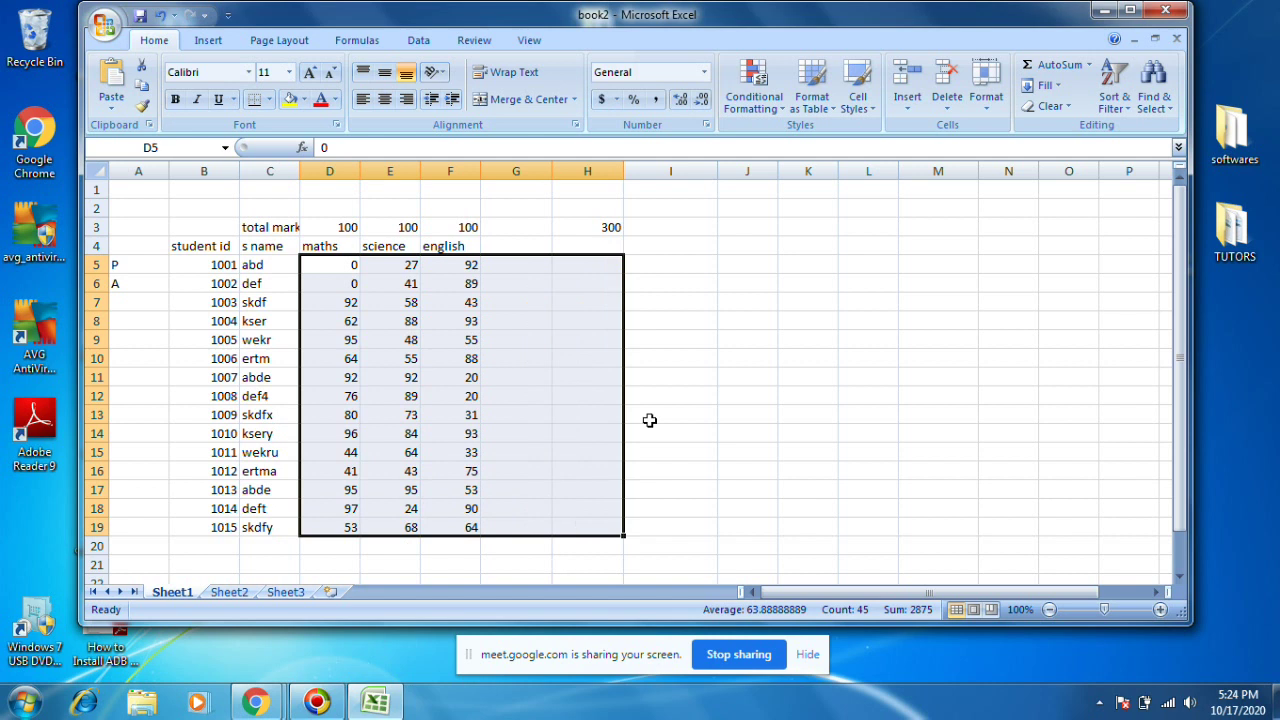
{"action": "left_click", "coordinate": [1035, 68]}
{"action": "left_click", "coordinate": [609, 262]}
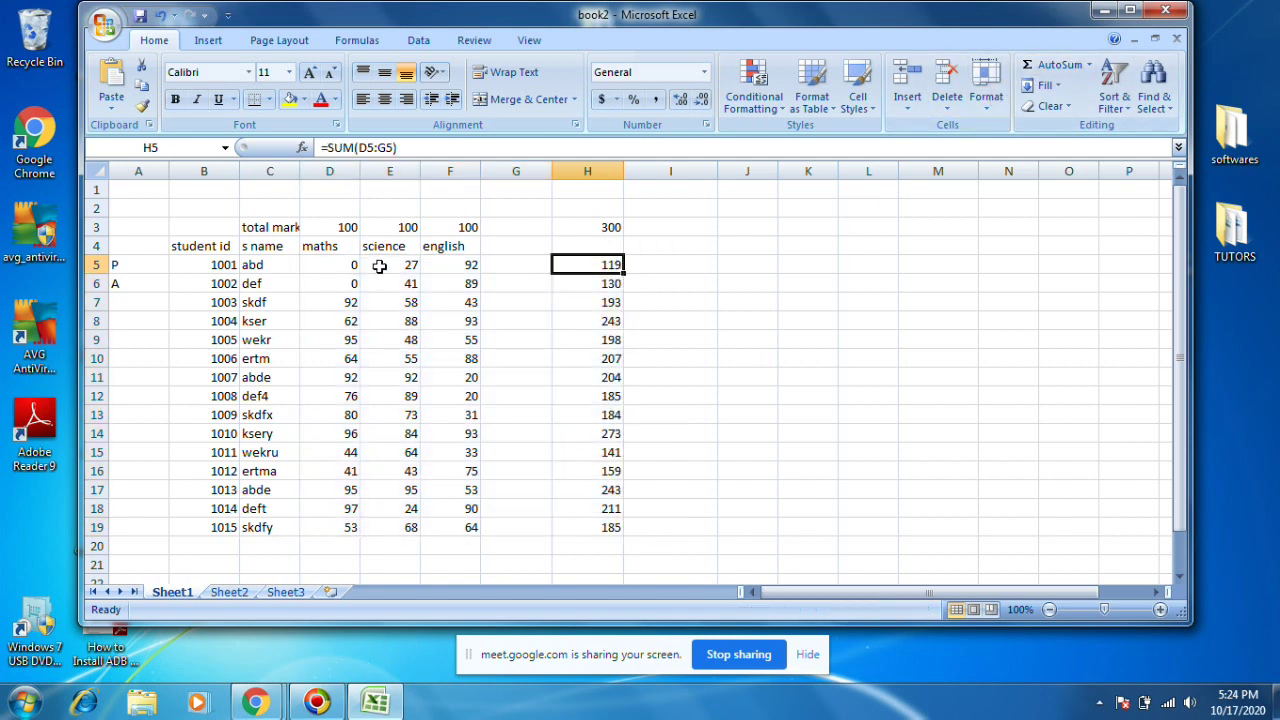
Add totals for each subject column and for column H in row 22 with AutoSum.
{"action": "left_click_drag", "start_coordinate": [329, 263], "coordinate": [599, 491]}
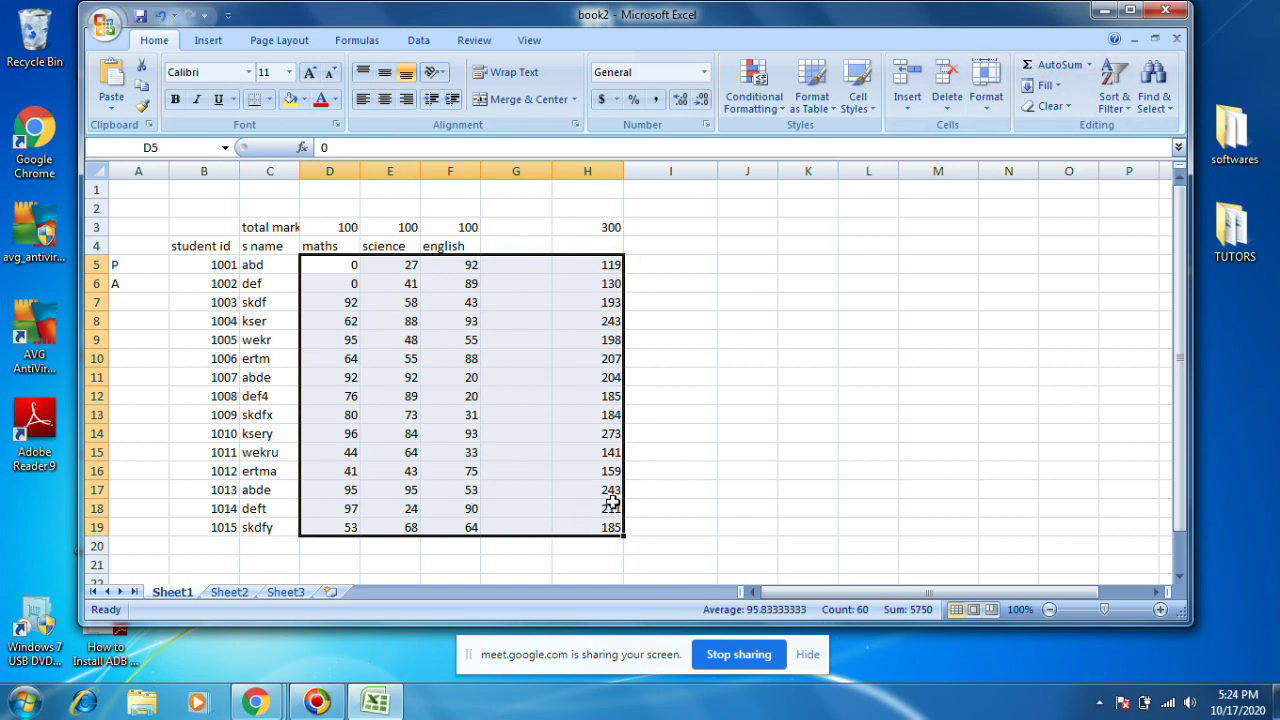
{"action": "left_click_drag", "start_coordinate": [317, 266], "coordinate": [594, 525]}
{"action": "left_click", "coordinate": [1028, 68]}
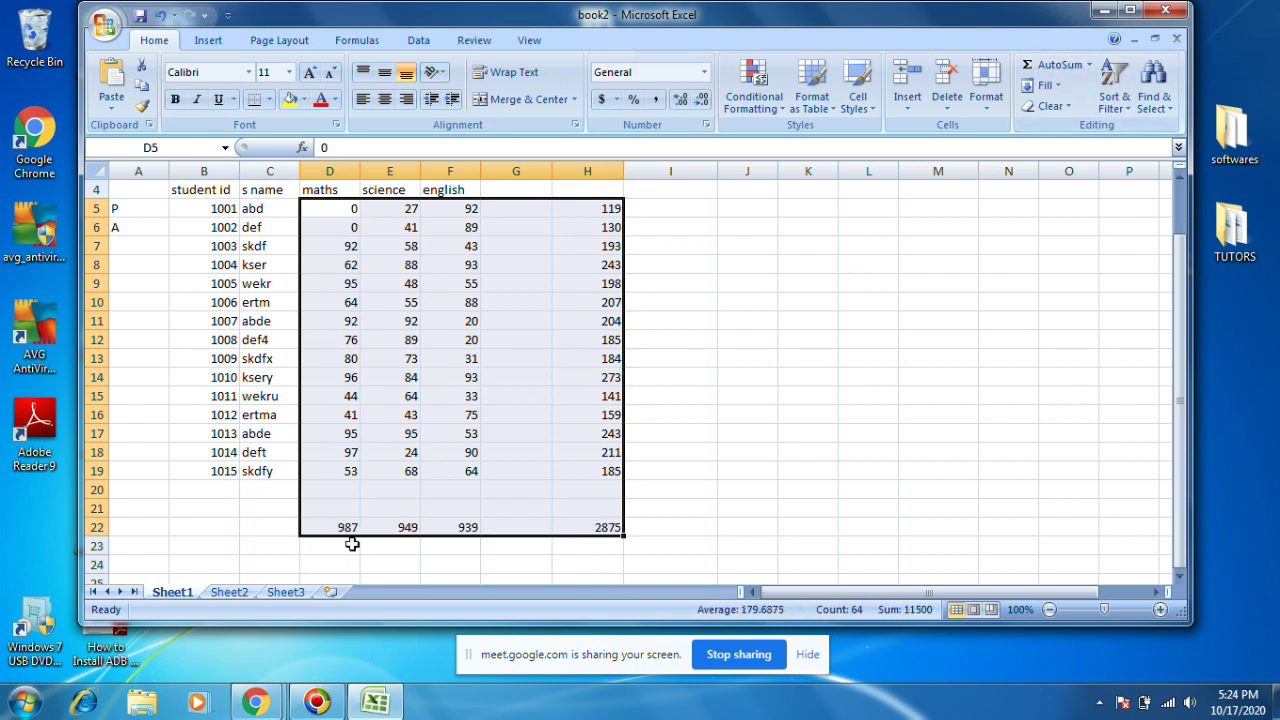
{"action": "left_click", "coordinate": [335, 515]}
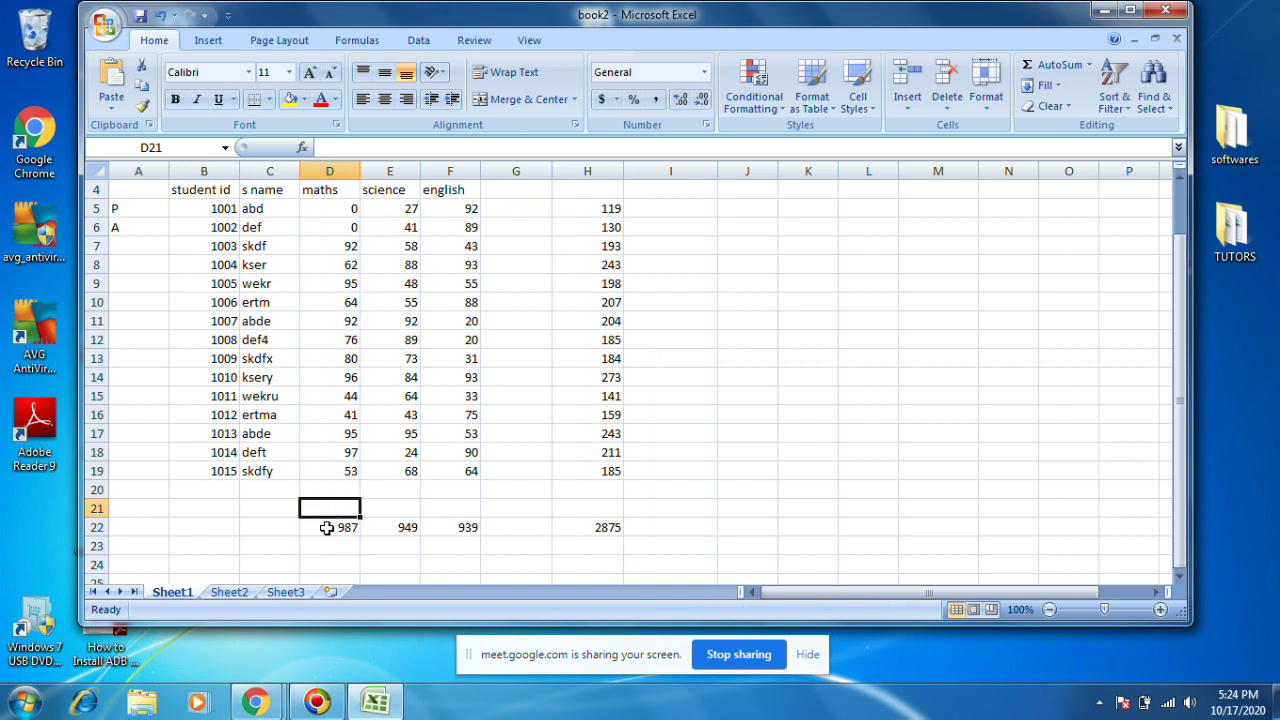
Clear the column totals in row 22 and the student totals in column H.
{"action": "left_click_drag", "start_coordinate": [337, 526], "coordinate": [571, 526]}
{"action": "key", "text": "Delete"}
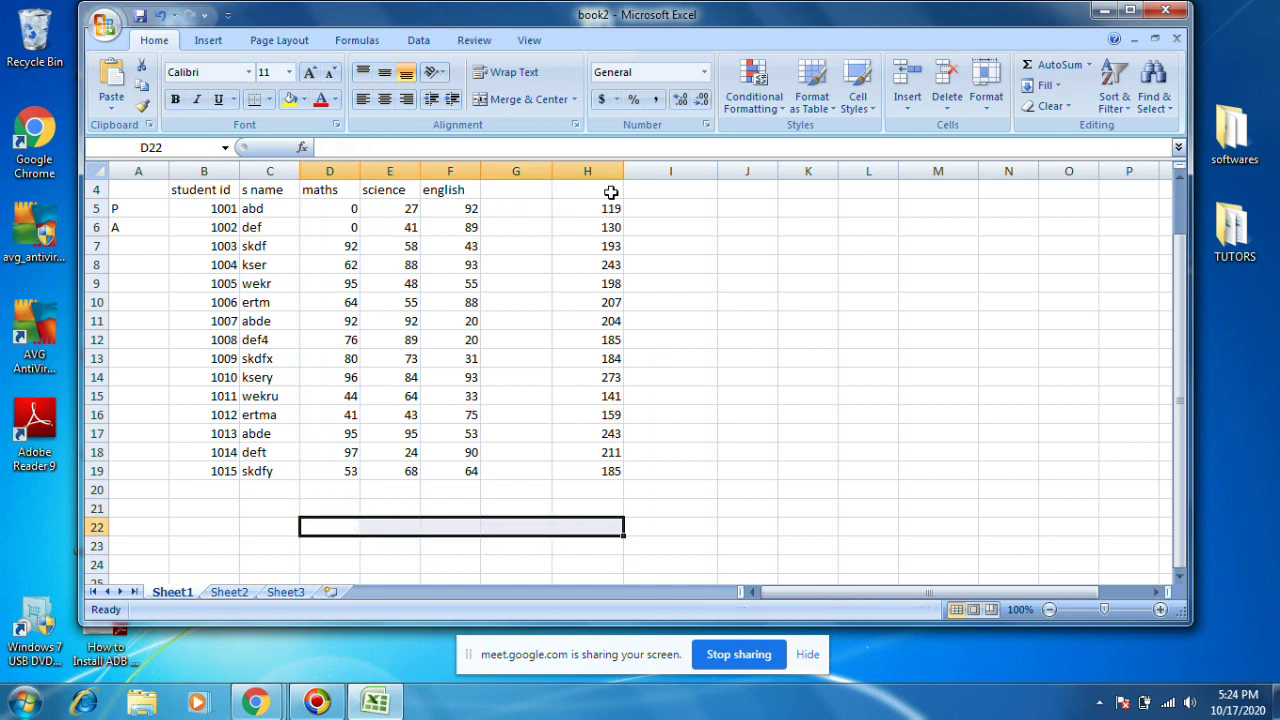
{"action": "left_click_drag", "start_coordinate": [606, 204], "coordinate": [606, 482]}
{"action": "key", "text": "Delete"}
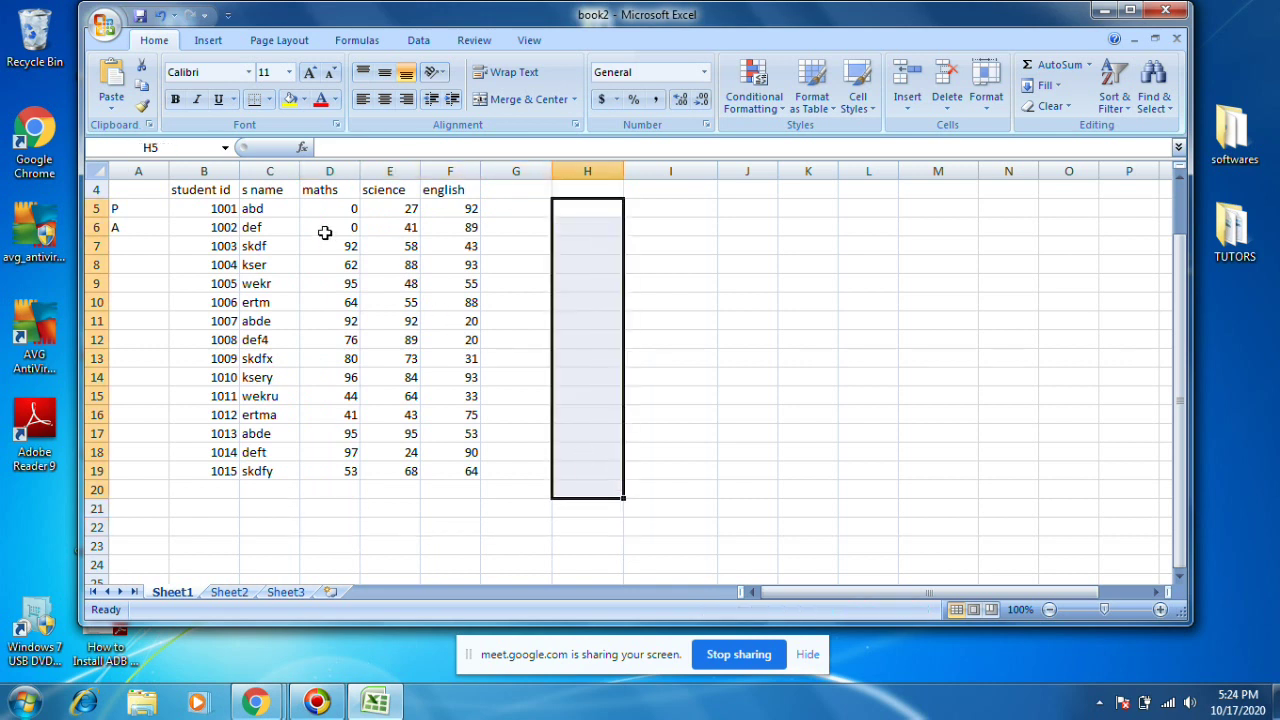
Total D5:H21 by row and by column with AutoSum, and clear the totals from column H and row 21.
{"action": "left_click_drag", "start_coordinate": [313, 211], "coordinate": [606, 511]}
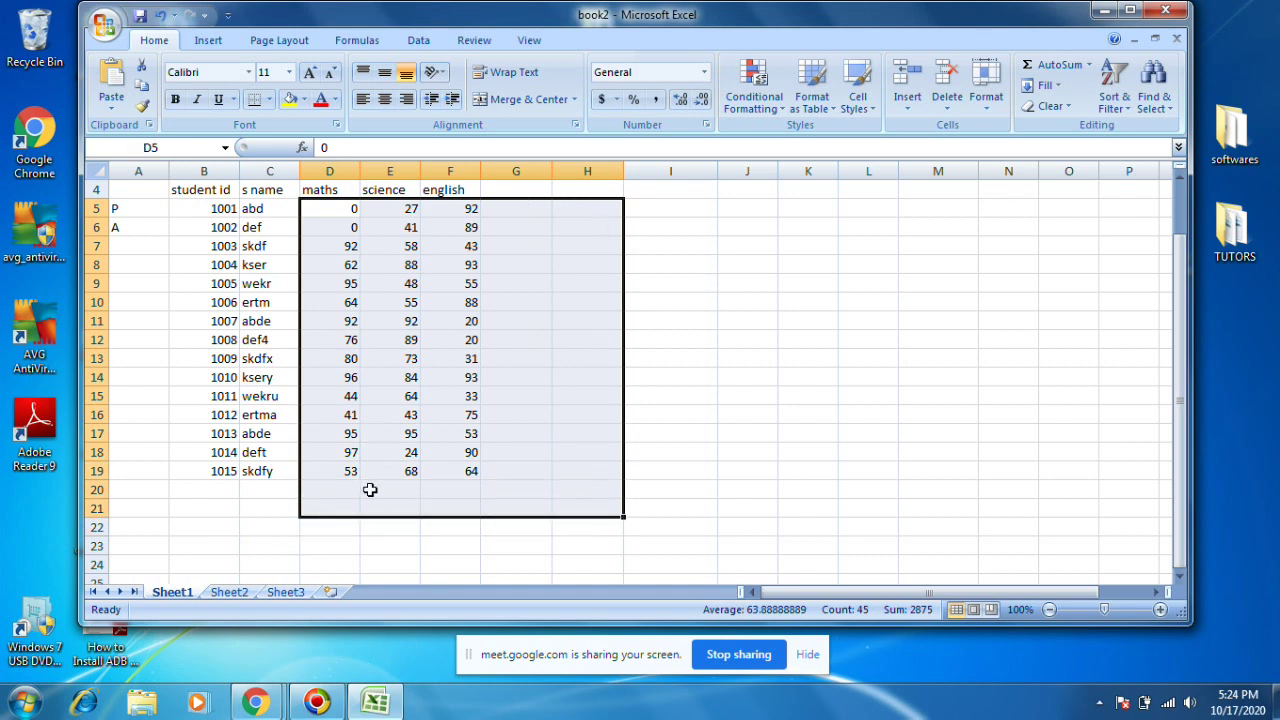
{"action": "left_click", "coordinate": [1052, 64]}
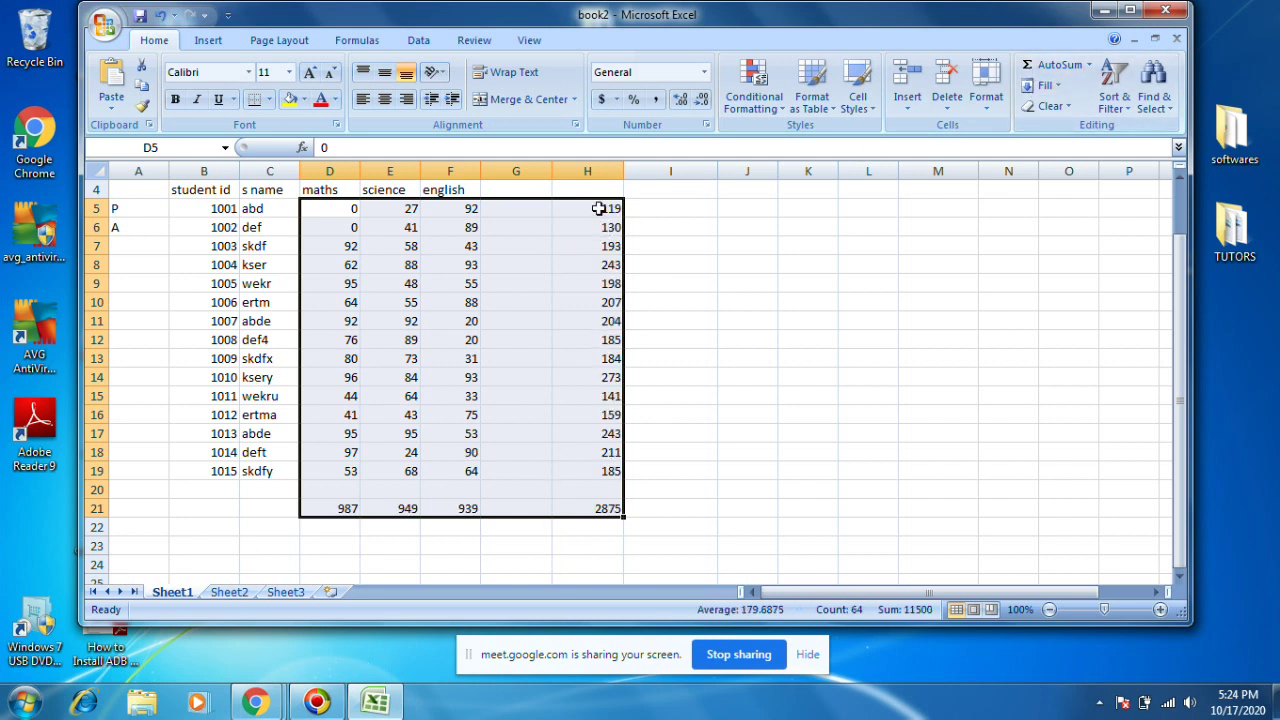
{"action": "left_click_drag", "start_coordinate": [600, 207], "coordinate": [589, 510]}
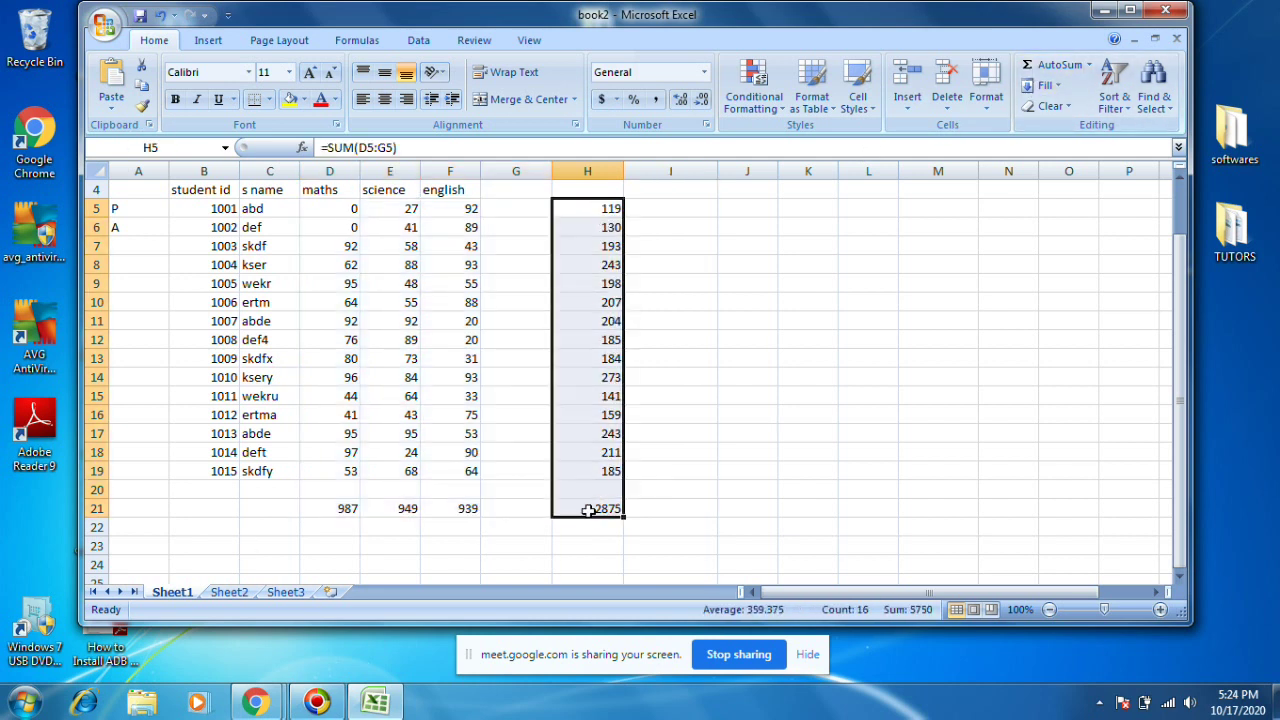
{"action": "key", "text": "Delete"}
{"action": "left_click_drag", "start_coordinate": [331, 505], "coordinate": [491, 507]}
{"action": "key", "text": "Delete"}
Enter the formula =sum(D5:F5) in H5 to total the first student's marks.
{"action": "scroll", "coordinate": [565, 275], "scroll_direction": "up", "scroll_amount": 1}
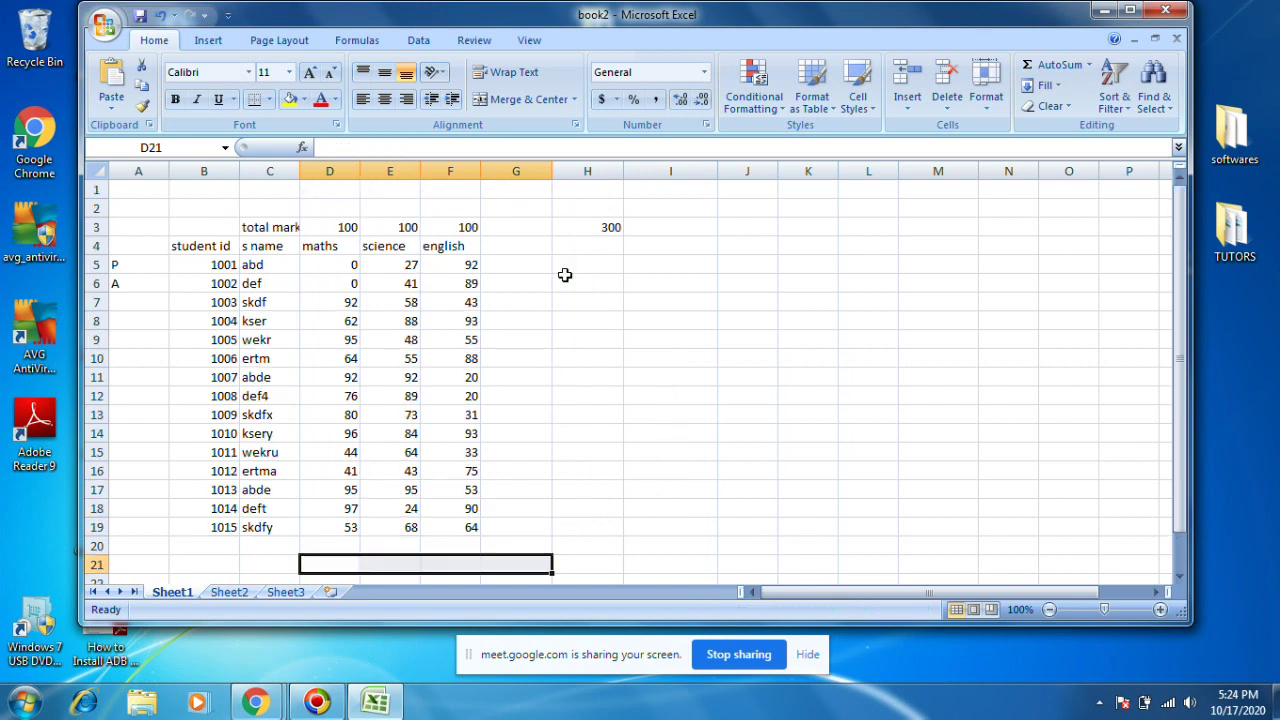
{"action": "left_click", "coordinate": [593, 266]}
{"action": "type", "text": "="}
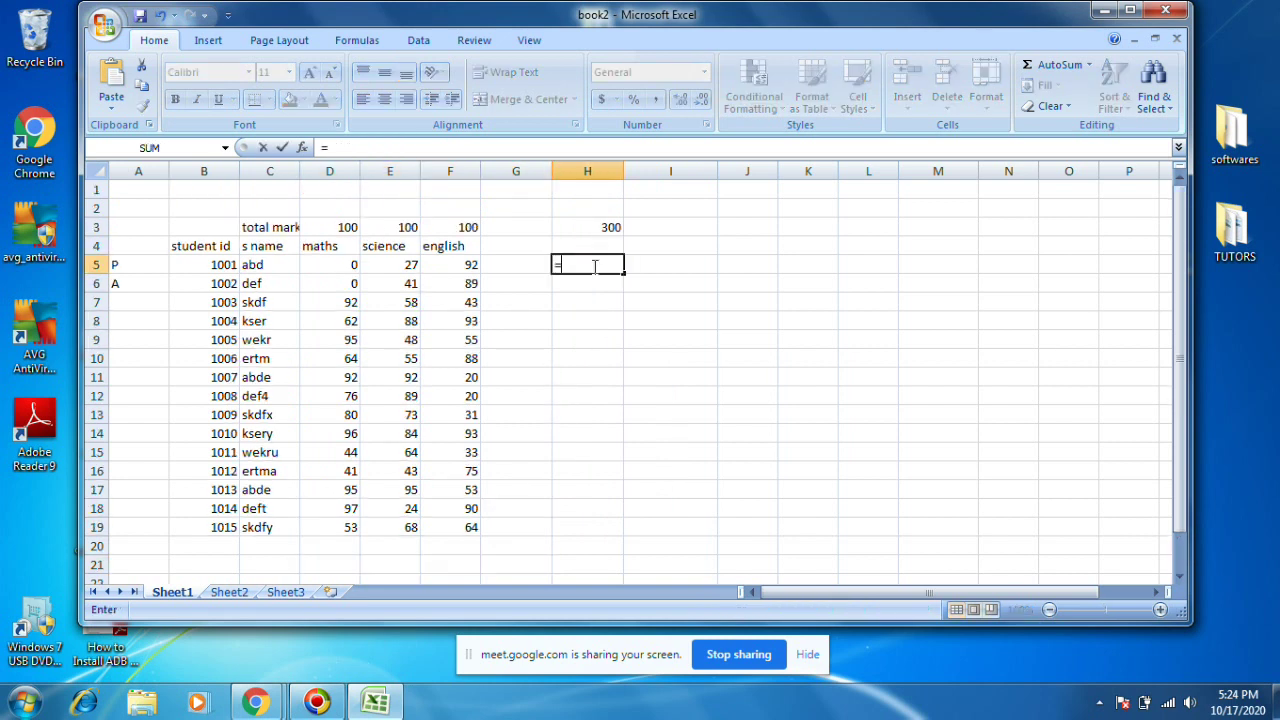
{"action": "type", "text": "sum("}
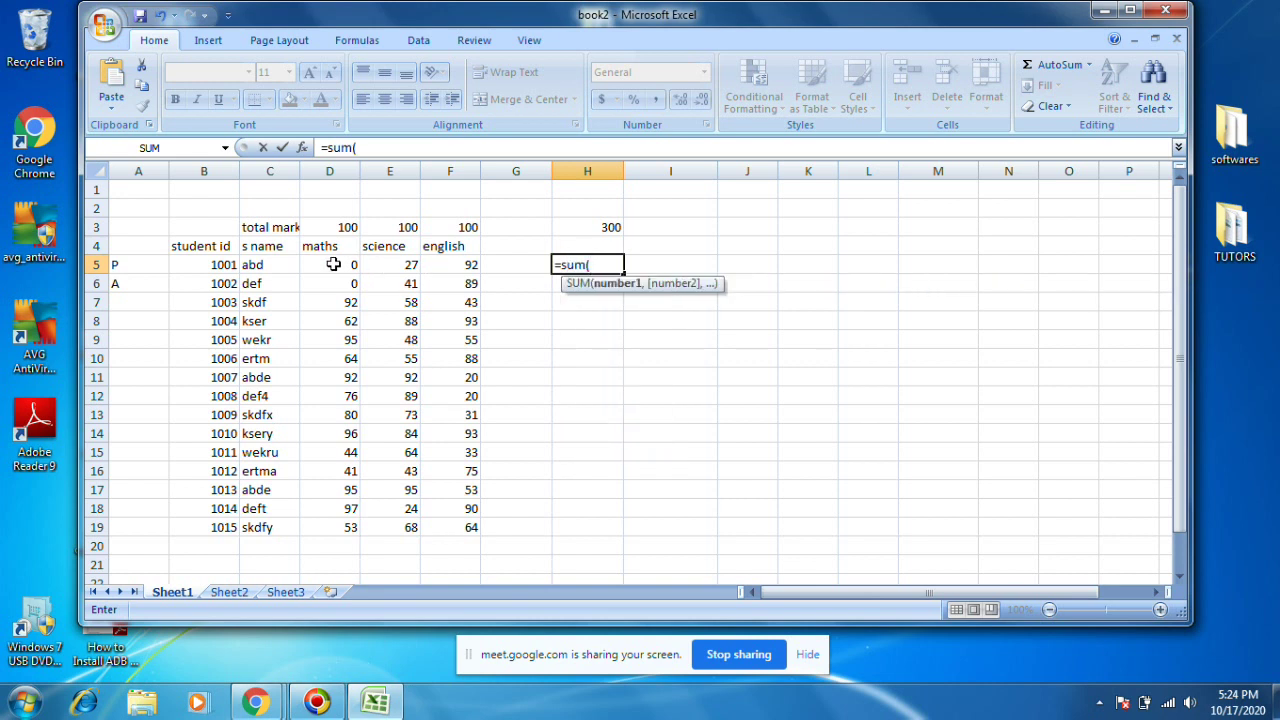
{"action": "left_click_drag", "start_coordinate": [334, 264], "coordinate": [463, 265]}
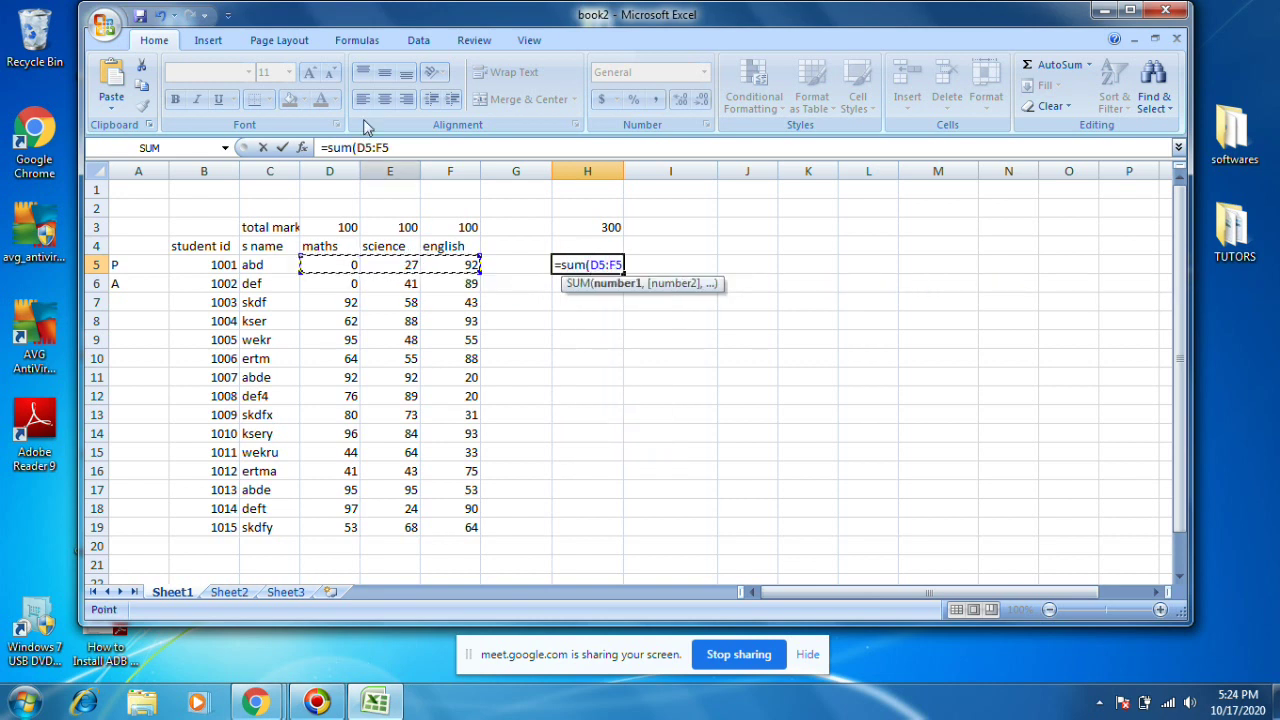
{"action": "left_click", "coordinate": [402, 147]}
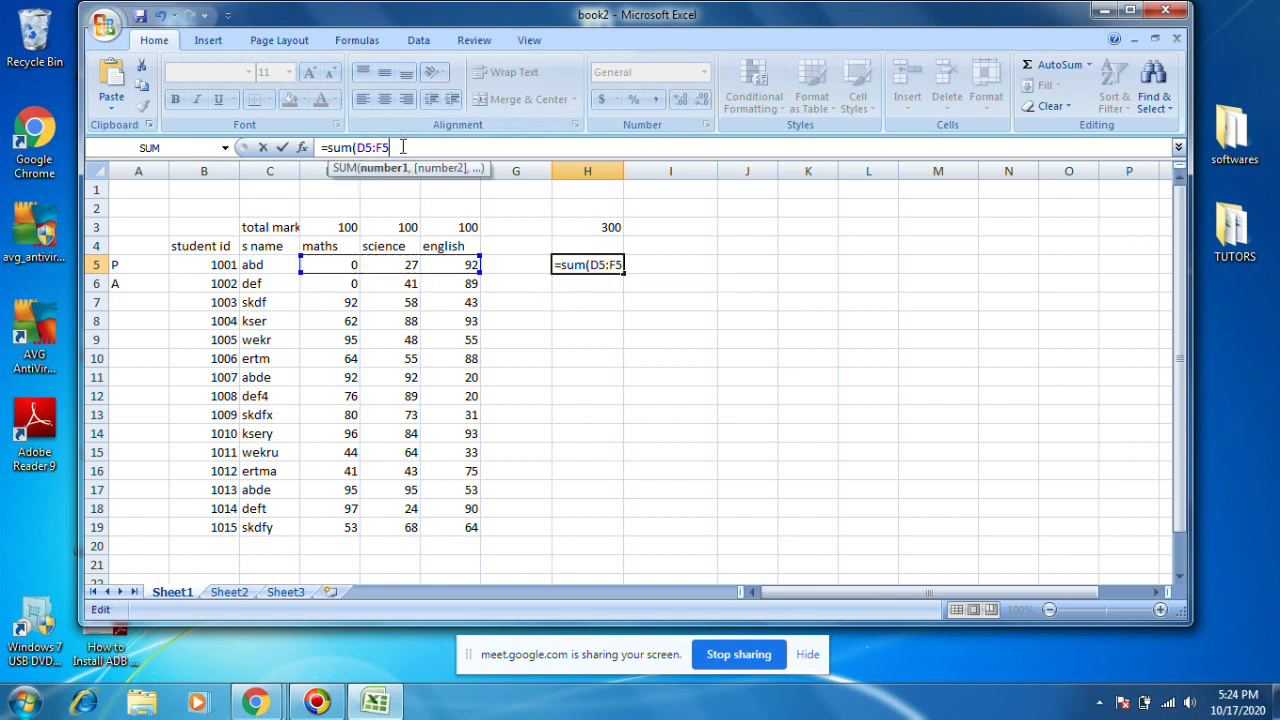
{"action": "type", "text": ")"}
{"action": "key", "text": "Return"}
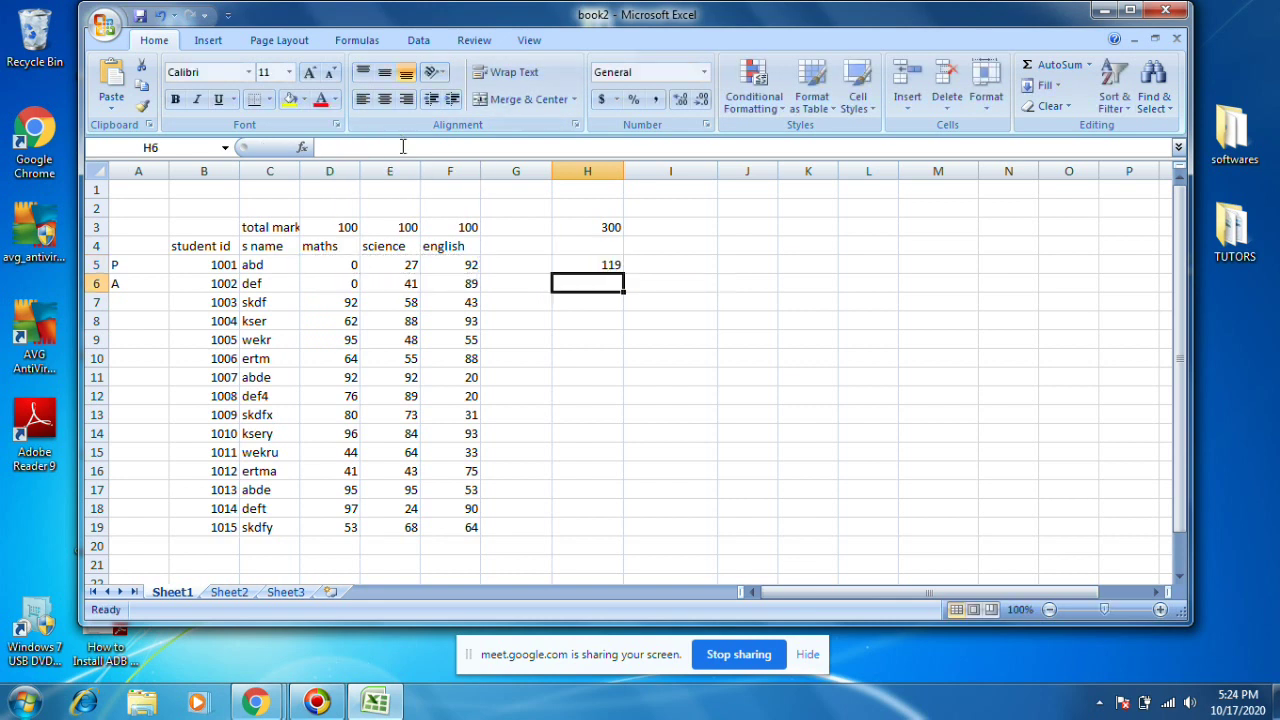
Fill the SUM formula from H5 down through H19 and check the formulas in the column.
{"action": "left_click", "coordinate": [605, 266]}
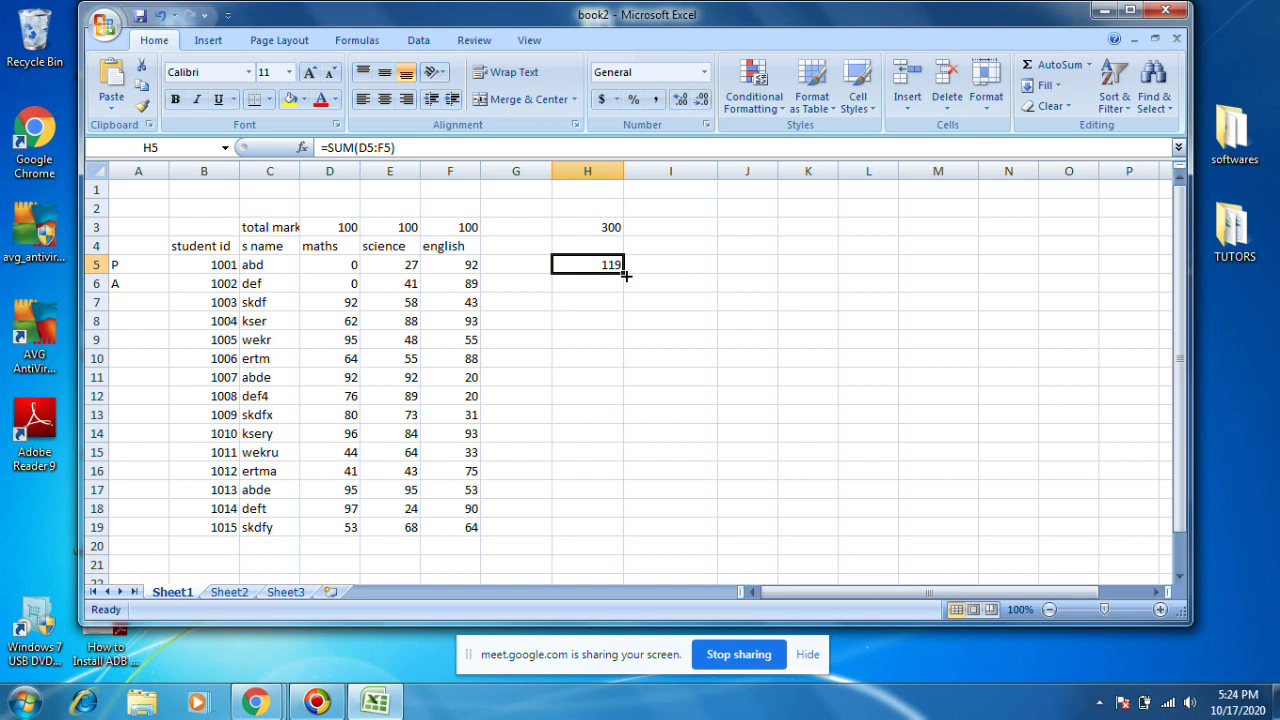
{"action": "left_click_drag", "start_coordinate": [625, 276], "coordinate": [630, 536]}
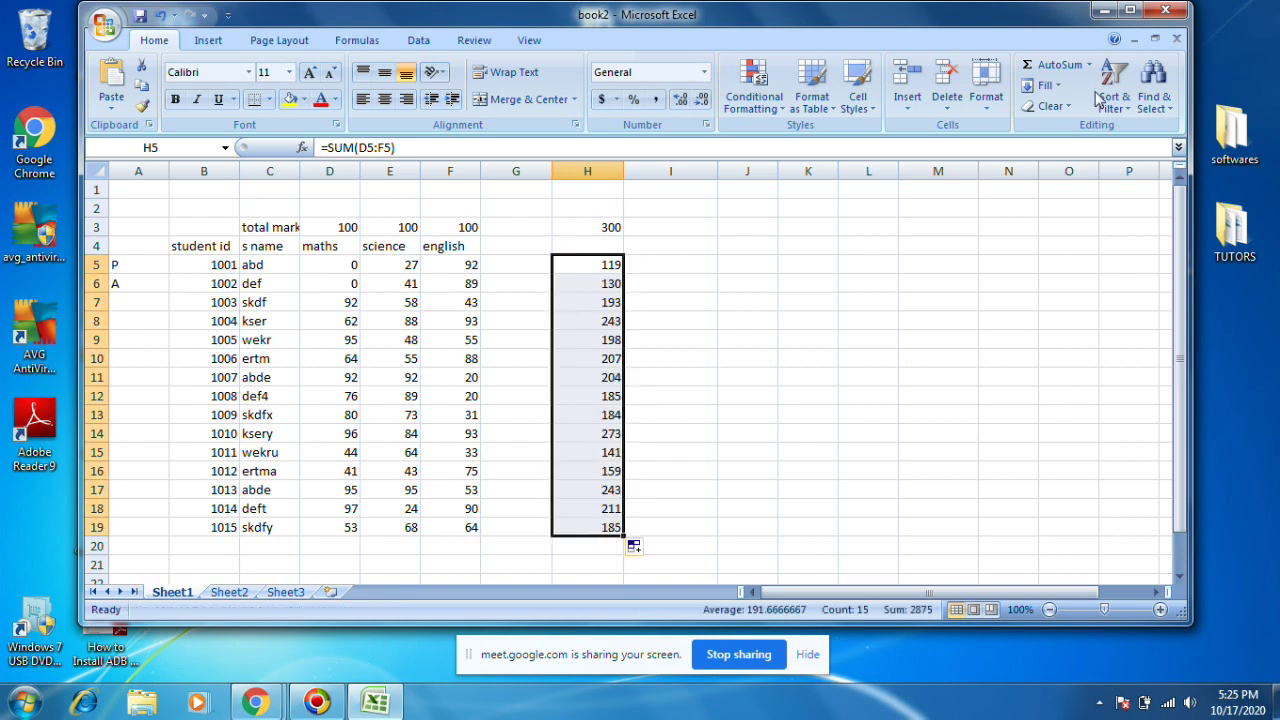
{"action": "left_click", "coordinate": [600, 416]}
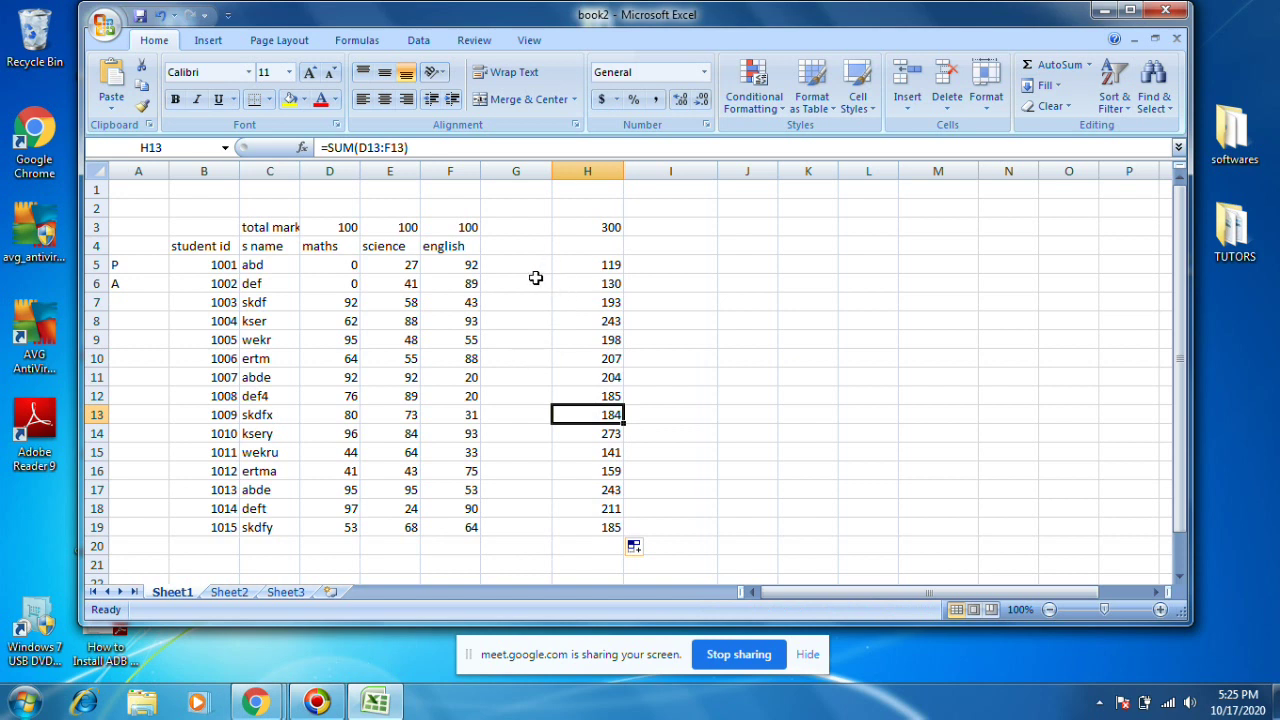
{"action": "left_click", "coordinate": [606, 265]}
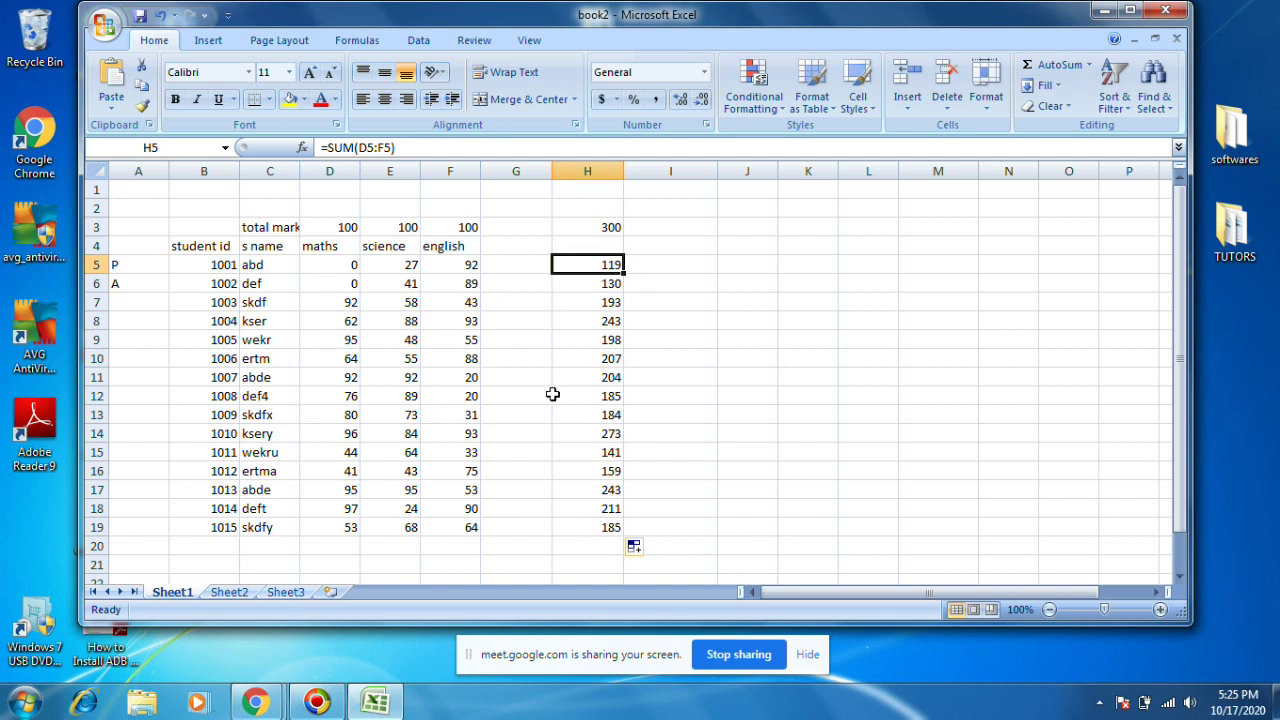
Set the maths marks to 14 in D5 and 13 in D6.
{"action": "left_click", "coordinate": [326, 264]}
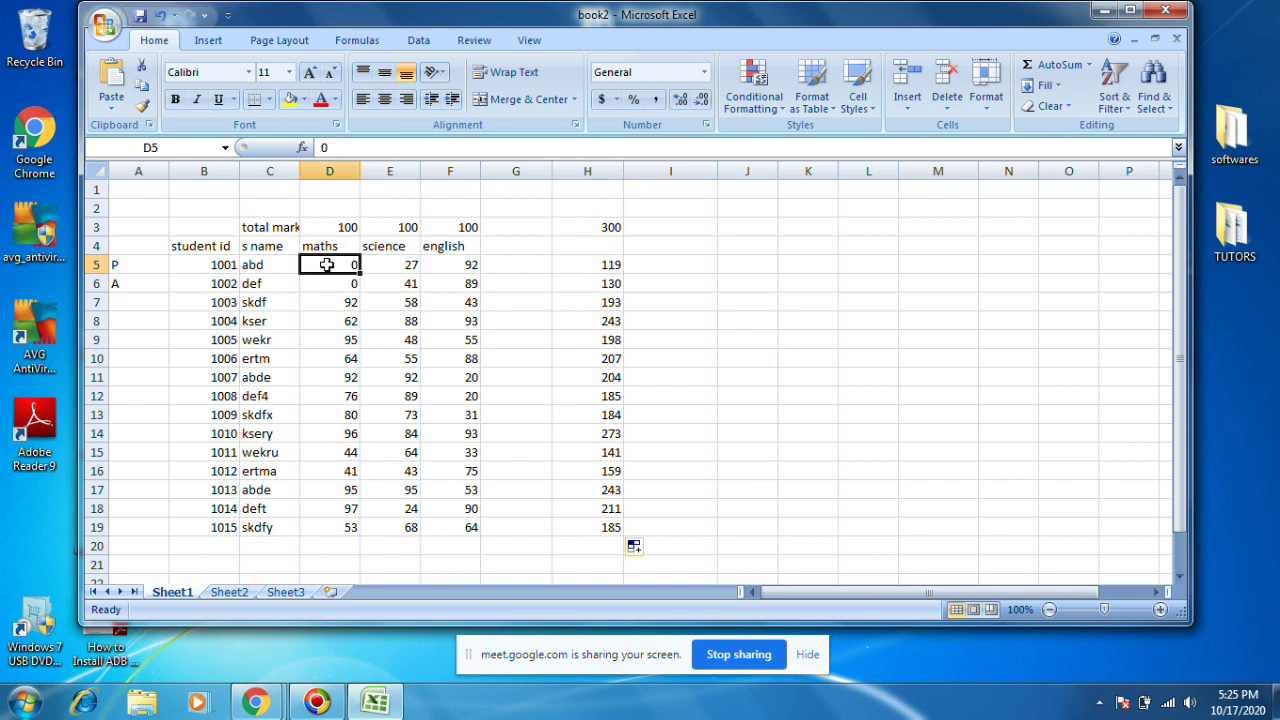
{"action": "type", "text": "14"}
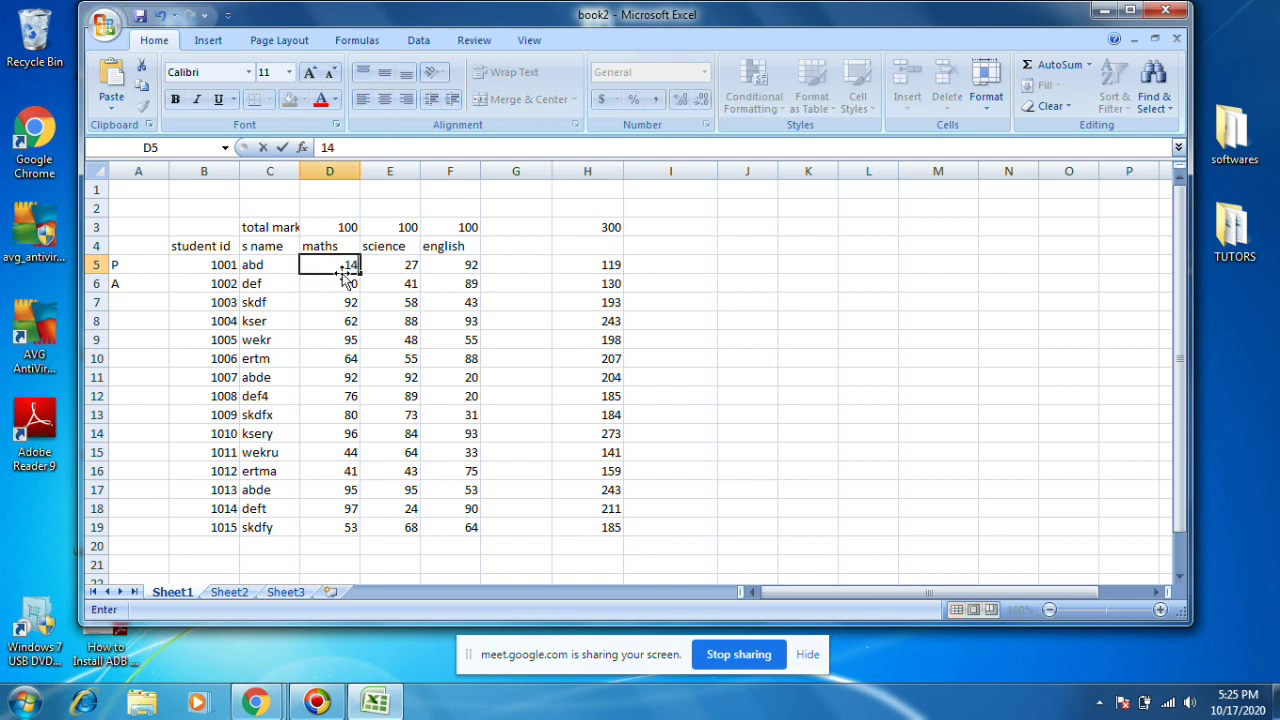
{"action": "key", "text": "Return"}
{"action": "type", "text": "13"}
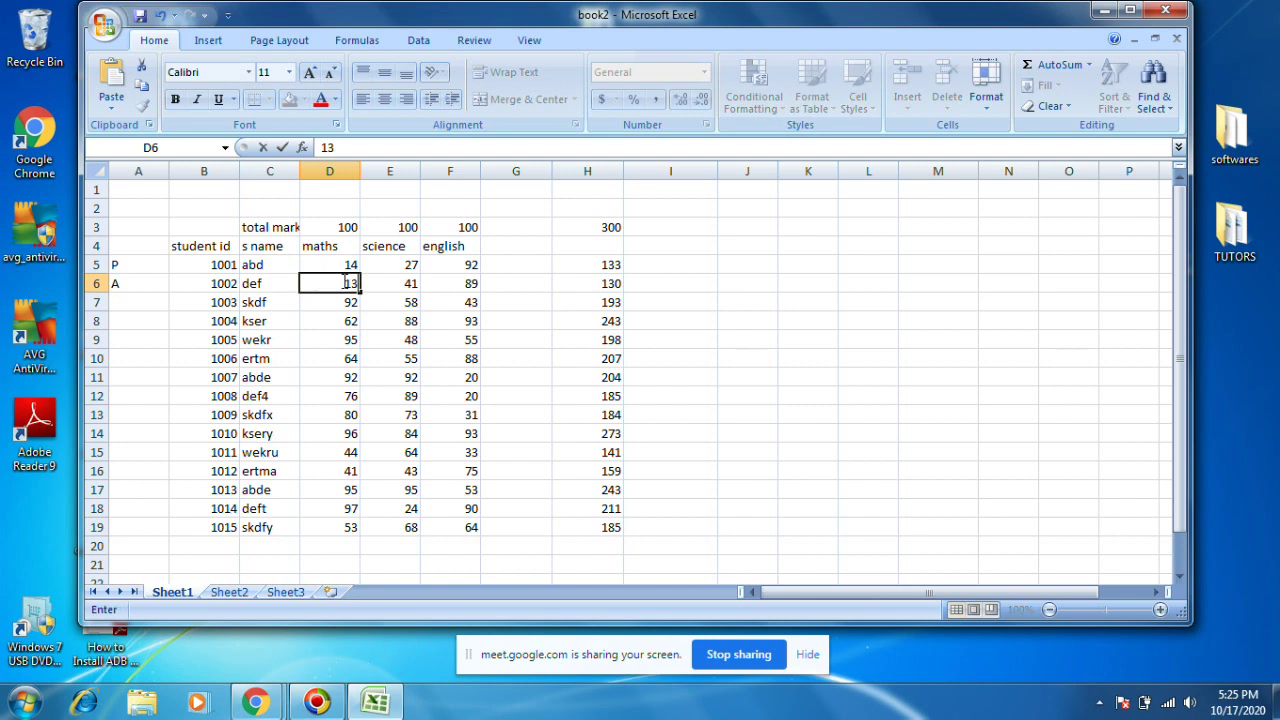
{"action": "left_click", "coordinate": [262, 289]}
{"action": "left_click", "coordinate": [330, 278]}
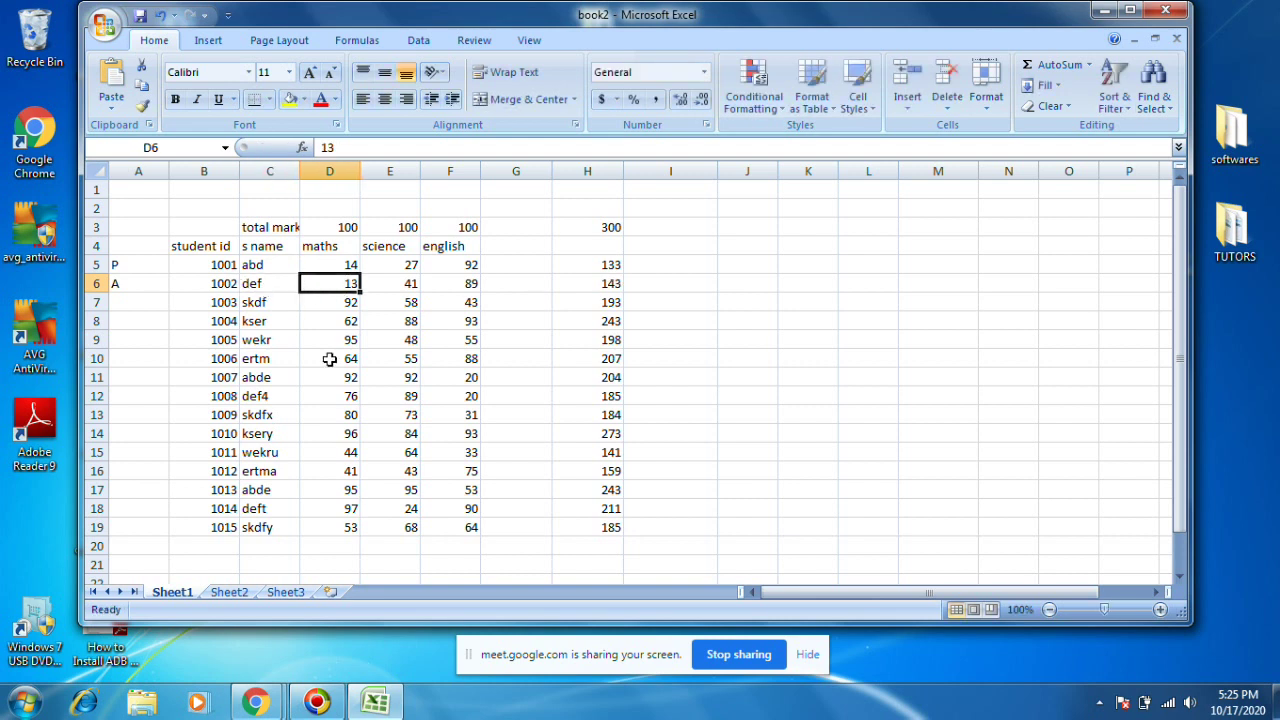
Check the first student's total formula in H5 and dismiss the Windows prompt by keeping the current color scheme without further messages.
{"action": "left_click", "coordinate": [330, 266]}
{"action": "left_click", "coordinate": [592, 266]}
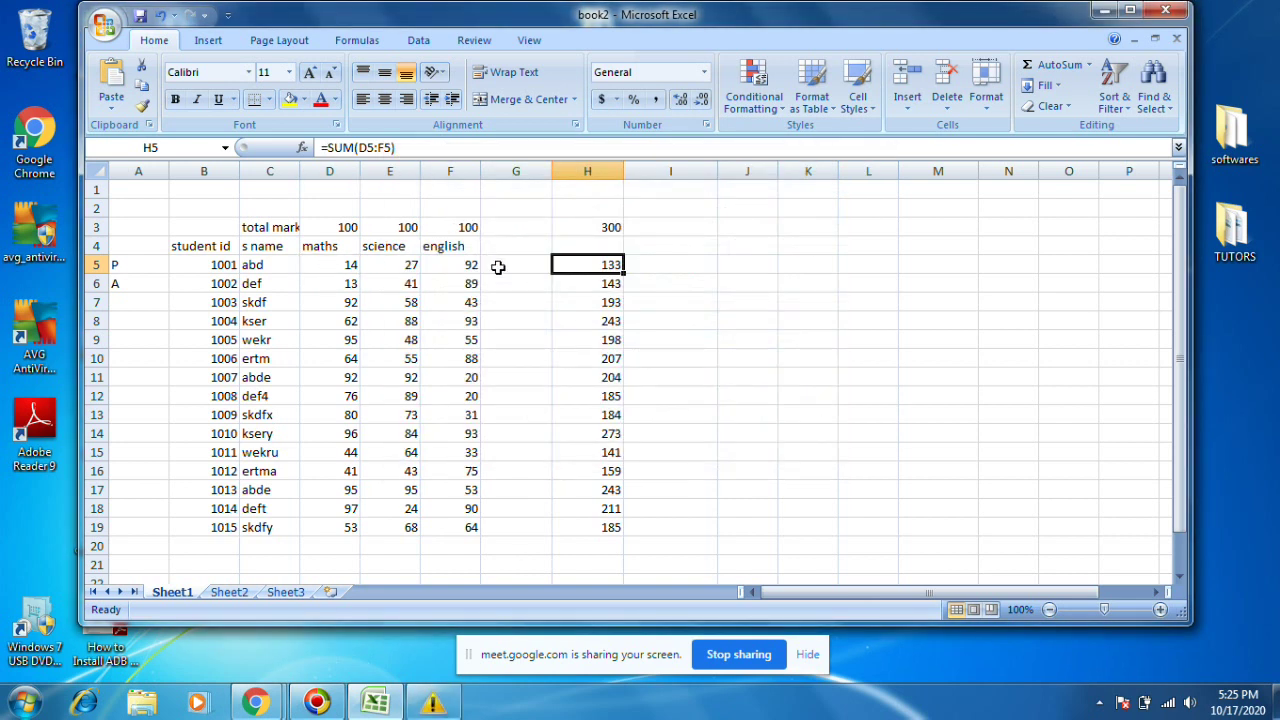
{"action": "left_click", "coordinate": [557, 432]}
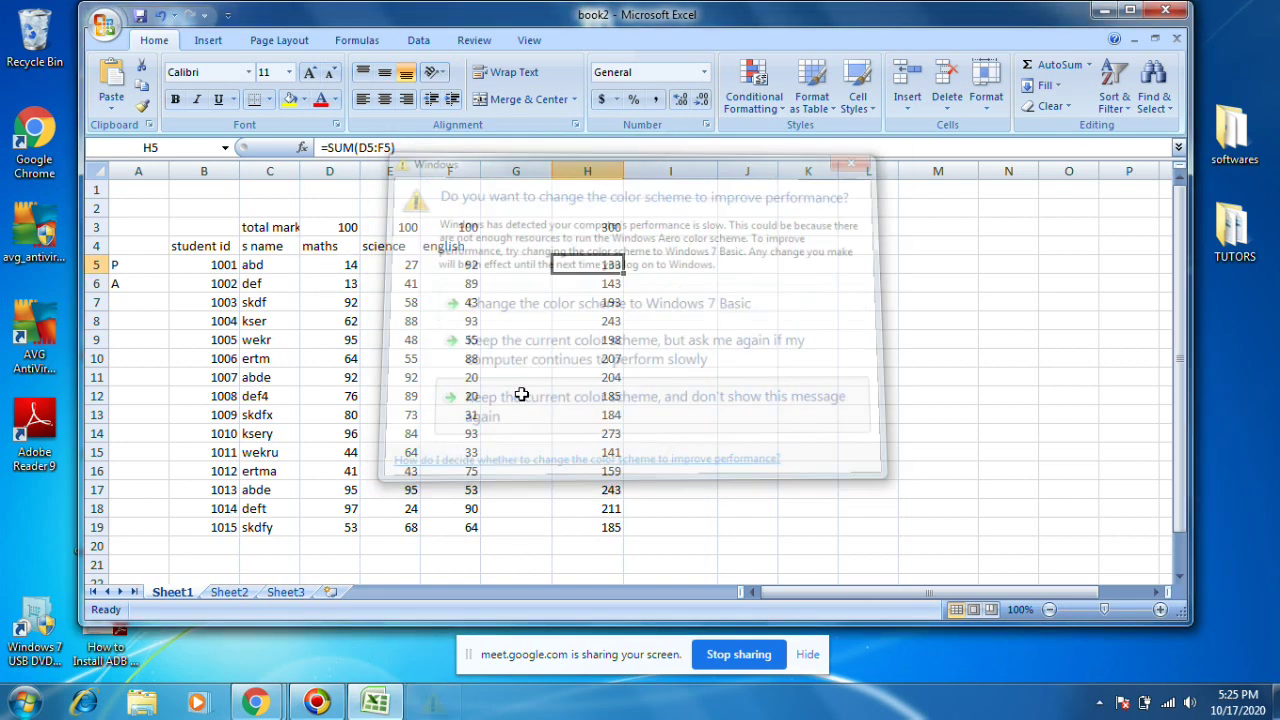
Examine the marks in rows 5 and 7 alongside their SUM formulas in H5 and H7.
{"action": "left_click", "coordinate": [332, 280]}
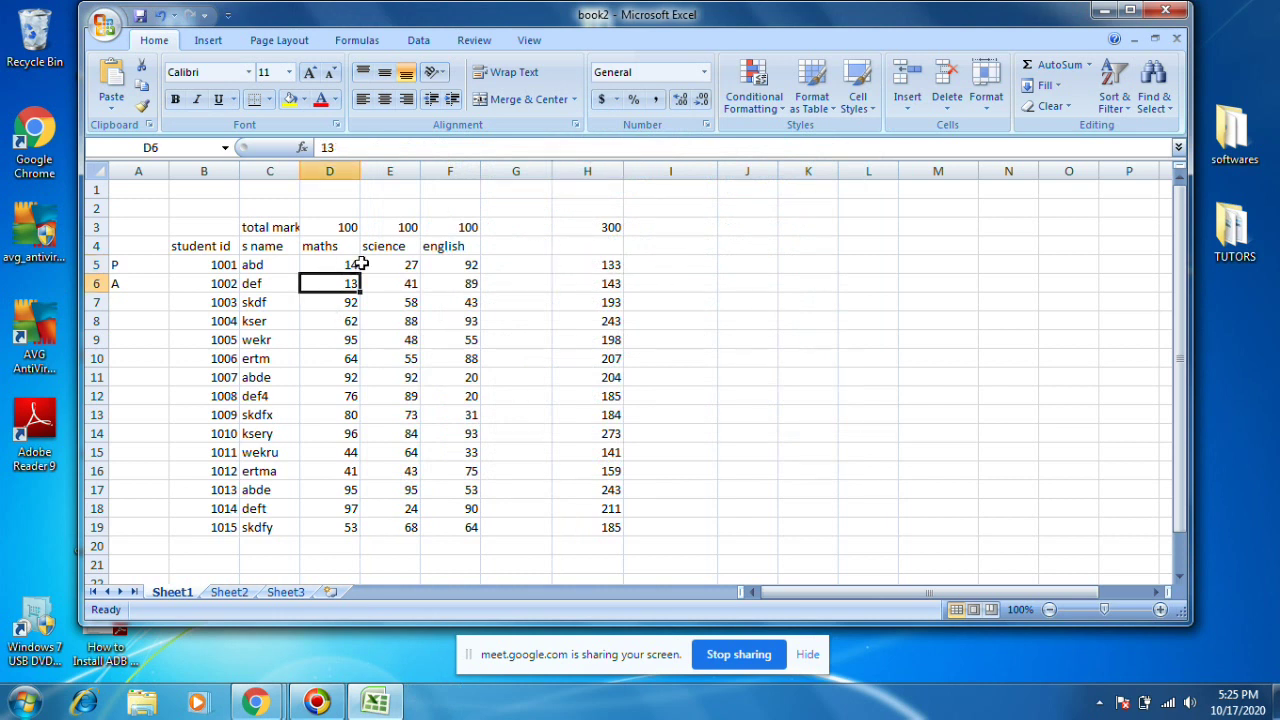
{"action": "left_click", "coordinate": [383, 262]}
{"action": "left_click", "coordinate": [453, 265]}
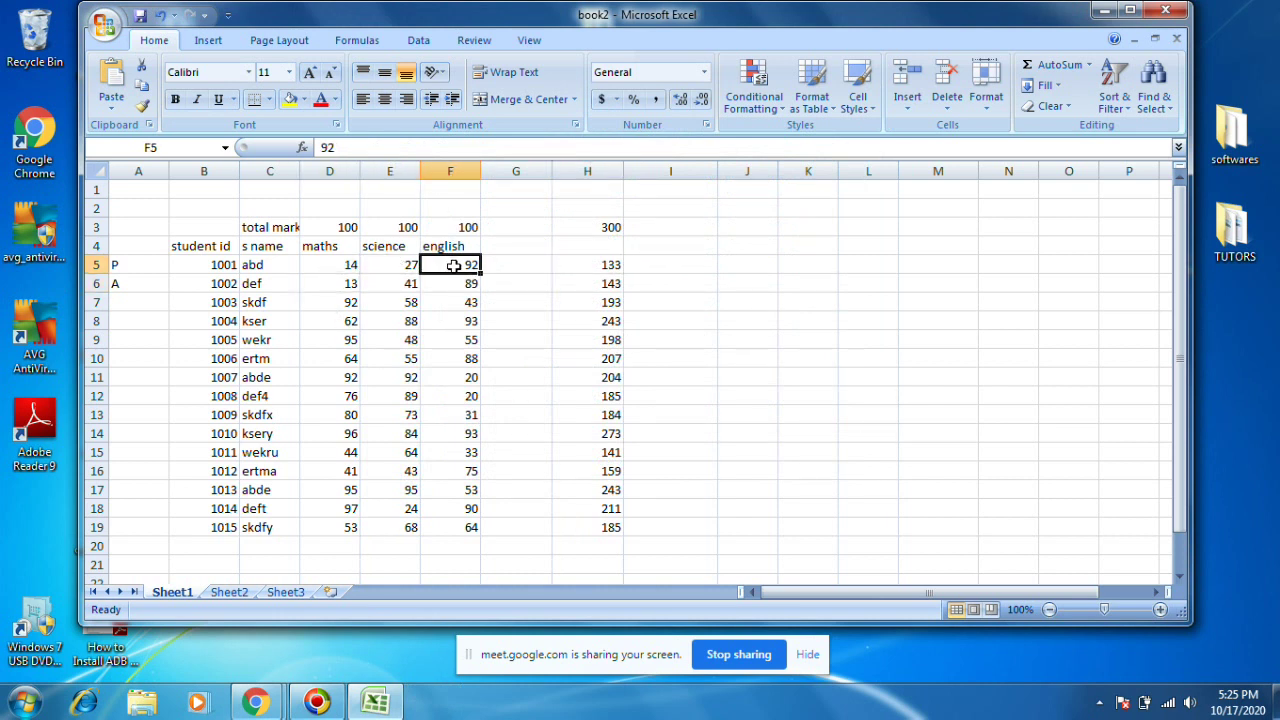
{"action": "left_click", "coordinate": [324, 264]}
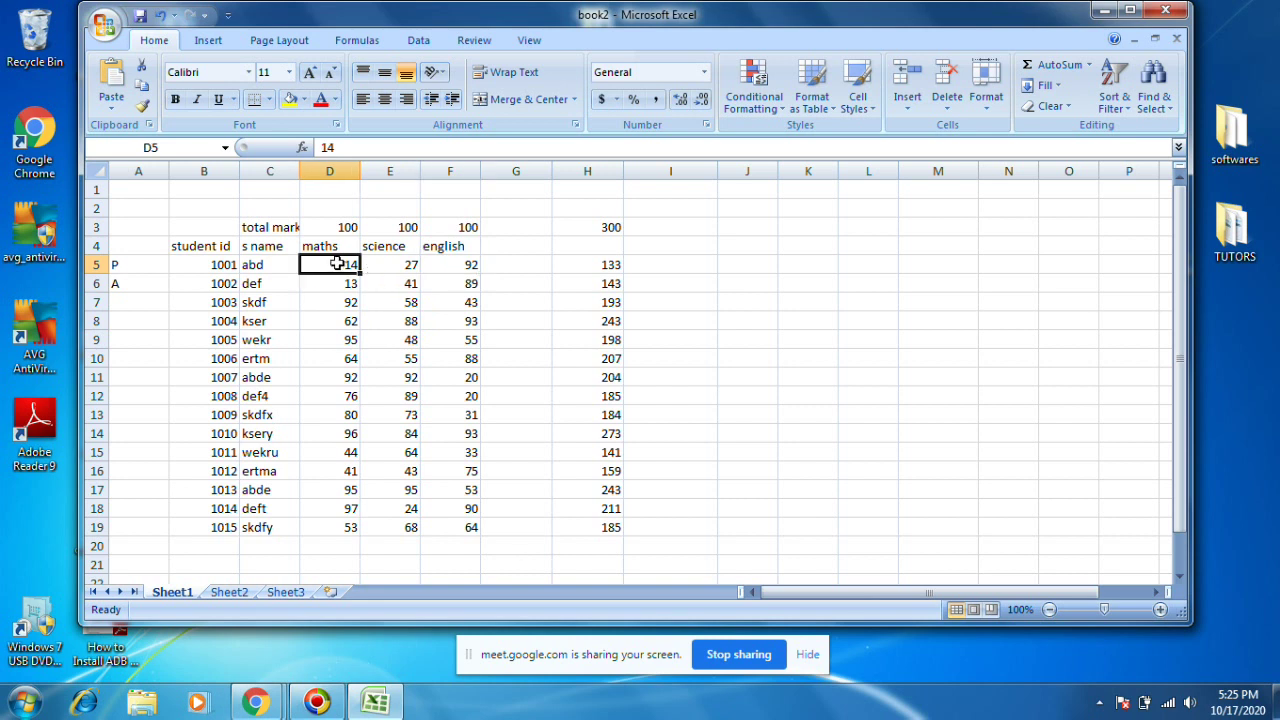
{"action": "left_click", "coordinate": [598, 265]}
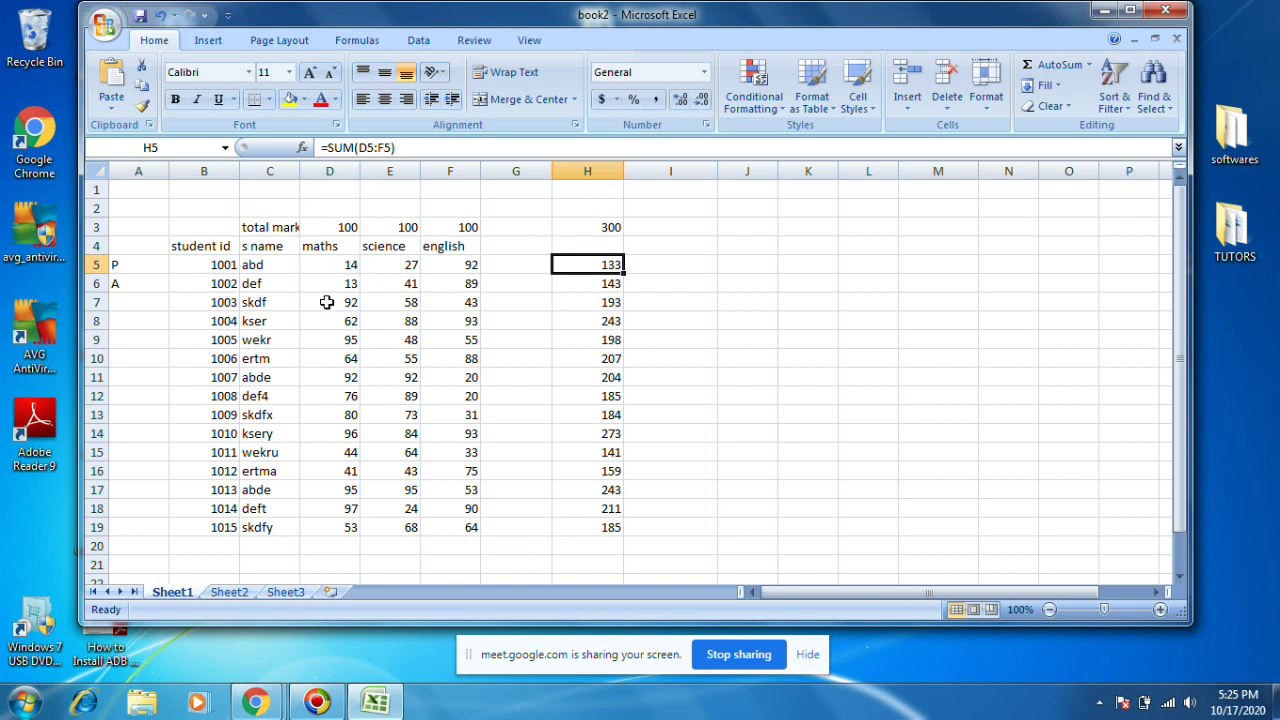
{"action": "left_click_drag", "start_coordinate": [329, 302], "coordinate": [458, 302]}
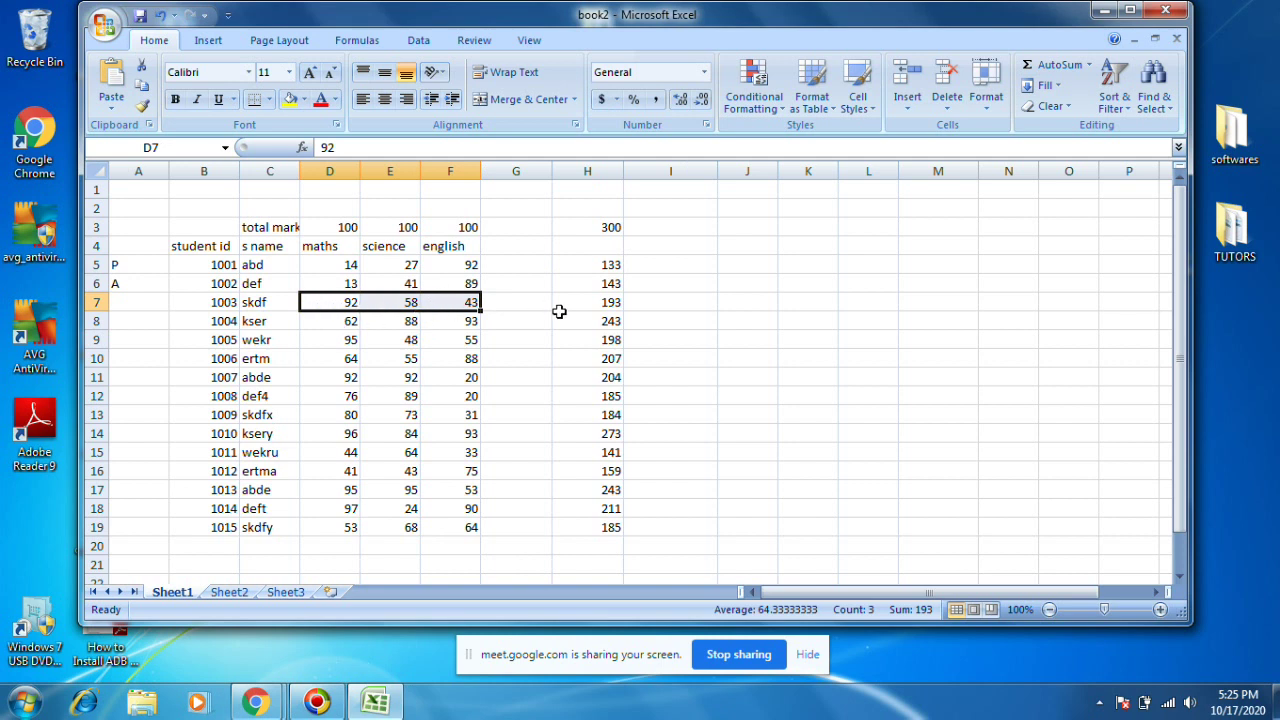
{"action": "left_click", "coordinate": [580, 304]}
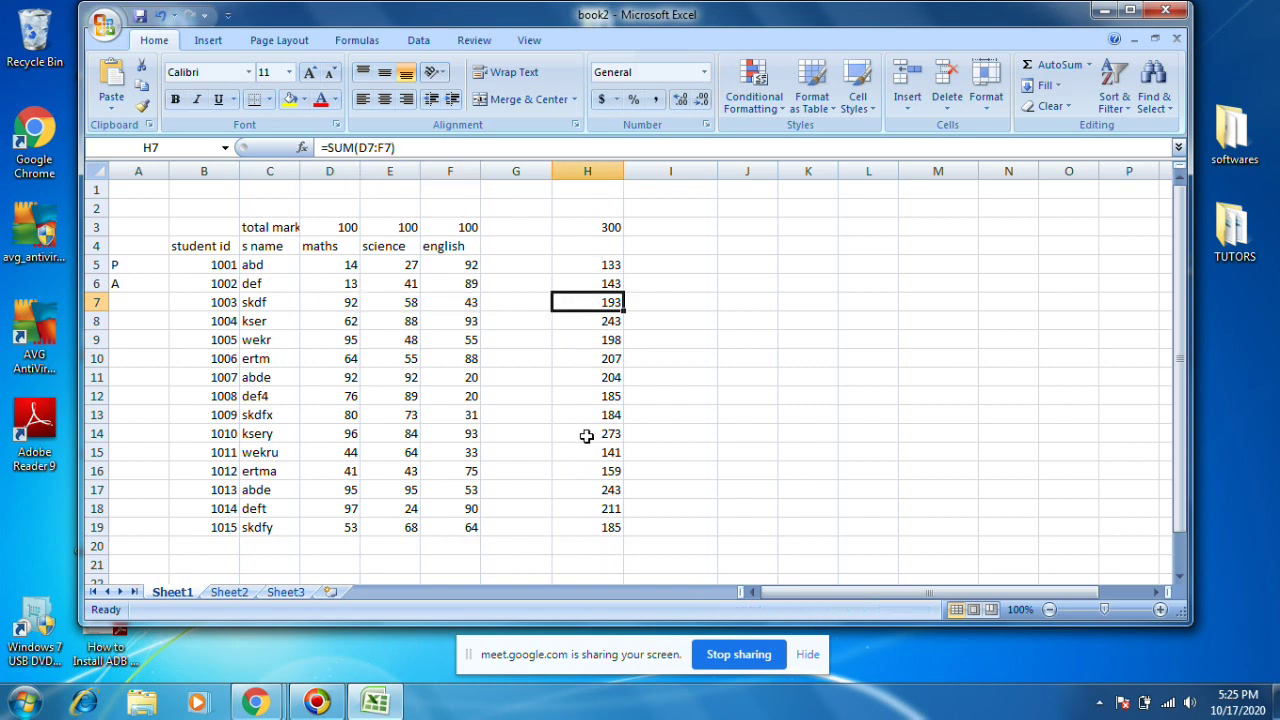
Overwrite the totals in H5, H6 and H13 with 0.
{"action": "left_click", "coordinate": [341, 261]}
{"action": "left_click", "coordinate": [403, 263]}
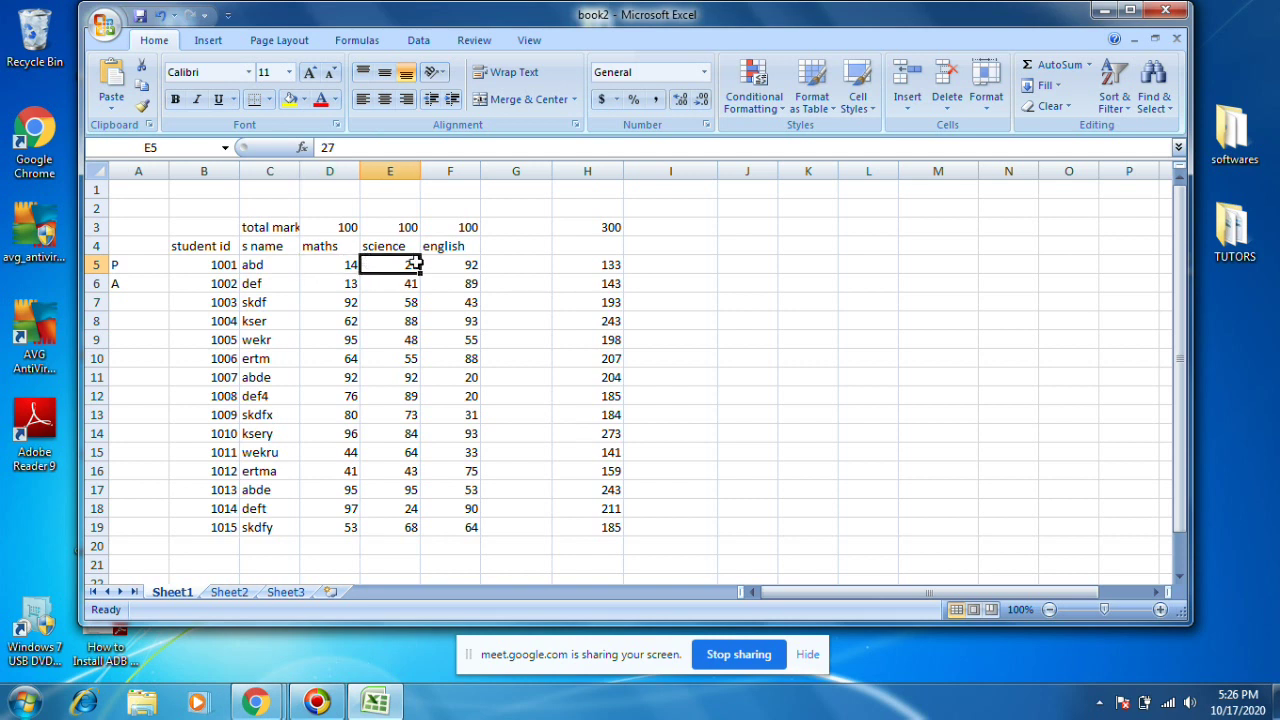
{"action": "left_click", "coordinate": [597, 266]}
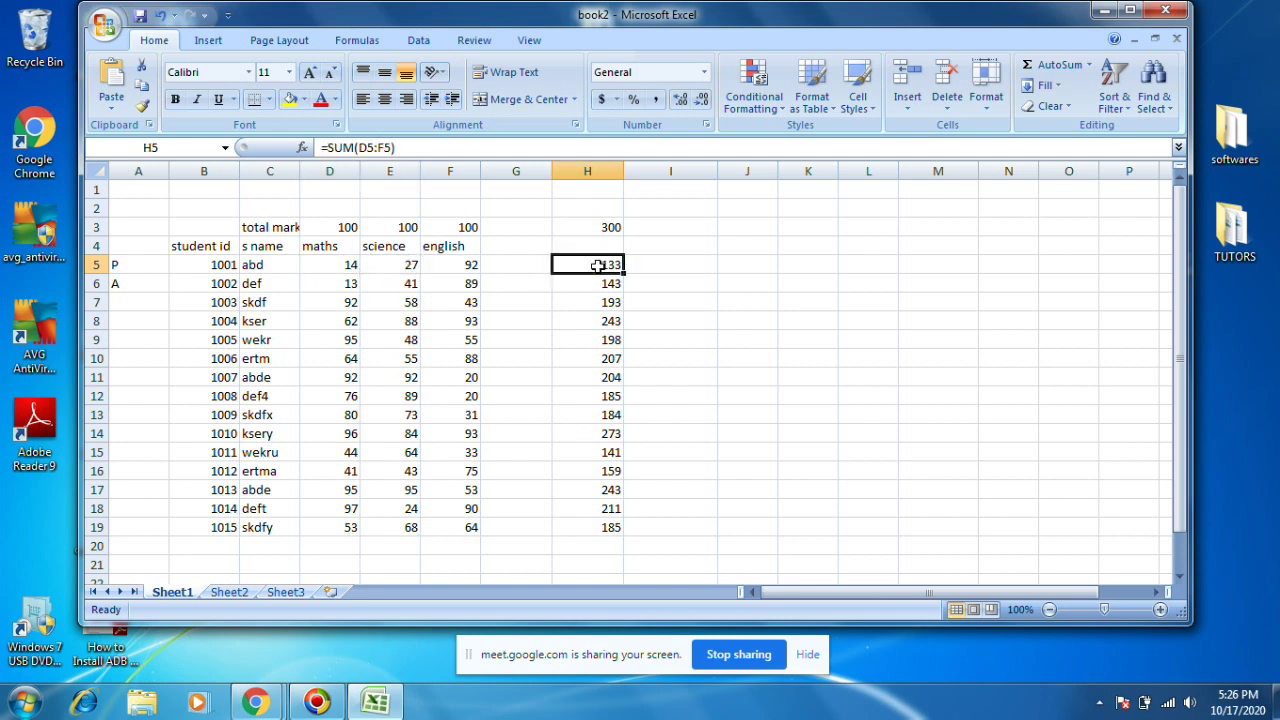
{"action": "type", "text": "0"}
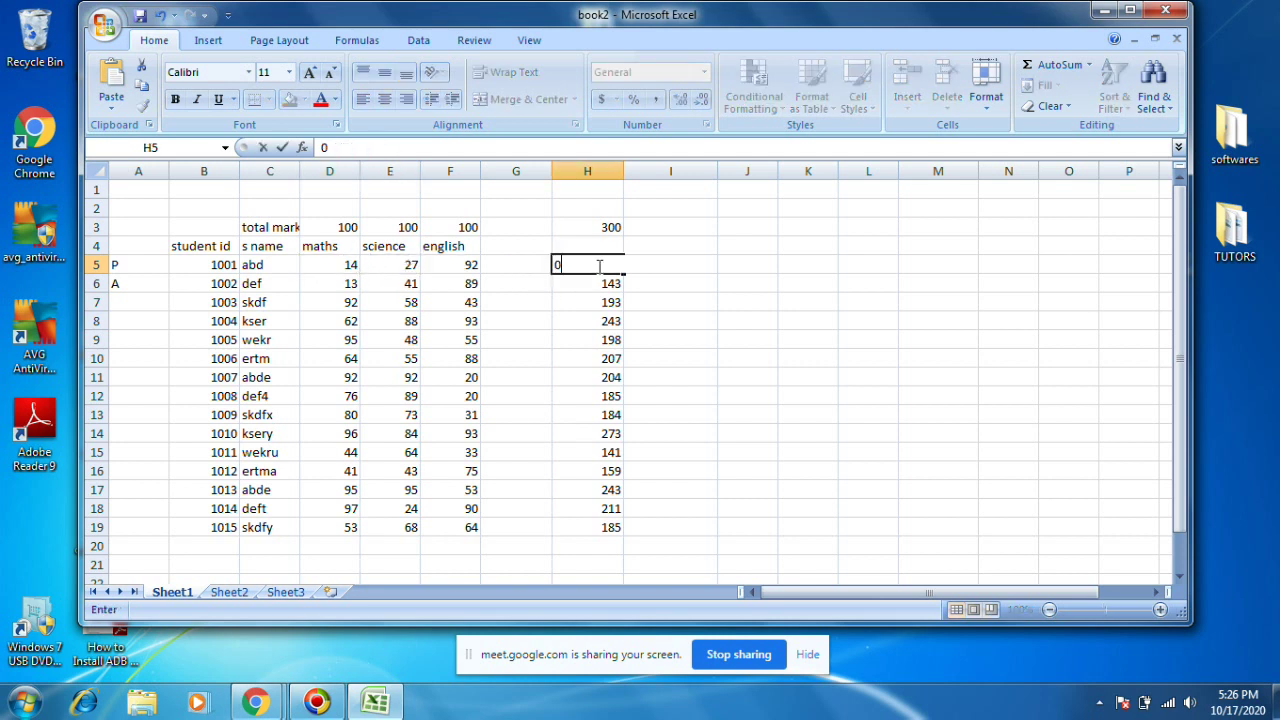
{"action": "left_click", "coordinate": [350, 283]}
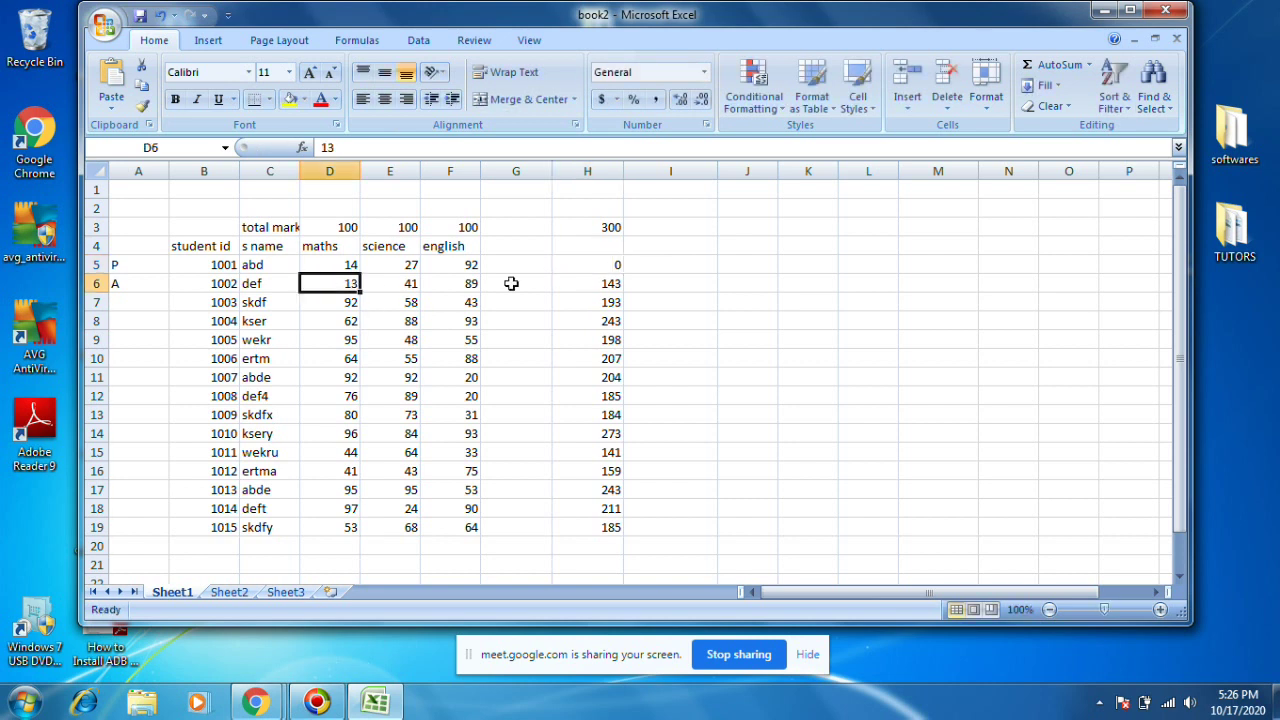
{"action": "left_click", "coordinate": [590, 279]}
{"action": "type", "text": "0"}
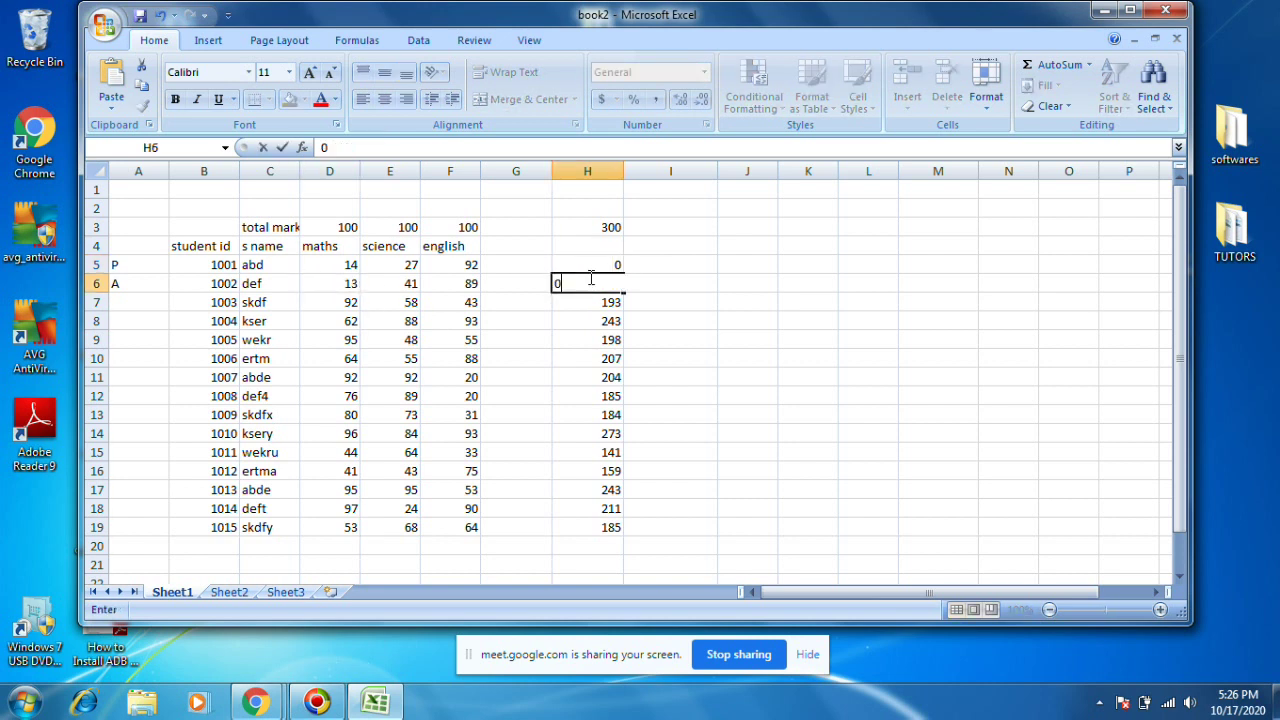
{"action": "left_click", "coordinate": [578, 340]}
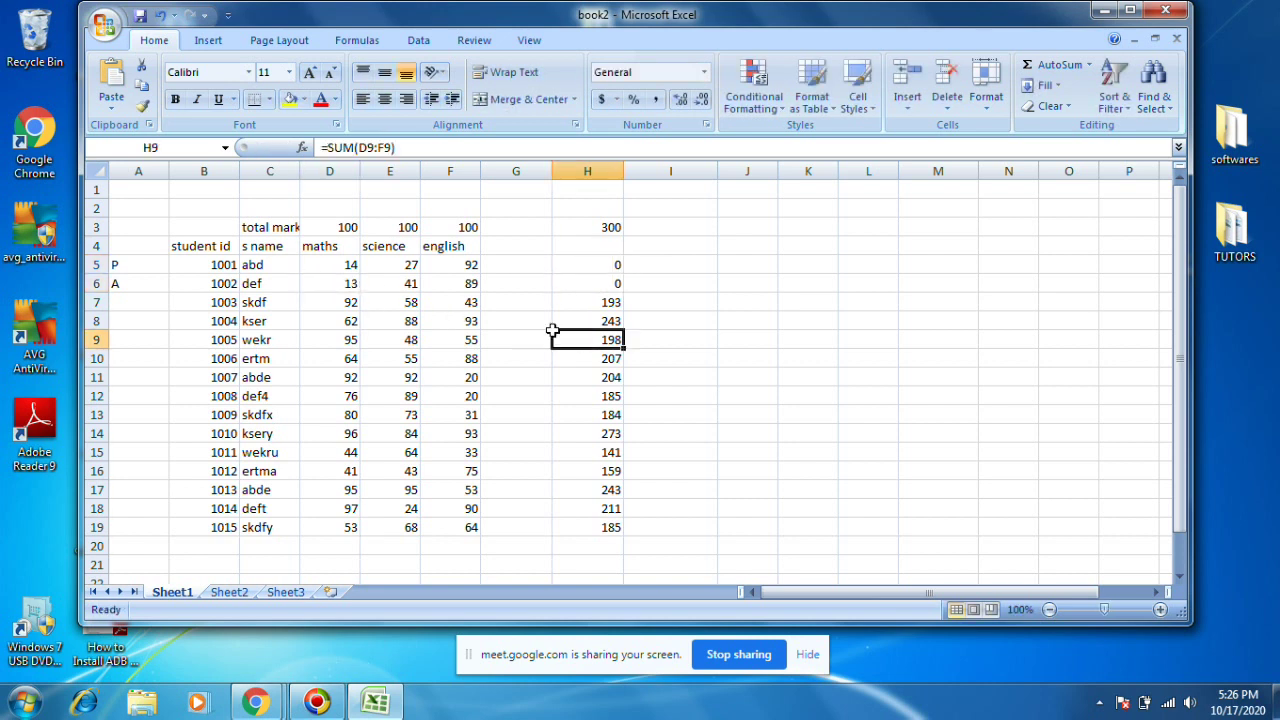
{"action": "left_click", "coordinate": [347, 285]}
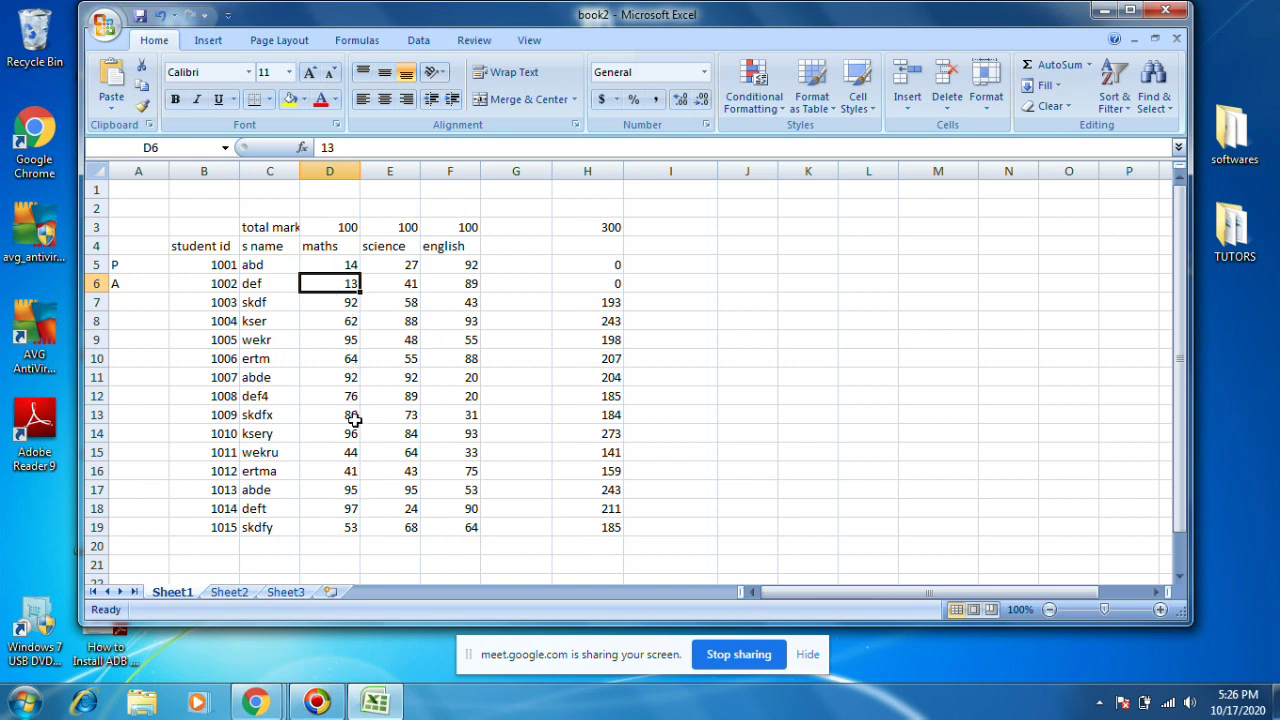
{"action": "left_click", "coordinate": [466, 410]}
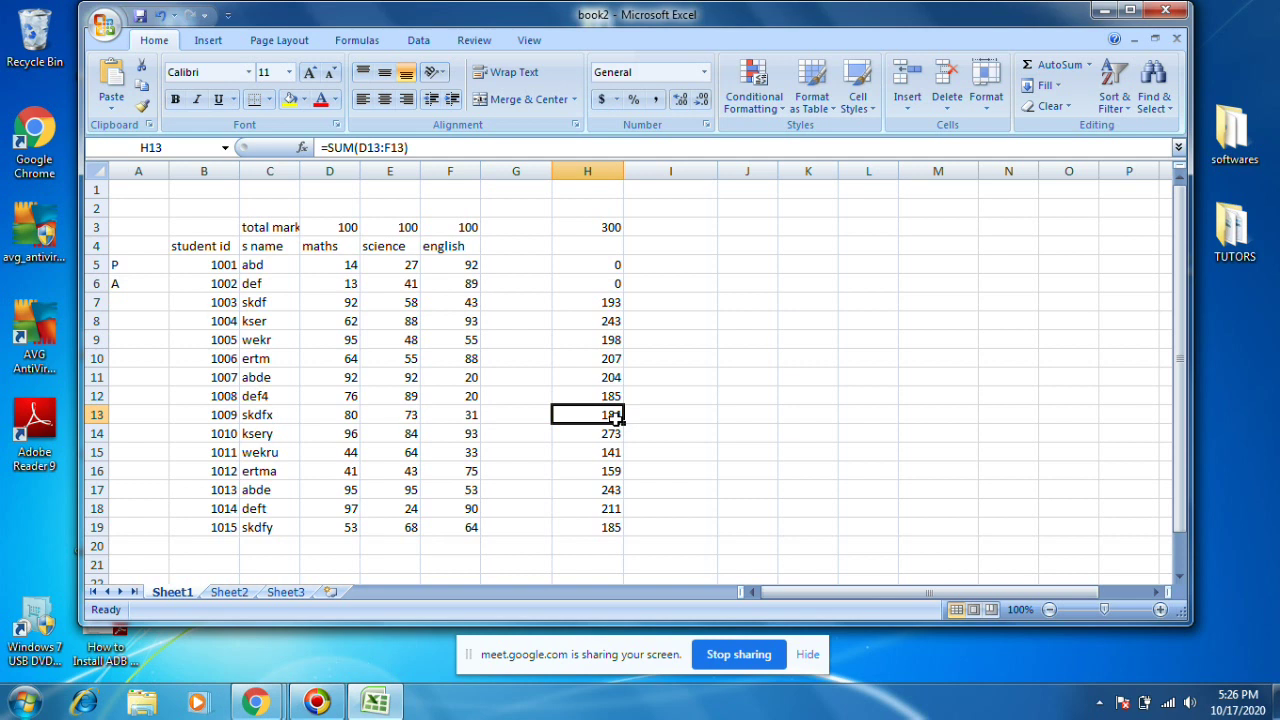
{"action": "type", "text": "0"}
{"action": "left_click", "coordinate": [592, 338]}
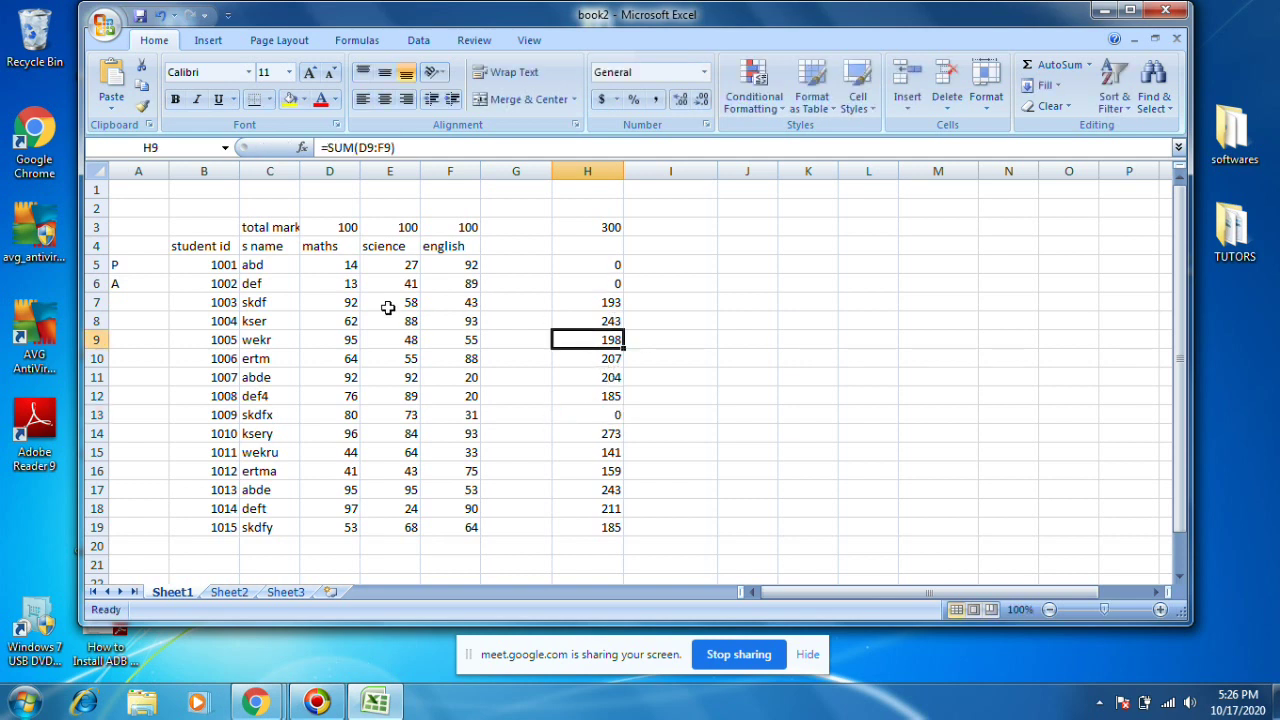
Clear all student totals from H5:H19.
{"action": "left_click_drag", "start_coordinate": [598, 268], "coordinate": [610, 540]}
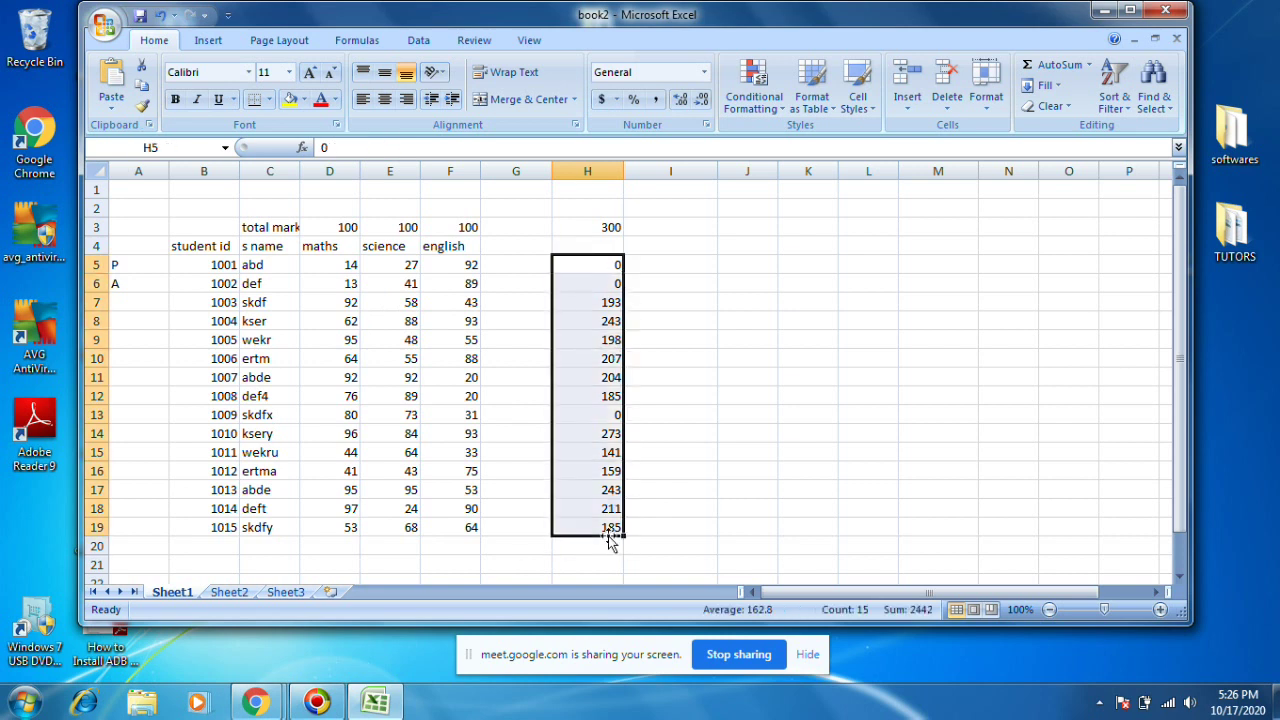
{"action": "key", "text": "Delete"}
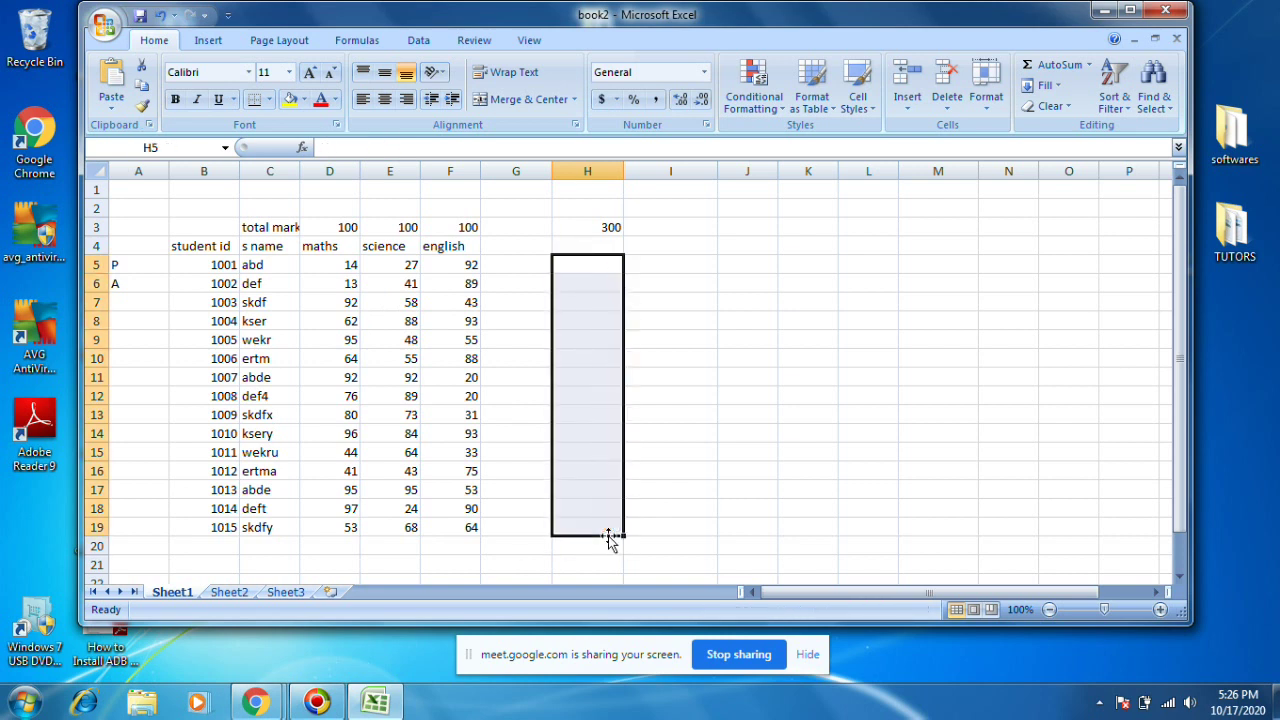
Begin an IF formula in H5 with an AND test as =if(and(D5<35,E5<35.
{"action": "left_click", "coordinate": [577, 261]}
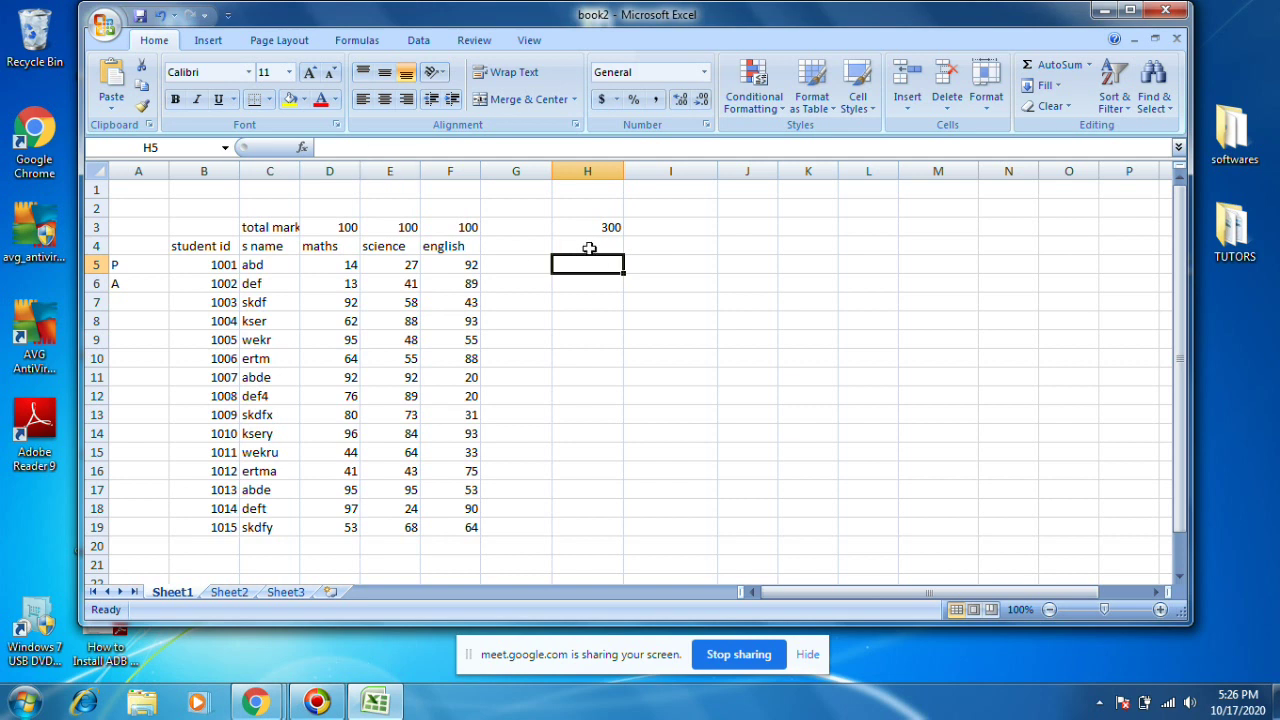
{"action": "left_click", "coordinate": [489, 151]}
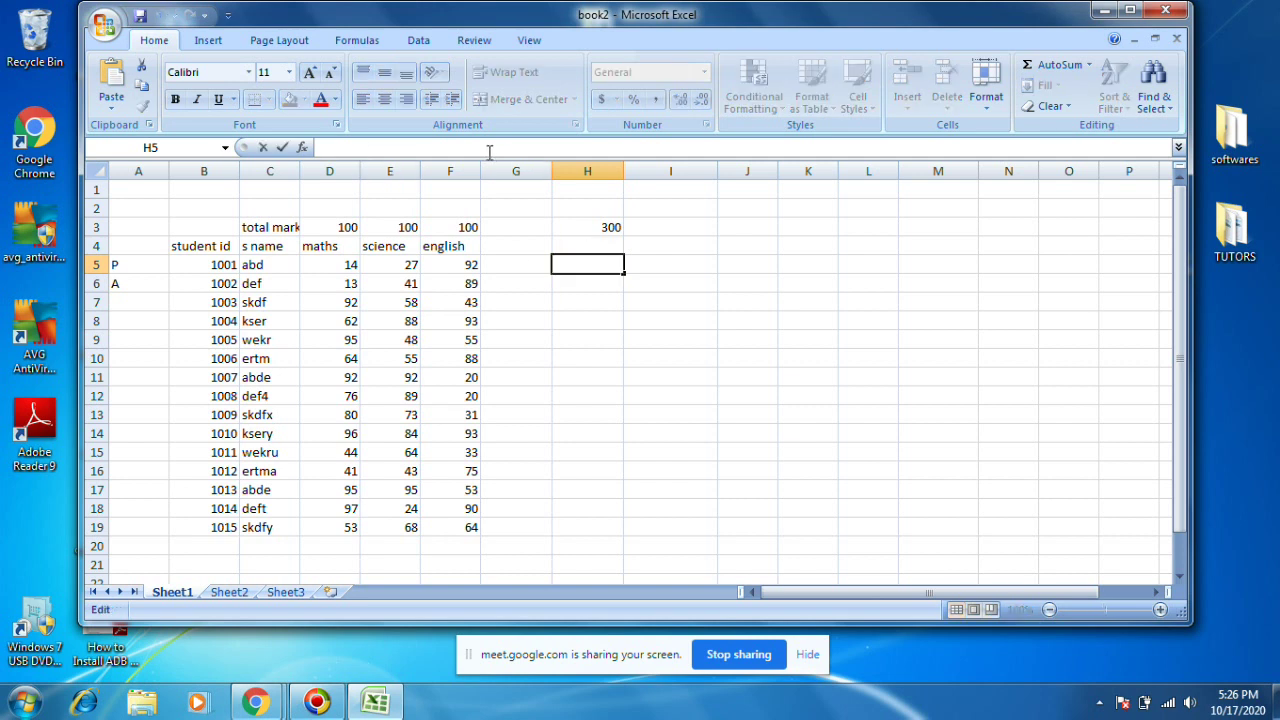
{"action": "type", "text": "="}
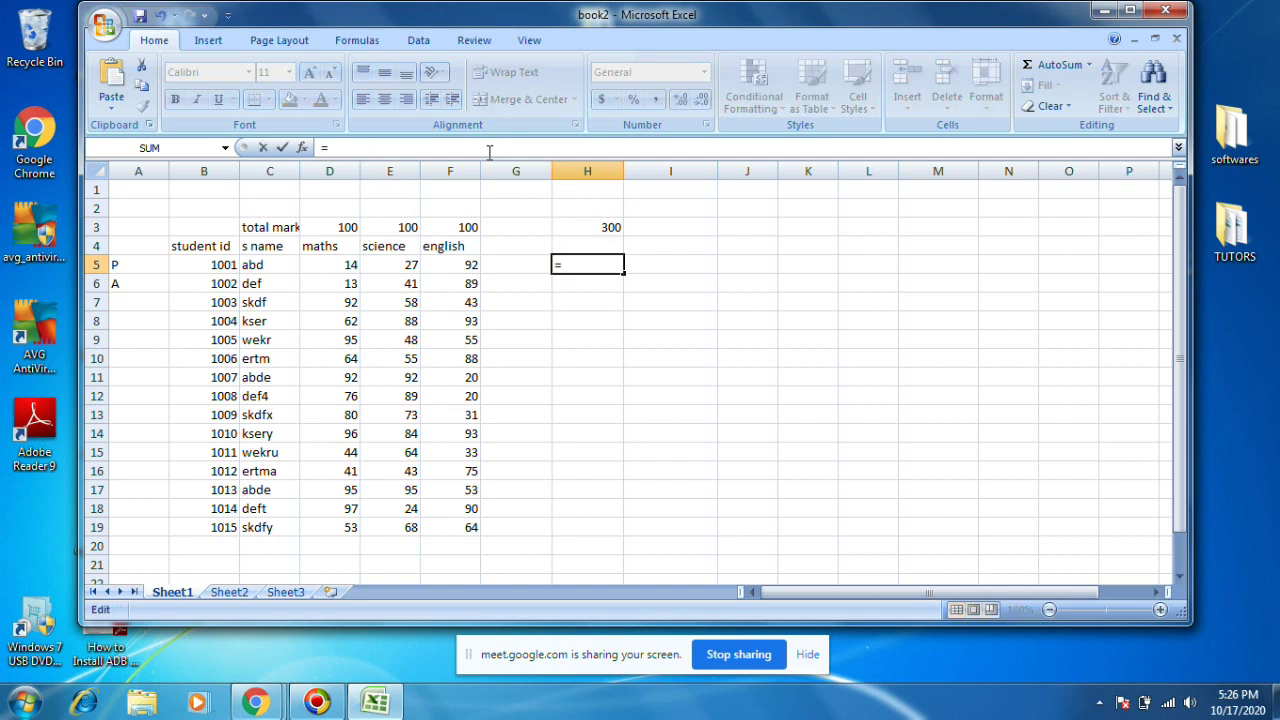
{"action": "type", "text": "if"}
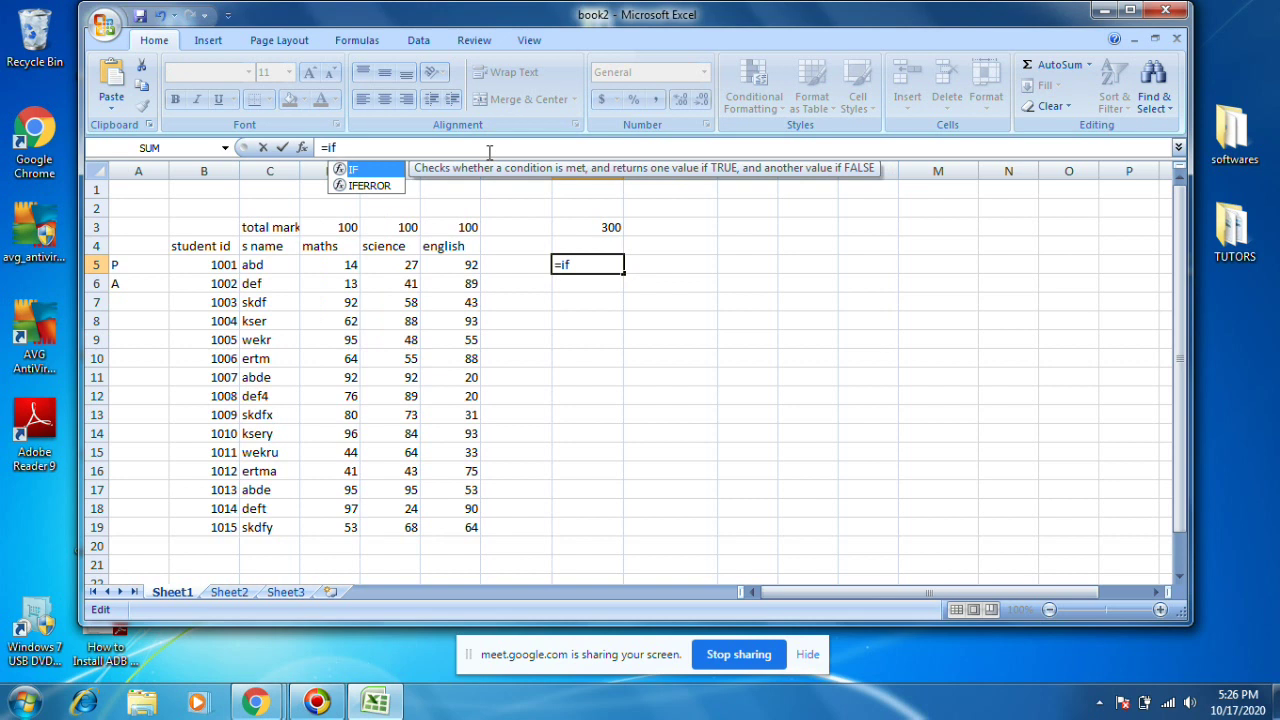
{"action": "type", "text": "(and"}
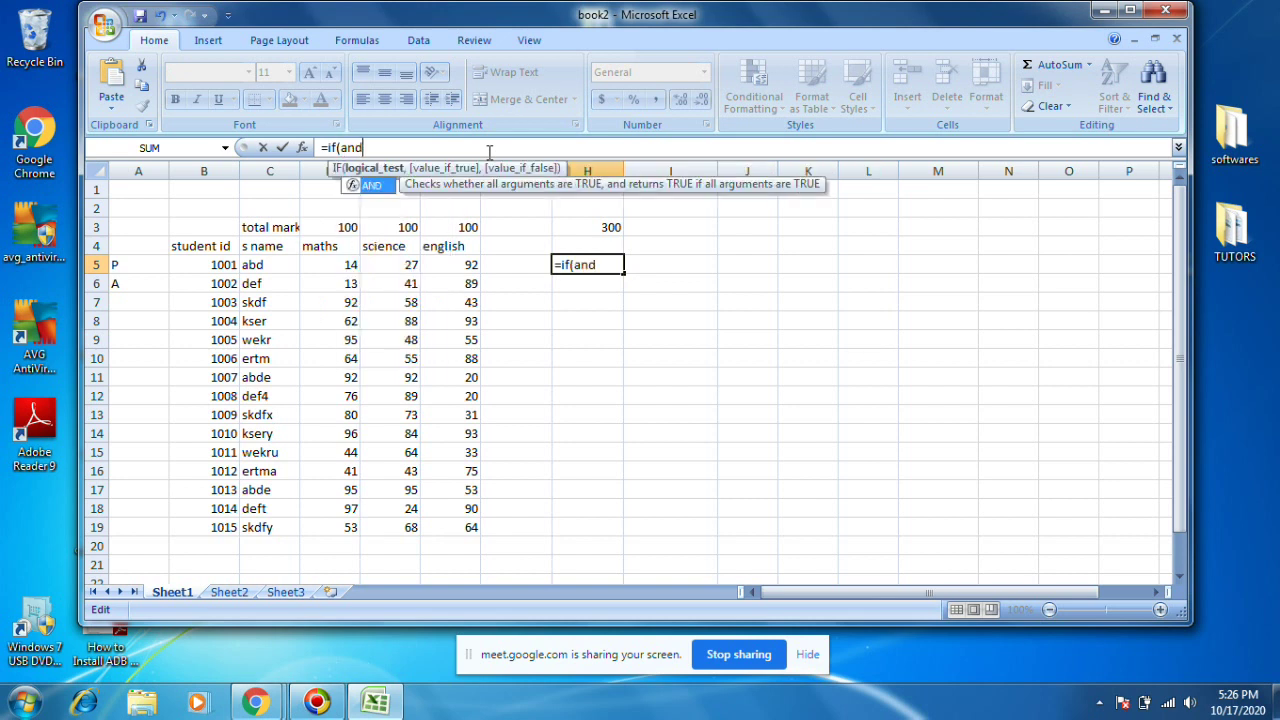
{"action": "type", "text": "("}
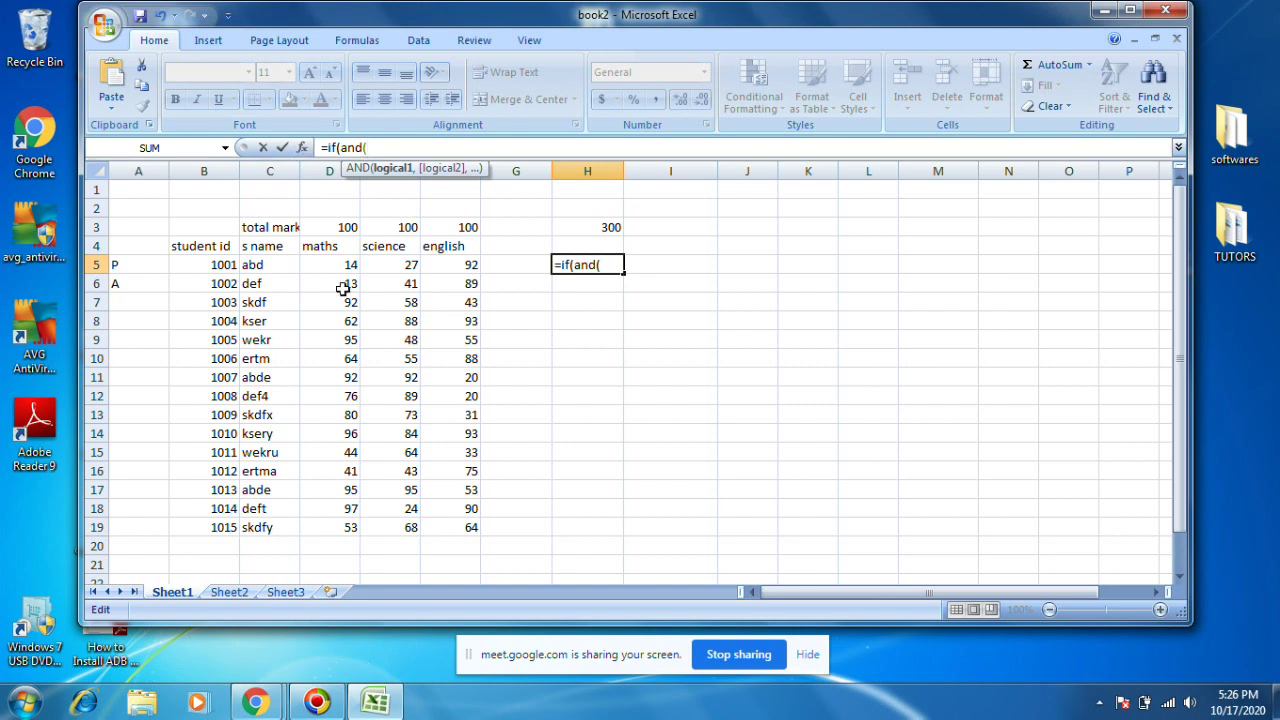
{"action": "left_click", "coordinate": [337, 263]}
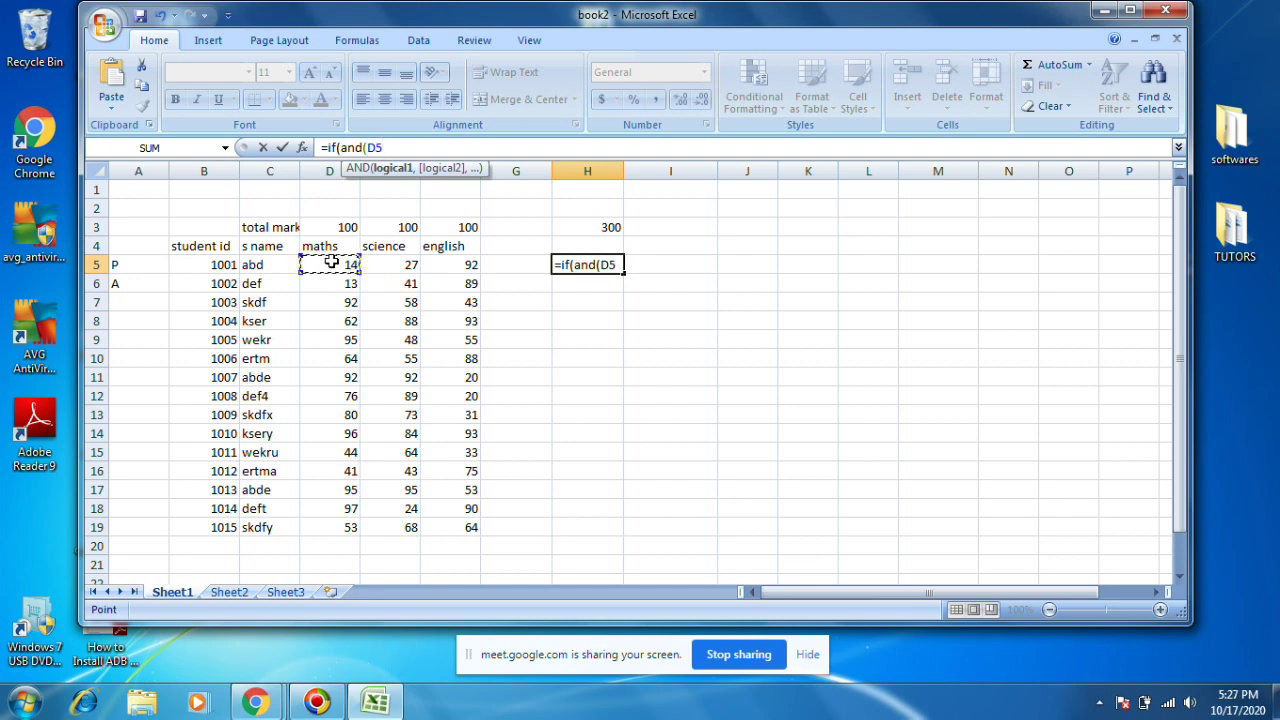
{"action": "type", "text": "<35,"}
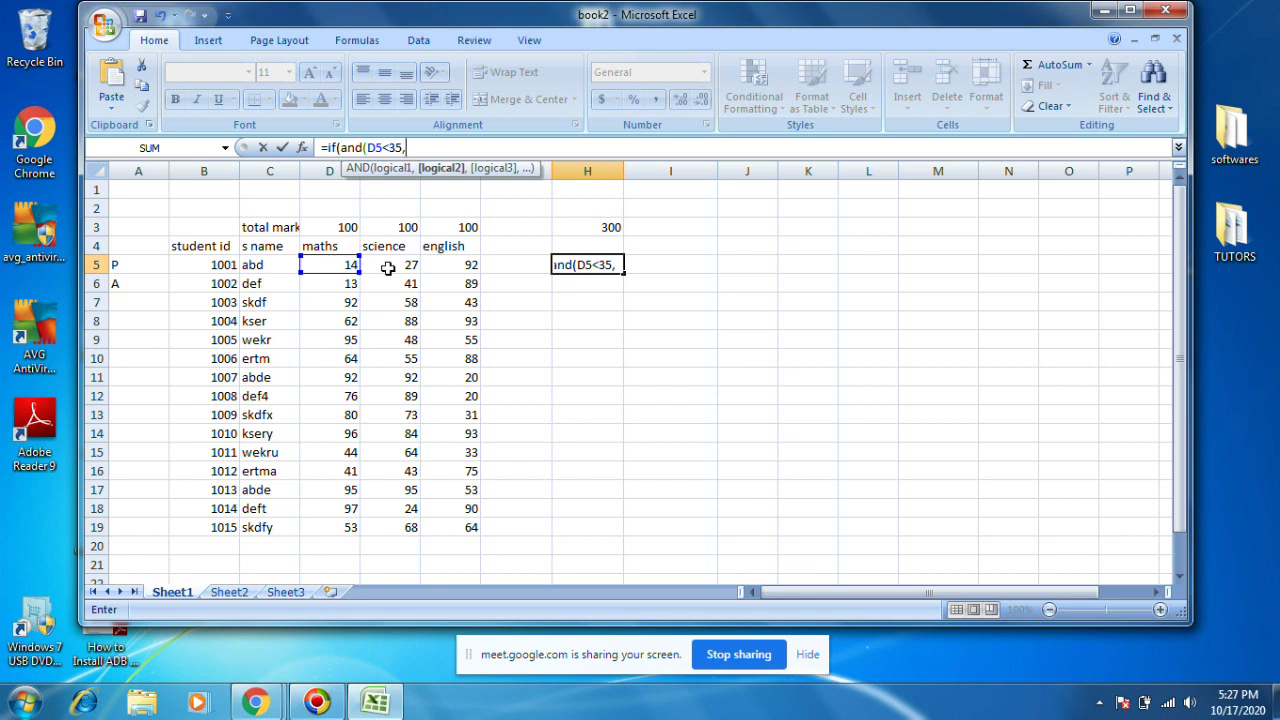
{"action": "left_click", "coordinate": [388, 268]}
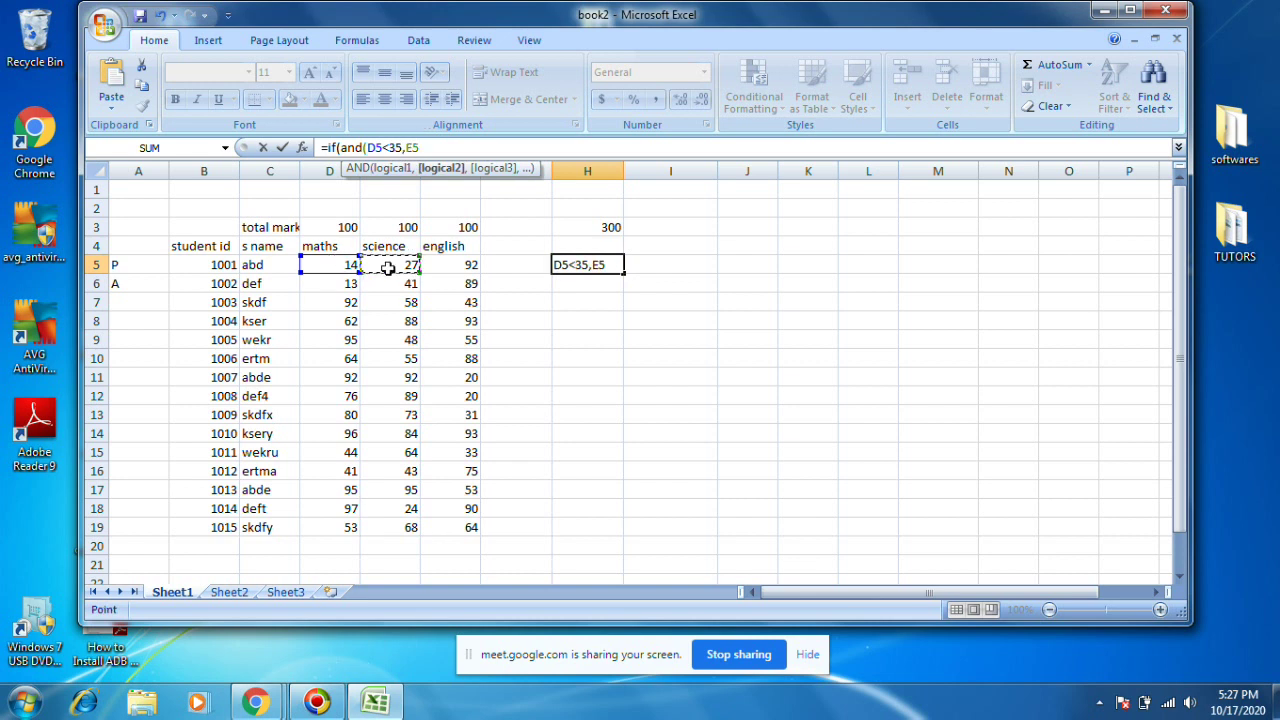
{"action": "type", "text": "<35"}
Change the first two AND conditions in H5's formula to D5>35 and E5>35.
{"action": "left_click", "coordinate": [389, 147]}
{"action": "key", "text": "BackSpace"}
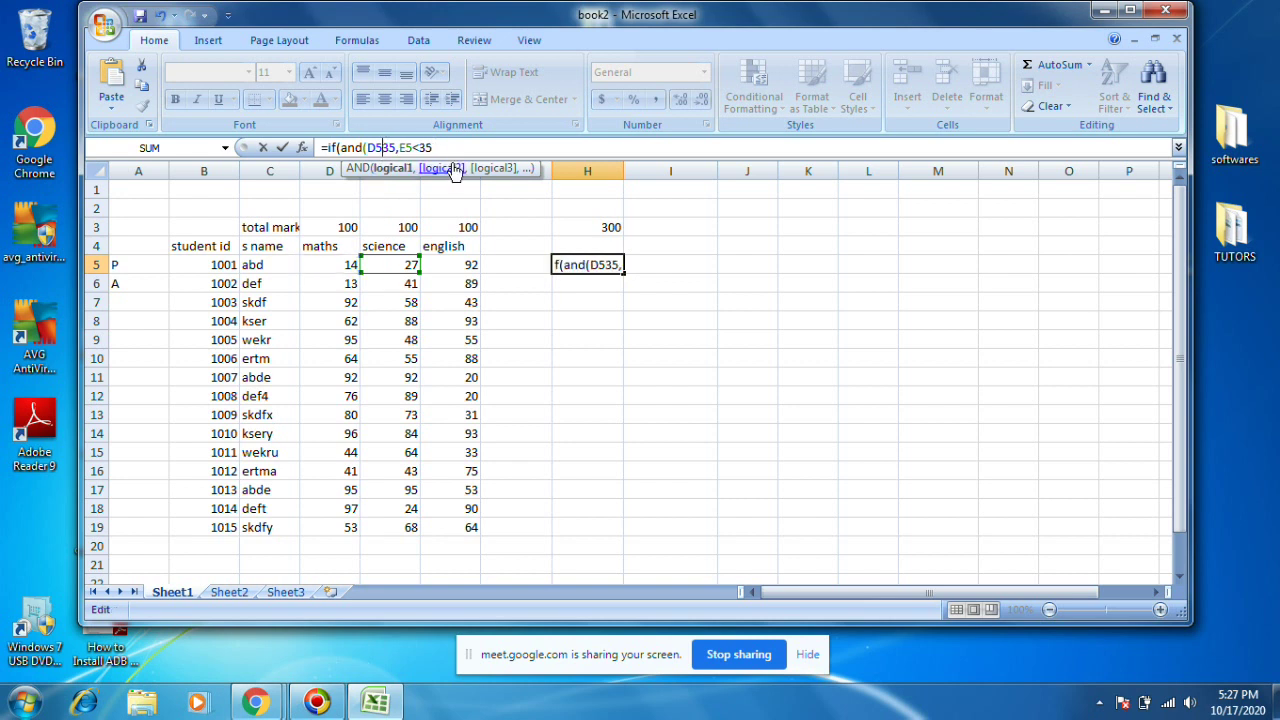
{"action": "type", "text": ">"}
{"action": "left_click", "coordinate": [427, 147]}
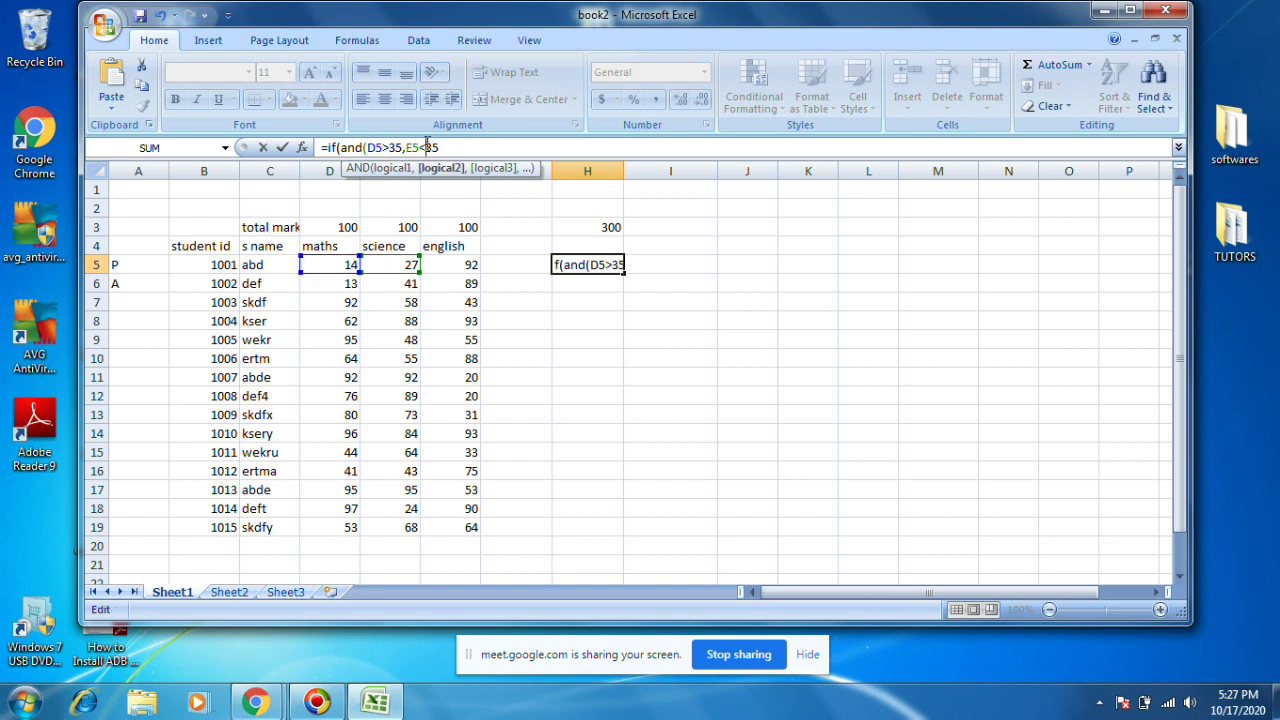
{"action": "key", "text": "BackSpace"}
{"action": "type", "text": ">35,"}
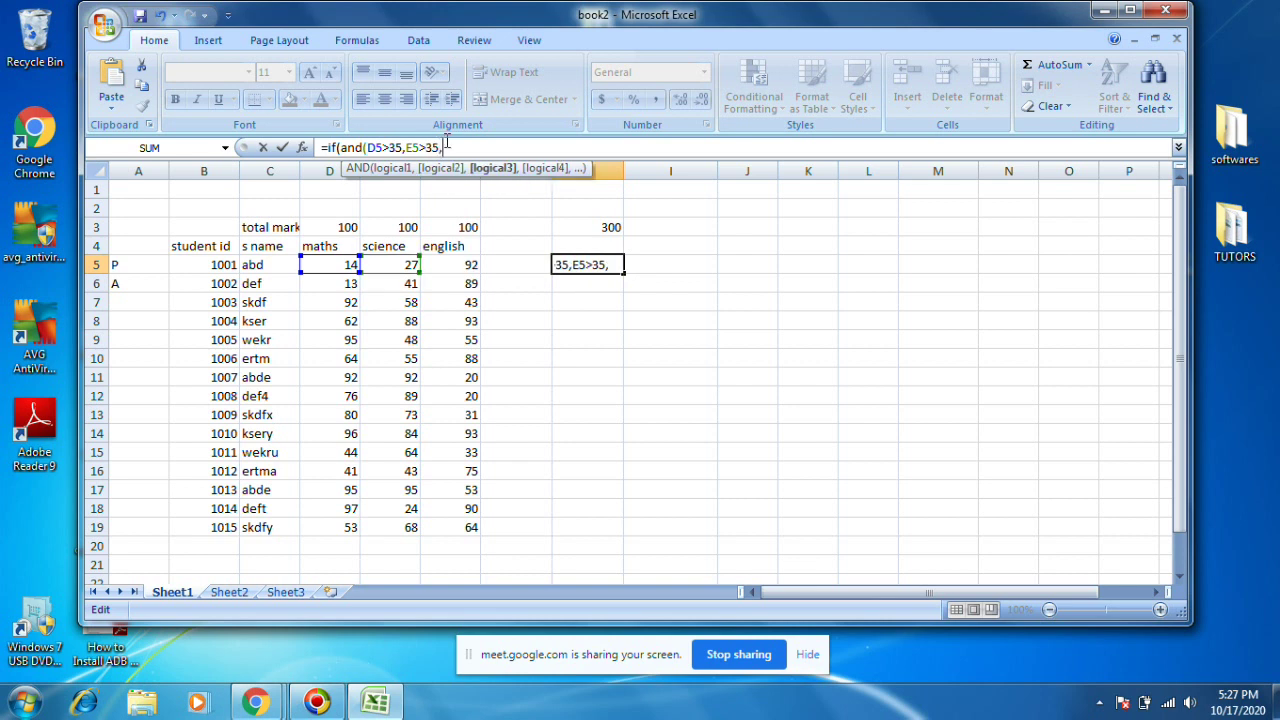
Add F5>35 as the third condition in H5's formula and close the AND test.
{"action": "left_click", "coordinate": [452, 266]}
{"action": "type", "text": ","}
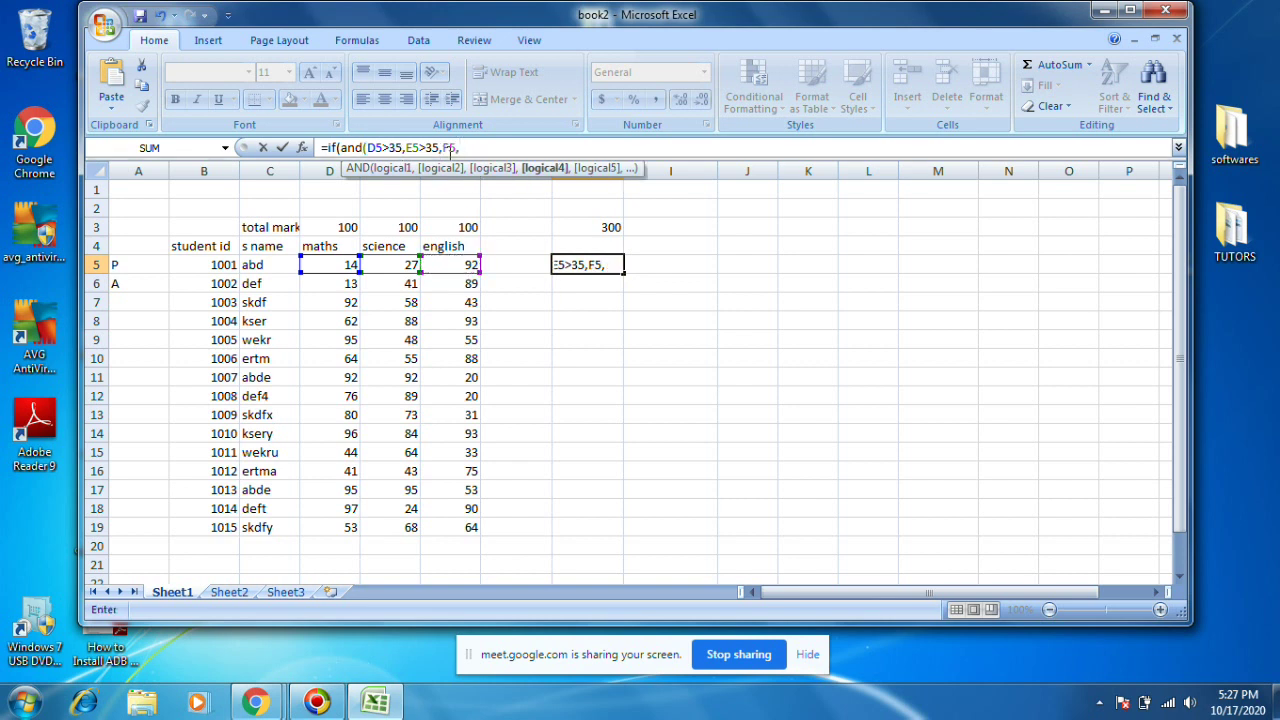
{"action": "key", "text": "BackSpace"}
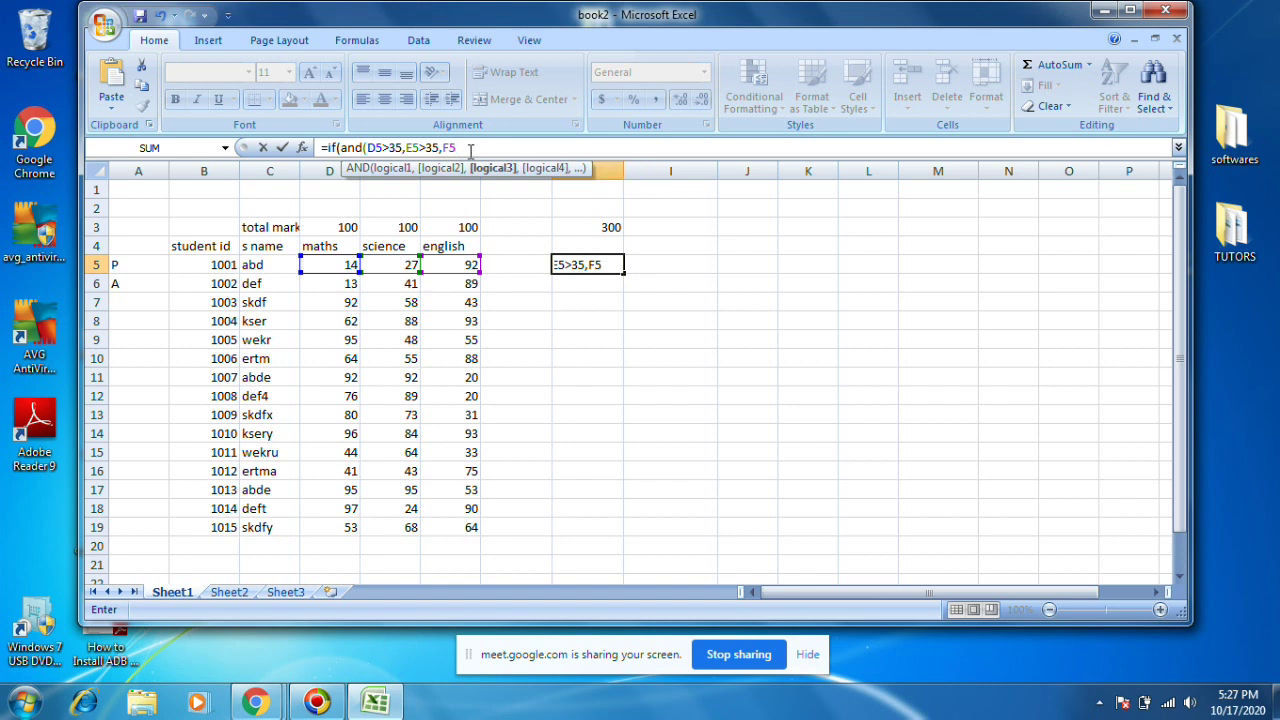
{"action": "type", "text": ">35,"}
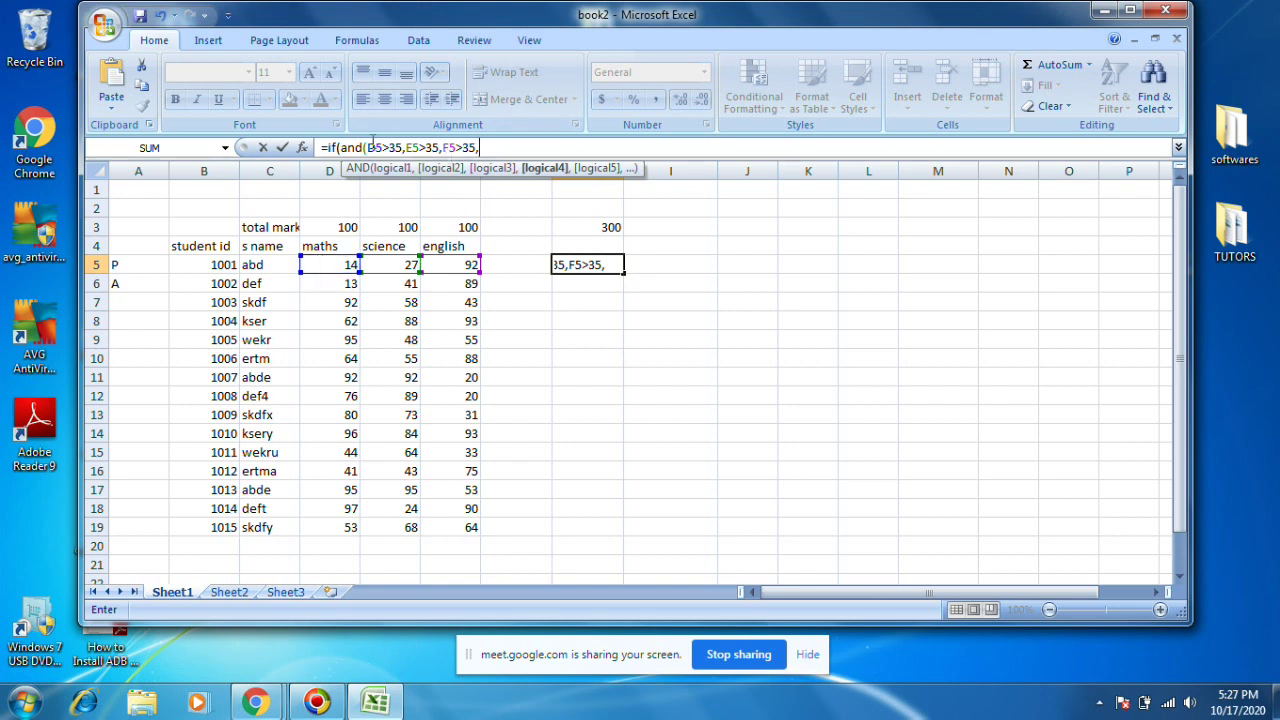
{"action": "left_click_drag", "start_coordinate": [368, 147], "coordinate": [476, 147]}
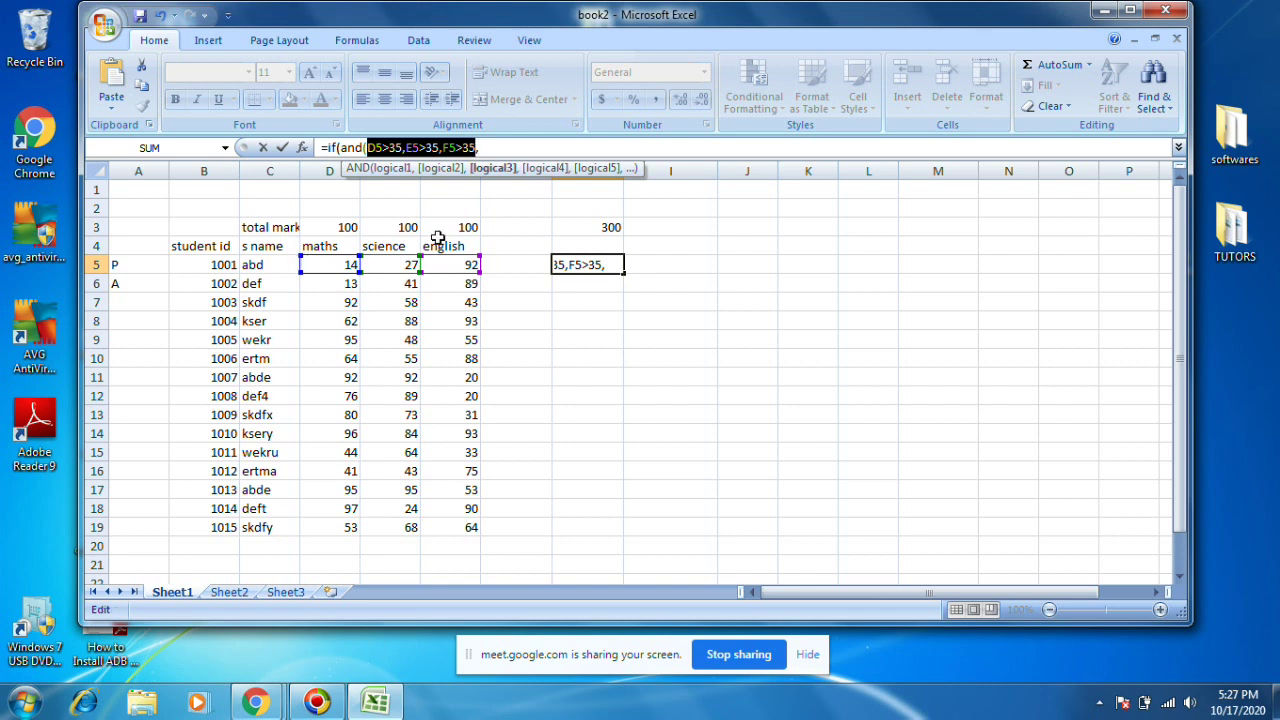
{"action": "left_click", "coordinate": [493, 147]}
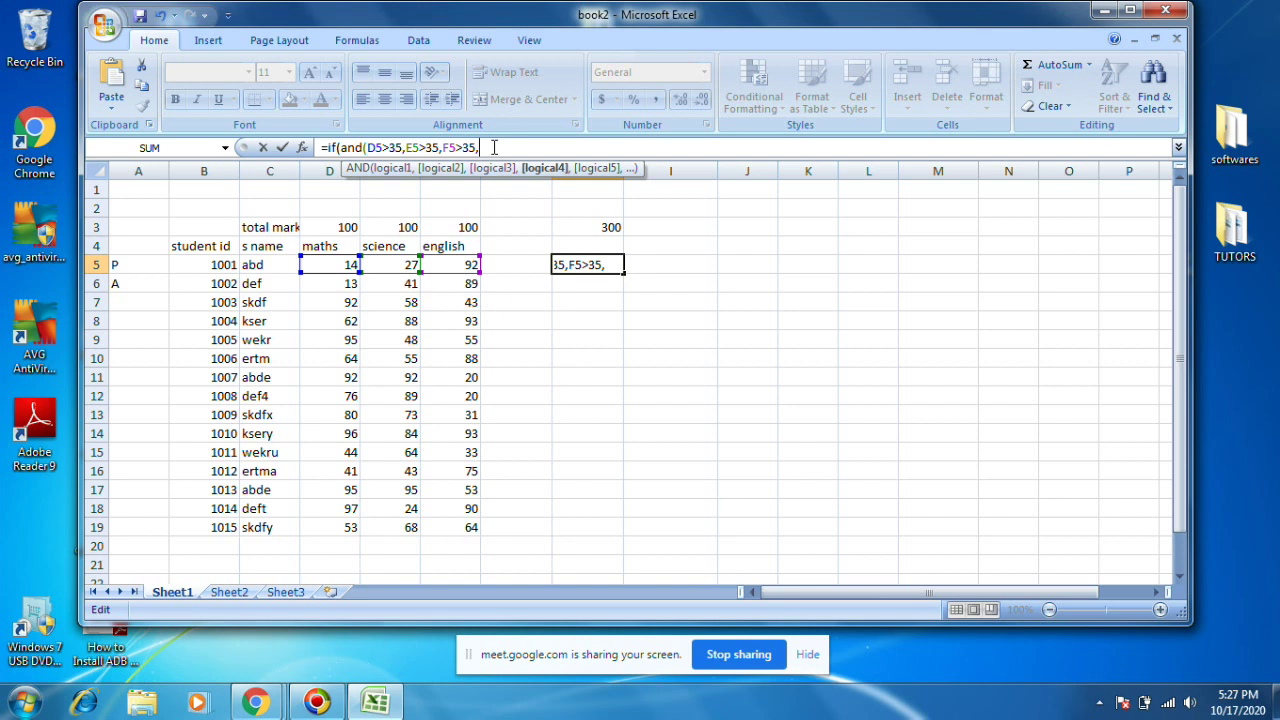
{"action": "key", "text": "BackSpace"}
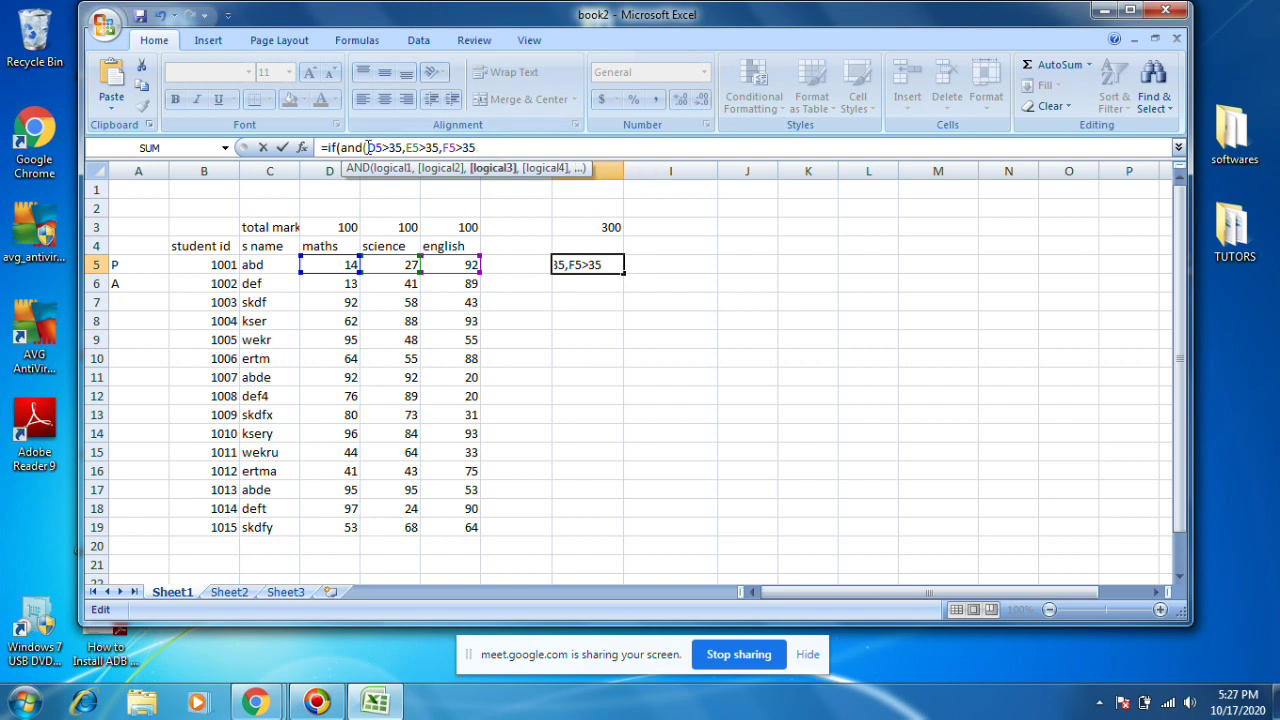
{"action": "type", "text": ")"}
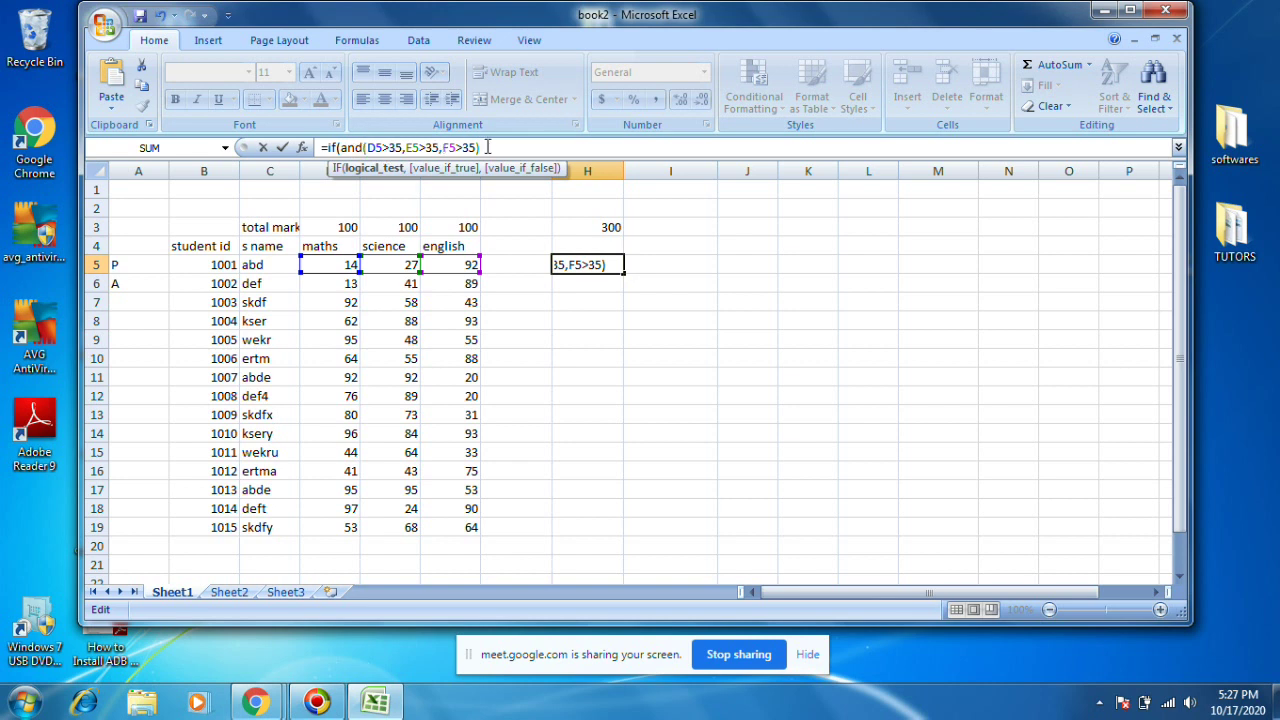
{"action": "type", "text": ","}
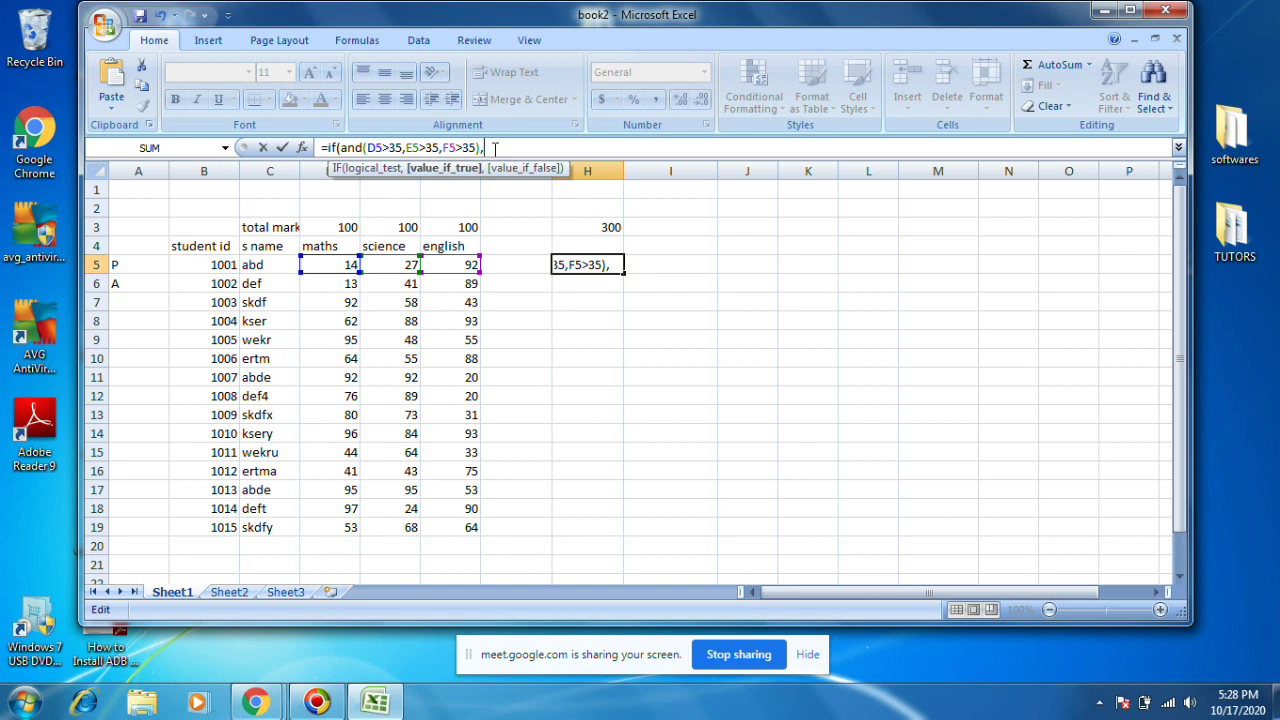
Complete H5's IF formula with SUM(D5:F5) as the true value and 0 as the false value.
{"action": "type", "text": "su"}
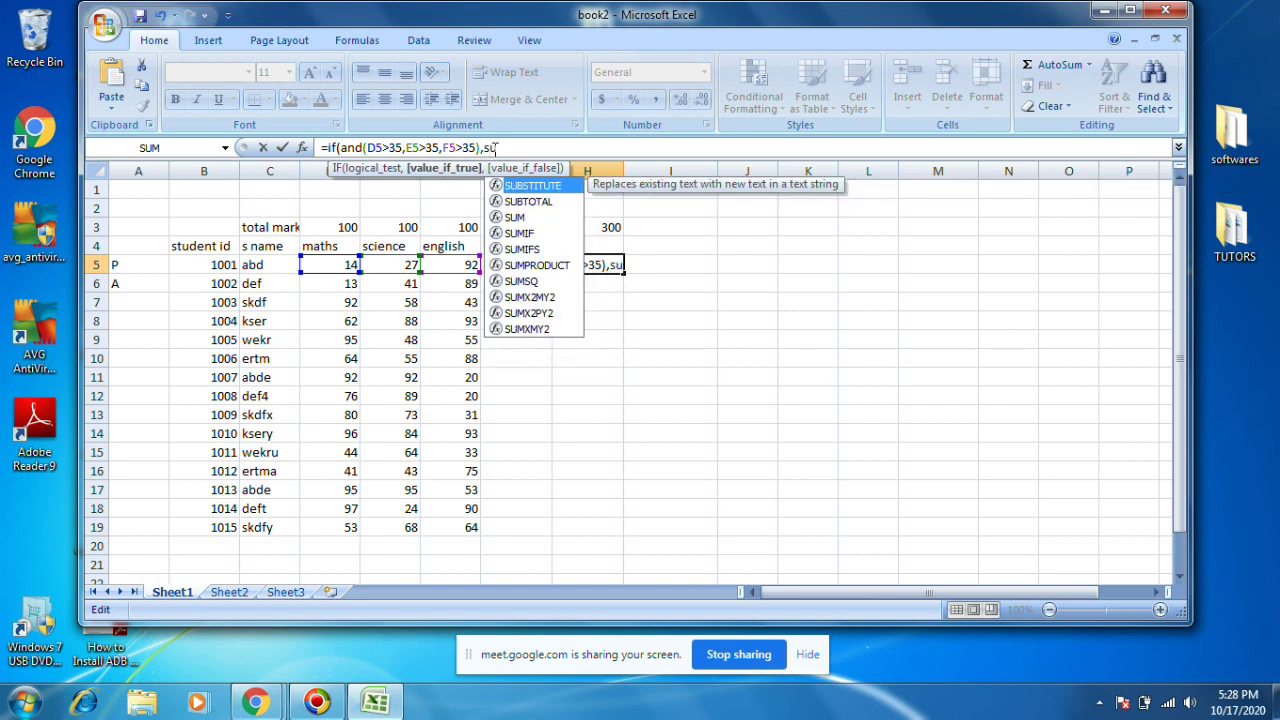
{"action": "type", "text": "m("}
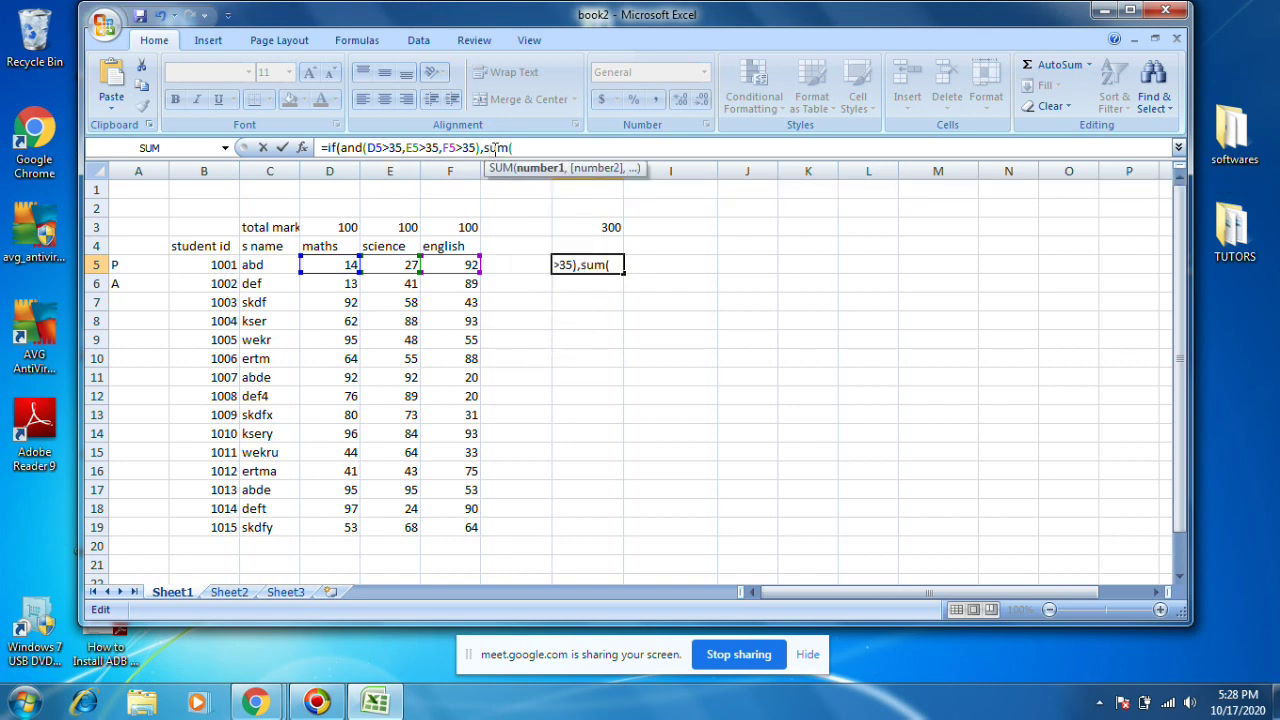
{"action": "left_click_drag", "start_coordinate": [343, 264], "coordinate": [460, 261]}
{"action": "type", "text": ")"}
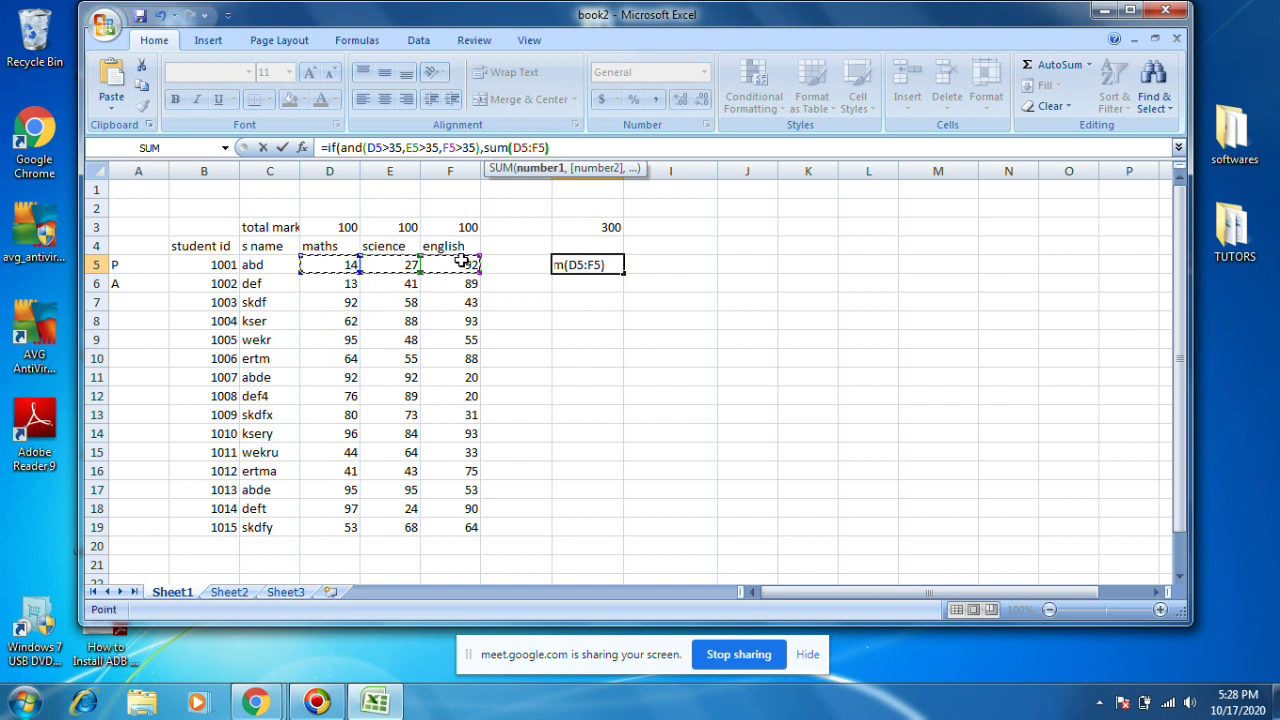
{"action": "type", "text": ","}
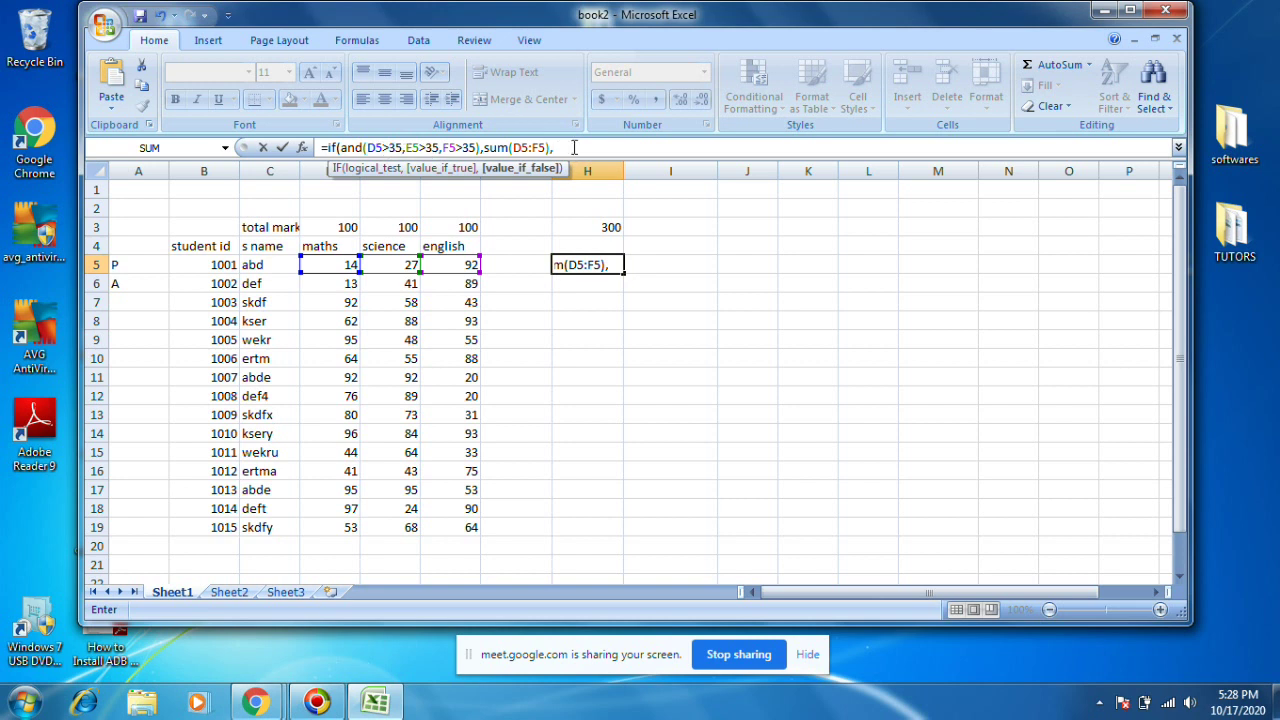
{"action": "type", "text": "0"}
{"action": "key", "text": "BackSpace"}
{"action": "type", "text": "0)"}
{"action": "key", "text": "Return"}
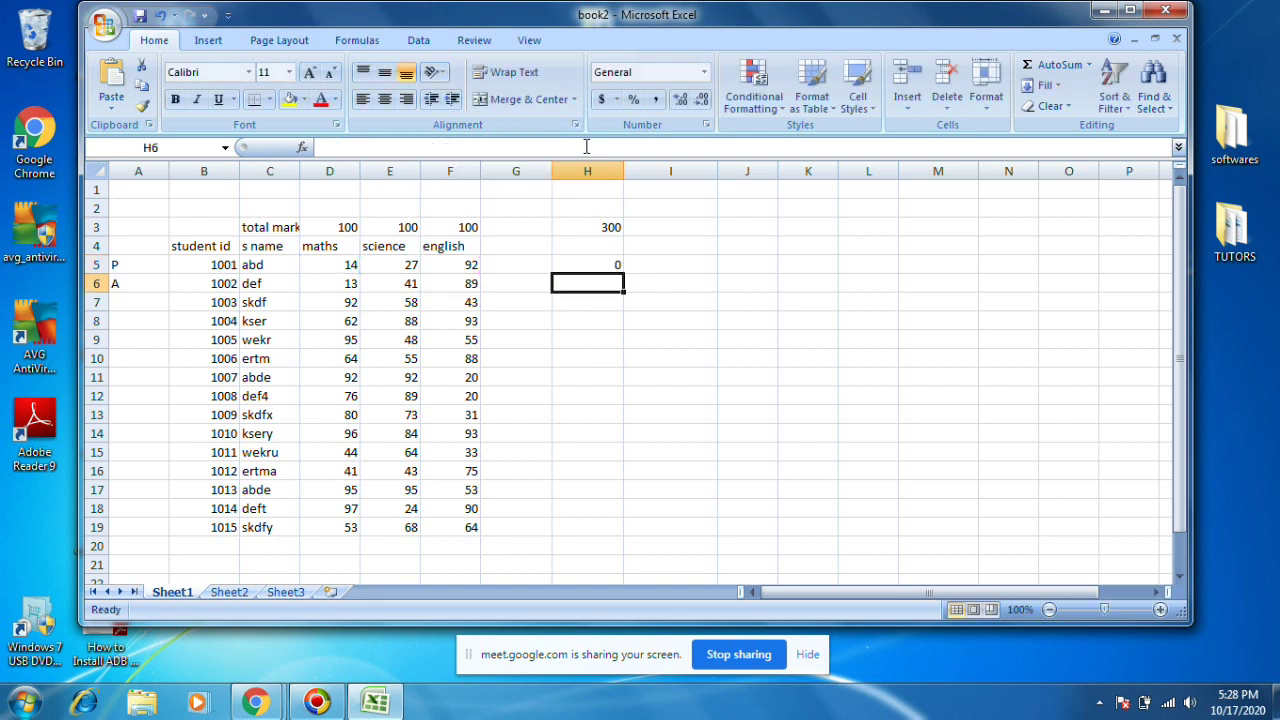
Fill the H5 formula down to H19 and check the results against the english marks in rows 11 to 13.
{"action": "left_click", "coordinate": [314, 266]}
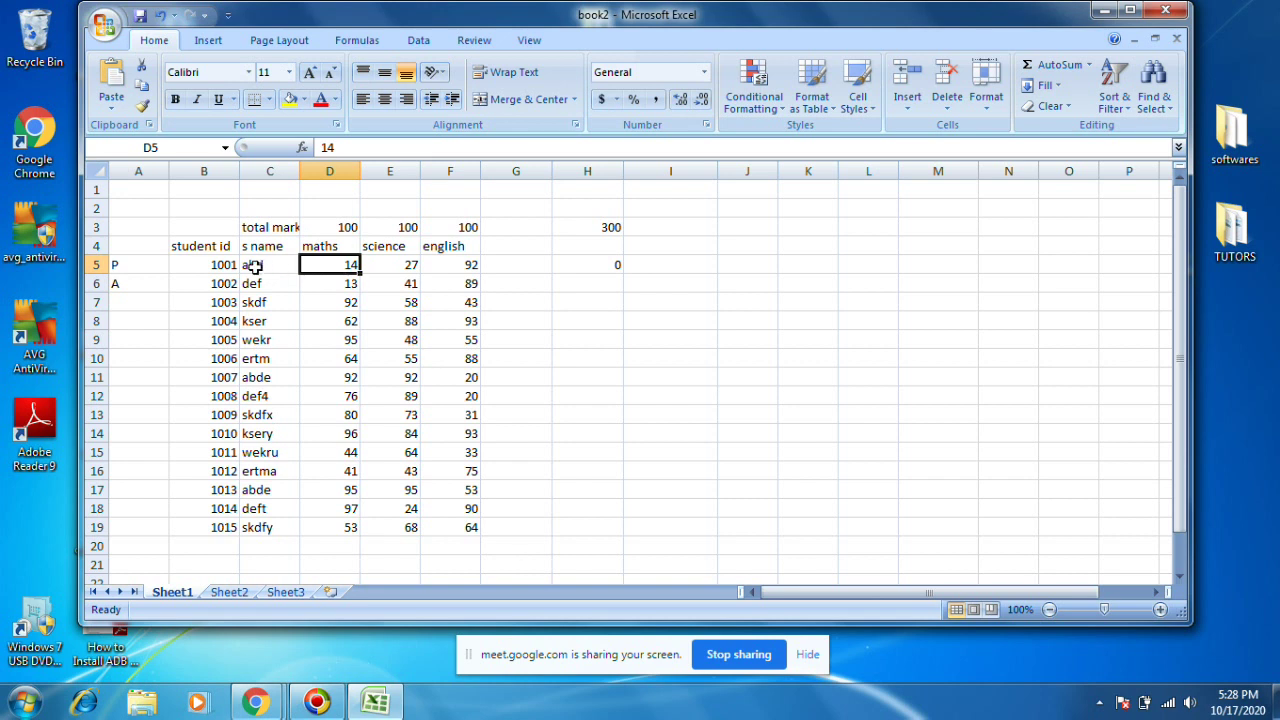
{"action": "left_click", "coordinate": [587, 259]}
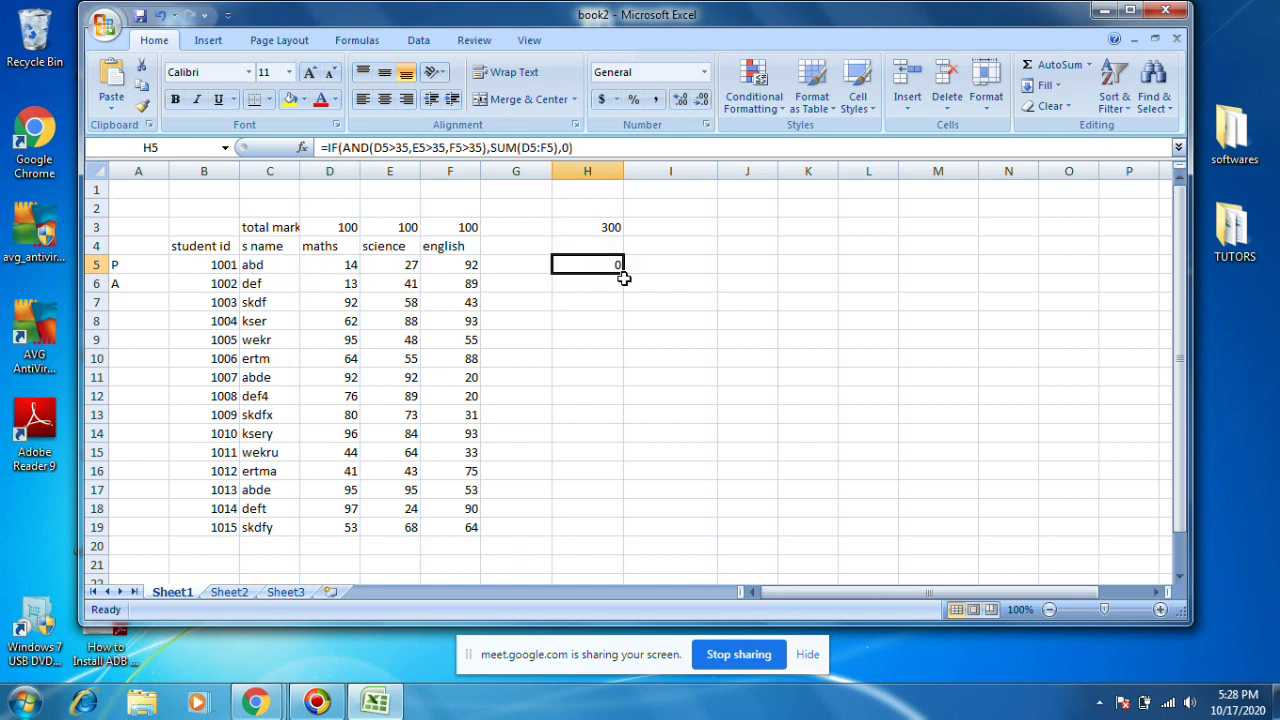
{"action": "left_click_drag", "start_coordinate": [624, 274], "coordinate": [622, 540]}
{"action": "left_click", "coordinate": [591, 375]}
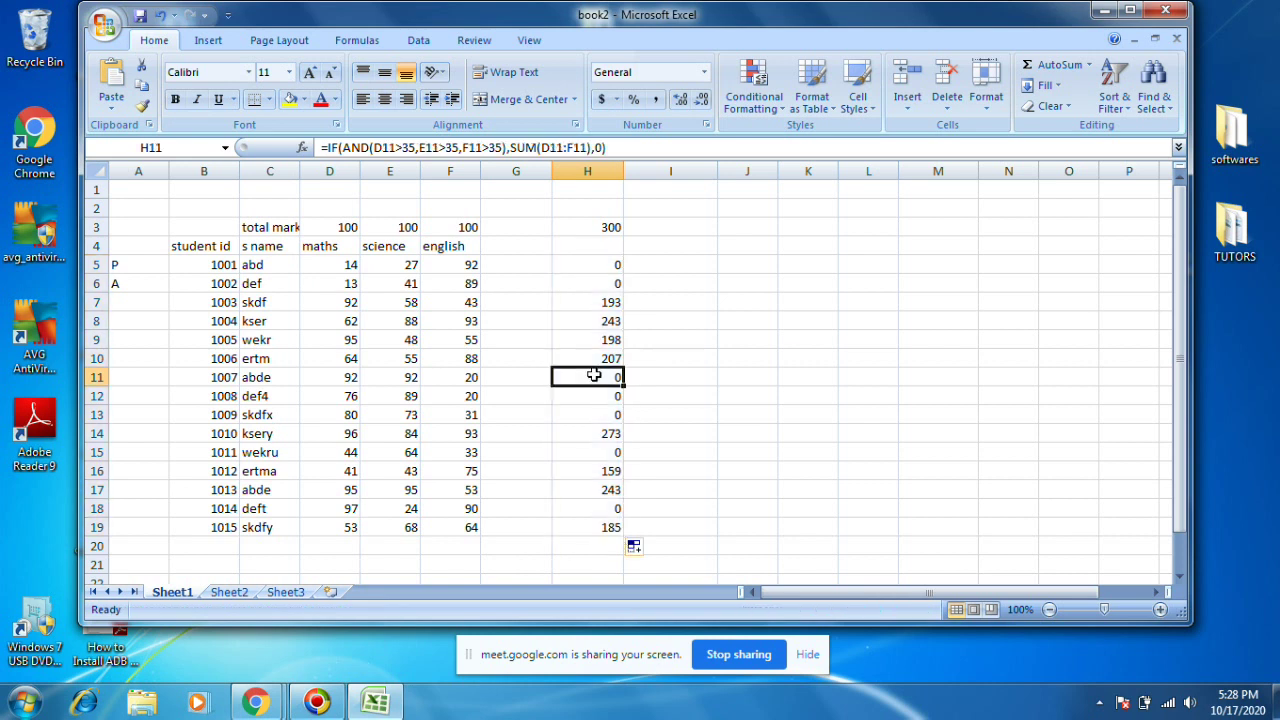
{"action": "left_click", "coordinate": [464, 414]}
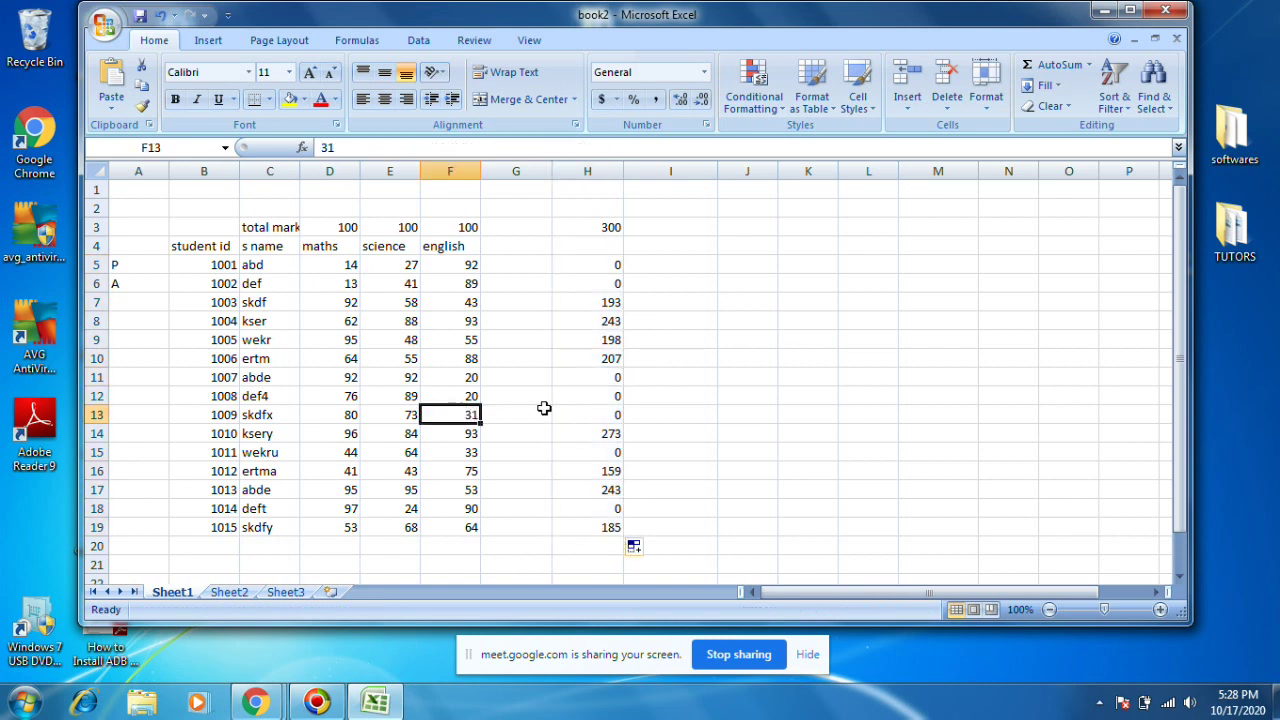
{"action": "left_click", "coordinate": [467, 396]}
{"action": "left_click", "coordinate": [466, 376]}
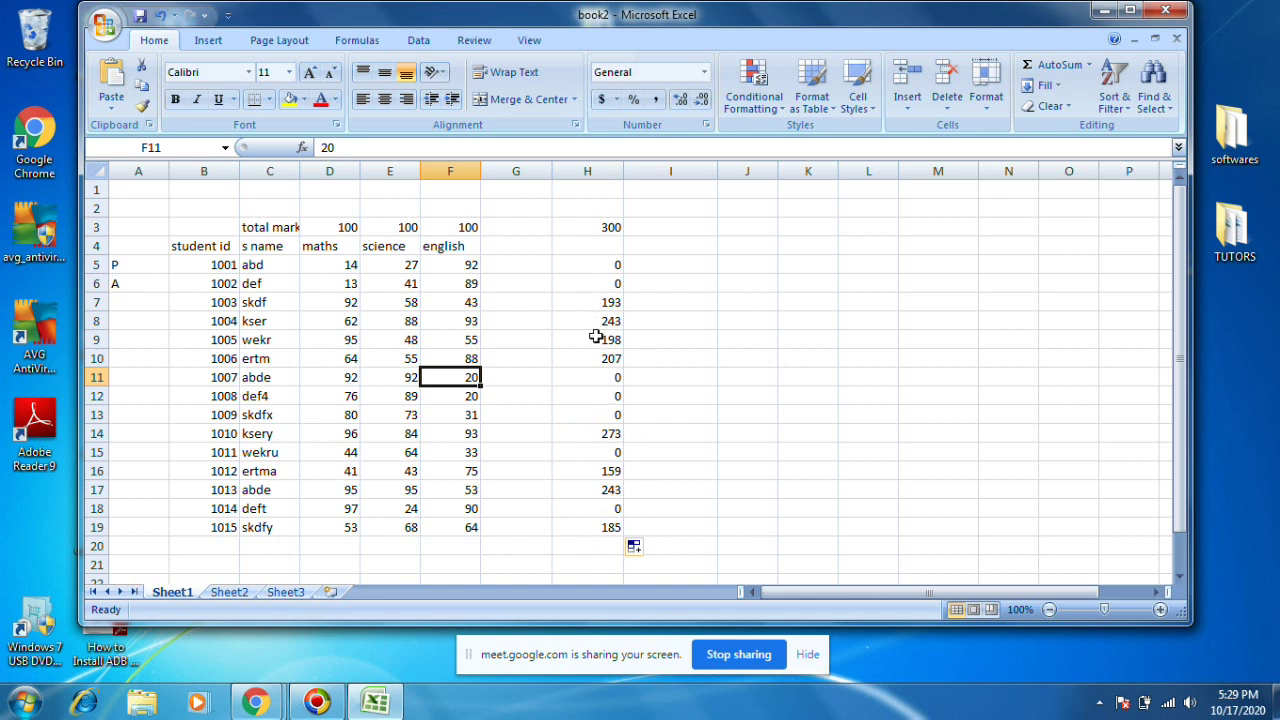
Enter the column headings Total in H4 and percentage in I4.
{"action": "left_click", "coordinate": [587, 245]}
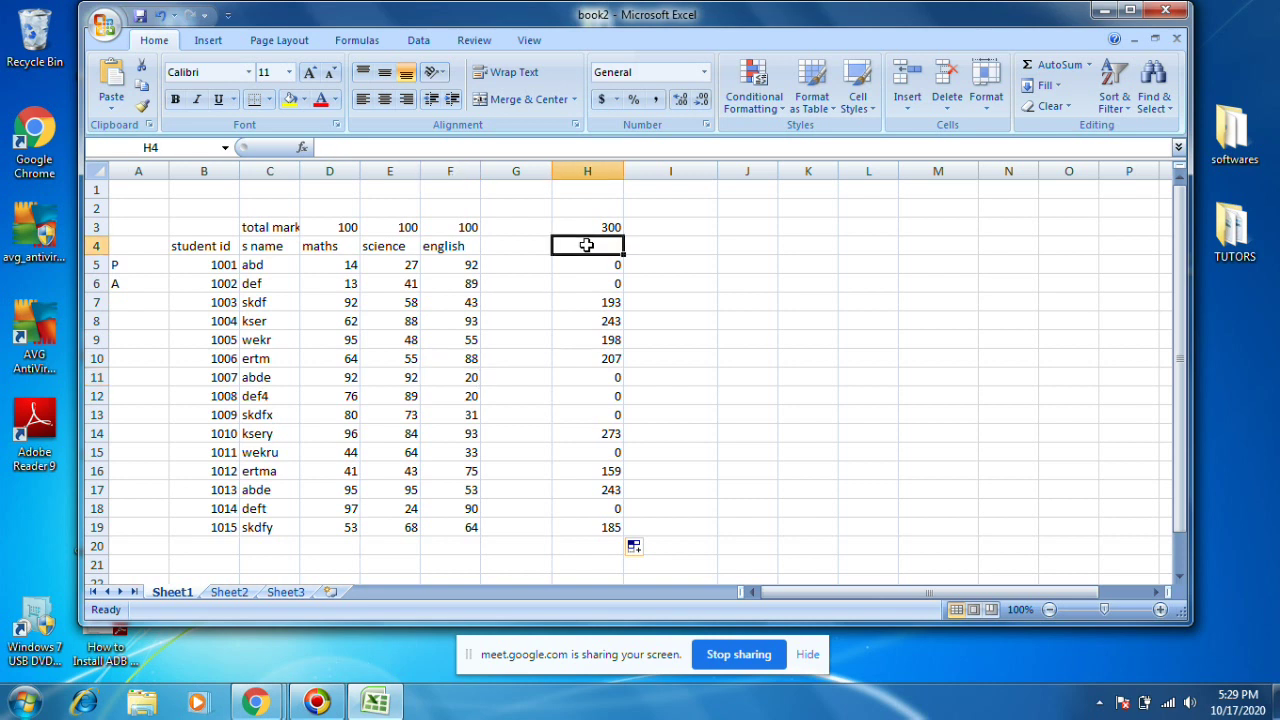
{"action": "type", "text": "To"}
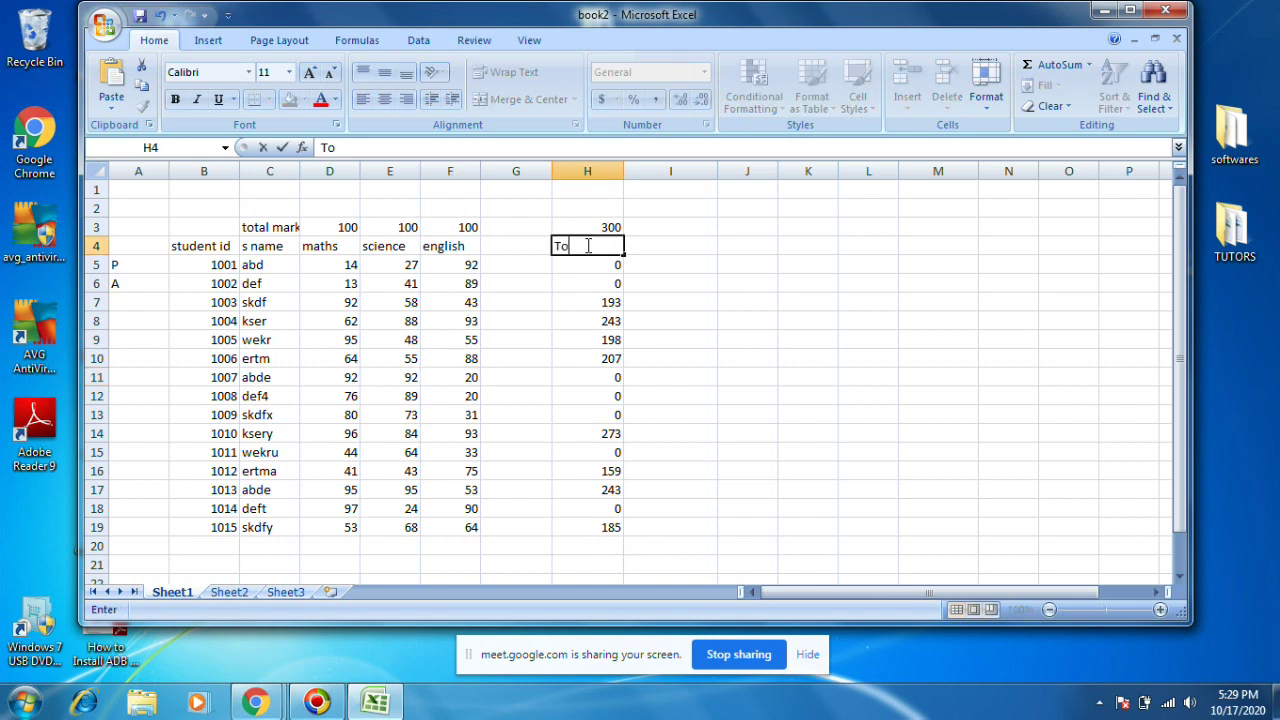
{"action": "type", "text": "tal"}
{"action": "left_click", "coordinate": [687, 248]}
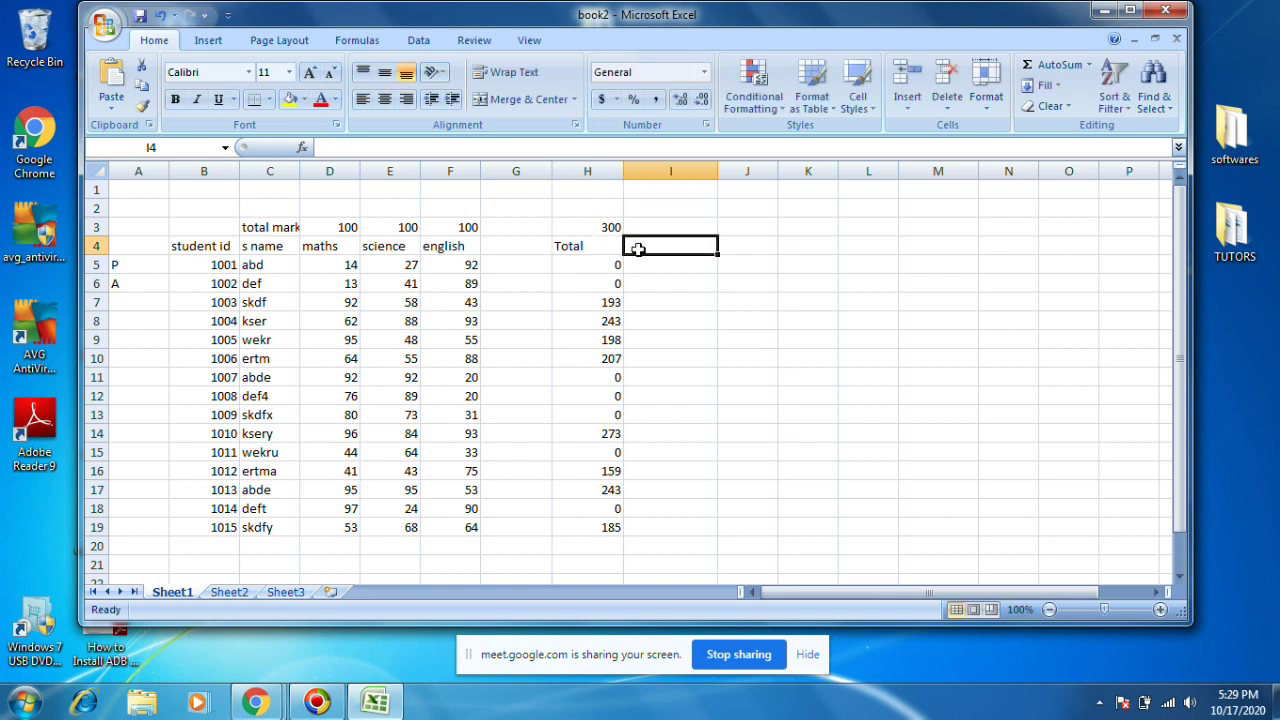
{"action": "type", "text": "percen"}
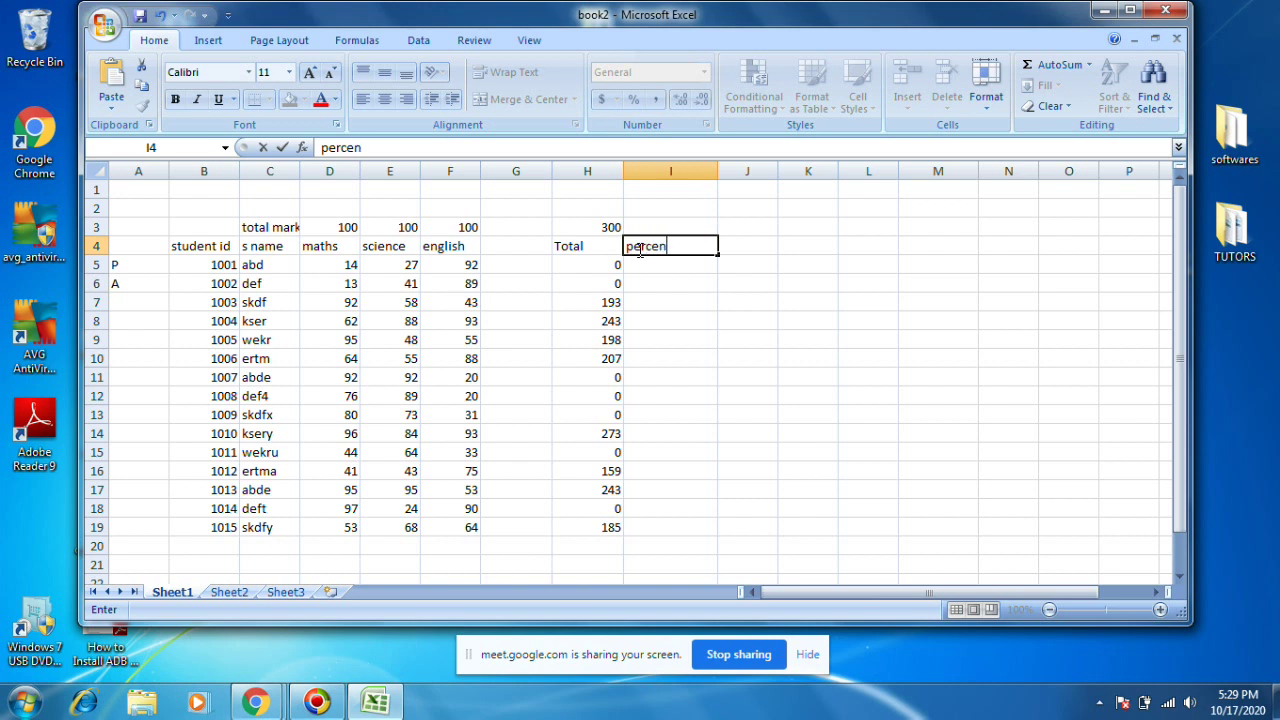
{"action": "type", "text": "tage"}
Enter the formula =H5*300 in I5, accepting the proposed formula correction.
{"action": "left_click", "coordinate": [651, 268]}
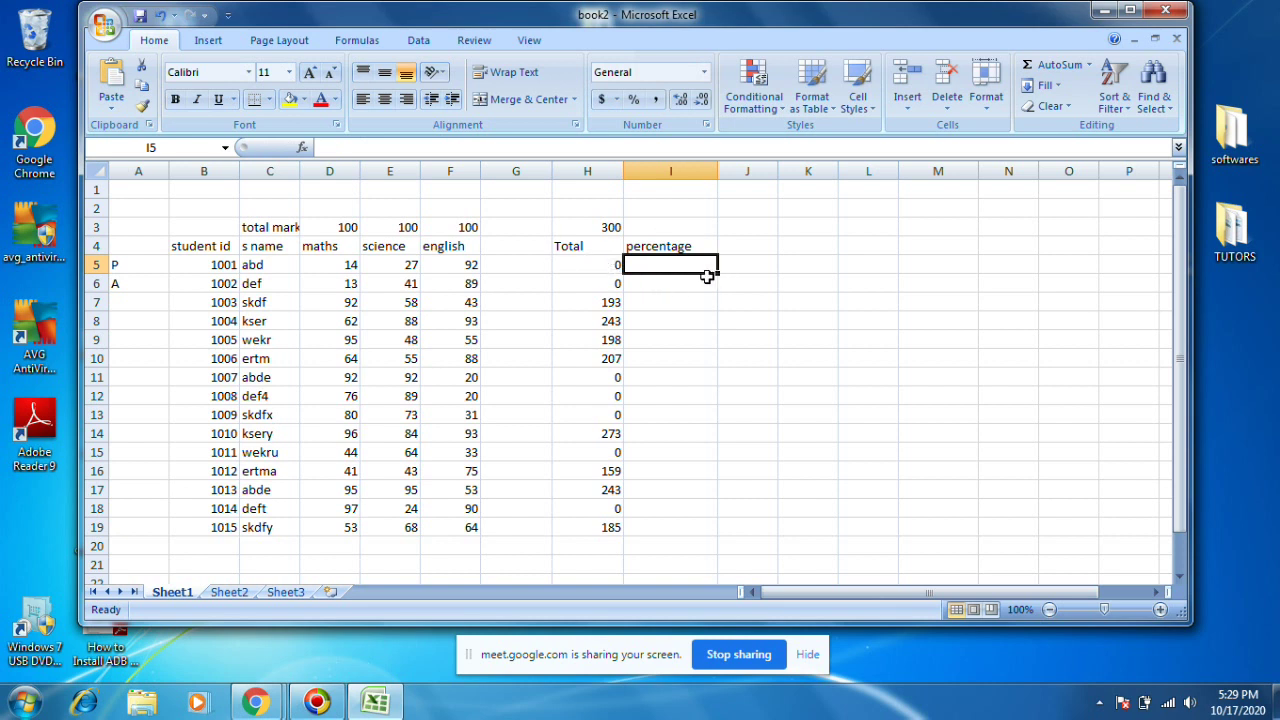
{"action": "type", "text": "="}
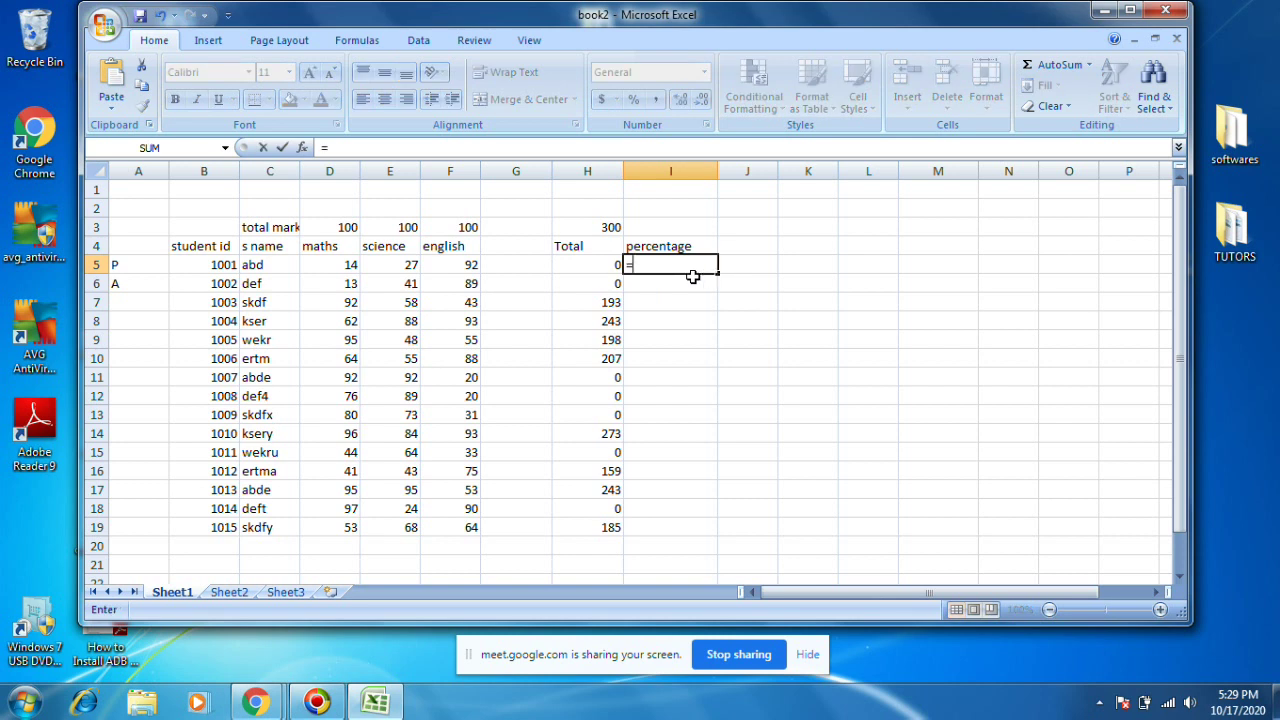
{"action": "left_click", "coordinate": [593, 274]}
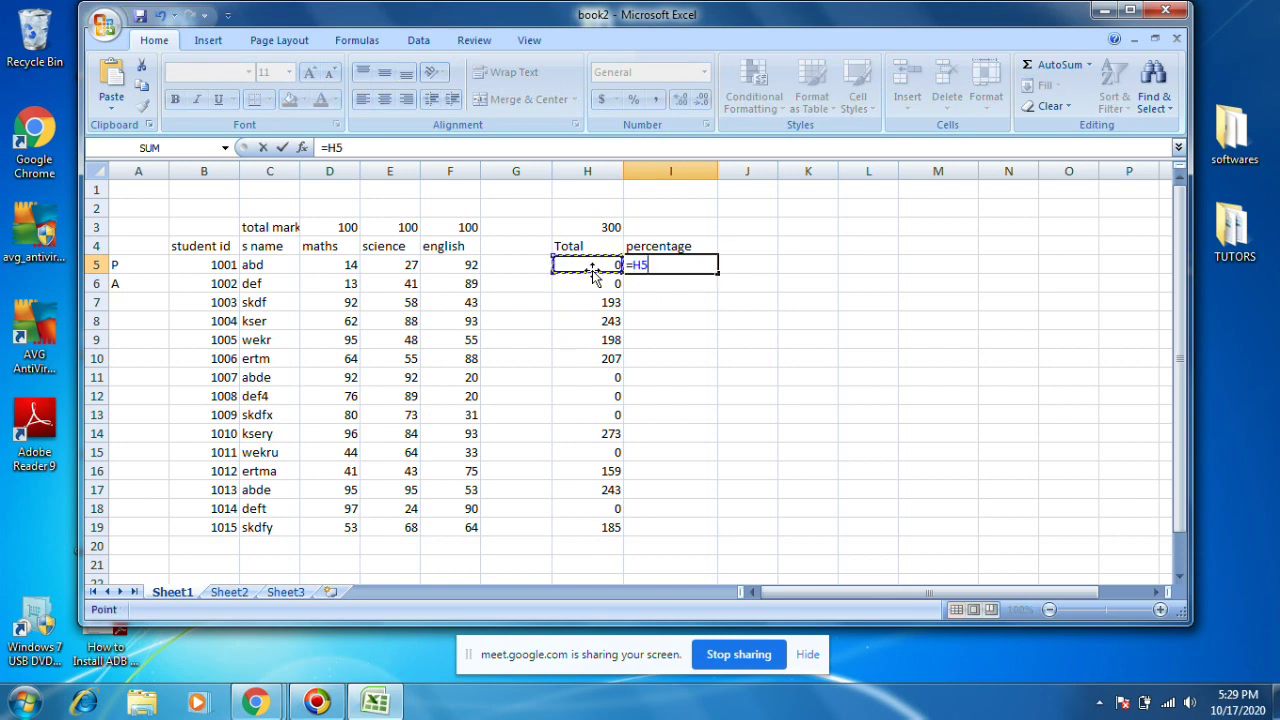
{"action": "type", "text": "*"}
{"action": "left_click", "coordinate": [592, 227]}
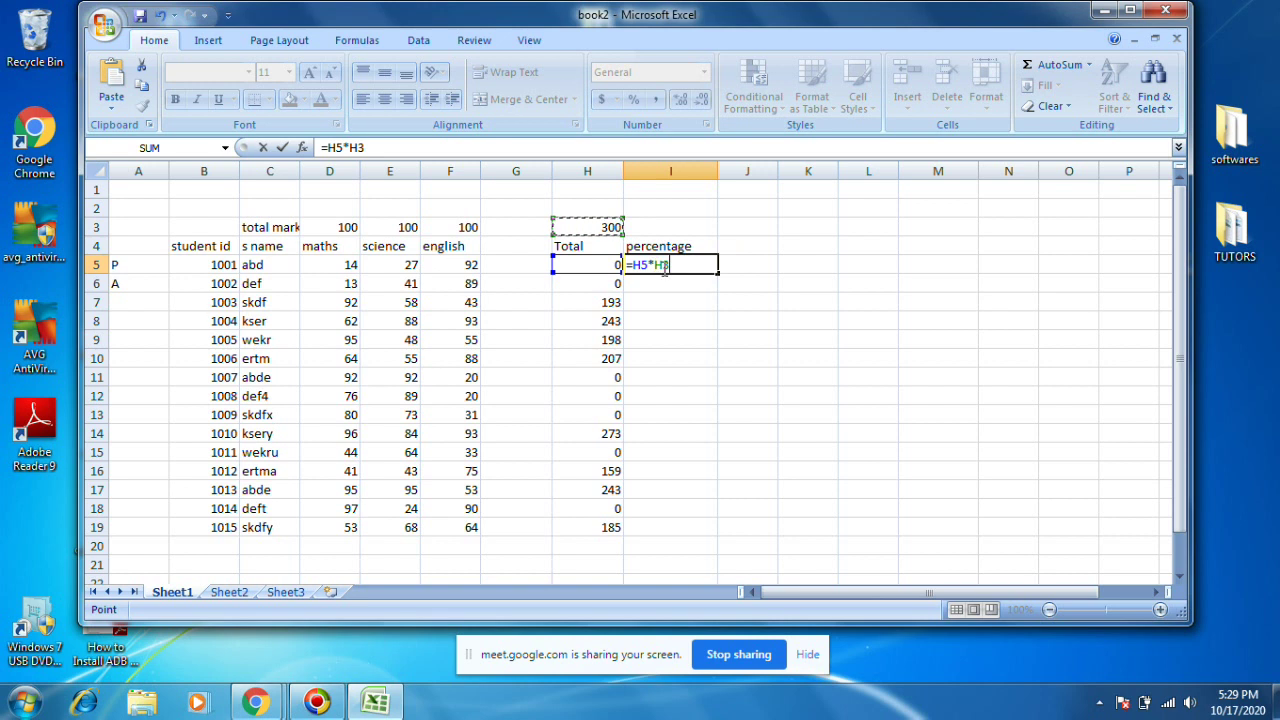
{"action": "key", "text": "BackSpace"}
{"action": "key", "text": "BackSpace"}
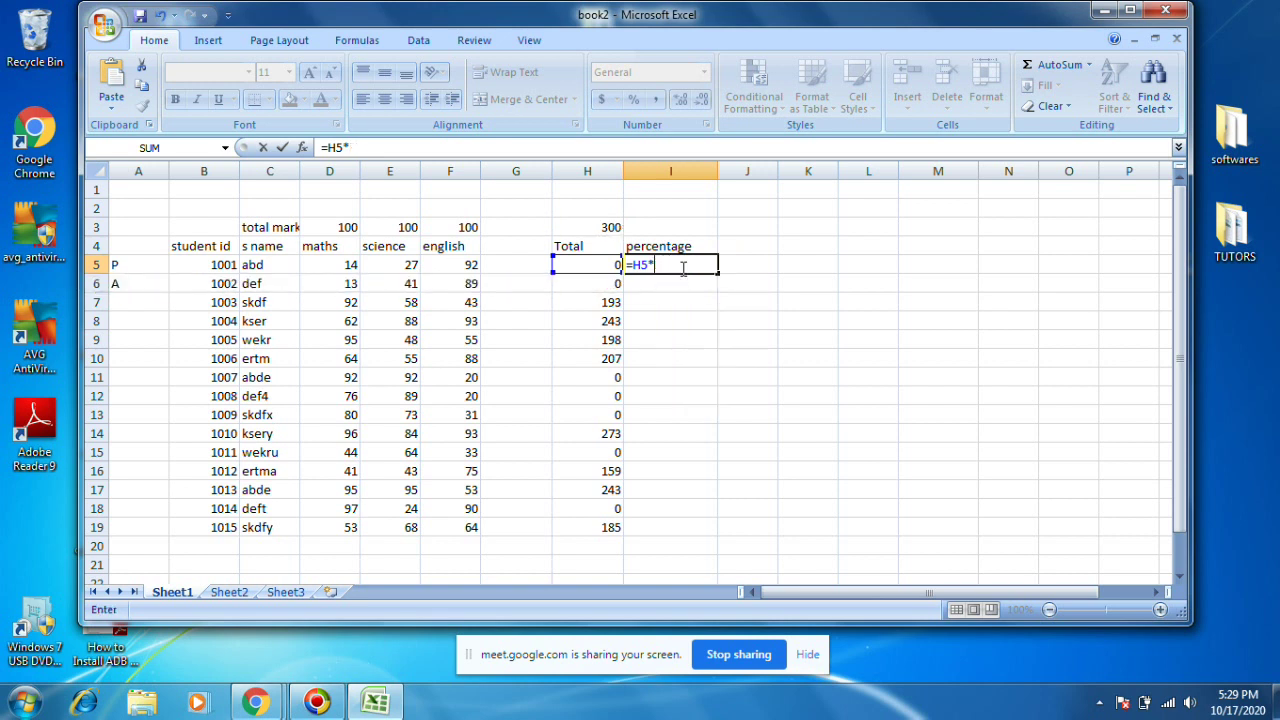
{"action": "type", "text": "300"}
{"action": "key", "text": "Return"}
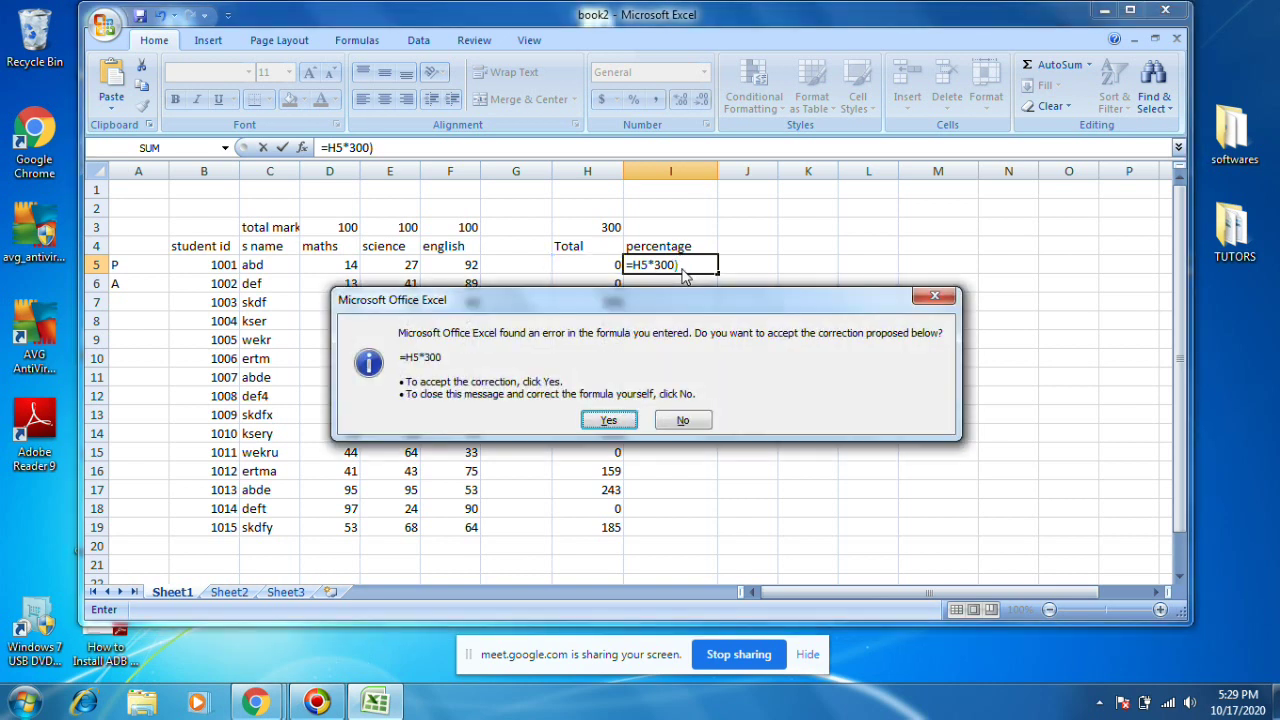
{"action": "left_click", "coordinate": [609, 420]}
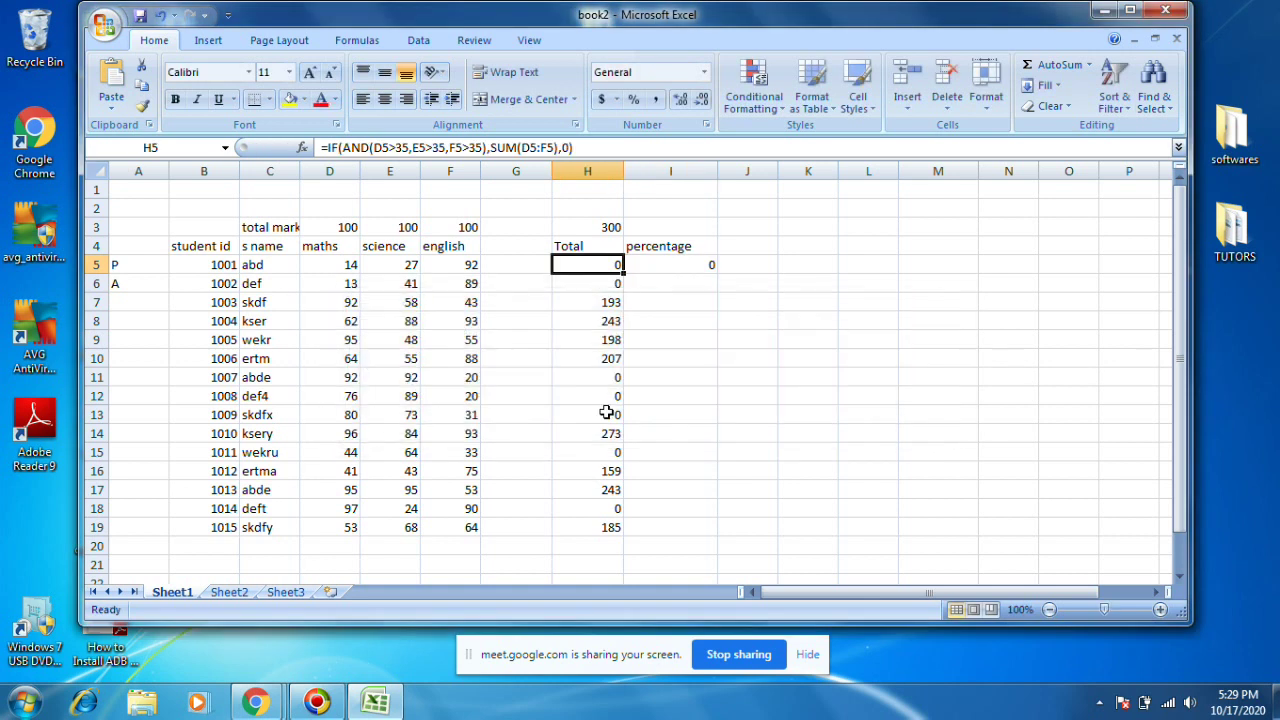
Change the percentage formula in I5 to =(H5*300)/100.
{"action": "left_click", "coordinate": [680, 266]}
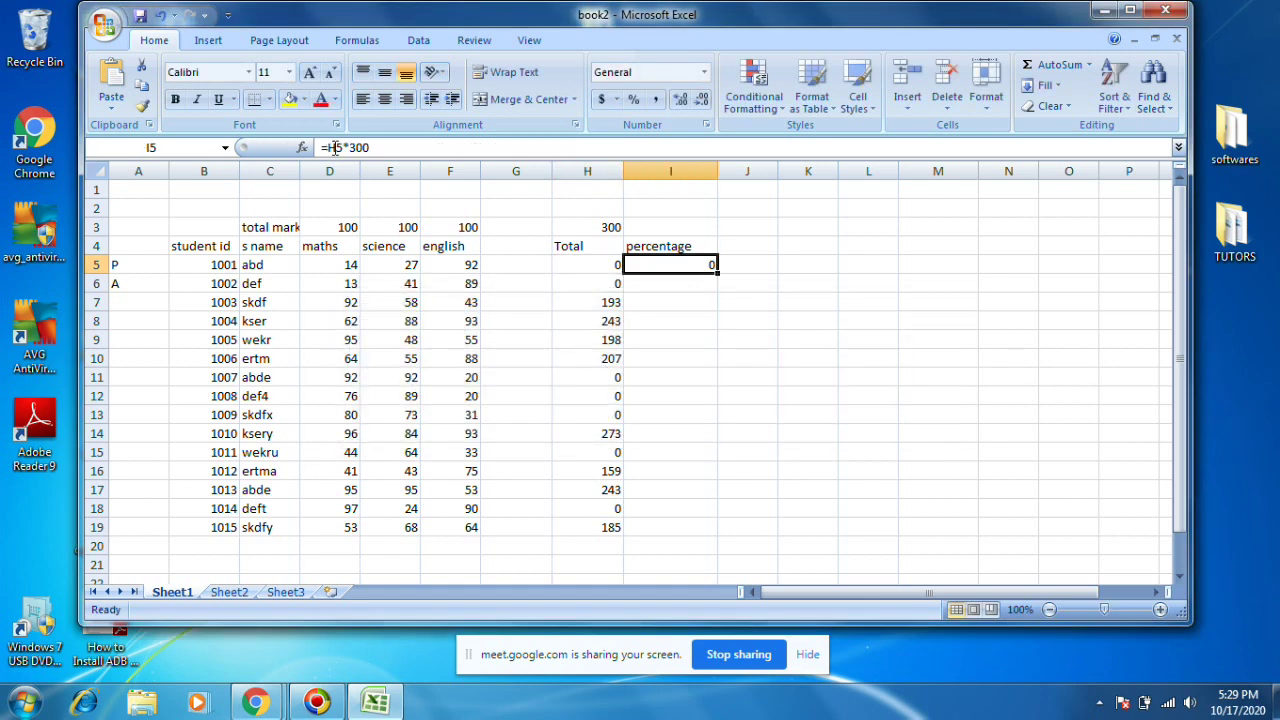
{"action": "left_click", "coordinate": [368, 150]}
{"action": "key", "text": "Home"}
{"action": "key", "text": "Right"}
{"action": "type", "text": "(H5*300"}
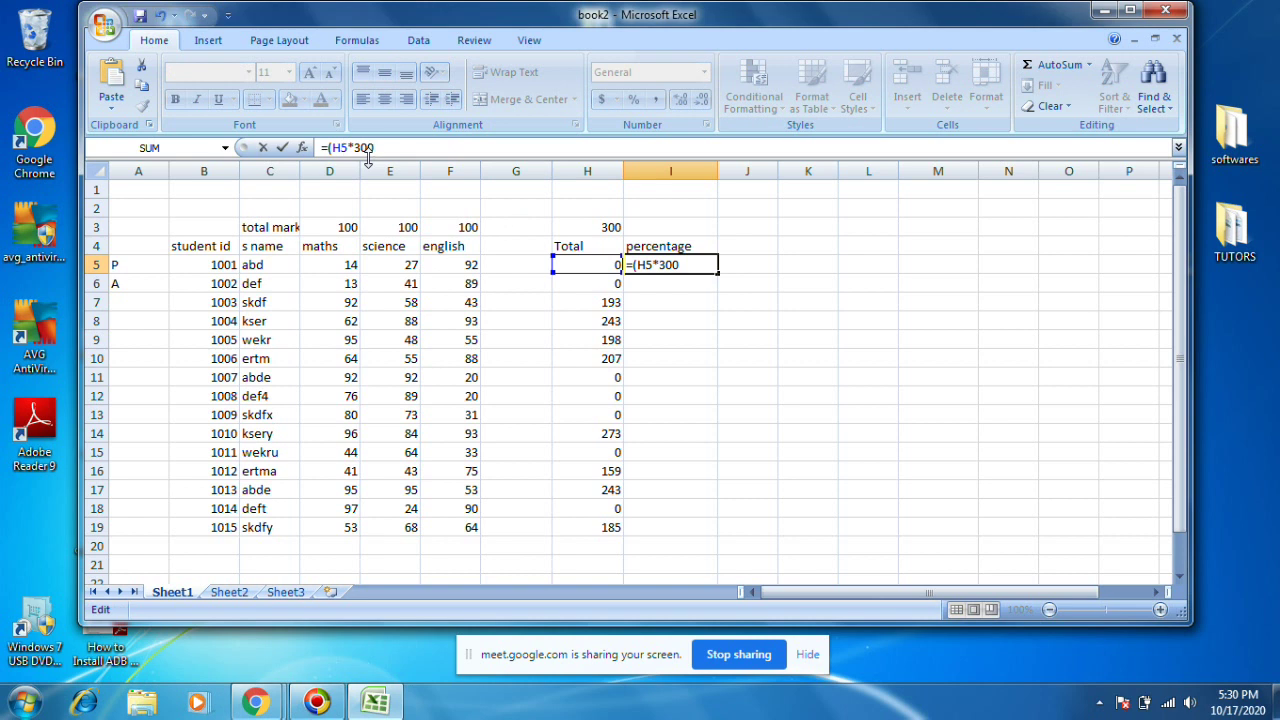
{"action": "type", "text": ")/100"}
{"action": "key", "text": "Return"}
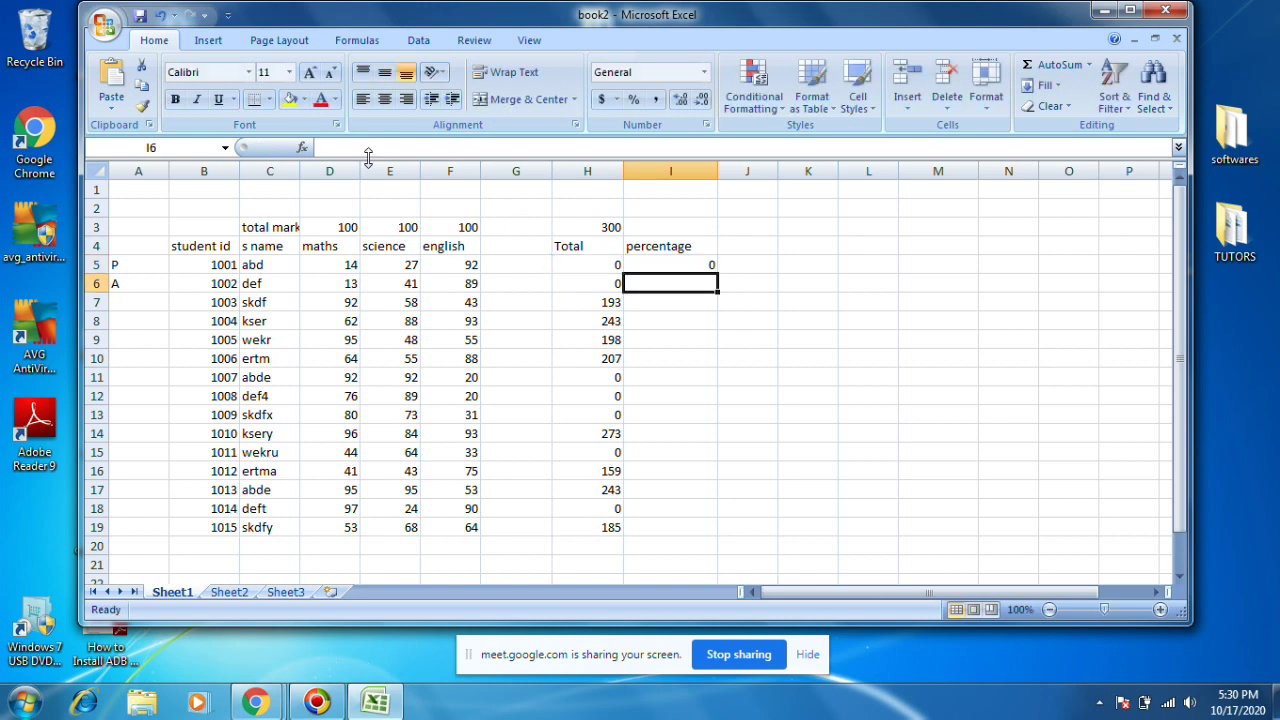
Try filling the I5 percentage formula down to I19, clearing the filled range, and undo both changes.
{"action": "left_click", "coordinate": [680, 264]}
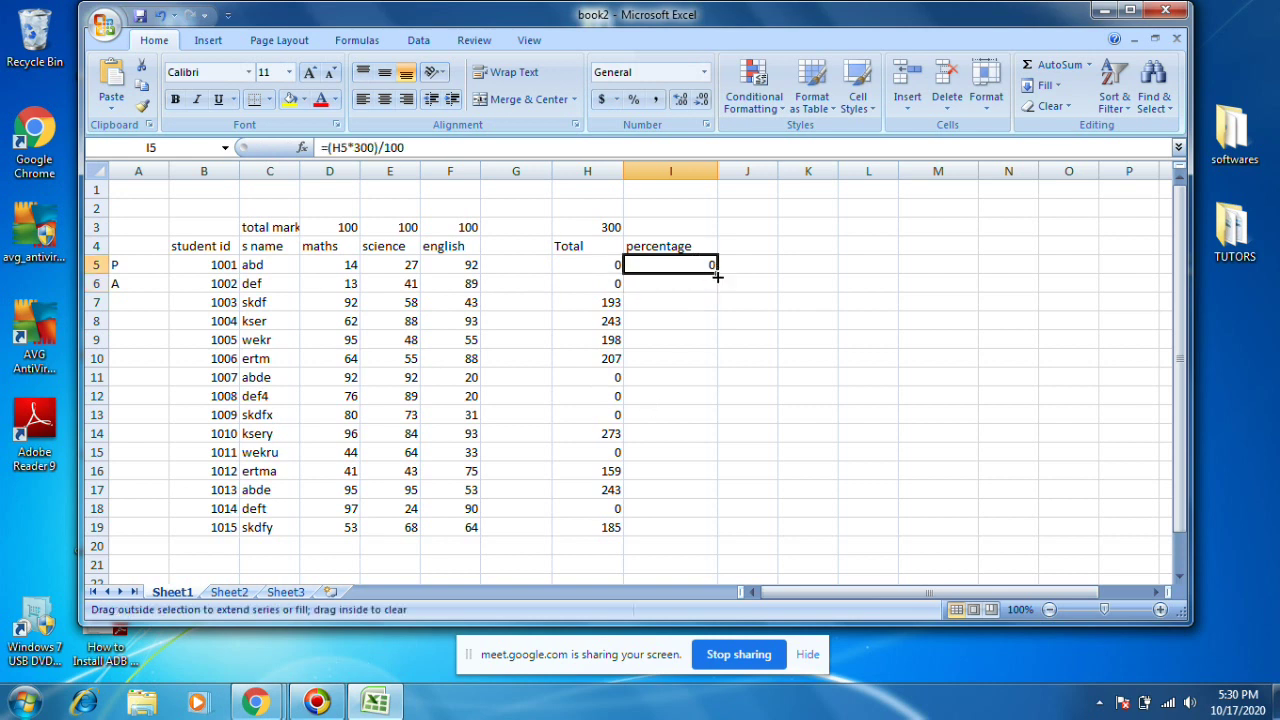
{"action": "left_click_drag", "start_coordinate": [717, 276], "coordinate": [727, 546]}
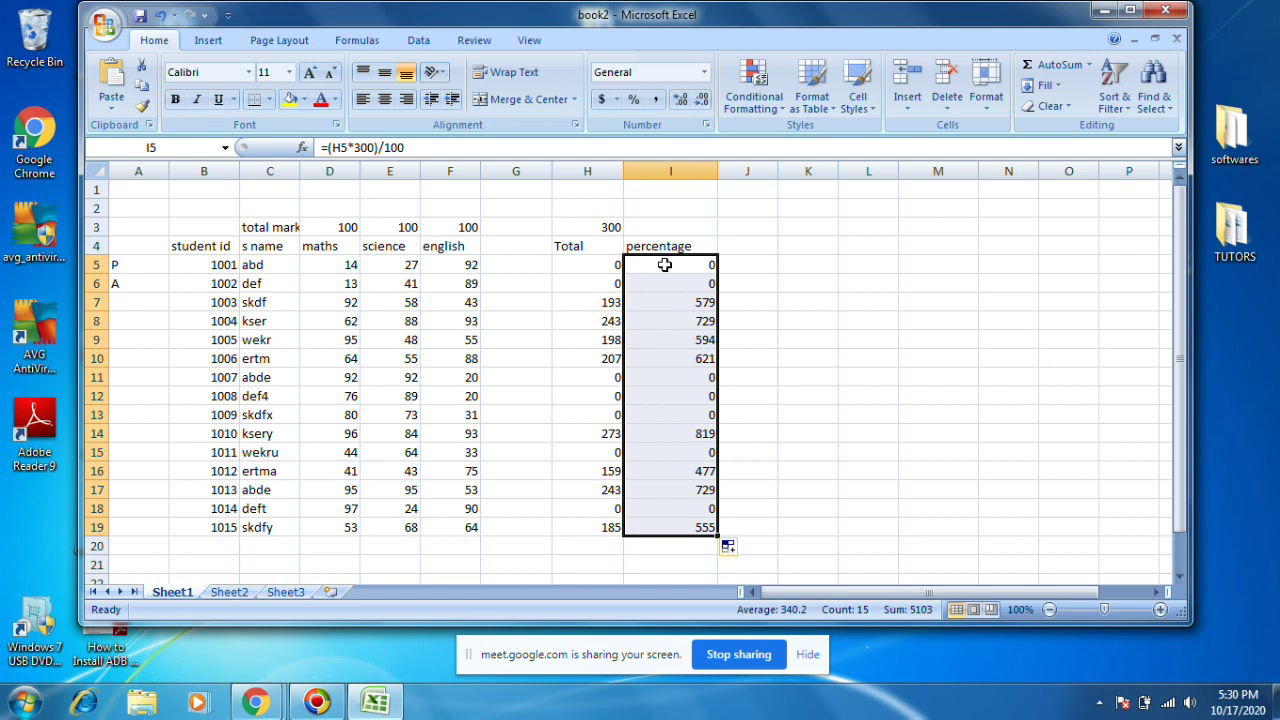
{"action": "left_click_drag", "start_coordinate": [664, 264], "coordinate": [698, 540]}
{"action": "key", "text": "Delete"}
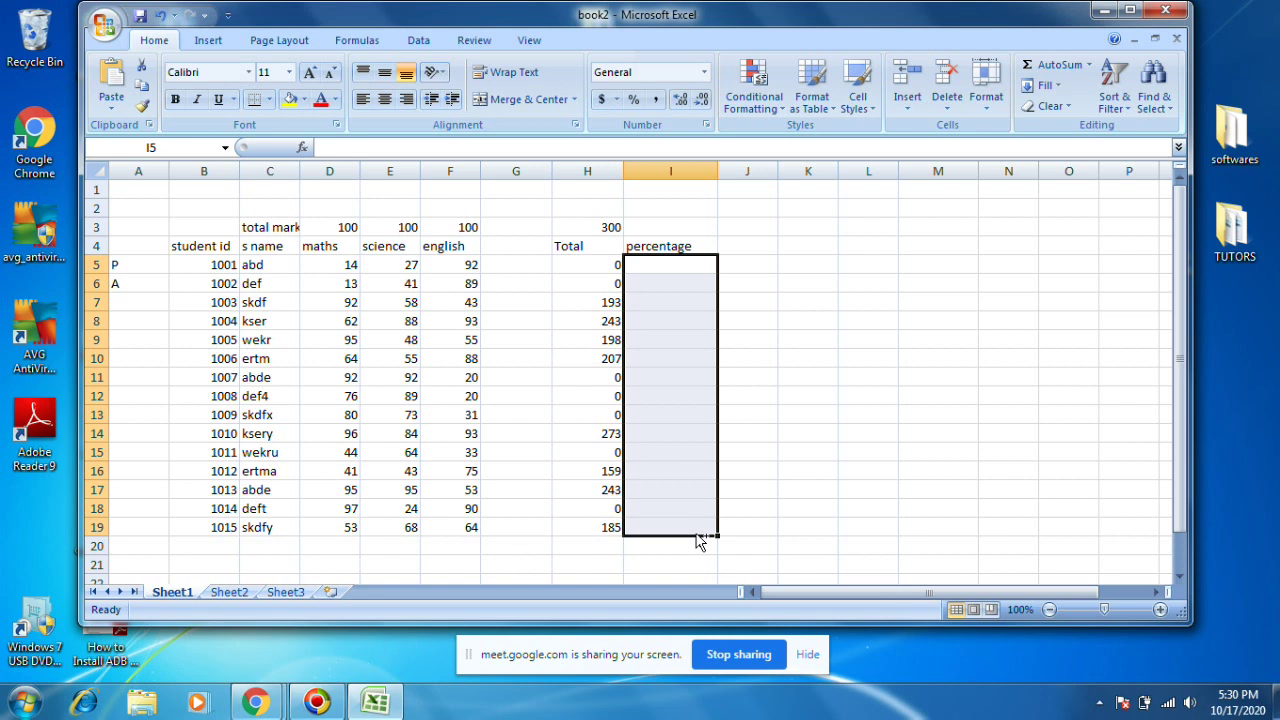
{"action": "key", "text": "ctrl+z"}
{"action": "key", "text": "ctrl+z"}
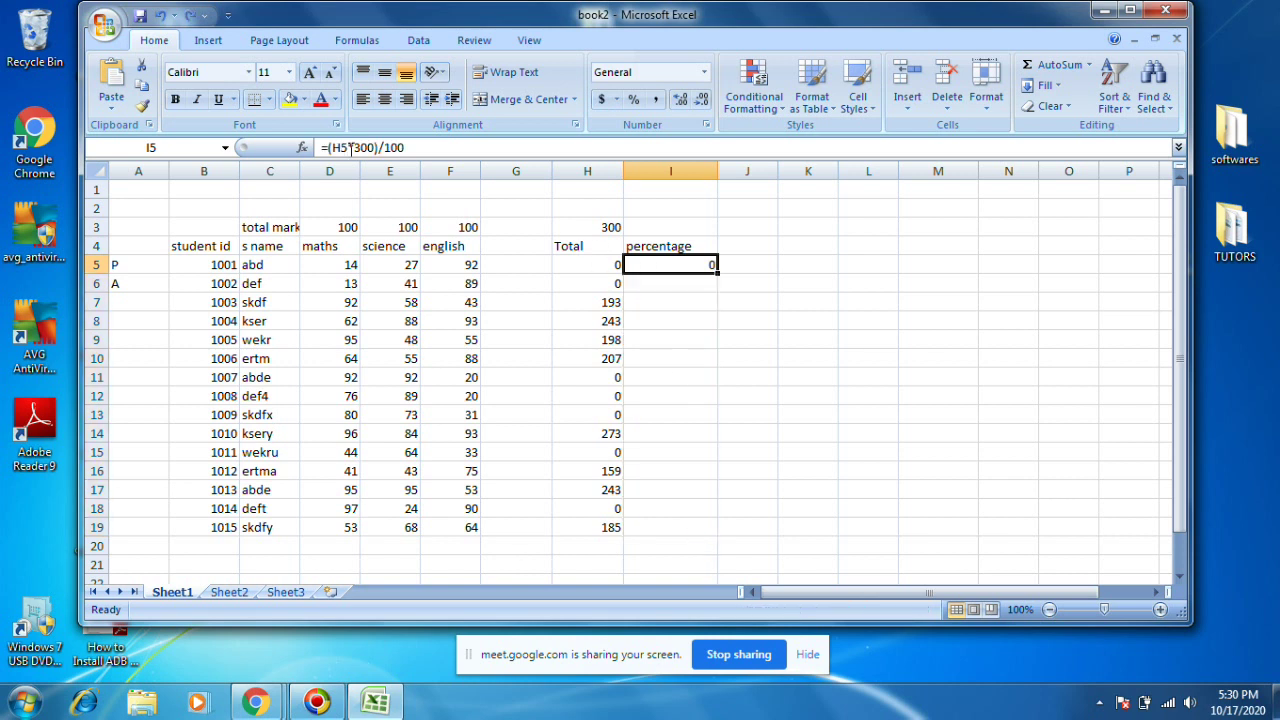
Correct the percentage formula in I5 to =(H5/300)*100.
{"action": "left_click", "coordinate": [351, 147]}
{"action": "key", "text": "BackSpace"}
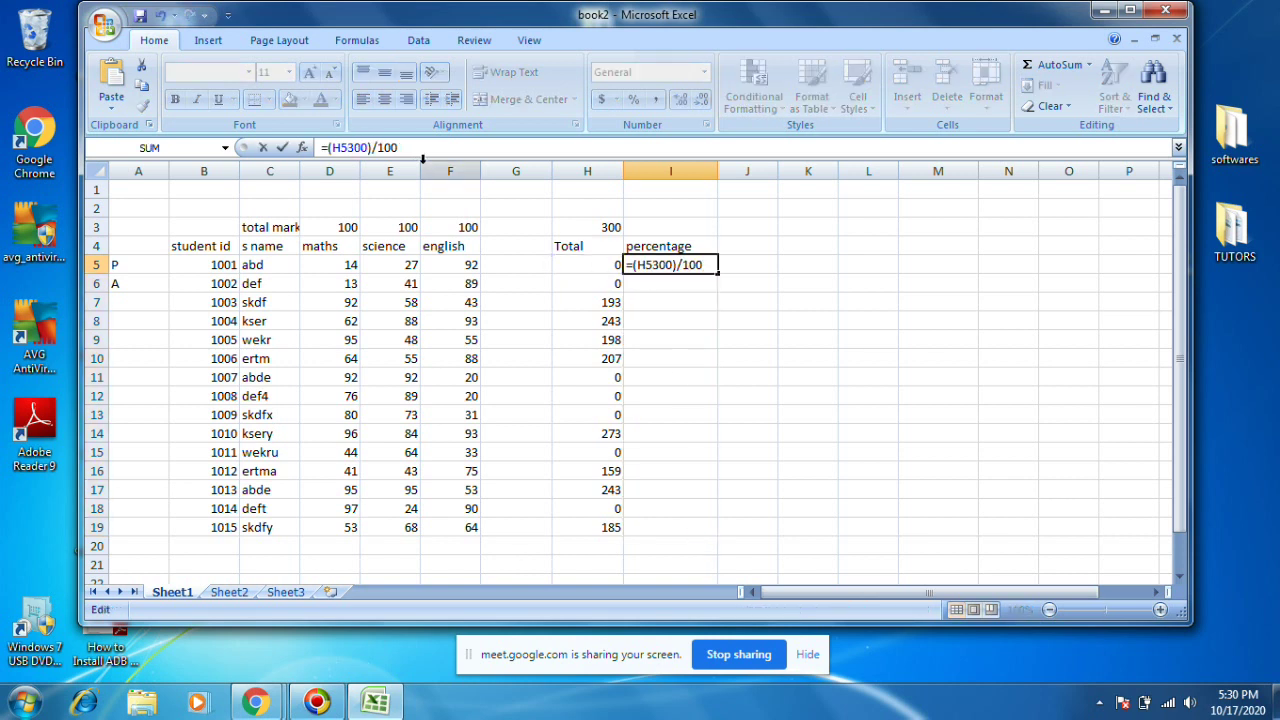
{"action": "type", "text": "/"}
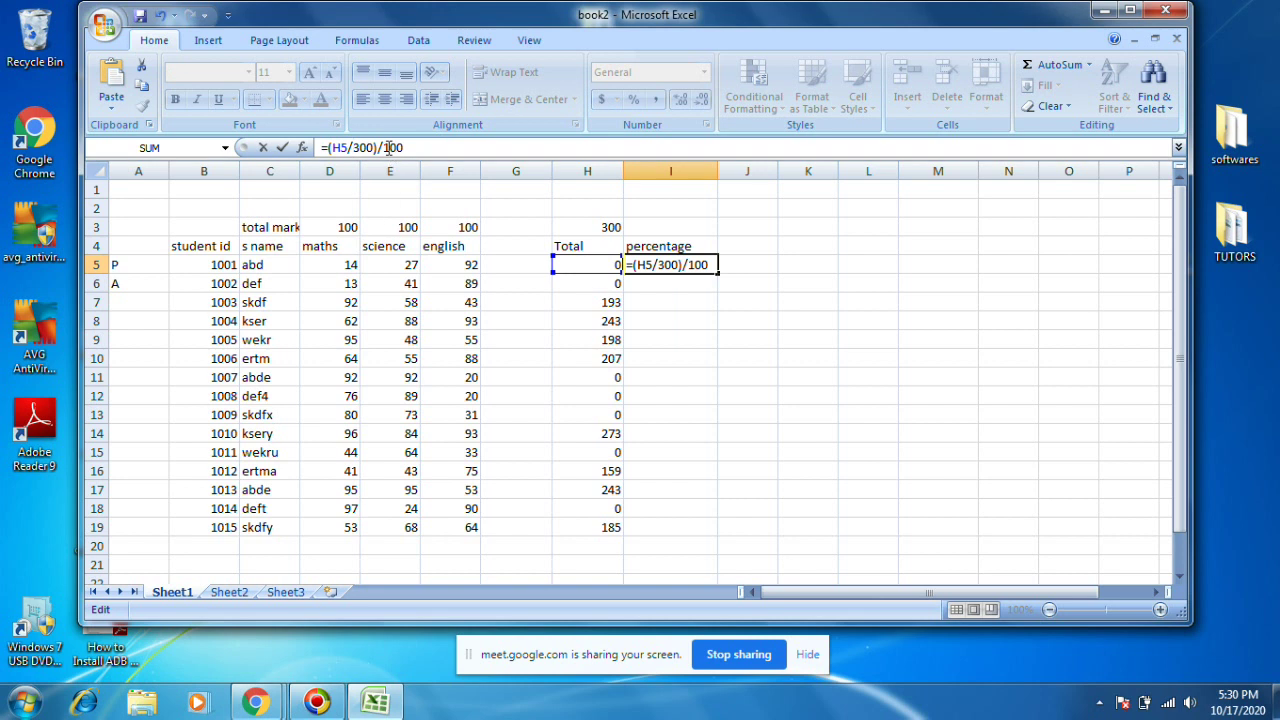
{"action": "key", "text": "BackSpace"}
{"action": "type", "text": "*"}
{"action": "key", "text": "Return"}
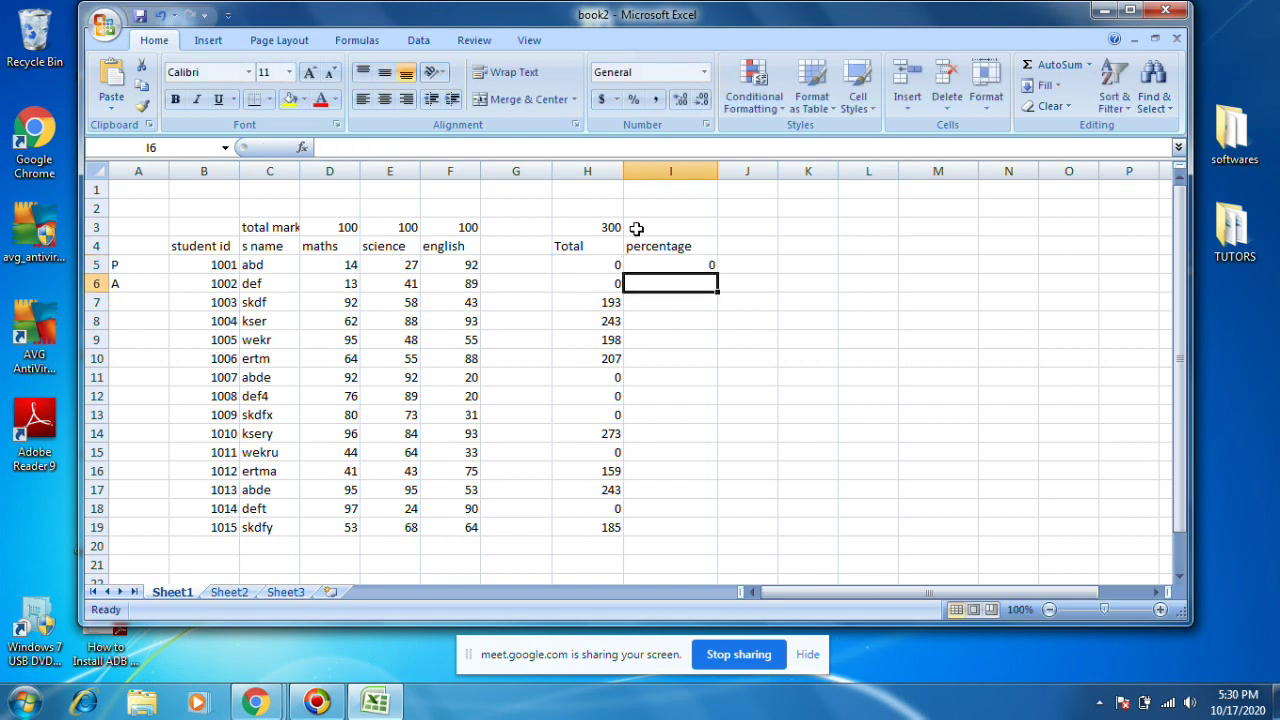
Fill the I5 percentage formula down to I19 and check the formulas in H5 and H3.
{"action": "left_click", "coordinate": [702, 264]}
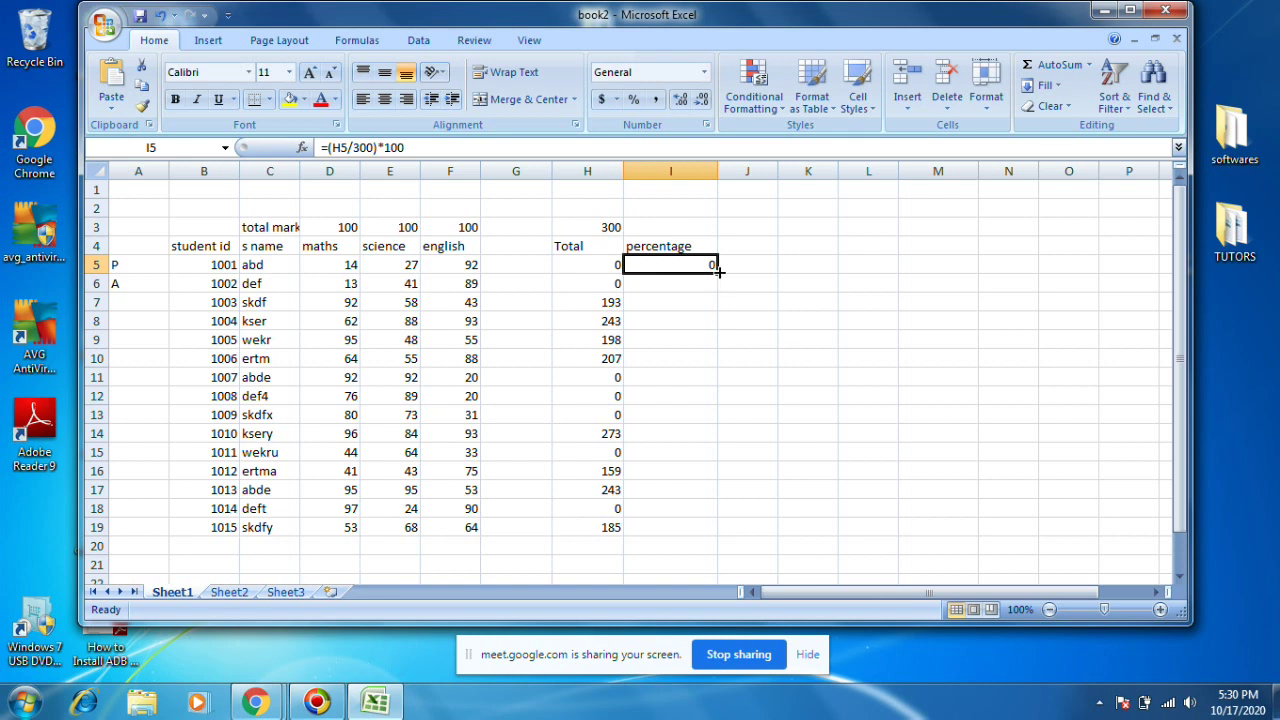
{"action": "left_click_drag", "start_coordinate": [718, 269], "coordinate": [702, 532]}
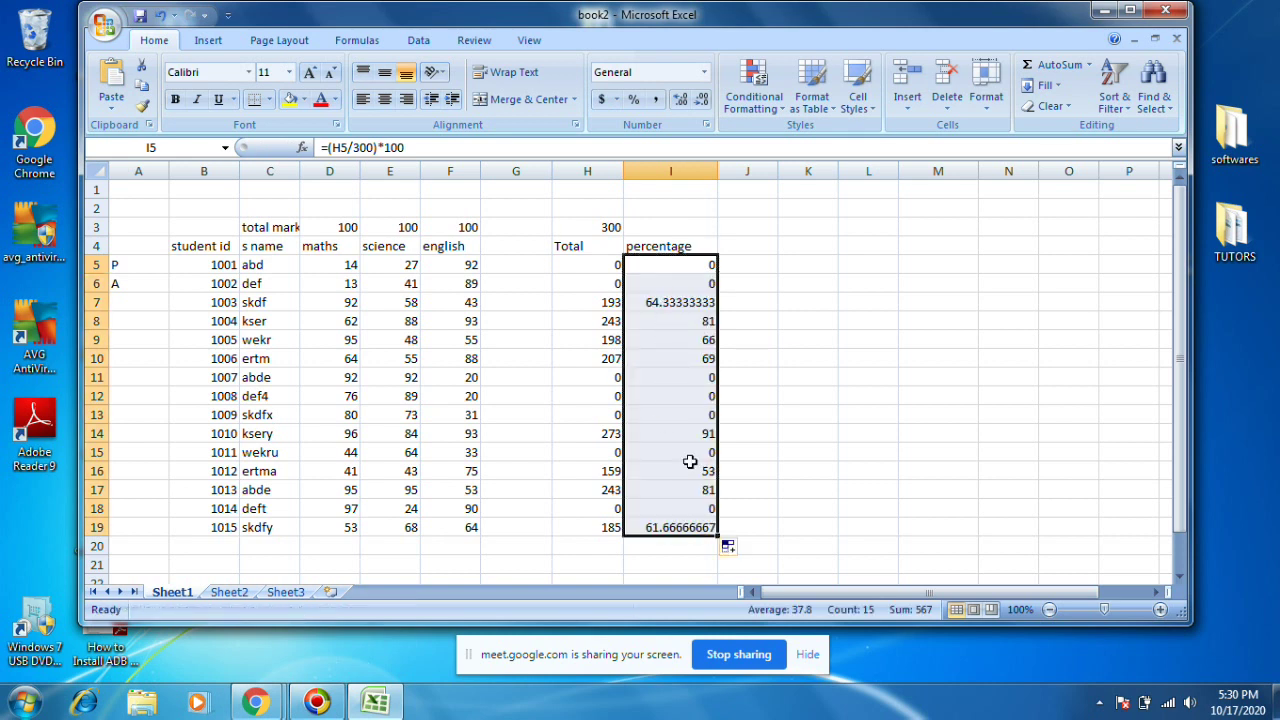
{"action": "left_click", "coordinate": [608, 264]}
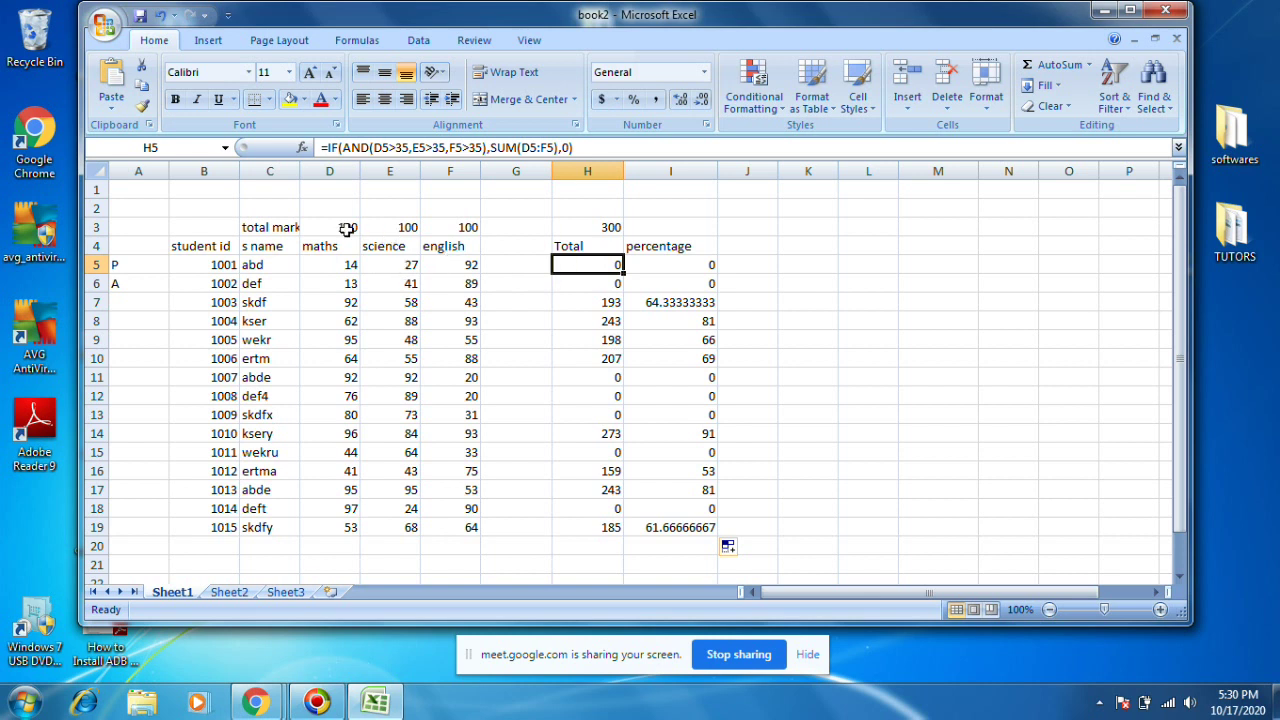
{"action": "left_click", "coordinate": [612, 230]}
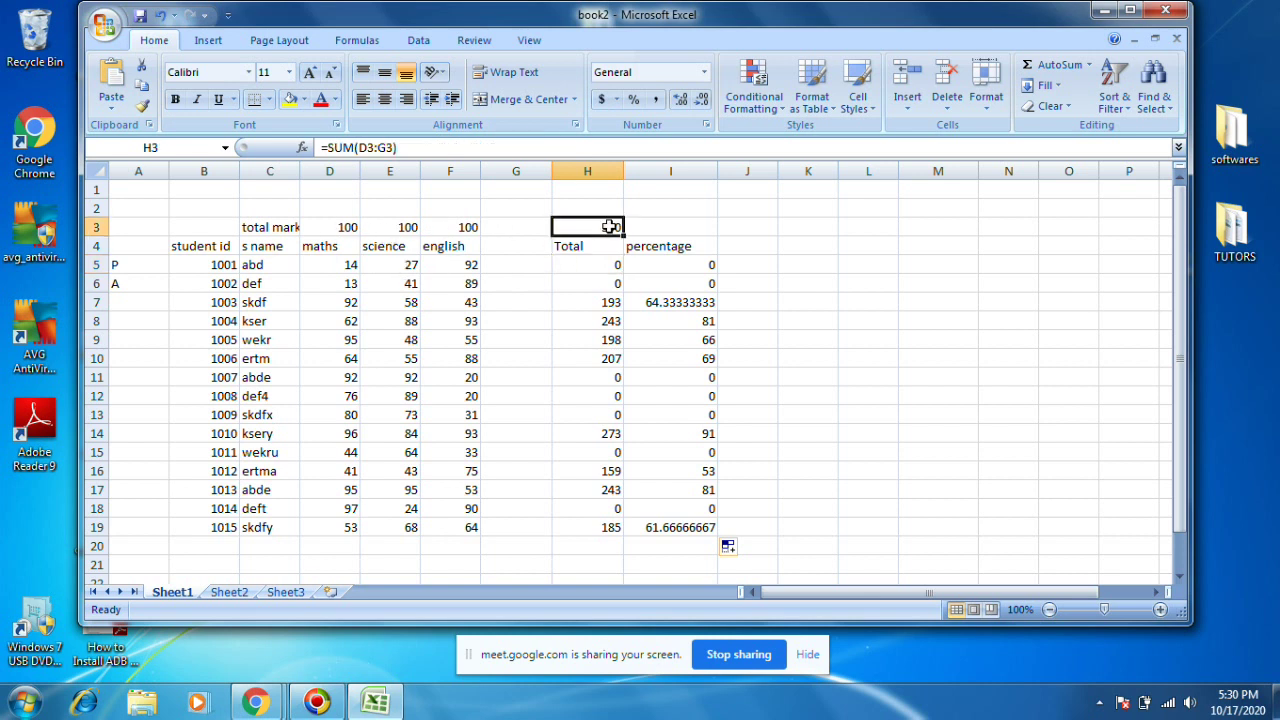
Format the percentage values in I5:I19 with the Percentage category and 2 decimal places.
{"action": "left_click", "coordinate": [705, 266]}
{"action": "left_click_drag", "start_coordinate": [705, 266], "coordinate": [700, 523]}
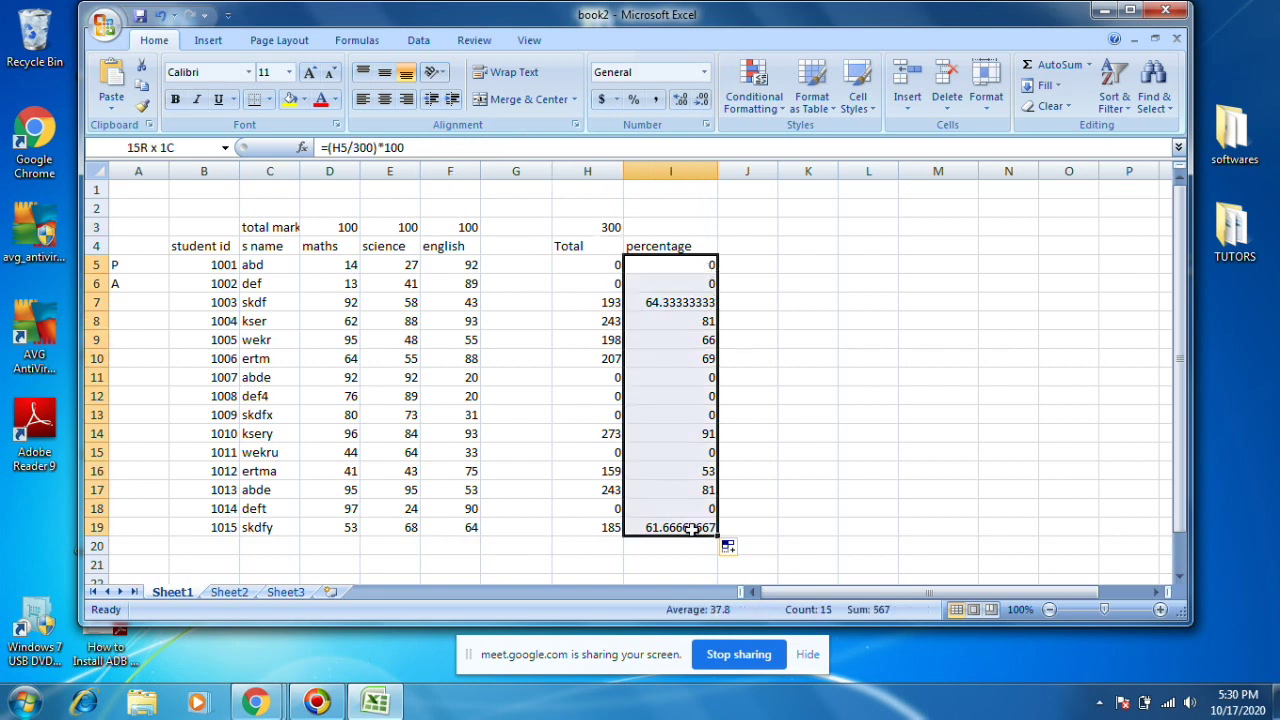
{"action": "right_click", "coordinate": [675, 383]}
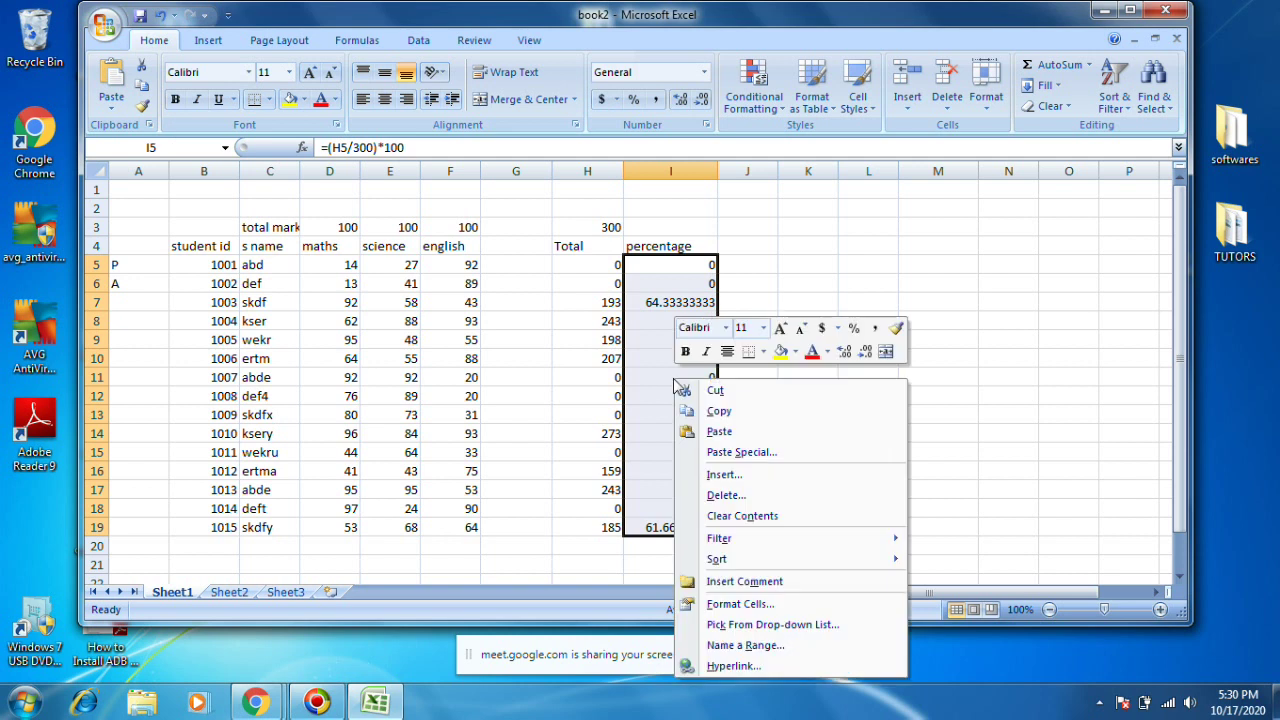
{"action": "left_click", "coordinate": [740, 604]}
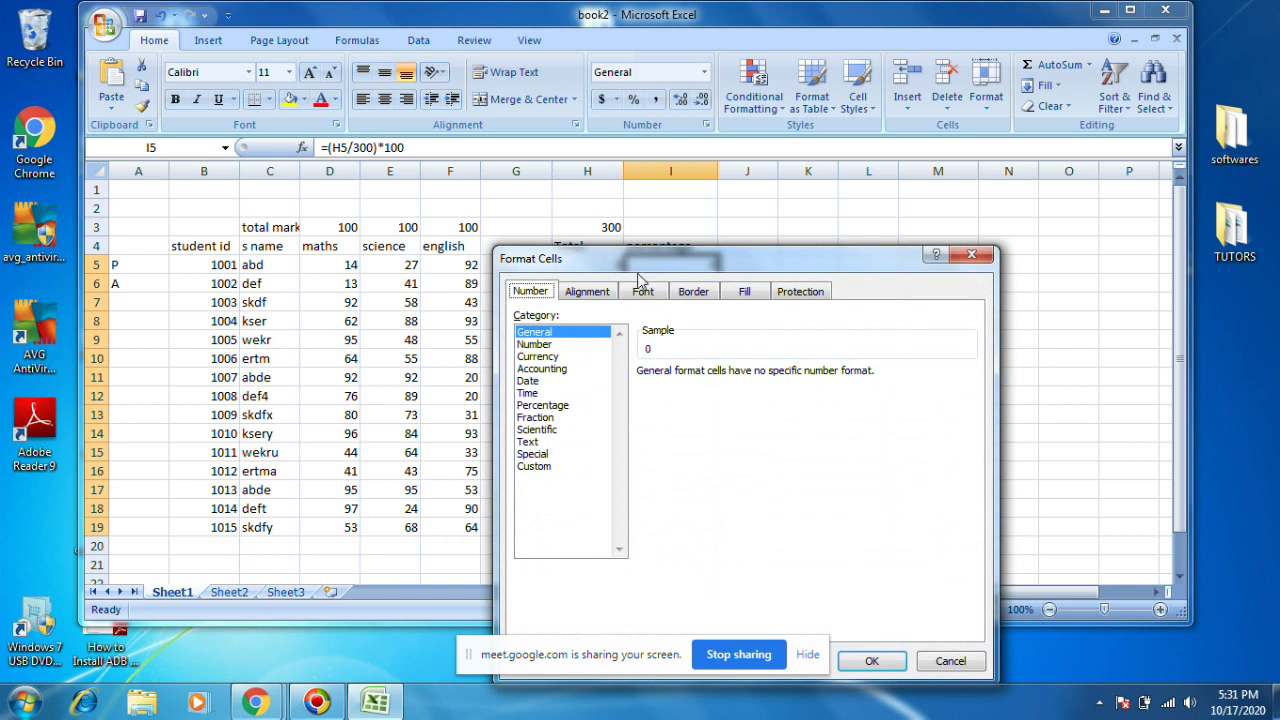
{"action": "left_click_drag", "start_coordinate": [641, 264], "coordinate": [539, 200]}
{"action": "left_click", "coordinate": [456, 335]}
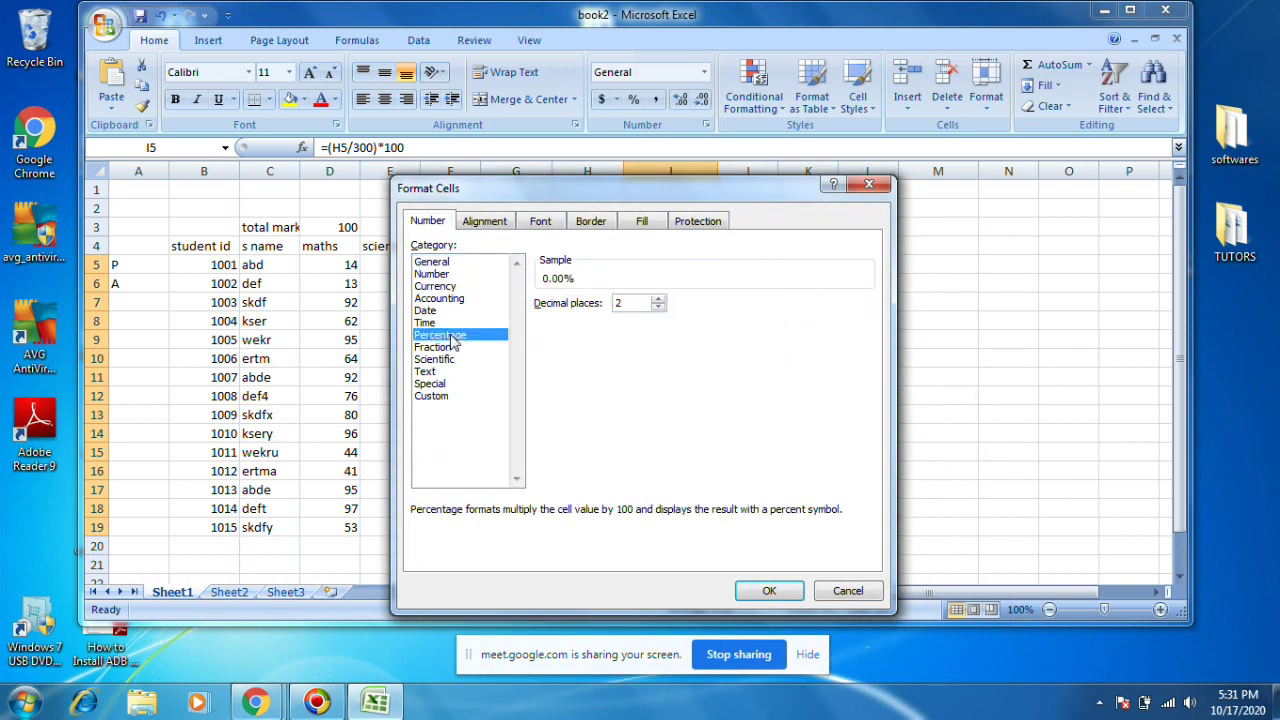
{"action": "left_click", "coordinate": [765, 592]}
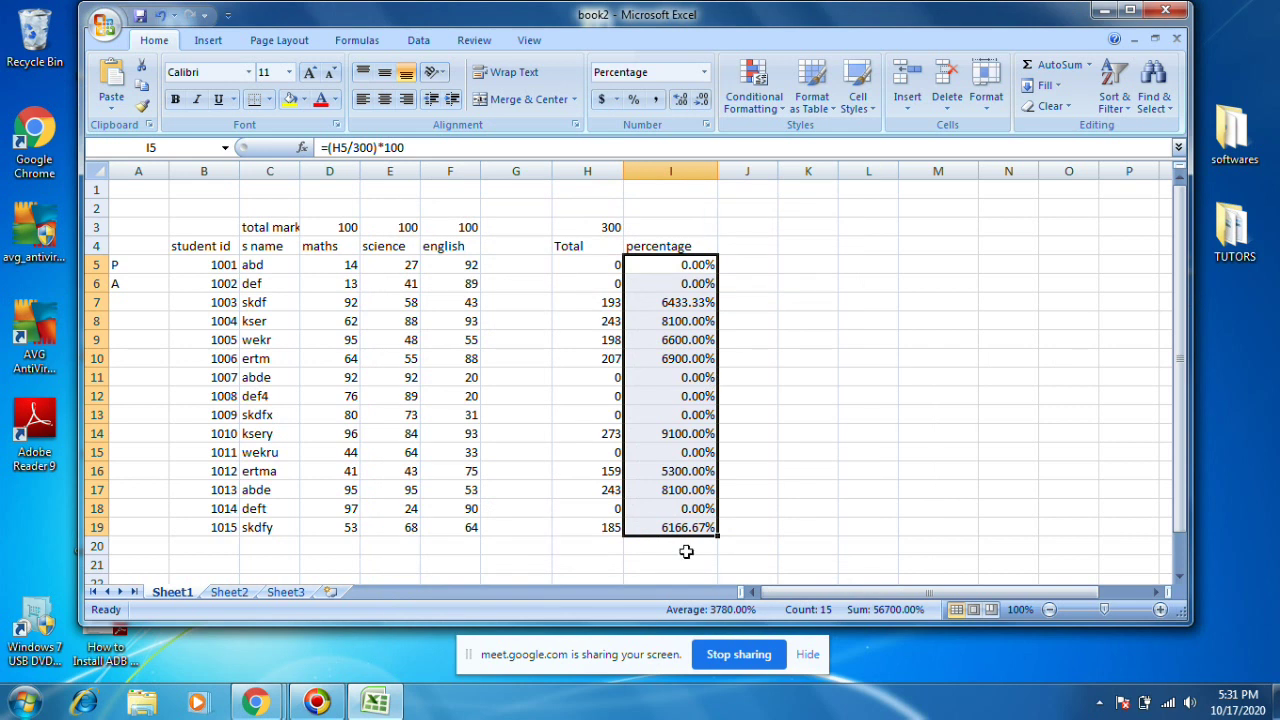
Reduce the Percentage format of I5:I19 to 0 decimal places.
{"action": "right_click", "coordinate": [672, 268]}
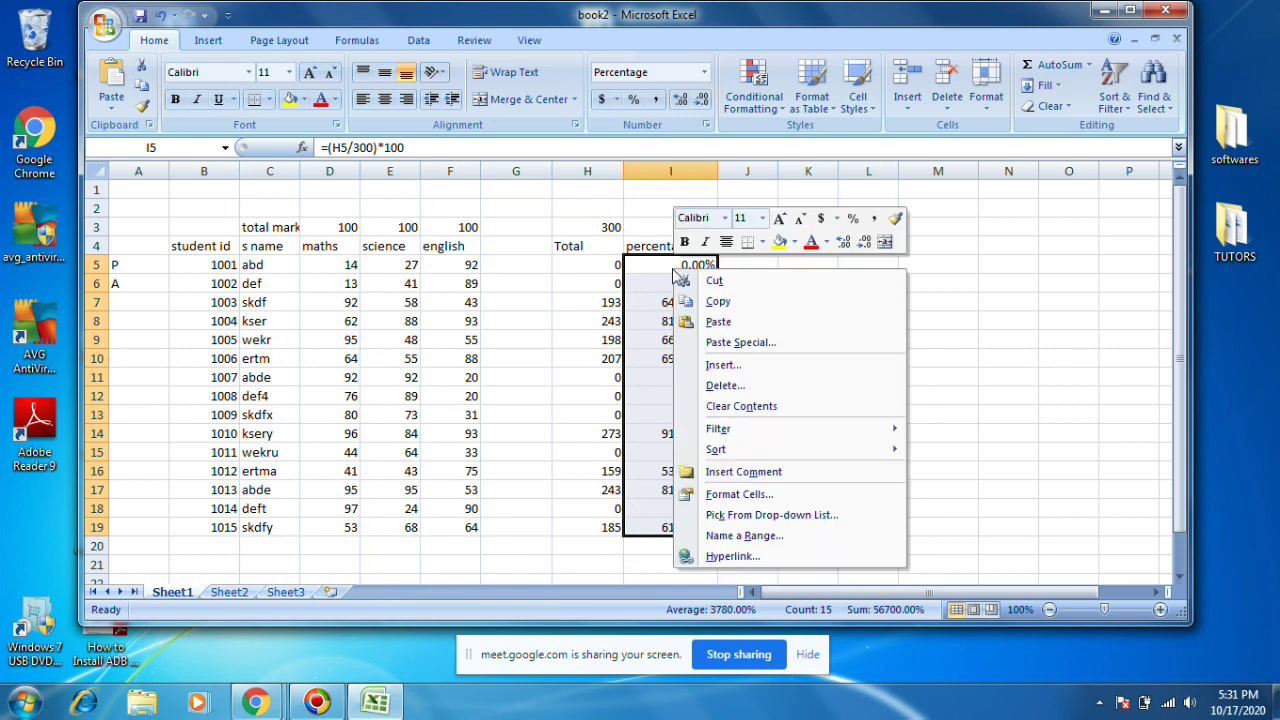
{"action": "left_click", "coordinate": [745, 494]}
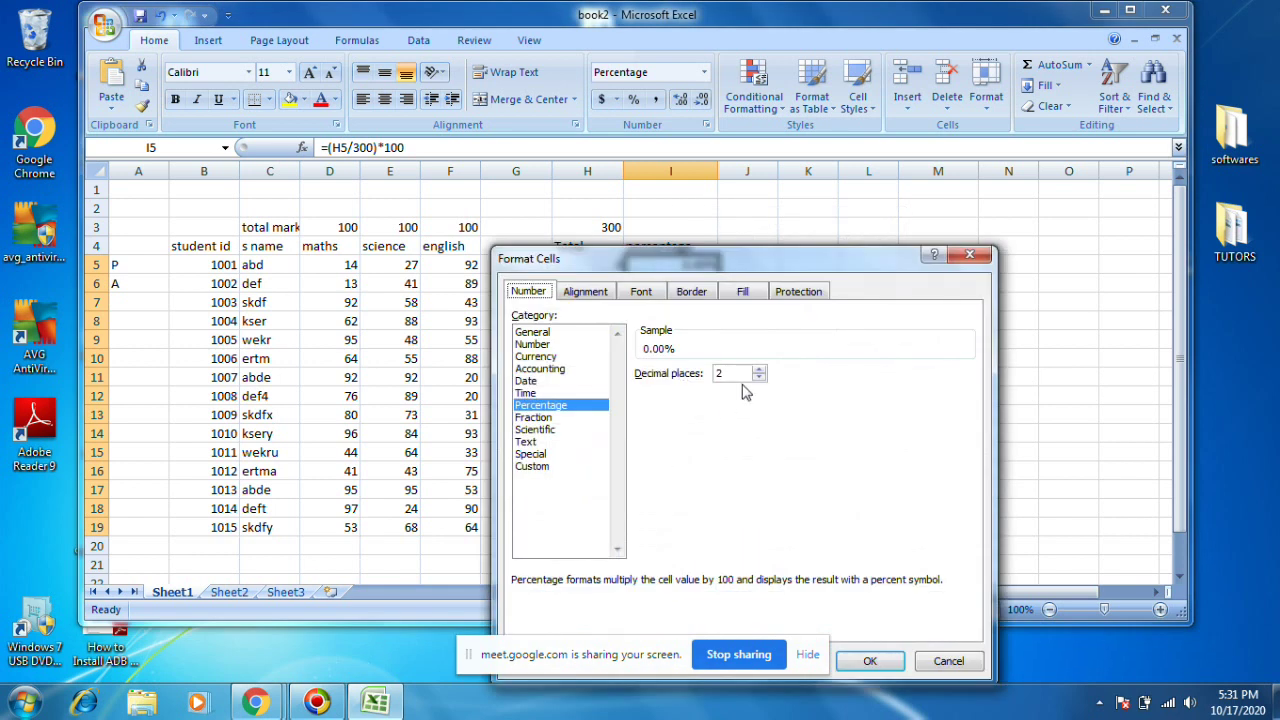
{"action": "left_click", "coordinate": [758, 369]}
{"action": "left_click", "coordinate": [760, 379]}
{"action": "left_click", "coordinate": [759, 379]}
{"action": "left_click", "coordinate": [759, 379]}
{"action": "left_click", "coordinate": [870, 661]}
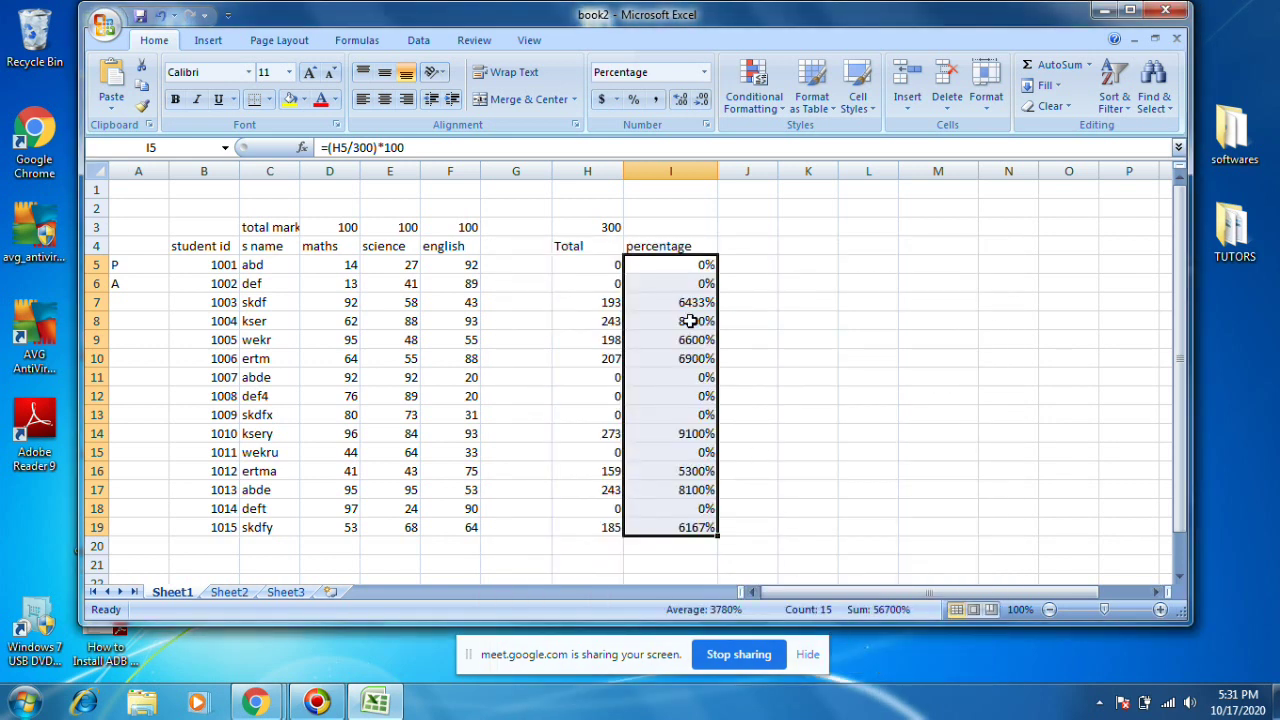
Undo both Percentage format changes on I5:I19 and deselect the range.
{"action": "key", "text": "ctrl+z"}
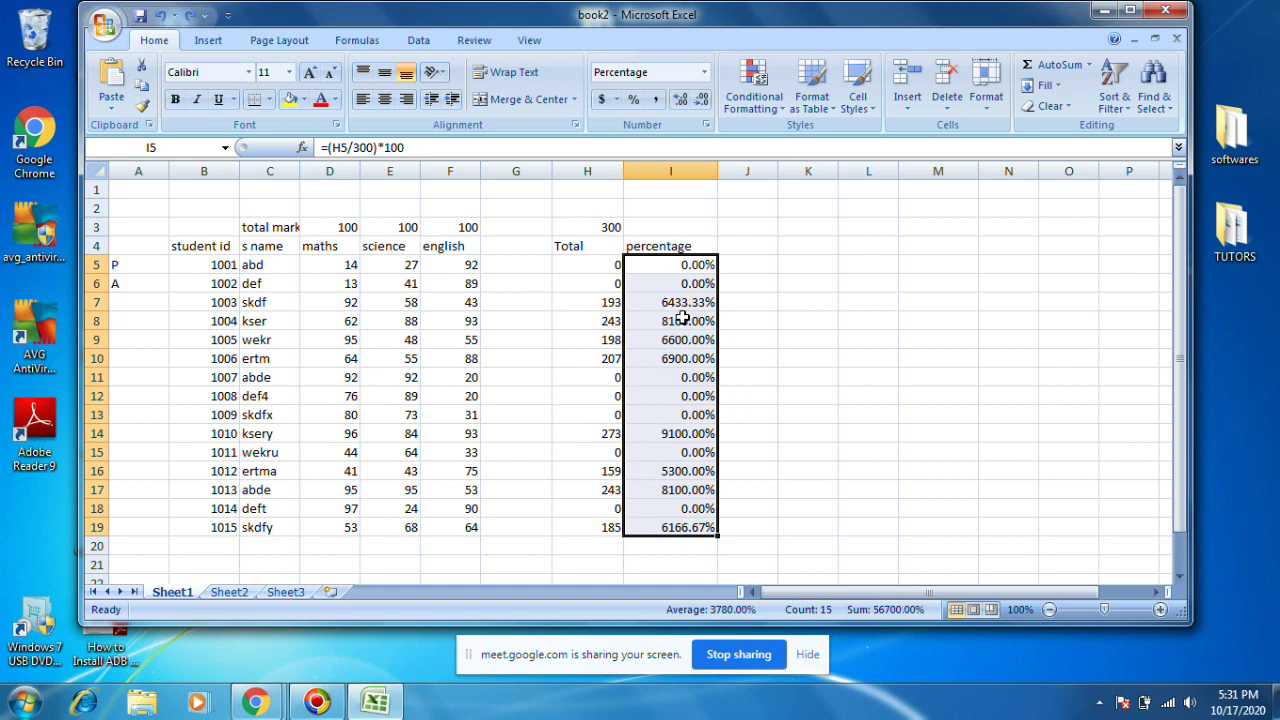
{"action": "key", "text": "ctrl+z"}
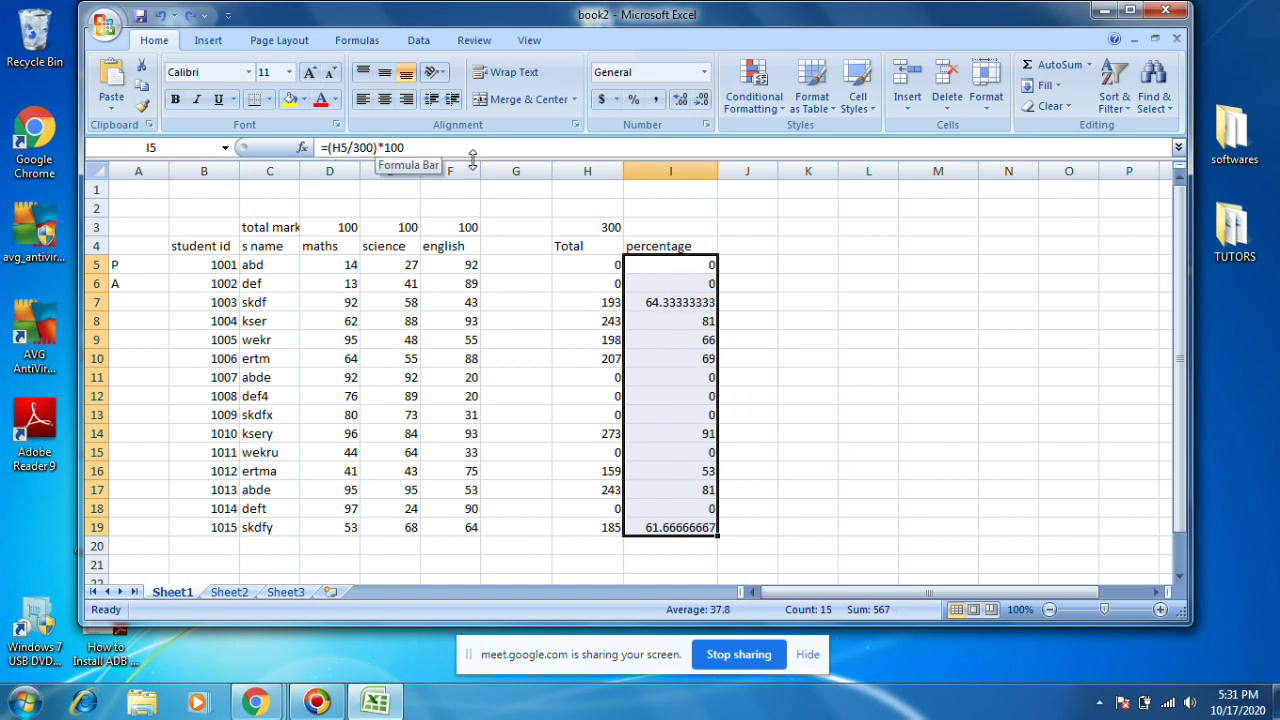
{"action": "left_click", "coordinate": [762, 254]}
{"action": "left_click", "coordinate": [765, 265]}
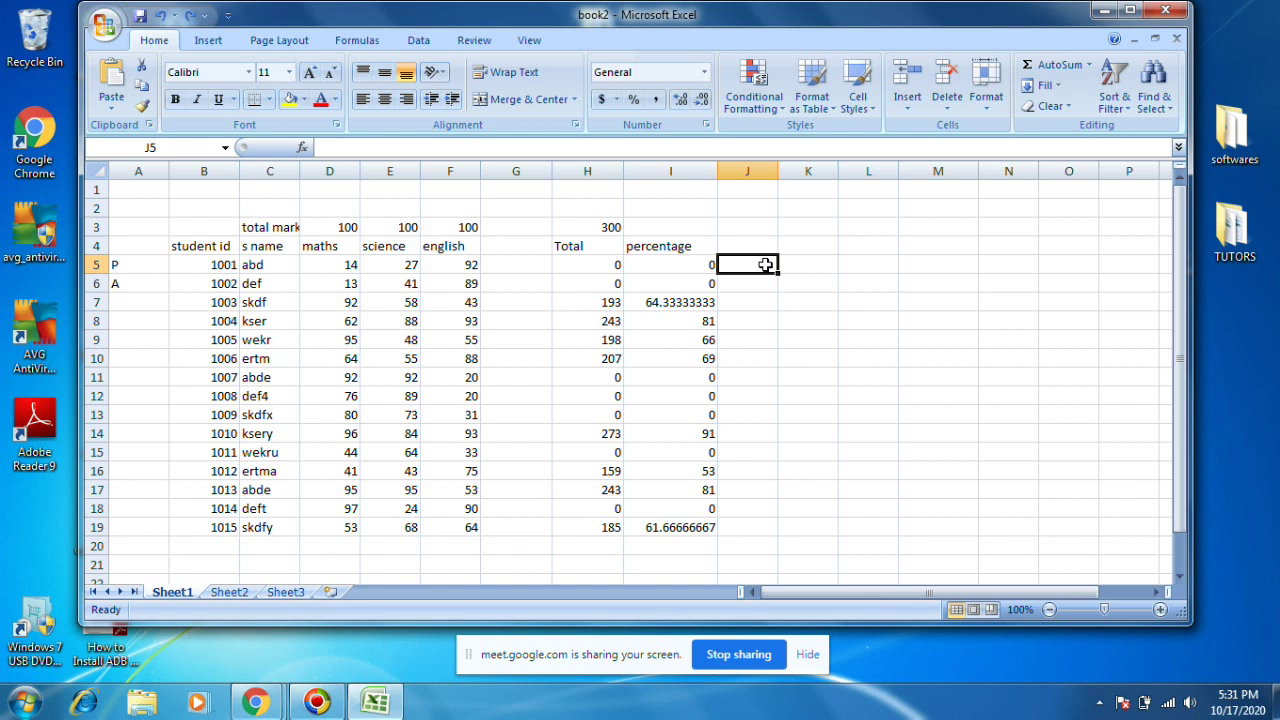
Format the percentage values in I5:I19 with the Number category and 0 decimal places.
{"action": "left_click_drag", "start_coordinate": [652, 264], "coordinate": [687, 532]}
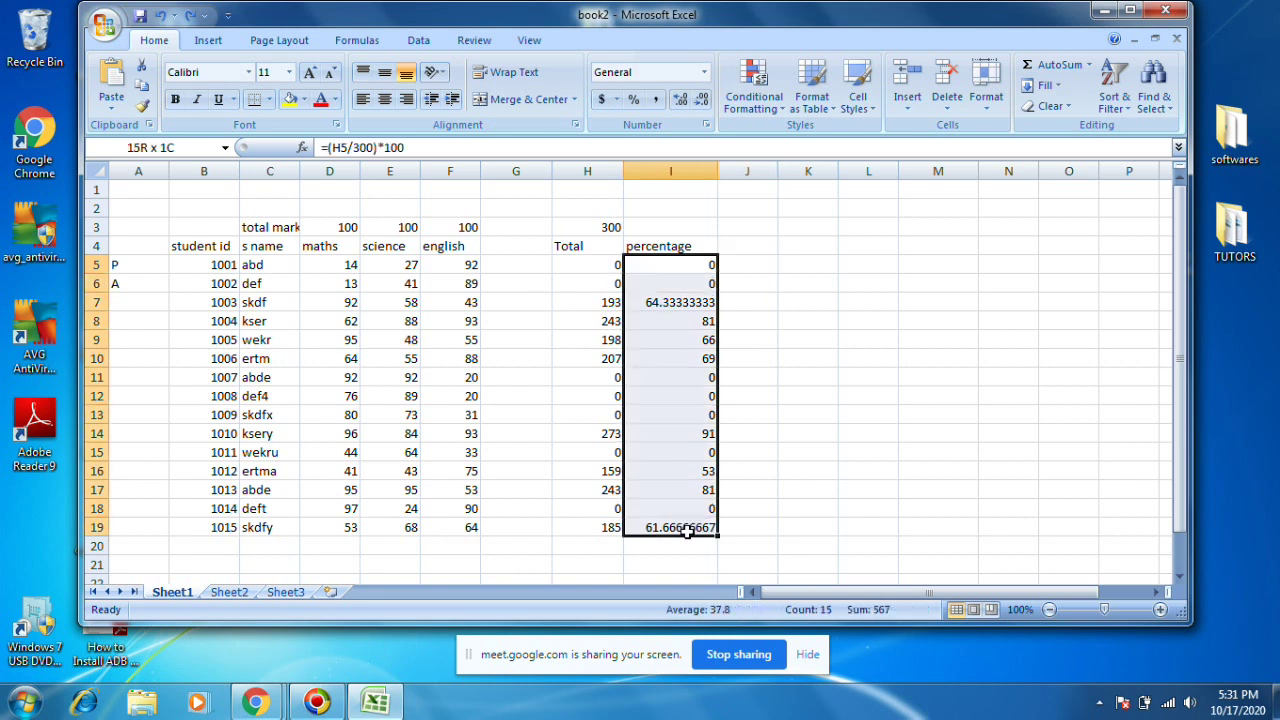
{"action": "right_click", "coordinate": [670, 442]}
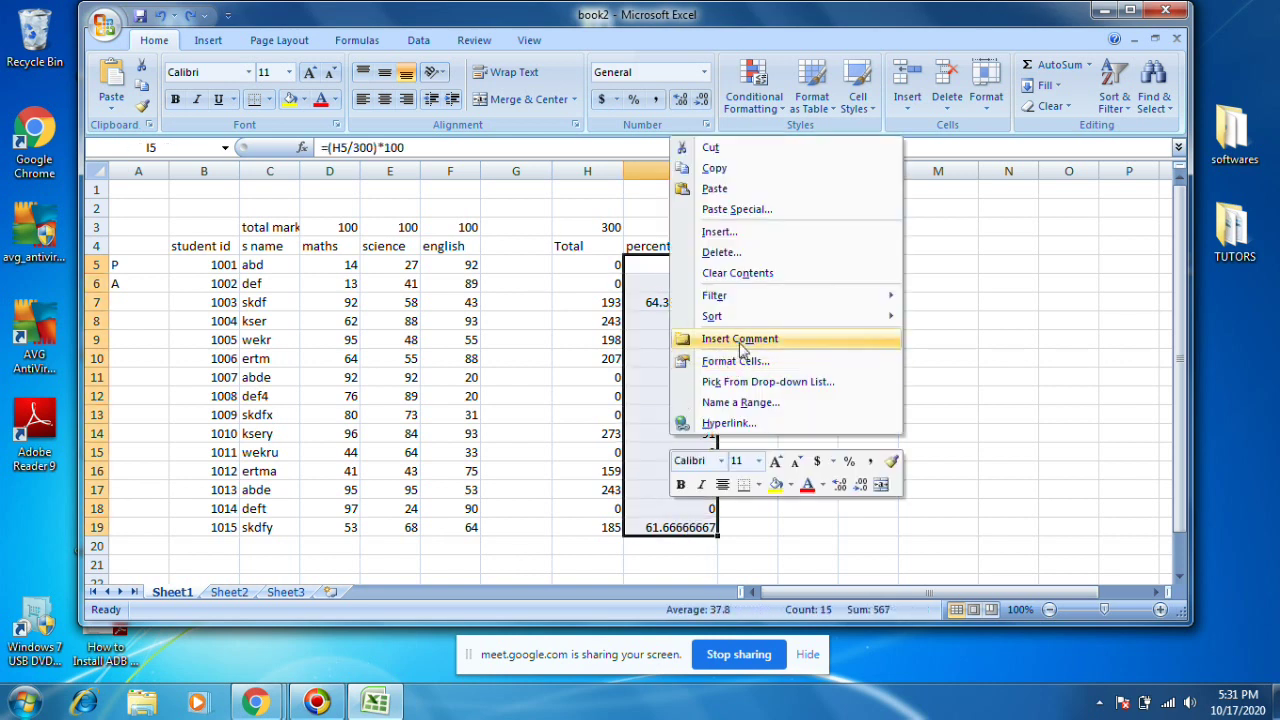
{"action": "left_click", "coordinate": [740, 362]}
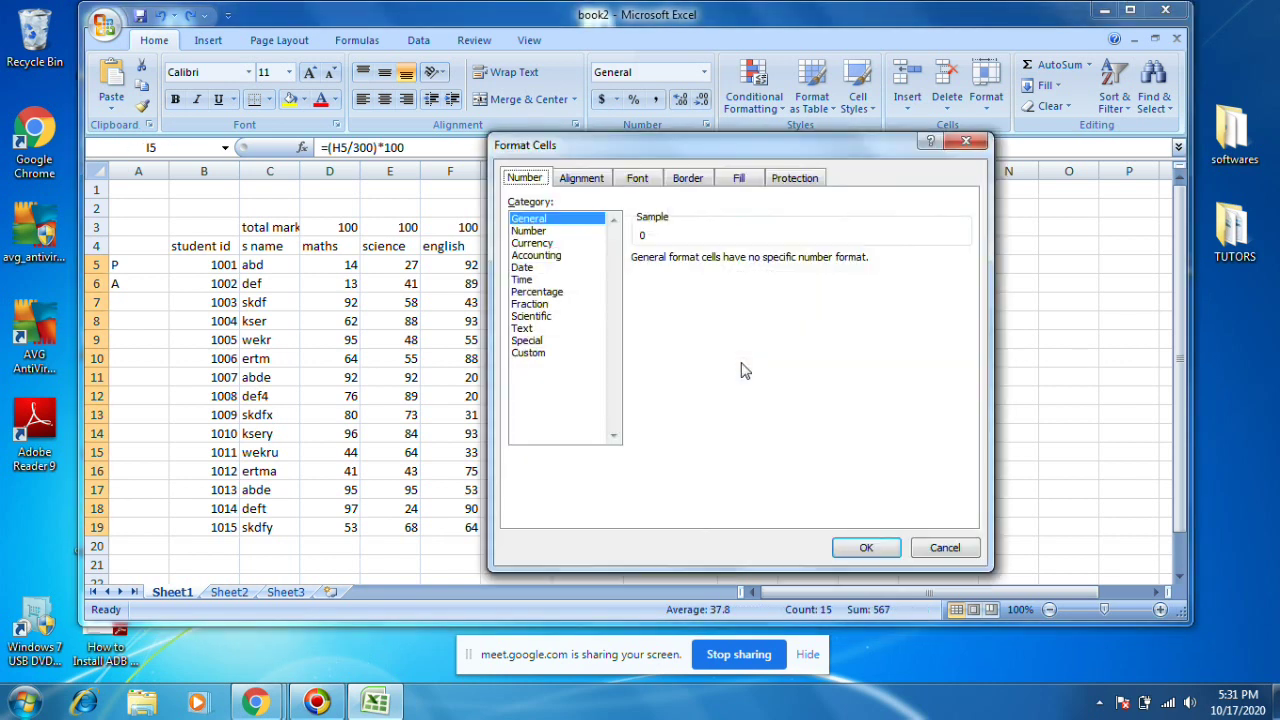
{"action": "left_click", "coordinate": [553, 231]}
{"action": "left_click", "coordinate": [756, 265]}
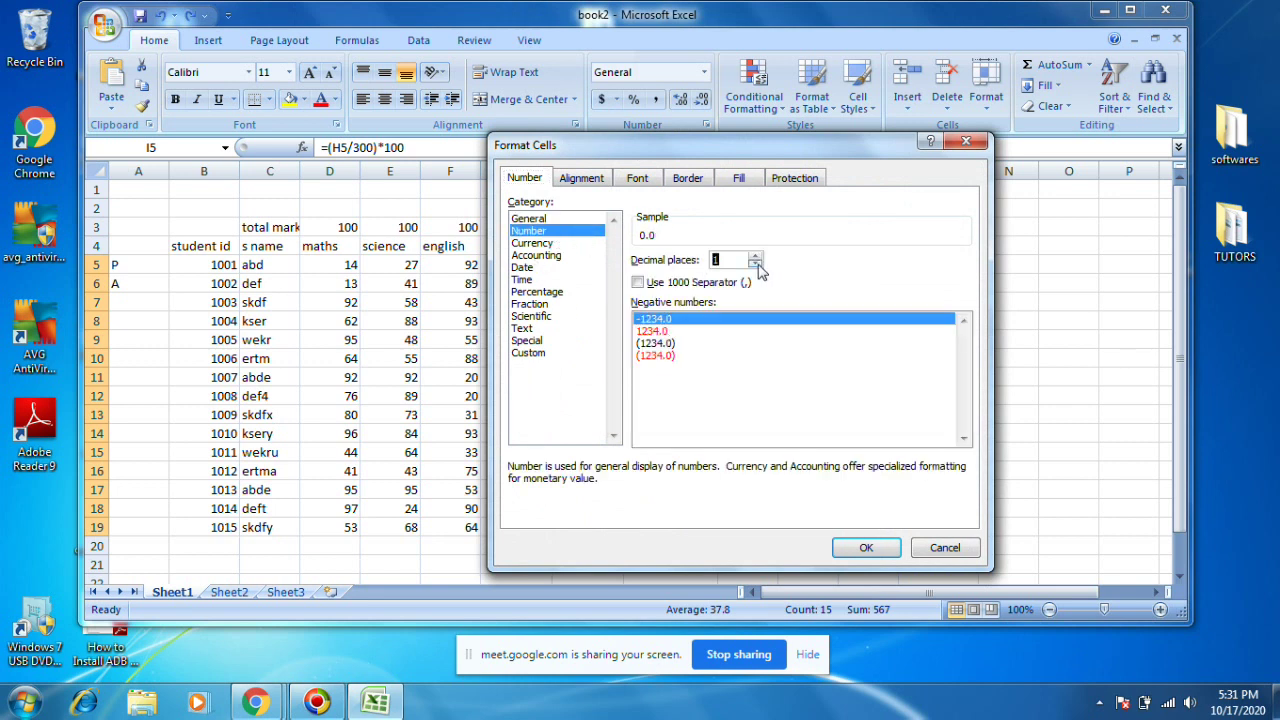
{"action": "left_click", "coordinate": [757, 266]}
{"action": "left_click", "coordinate": [866, 547]}
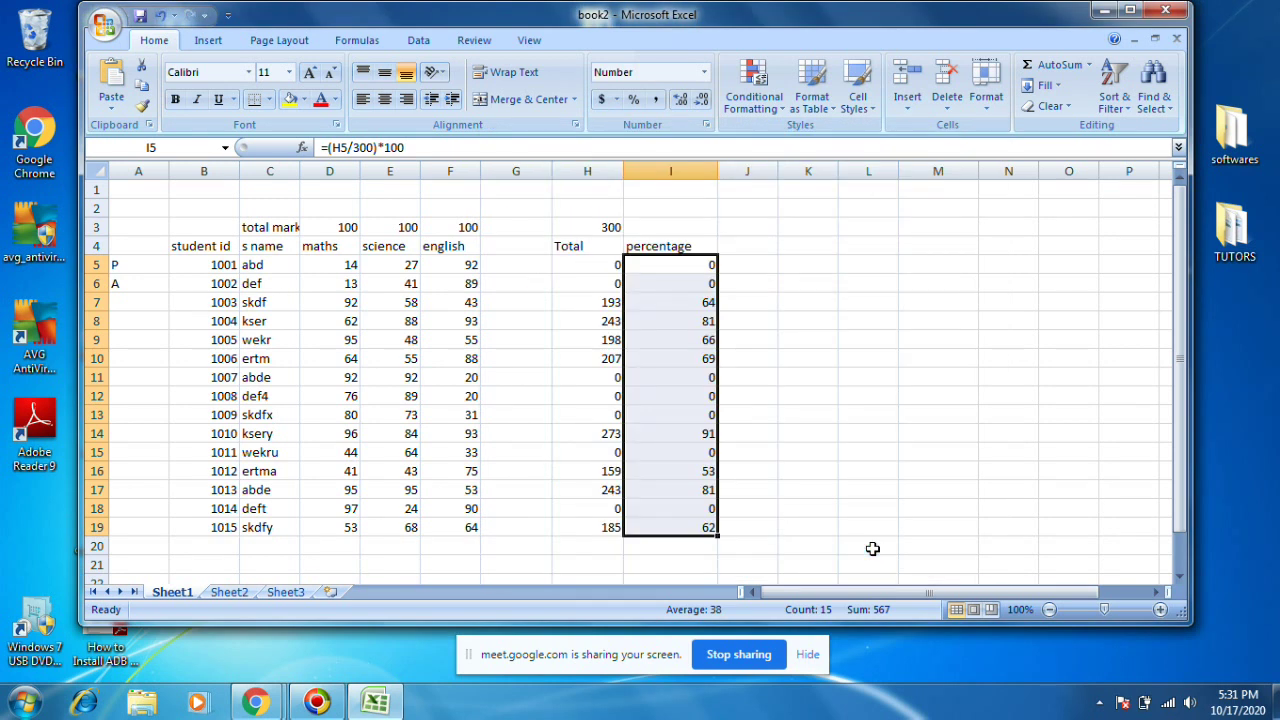
Examine the number format categories from General through Custom in Format Cells for the percentage range I5:I19.
{"action": "left_click", "coordinate": [686, 300]}
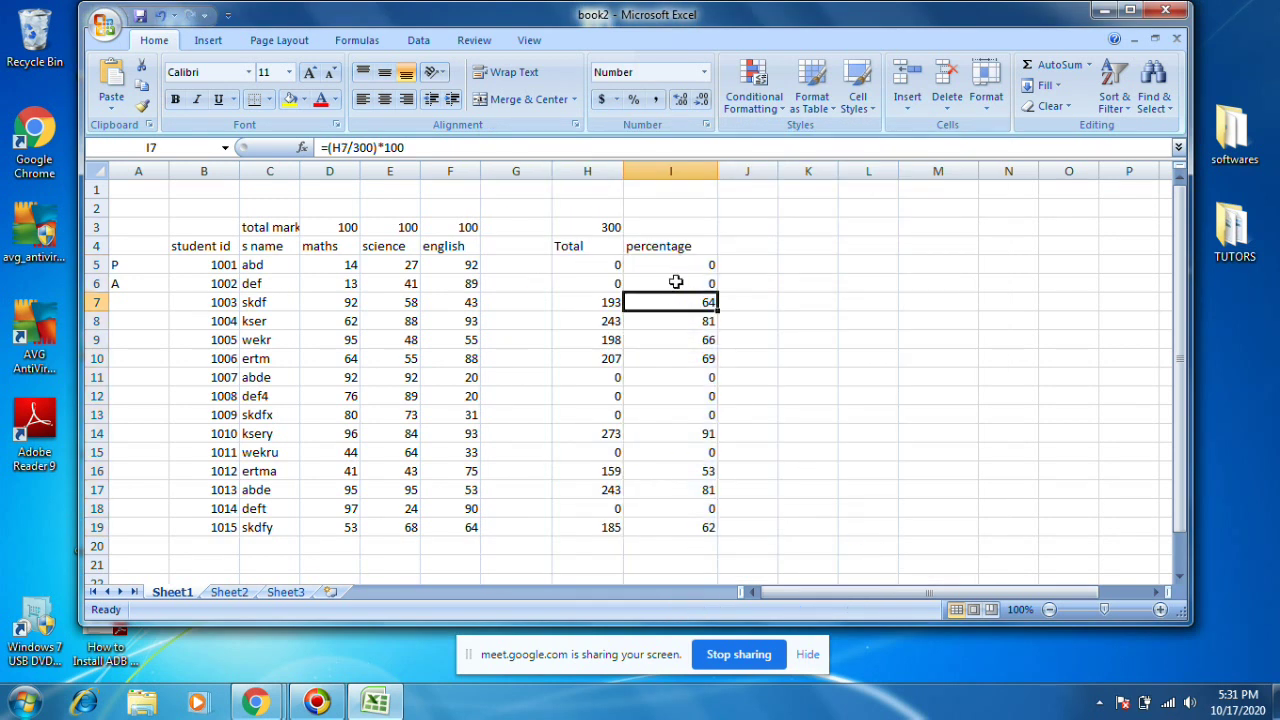
{"action": "left_click_drag", "start_coordinate": [668, 265], "coordinate": [693, 516]}
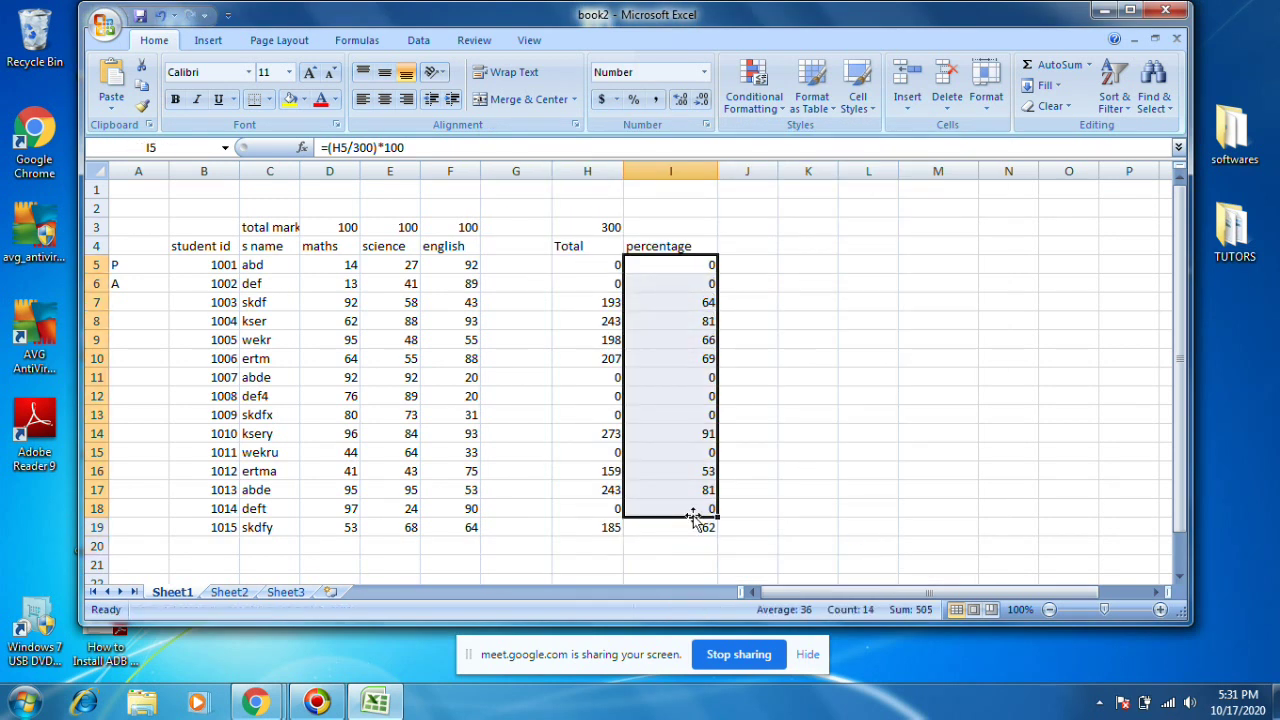
{"action": "left_click_drag", "start_coordinate": [677, 262], "coordinate": [663, 524]}
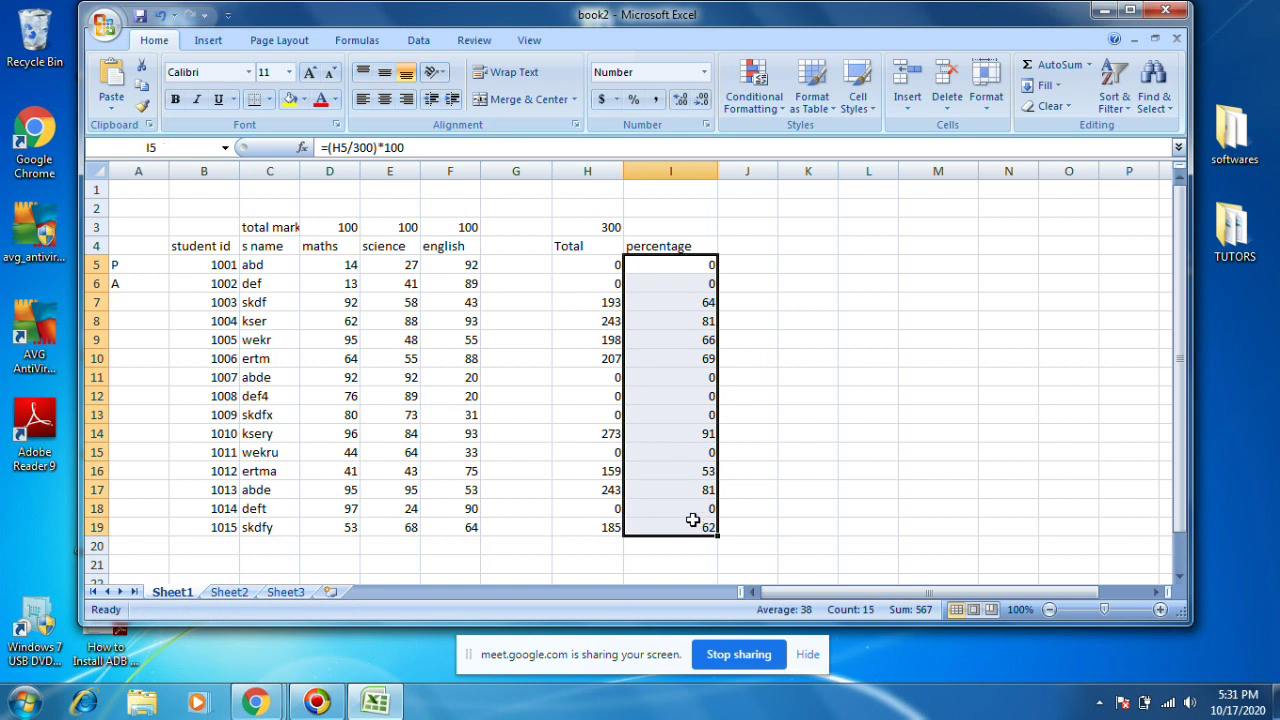
{"action": "right_click", "coordinate": [678, 410]}
{"action": "left_click", "coordinate": [740, 330]}
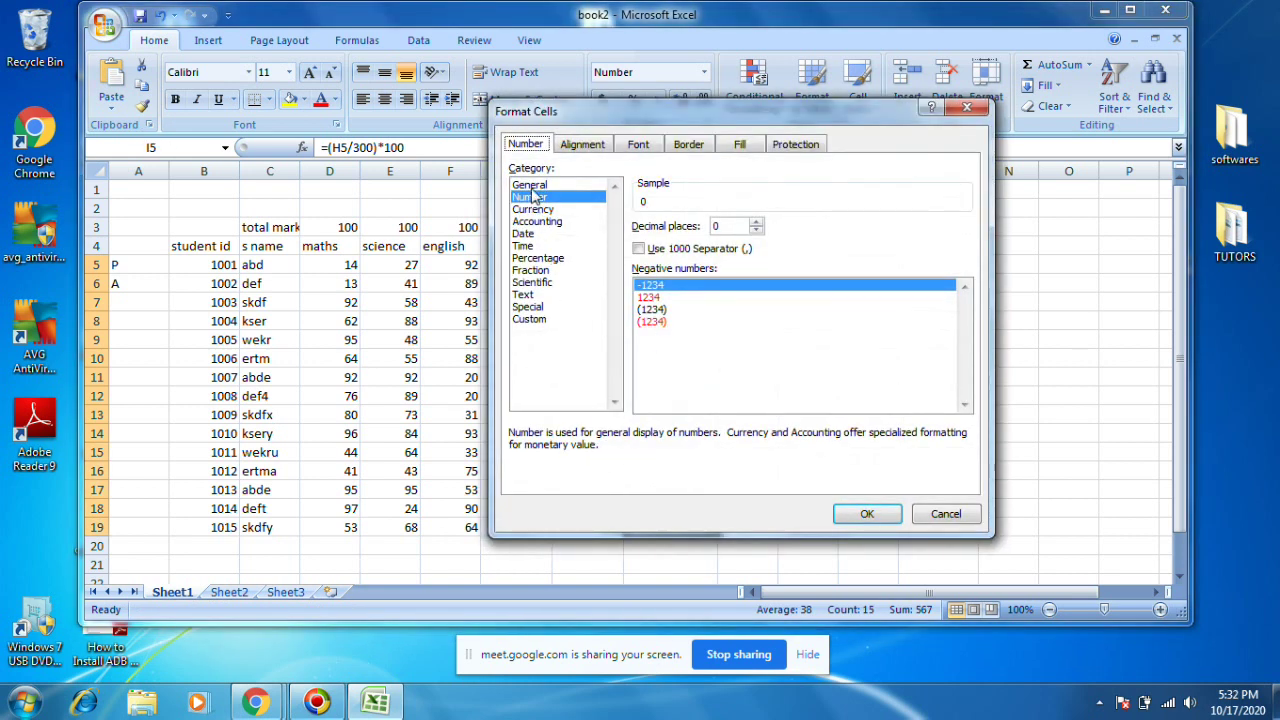
{"action": "left_click", "coordinate": [533, 187]}
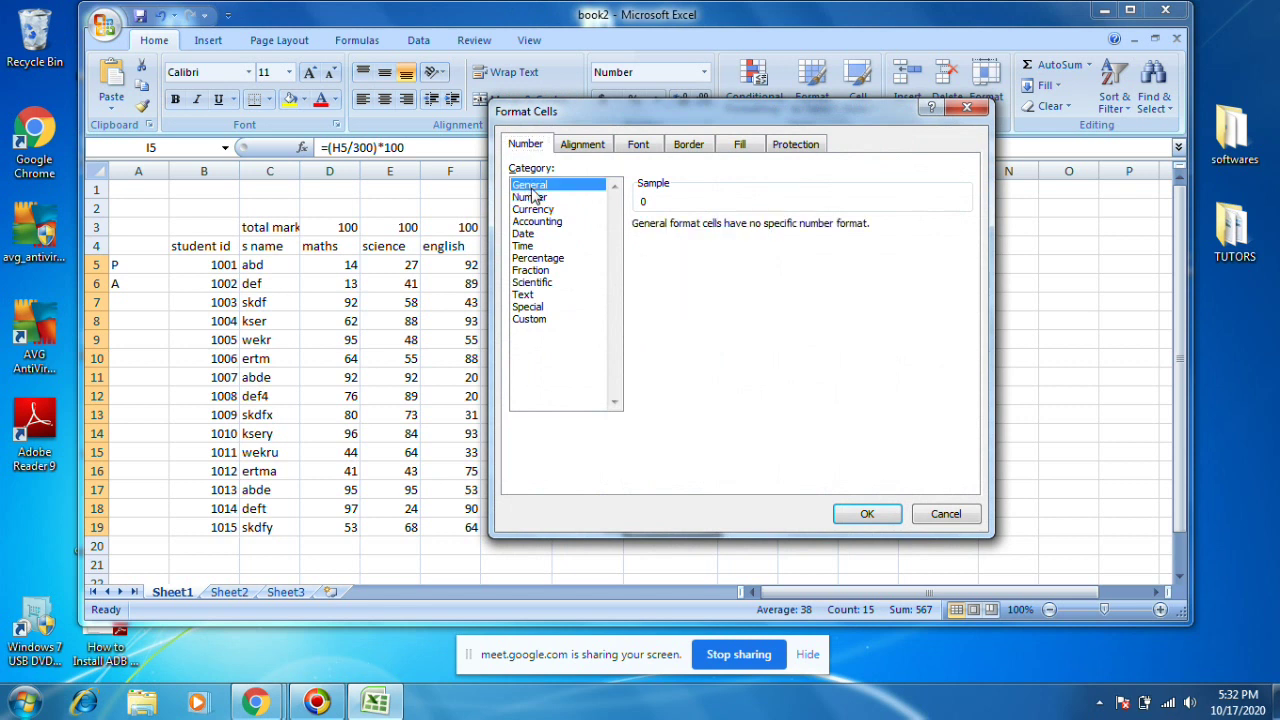
{"action": "left_click", "coordinate": [531, 197]}
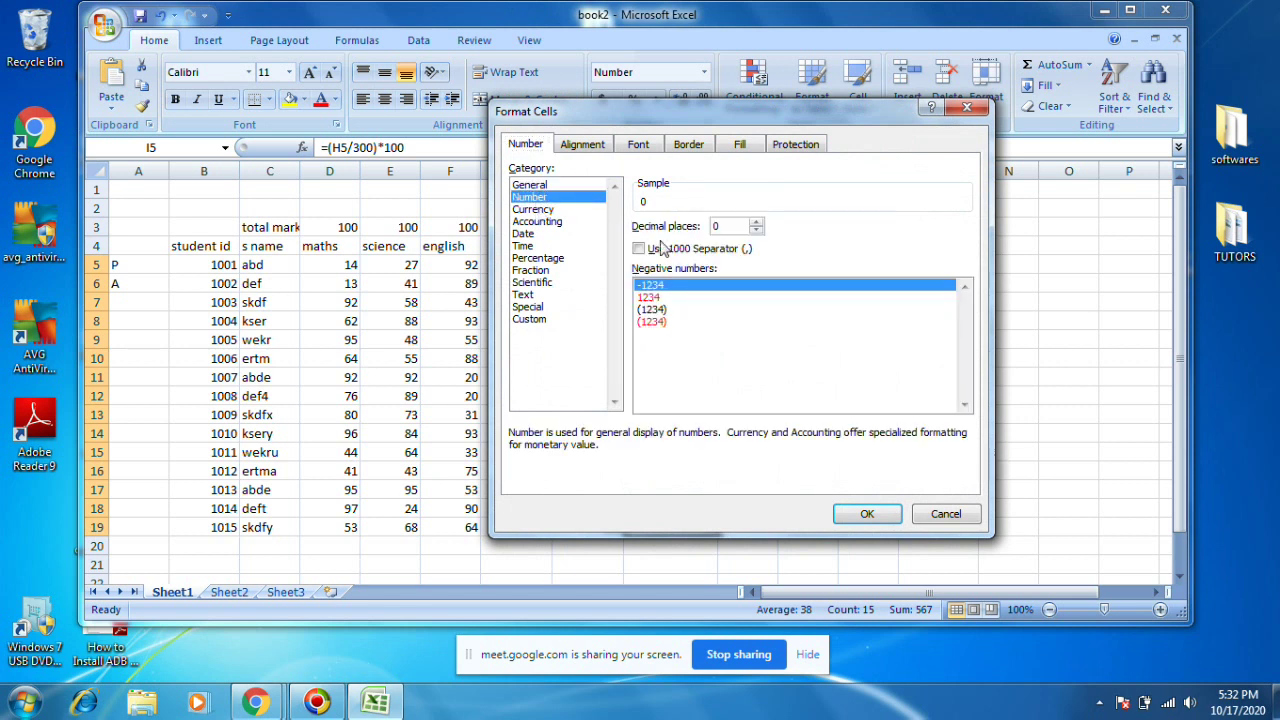
{"action": "left_click", "coordinate": [533, 209]}
{"action": "left_click", "coordinate": [549, 221]}
{"action": "left_click", "coordinate": [549, 234]}
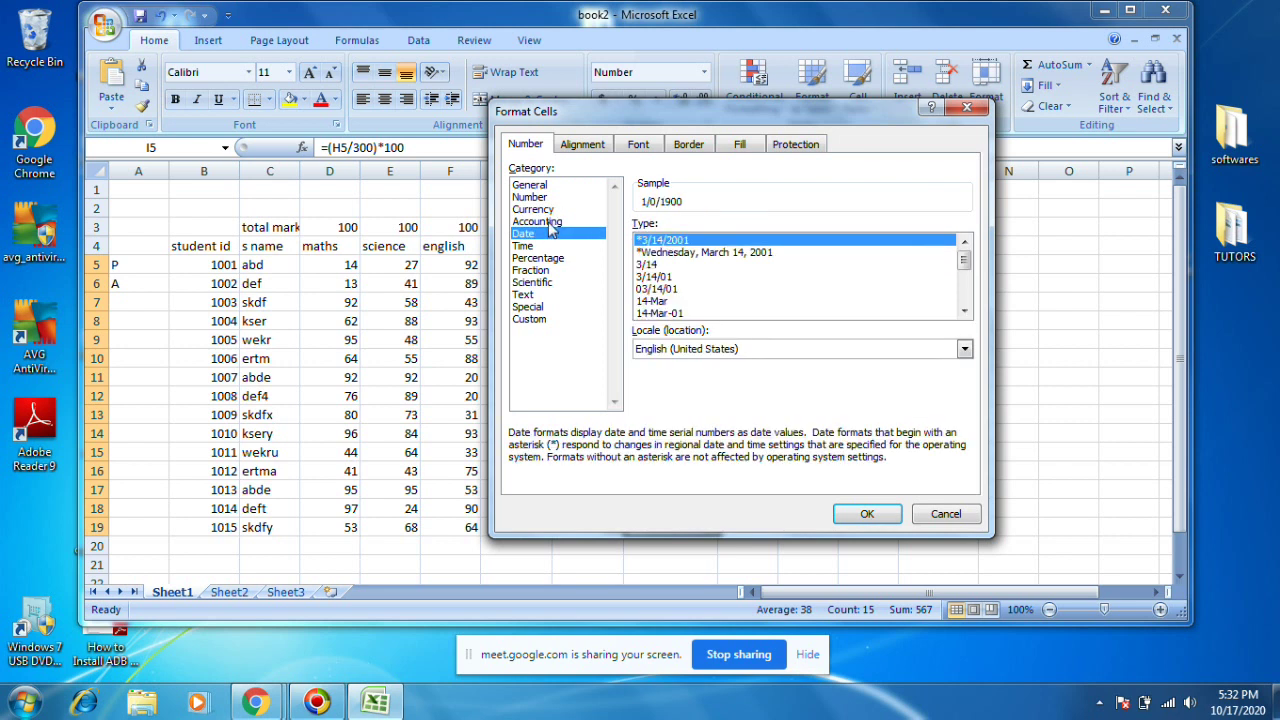
{"action": "left_click", "coordinate": [549, 223]}
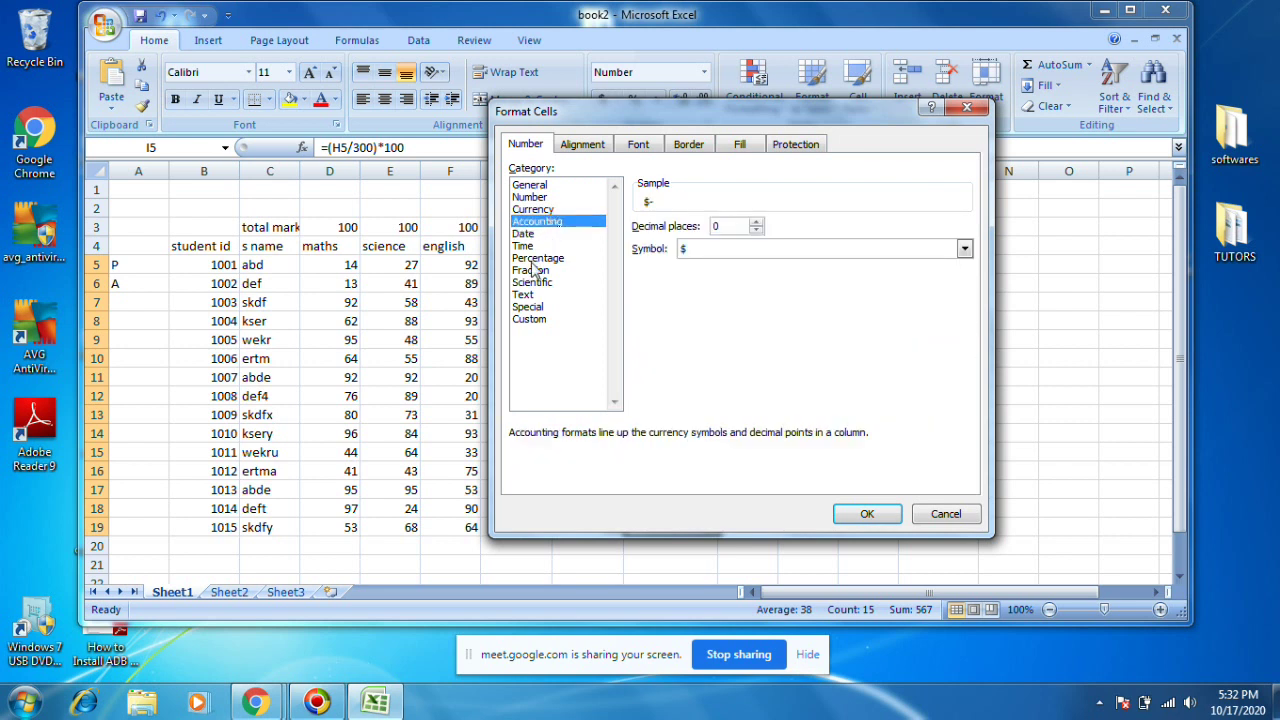
{"action": "left_click", "coordinate": [537, 259]}
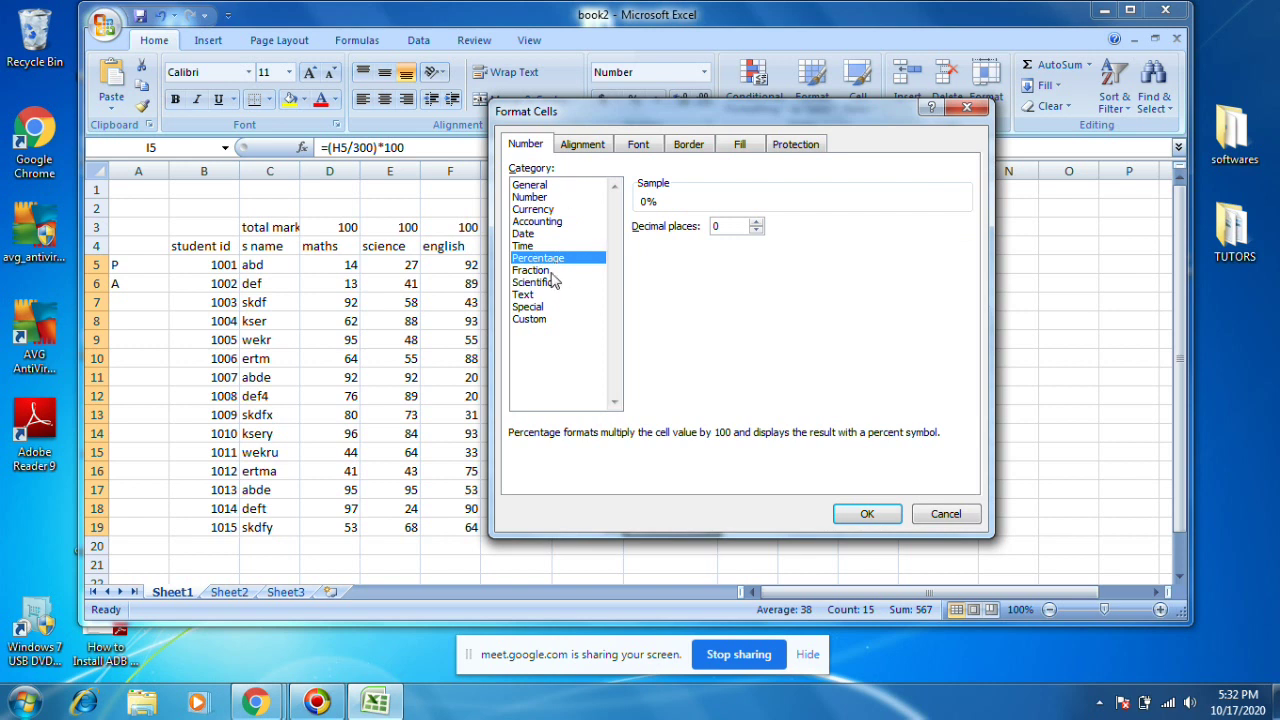
{"action": "left_click", "coordinate": [549, 271]}
{"action": "left_click", "coordinate": [550, 283]}
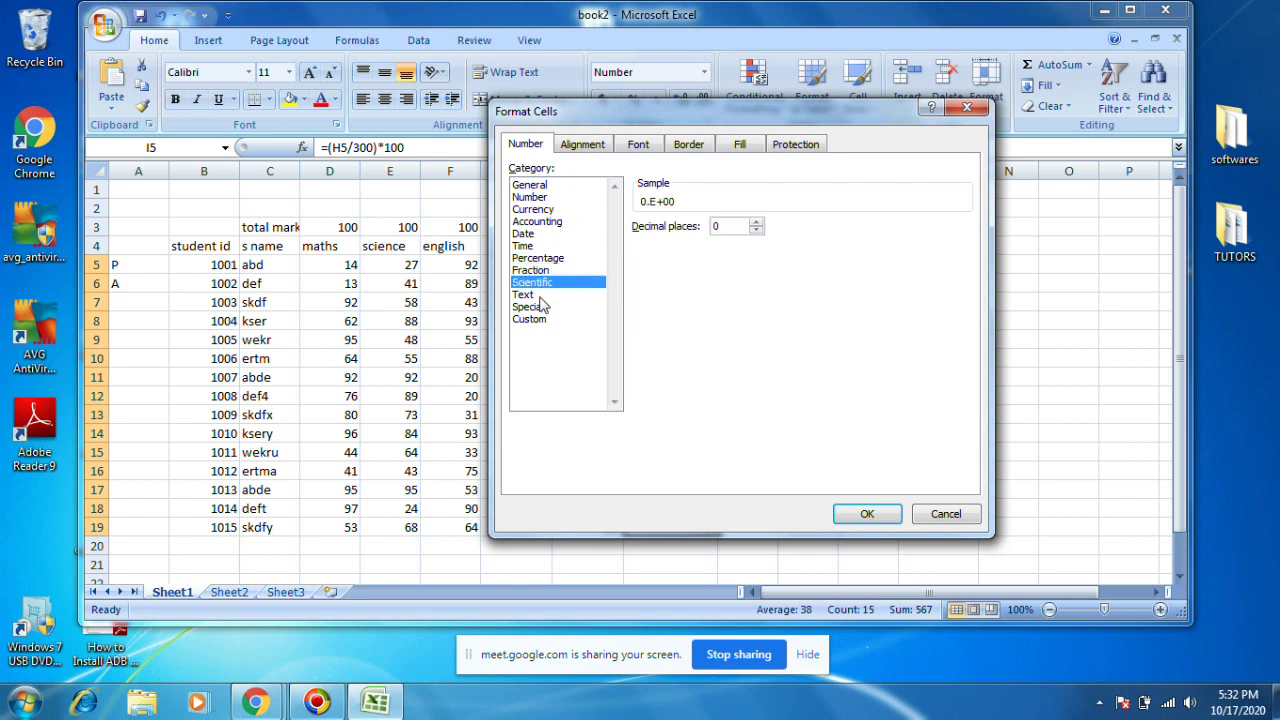
{"action": "left_click", "coordinate": [537, 295]}
{"action": "left_click", "coordinate": [538, 307]}
{"action": "left_click", "coordinate": [537, 320]}
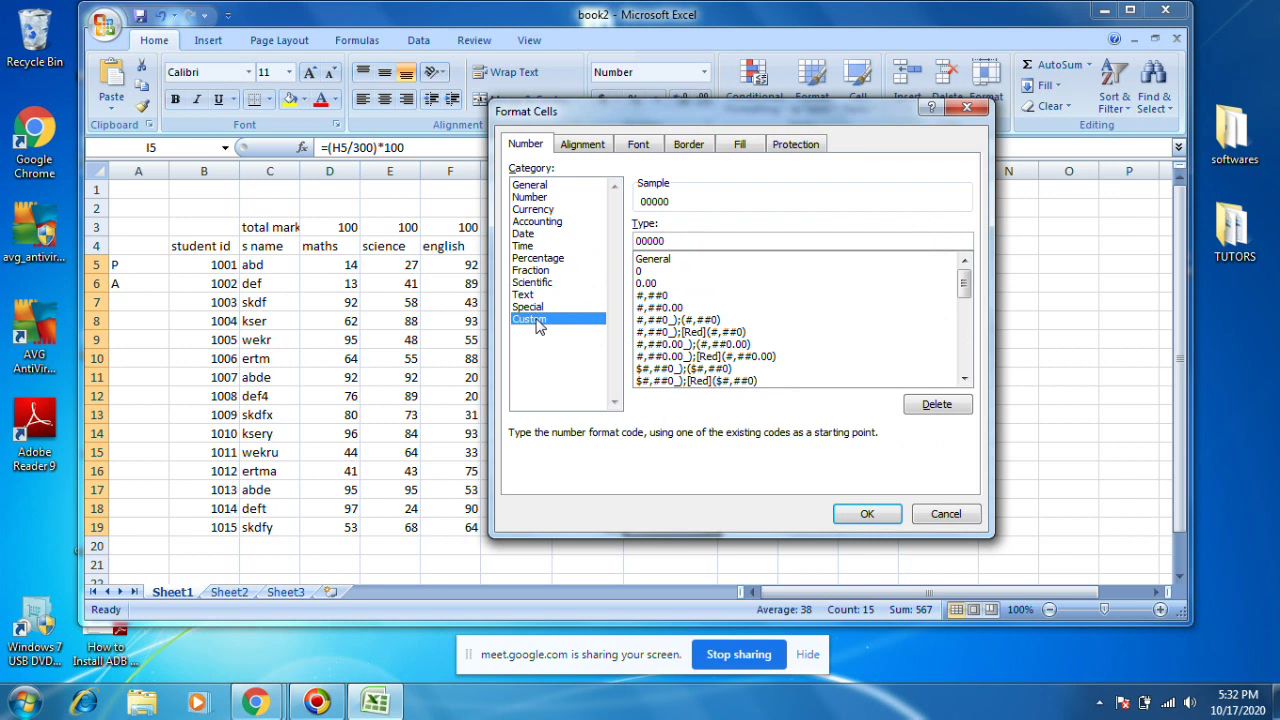
{"action": "left_click", "coordinate": [531, 186]}
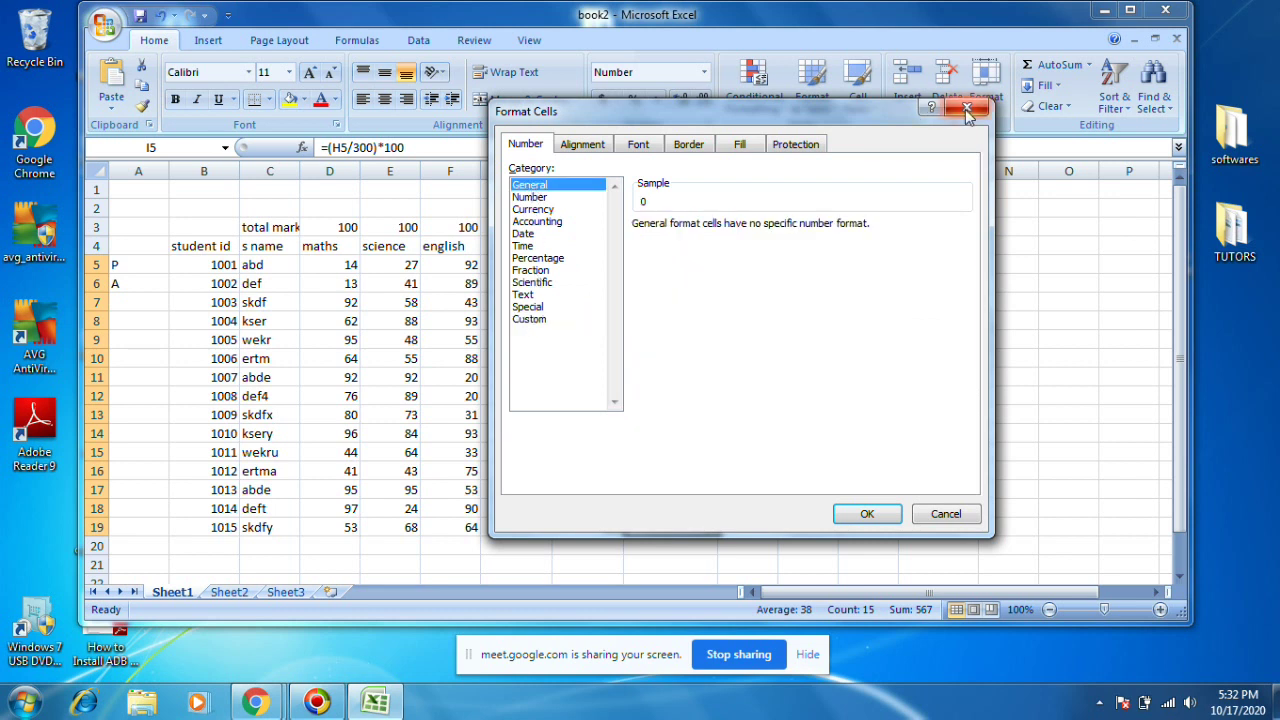
Look through the Alignment, Fill, Border and Font settings in Format Cells, and dismiss the dialog without applying anything.
{"action": "left_click", "coordinate": [567, 146]}
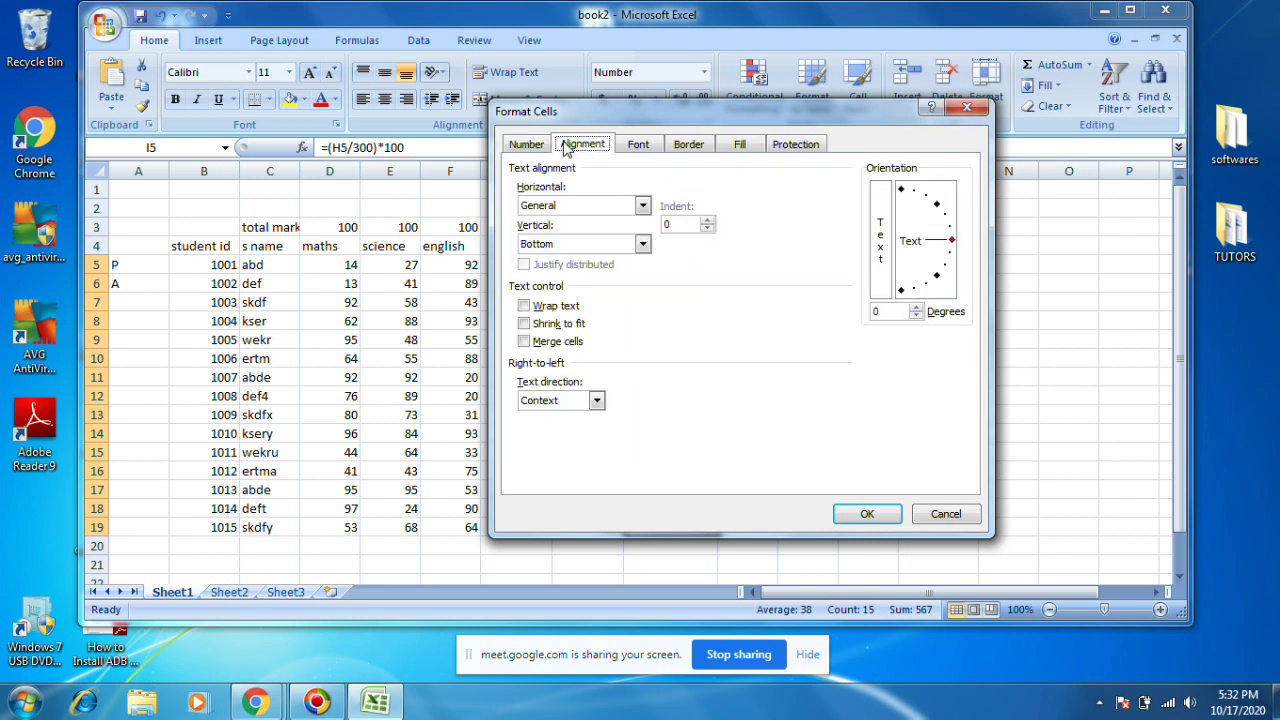
{"action": "left_click", "coordinate": [740, 147]}
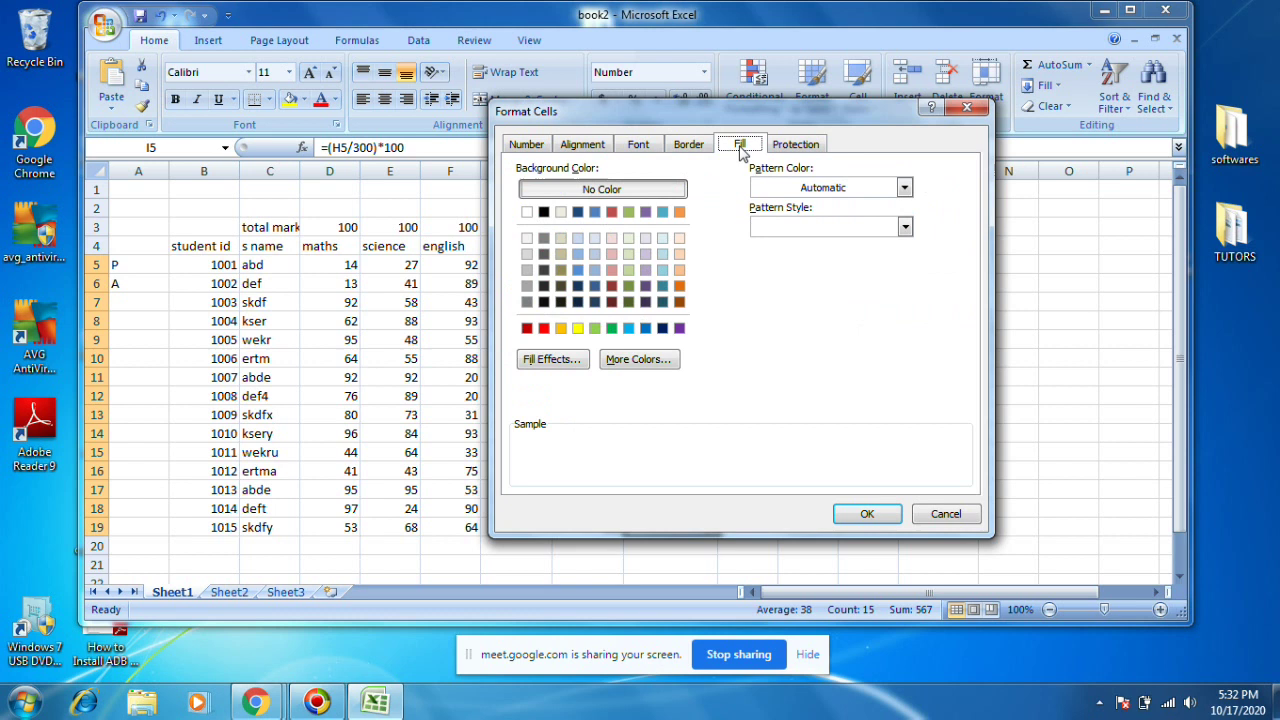
{"action": "left_click", "coordinate": [690, 147]}
{"action": "left_click", "coordinate": [636, 152]}
{"action": "left_click", "coordinate": [519, 150]}
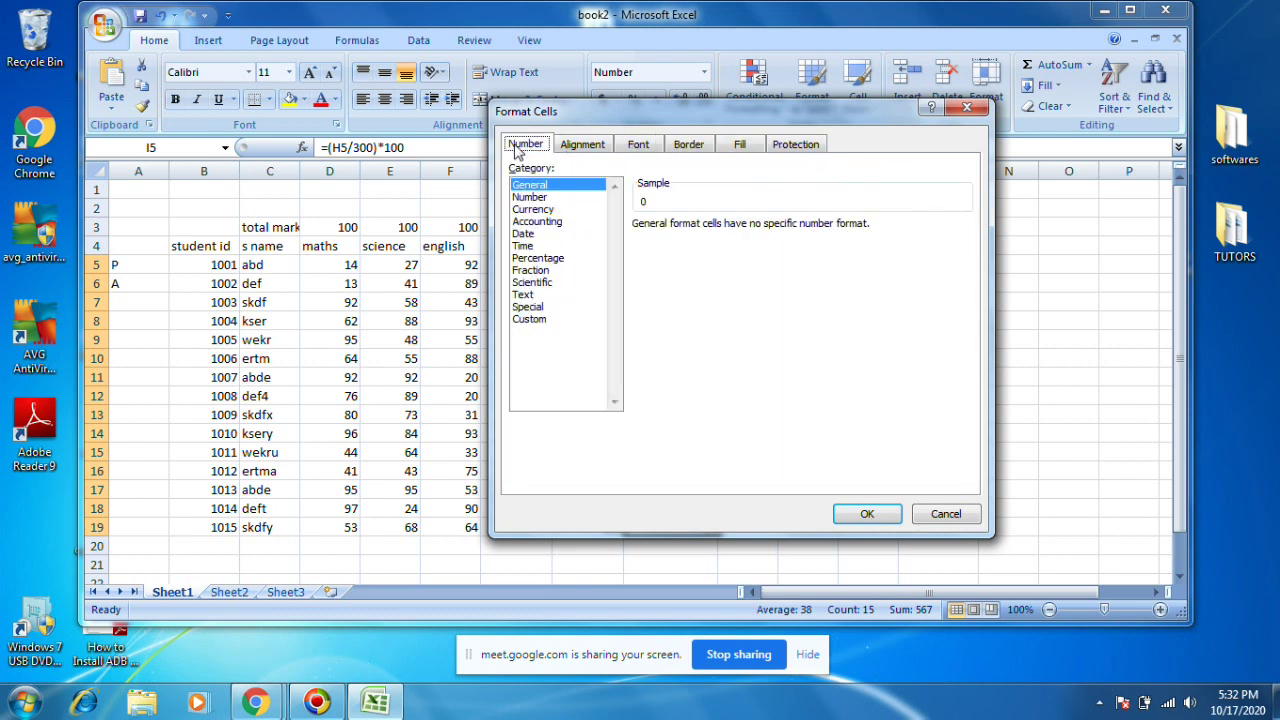
{"action": "left_click", "coordinate": [964, 108]}
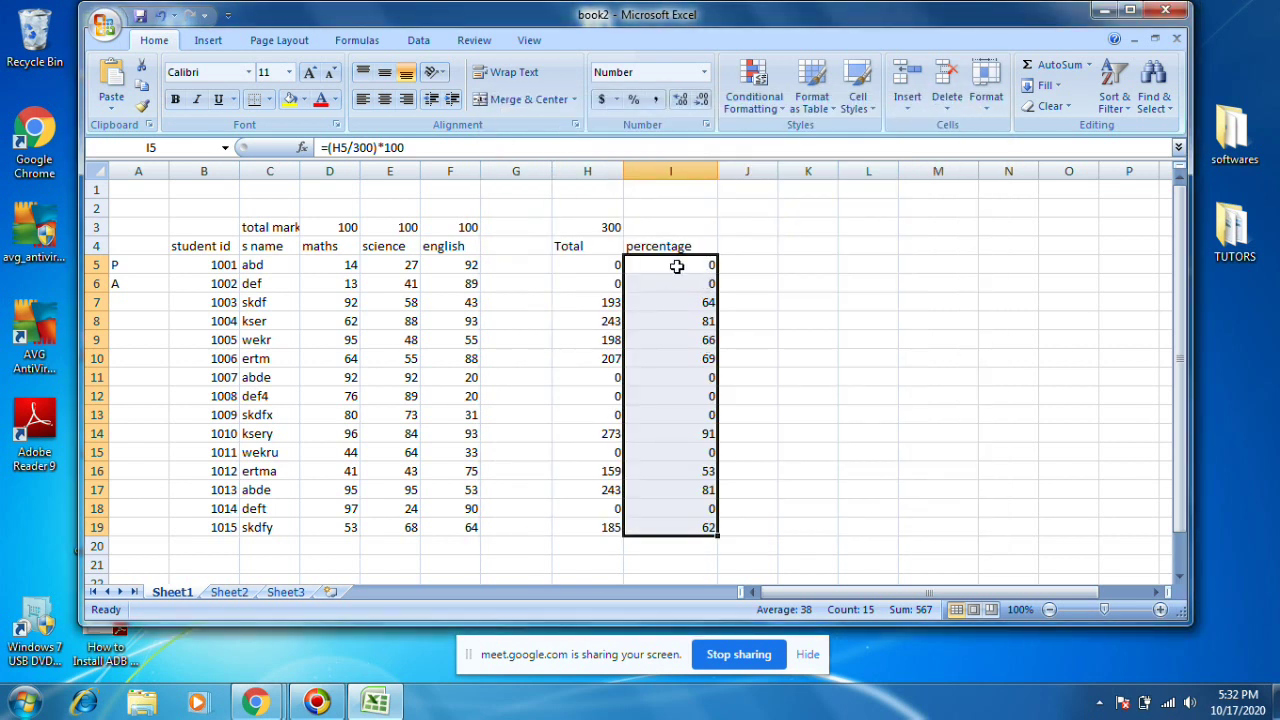
Add the column heading "grade" in J4, beside the percentage heading.
{"action": "left_click", "coordinate": [676, 266]}
{"action": "left_click", "coordinate": [674, 340]}
{"action": "left_click", "coordinate": [674, 283]}
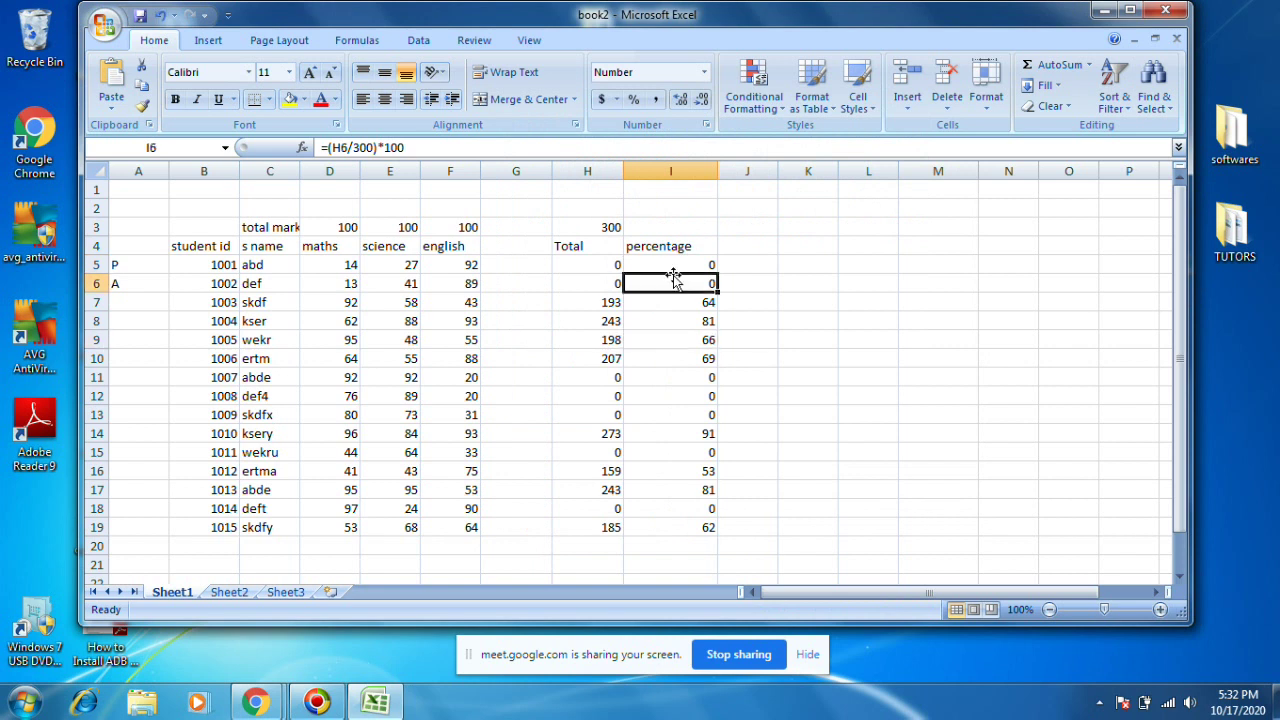
{"action": "left_click", "coordinate": [675, 248]}
{"action": "left_click", "coordinate": [770, 248]}
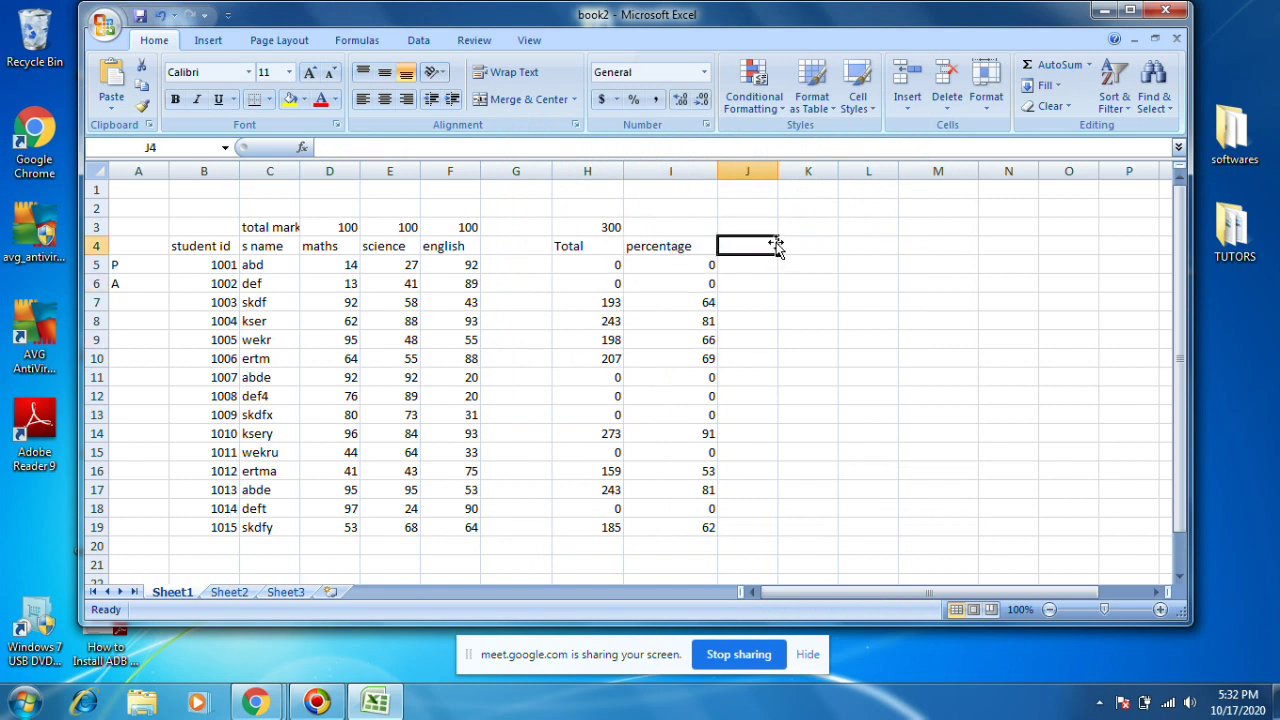
{"action": "type", "text": "g"}
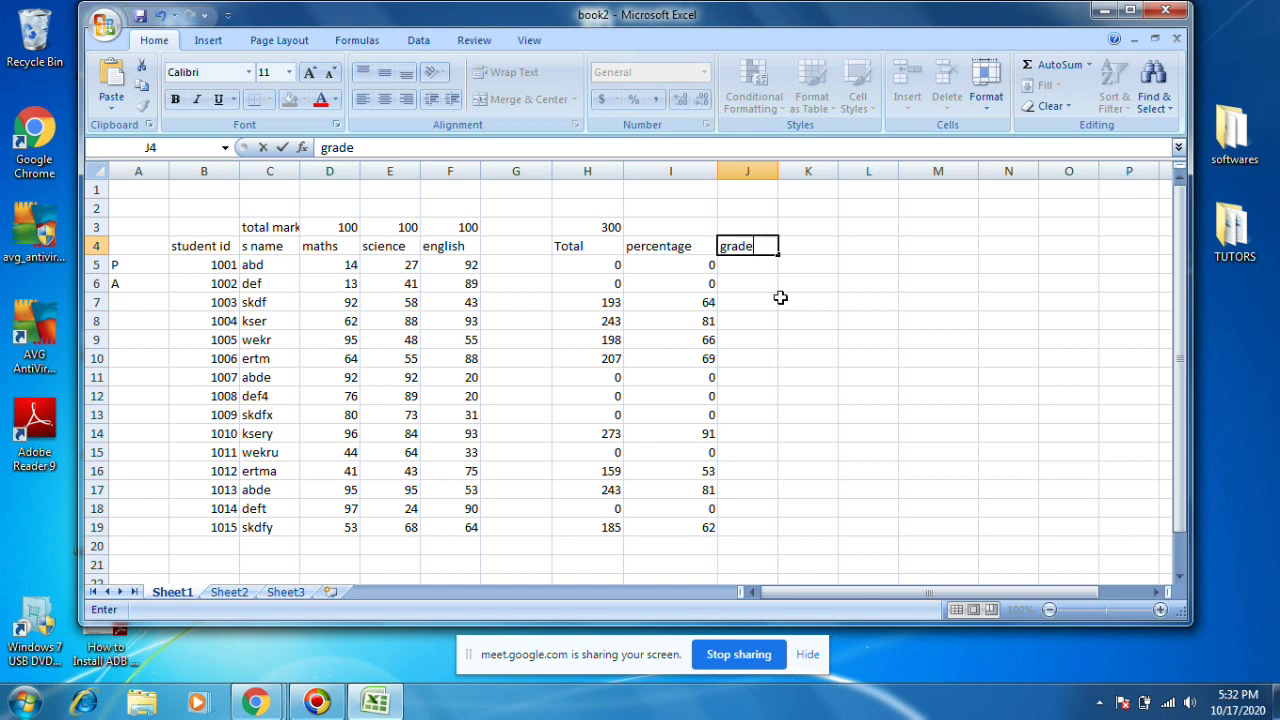
{"action": "type", "text": "rade"}
{"action": "left_click", "coordinate": [754, 264]}
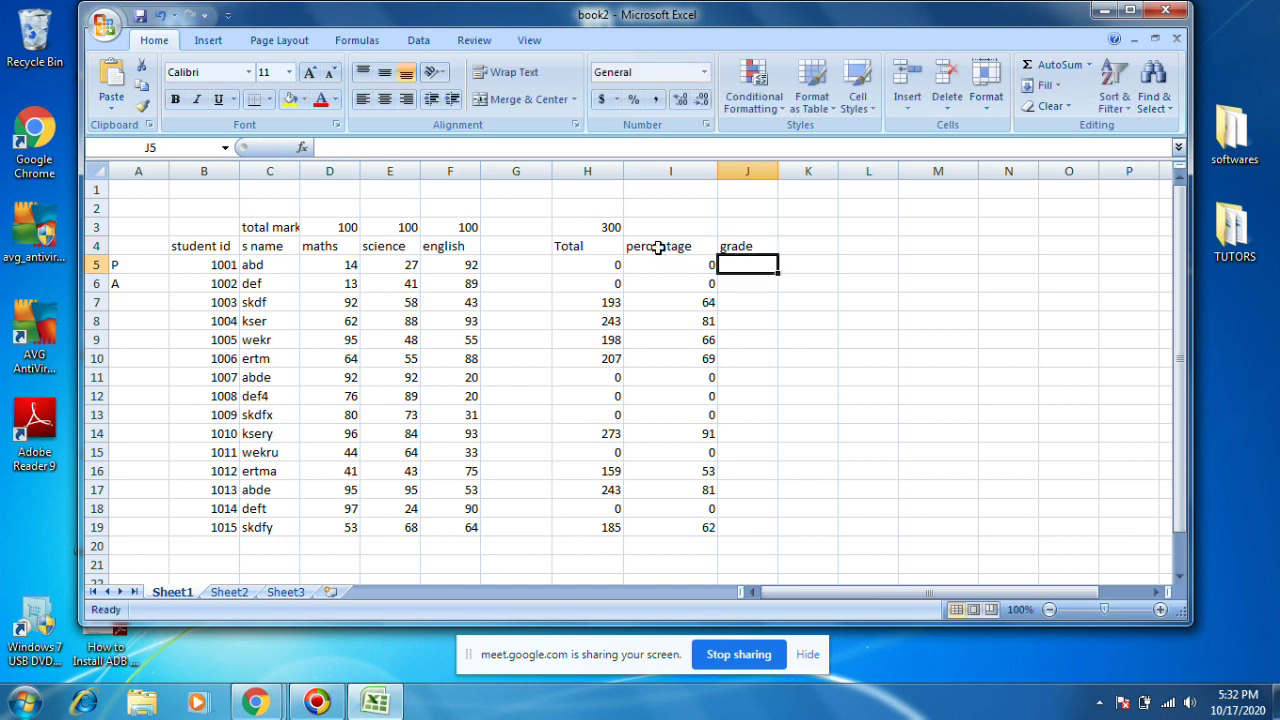
Enter the grade "fail" in J5 for student 1001 and "first" in J7 for student 1003.
{"action": "left_click", "coordinate": [684, 264]}
{"action": "left_click", "coordinate": [744, 266]}
{"action": "type", "text": "fail"}
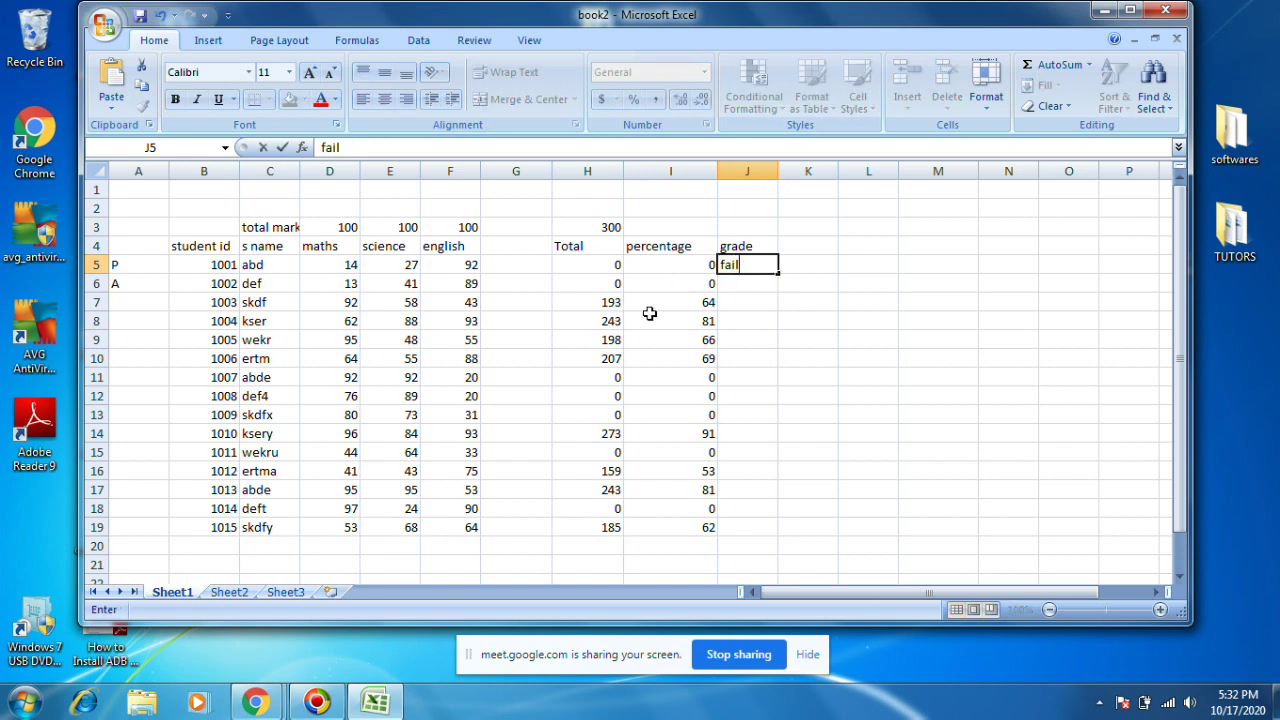
{"action": "left_click", "coordinate": [727, 302]}
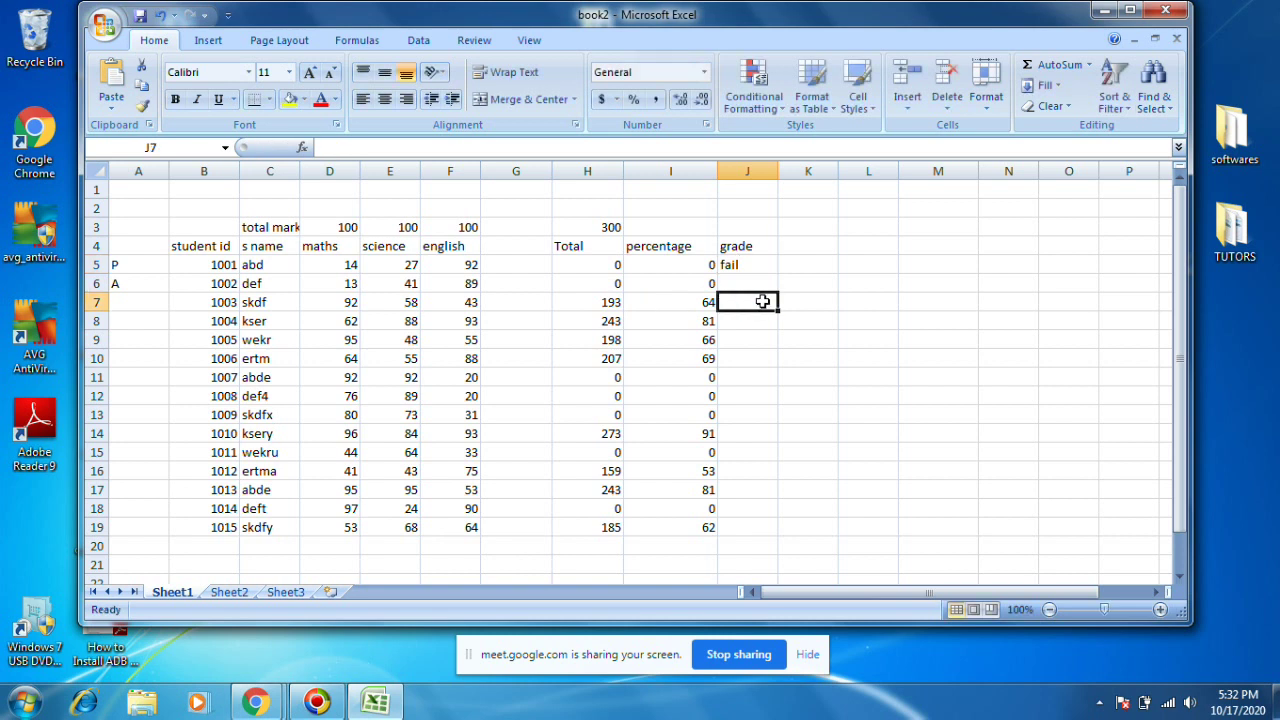
{"action": "type", "text": "first"}
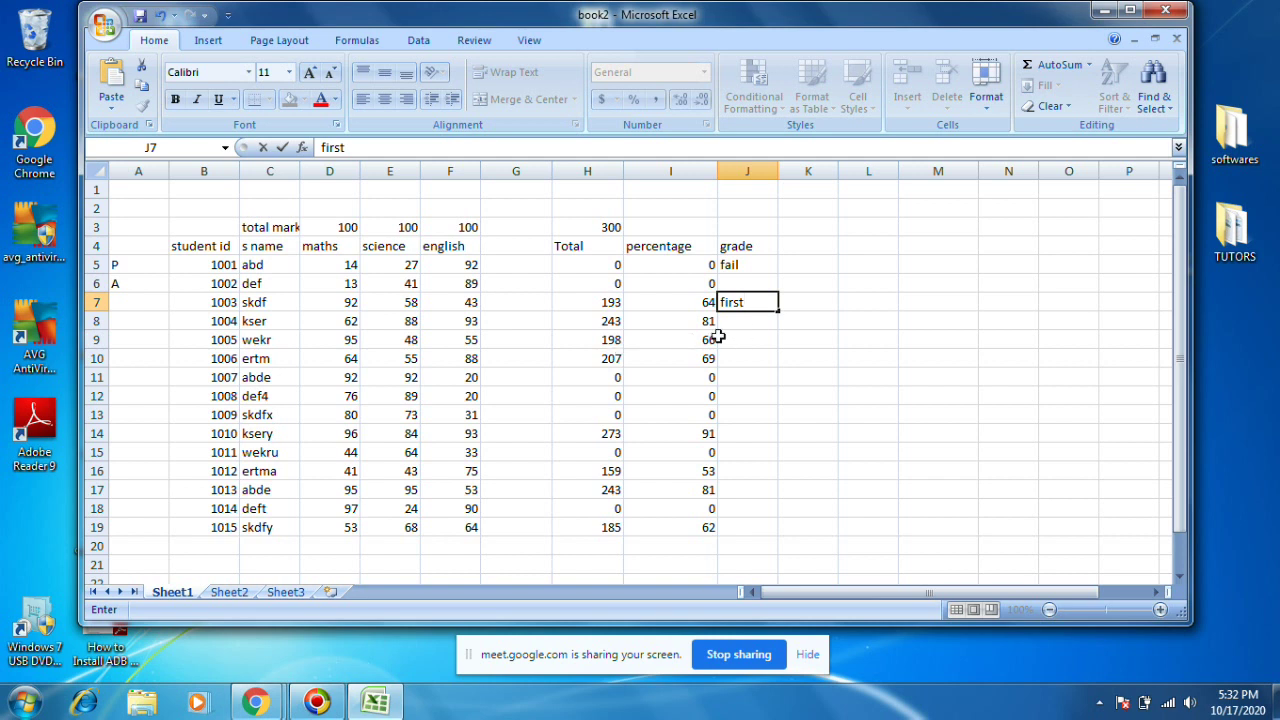
{"action": "left_click", "coordinate": [726, 322]}
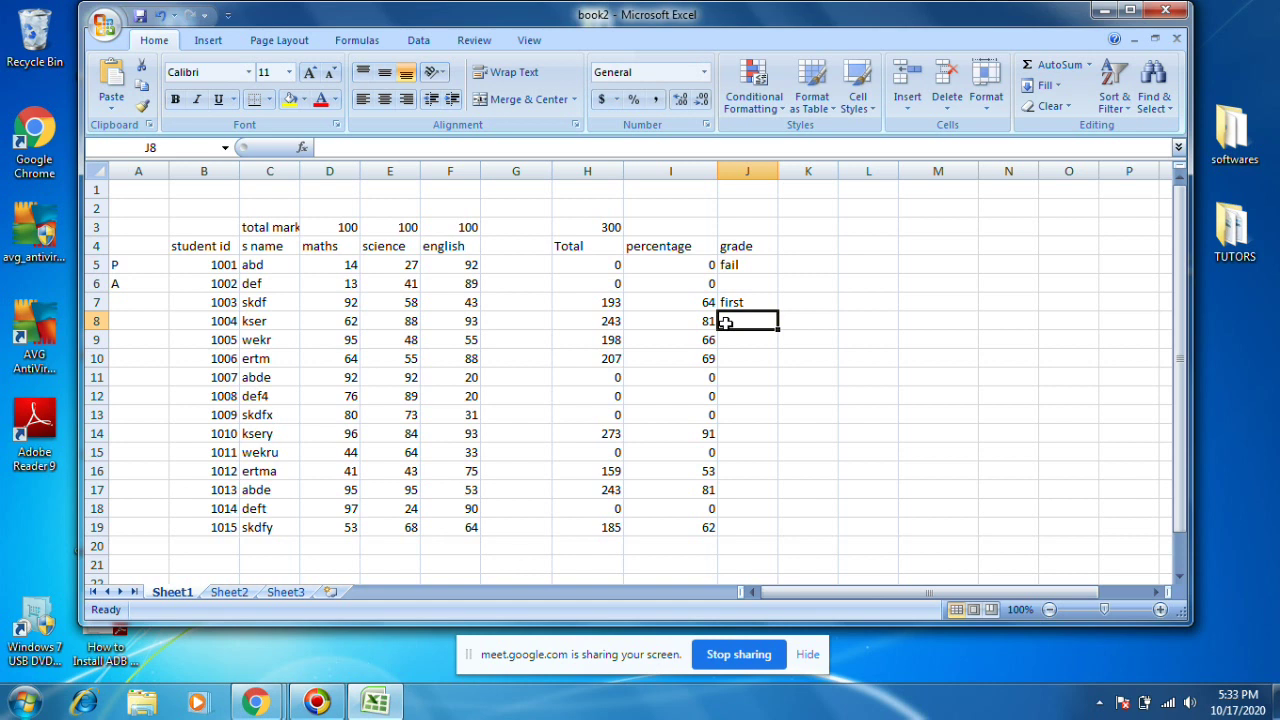
Enter the grade "distinction" in J14 for student 1010.
{"action": "left_click", "coordinate": [736, 436]}
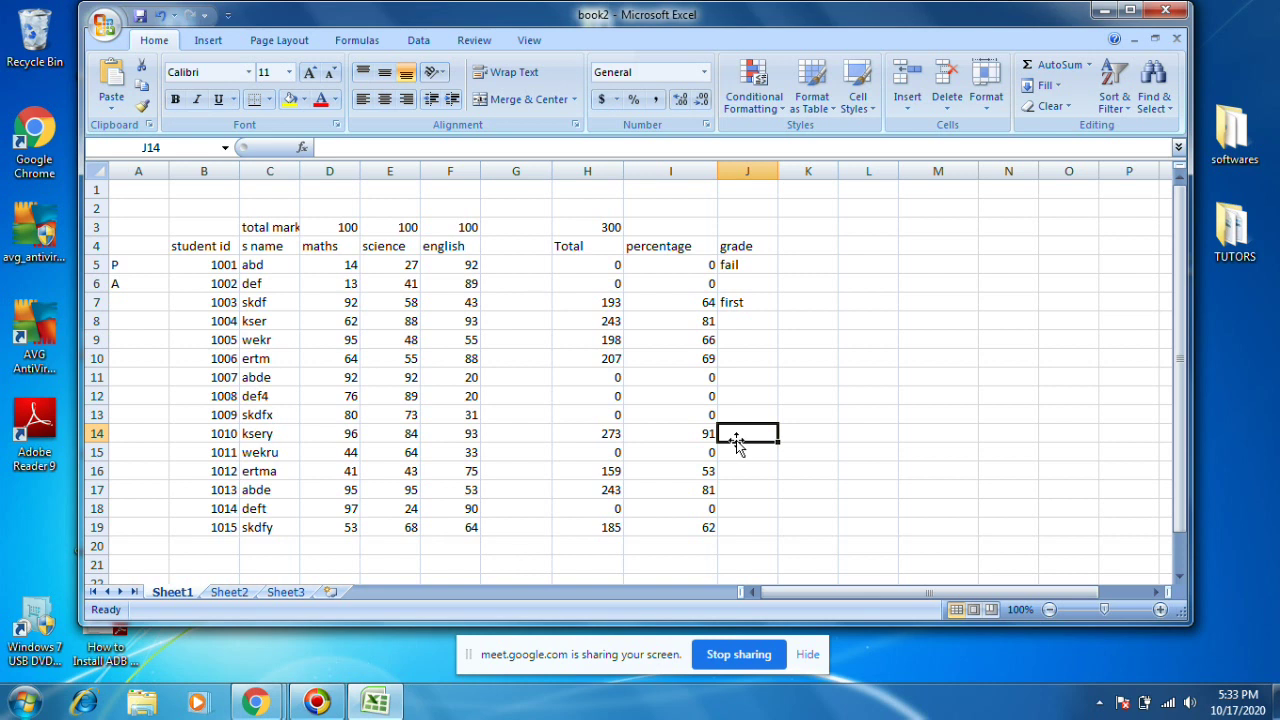
{"action": "type", "text": "distin"}
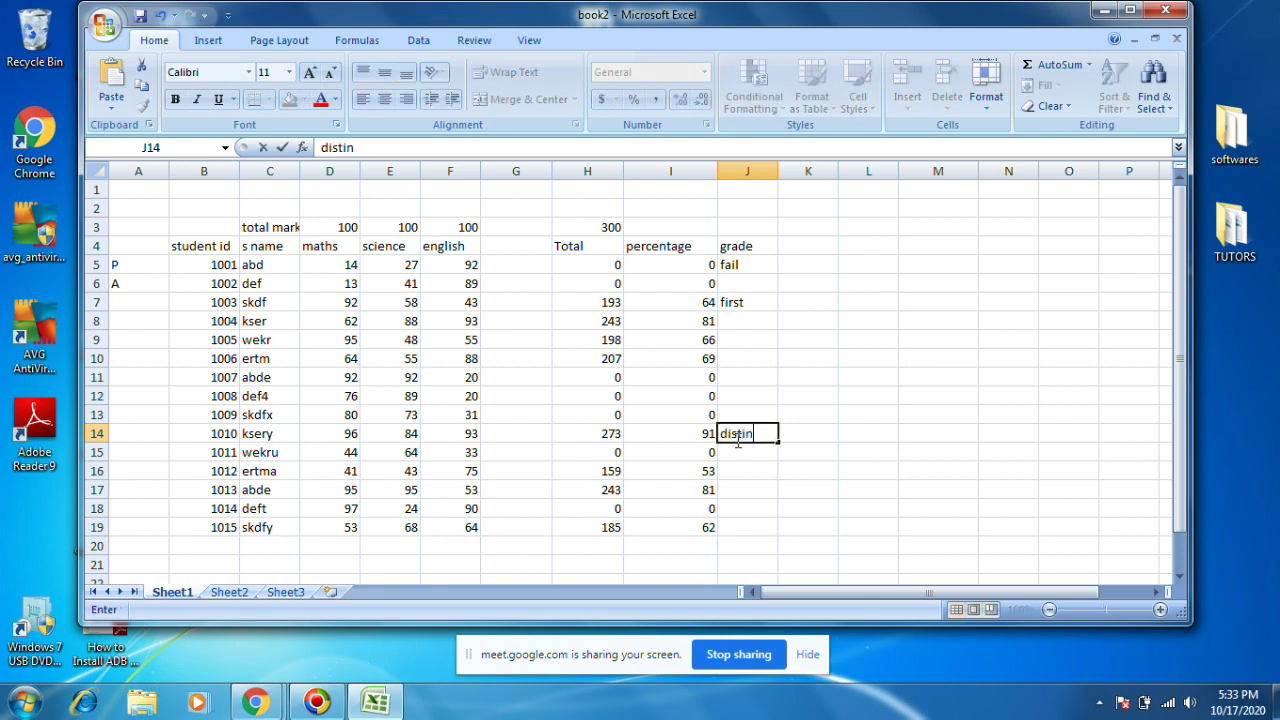
{"action": "type", "text": "ction"}
{"action": "left_click", "coordinate": [748, 491]}
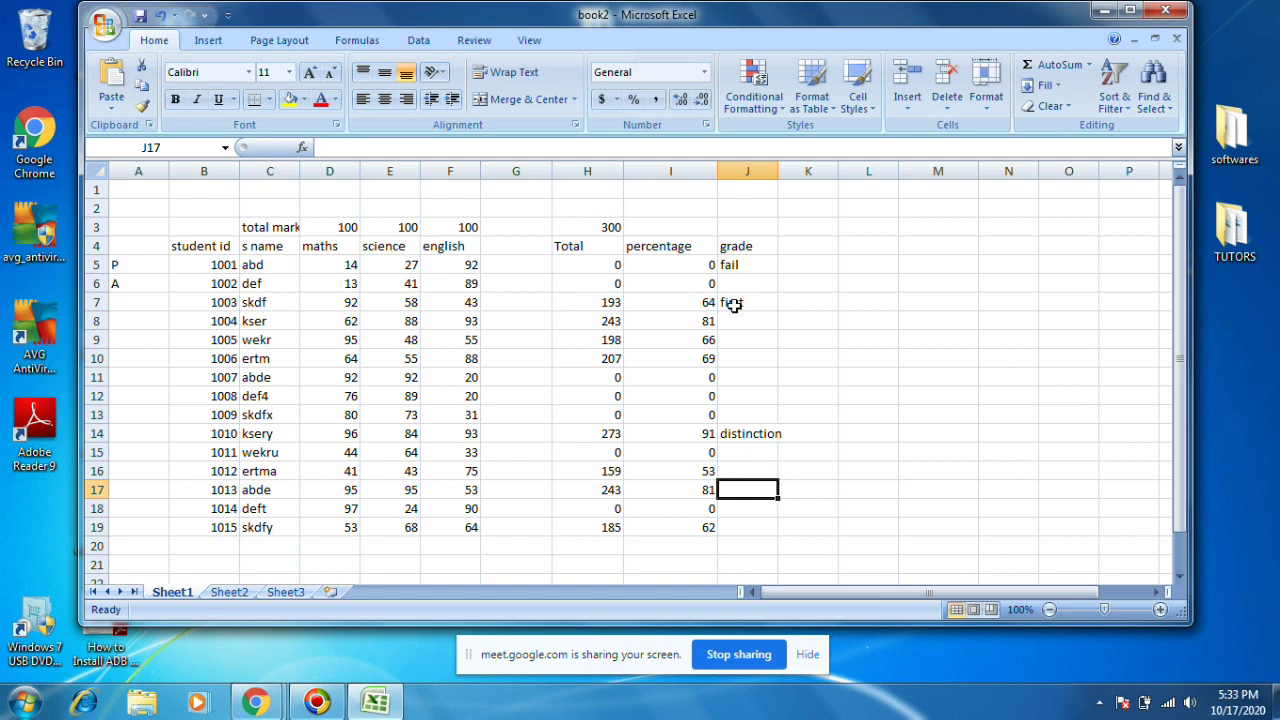
Enter the grade "pass" in J16 for student 1012 and fill it down to J17.
{"action": "left_click", "coordinate": [733, 340]}
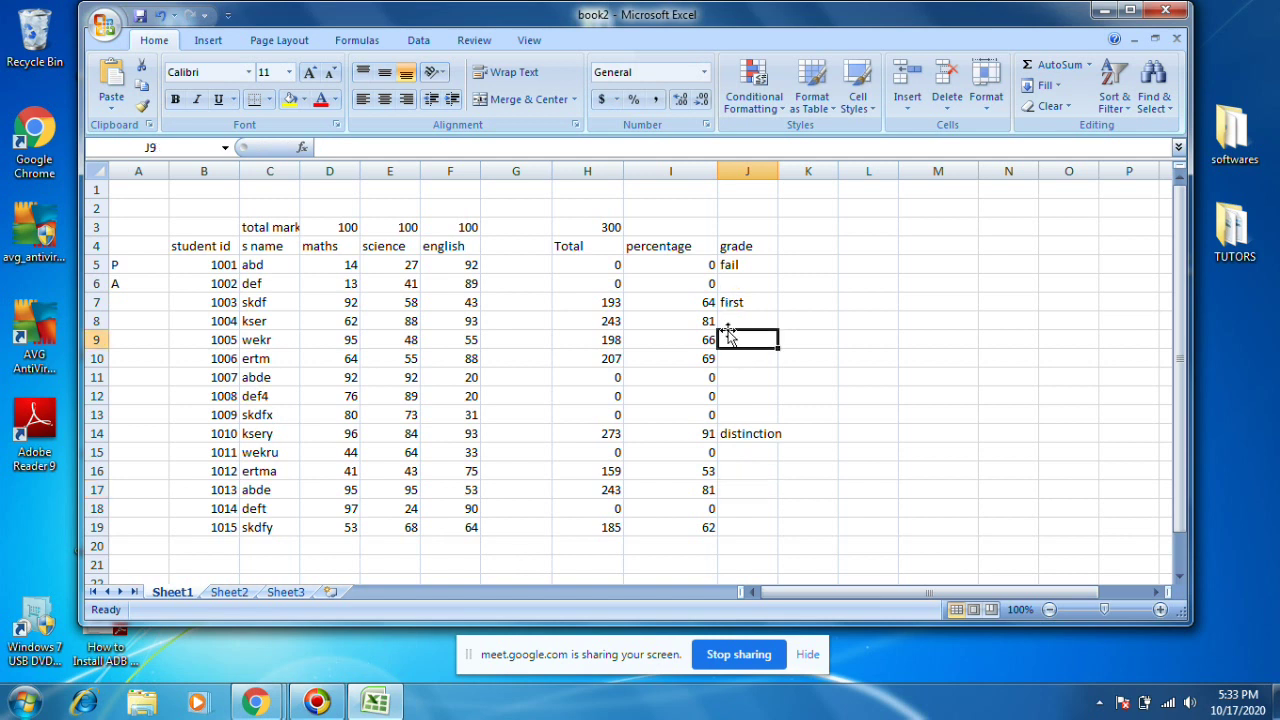
{"action": "left_click", "coordinate": [733, 468]}
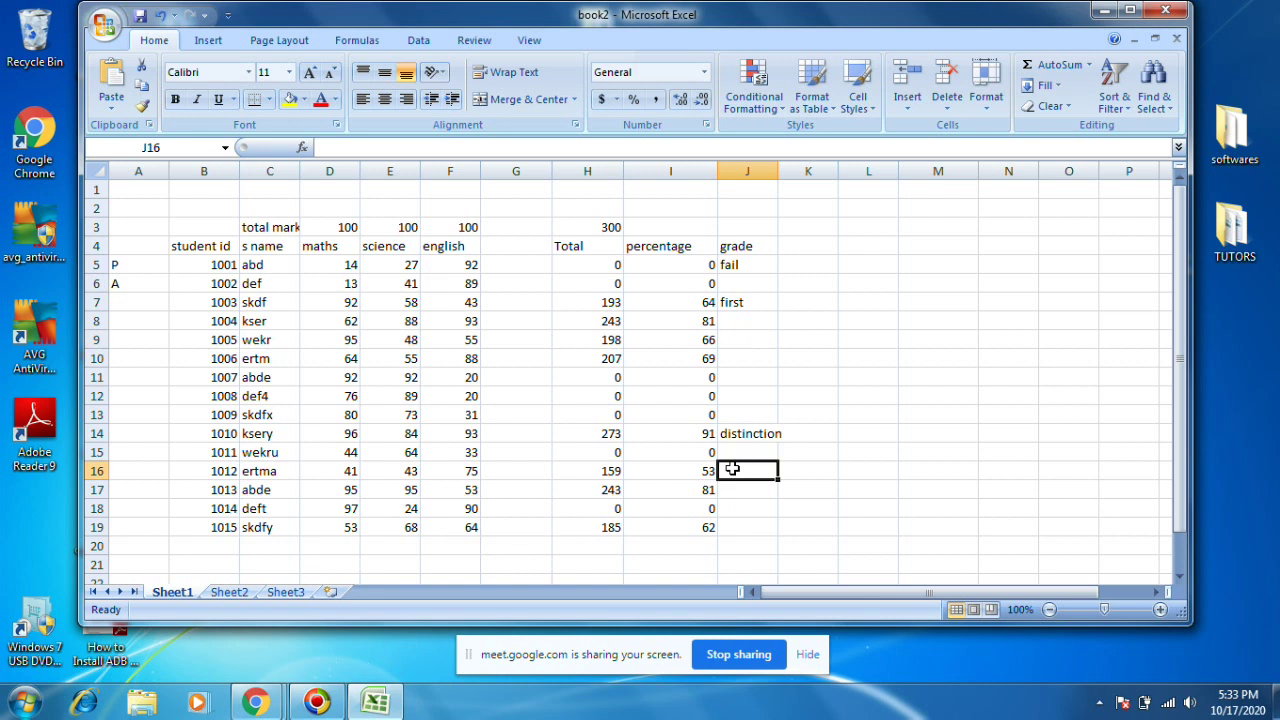
{"action": "type", "text": "pass"}
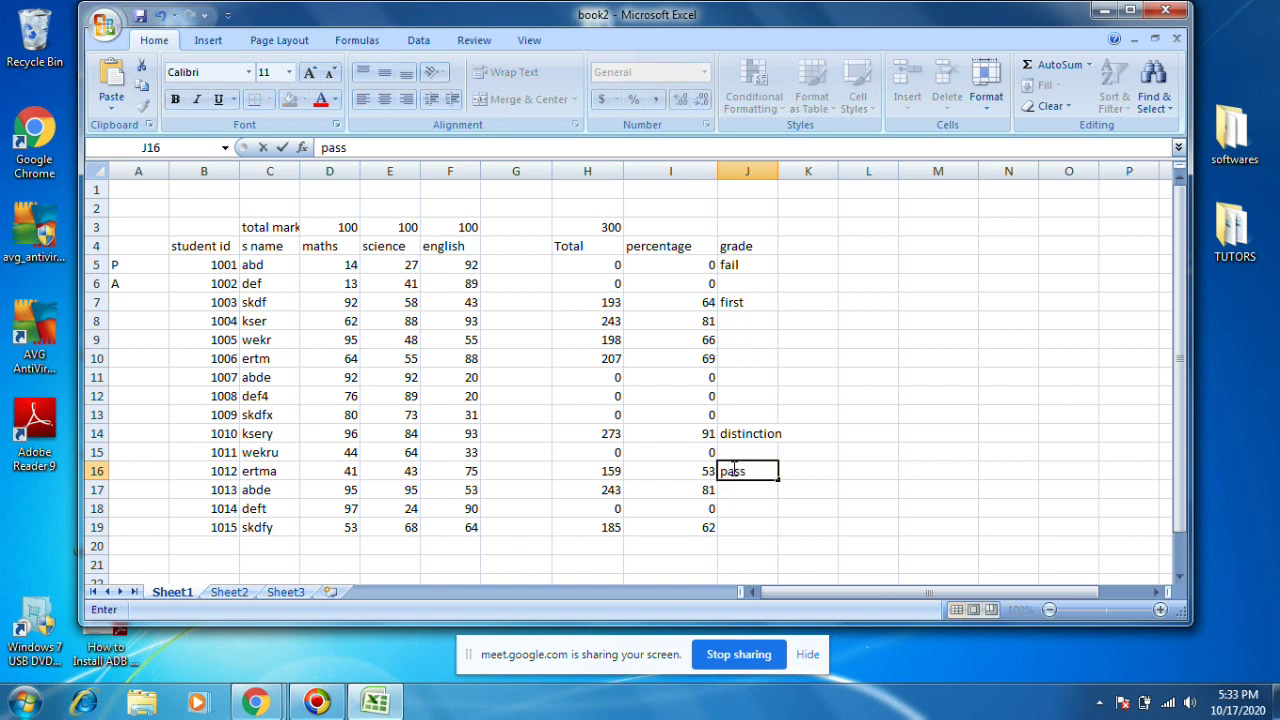
{"action": "left_click", "coordinate": [743, 487]}
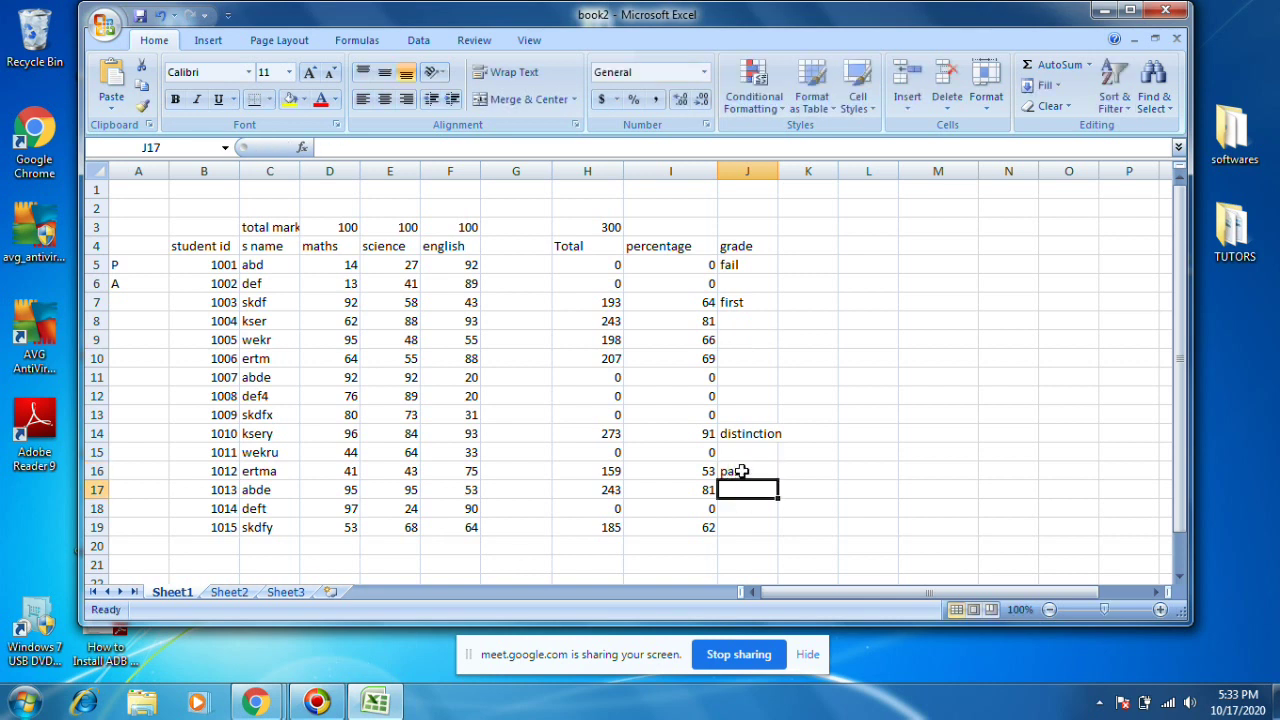
{"action": "left_click", "coordinate": [741, 471]}
{"action": "left_click_drag", "start_coordinate": [776, 479], "coordinate": [778, 500]}
{"action": "left_click", "coordinate": [755, 527]}
{"action": "left_click", "coordinate": [744, 491]}
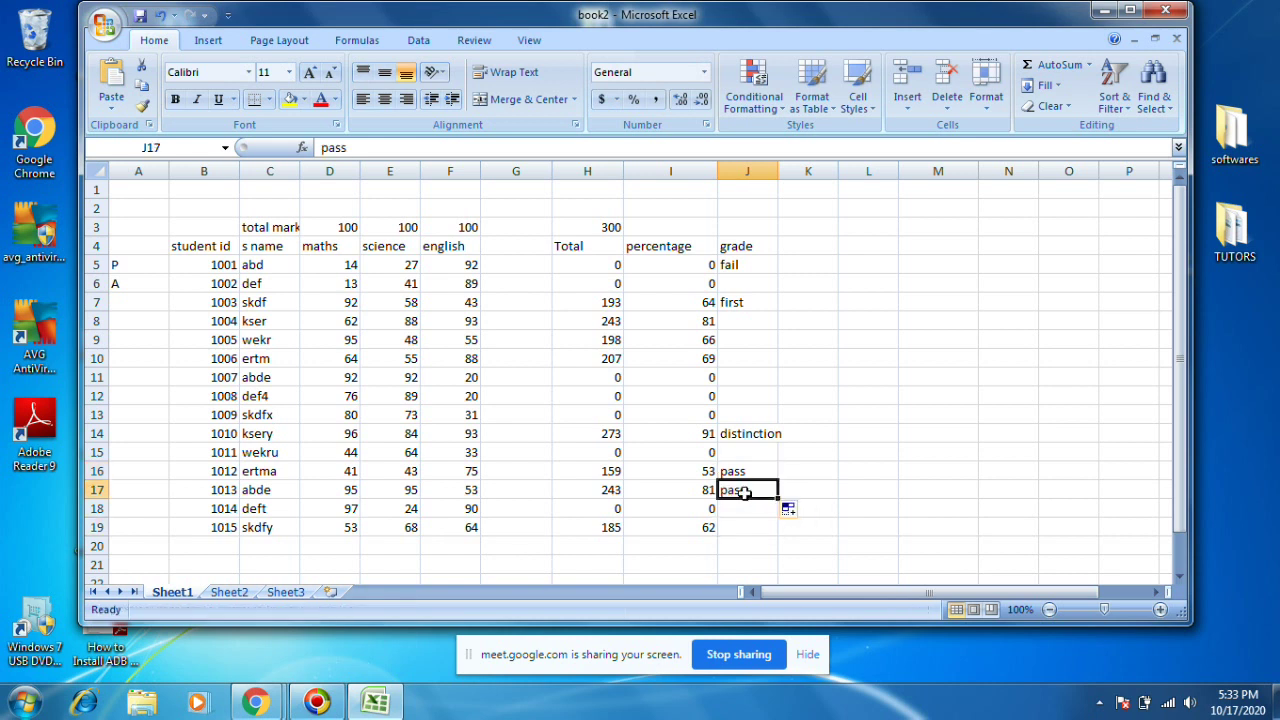
Fill the grade "first" from J7 down to J10 and enter "first" in J19 for student 1015.
{"action": "left_click", "coordinate": [736, 303]}
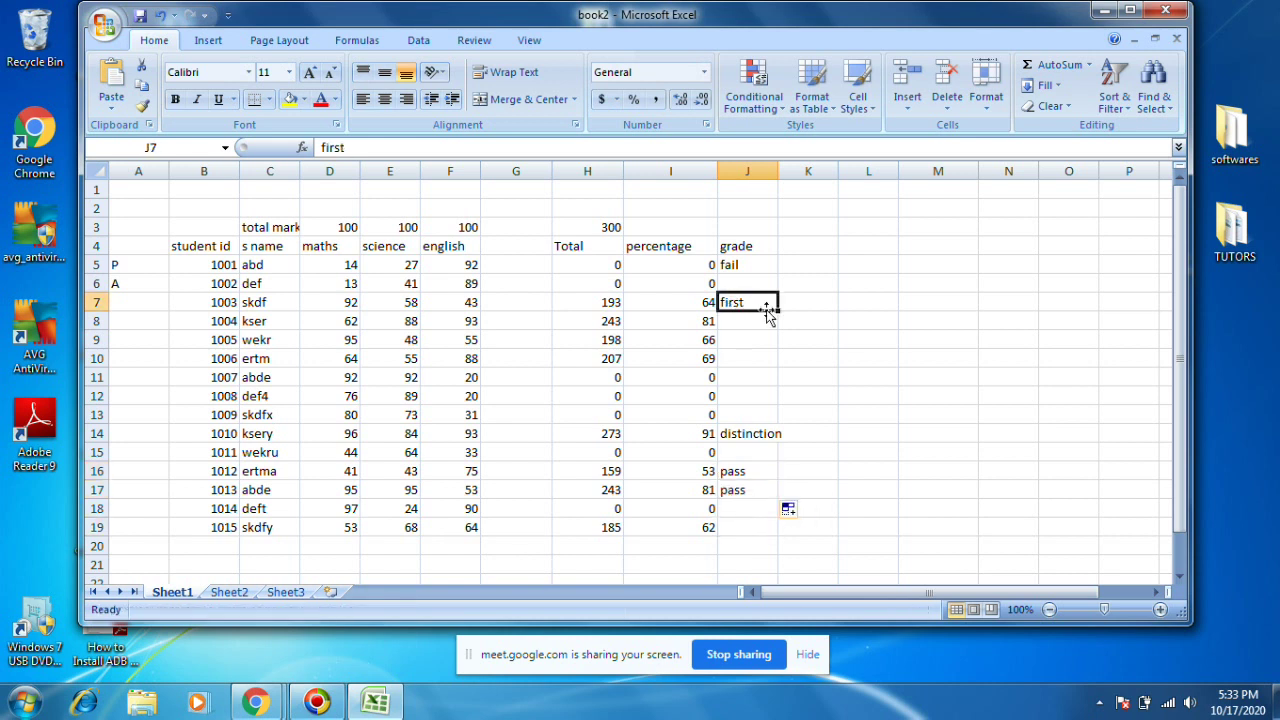
{"action": "left_click_drag", "start_coordinate": [777, 311], "coordinate": [772, 364]}
{"action": "left_click", "coordinate": [736, 527]}
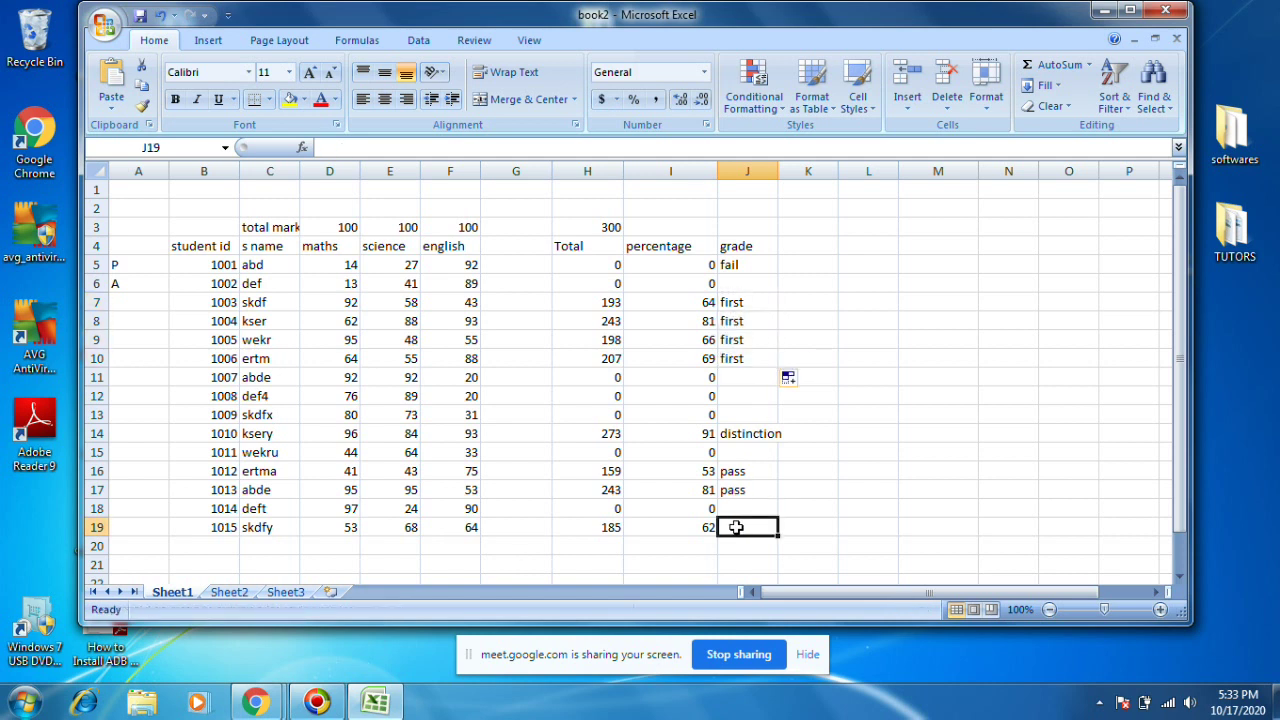
{"action": "type", "text": "f"}
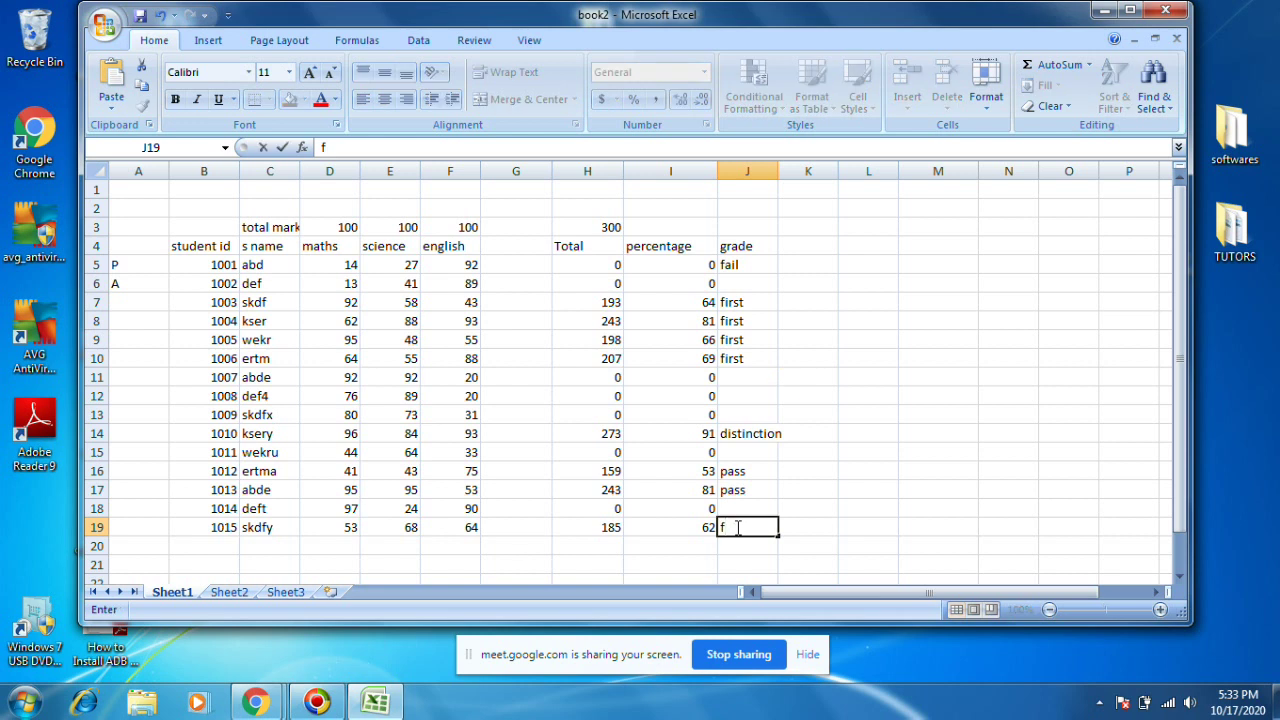
{"action": "type", "text": "irst"}
{"action": "key", "text": "Return"}
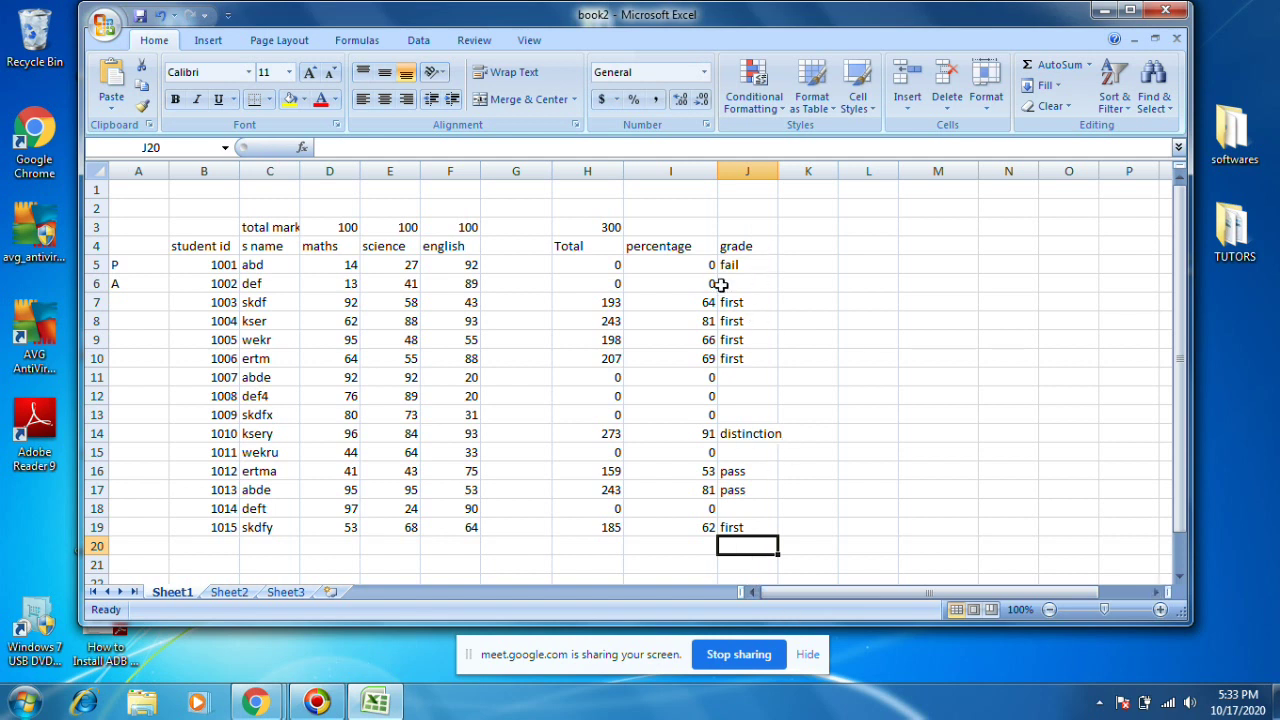
Clear the grades in J5:J19 and enter the formula =IF(I5=0,"fail",) in J5.
{"action": "left_click_drag", "start_coordinate": [743, 264], "coordinate": [765, 531]}
{"action": "key", "text": "Delete"}
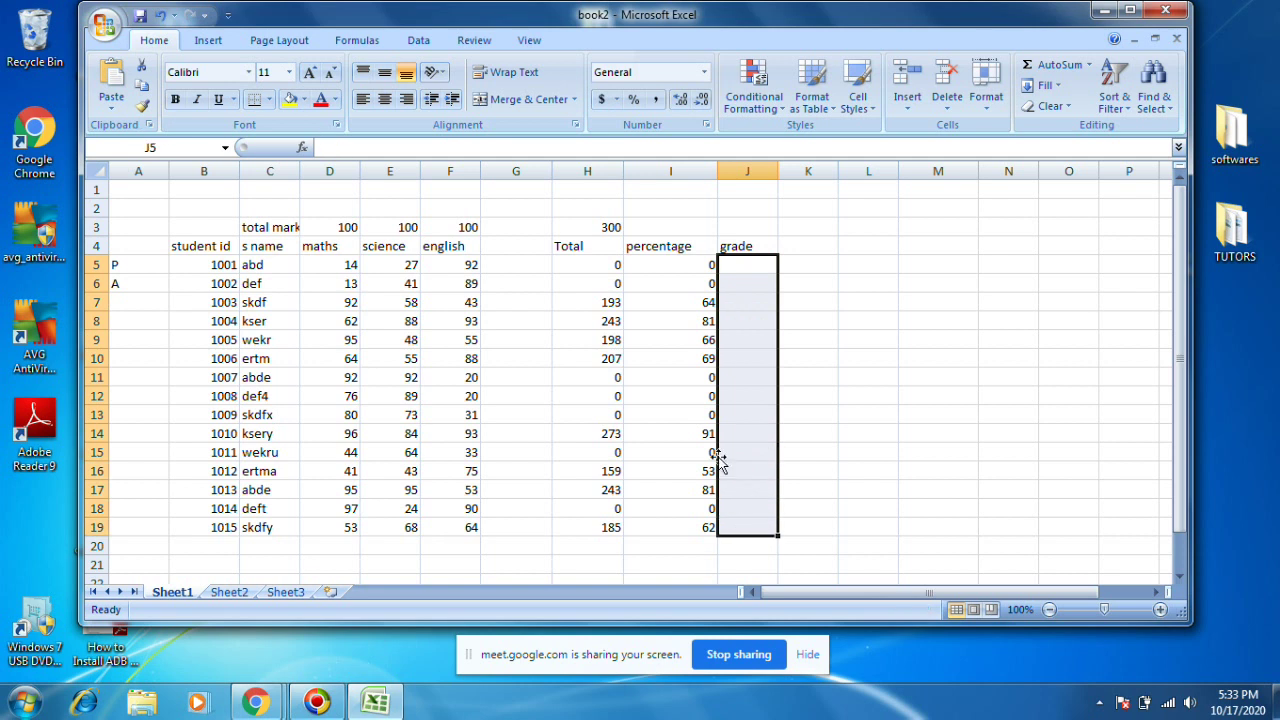
{"action": "left_click", "coordinate": [748, 268]}
{"action": "type", "text": "="}
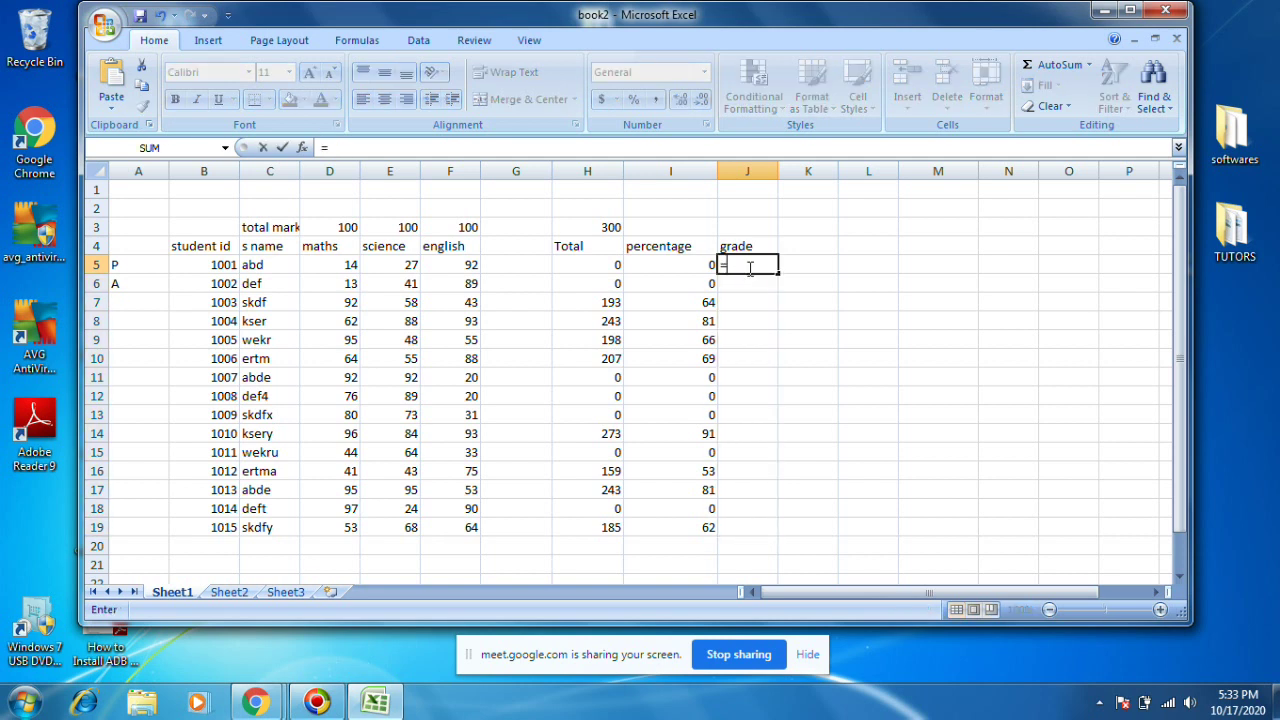
{"action": "type", "text": "if"}
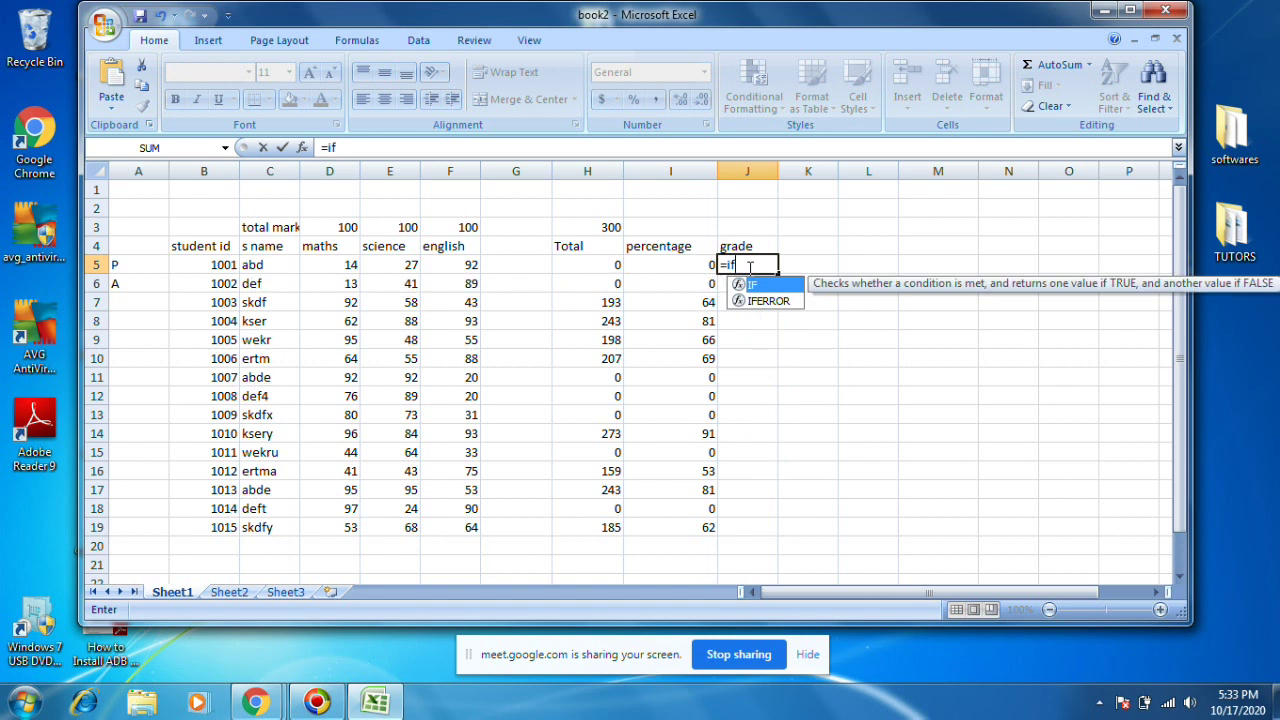
{"action": "type", "text": "("}
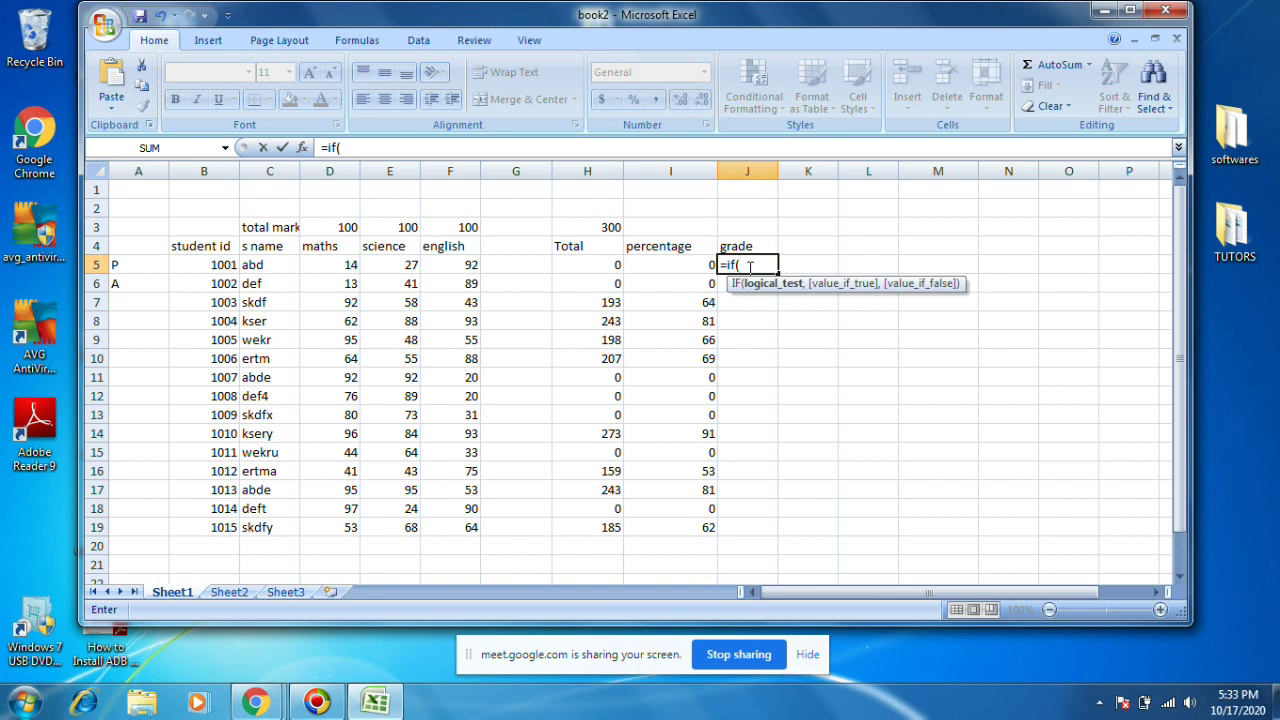
{"action": "left_click", "coordinate": [686, 262]}
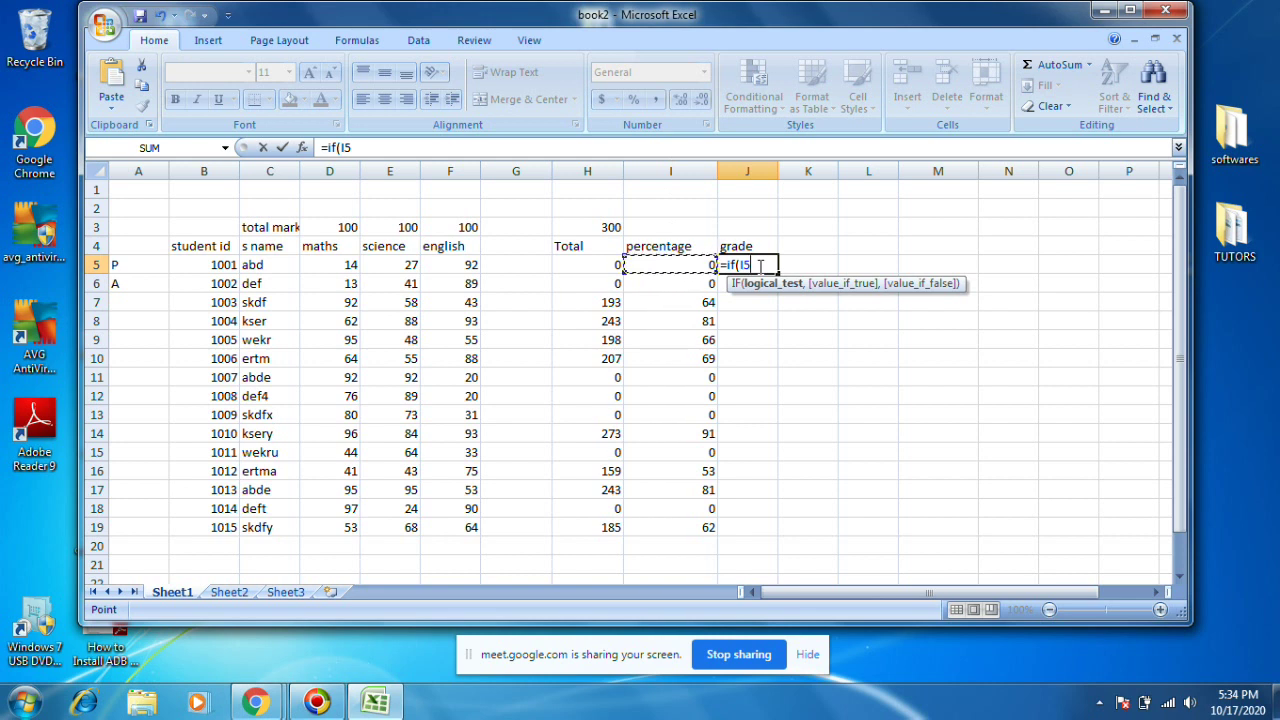
{"action": "type", "text": "=0,"}
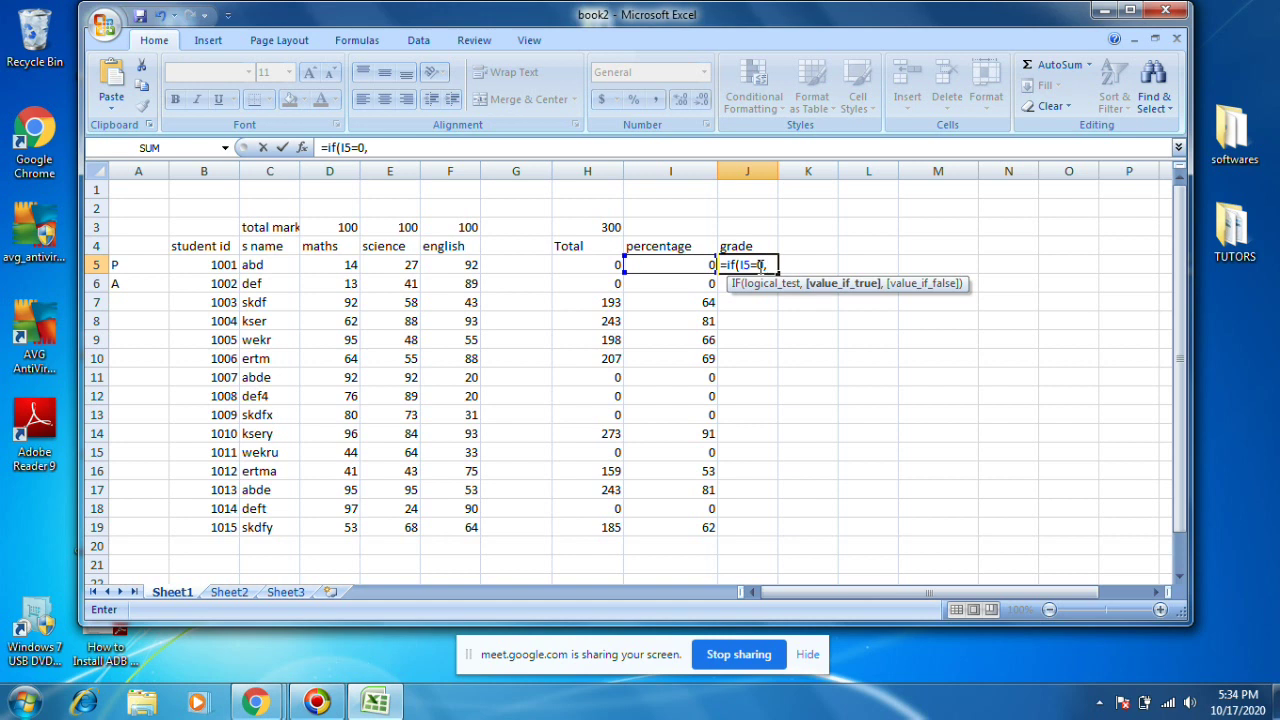
{"action": "type", "text": "\"fail\","}
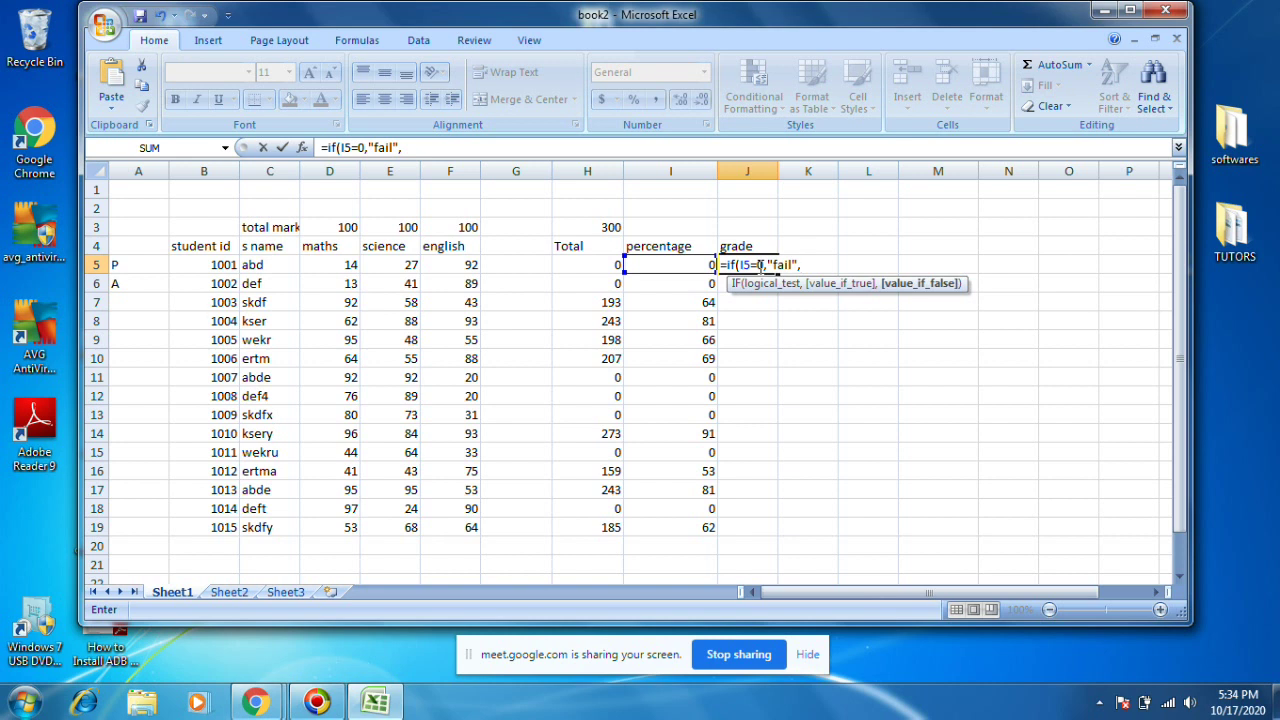
{"action": "left_click", "coordinate": [482, 147]}
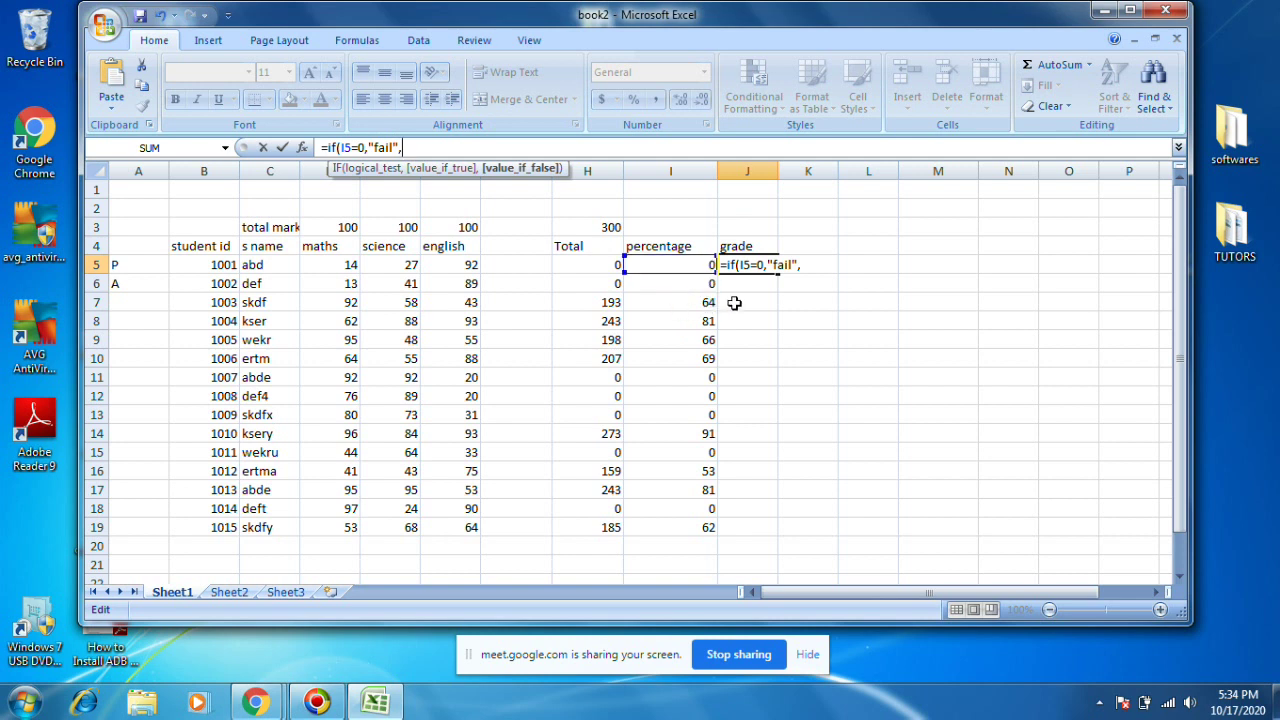
{"action": "left_click", "coordinate": [679, 263]}
{"action": "key", "text": "BackSpace"}
{"action": "key", "text": "BackSpace"}
{"action": "type", "text": ")"}
{"action": "left_click", "coordinate": [679, 263]}
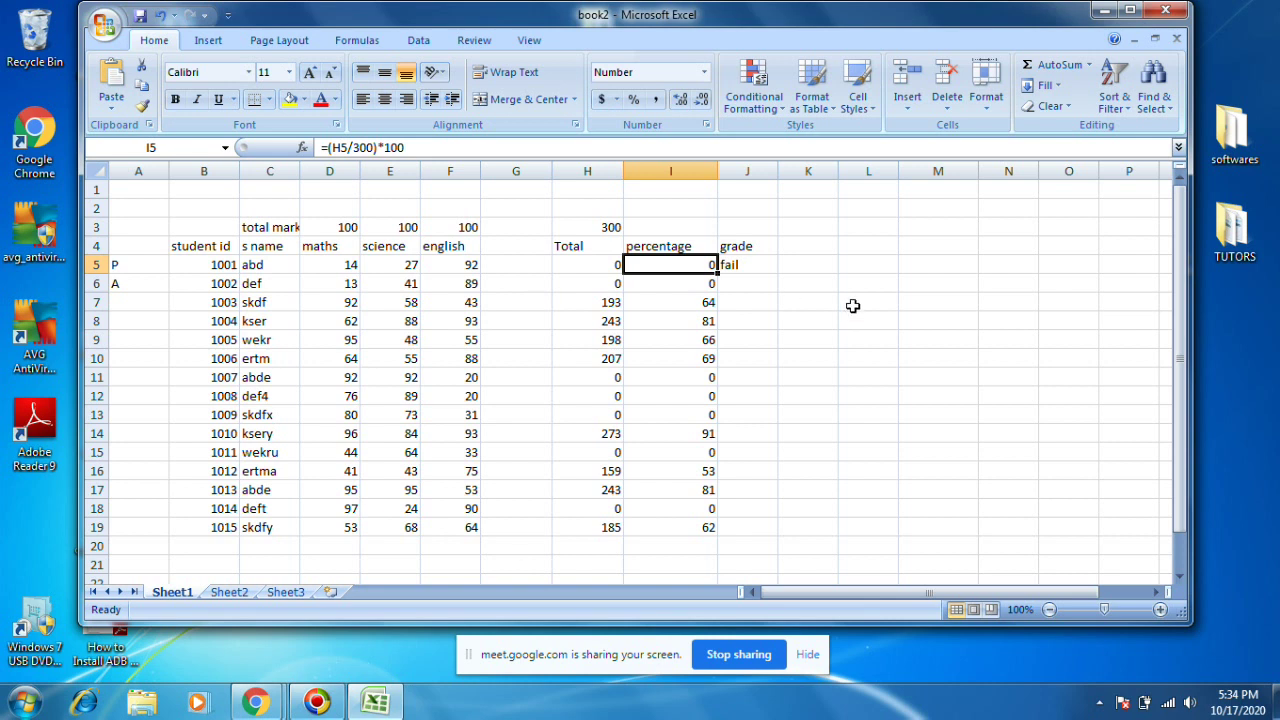
Nest IF(I5<60,"pass",) as the value-if-false argument of the grade formula in J5.
{"action": "left_click", "coordinate": [766, 264]}
{"action": "left_click", "coordinate": [404, 147]}
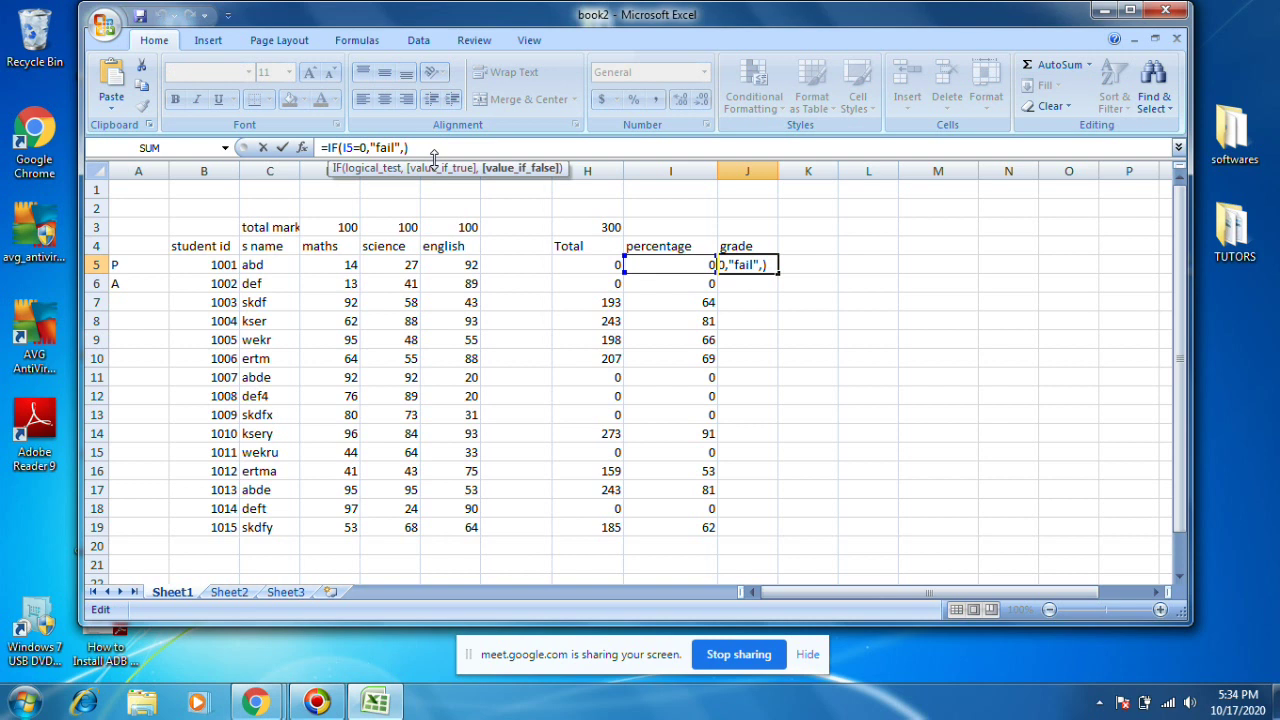
{"action": "type", "text": "if()"}
{"action": "key", "text": "Left"}
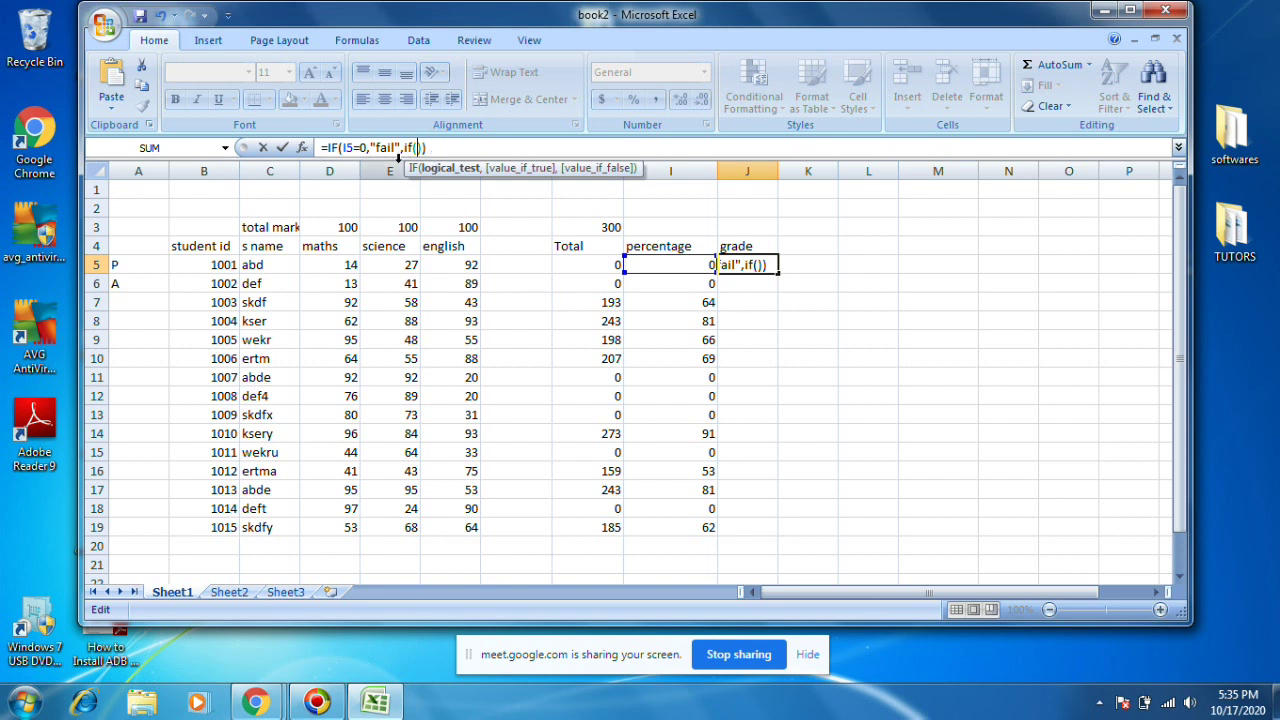
{"action": "left_click", "coordinate": [649, 265]}
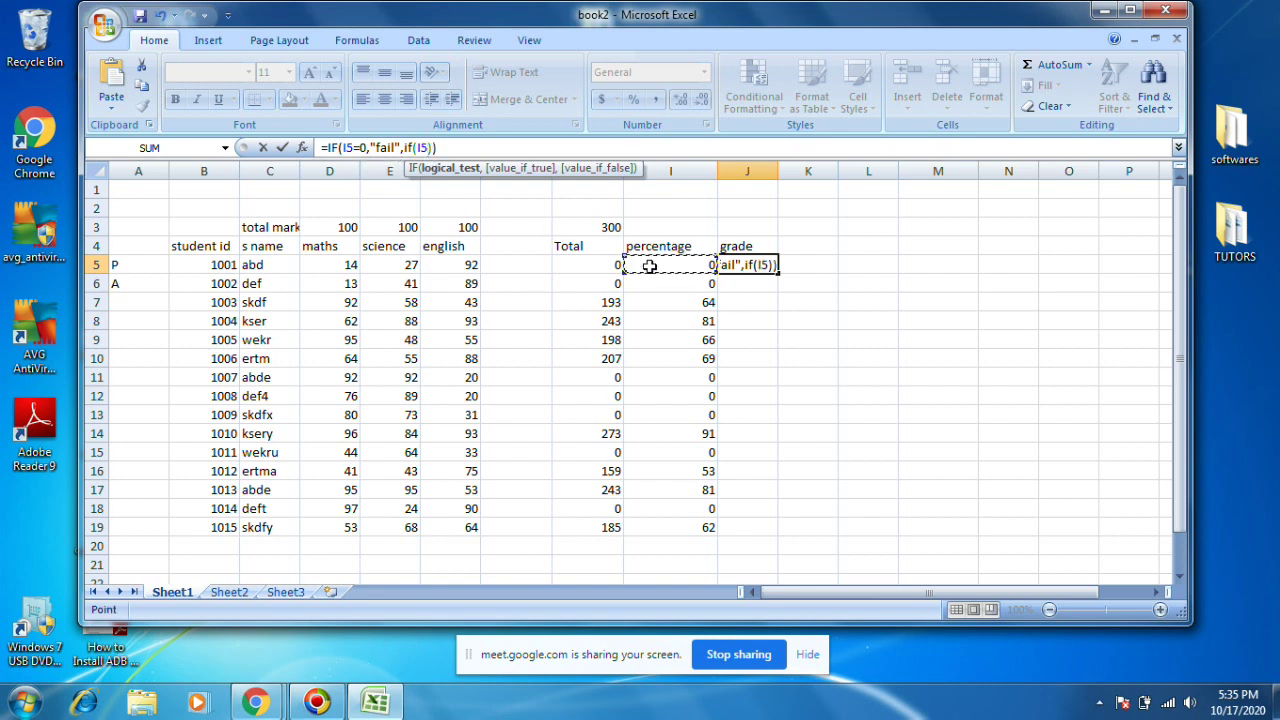
{"action": "type", "text": "<60,"}
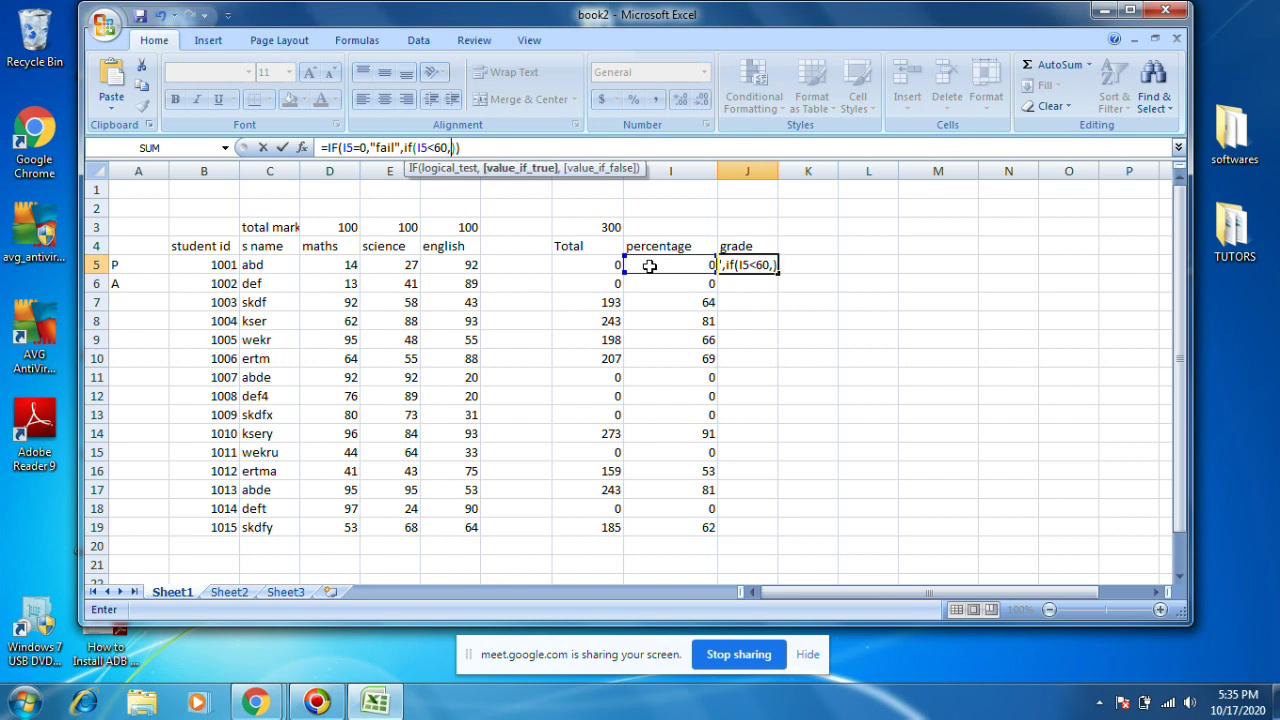
{"action": "type", "text": "\""}
{"action": "left_click", "coordinate": [649, 265]}
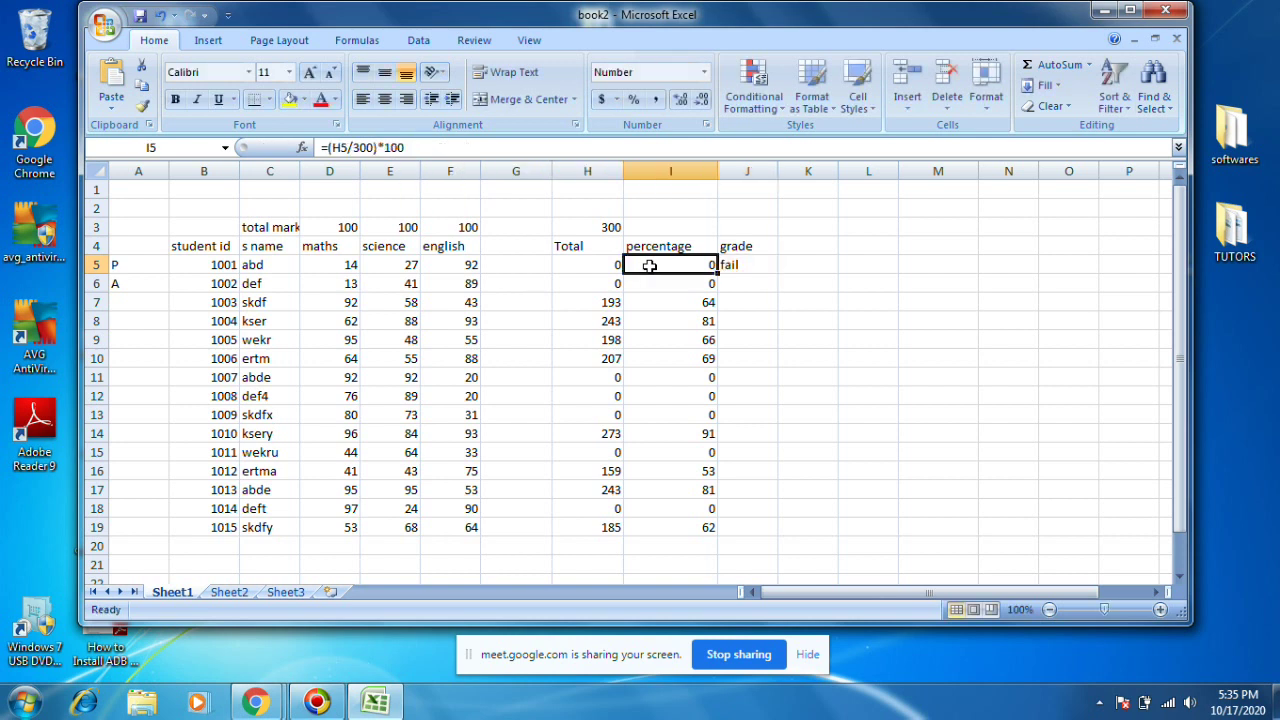
{"action": "left_click", "coordinate": [766, 266]}
{"action": "left_click", "coordinate": [472, 148]}
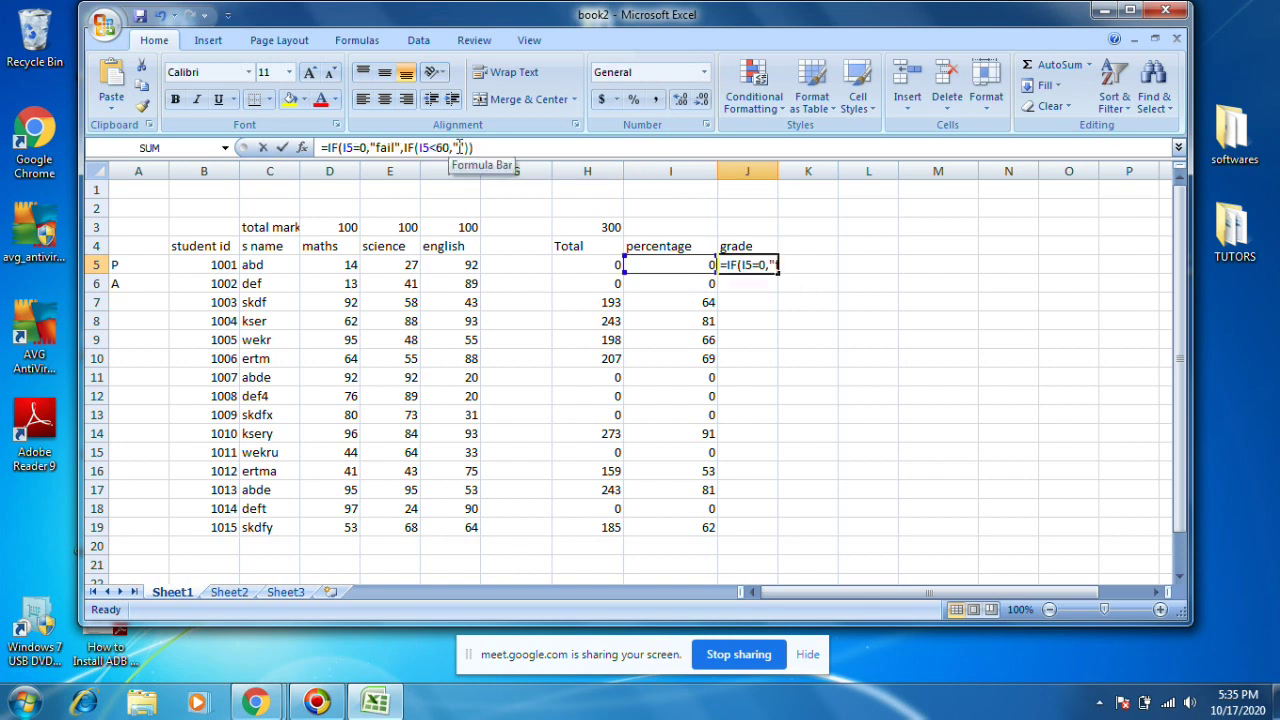
{"action": "type", "text": "pass"}
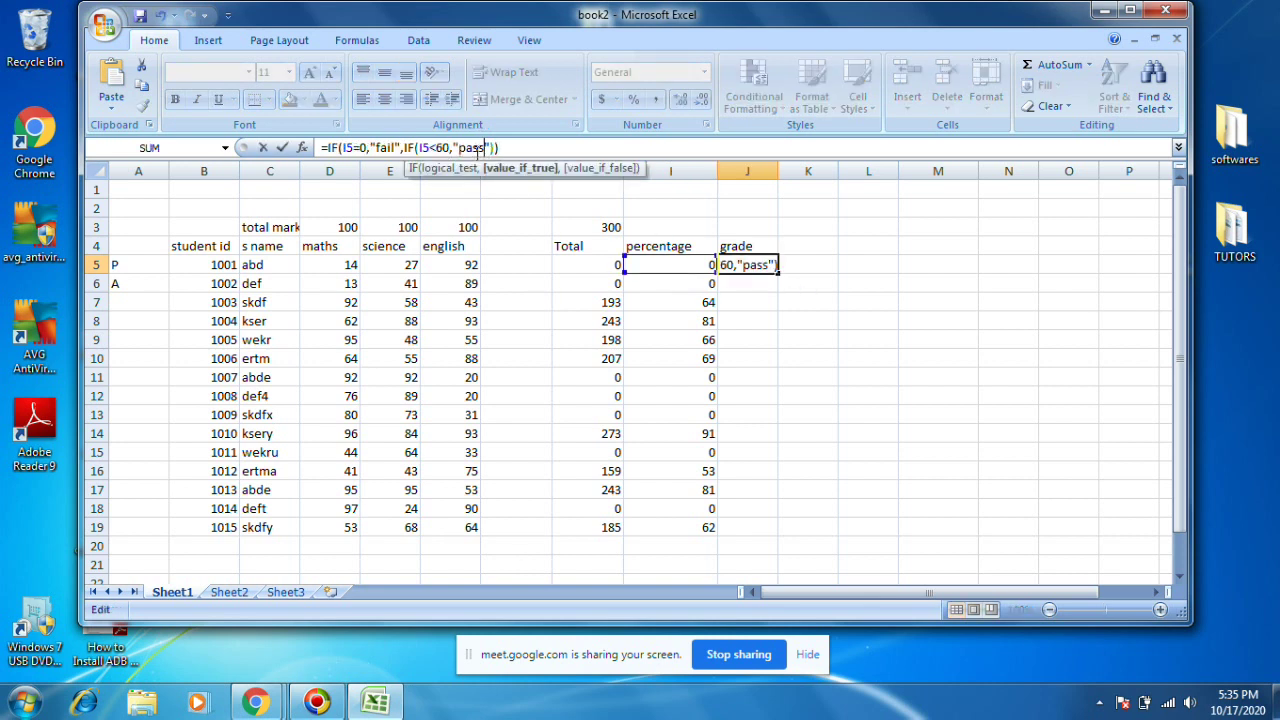
{"action": "key", "text": "Right"}
{"action": "type", "text": ","}
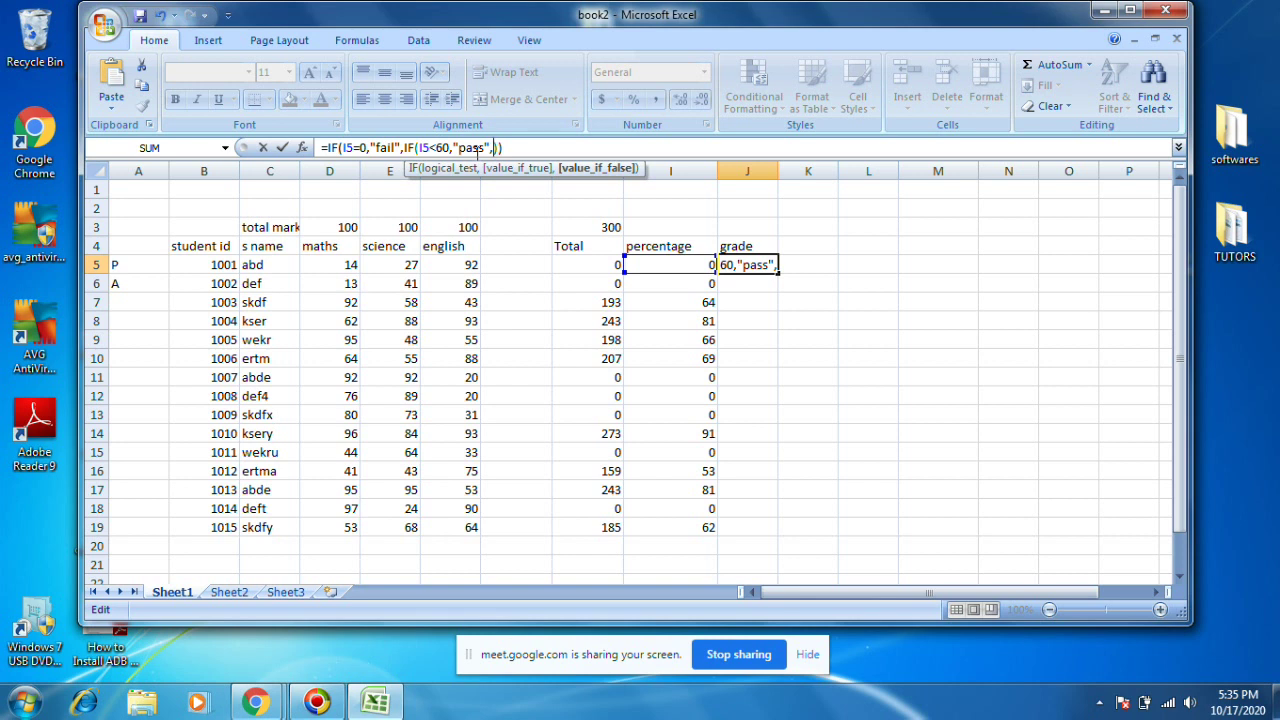
Complete the grade formula in J5 by nesting IF(I5<90,"first","distinction") after "pass".
{"action": "type", "text": "if"}
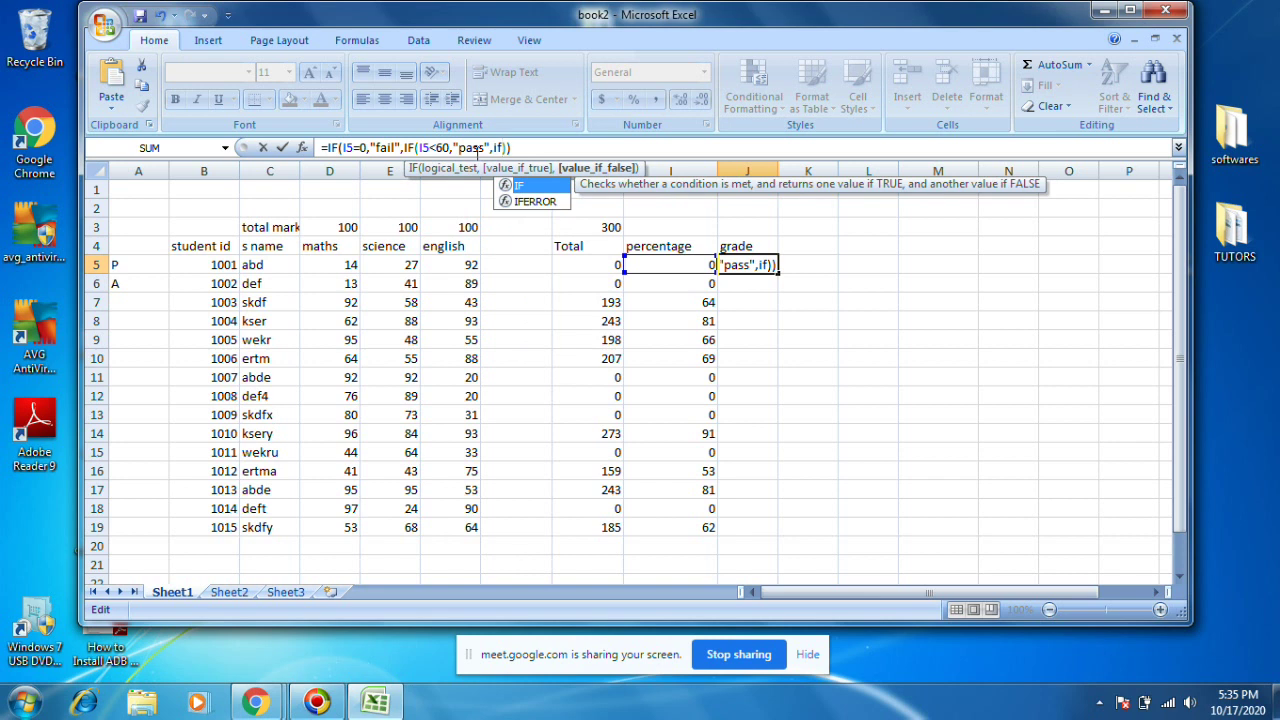
{"action": "type", "text": "()"}
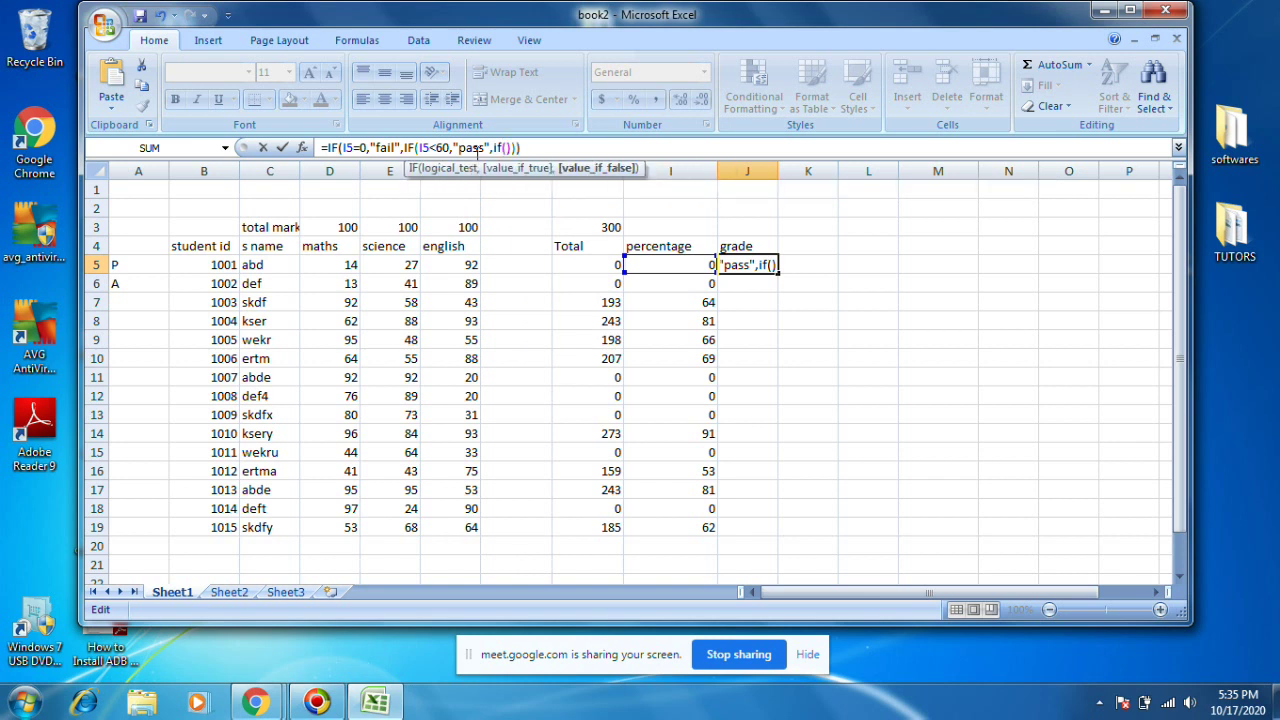
{"action": "type", "text": ")"}
{"action": "key", "text": "Left"}
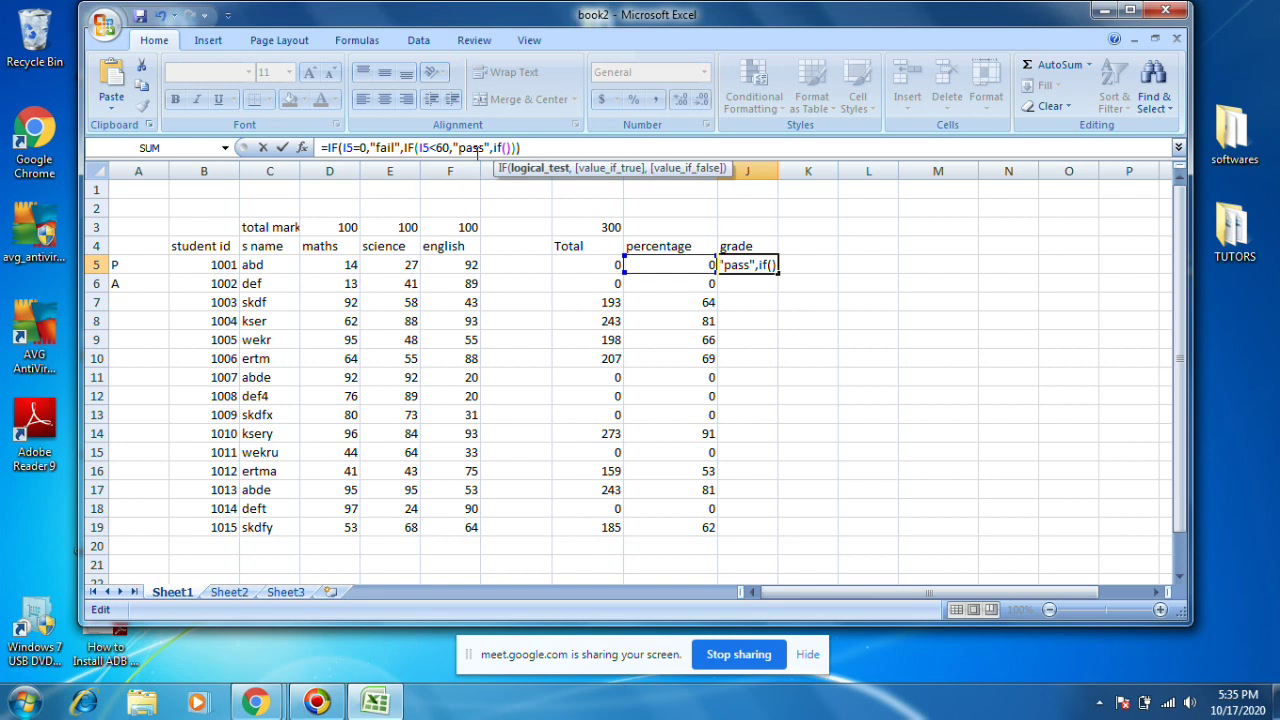
{"action": "type", "text": "i"}
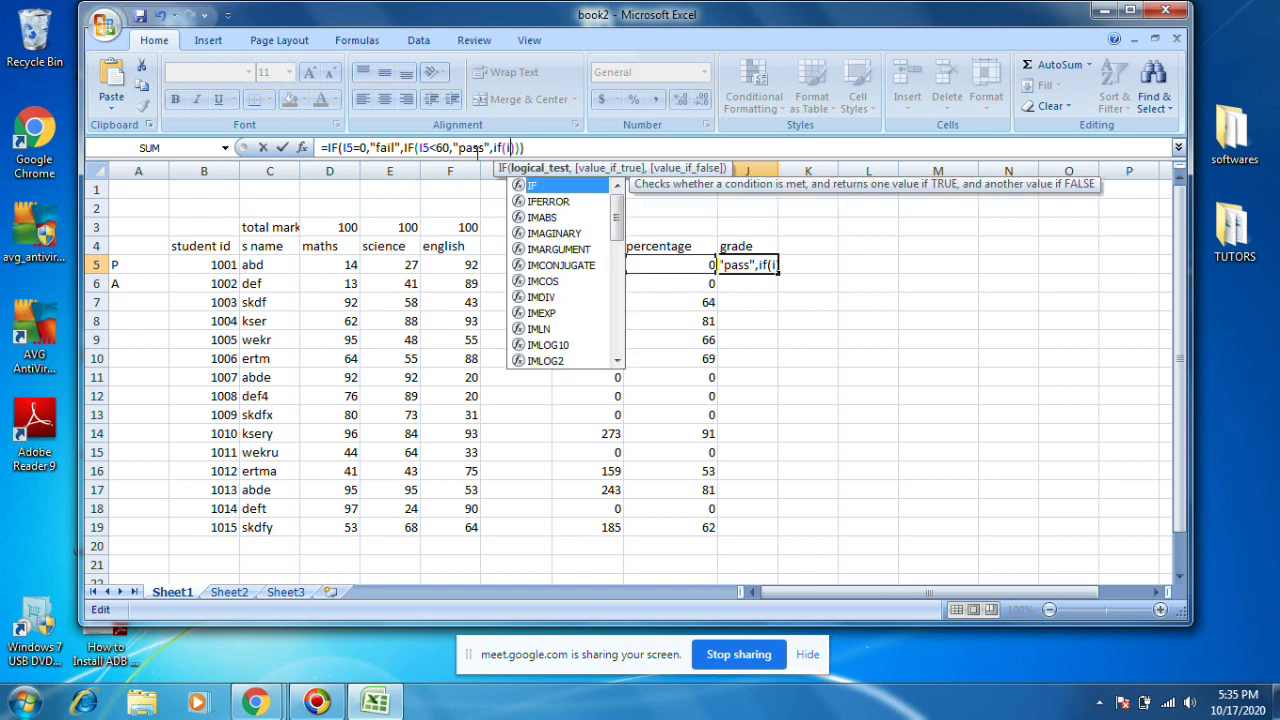
{"action": "key", "text": "BackSpace"}
{"action": "type", "text": "I5"}
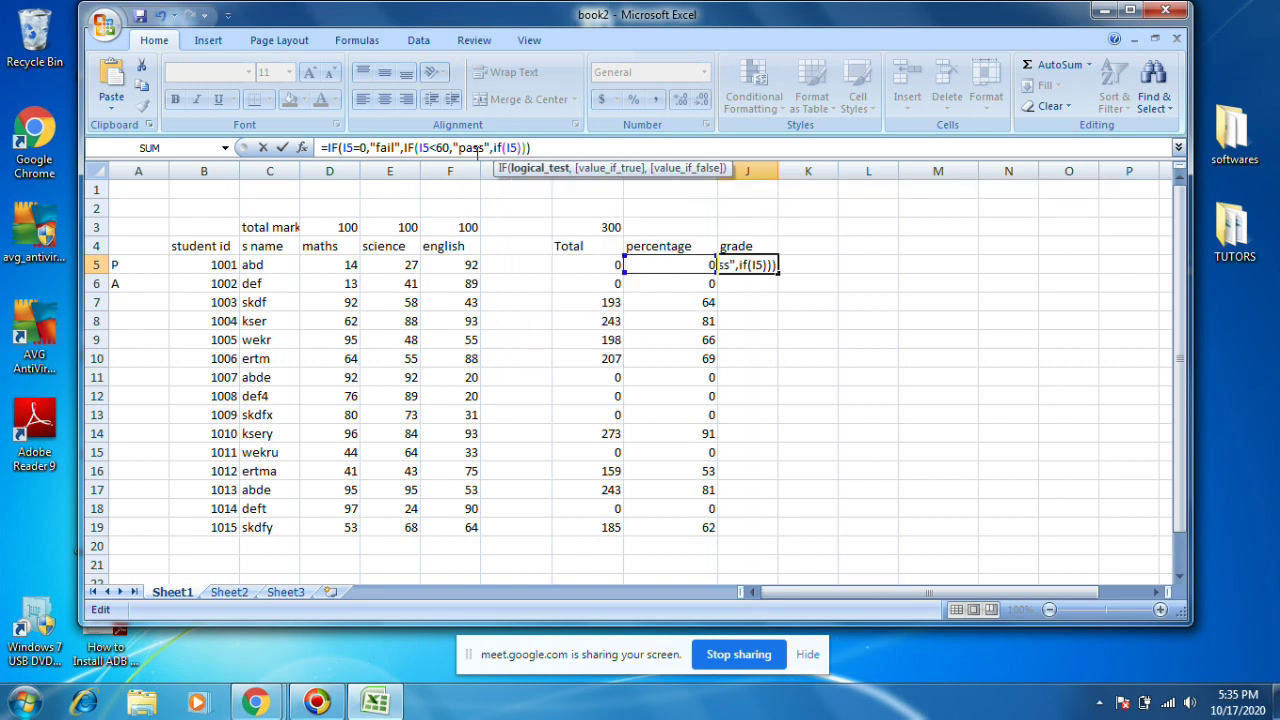
{"action": "type", "text": "<90,"}
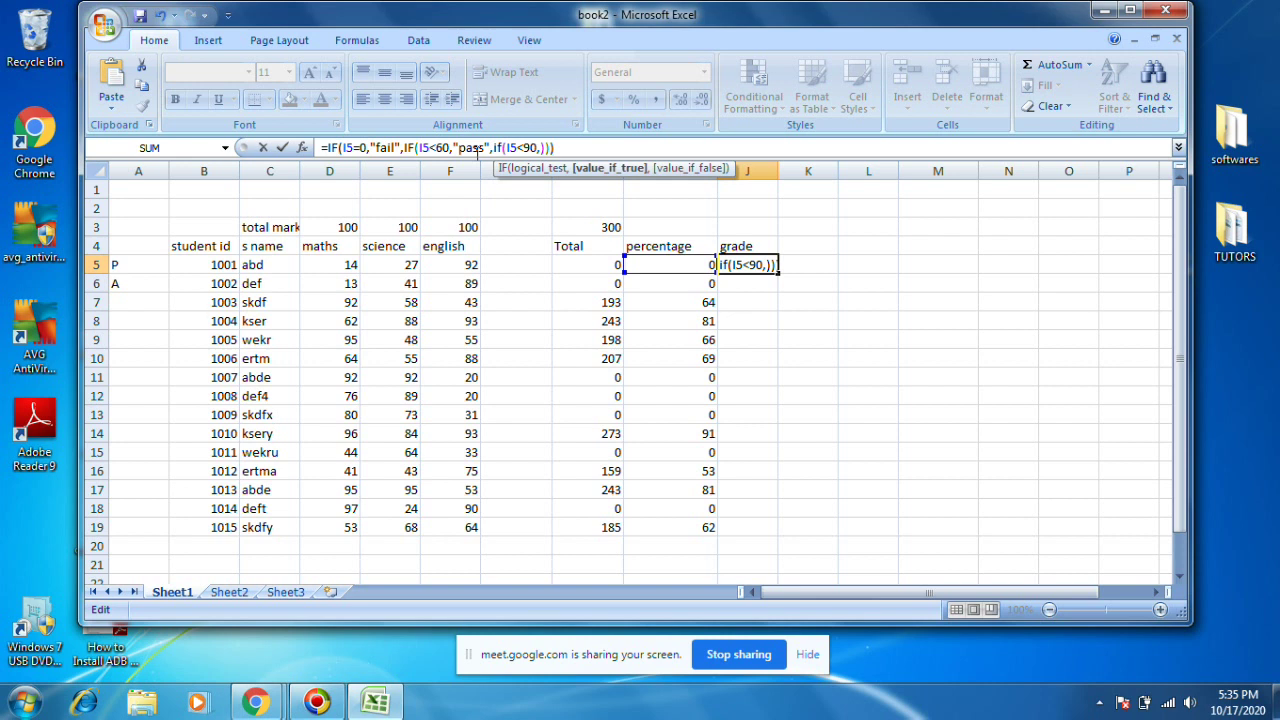
{"action": "type", "text": "\"first\""}
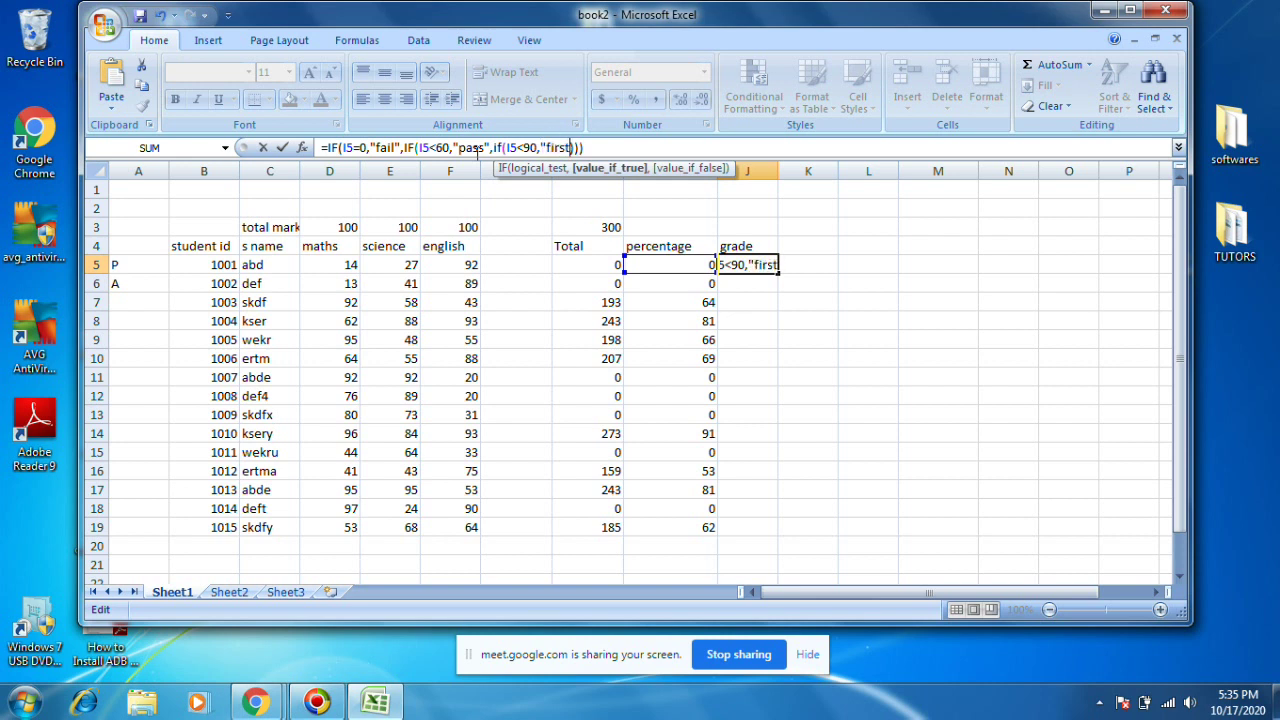
{"action": "type", "text": "\","}
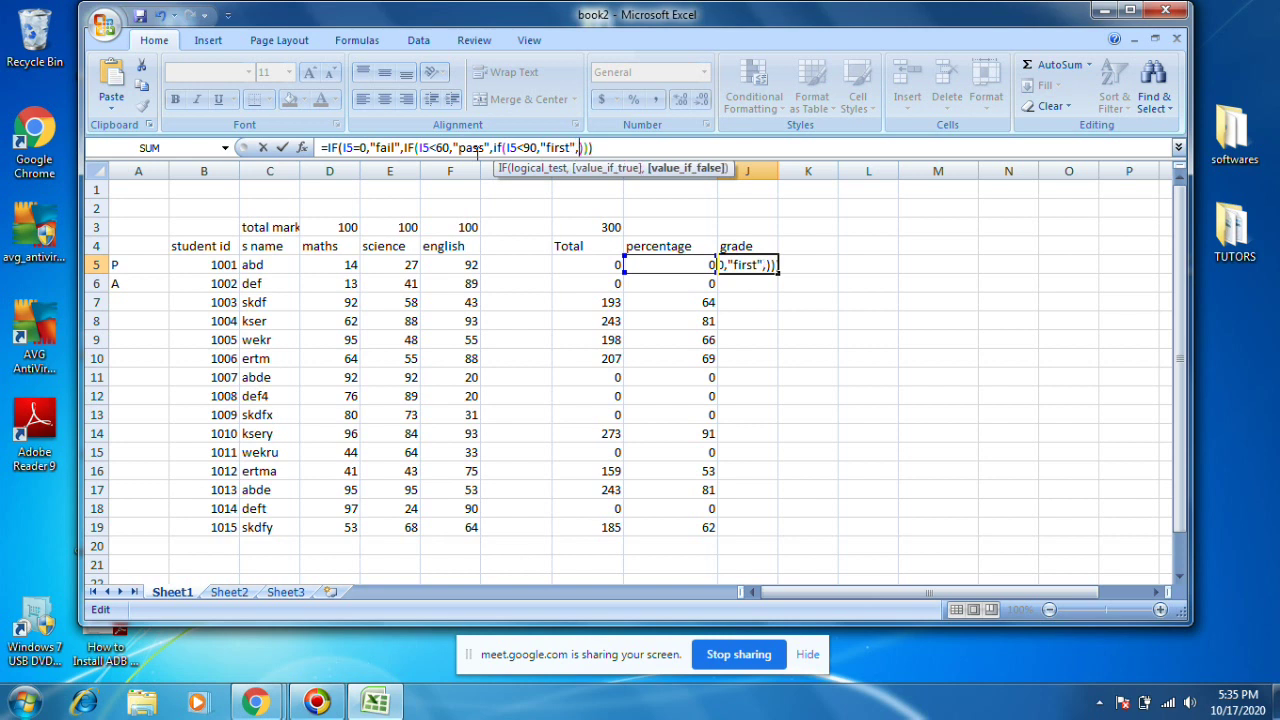
{"action": "type", "text": "\"dis\""}
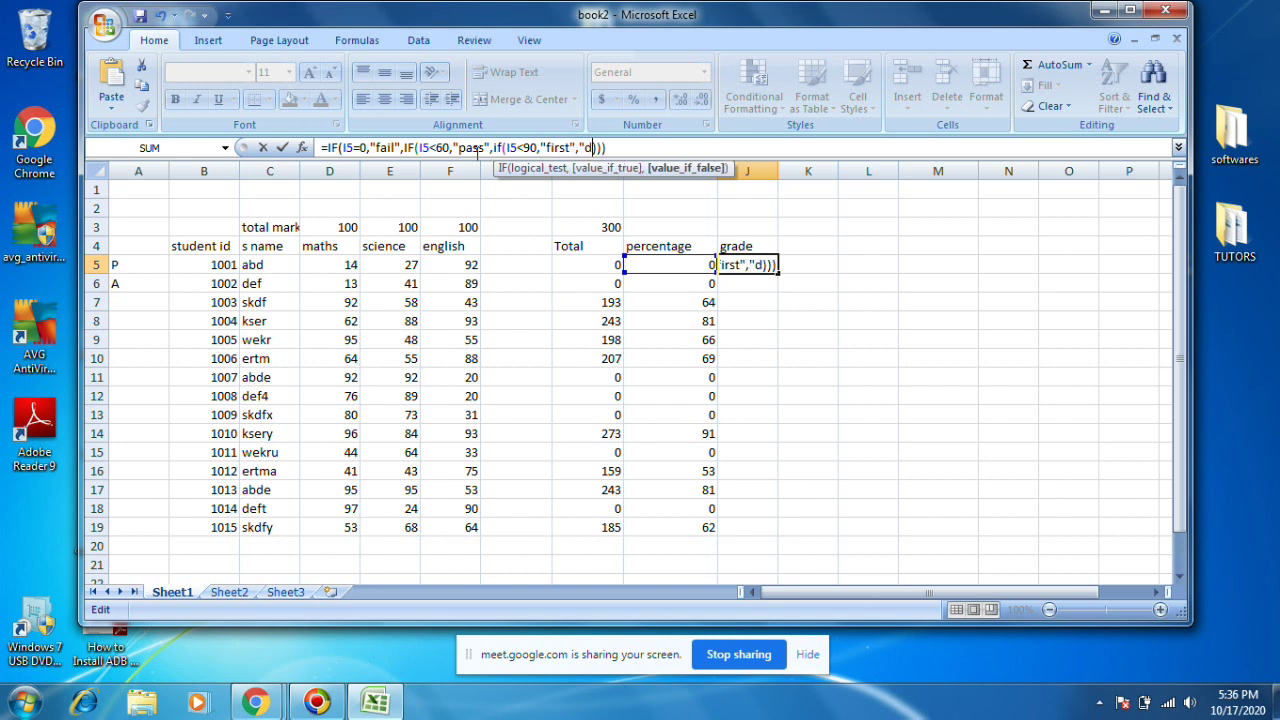
{"action": "type", "text": "tinction"}
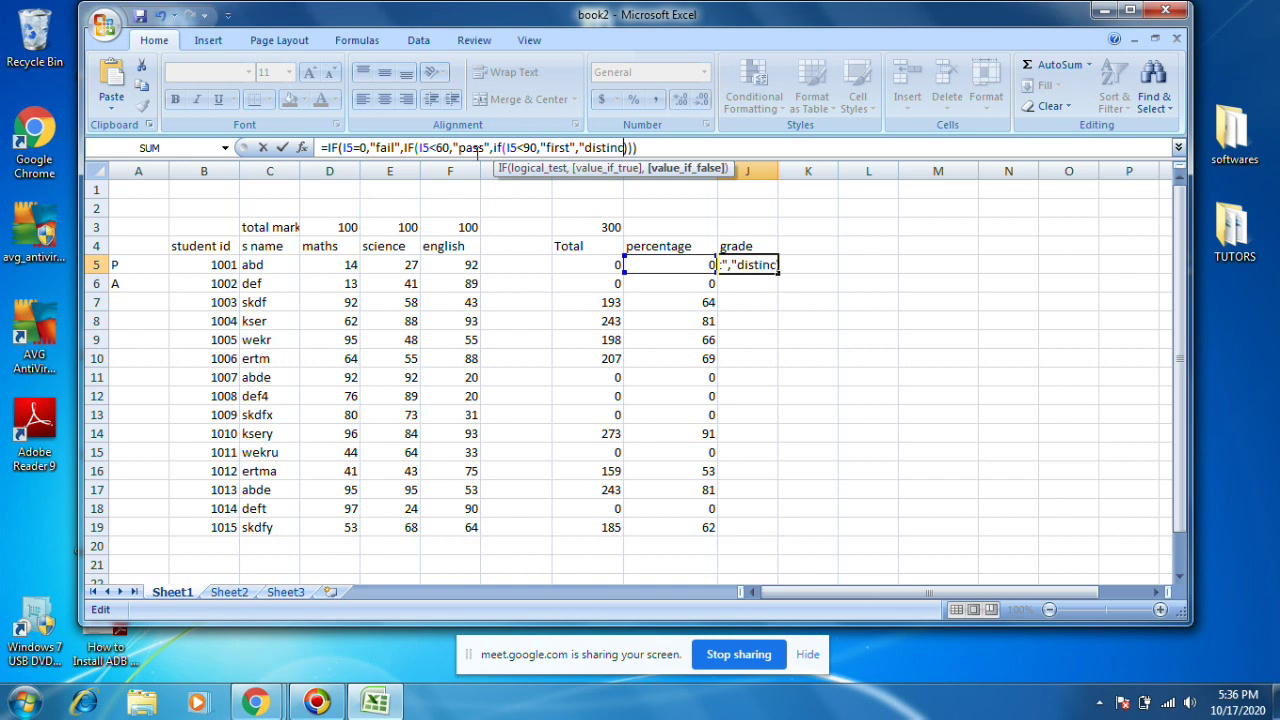
{"action": "type", "text": "\""}
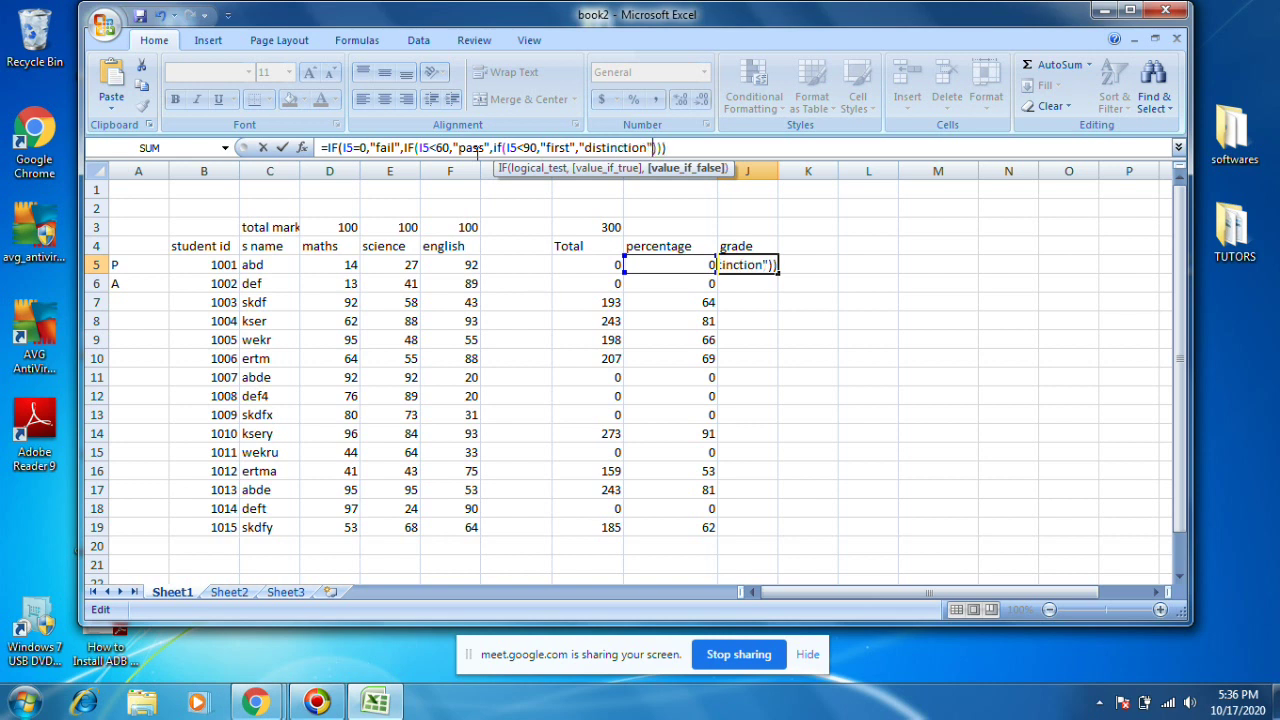
{"action": "key", "text": "Return"}
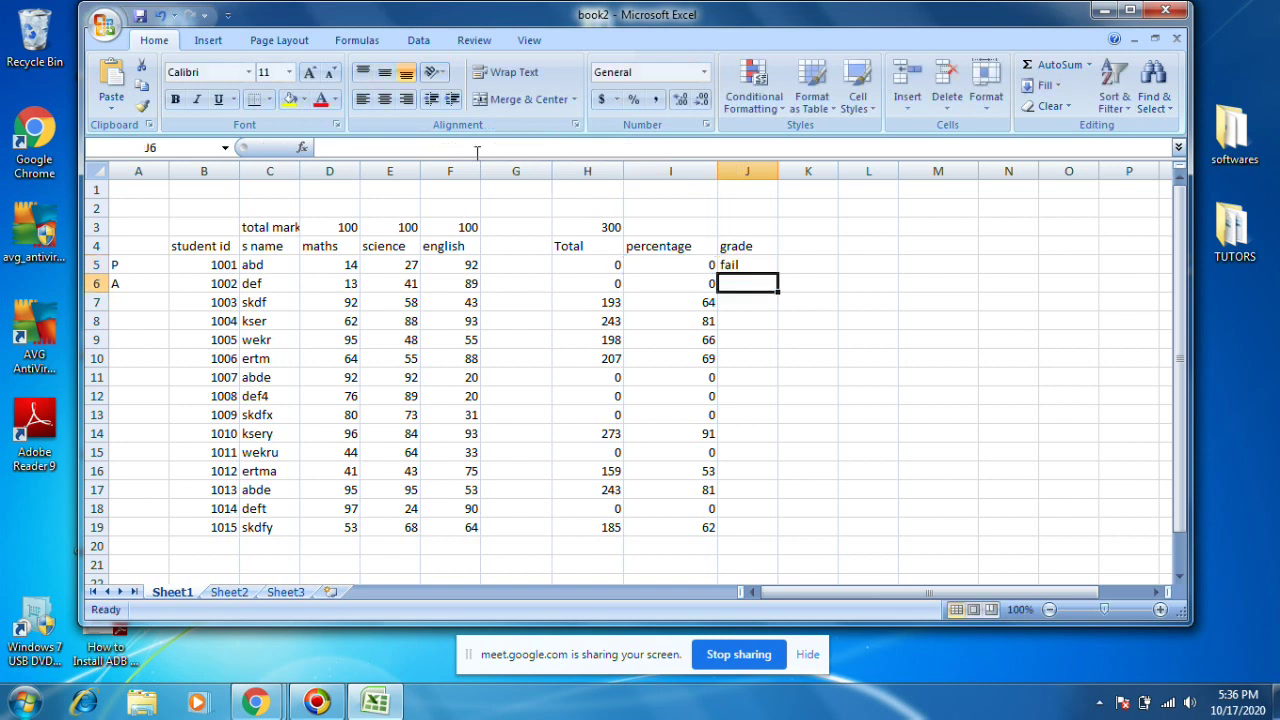
Examine the logical test, value-if-true and value-if-false arguments of each nested IF in the J5 grade formula.
{"action": "left_click", "coordinate": [748, 263]}
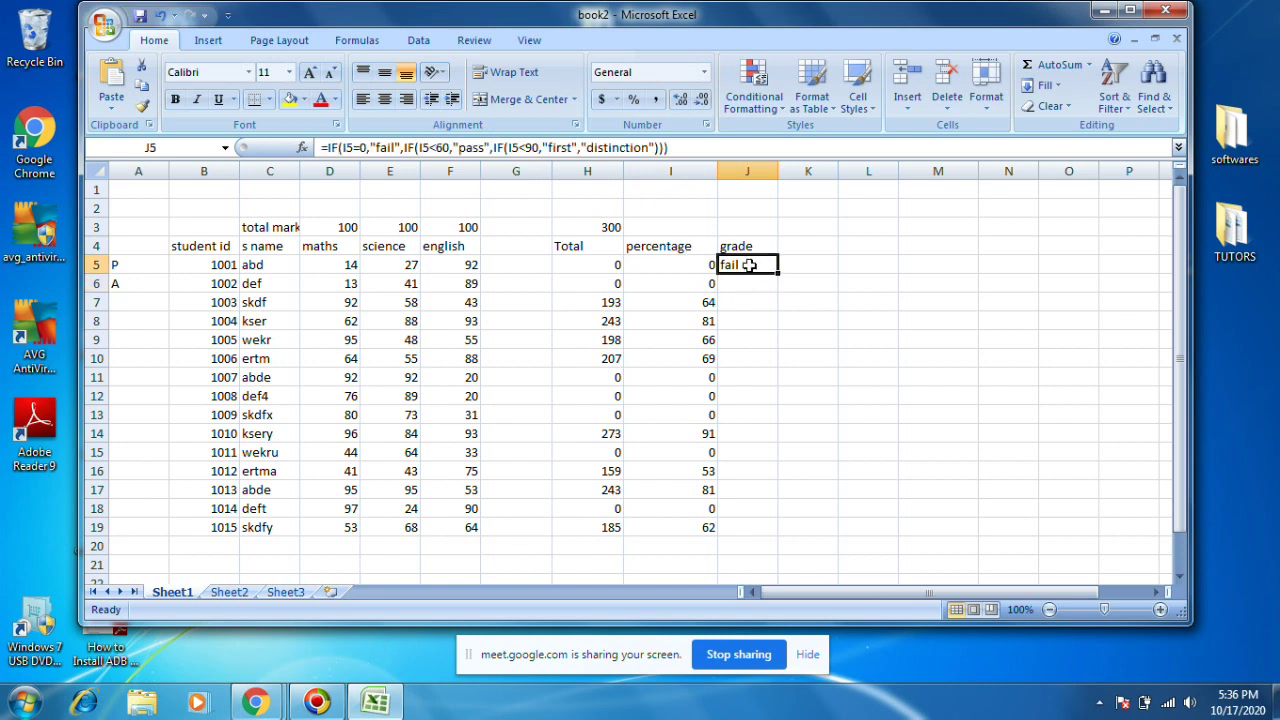
{"action": "left_click", "coordinate": [350, 147]}
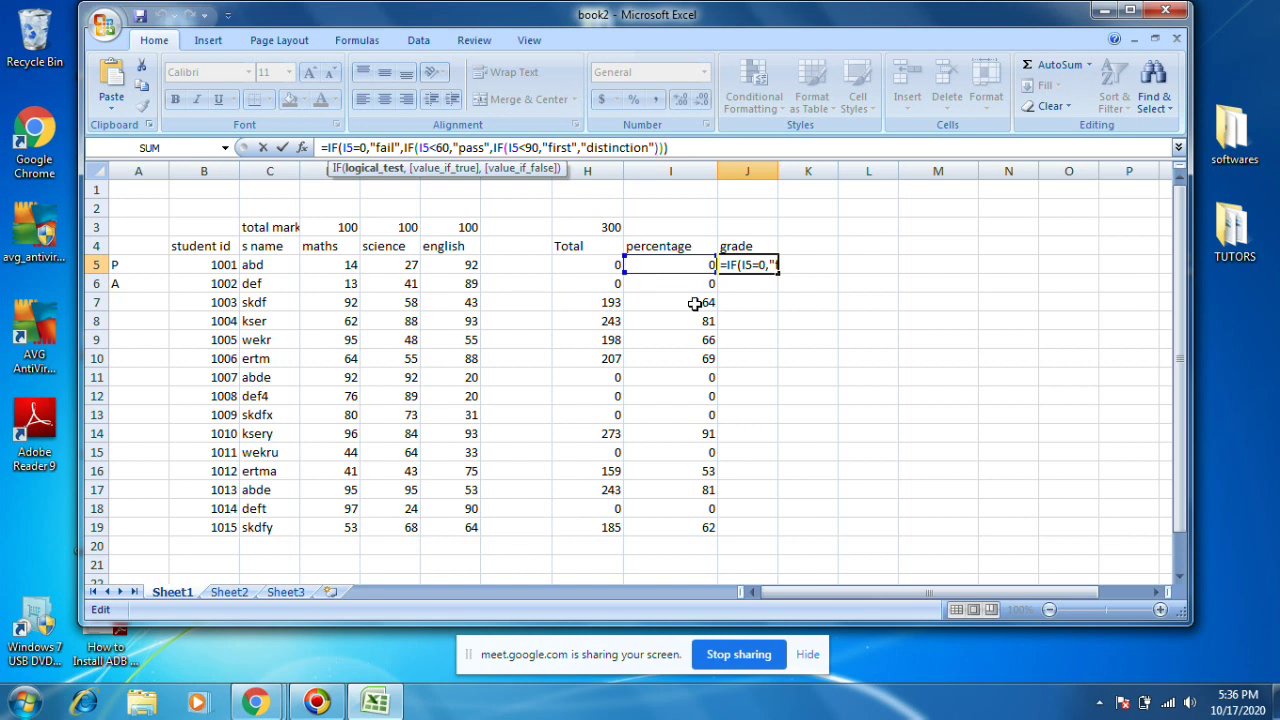
{"action": "left_click", "coordinate": [421, 147]}
{"action": "left_click", "coordinate": [442, 170]}
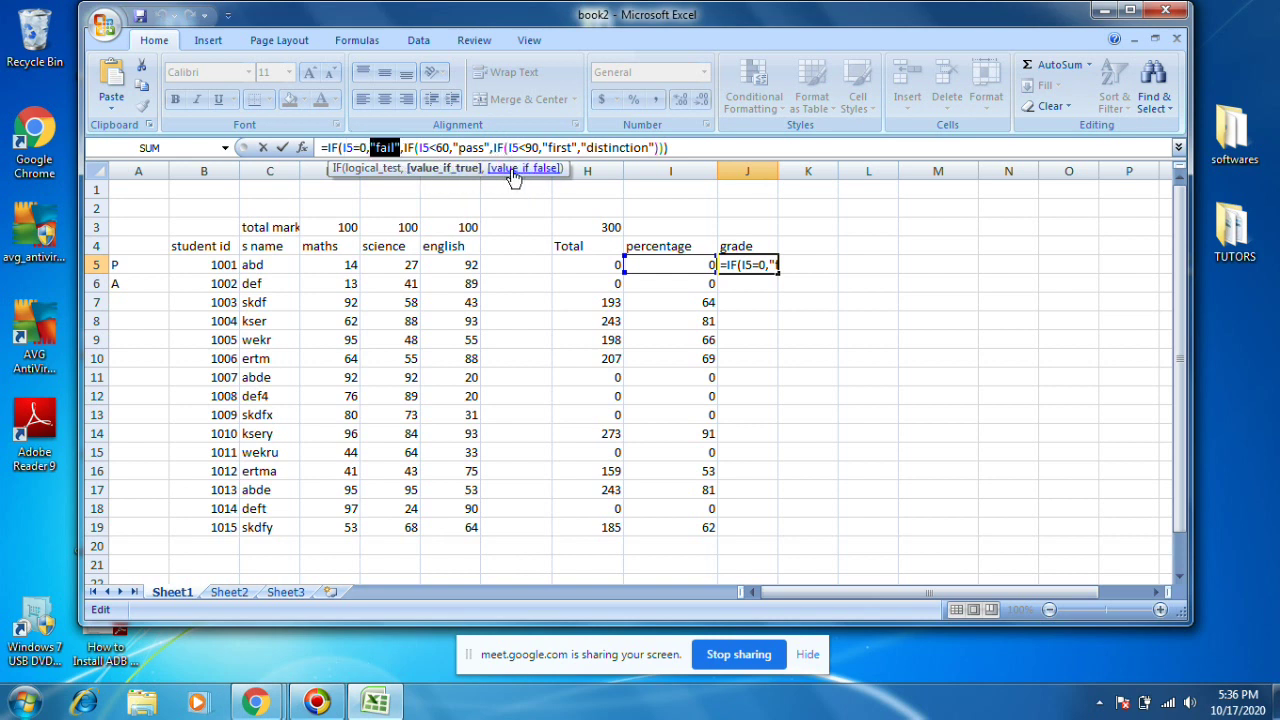
{"action": "left_click", "coordinate": [492, 170]}
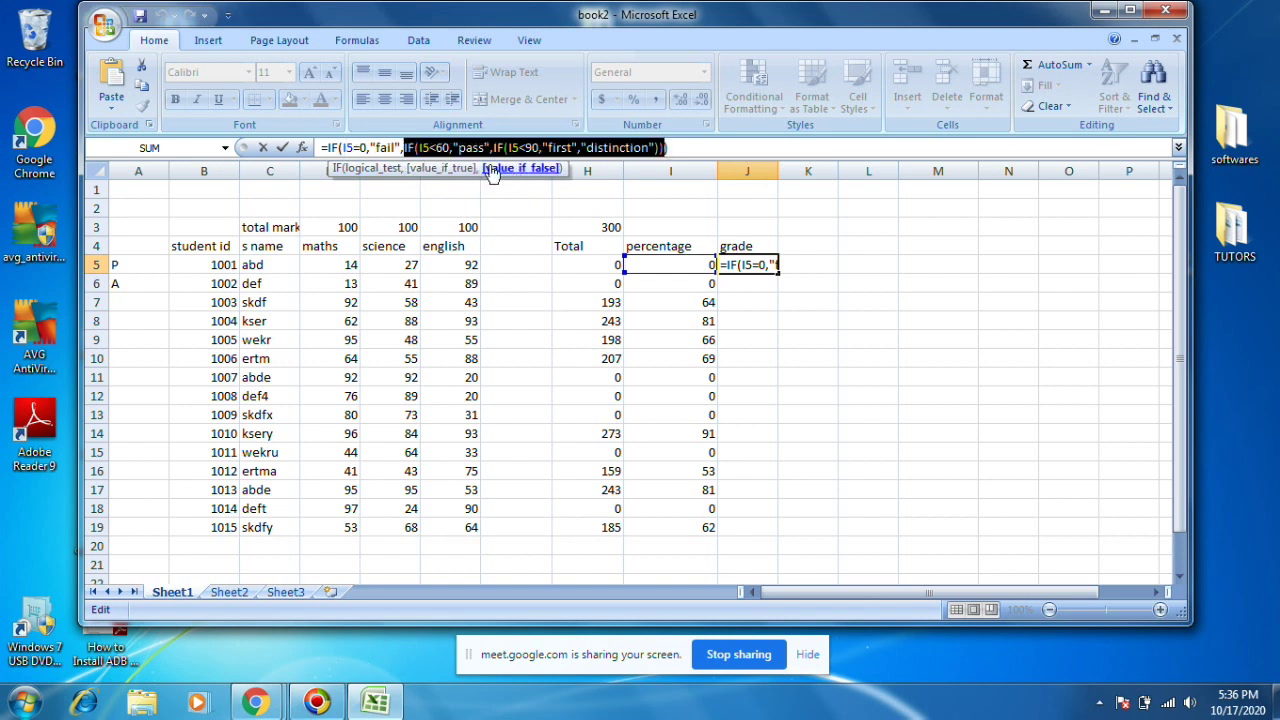
{"action": "left_click", "coordinate": [444, 152]}
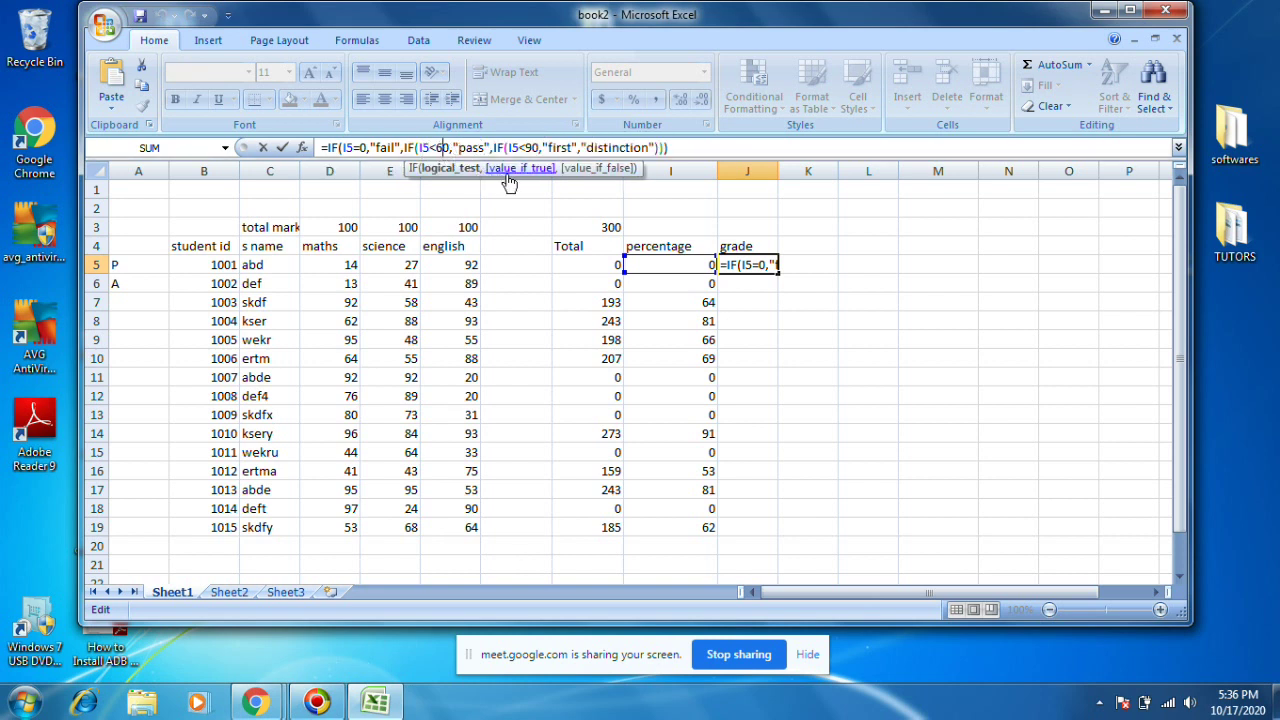
{"action": "left_click", "coordinate": [508, 177]}
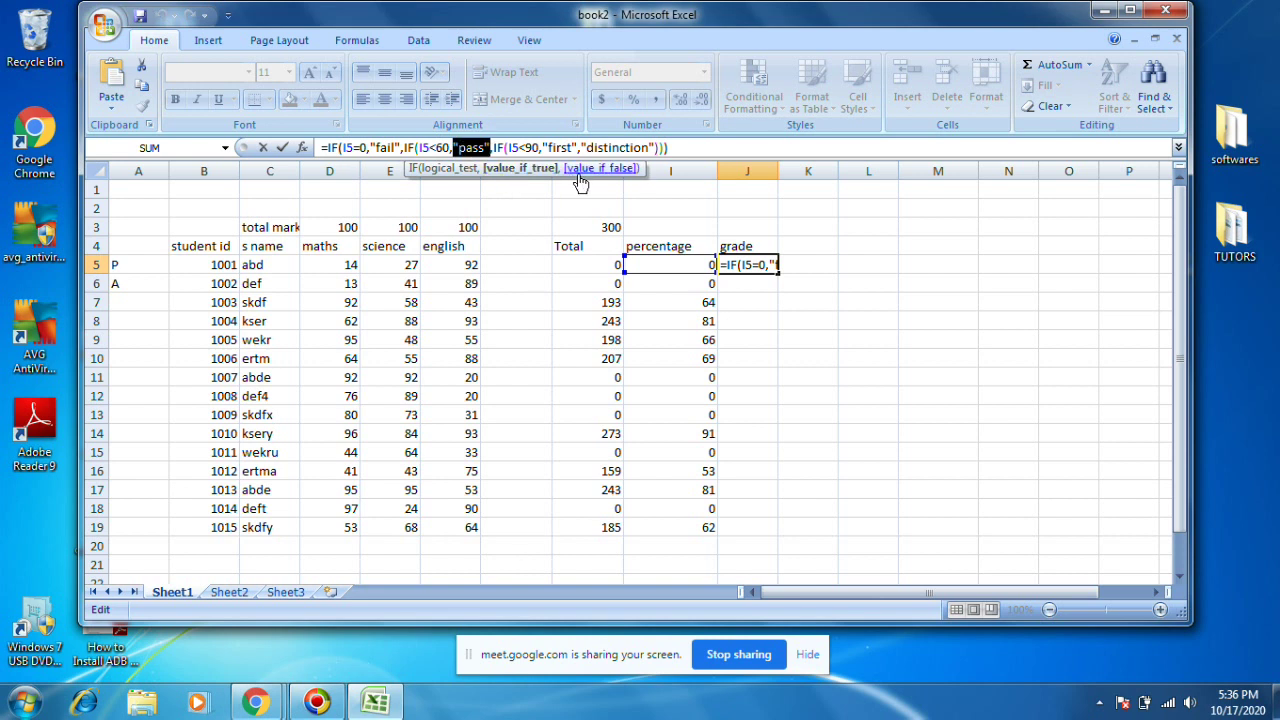
{"action": "left_click", "coordinate": [585, 172]}
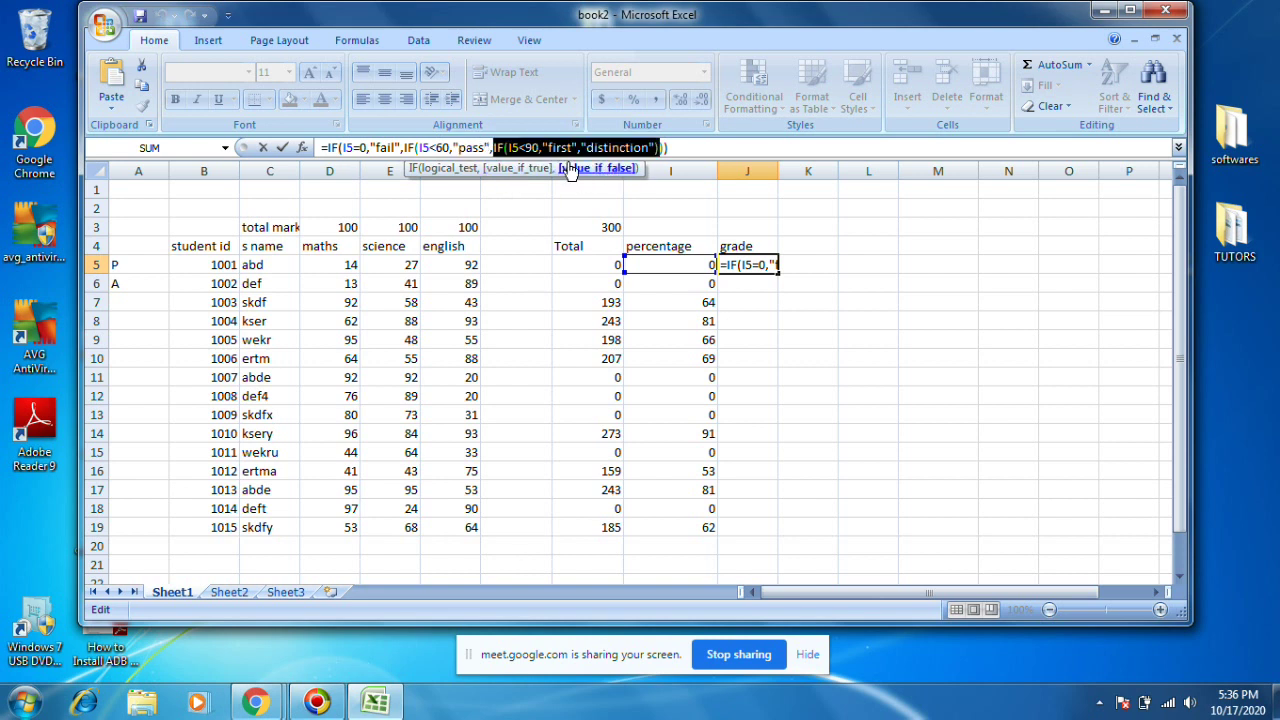
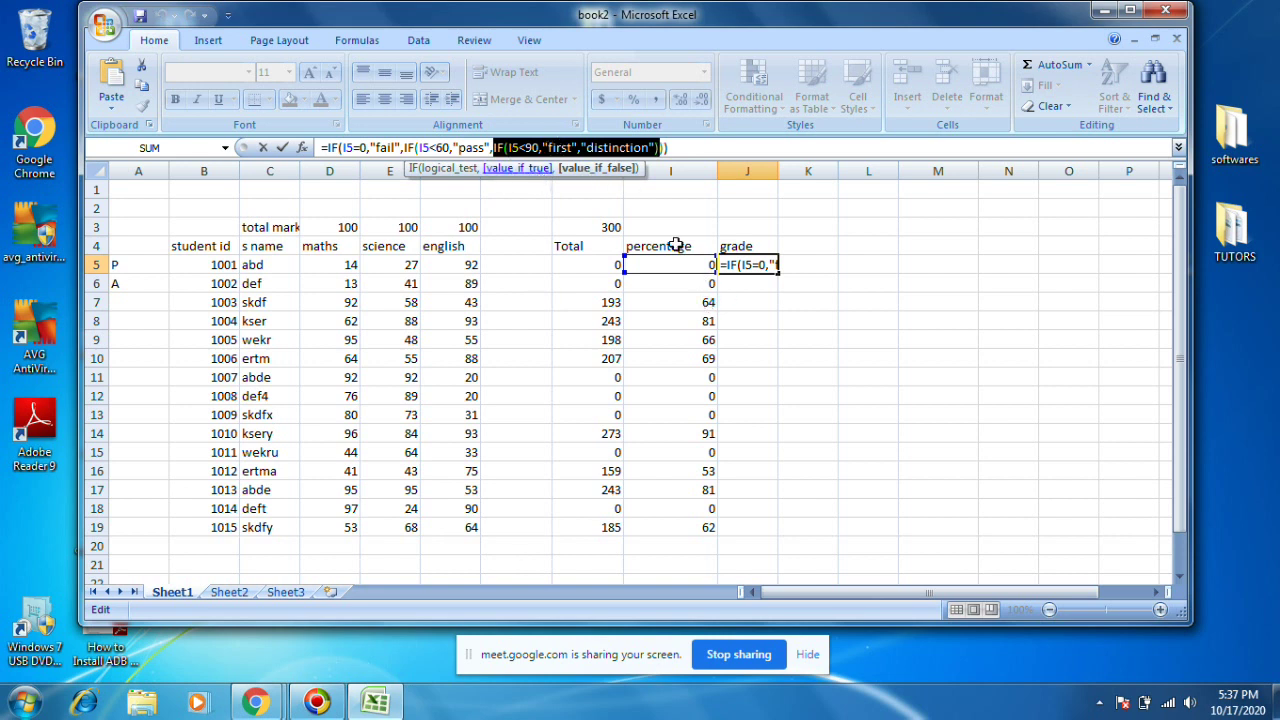
{"action": "left_click", "coordinate": [520, 169]}
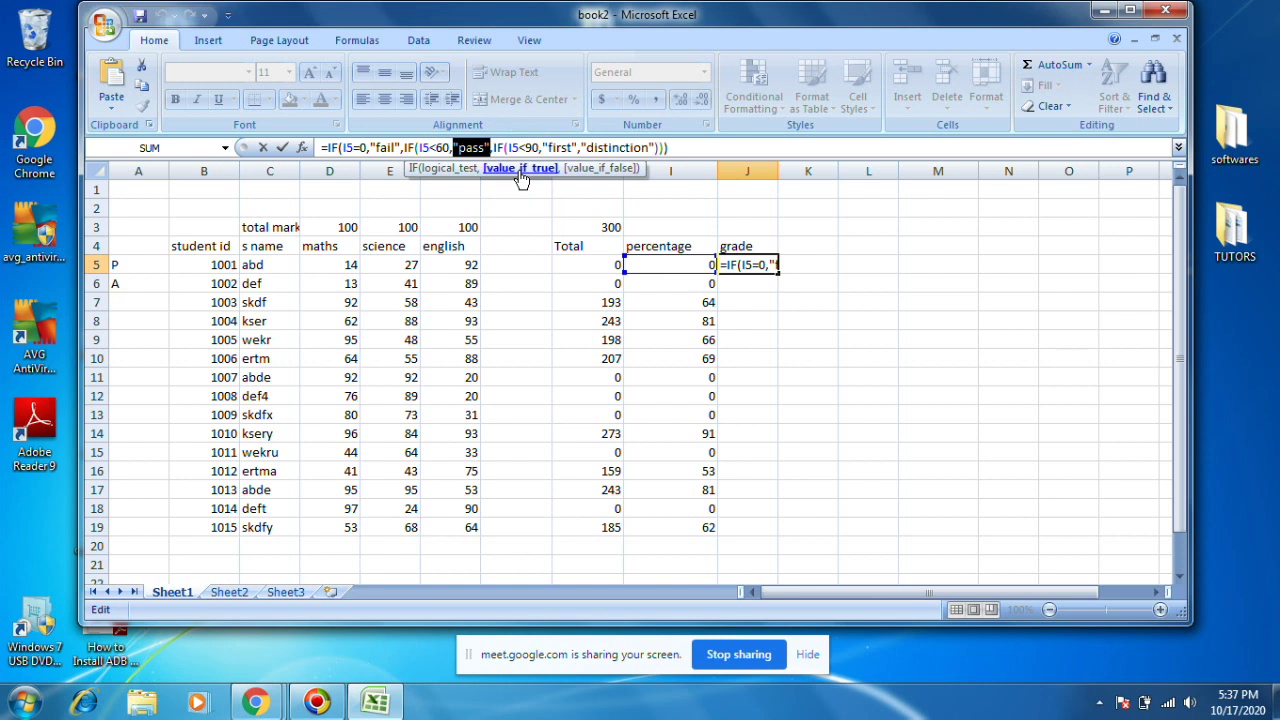
{"action": "left_click", "coordinate": [533, 147]}
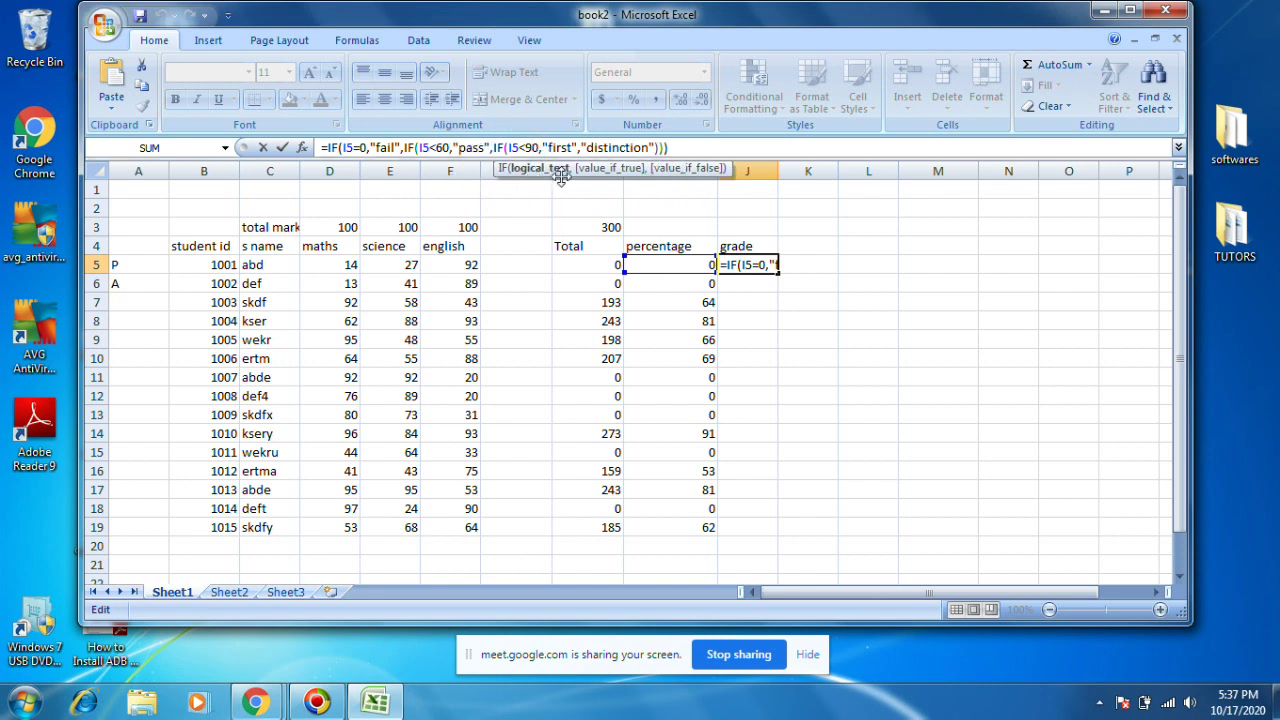
{"action": "left_click", "coordinate": [600, 168]}
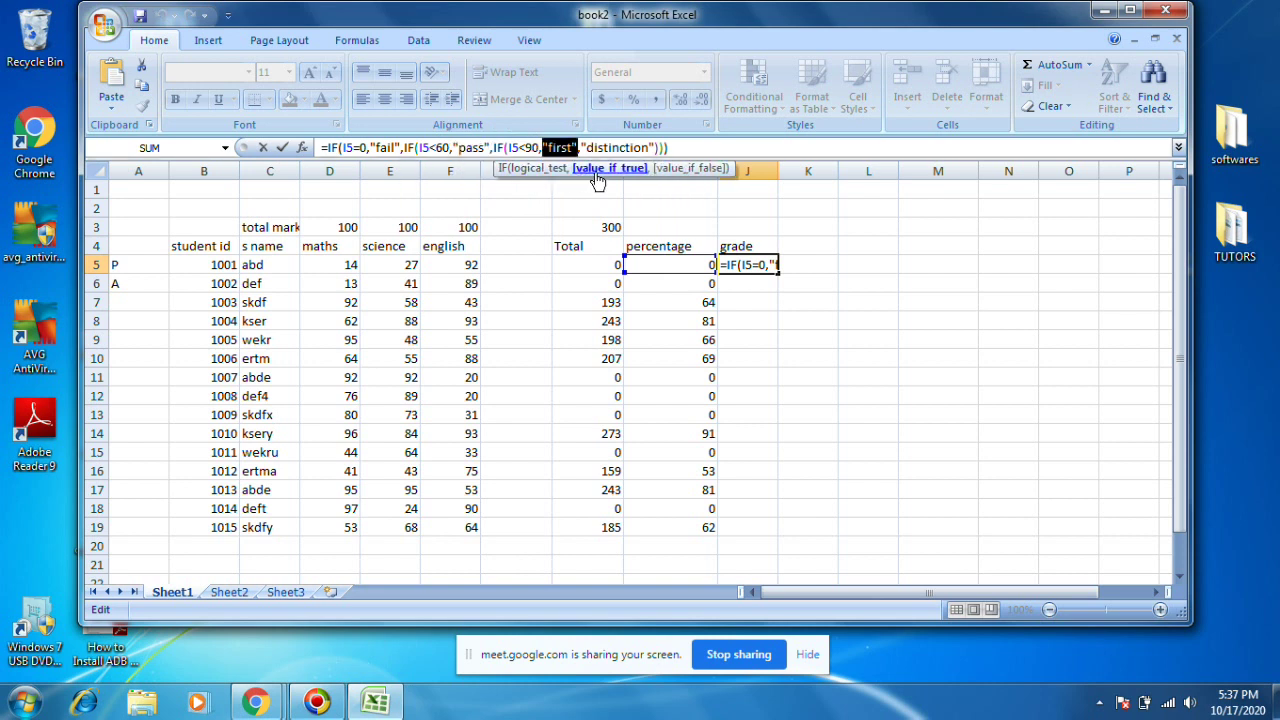
{"action": "key", "text": "Return"}
Fill the grade formula from J5 down to J19 and autofit the width of column J.
{"action": "left_click", "coordinate": [757, 264]}
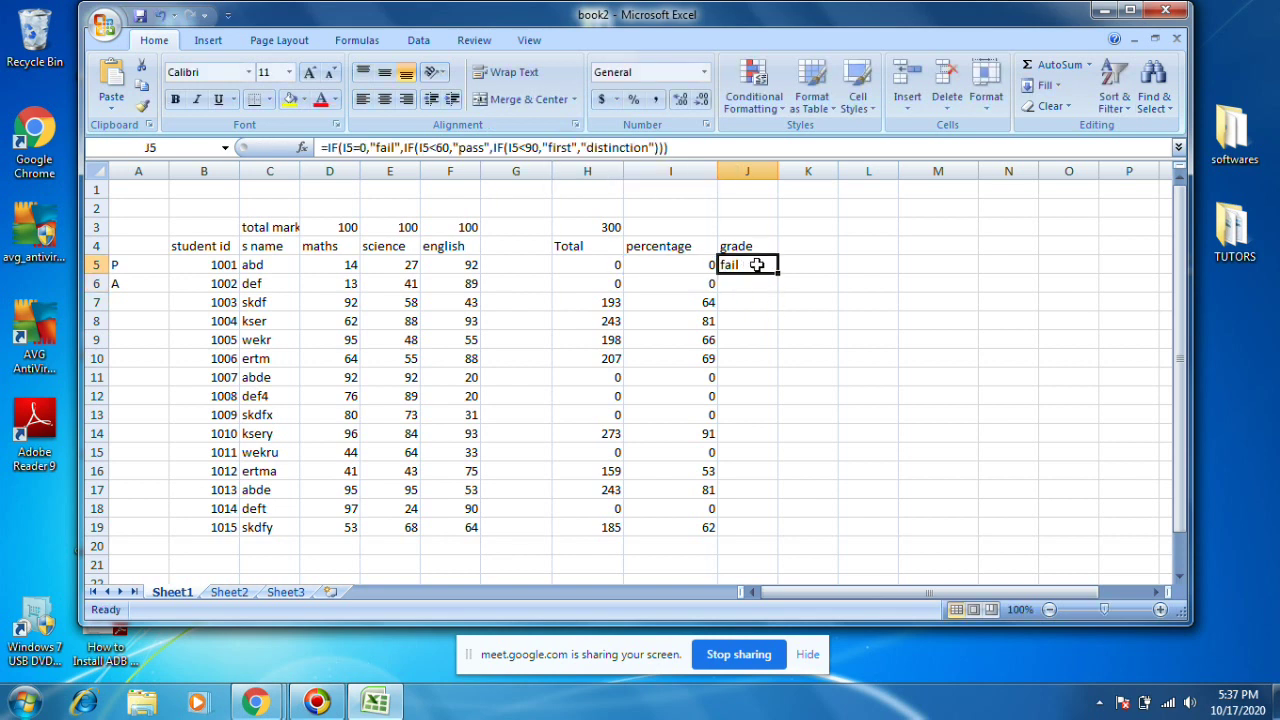
{"action": "left_click_drag", "start_coordinate": [779, 271], "coordinate": [781, 537]}
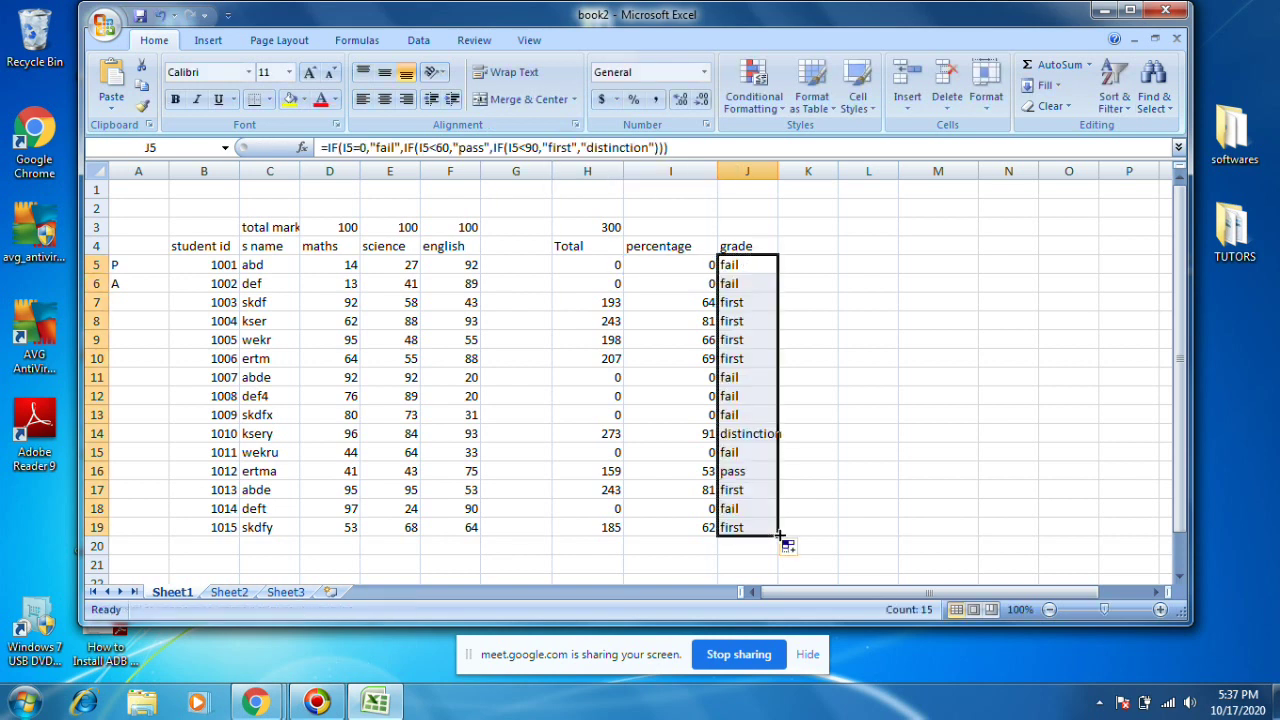
{"action": "double_click", "coordinate": [775, 172]}
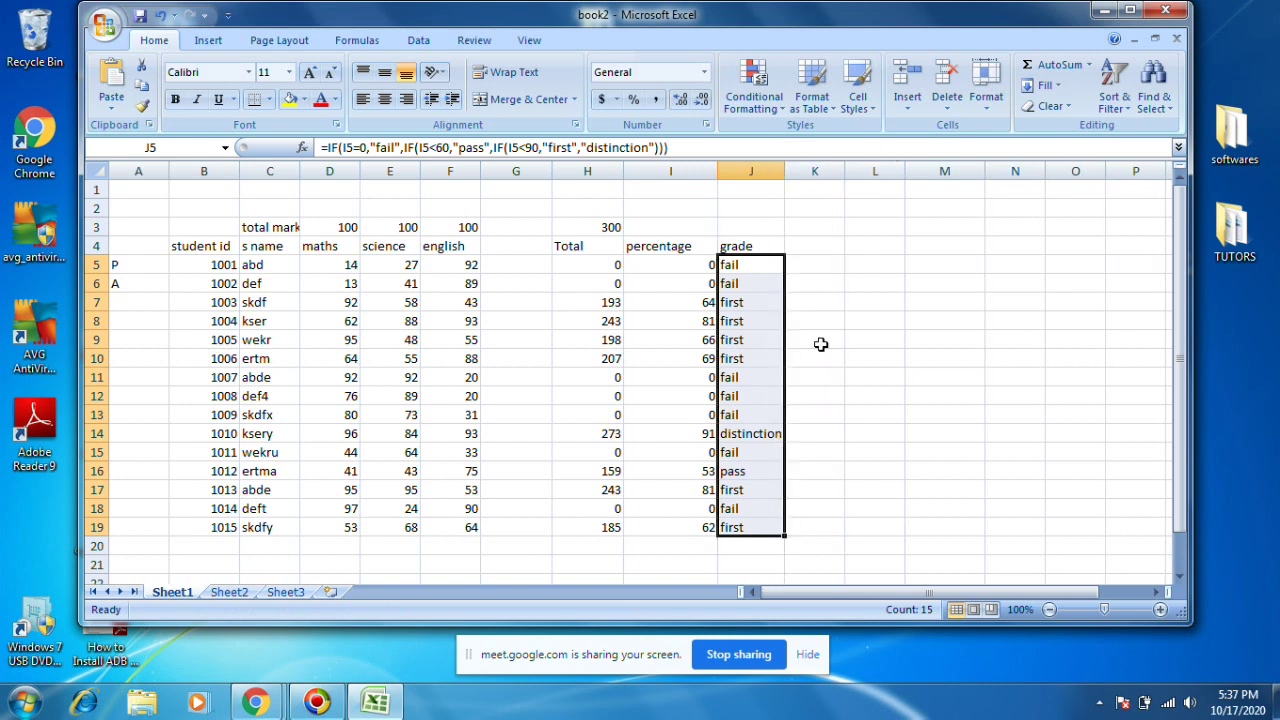
Review the formulas behind the percentage in I5, the total in H5 and the grade in J5.
{"action": "left_click", "coordinate": [643, 263]}
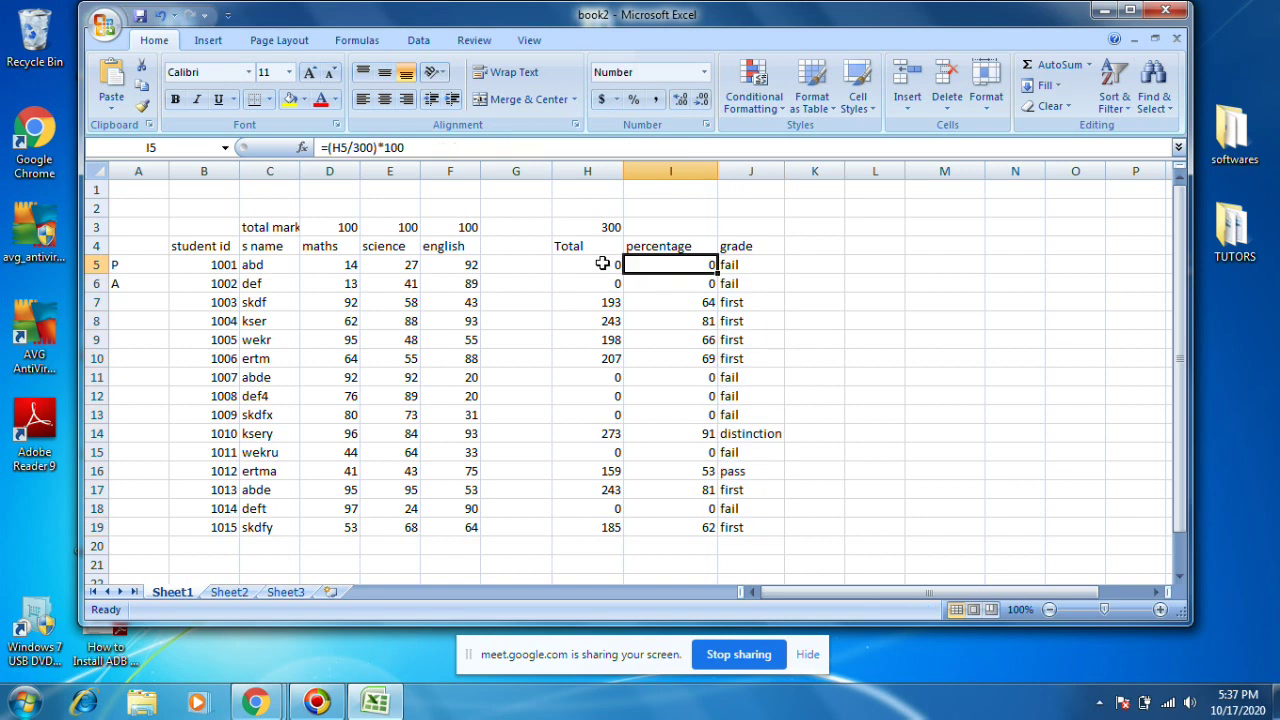
{"action": "left_click", "coordinate": [598, 263]}
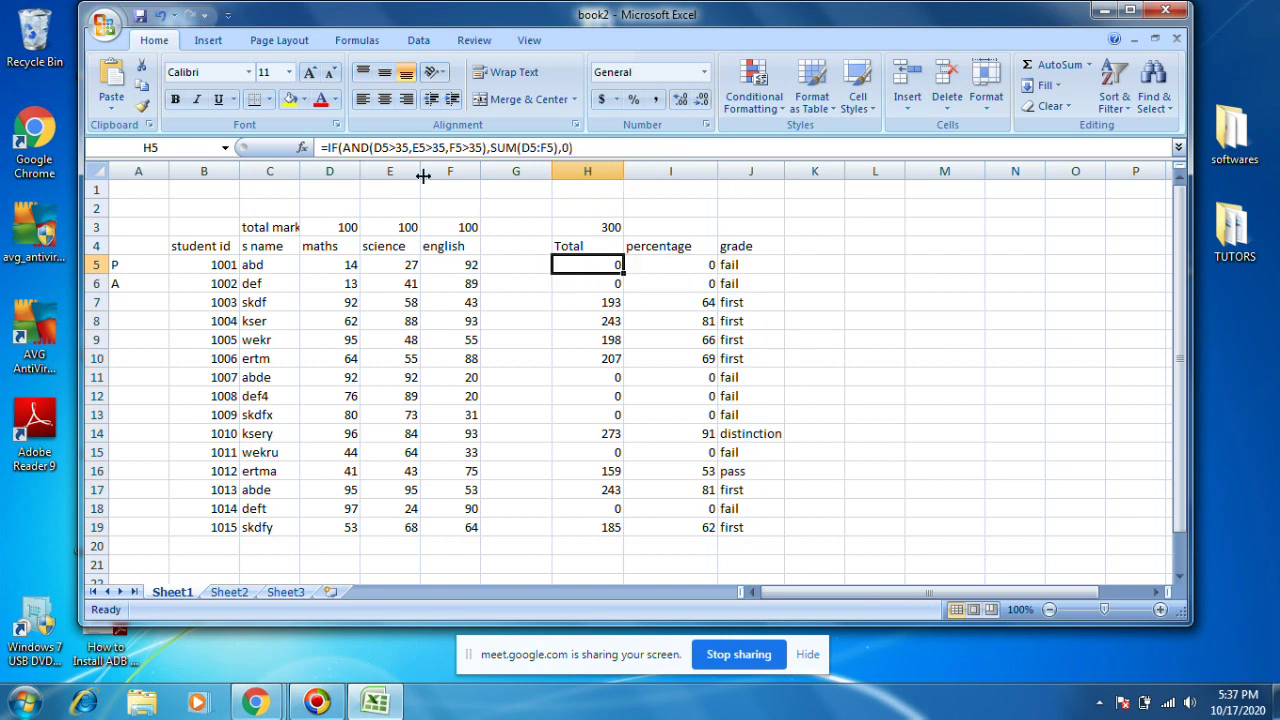
{"action": "left_click", "coordinate": [735, 265]}
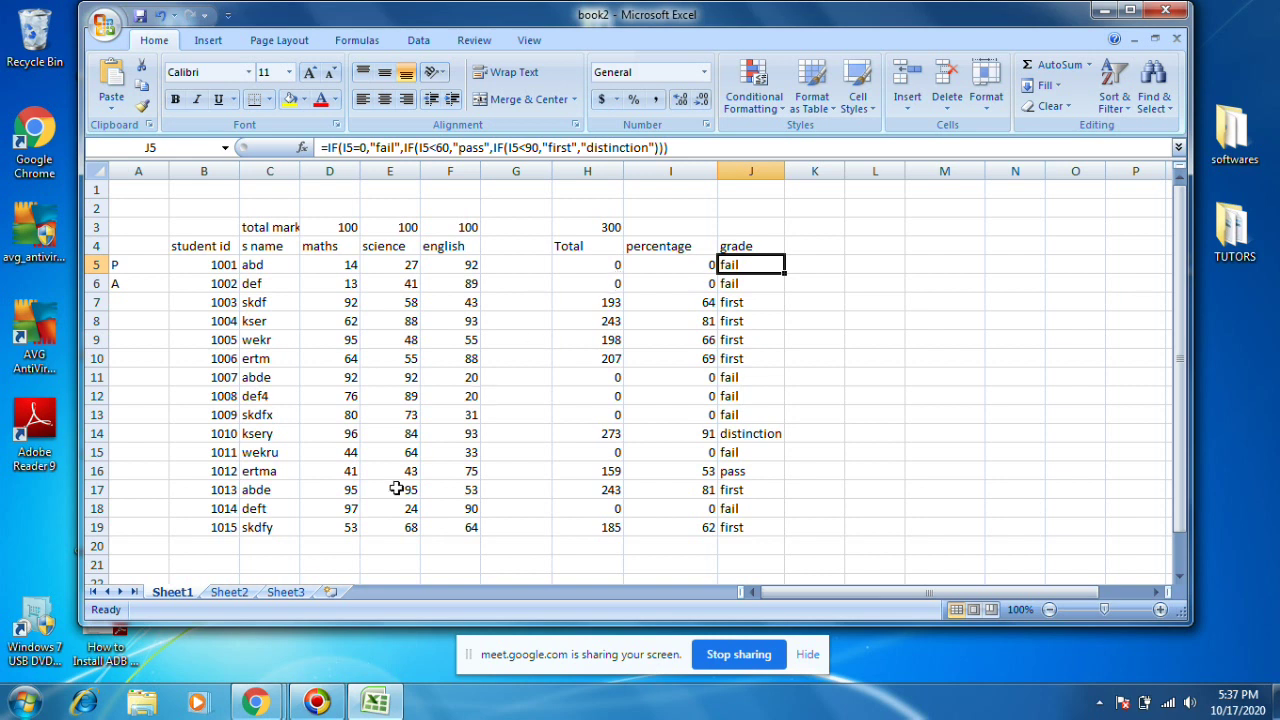
Enter the label "student id" in M5 and fill the adjacent cell N5 with yellow.
{"action": "left_click", "coordinate": [952, 265]}
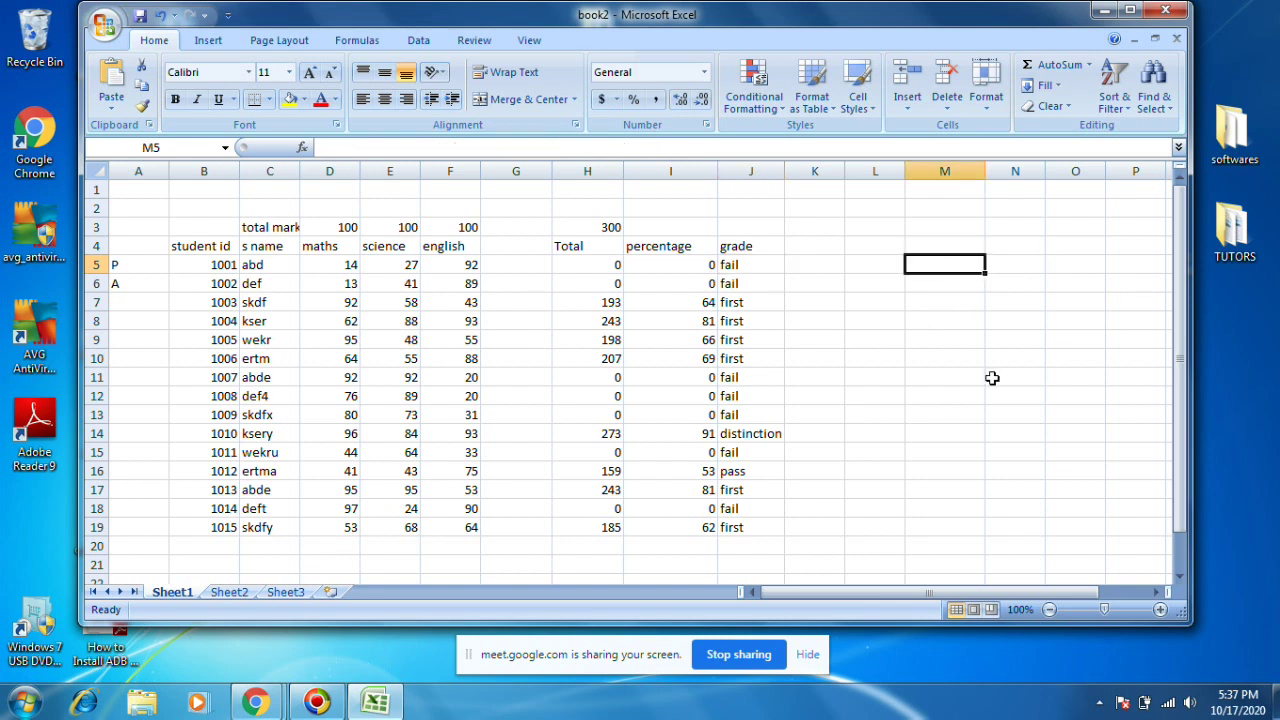
{"action": "type", "text": "student id"}
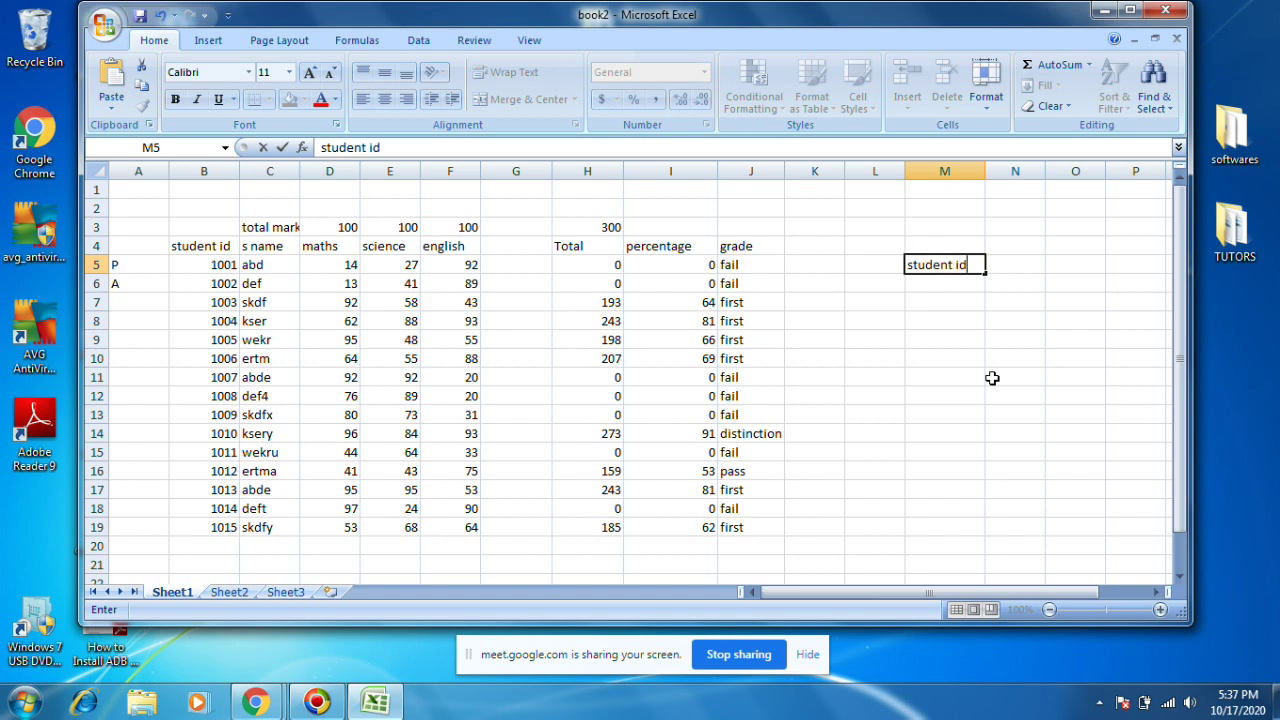
{"action": "key", "text": "Tab"}
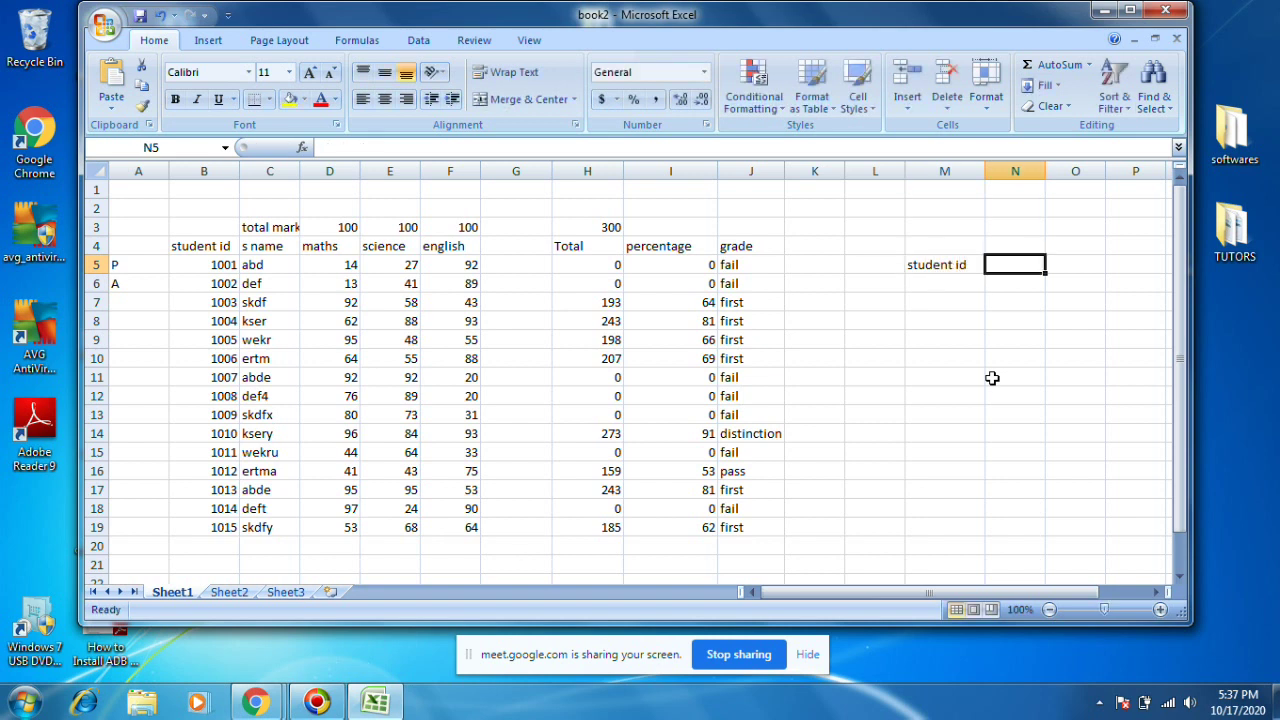
{"action": "left_click", "coordinate": [289, 99]}
Enter the label "sname" in M6, below the student id label.
{"action": "left_click", "coordinate": [954, 286]}
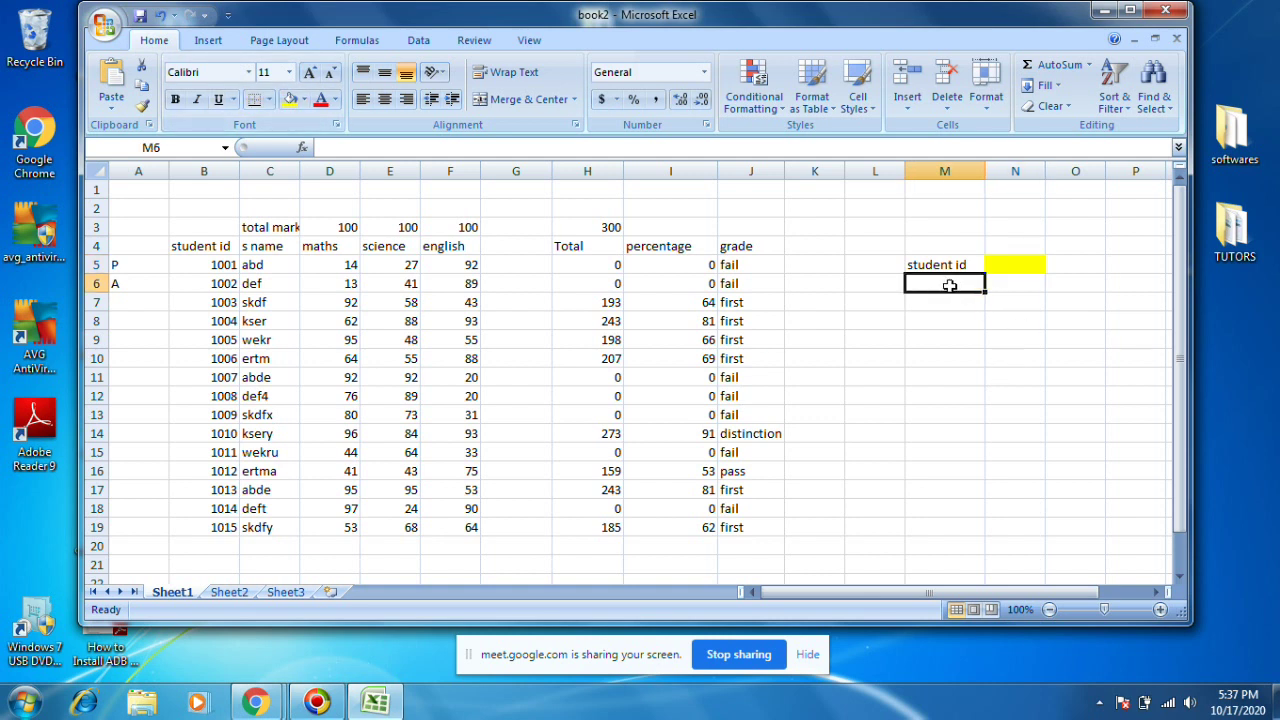
{"action": "type", "text": "sname"}
{"action": "key", "text": "Tab"}
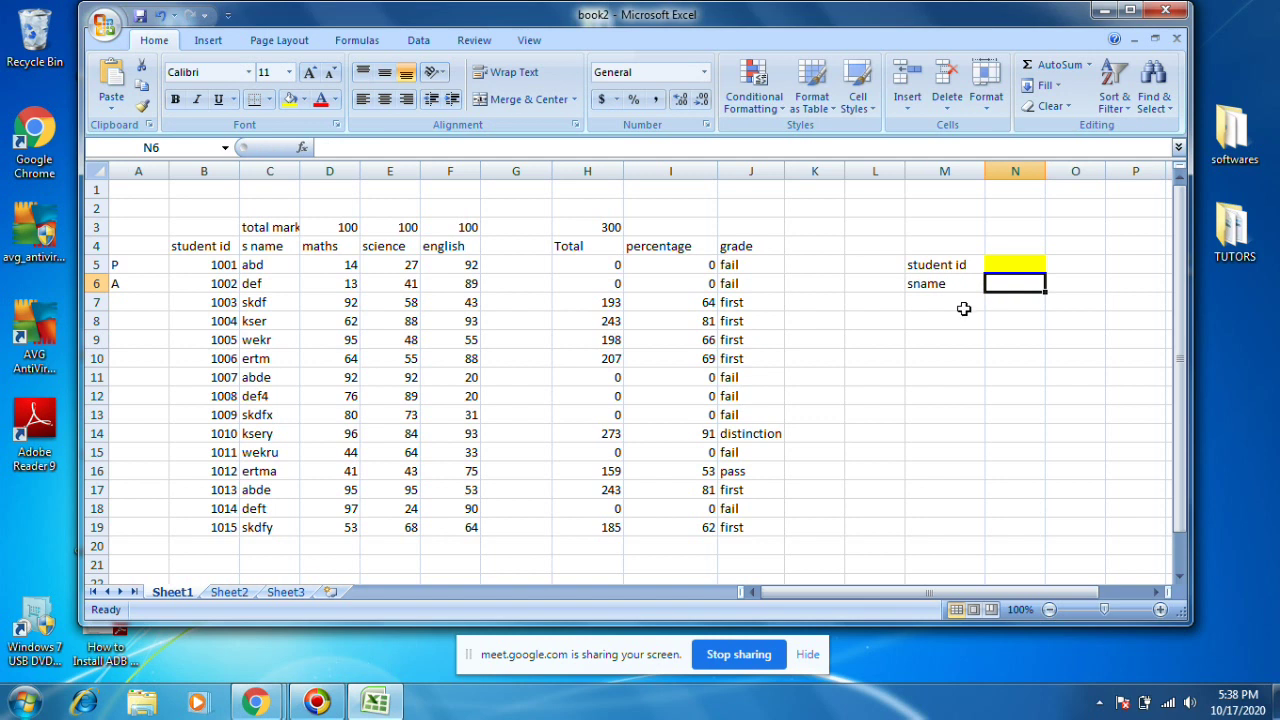
{"action": "left_click", "coordinate": [965, 308]}
{"action": "type", "text": "marks"}
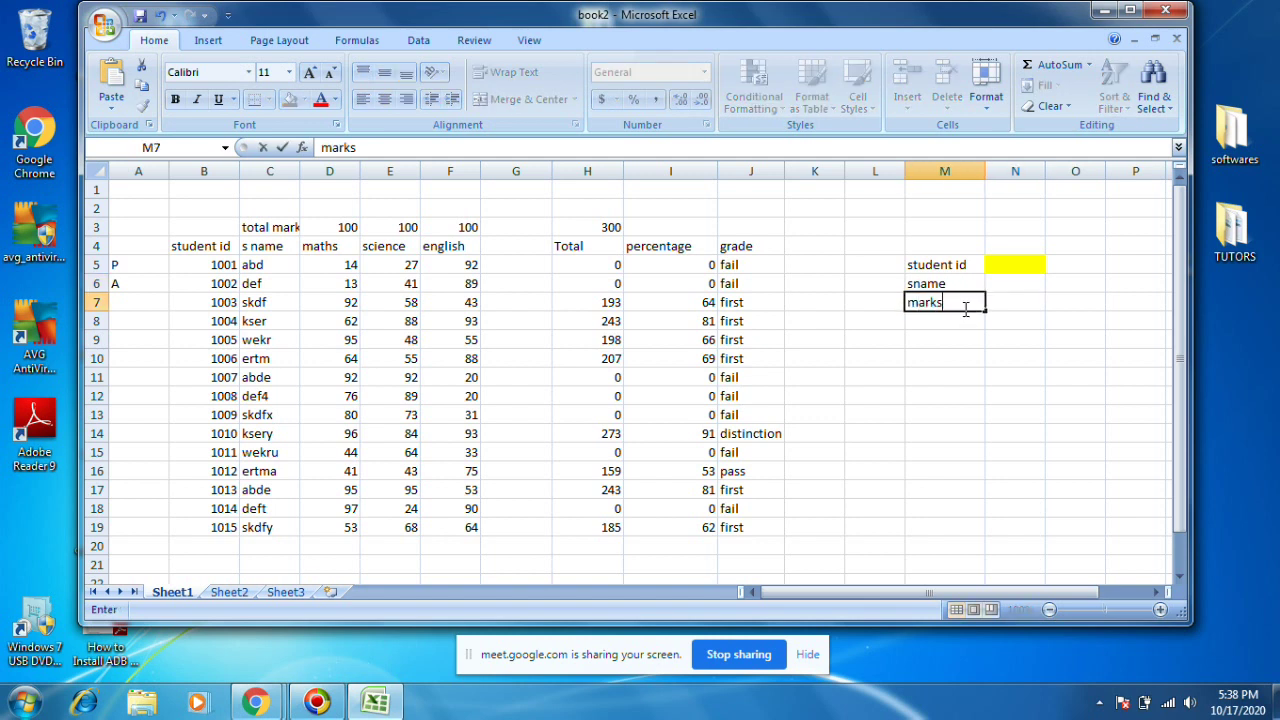
{"action": "key", "text": "Tab"}
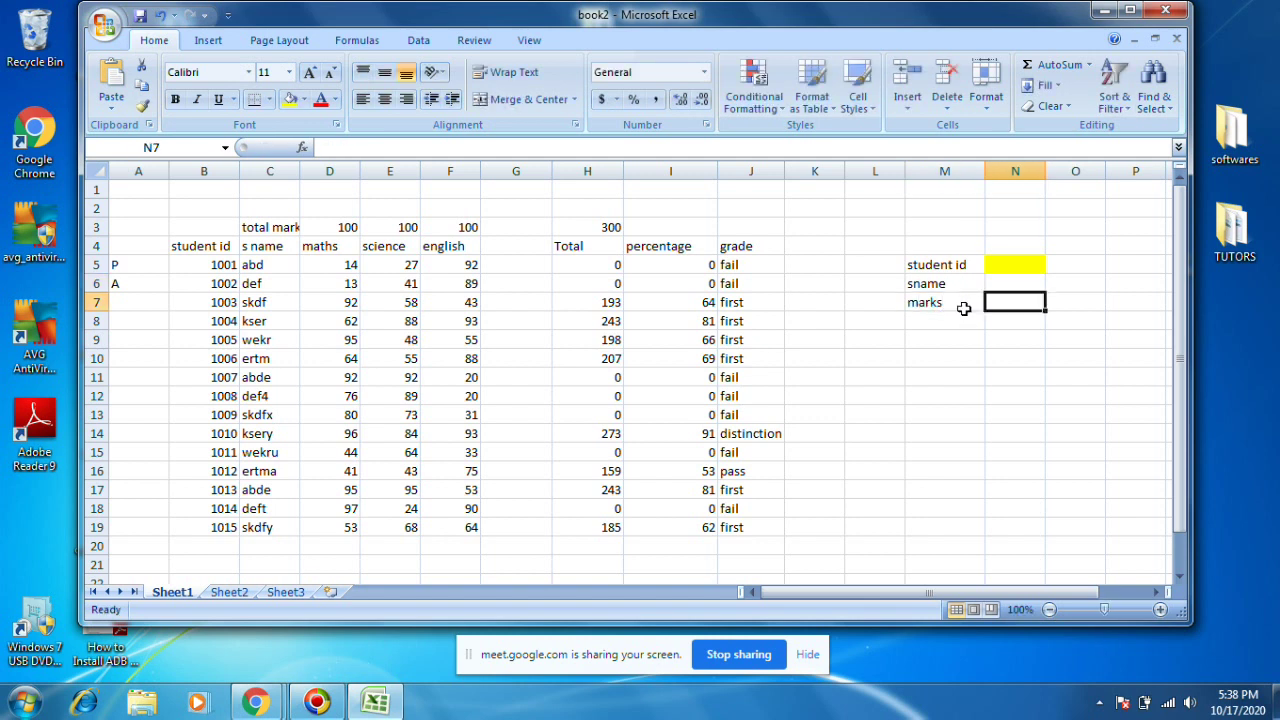
{"action": "left_click", "coordinate": [957, 307]}
{"action": "key", "text": "Delete"}
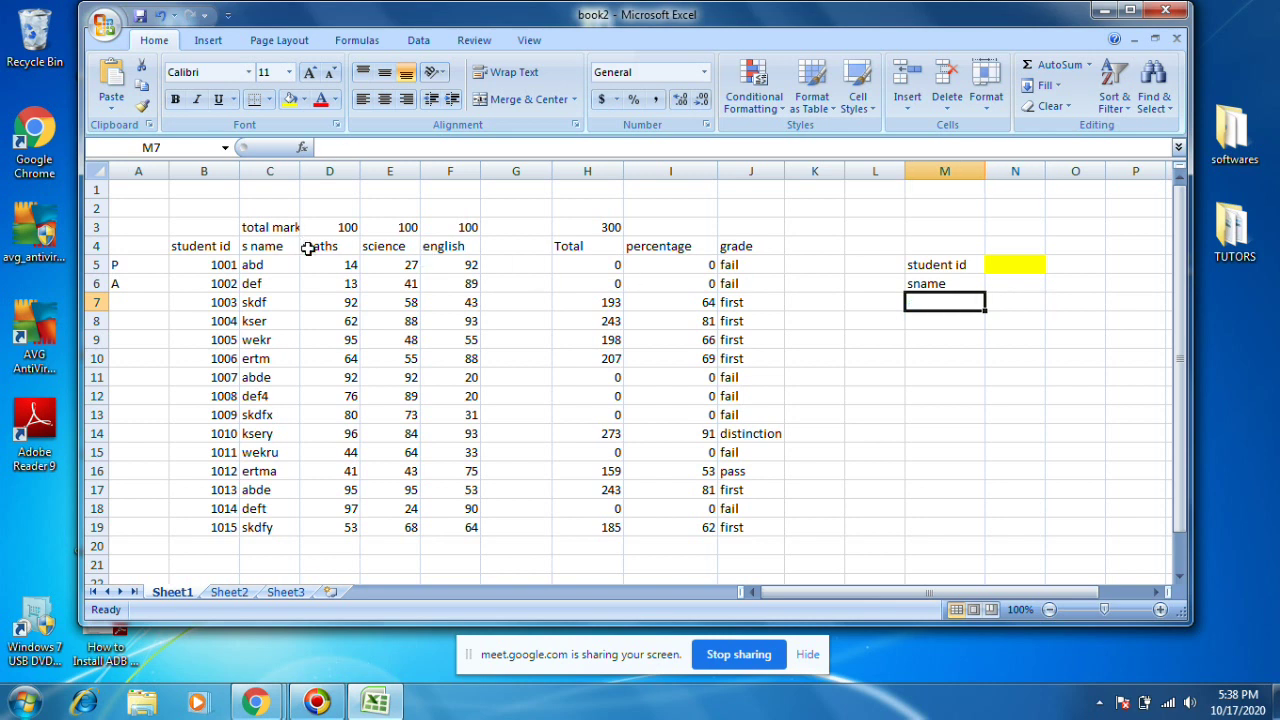
Try to copy the headings in D4:J4 and insert them at M7 with Paste Special.
{"action": "left_click_drag", "start_coordinate": [305, 246], "coordinate": [743, 250]}
{"action": "type", "text": "c"}
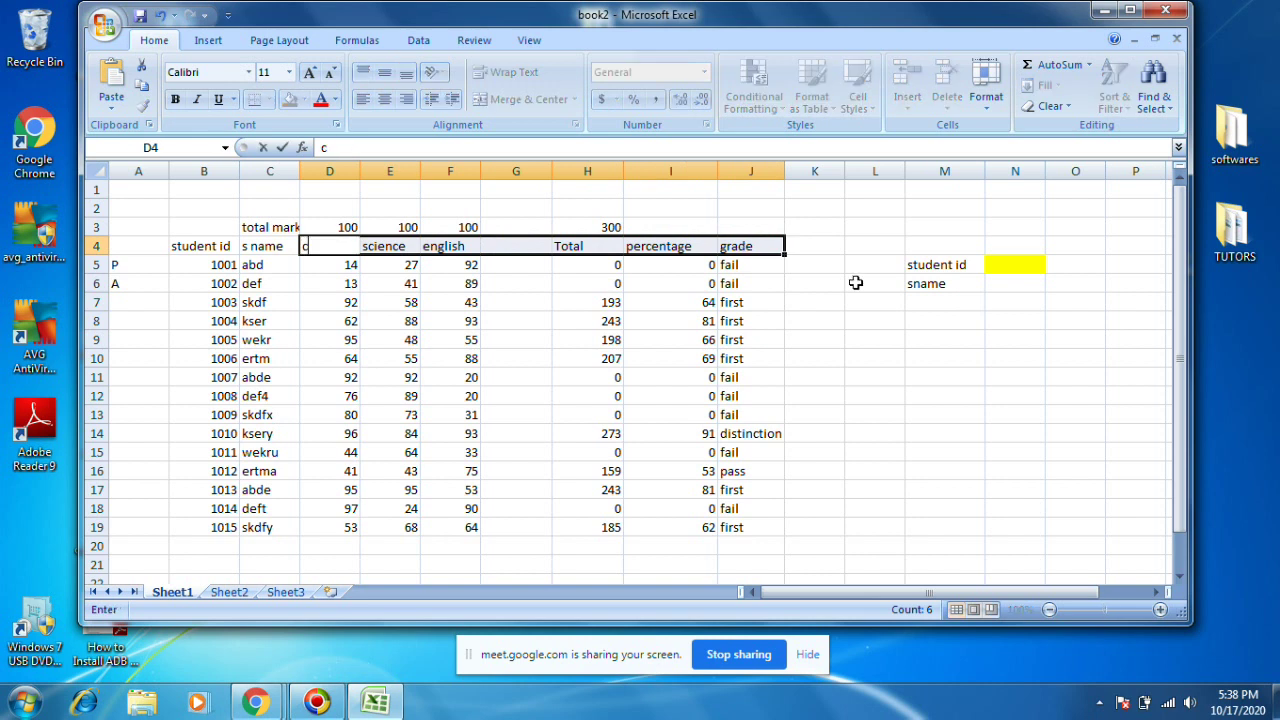
{"action": "left_click", "coordinate": [943, 305]}
{"action": "right_click", "coordinate": [944, 305]}
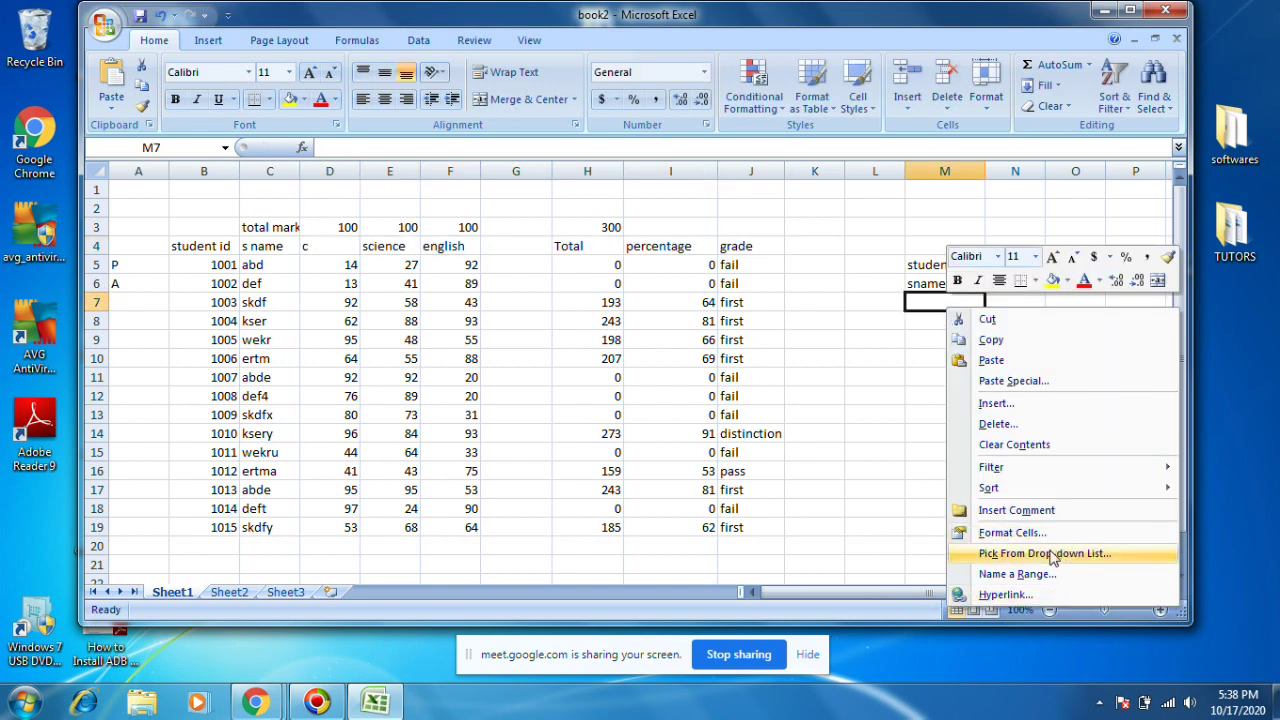
{"action": "left_click", "coordinate": [1013, 381]}
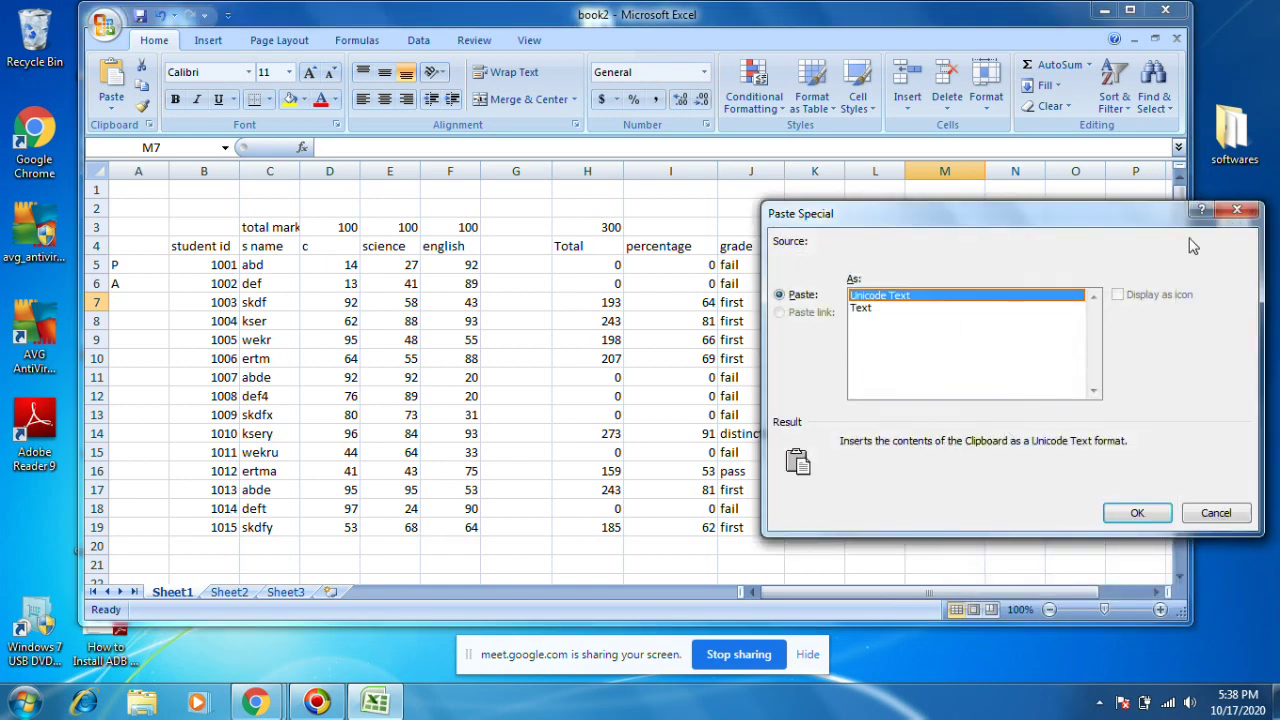
{"action": "left_click", "coordinate": [1240, 210]}
{"action": "left_click", "coordinate": [121, 112]}
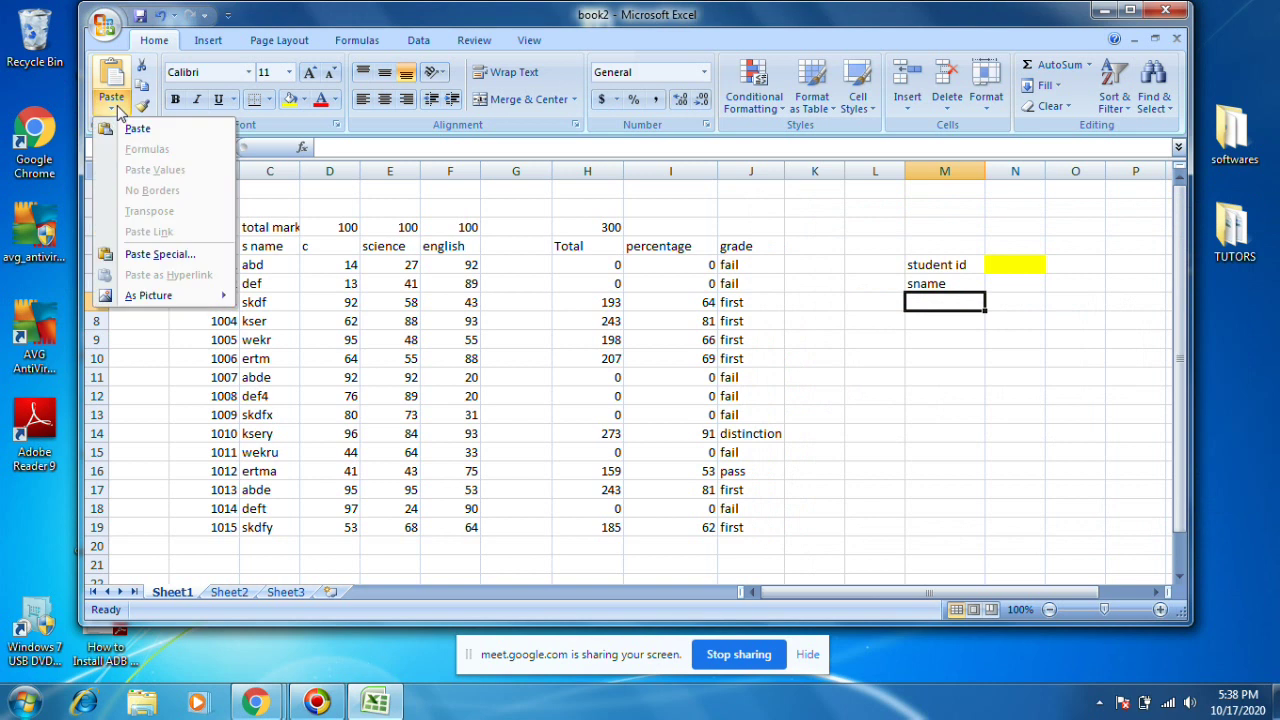
{"action": "left_click", "coordinate": [128, 258]}
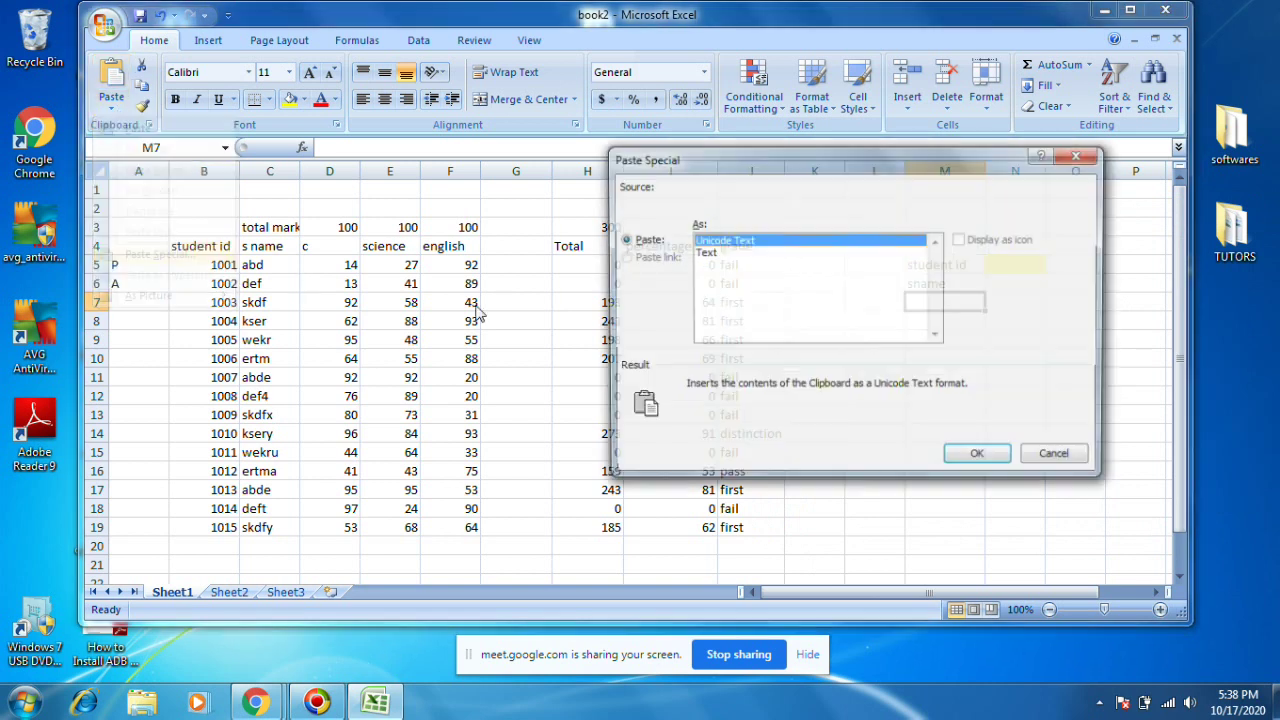
{"action": "left_click", "coordinate": [710, 253]}
{"action": "left_click", "coordinate": [980, 458]}
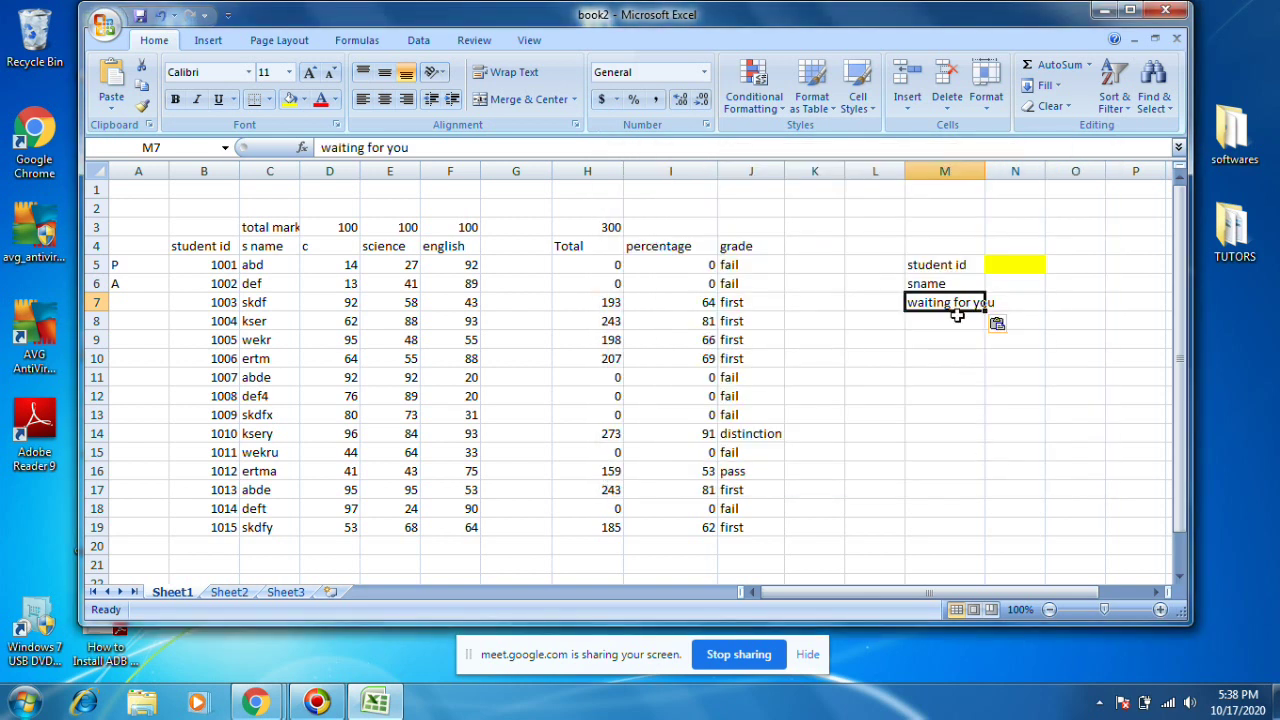
{"action": "key", "text": "Delete"}
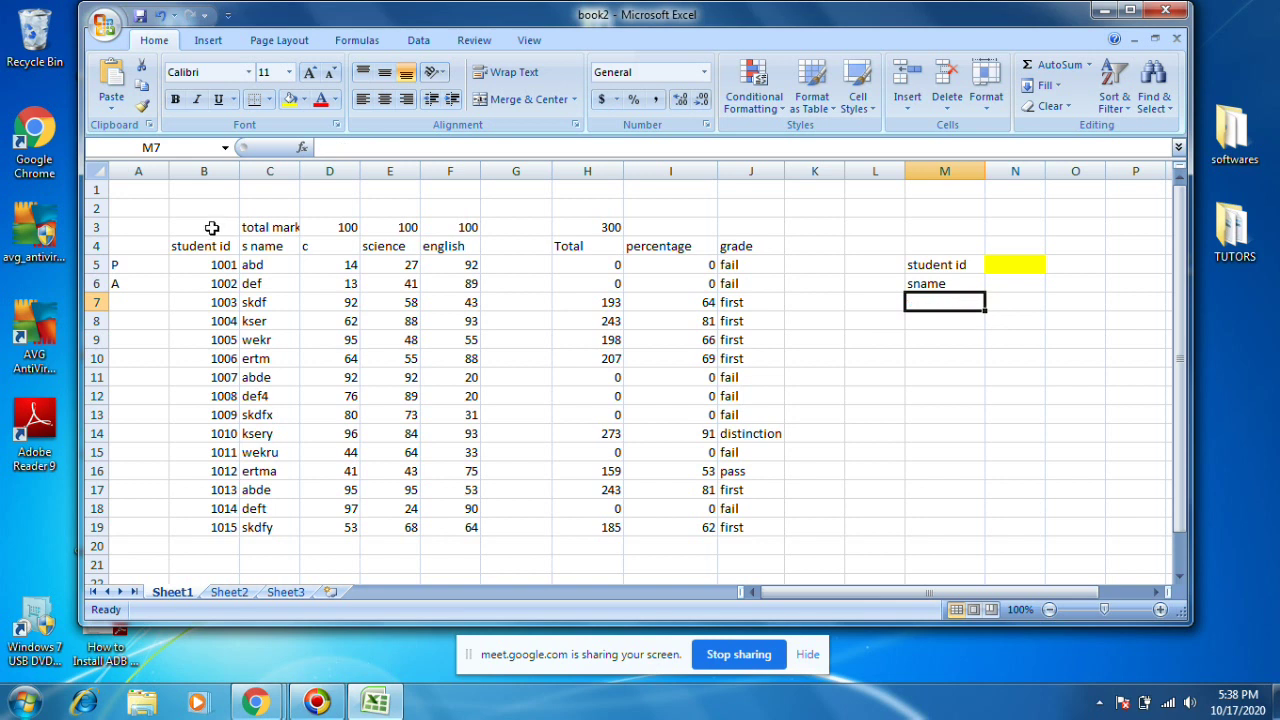
Clear the student id and sname labels from the range M5:O6.
{"action": "left_click_drag", "start_coordinate": [200, 246], "coordinate": [272, 246]}
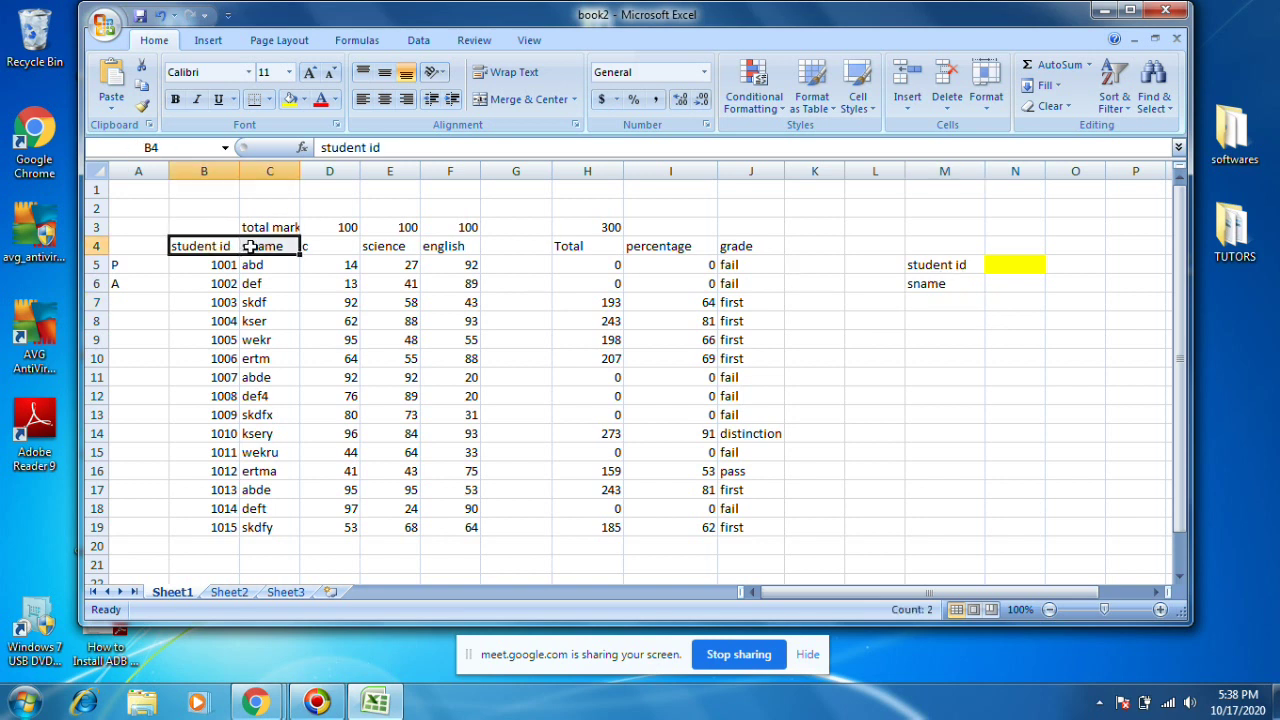
{"action": "left_click_drag", "start_coordinate": [925, 267], "coordinate": [1070, 292]}
{"action": "key", "text": "Delete"}
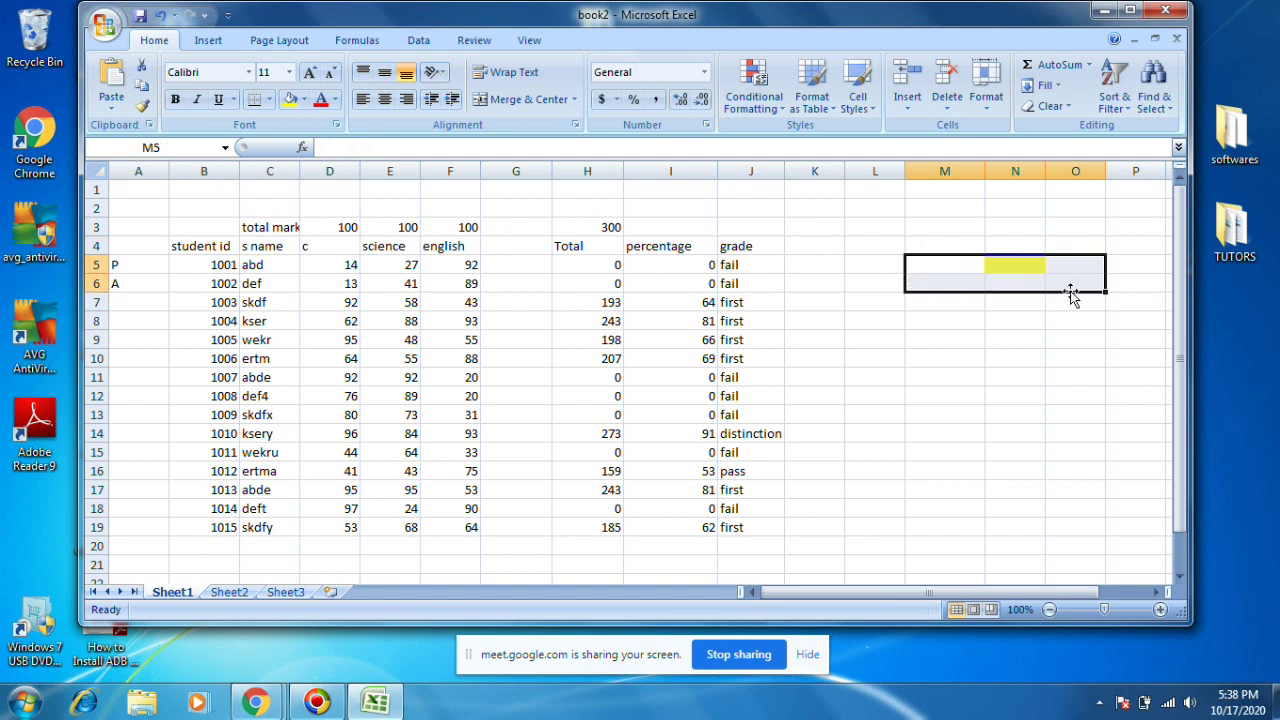
{"action": "left_click", "coordinate": [915, 279]}
Copy the header row B4:J4 and paste it transposed as a vertical list starting at M5.
{"action": "left_click", "coordinate": [201, 246]}
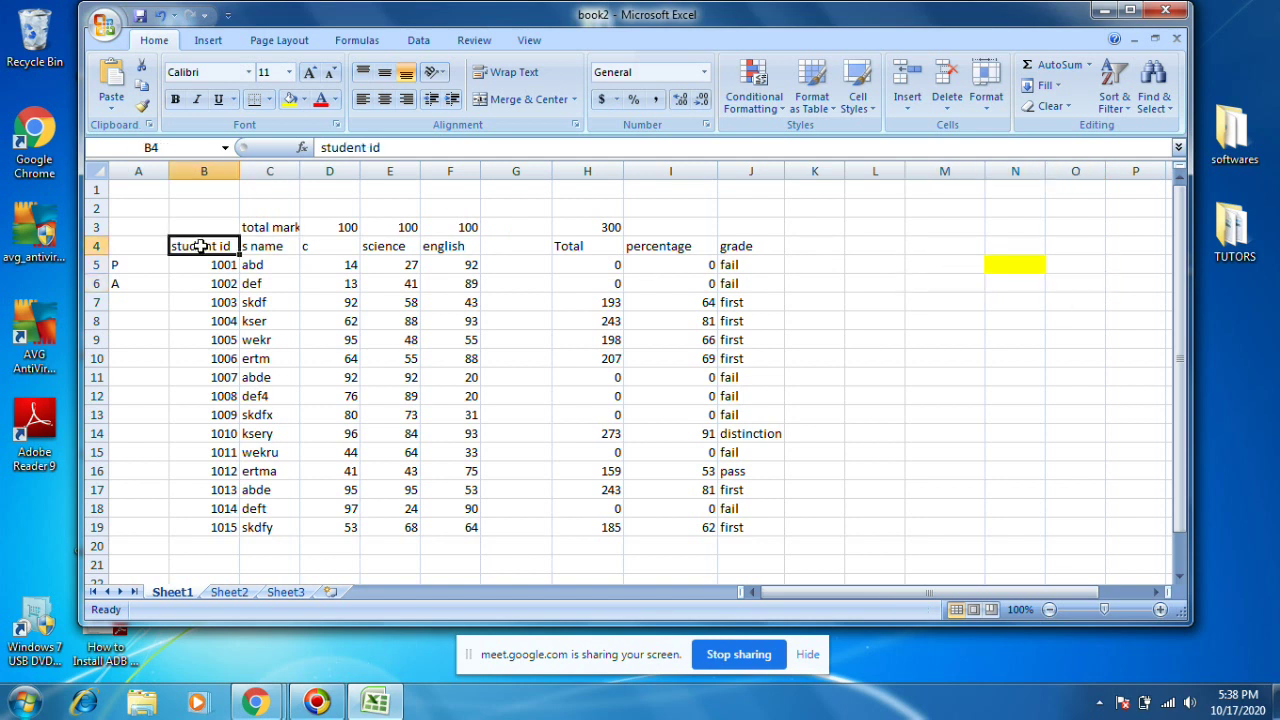
{"action": "left_click_drag", "start_coordinate": [201, 246], "coordinate": [730, 246]}
{"action": "right_click", "coordinate": [731, 246]}
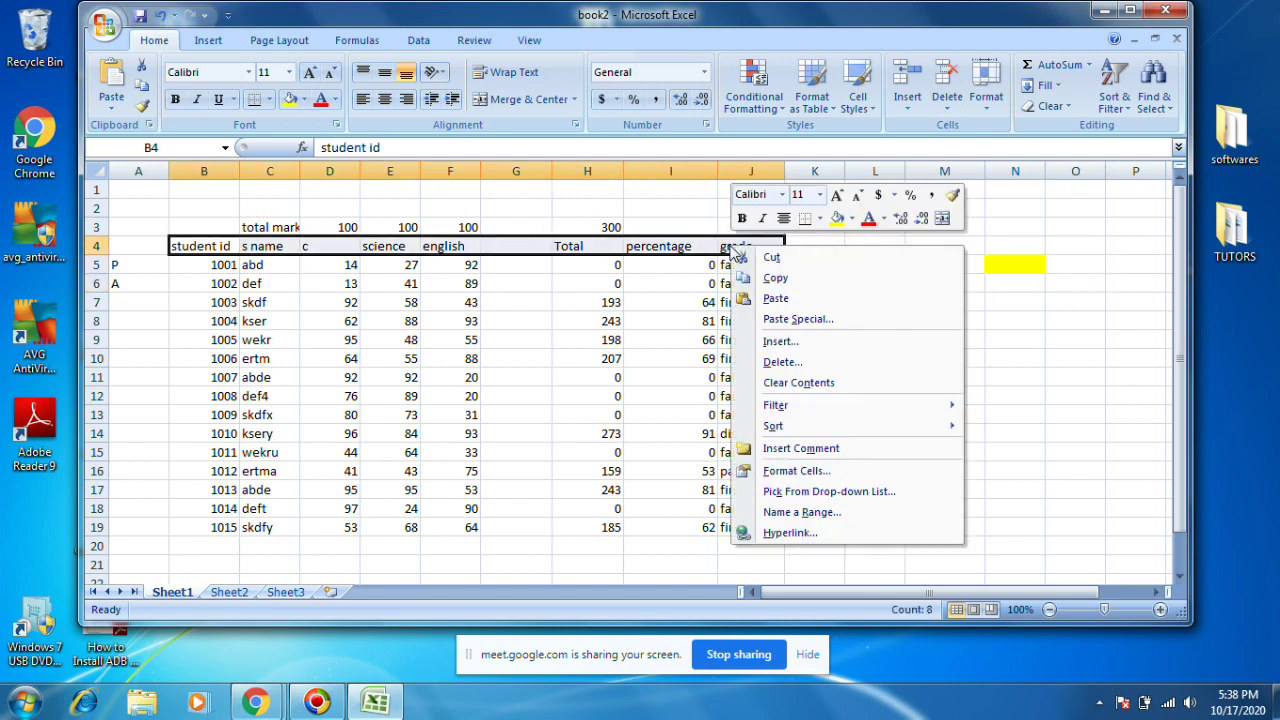
{"action": "left_click", "coordinate": [776, 278]}
{"action": "left_click", "coordinate": [929, 265]}
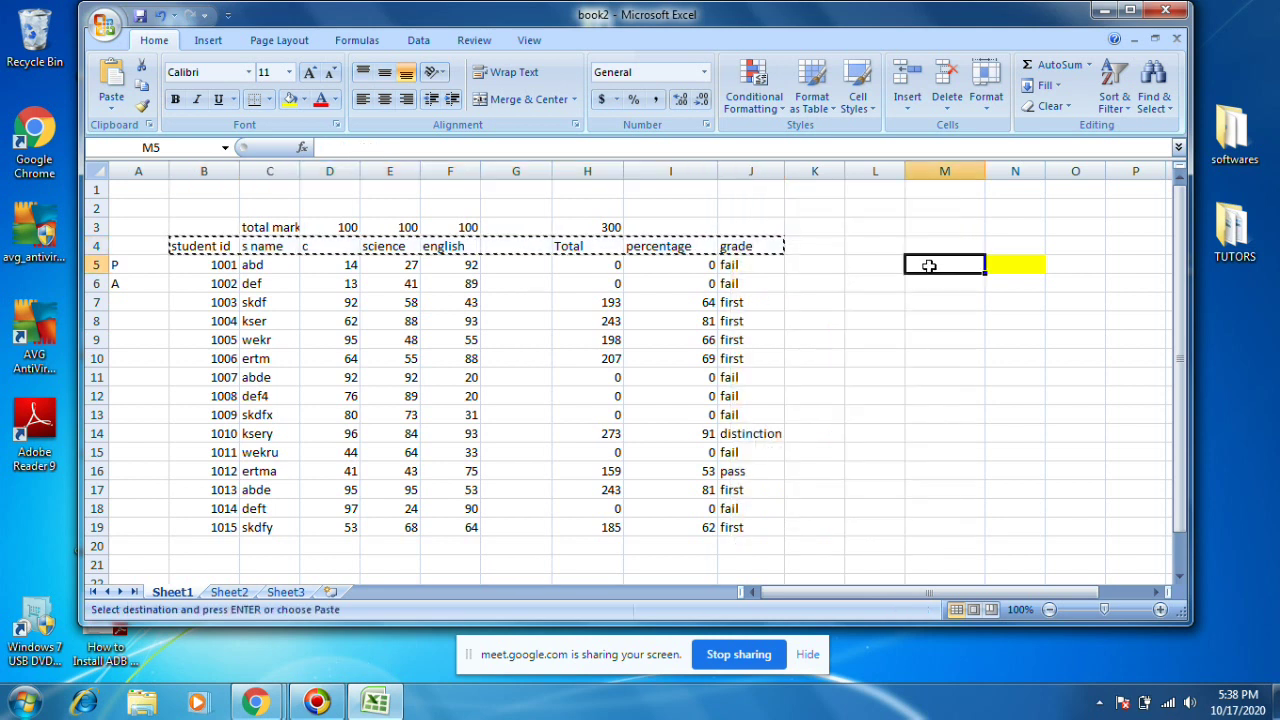
{"action": "right_click", "coordinate": [929, 265]}
{"action": "left_click", "coordinate": [985, 341]}
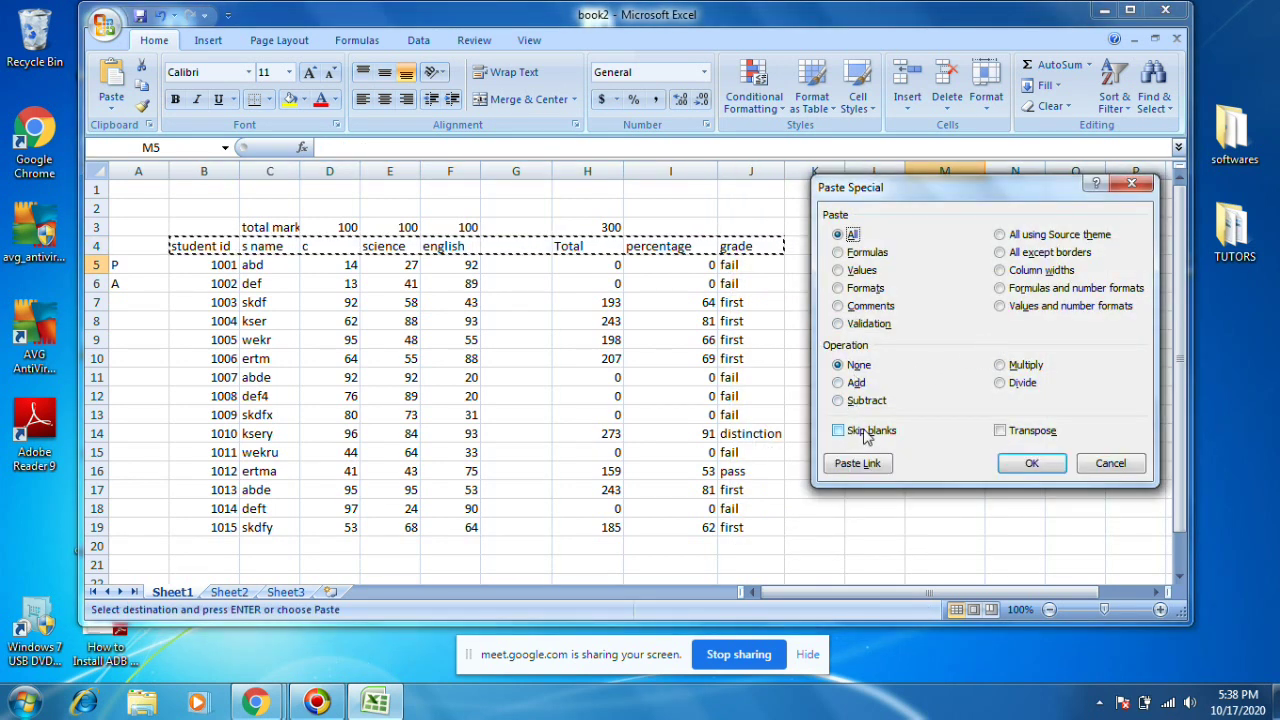
{"action": "left_click", "coordinate": [1000, 430]}
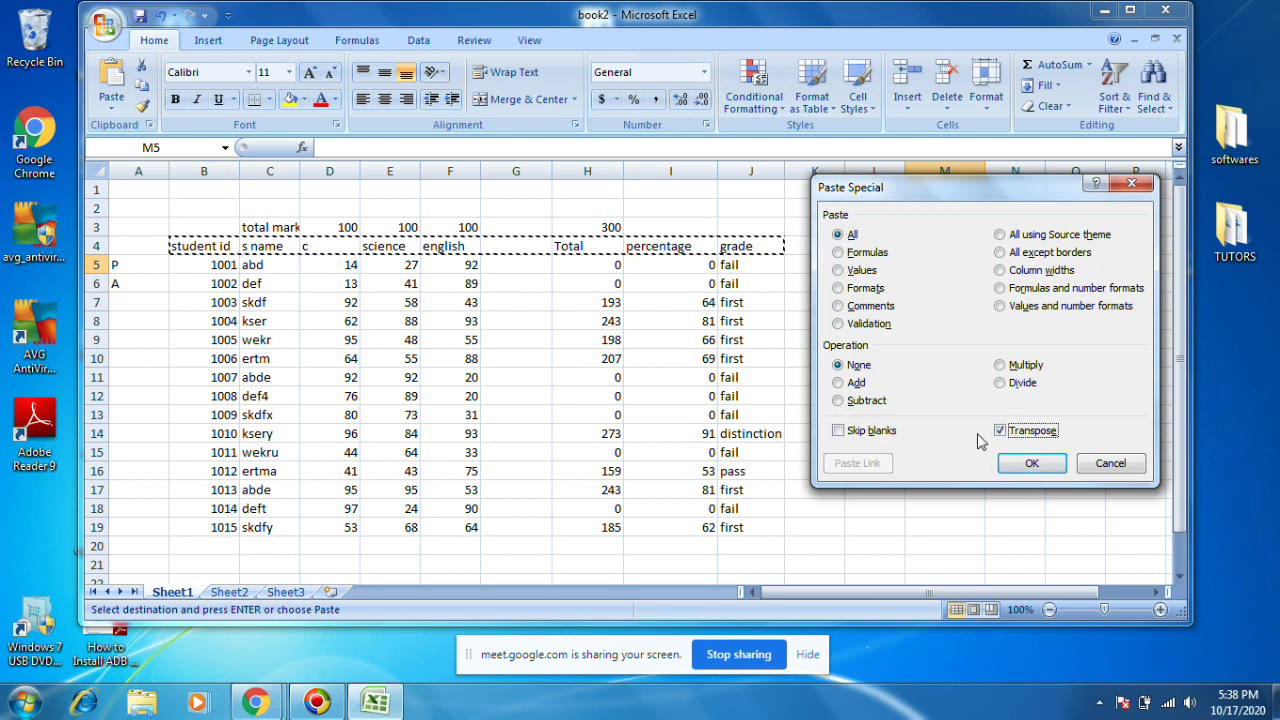
{"action": "left_click", "coordinate": [1032, 465]}
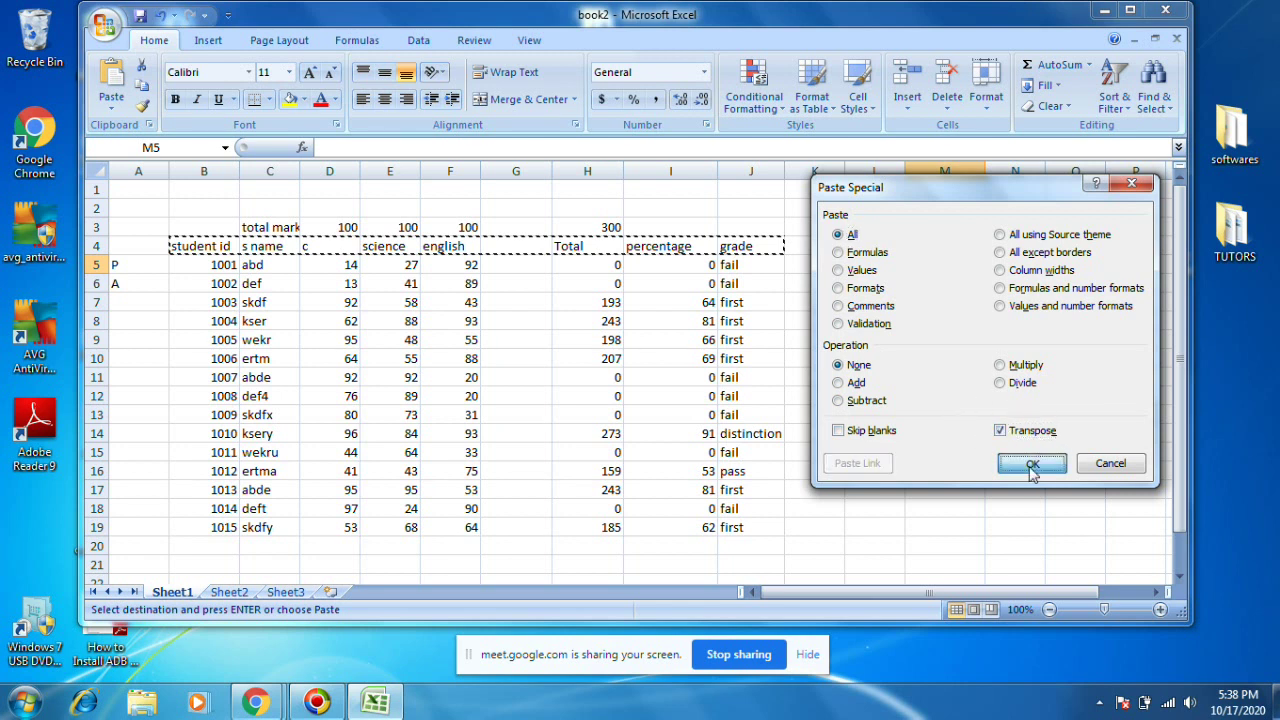
{"action": "left_click", "coordinate": [930, 394]}
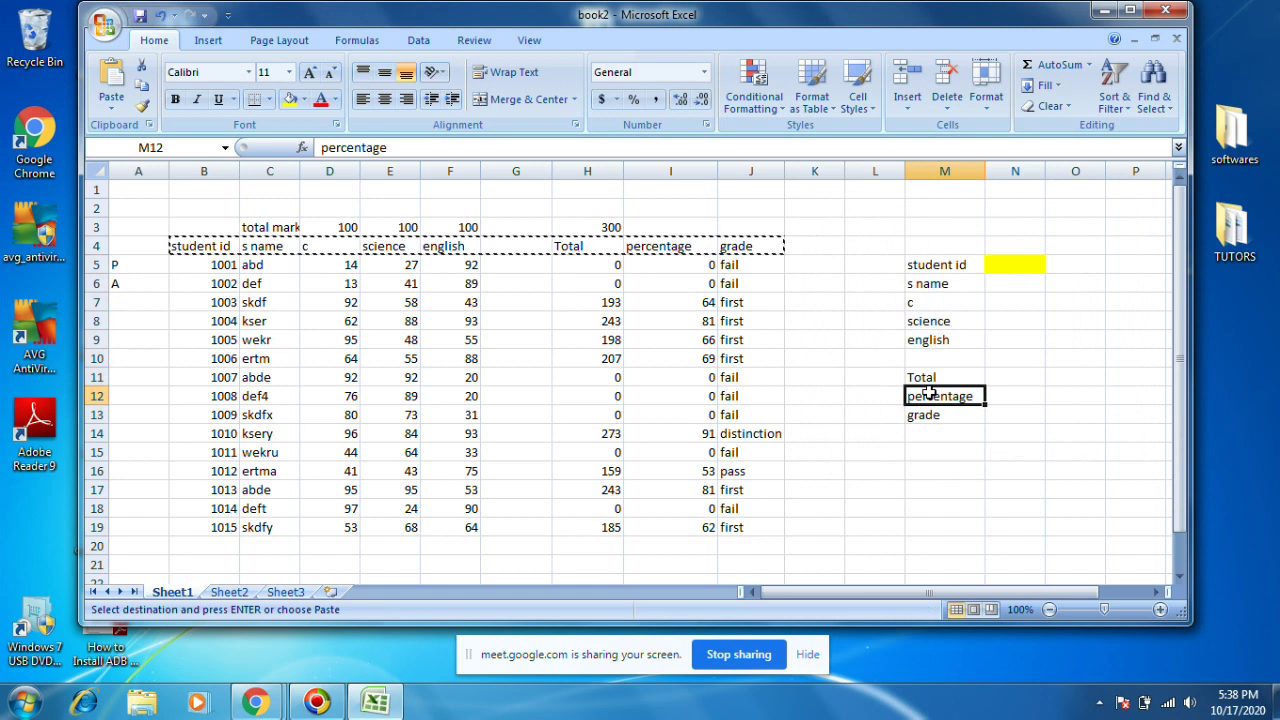
{"action": "left_click", "coordinate": [918, 283]}
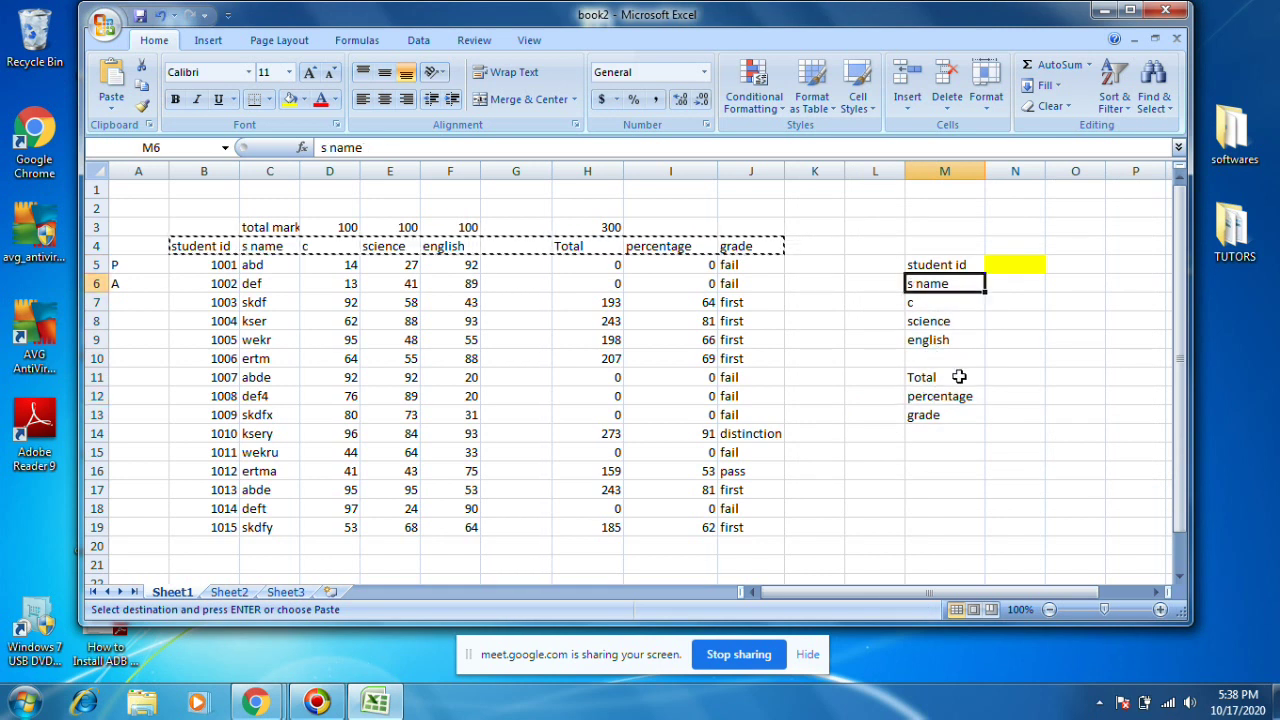
{"action": "left_click", "coordinate": [1002, 288]}
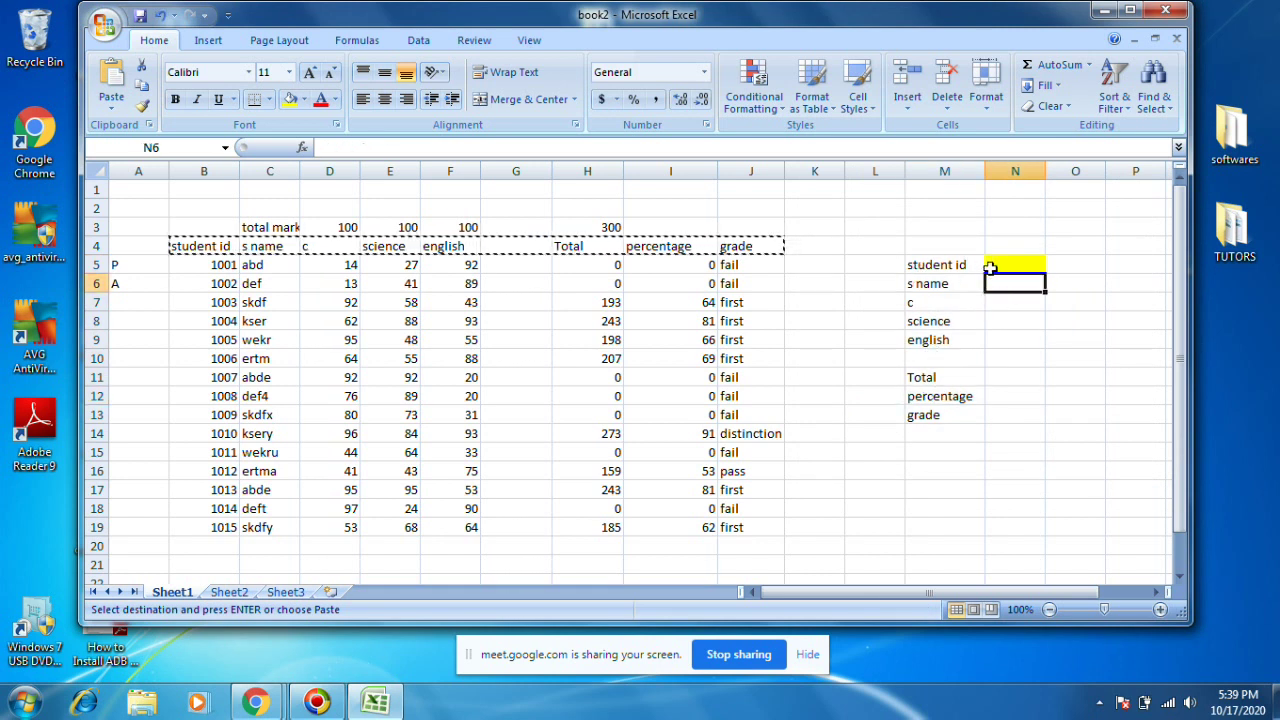
{"action": "left_click", "coordinate": [992, 266]}
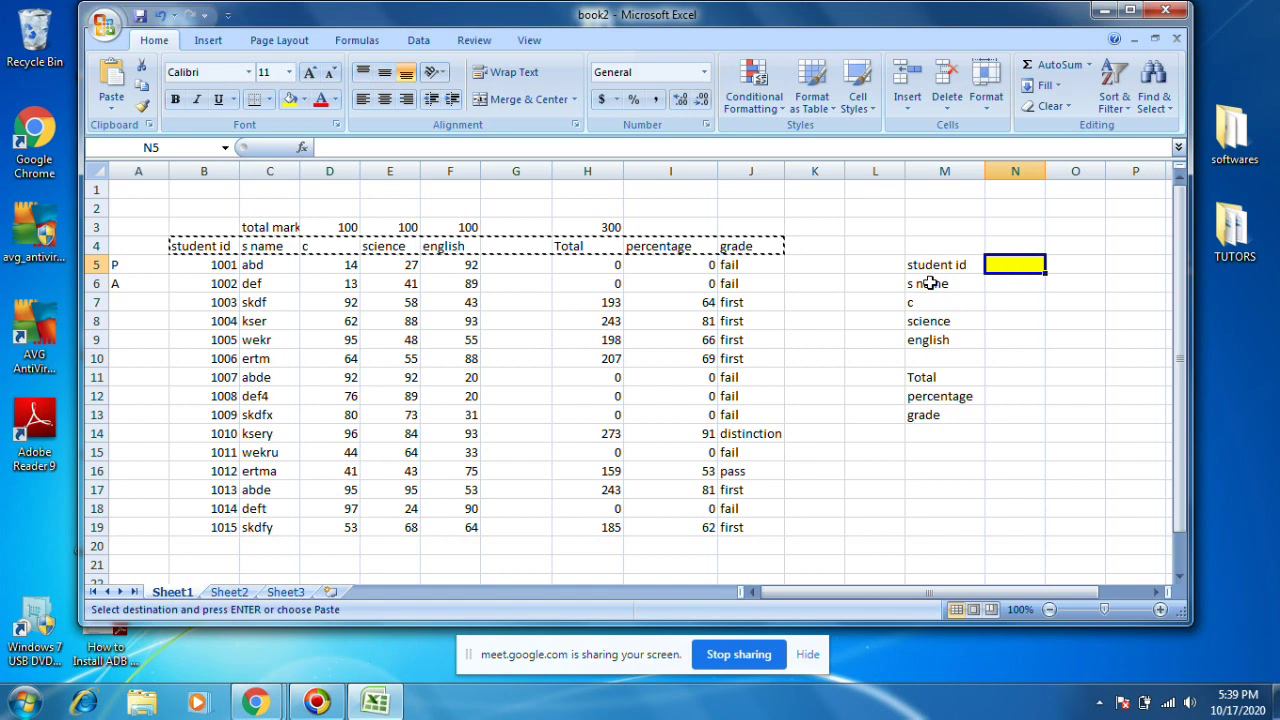
{"action": "left_click", "coordinate": [993, 286]}
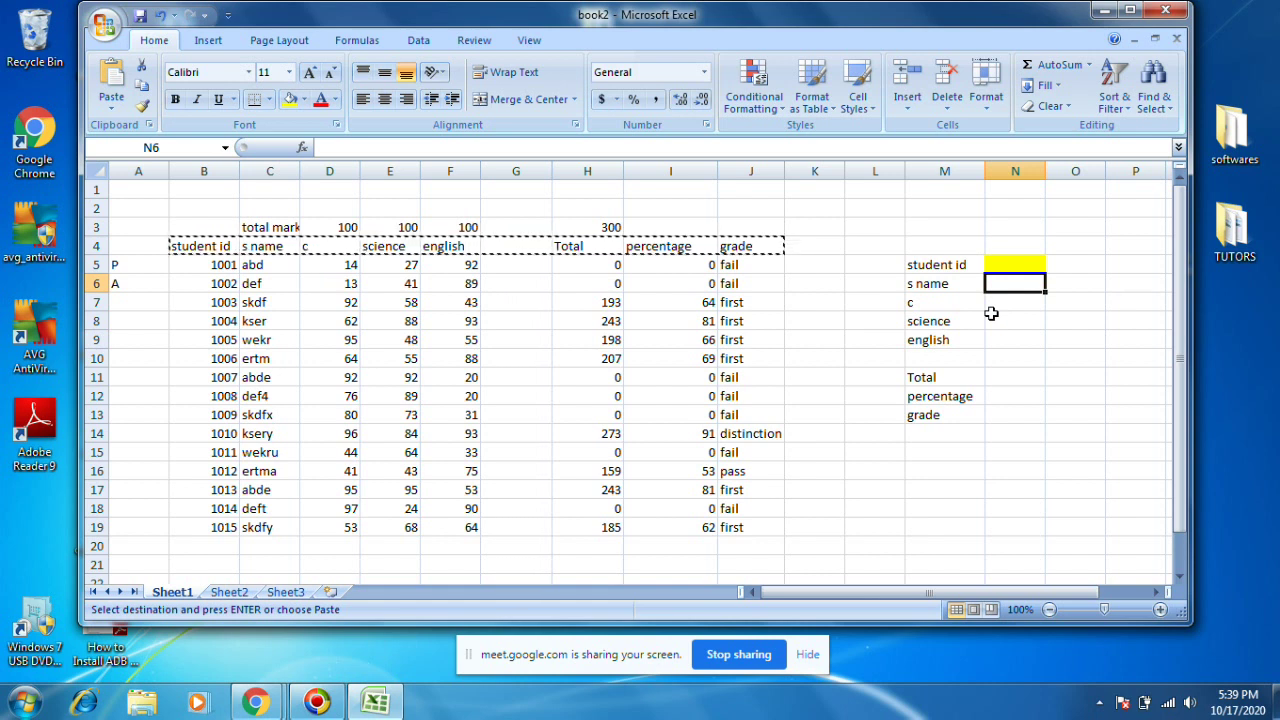
Rename the "c" label to "maths" in both header cell D4 and list cell M7.
{"action": "left_click", "coordinate": [338, 248]}
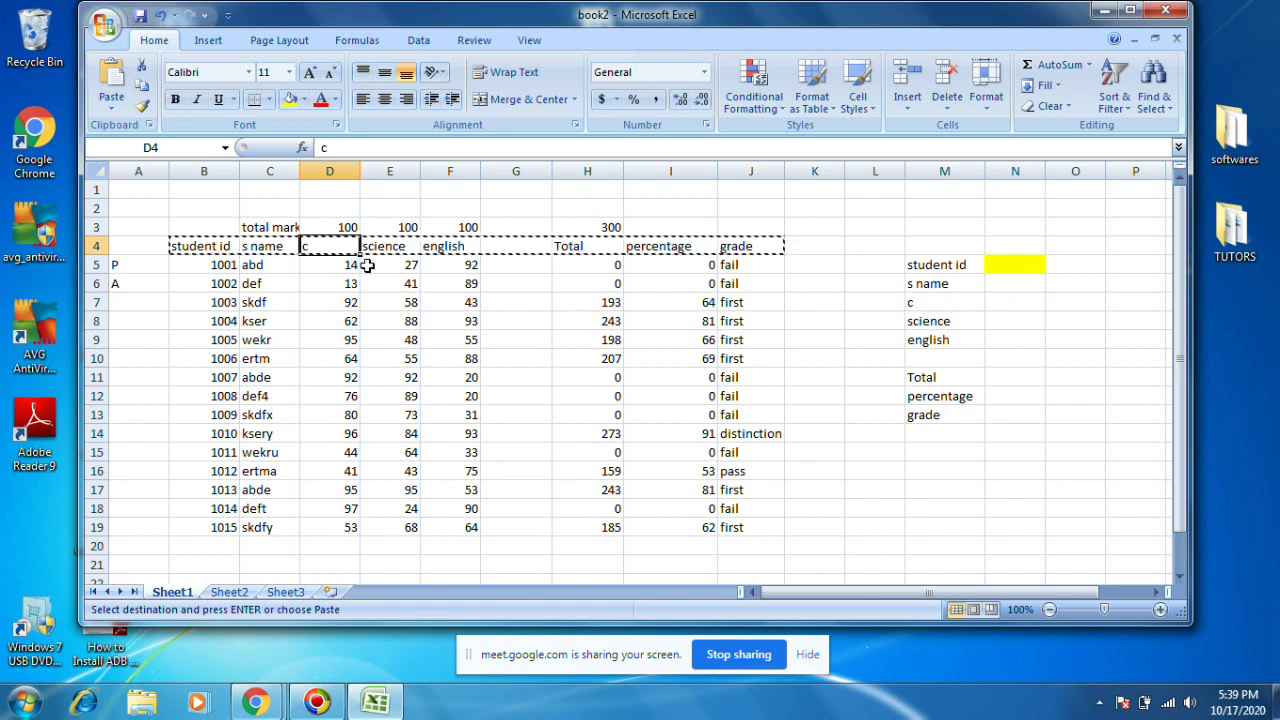
{"action": "type", "text": "maths"}
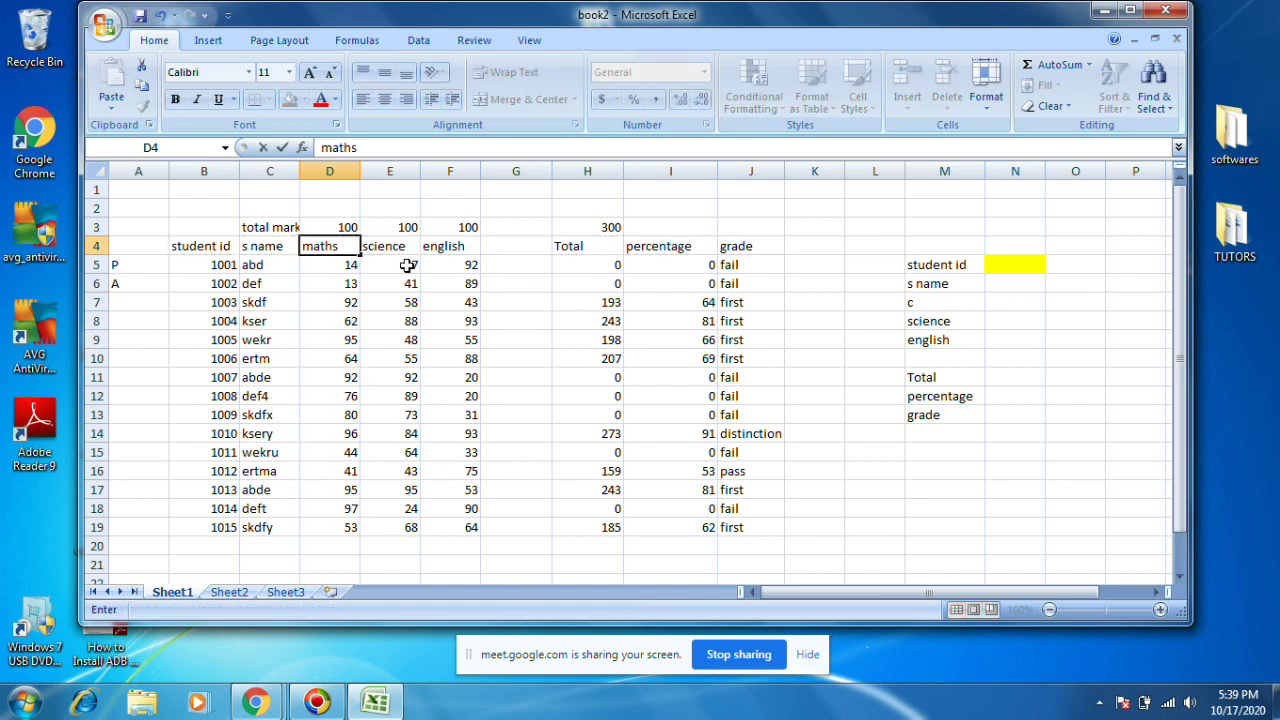
{"action": "left_click", "coordinate": [918, 303]}
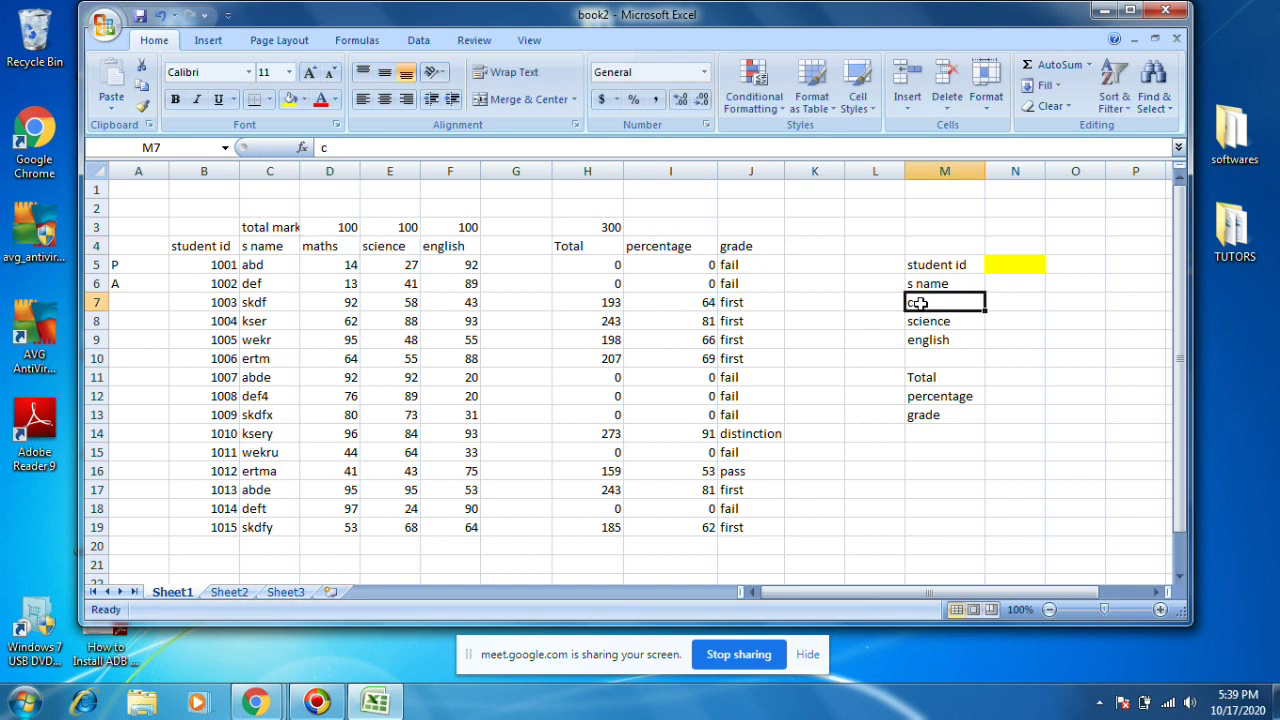
{"action": "type", "text": "maths"}
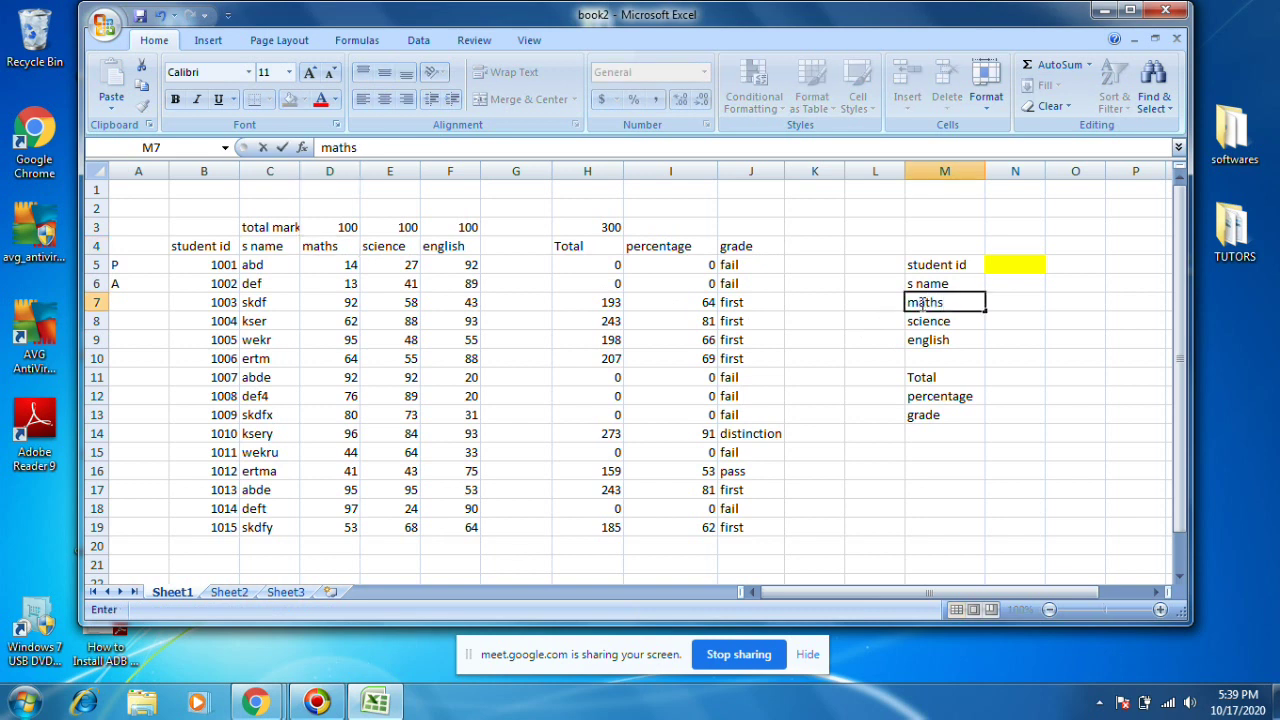
{"action": "left_click", "coordinate": [970, 323]}
Enter the id of the first student in the table into the yellow cell N5.
{"action": "left_click", "coordinate": [1004, 270]}
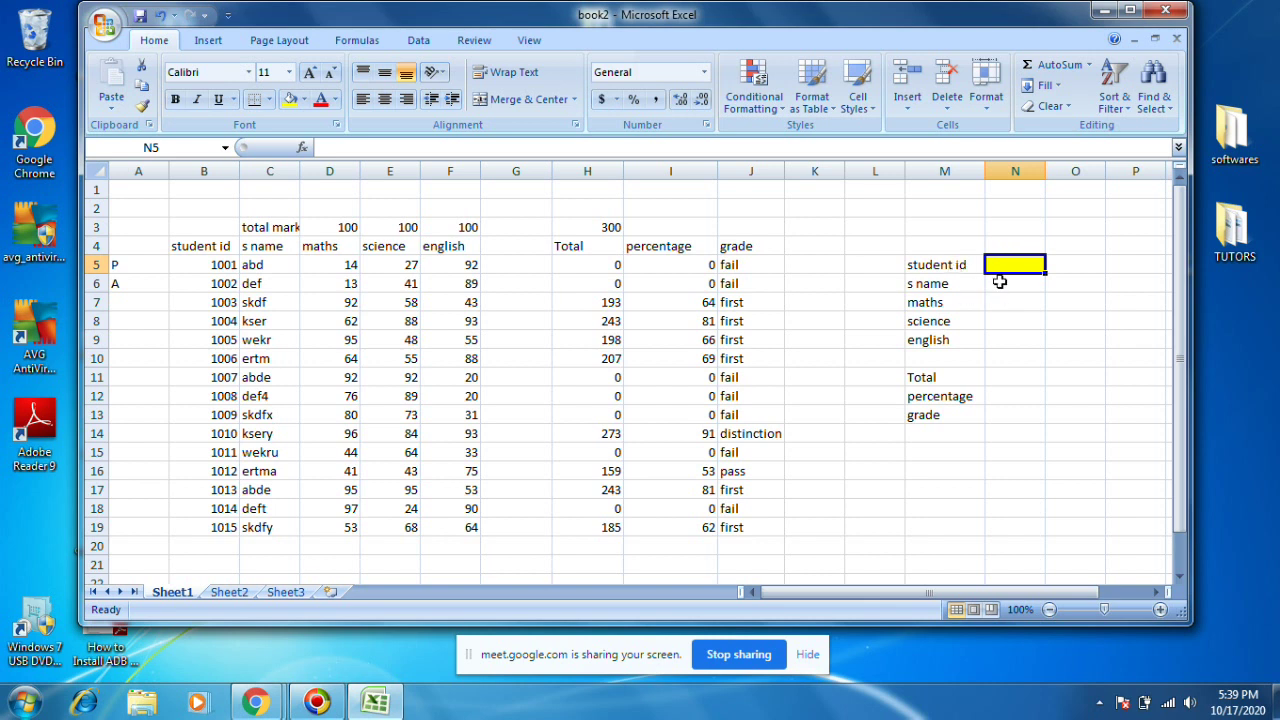
{"action": "key", "text": "Return"}
{"action": "left_click", "coordinate": [1005, 266]}
{"action": "type", "text": "1001"}
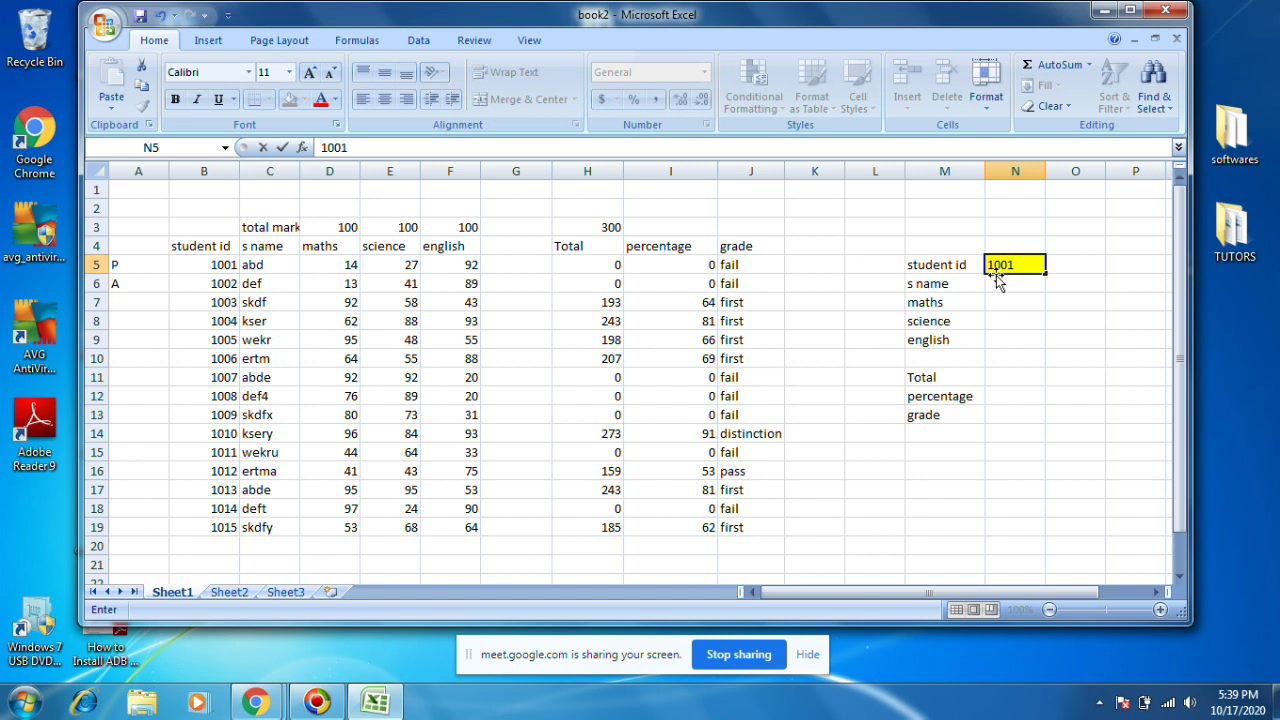
{"action": "key", "text": "Return"}
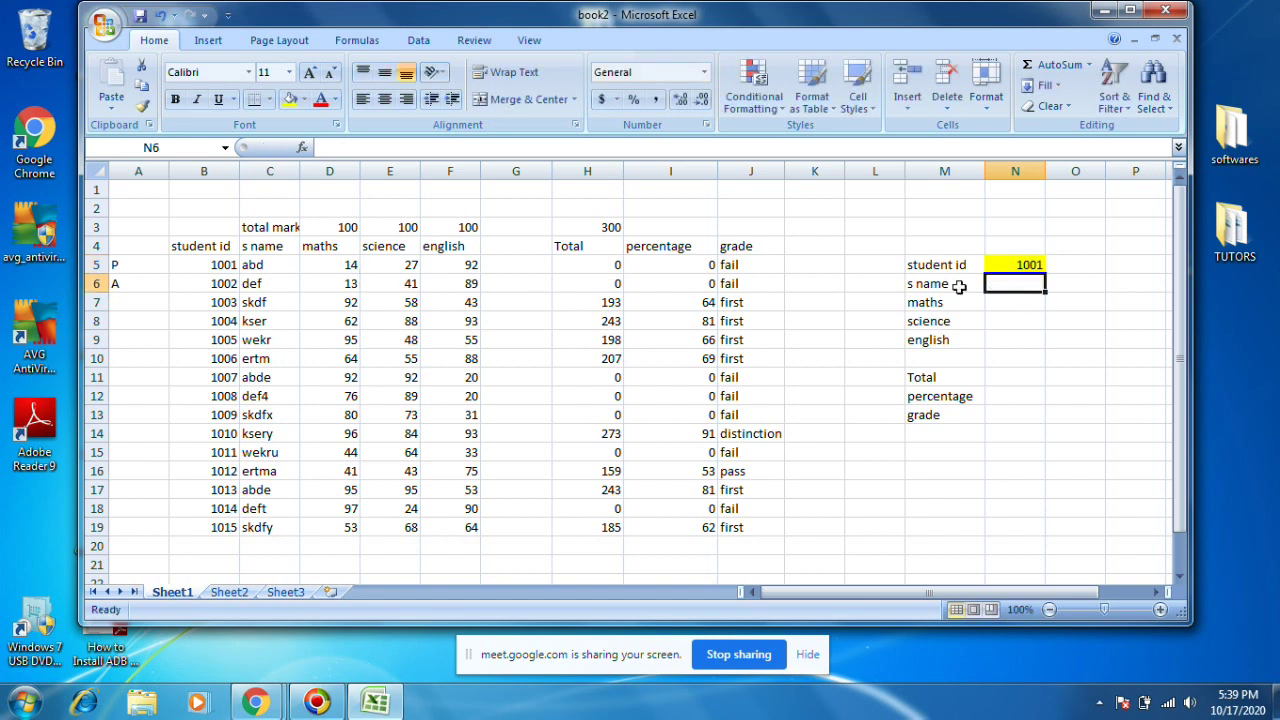
{"action": "left_click", "coordinate": [920, 286]}
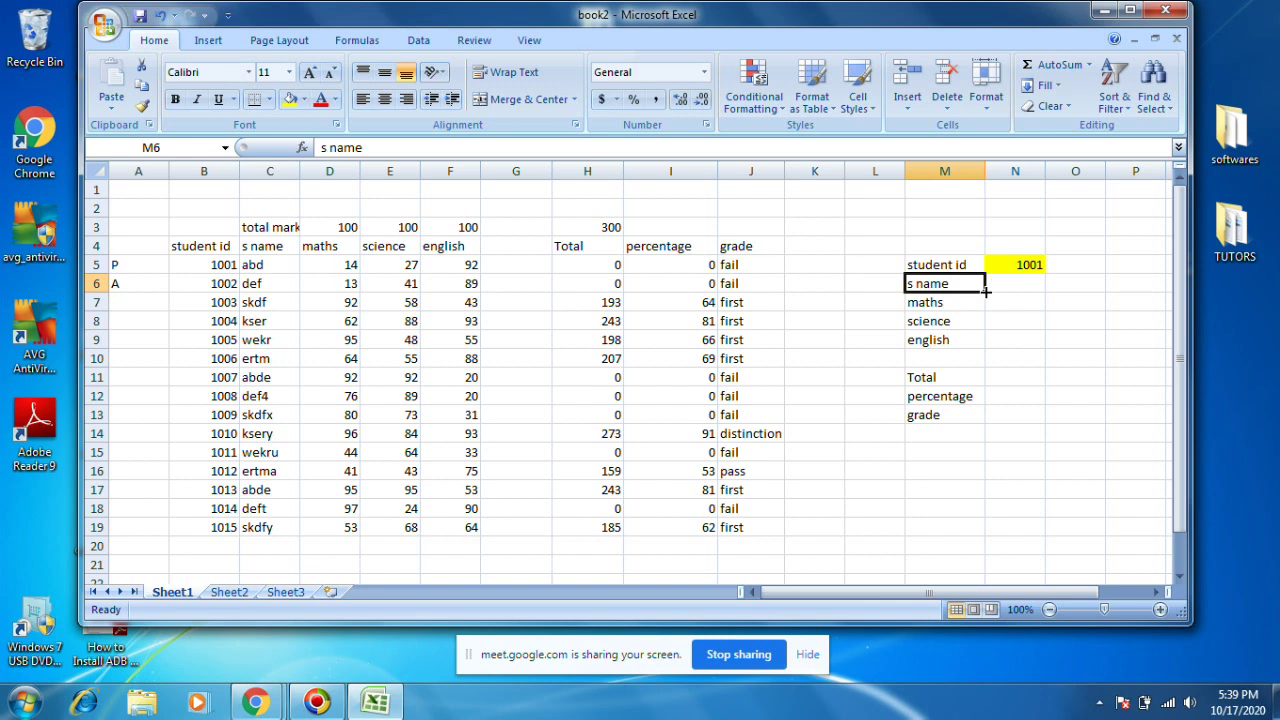
{"action": "left_click", "coordinate": [928, 302]}
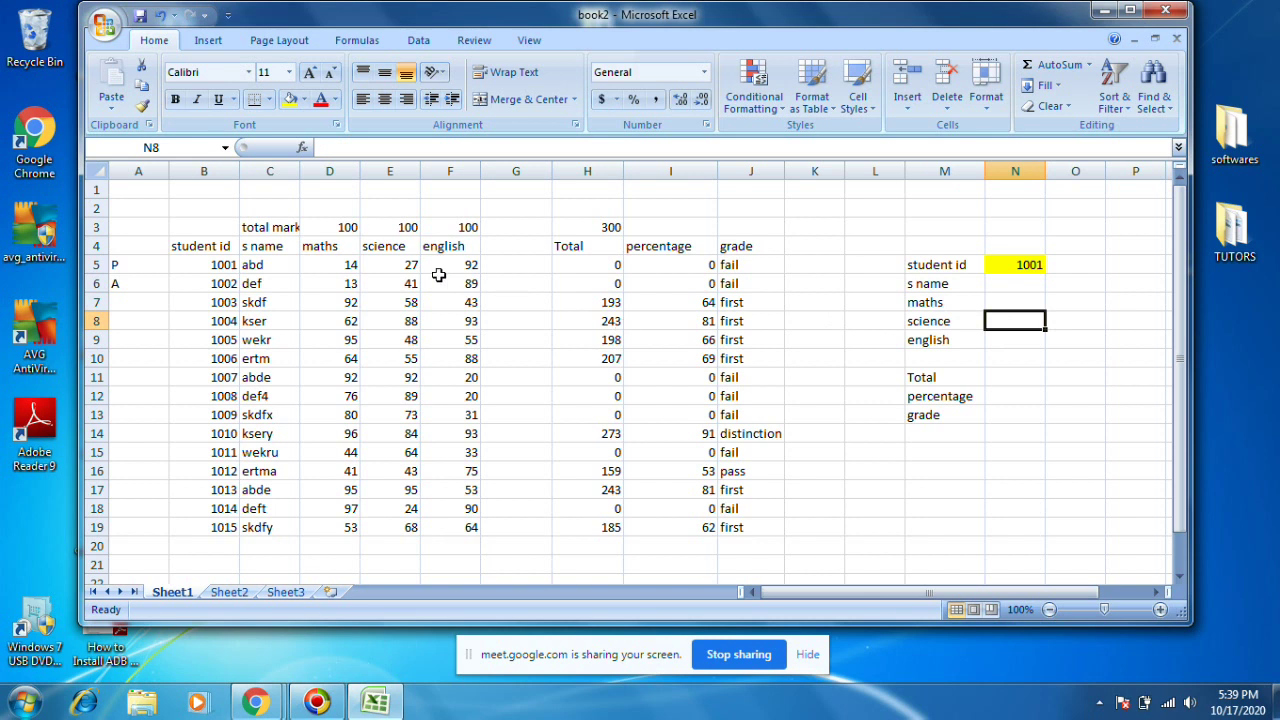
{"action": "left_click", "coordinate": [1030, 341]}
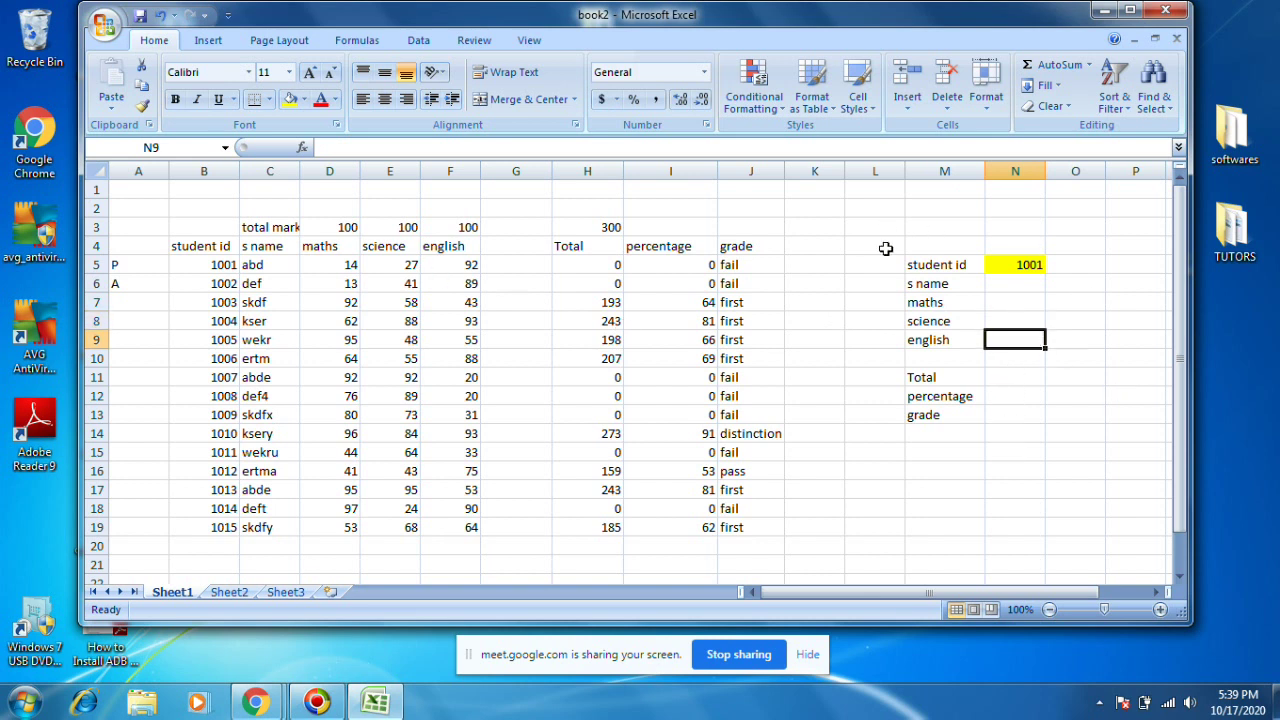
Apply all borders to the lookup form in the range M5:N13.
{"action": "left_click_drag", "start_coordinate": [915, 264], "coordinate": [1028, 416]}
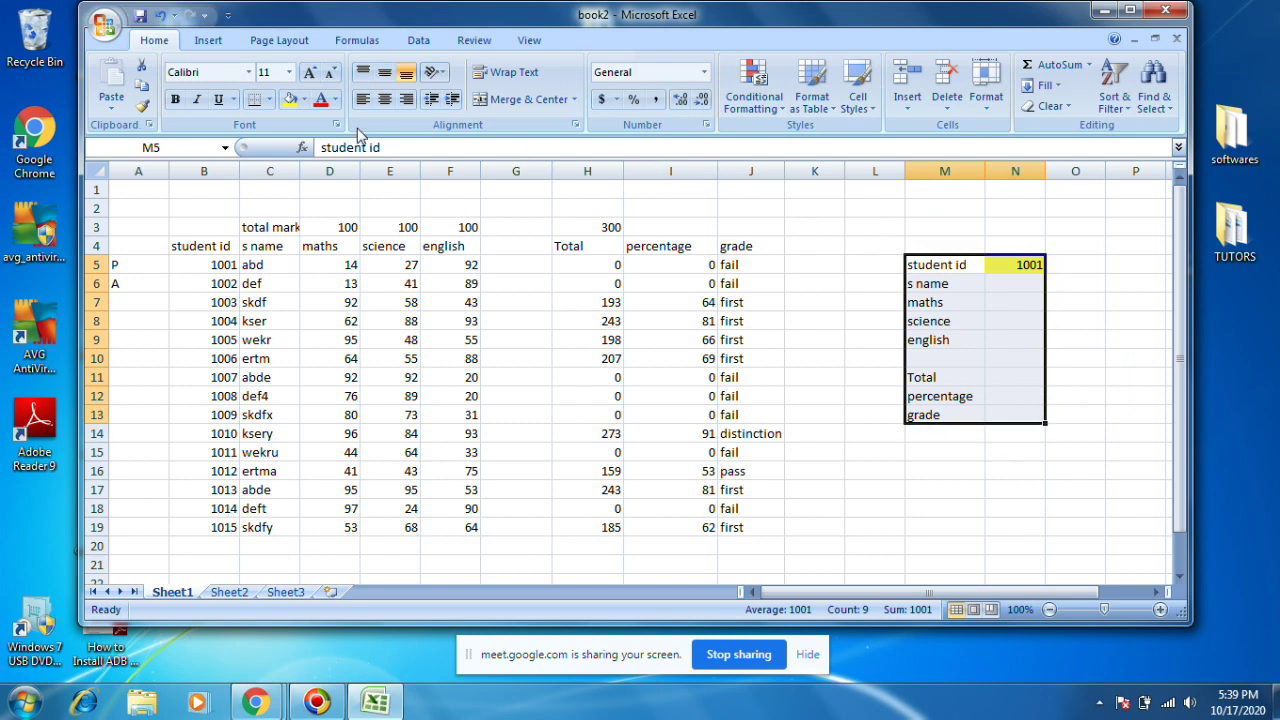
{"action": "left_click", "coordinate": [193, 45]}
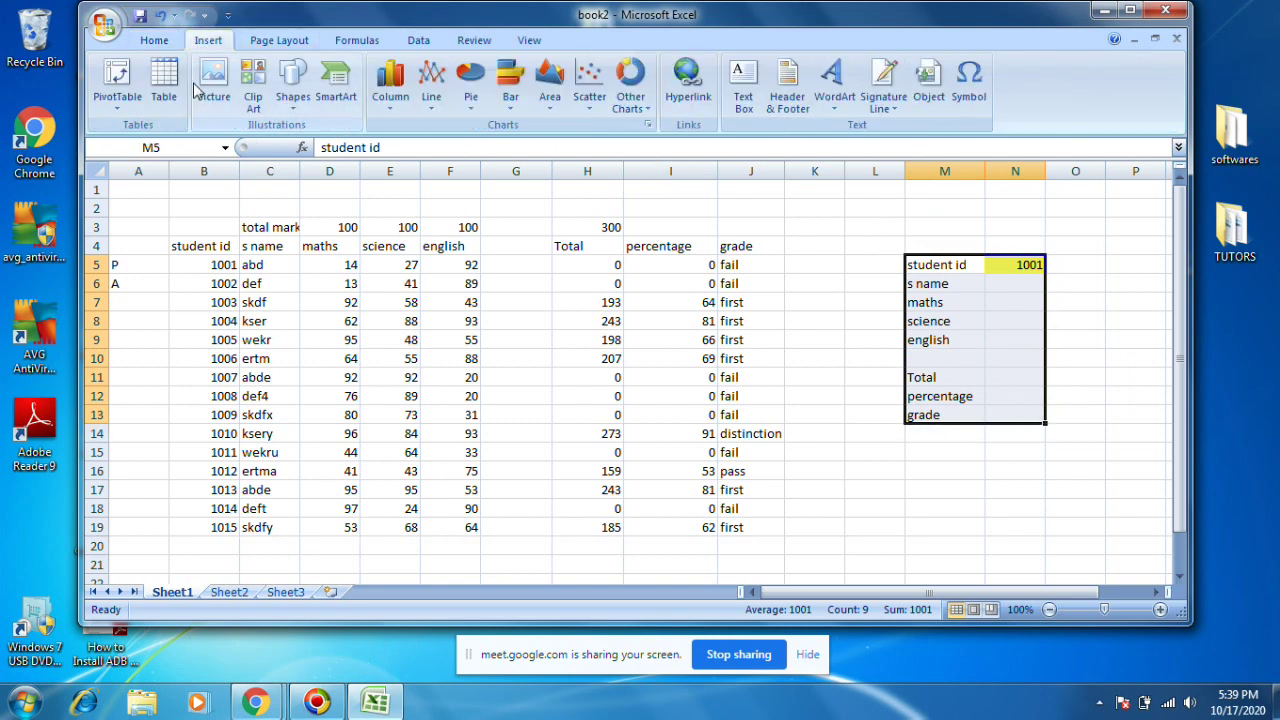
{"action": "left_click", "coordinate": [157, 42]}
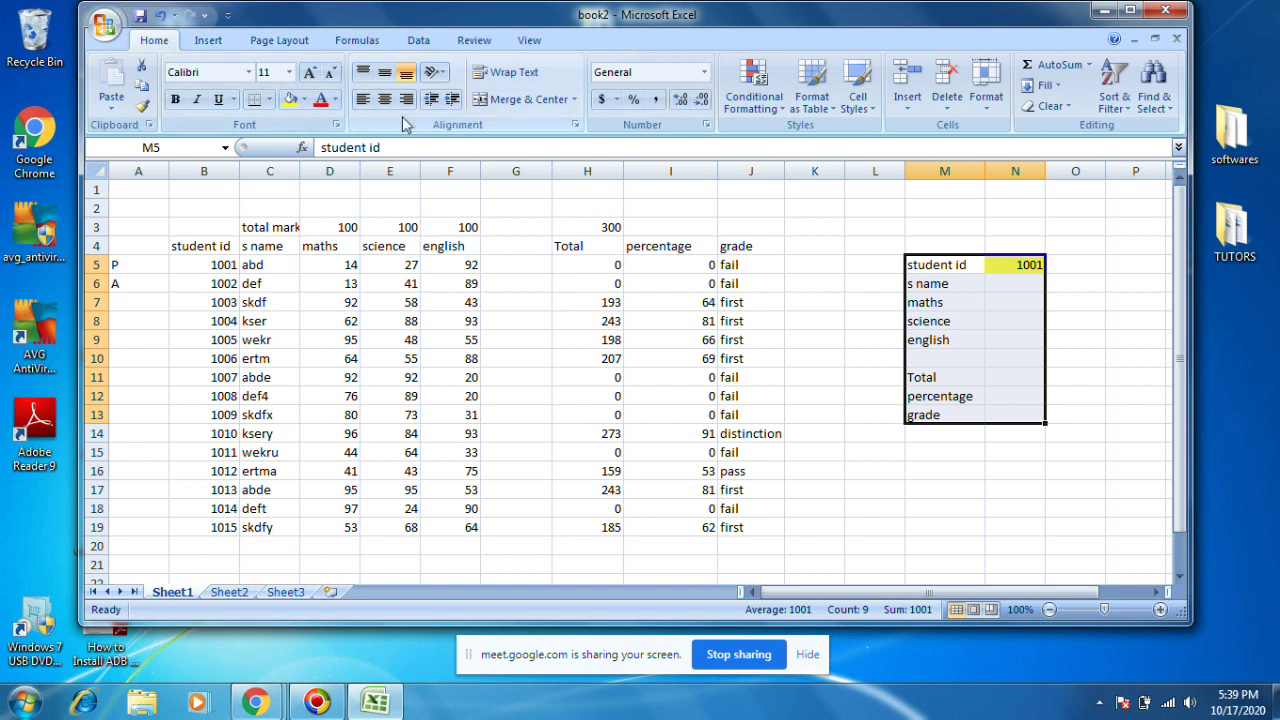
{"action": "left_click", "coordinate": [268, 100]}
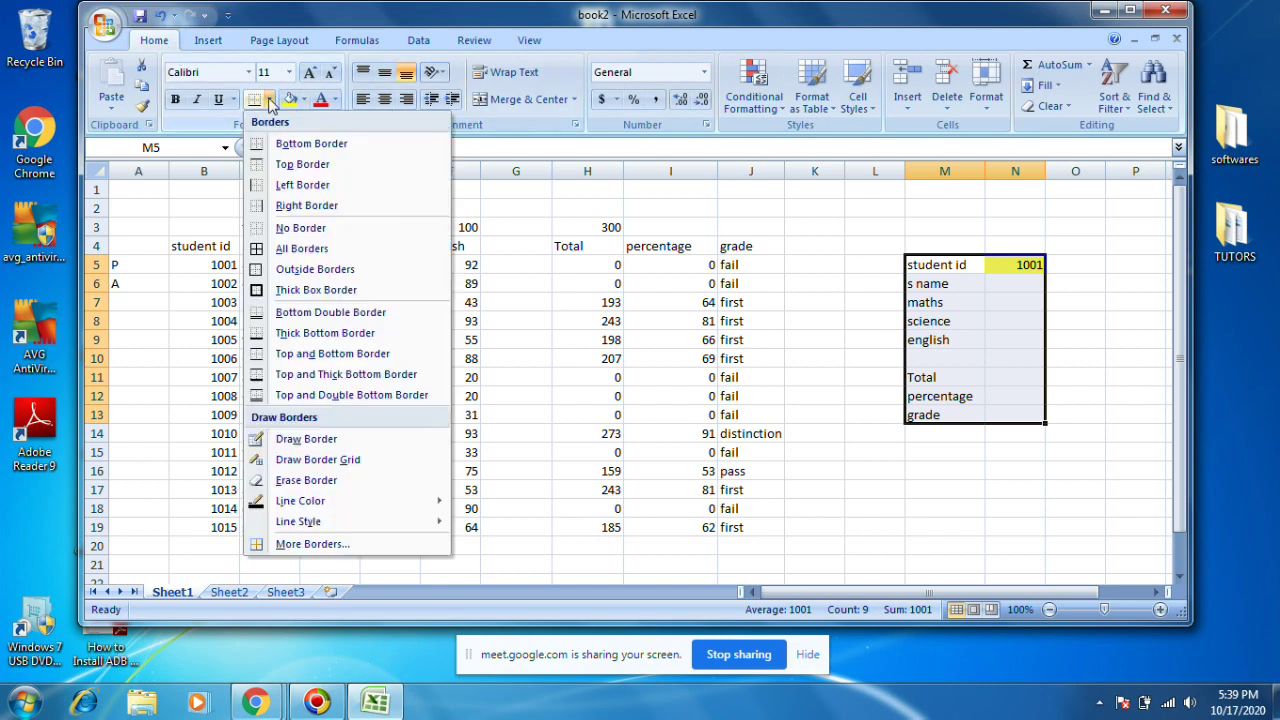
{"action": "left_click", "coordinate": [301, 248]}
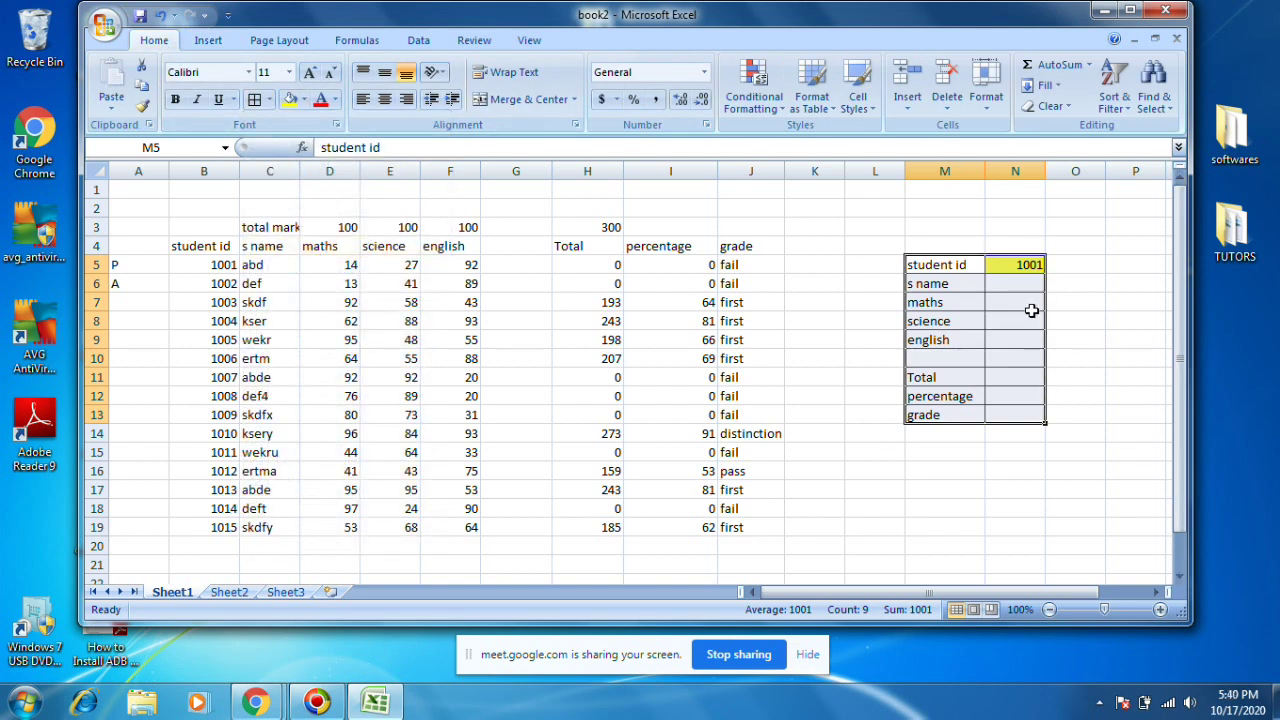
{"action": "left_click", "coordinate": [937, 231]}
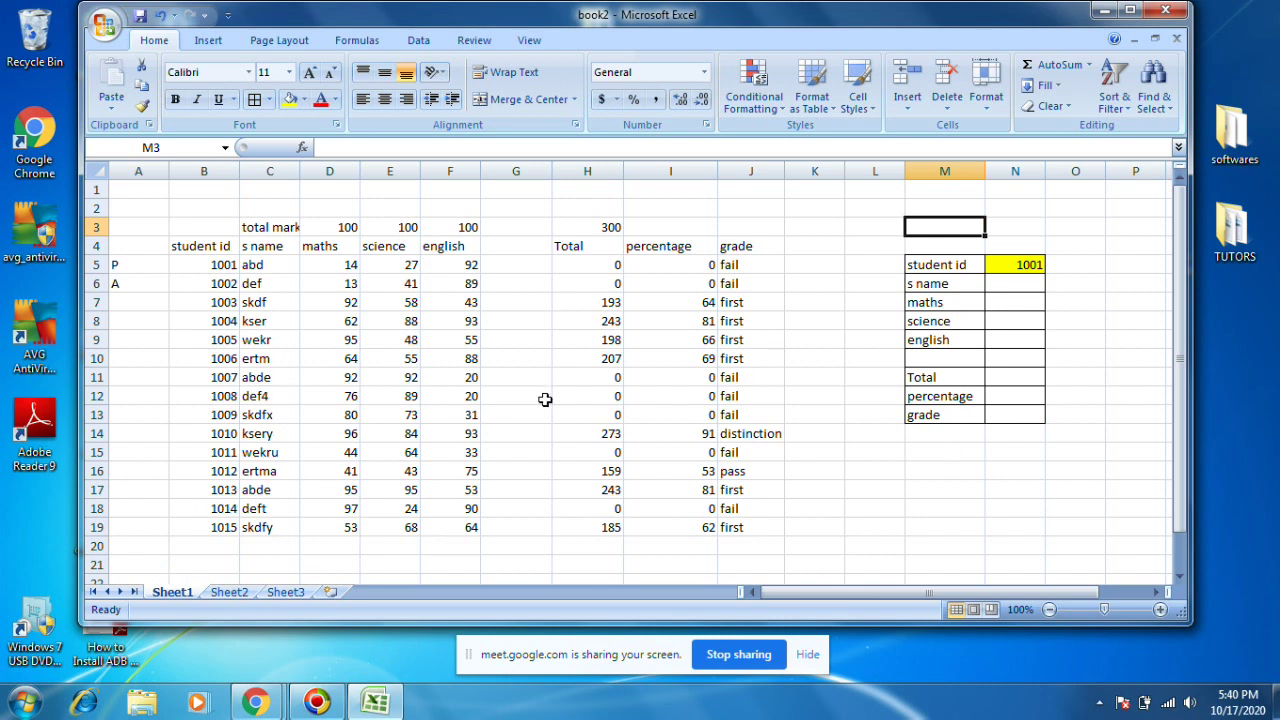
{"action": "left_click", "coordinate": [1014, 287]}
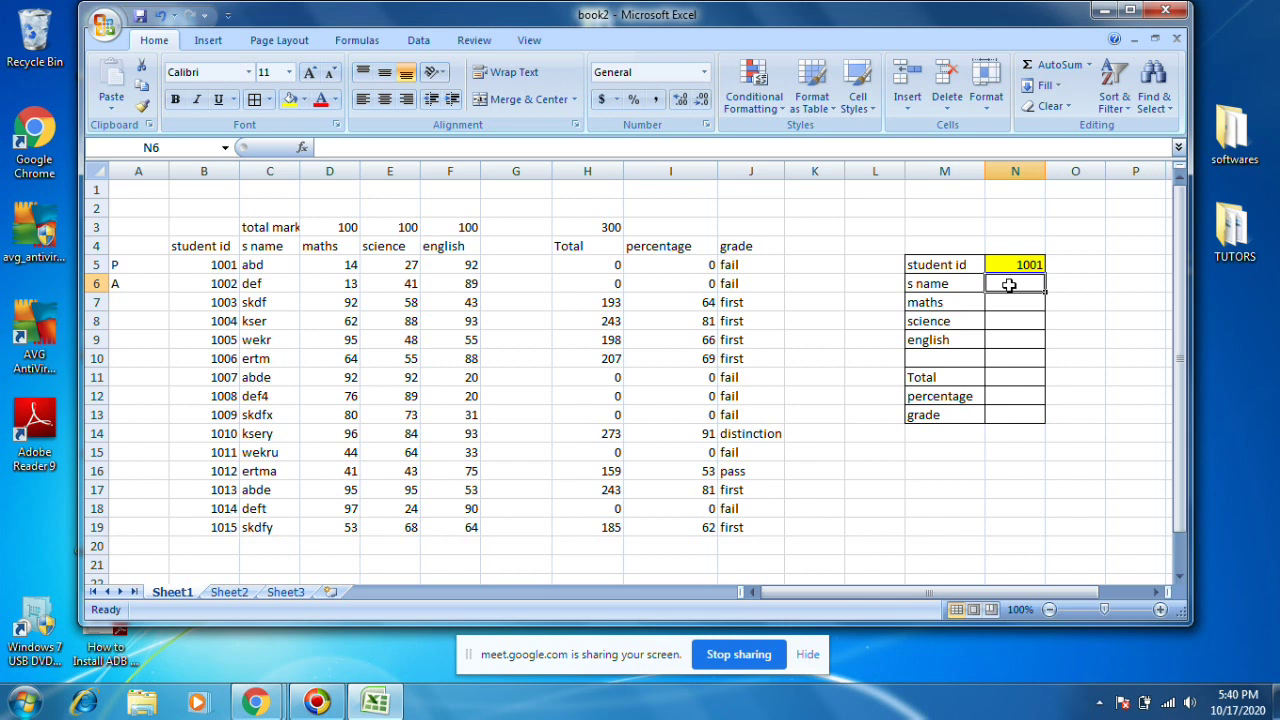
{"action": "type", "text": "="}
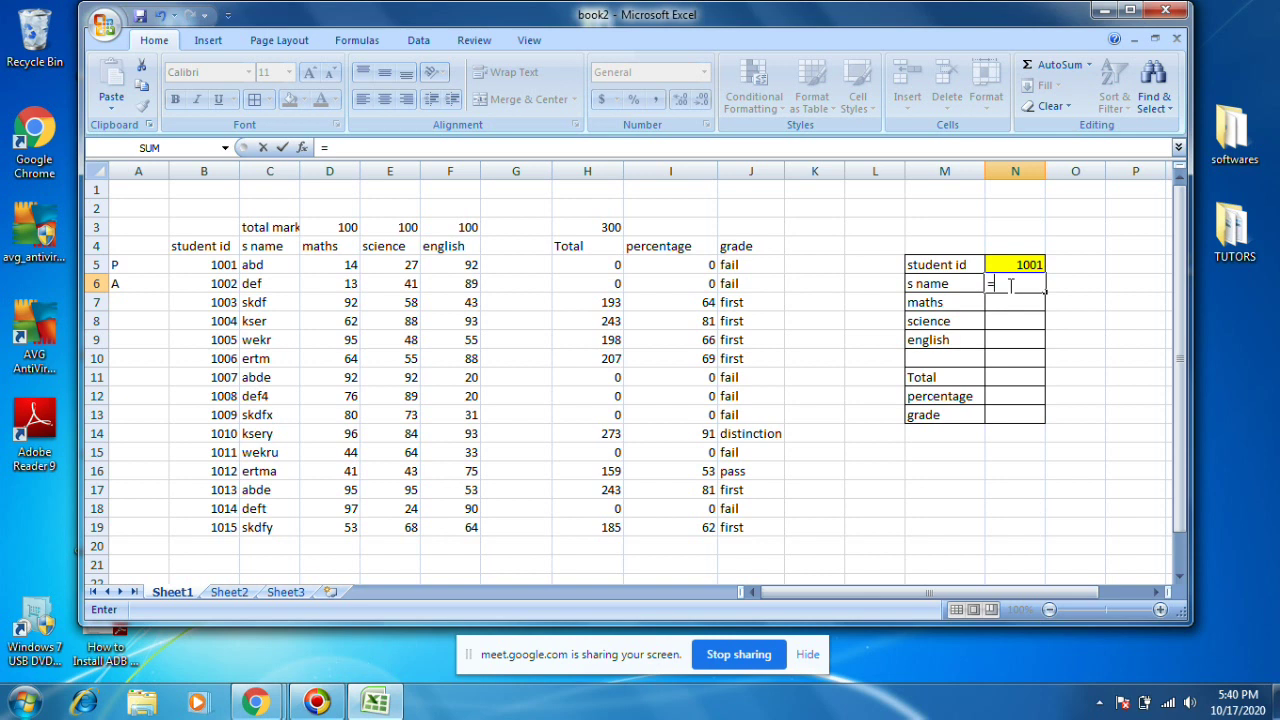
{"action": "type", "text": "h"}
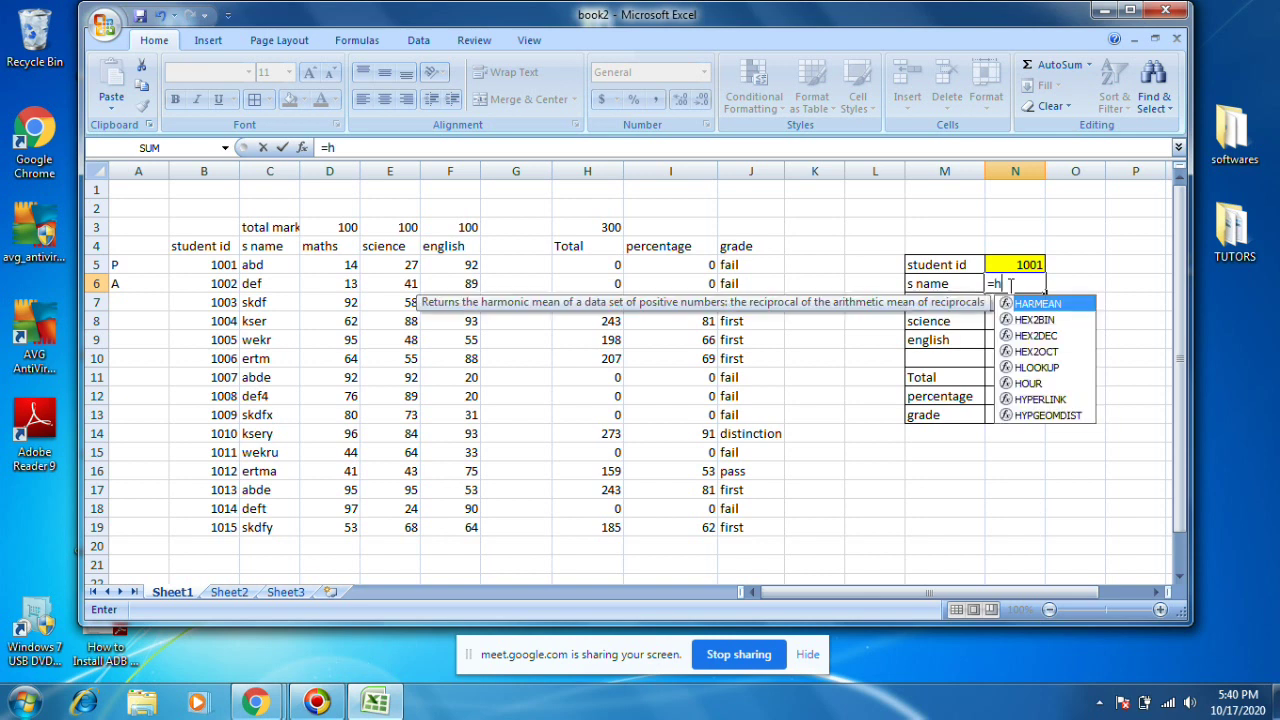
{"action": "type", "text": "l"}
{"action": "key", "text": "Return"}
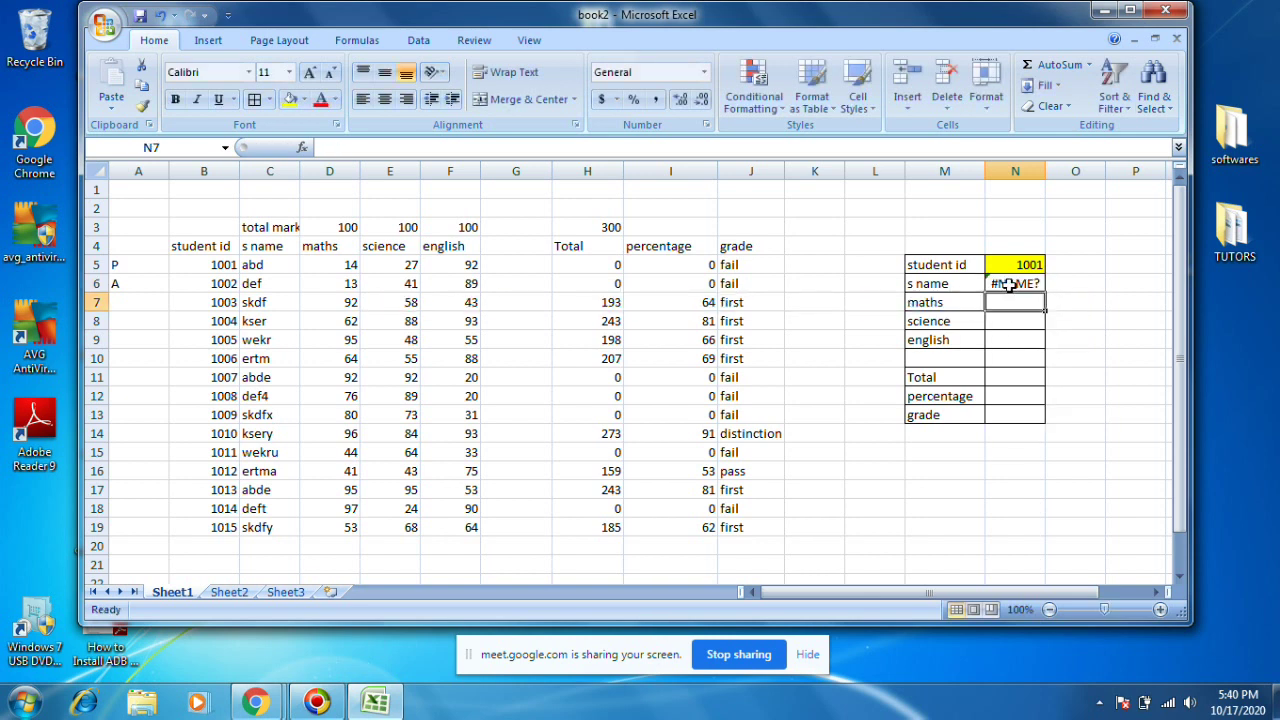
Begin an HLOOKUP formula in the s name cell N6 with N5 as lookup value and B4:J19 as table array.
{"action": "left_click", "coordinate": [1008, 286]}
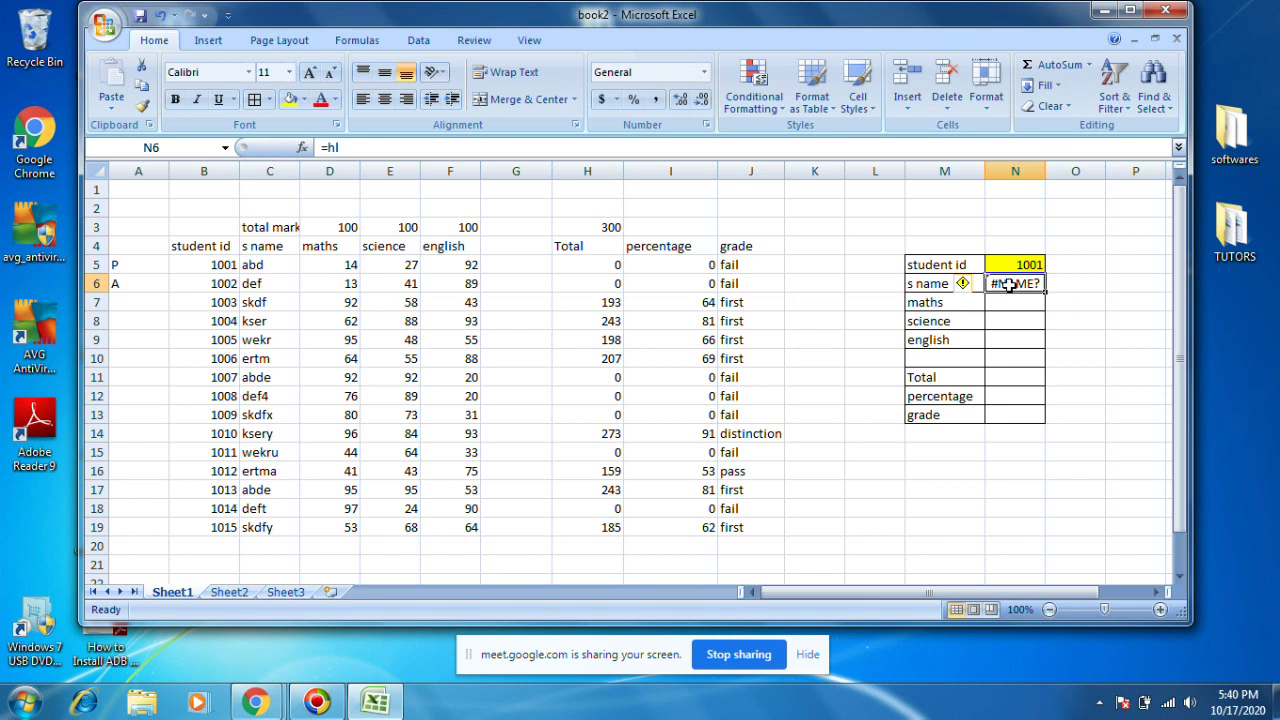
{"action": "type", "text": "=h"}
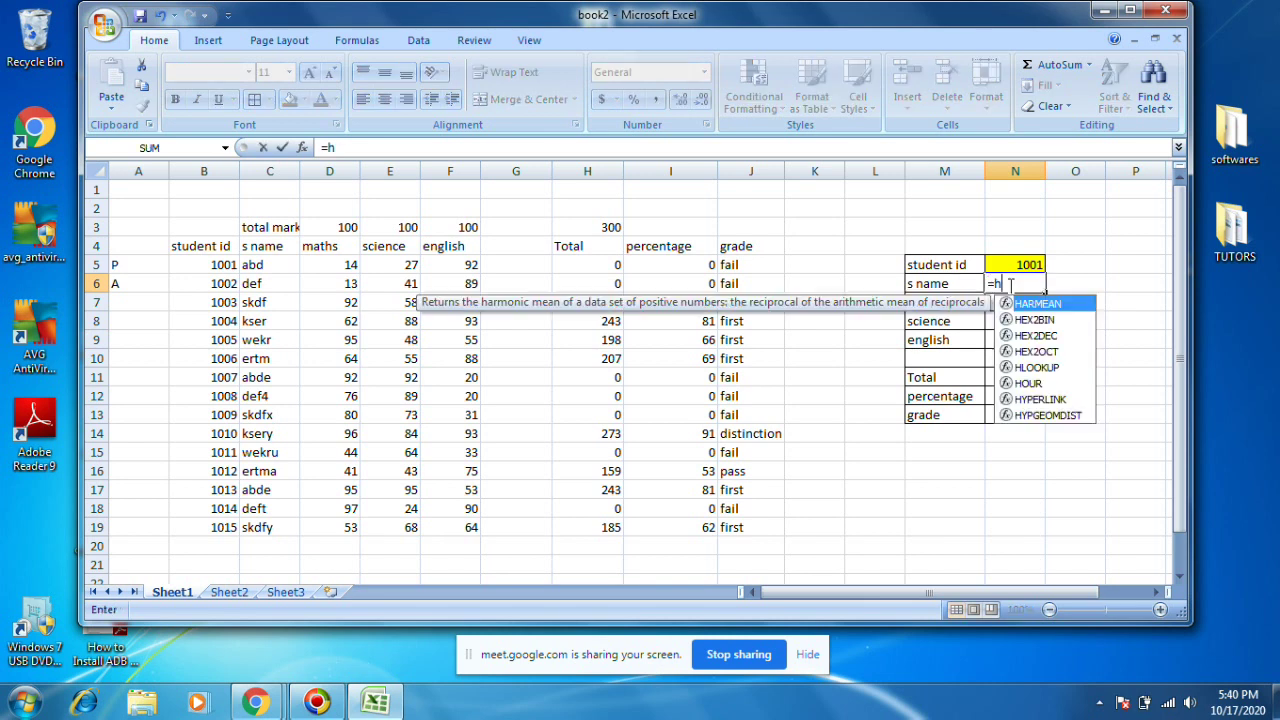
{"action": "type", "text": "l"}
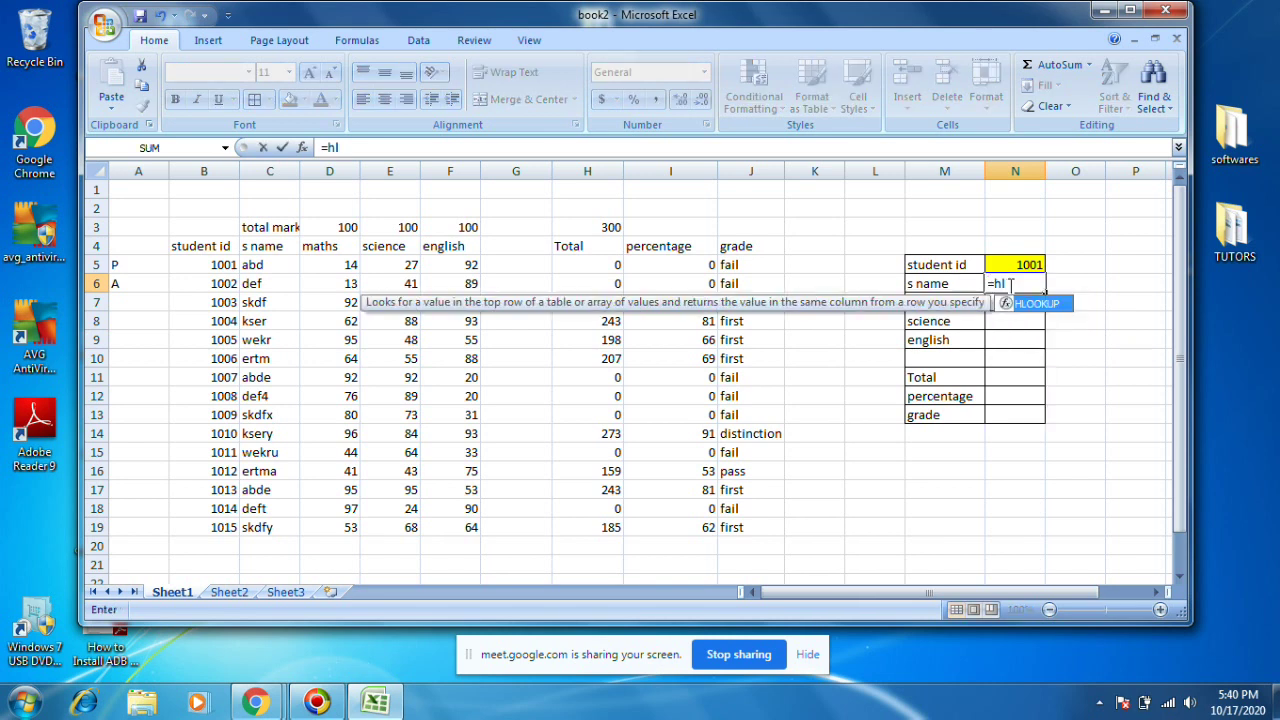
{"action": "key", "text": "Tab"}
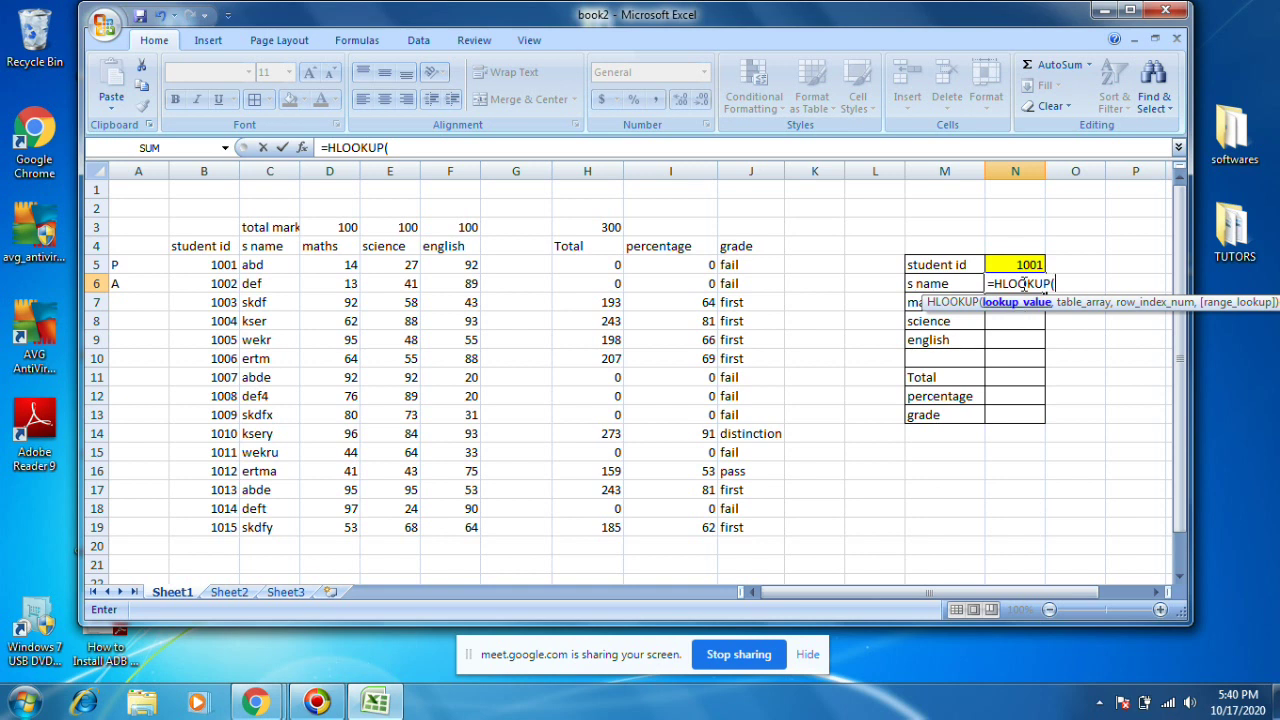
{"action": "left_click", "coordinate": [1020, 264]}
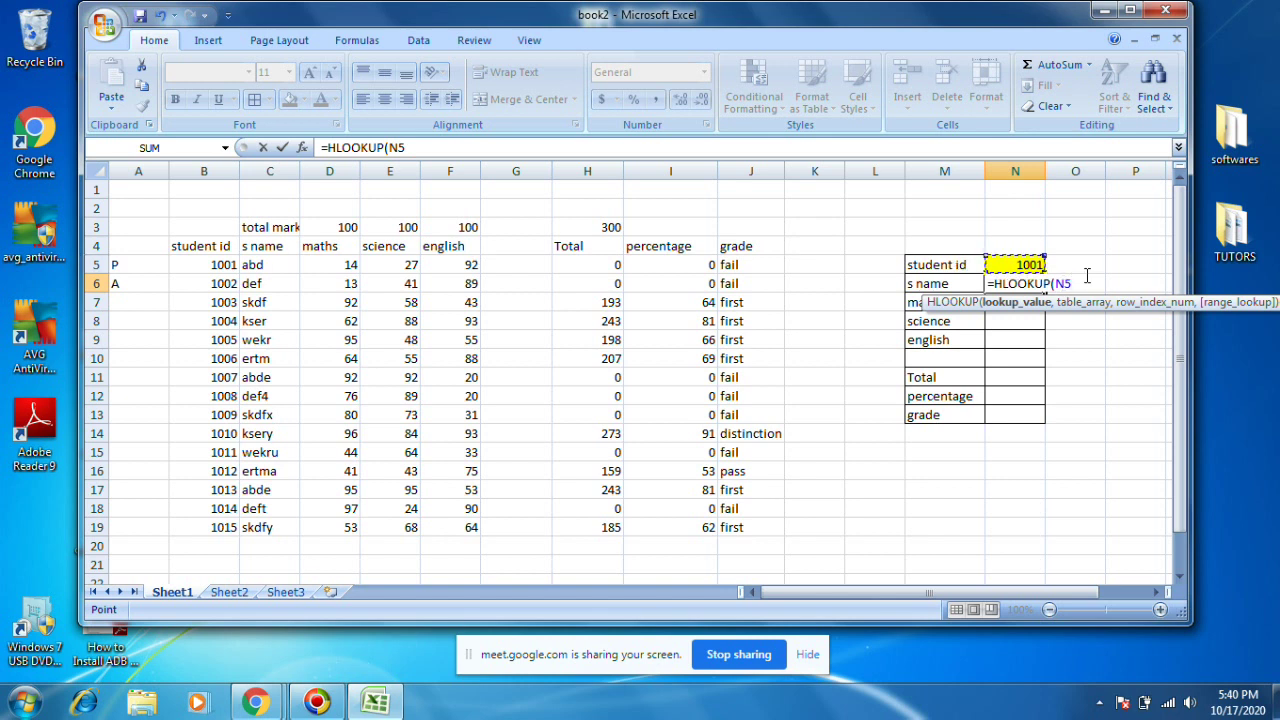
{"action": "type", "text": ","}
{"action": "left_click_drag", "start_coordinate": [192, 246], "coordinate": [723, 523]}
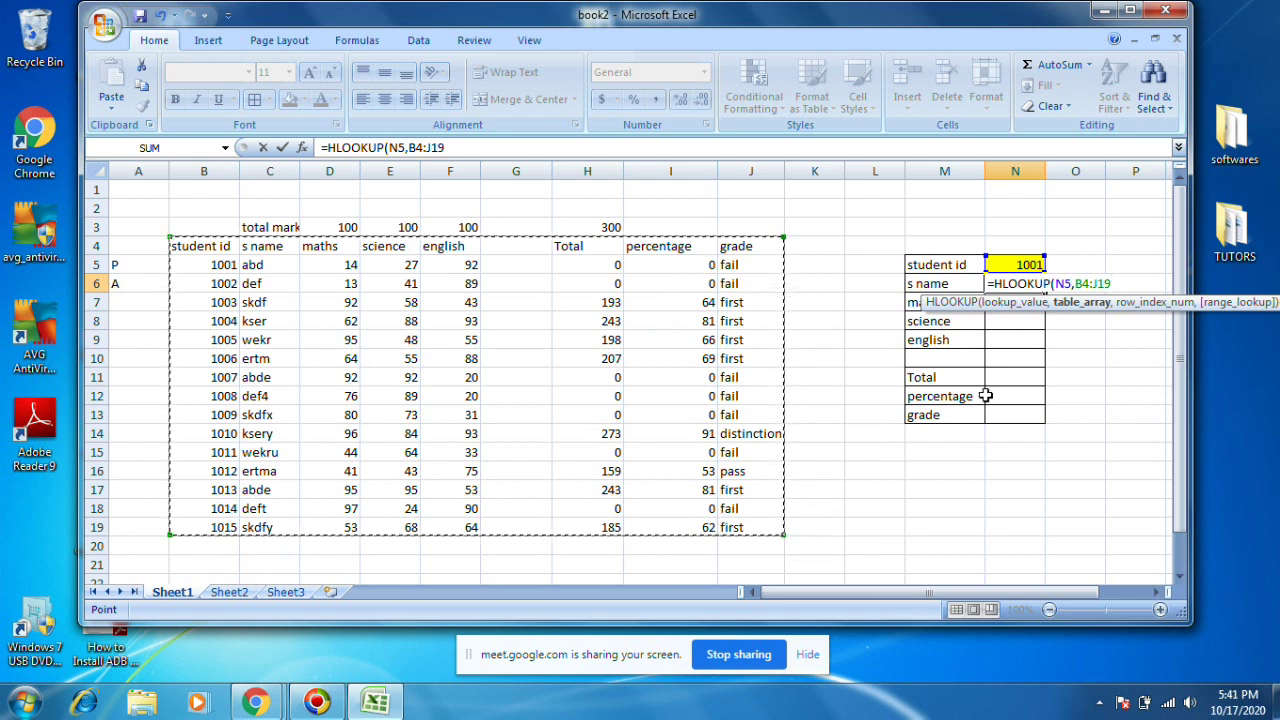
{"action": "type", "text": ","}
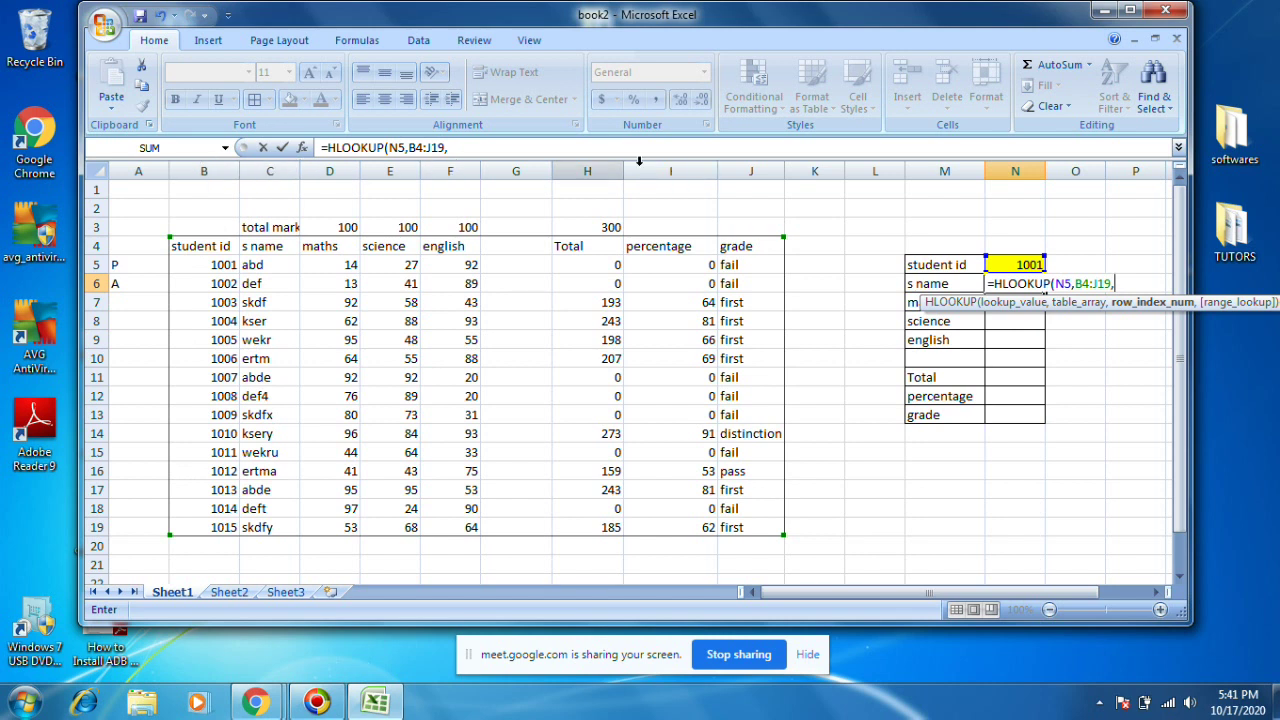
Change the function in the unfinished N6 formula to VLOOKUP.
{"action": "left_click", "coordinate": [999, 284]}
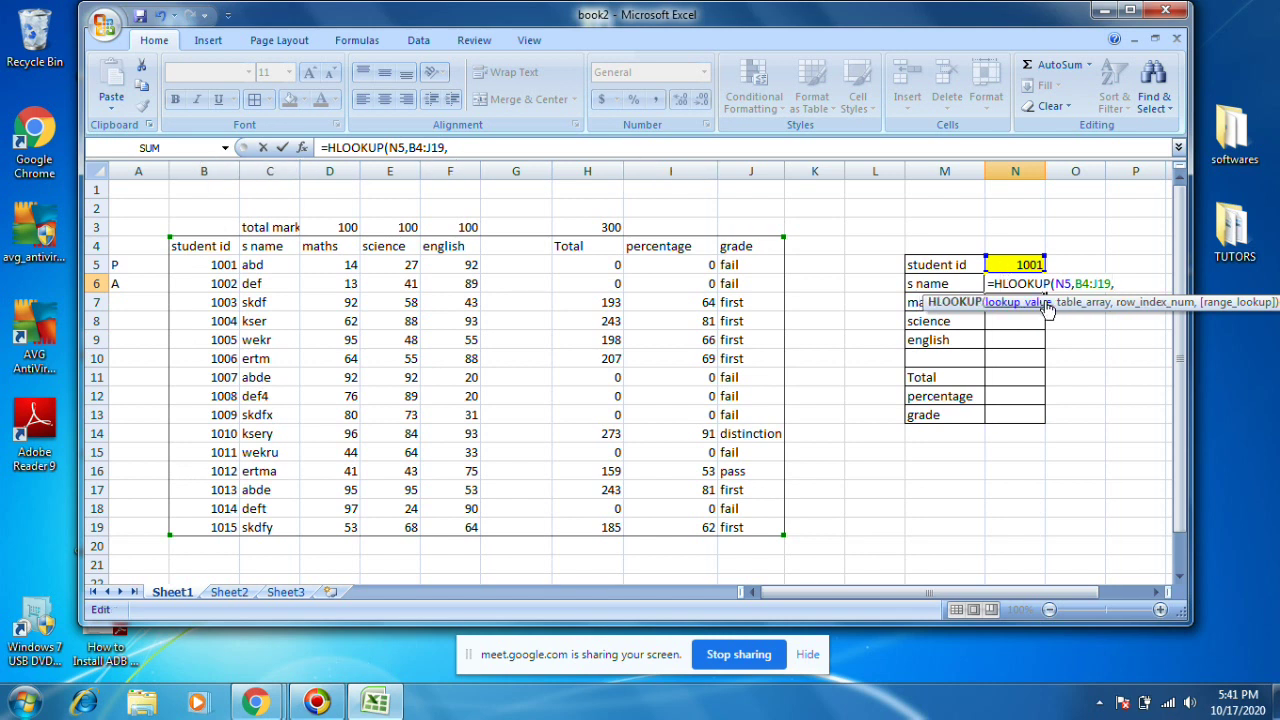
{"action": "key", "text": "BackSpace"}
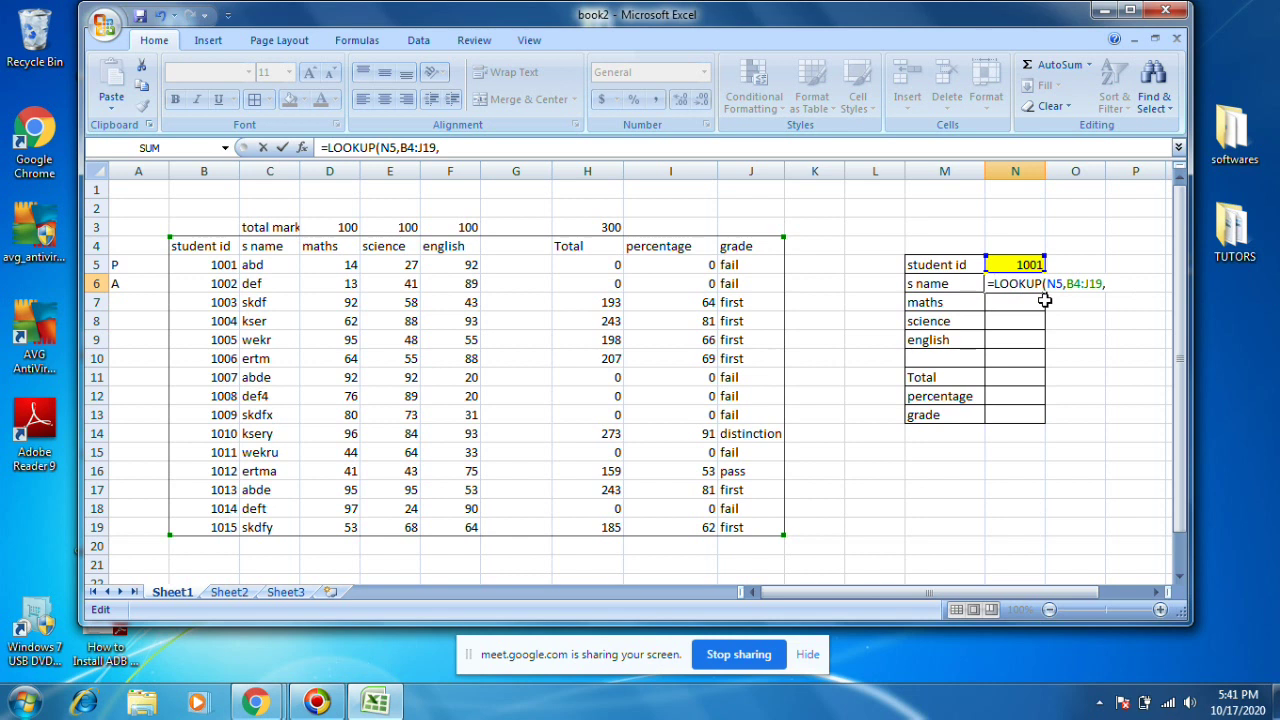
{"action": "type", "text": "V"}
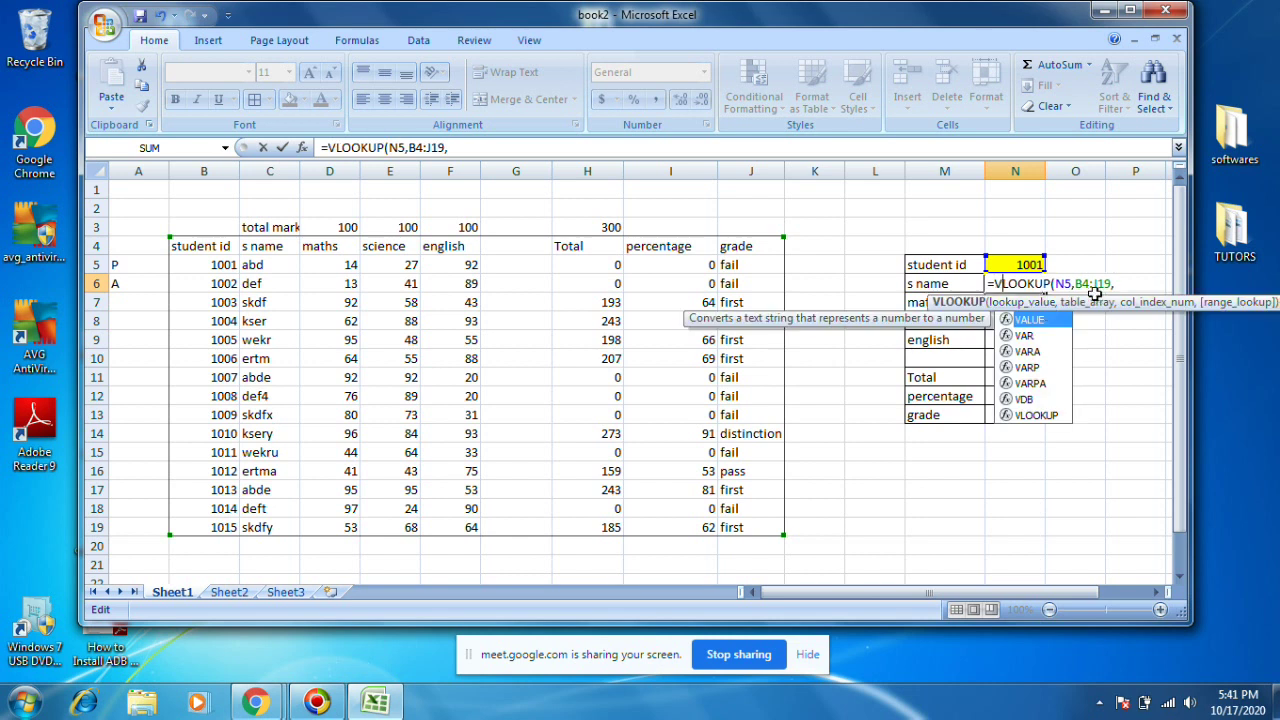
{"action": "left_click", "coordinate": [1116, 283]}
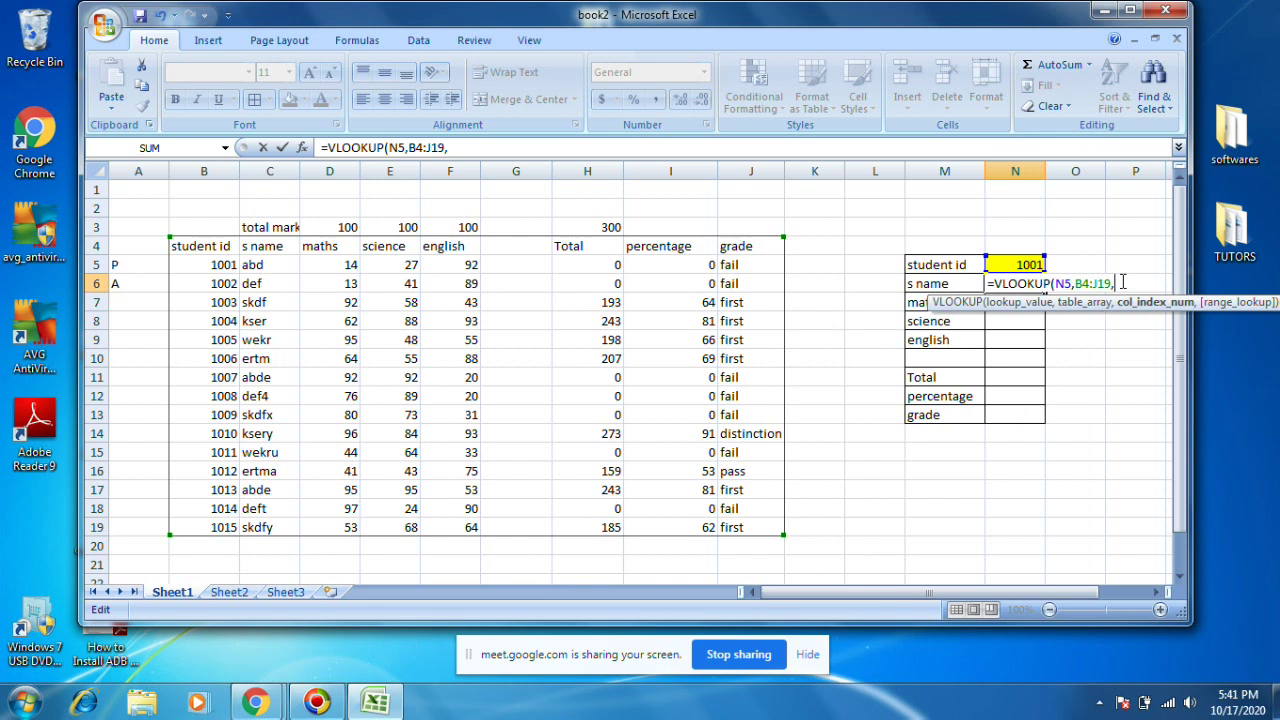
Reselect B4:J19 as the table array and complete the N6 VLOOKUP with column index 2 and range lookup TRUE.
{"action": "key", "text": "BackSpace"}
{"action": "key", "text": "BackSpace"}
{"action": "key", "text": "BackSpace"}
{"action": "key", "text": "BackSpace"}
{"action": "key", "text": "BackSpace"}
{"action": "key", "text": "BackSpace"}
{"action": "key", "text": "BackSpace"}
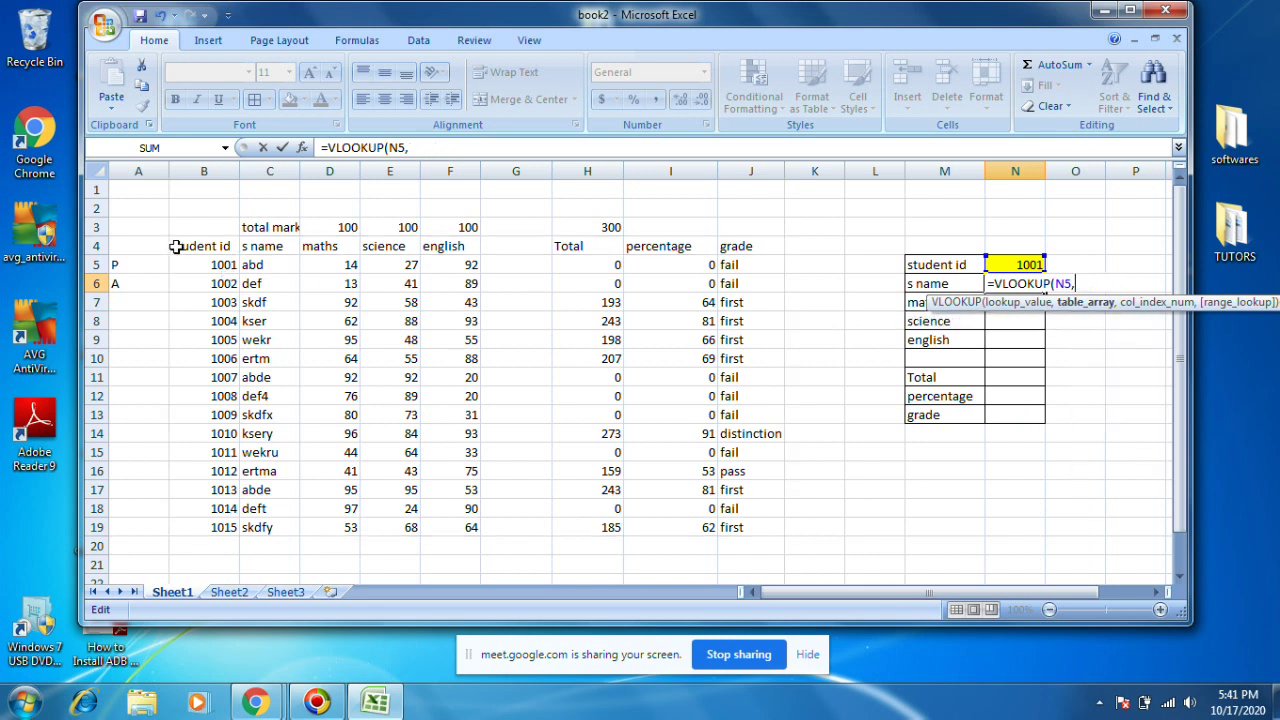
{"action": "left_click_drag", "start_coordinate": [175, 246], "coordinate": [790, 488]}
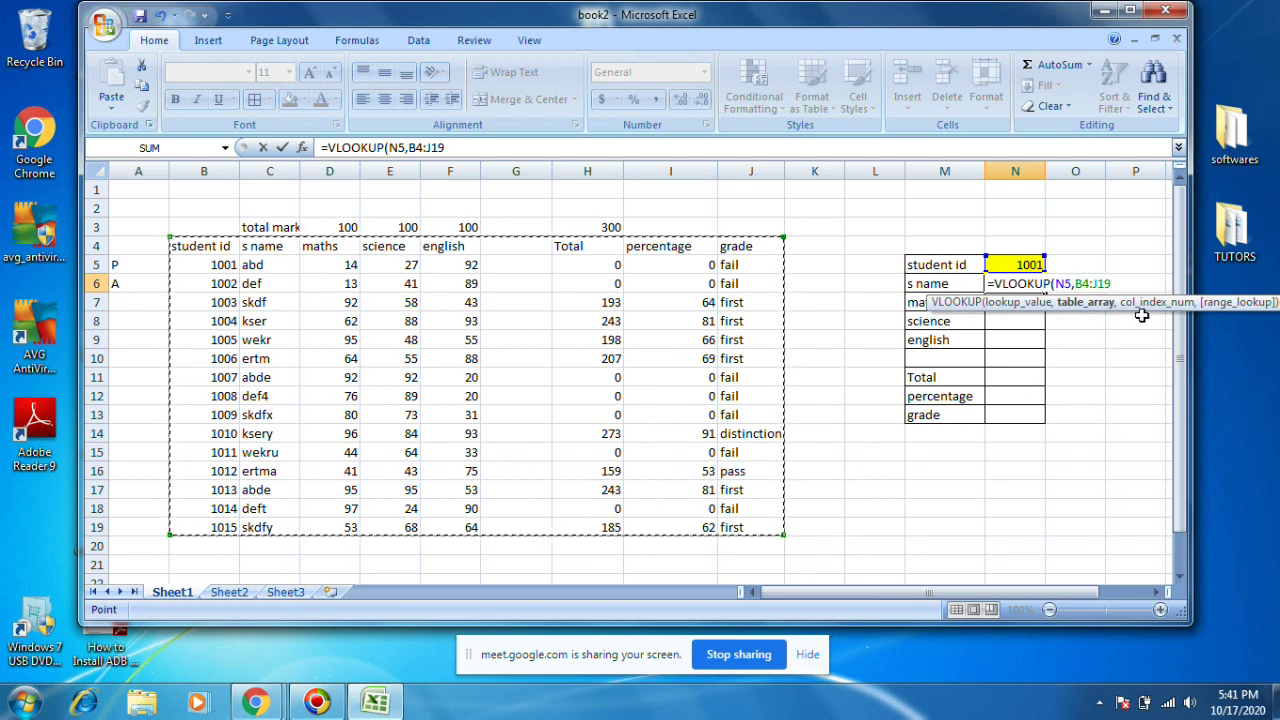
{"action": "type", "text": ","}
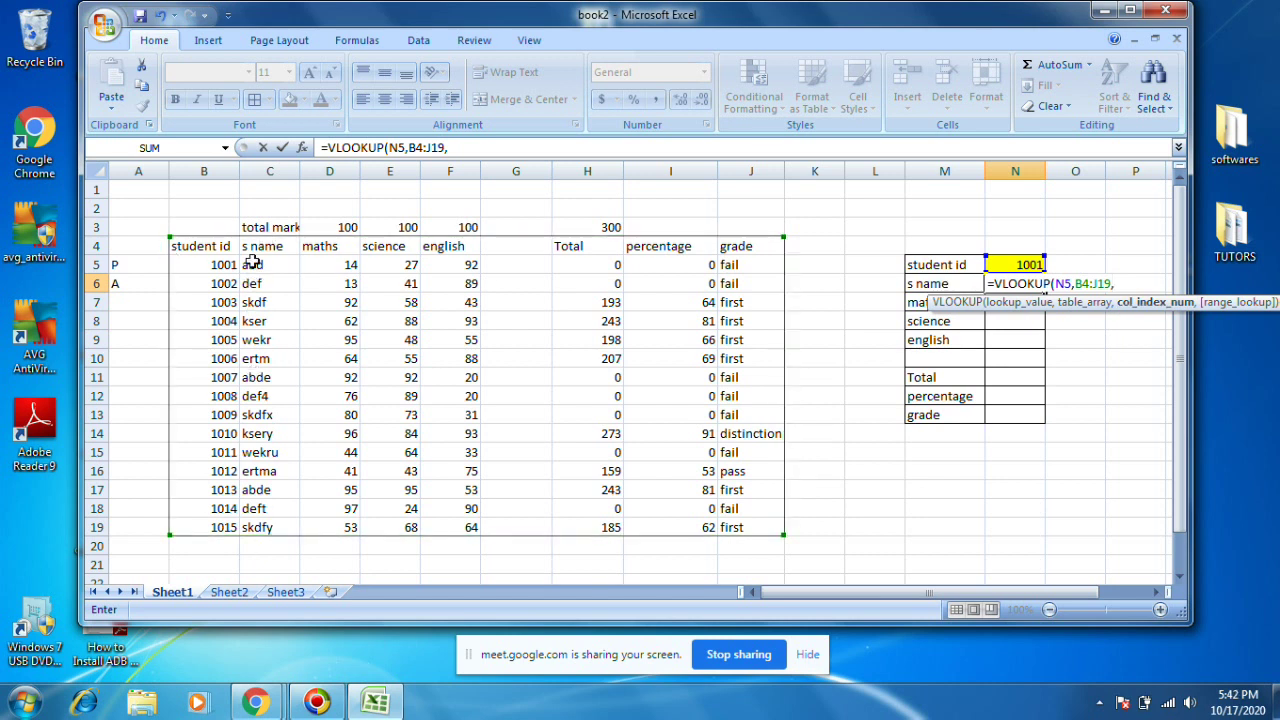
{"action": "type", "text": ","}
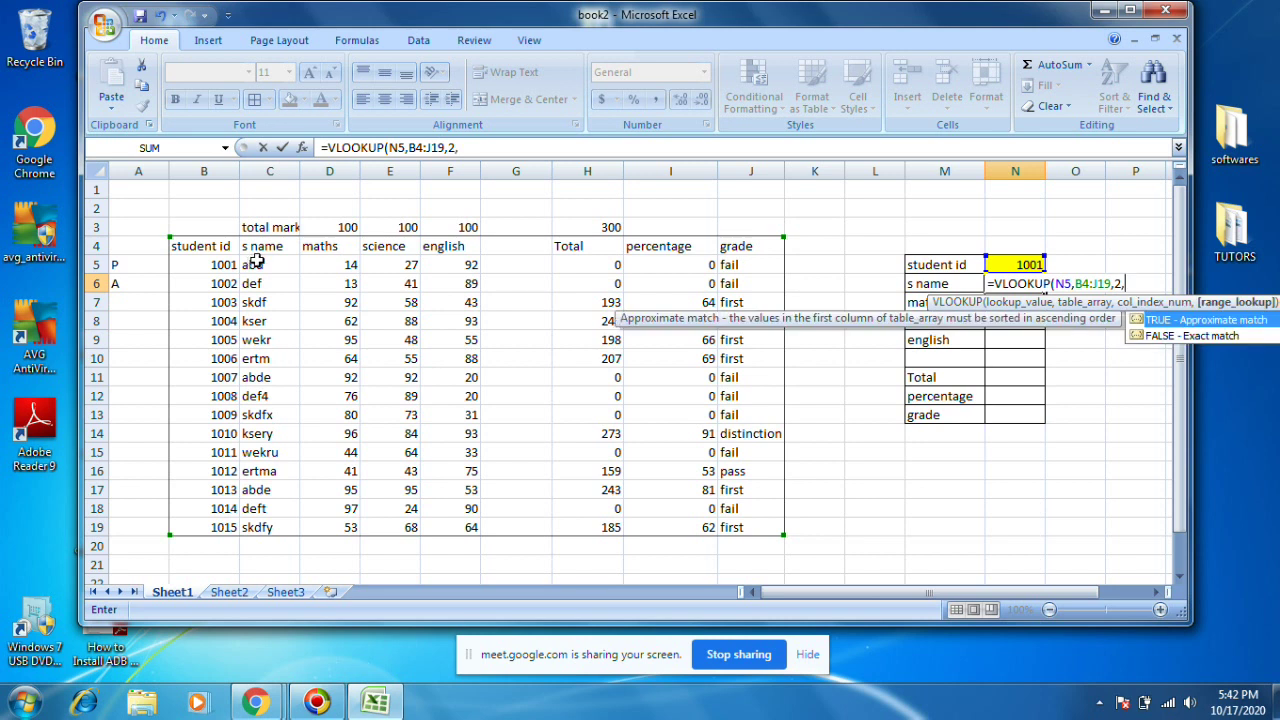
{"action": "double_click", "coordinate": [1150, 322]}
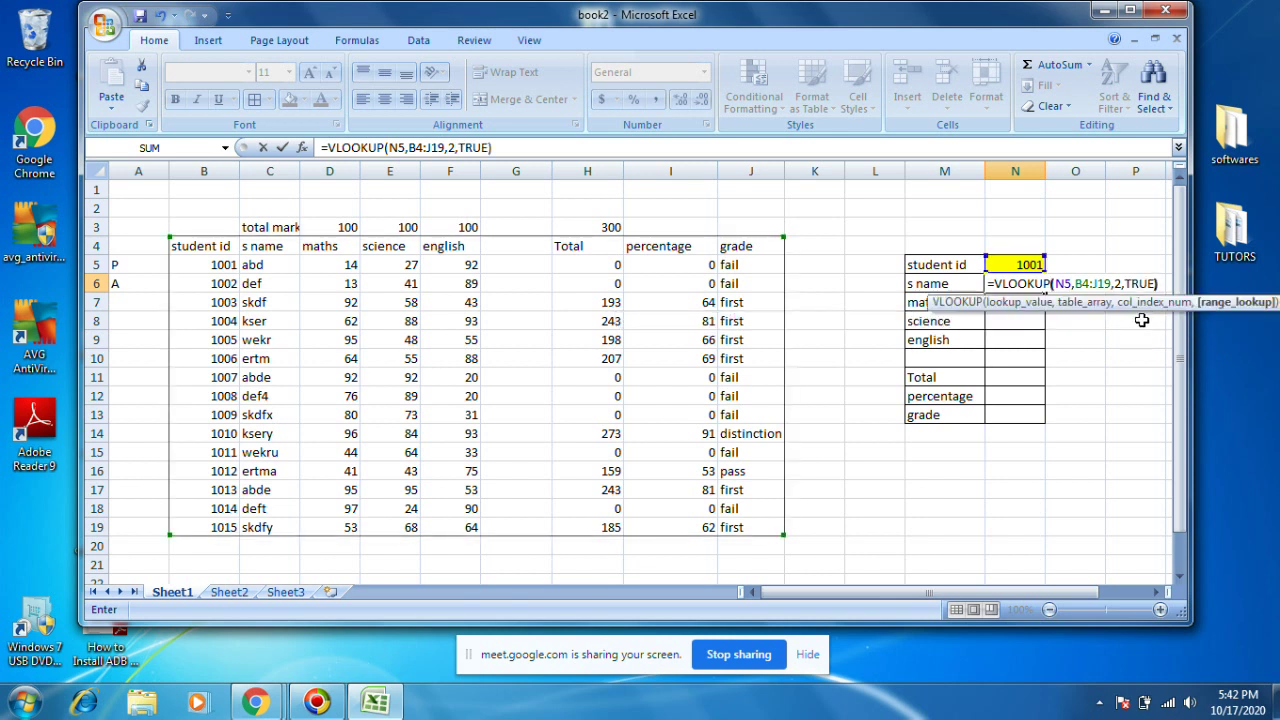
{"action": "key", "text": "Return"}
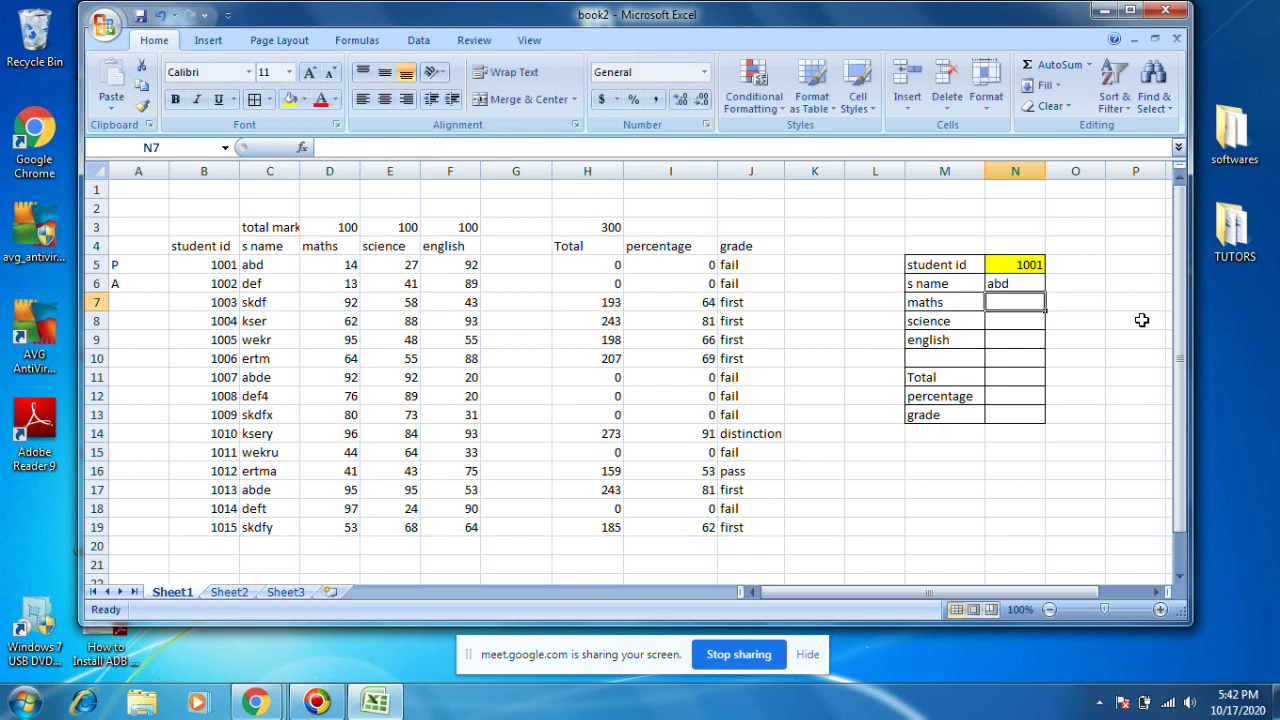
Try to fill the N6 formula down through N13, and undo the fill.
{"action": "left_click", "coordinate": [1018, 285]}
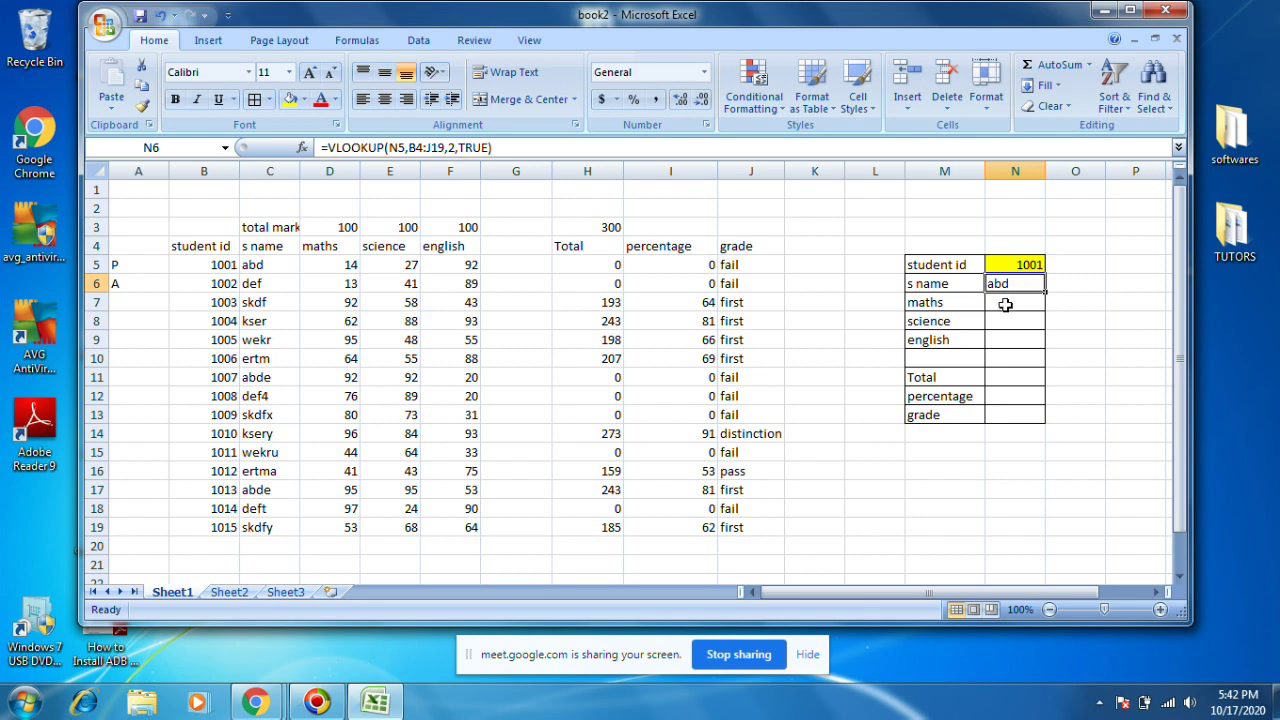
{"action": "left_click_drag", "start_coordinate": [1043, 291], "coordinate": [1048, 427]}
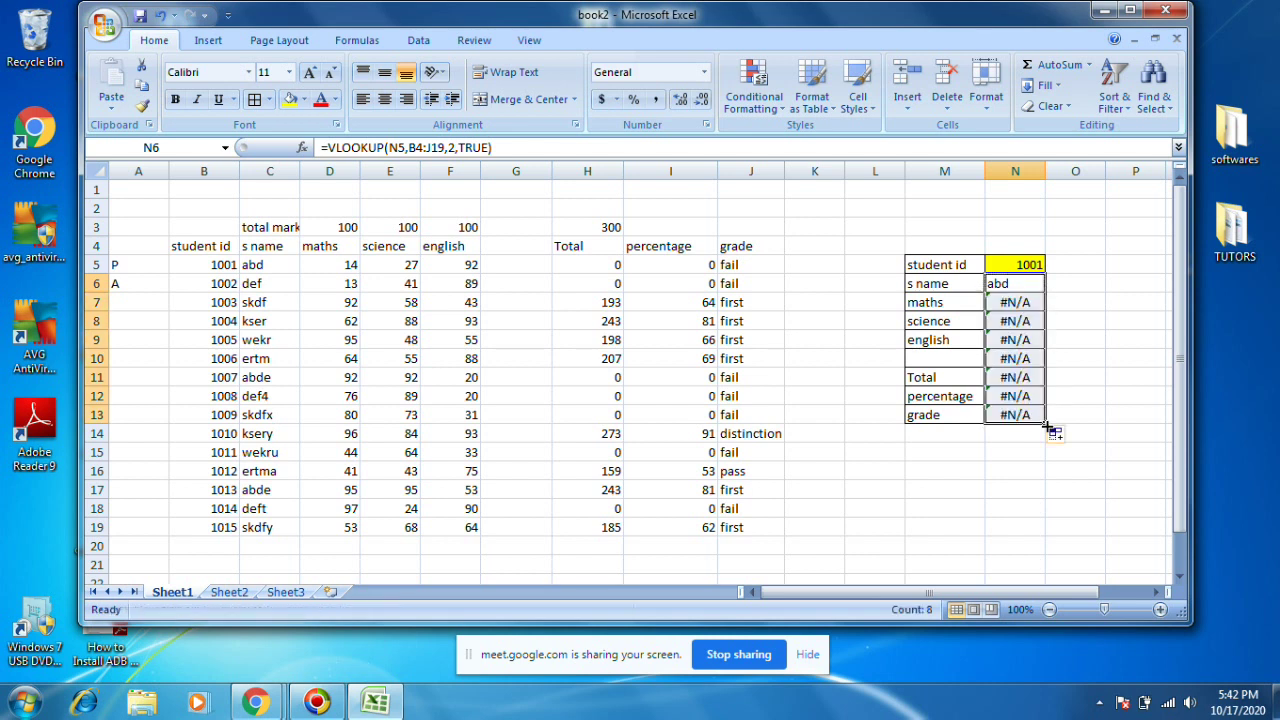
{"action": "key", "text": "ctrl+z"}
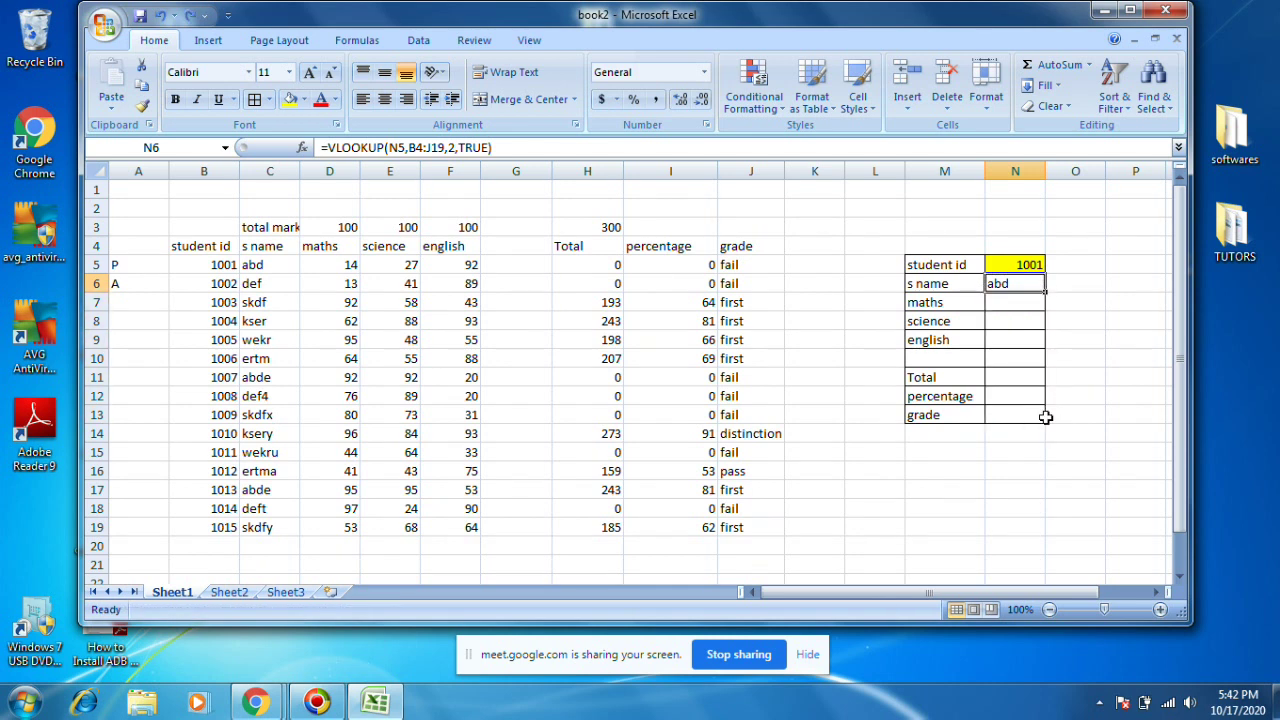
Copy the full VLOOKUP formula text from the s name cell N6, leaving that cell's formula intact.
{"action": "left_click", "coordinate": [1012, 301]}
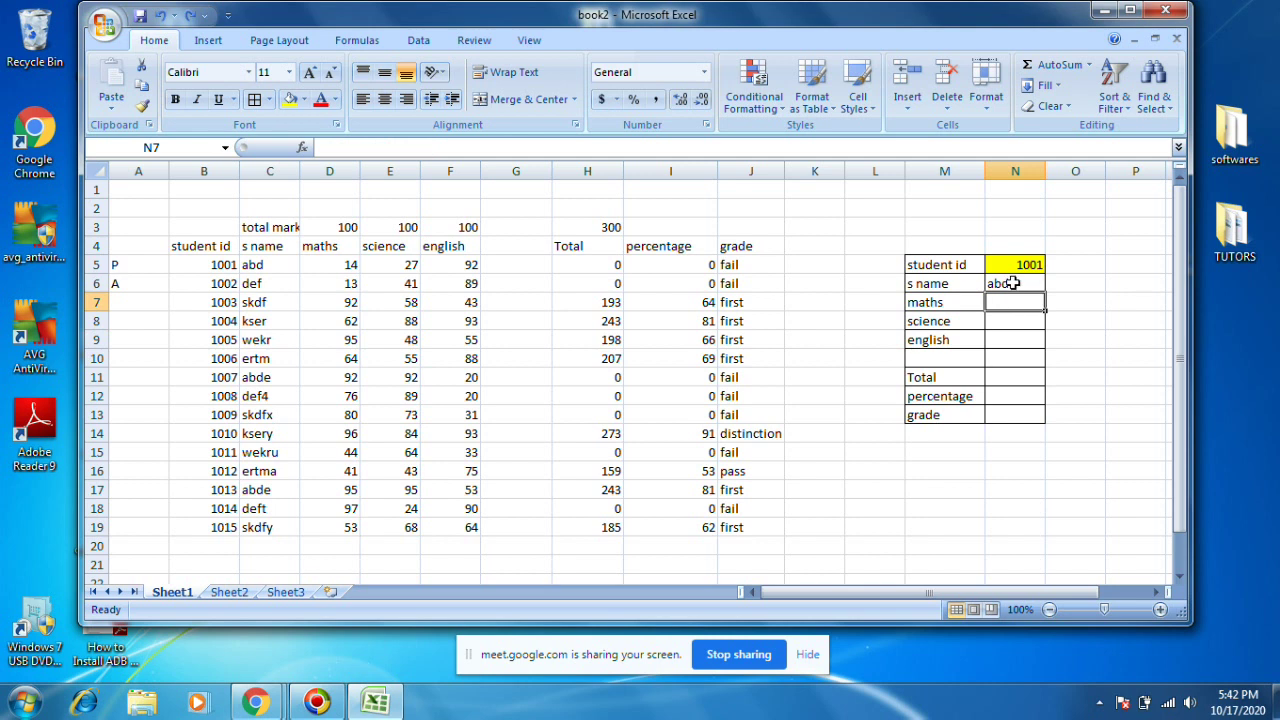
{"action": "left_click", "coordinate": [1010, 283]}
{"action": "left_click_drag", "start_coordinate": [536, 151], "coordinate": [300, 148]}
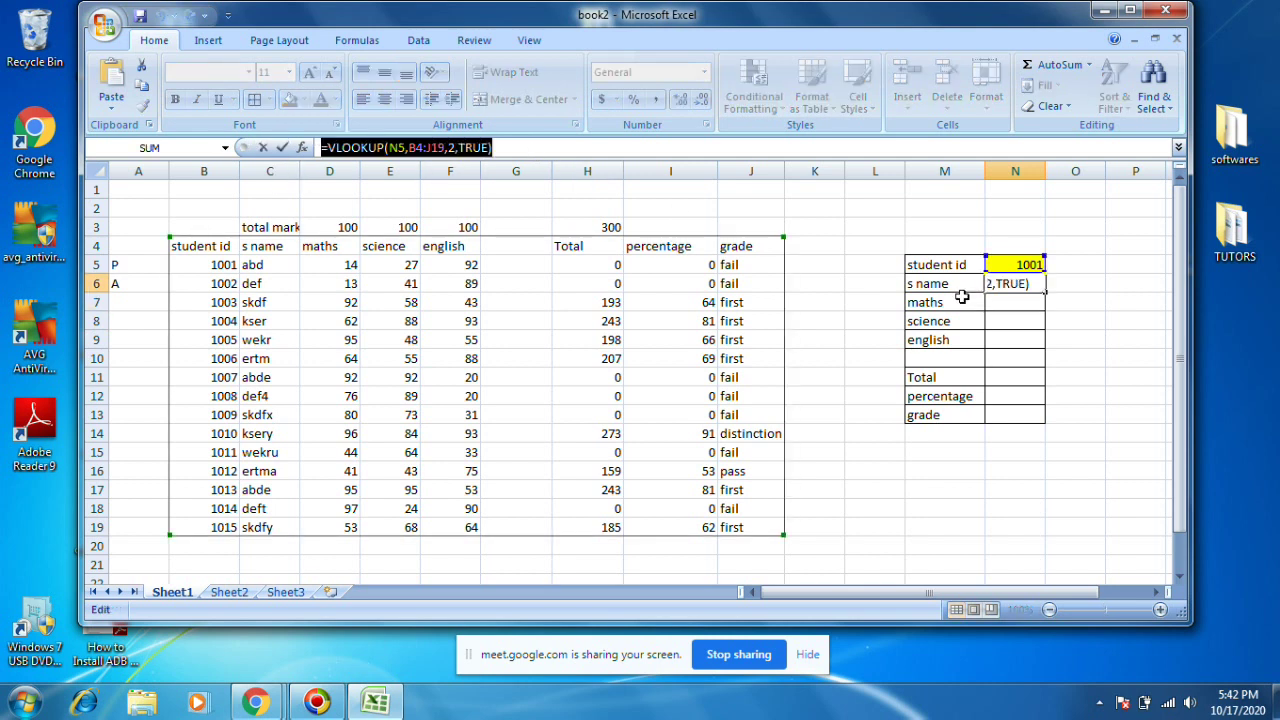
{"action": "type", "text": "="}
{"action": "left_click", "coordinate": [992, 302]}
{"action": "key", "text": "ctrl+z"}
{"action": "right_click", "coordinate": [470, 151]}
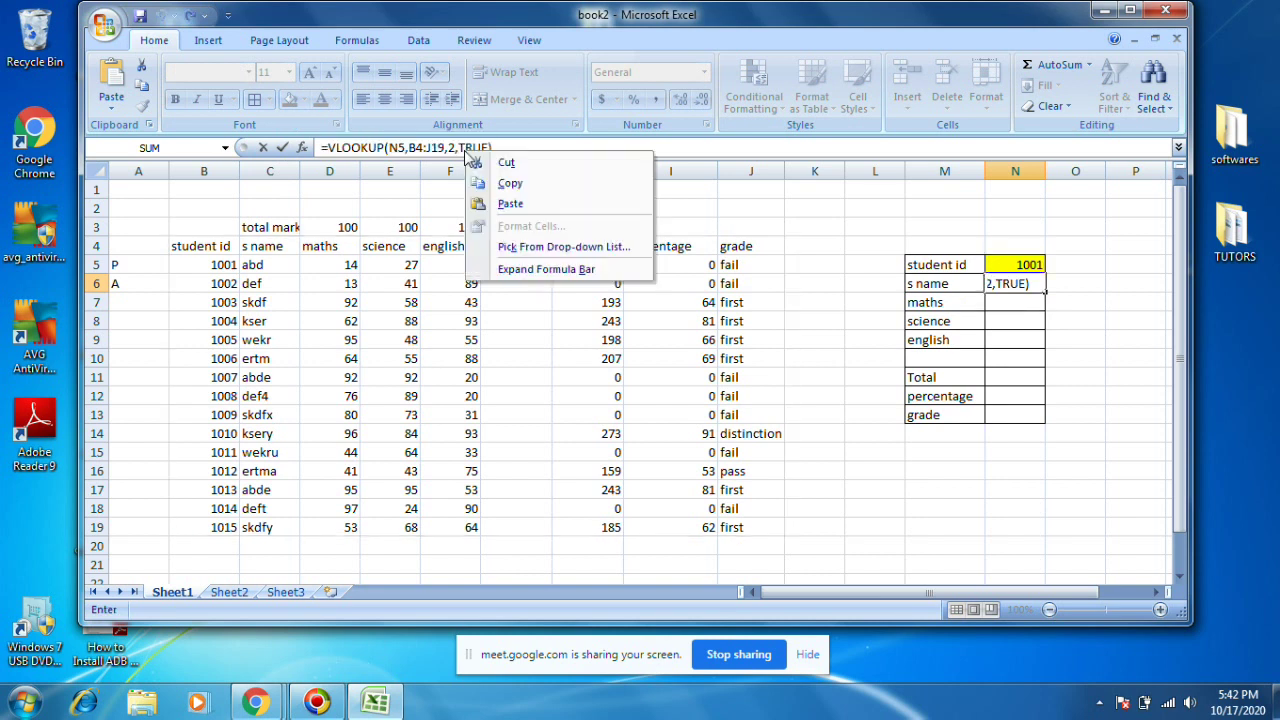
{"action": "left_click", "coordinate": [506, 184]}
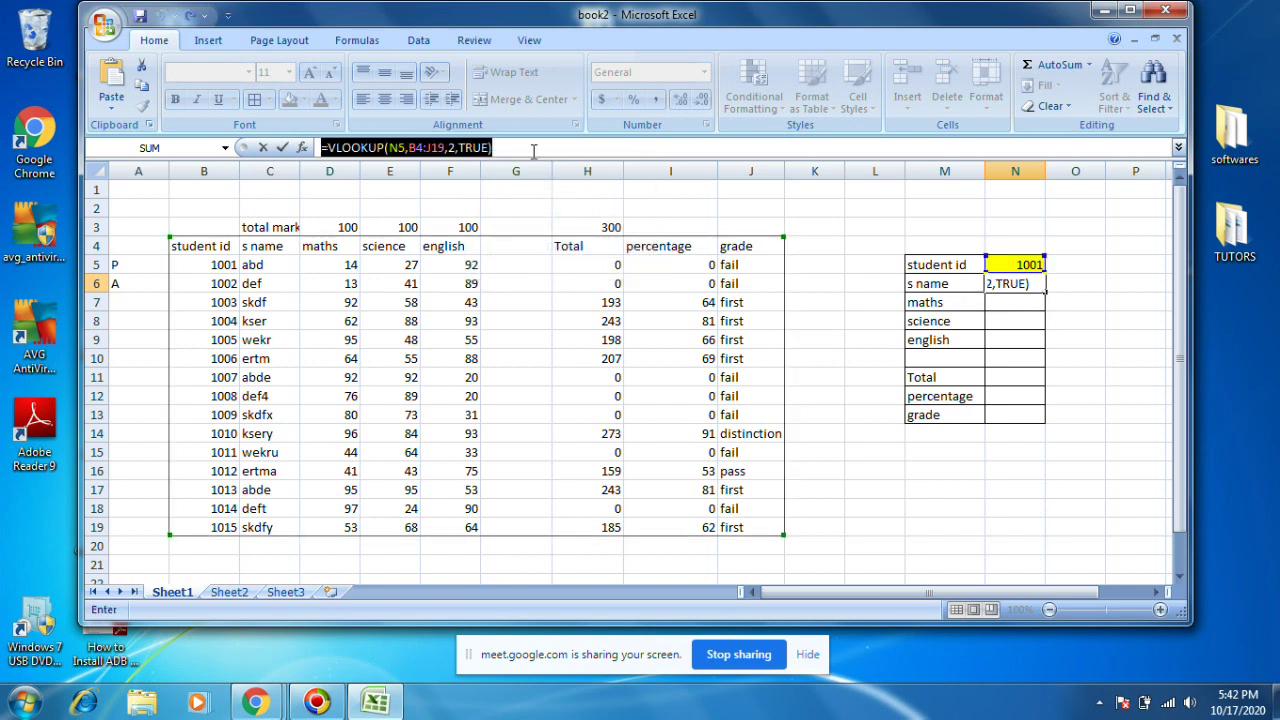
{"action": "left_click", "coordinate": [533, 148]}
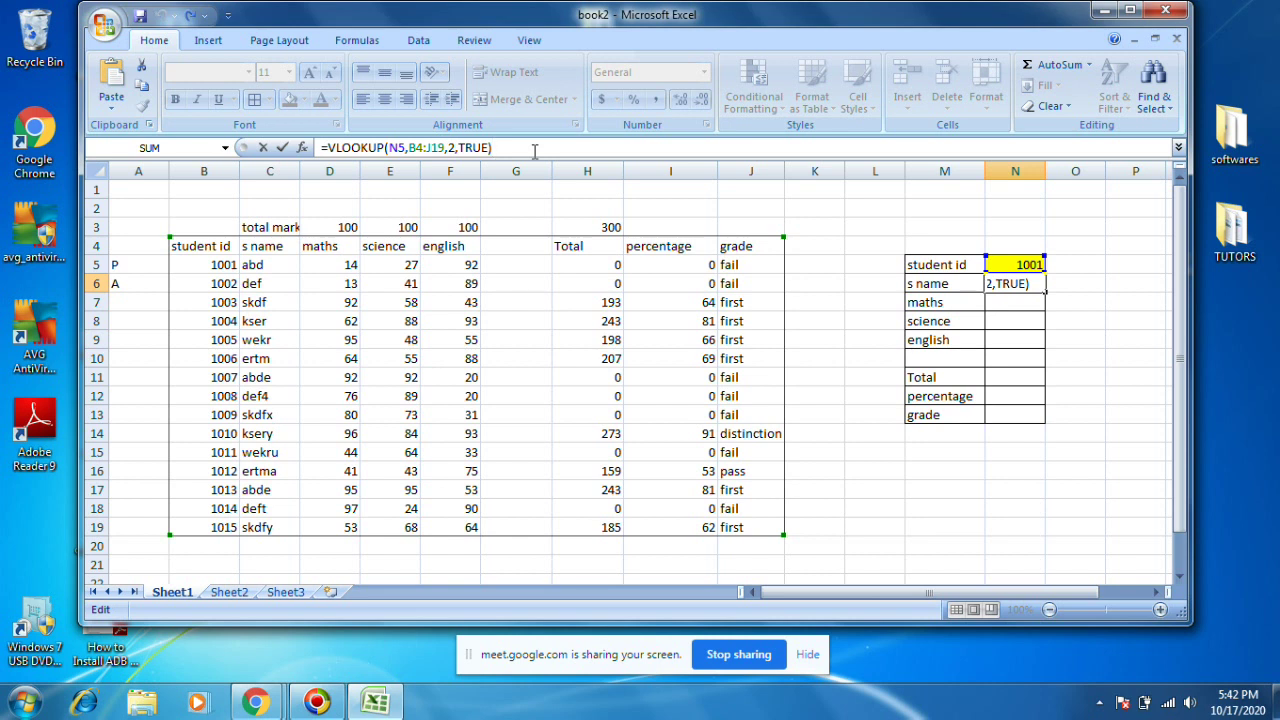
{"action": "key", "text": "Return"}
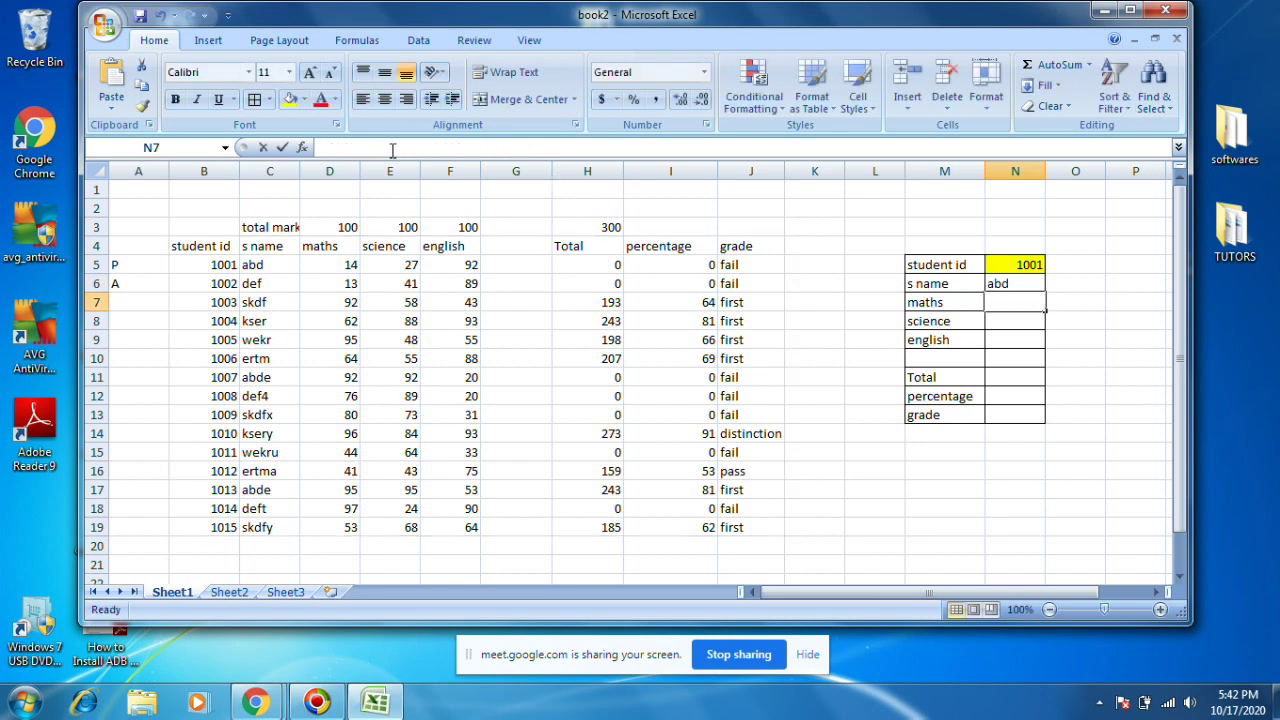
Paste the copied formula into the maths cell N7 and set its column index to 3.
{"action": "left_click", "coordinate": [392, 148]}
{"action": "key", "text": "ctrl+v"}
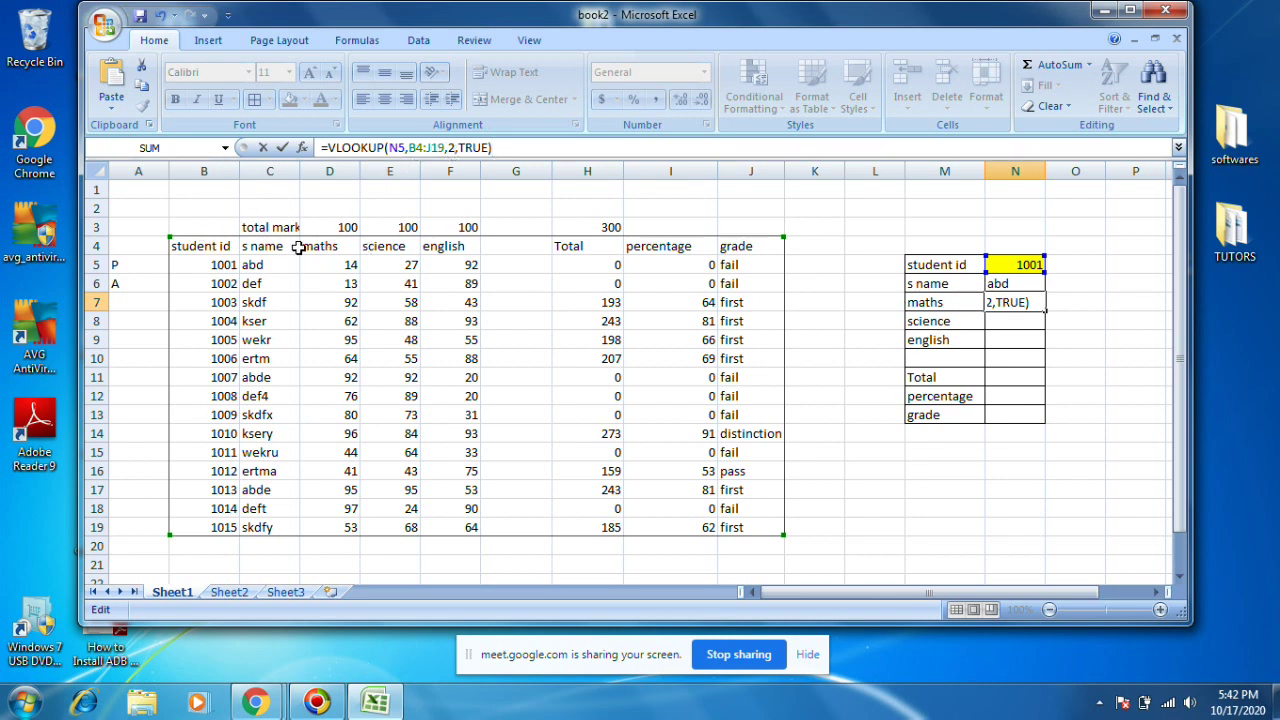
{"action": "double_click", "coordinate": [450, 147]}
{"action": "type", "text": "3"}
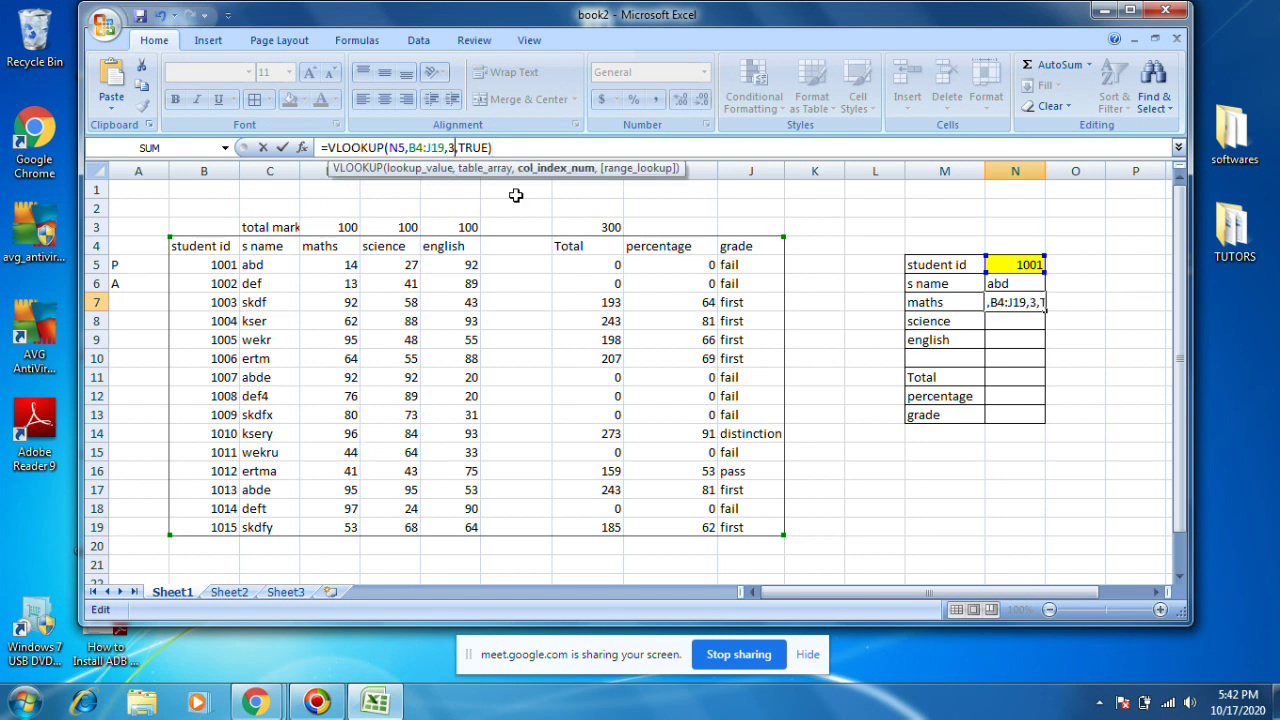
{"action": "key", "text": "Return"}
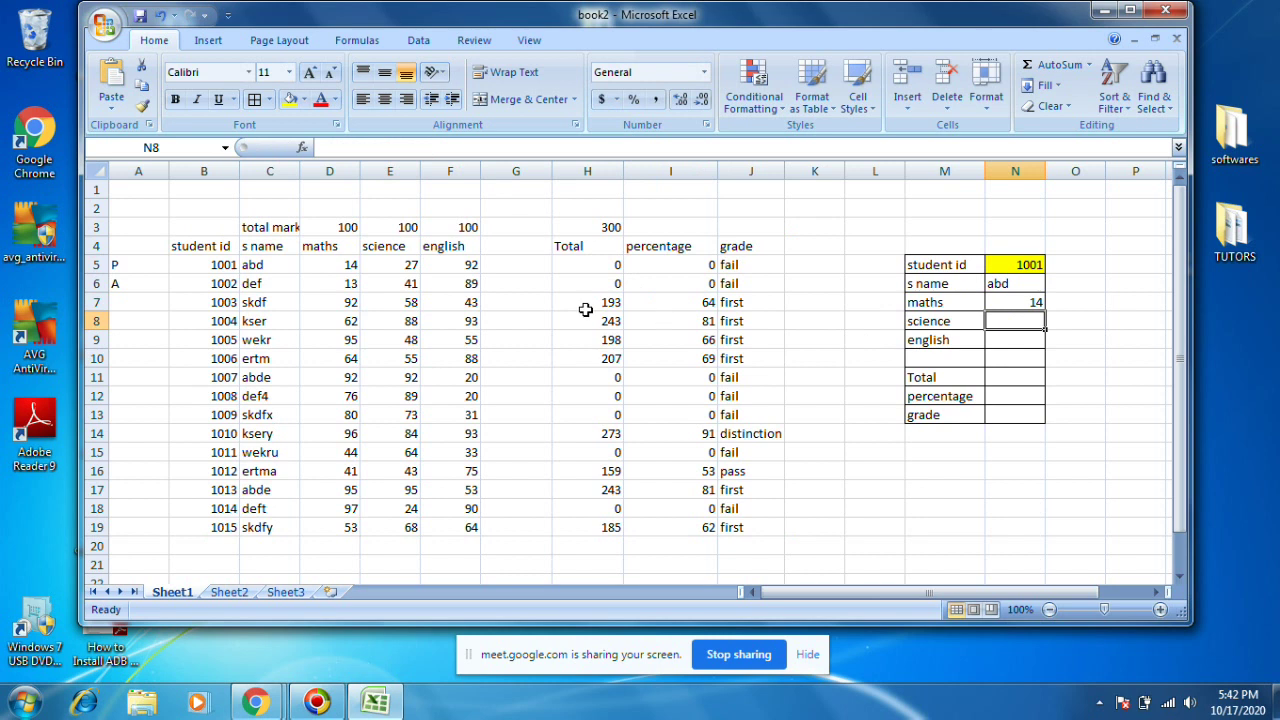
Paste the copied VLOOKUP formula into the science cell N8 and set its column index to 4.
{"action": "left_click", "coordinate": [1006, 305]}
{"action": "left_click", "coordinate": [363, 147]}
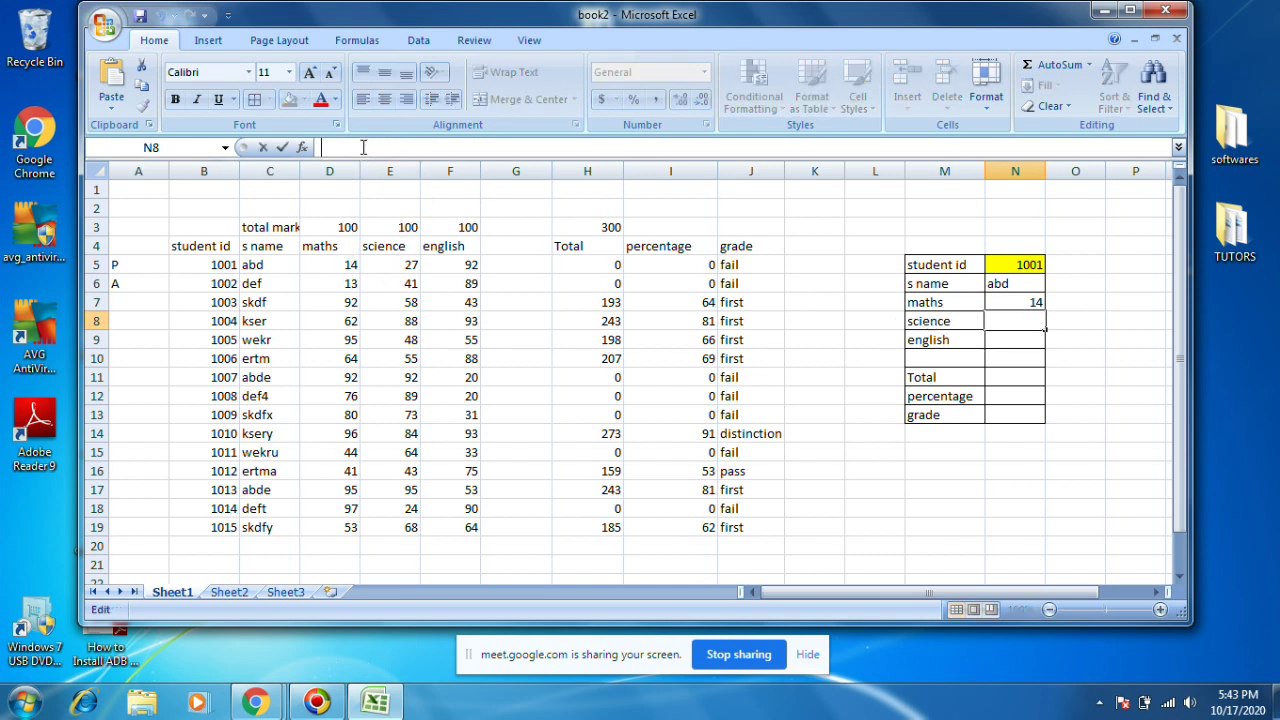
{"action": "key", "text": "ctrl+v"}
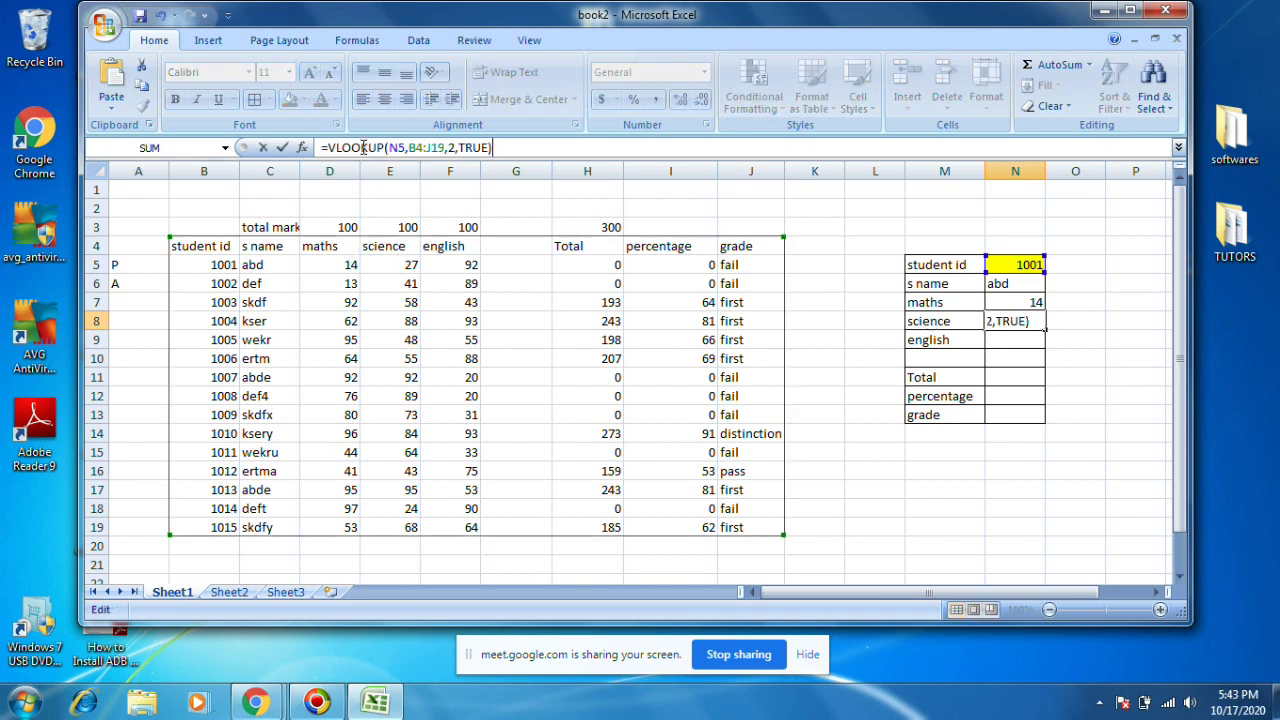
{"action": "left_click", "coordinate": [455, 147]}
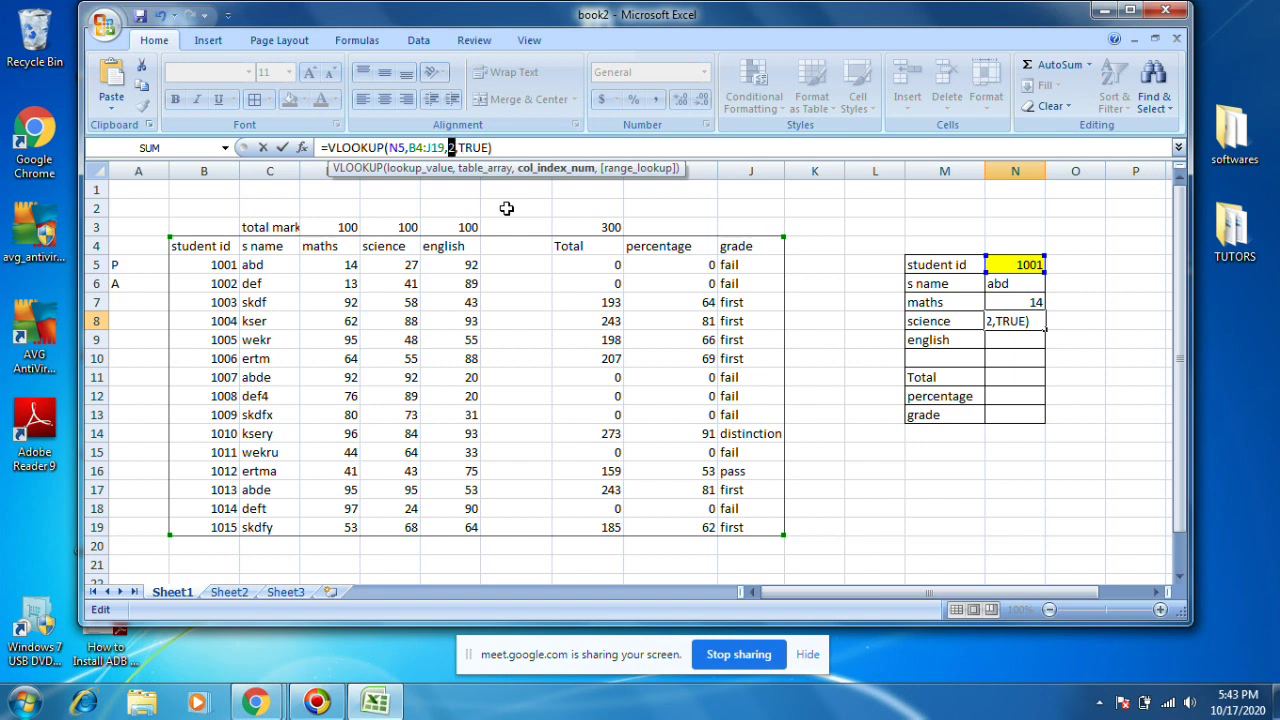
{"action": "type", "text": "4"}
{"action": "key", "text": "Return"}
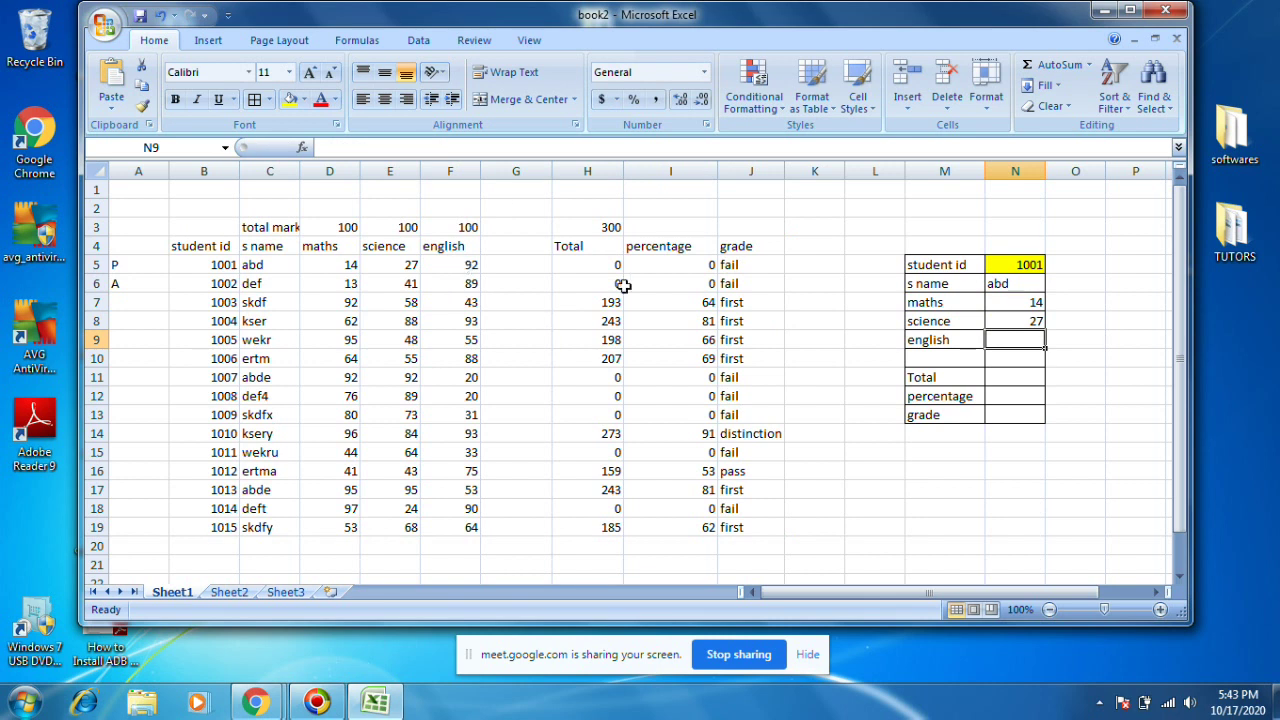
Paste the copied VLOOKUP formula into the english cell N9 and set its column index to 5.
{"action": "left_click", "coordinate": [401, 142]}
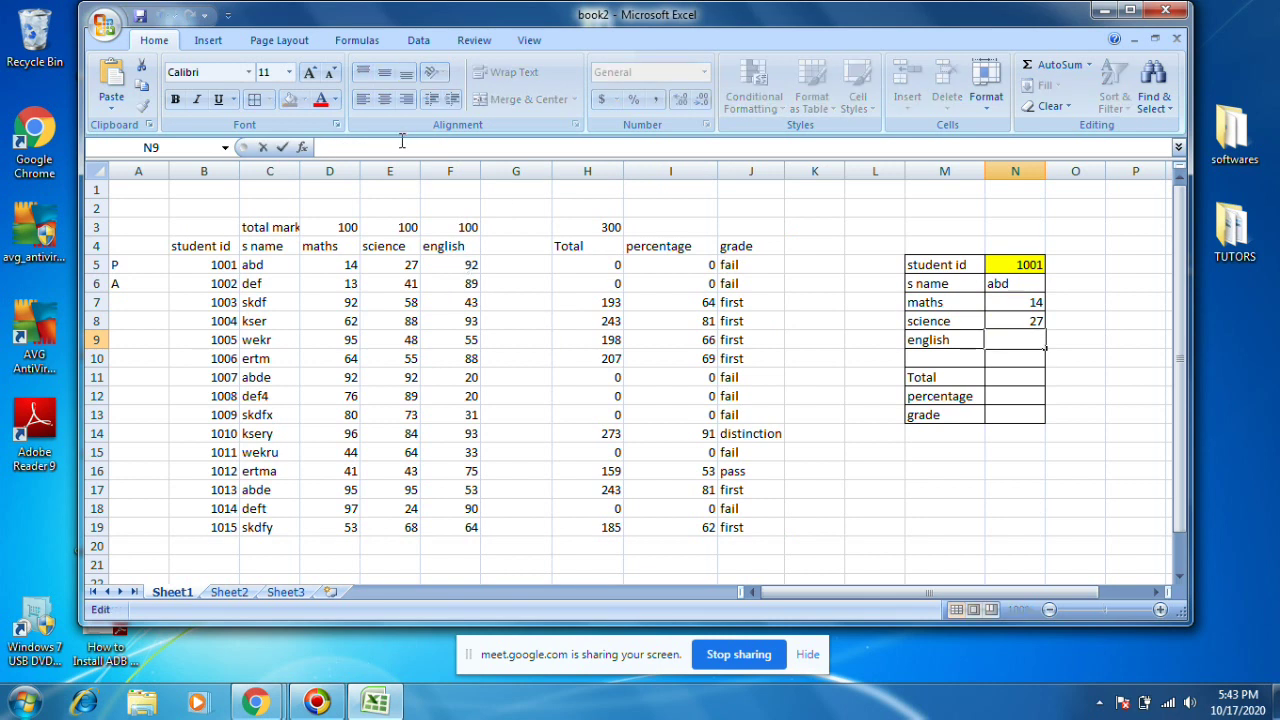
{"action": "key", "text": "ctrl+v"}
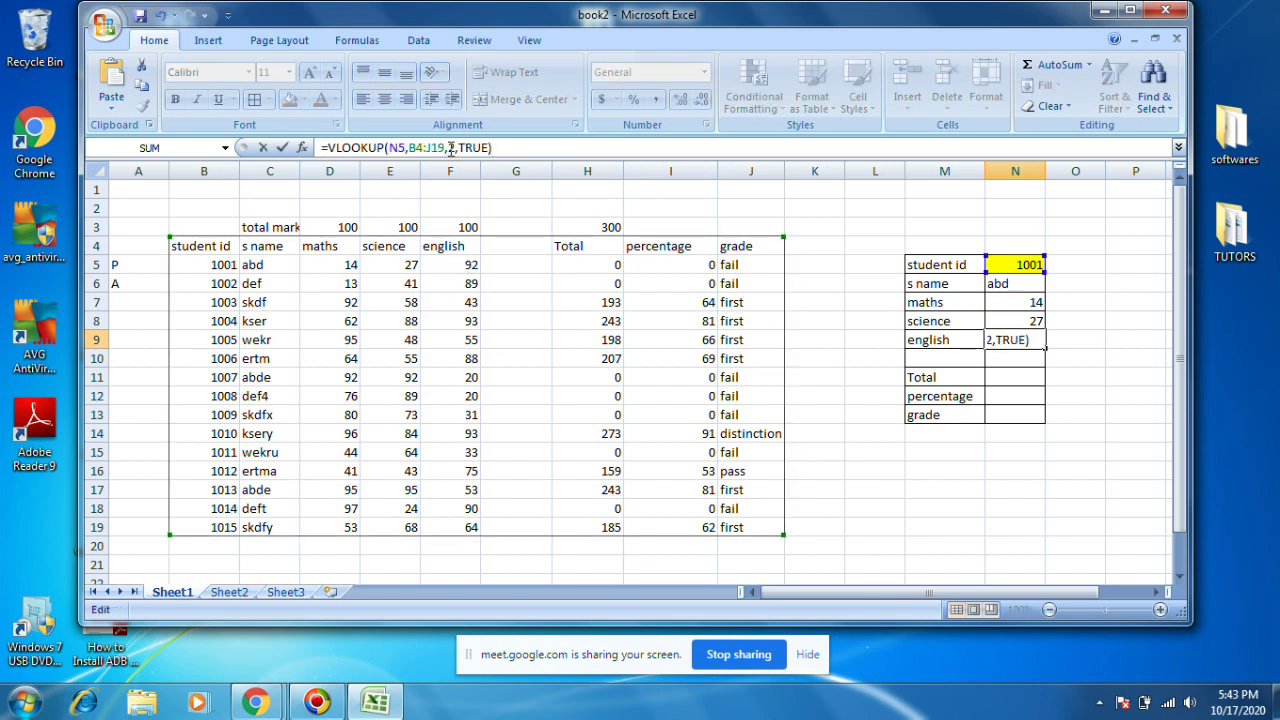
{"action": "double_click", "coordinate": [449, 147]}
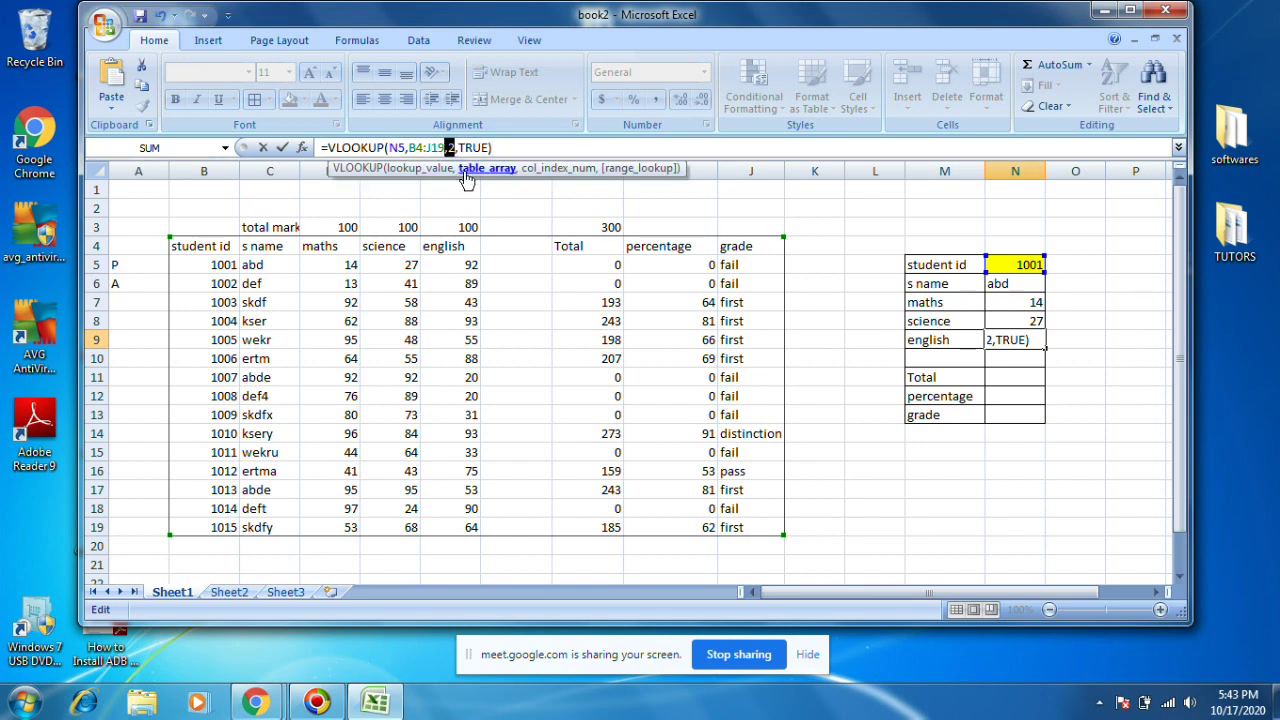
{"action": "type", "text": "5"}
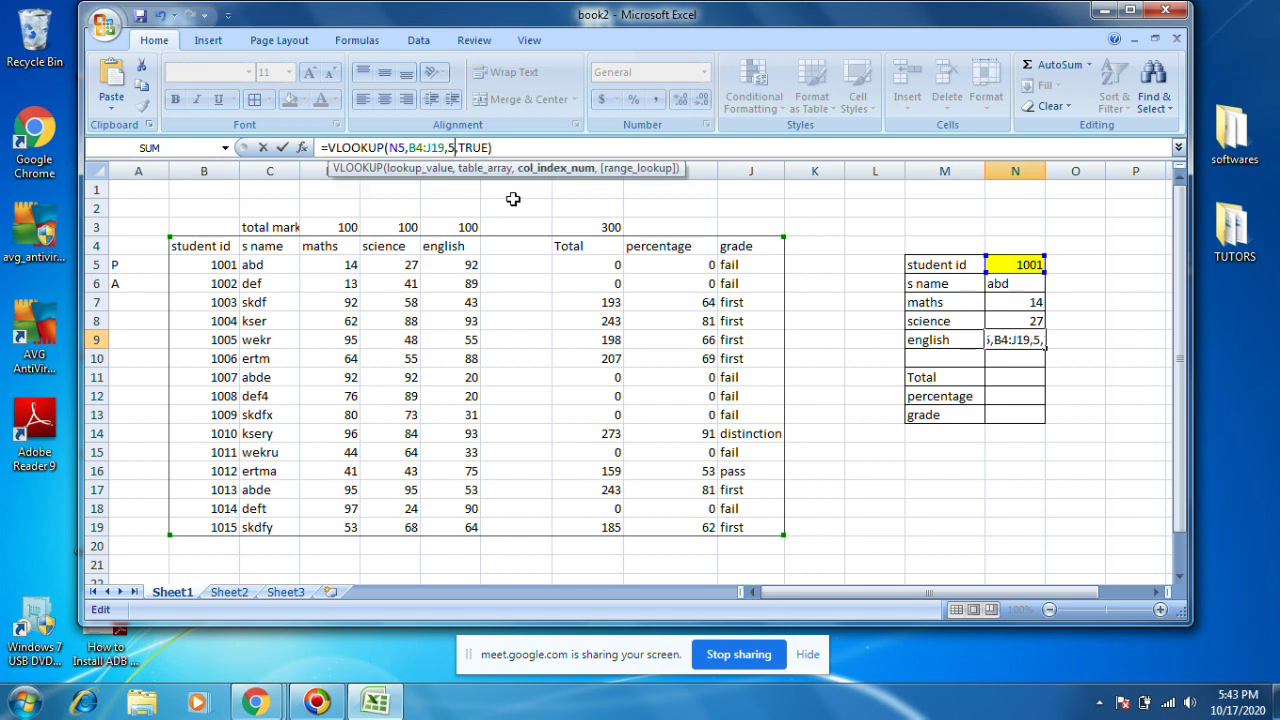
{"action": "key", "text": "Return"}
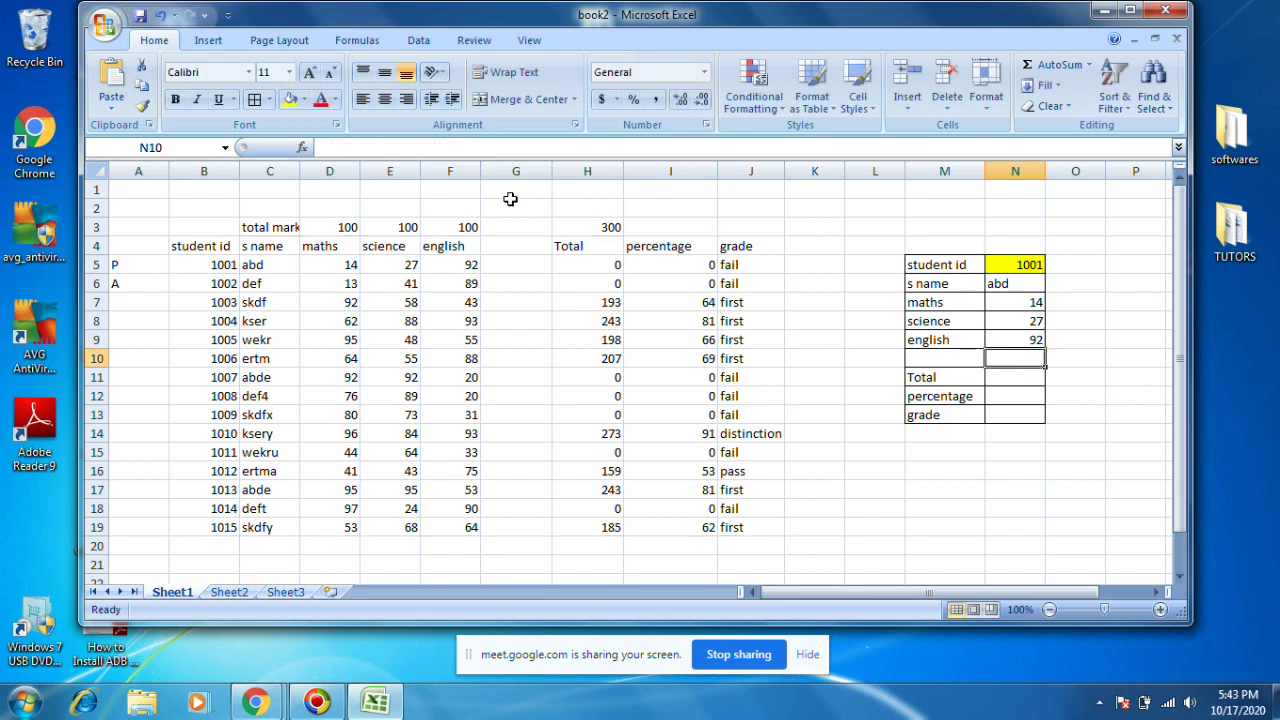
Use AutoSum to total the marks in N7:N10 into the Total cell N11.
{"action": "left_click", "coordinate": [1007, 376]}
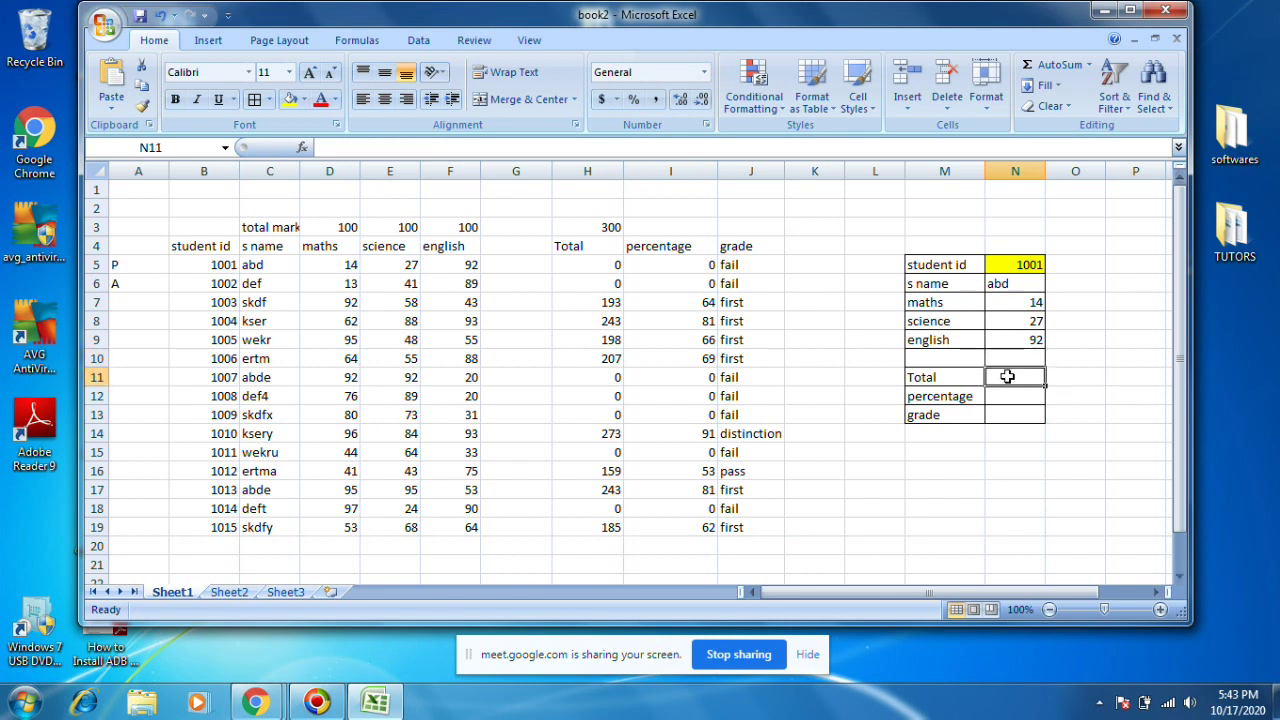
{"action": "left_click_drag", "start_coordinate": [1012, 302], "coordinate": [1012, 374]}
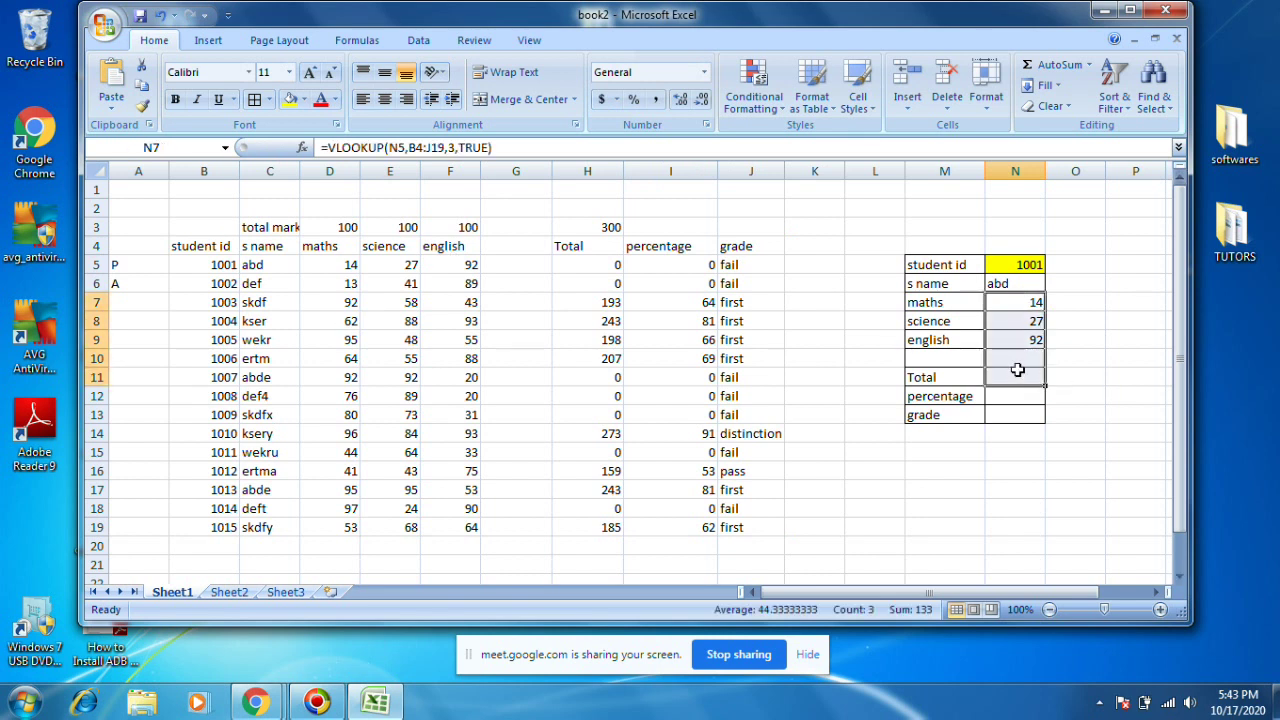
{"action": "left_click", "coordinate": [1050, 64]}
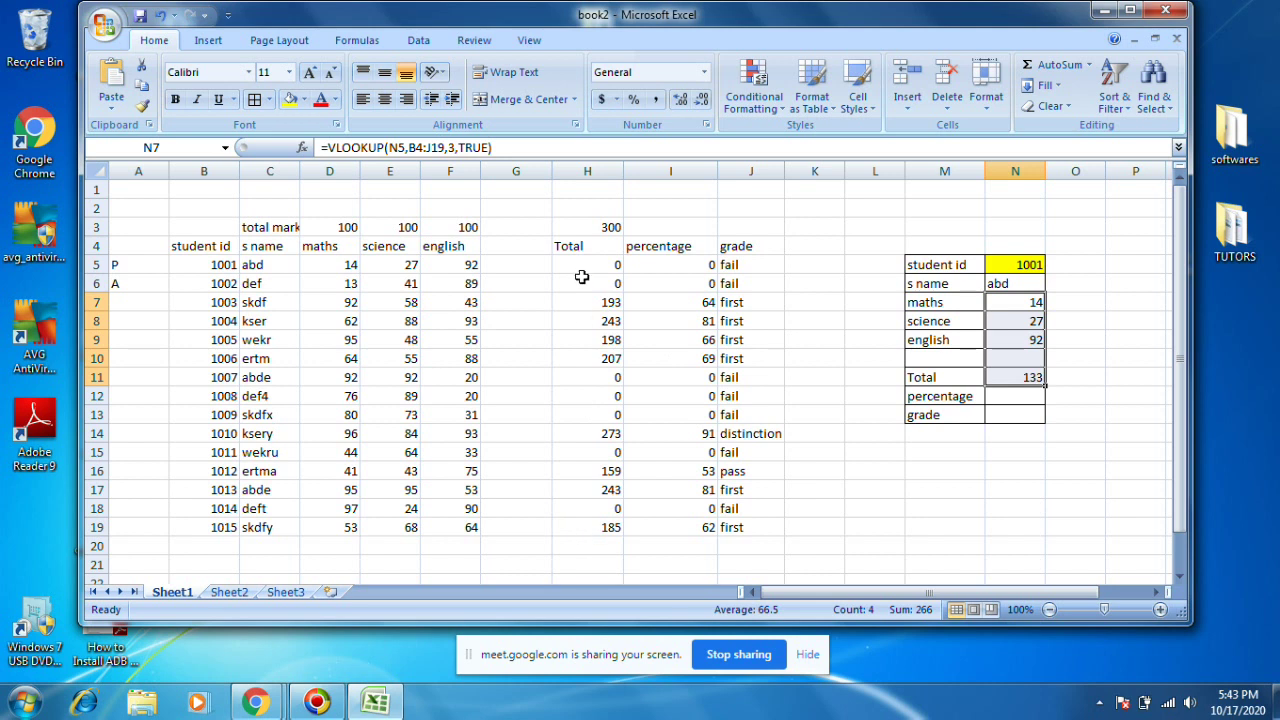
{"action": "left_click", "coordinate": [1031, 379]}
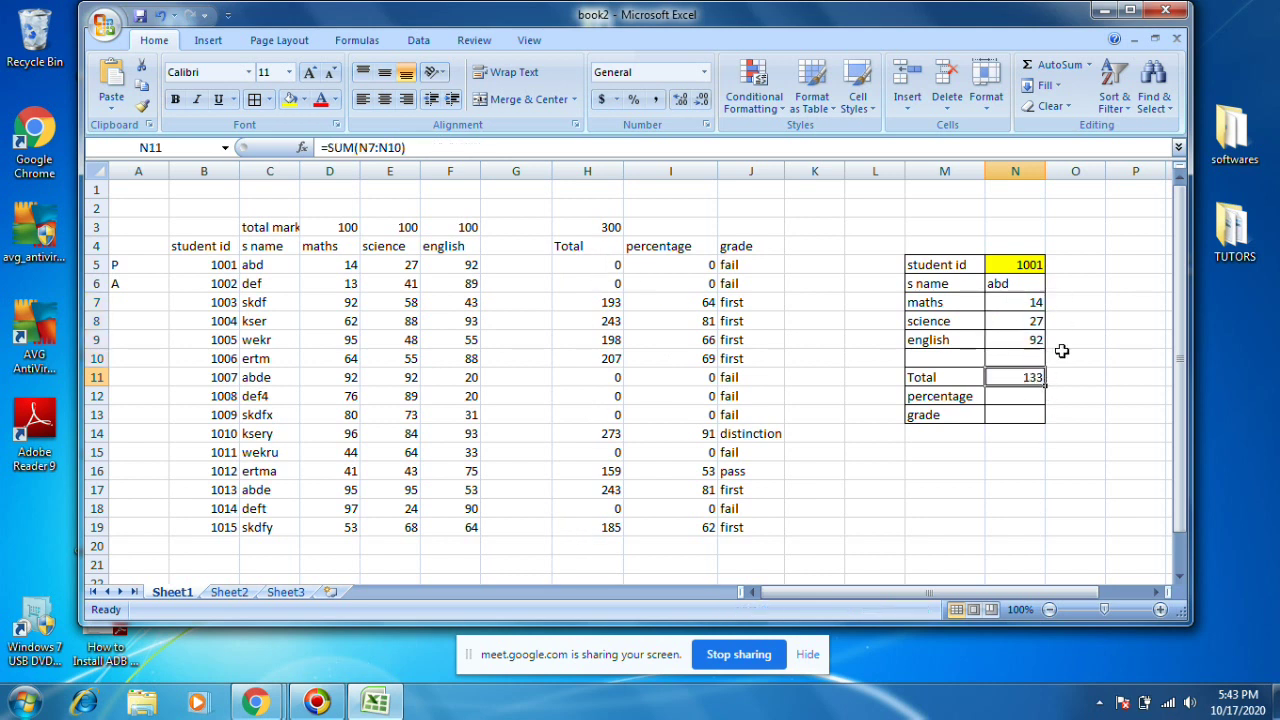
Paste the copied VLOOKUP formula into the percentage cell N12 and set its column index to 8.
{"action": "left_click", "coordinate": [1011, 397]}
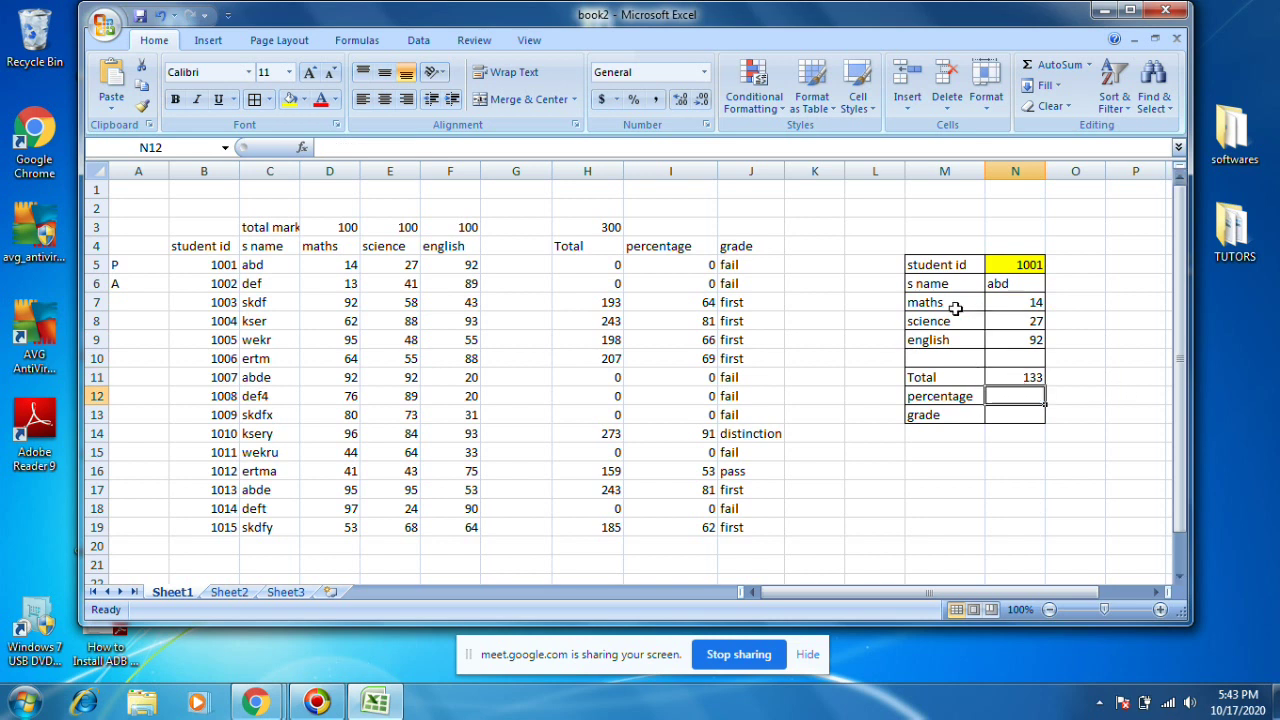
{"action": "left_click", "coordinate": [404, 150]}
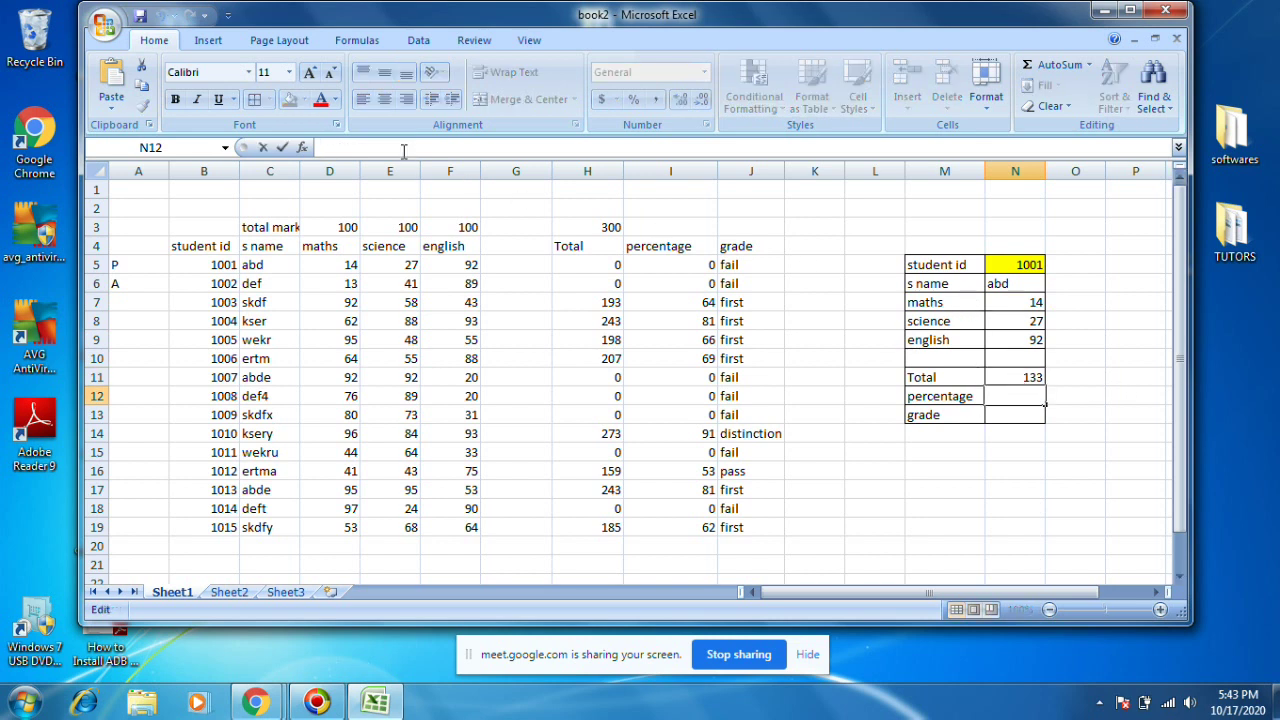
{"action": "key", "text": "ctrl+v"}
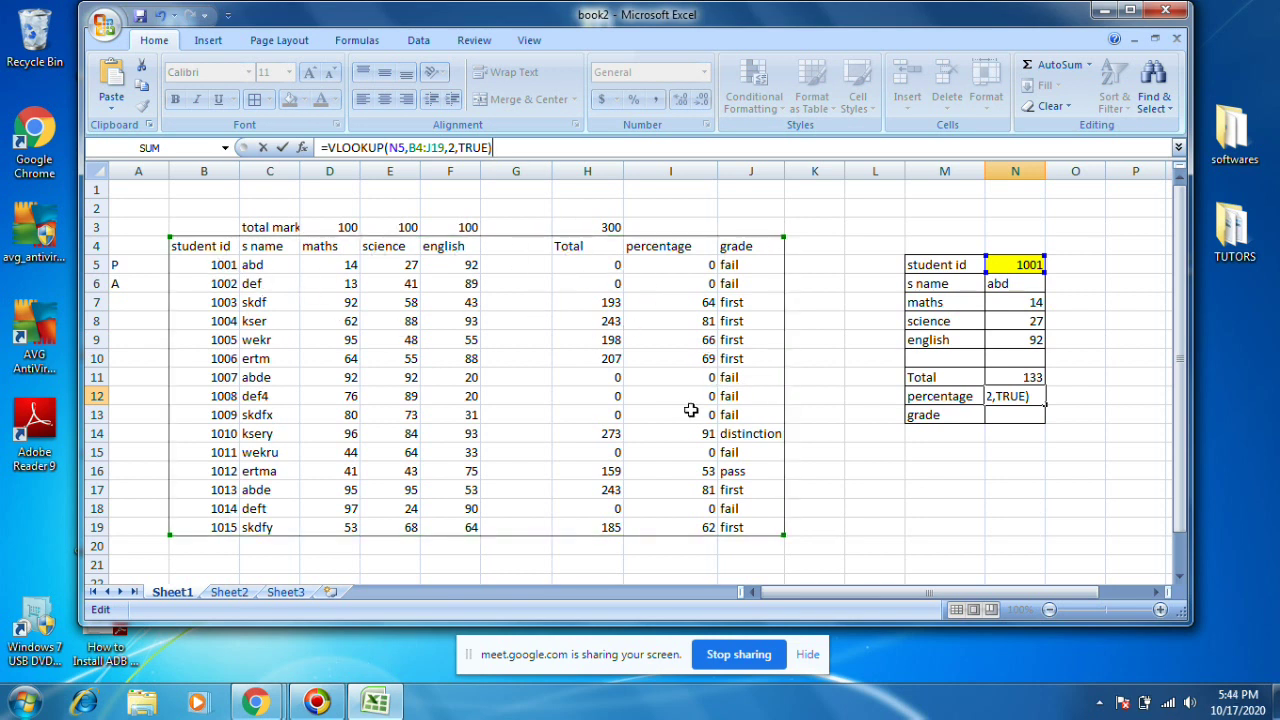
{"action": "double_click", "coordinate": [450, 147]}
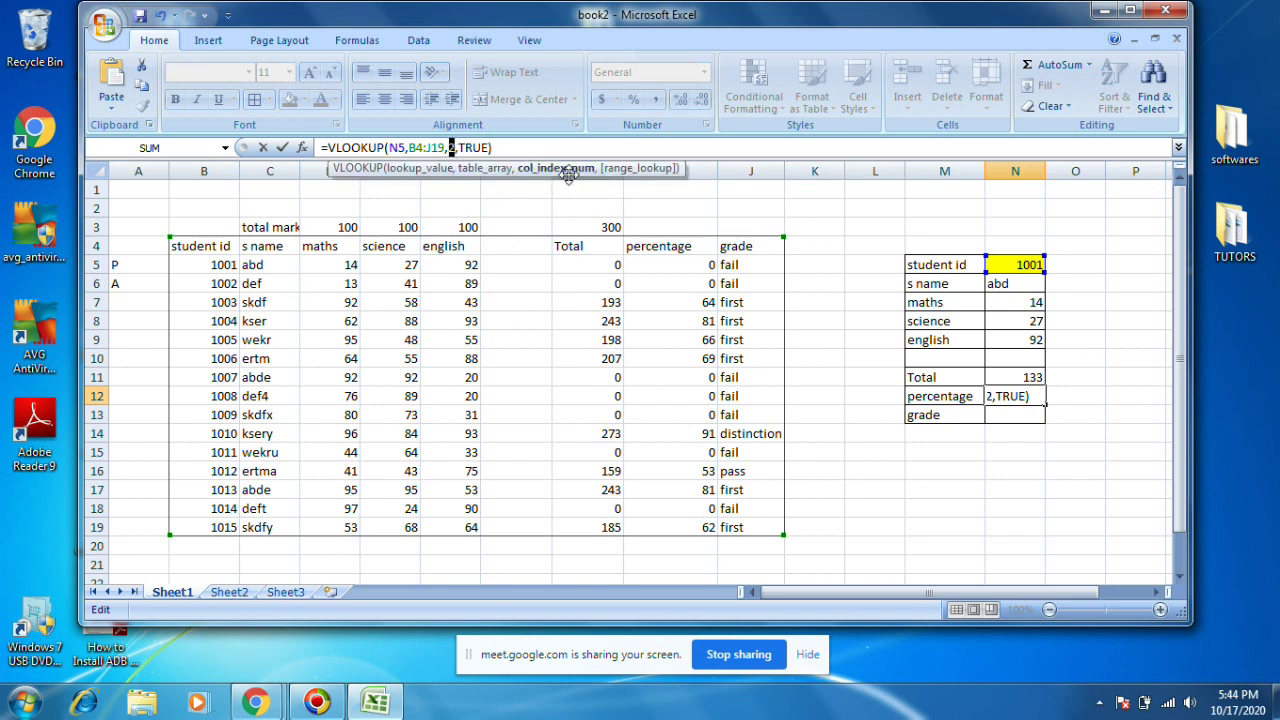
{"action": "type", "text": "8"}
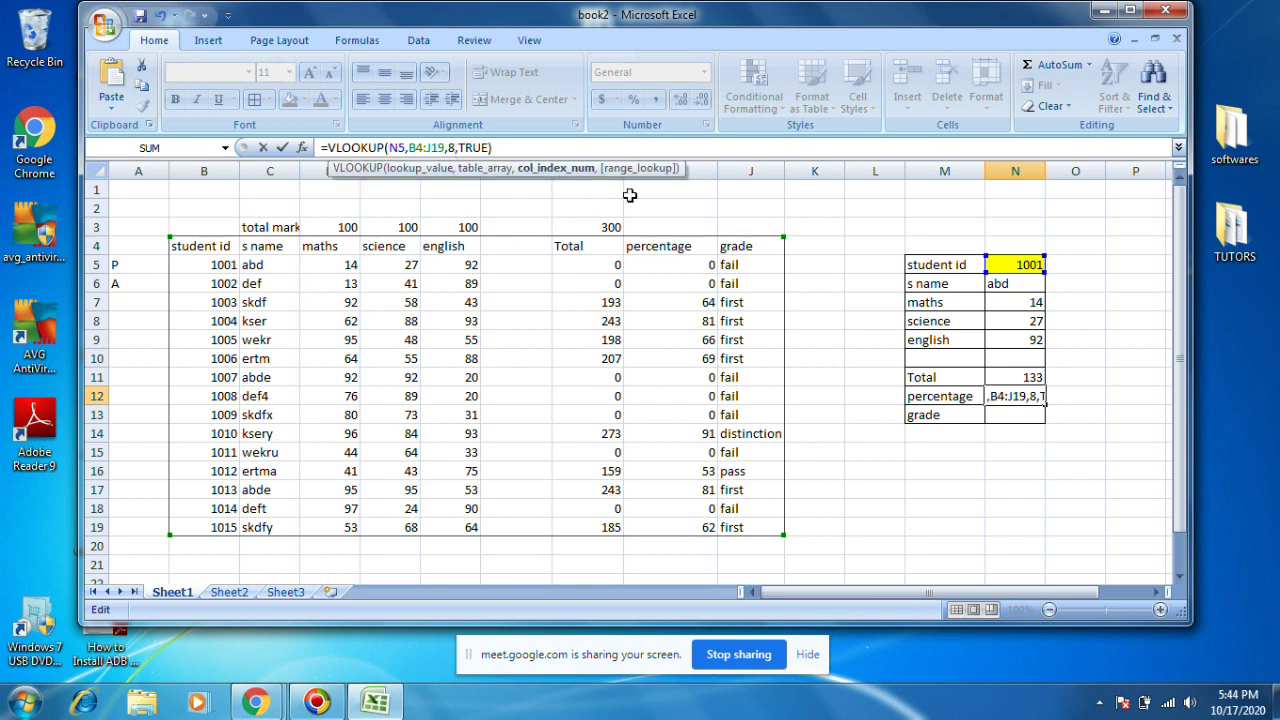
{"action": "key", "text": "Return"}
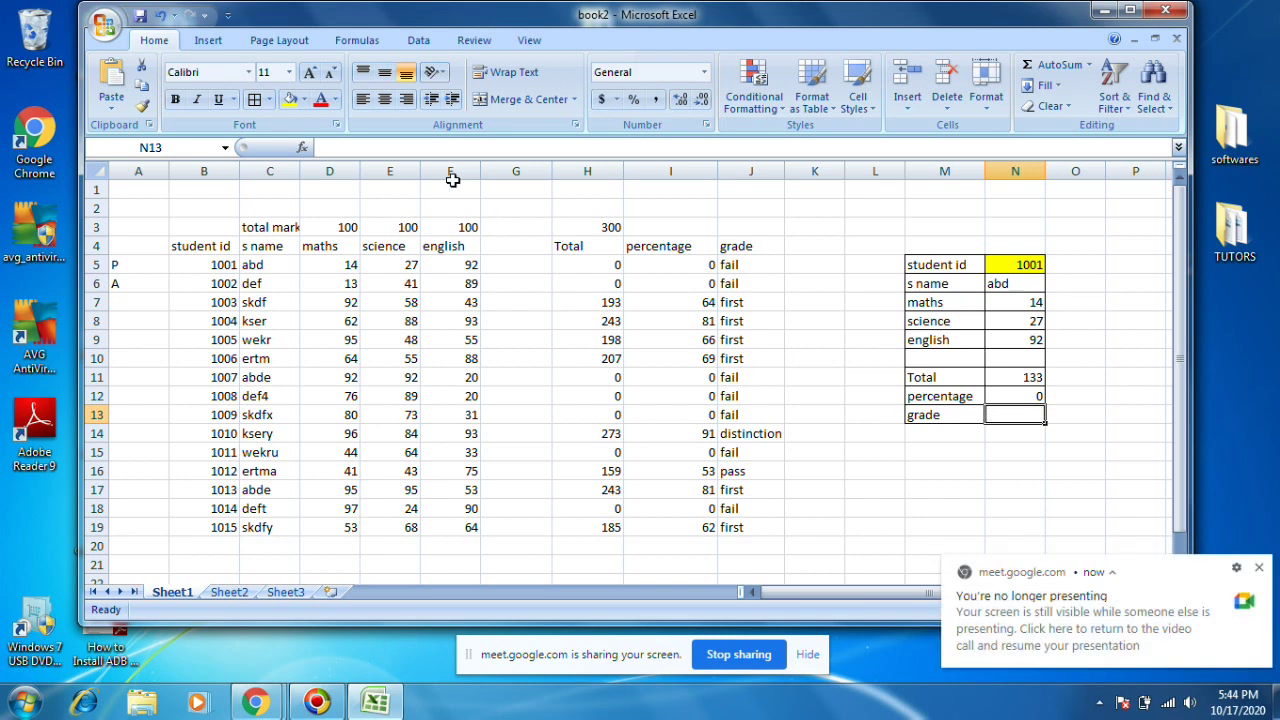
{"action": "left_click", "coordinate": [1027, 395]}
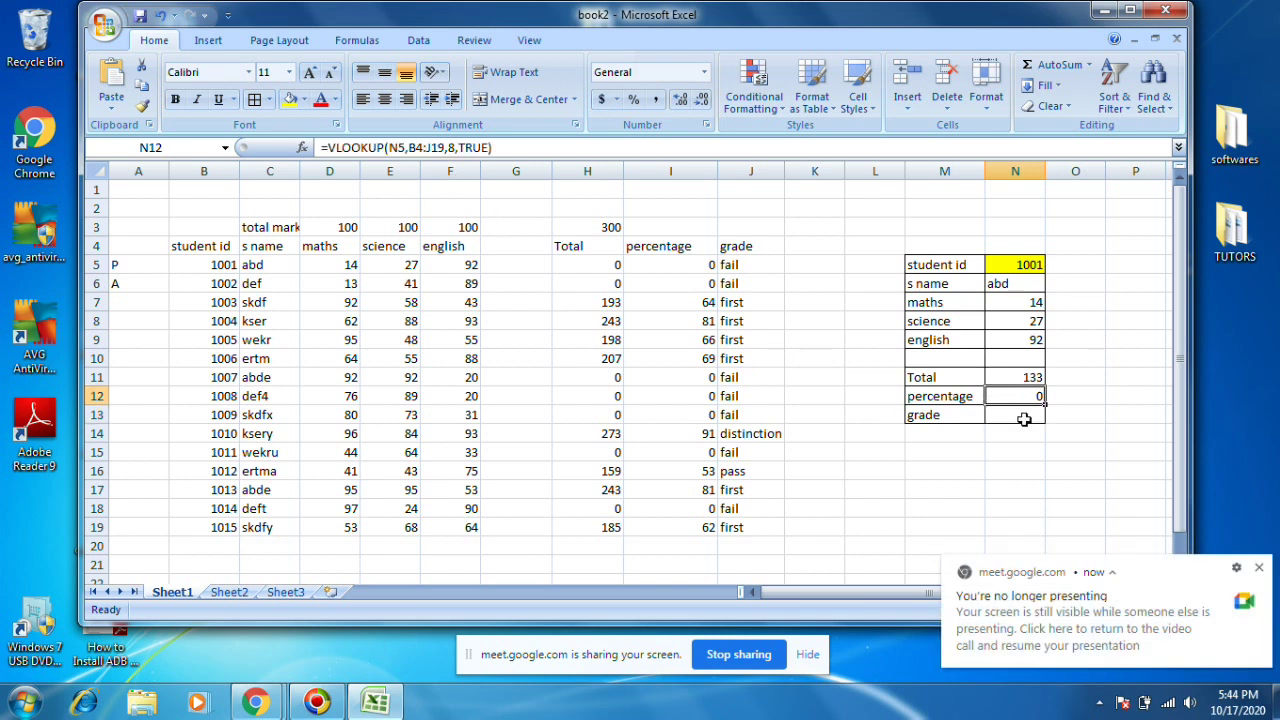
Paste the copied VLOOKUP formula into the grade cell N13 and set its column index to 9.
{"action": "left_click", "coordinate": [1024, 419]}
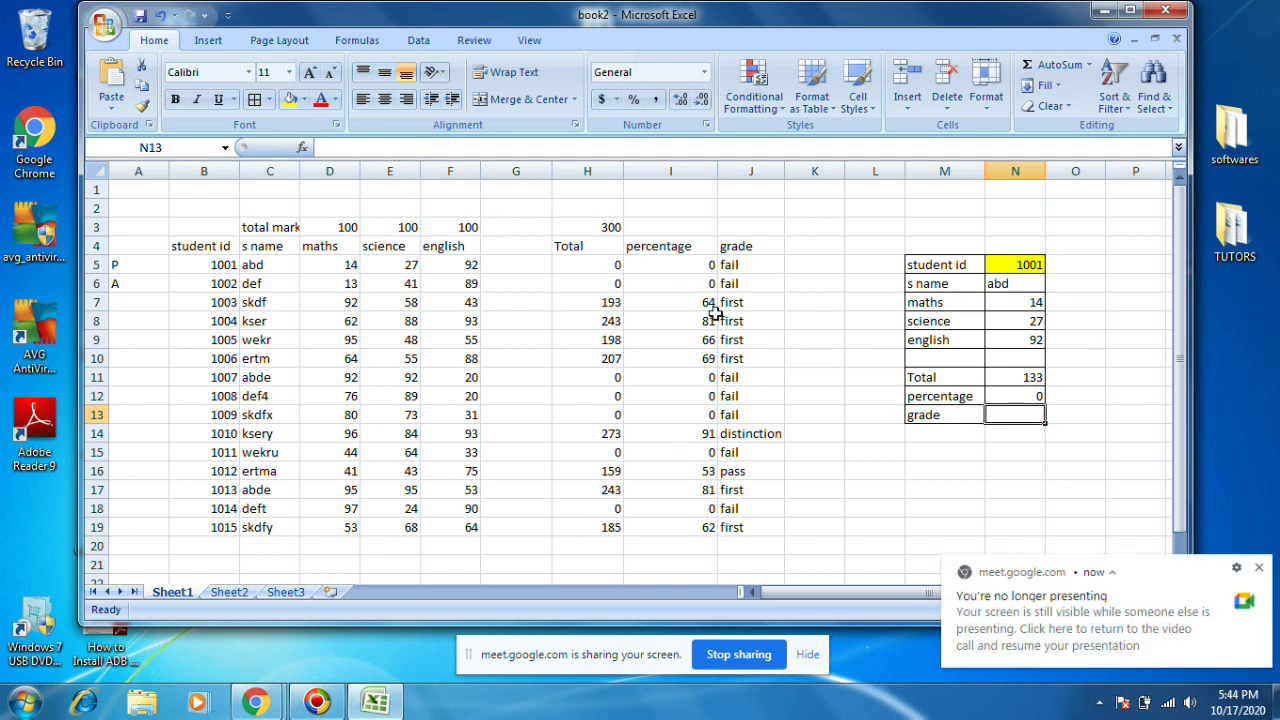
{"action": "left_click", "coordinate": [425, 147]}
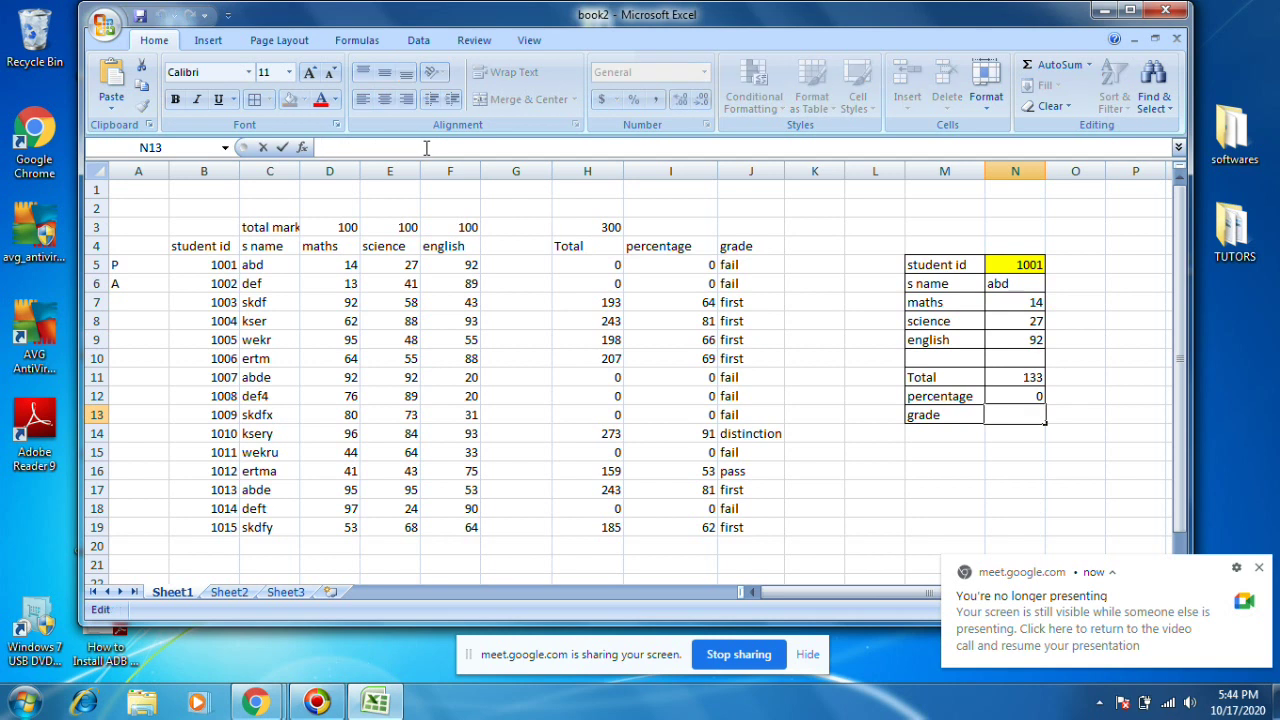
{"action": "type", "text": "=VLOOKUP(N5,B4:J19,2,TRUE)"}
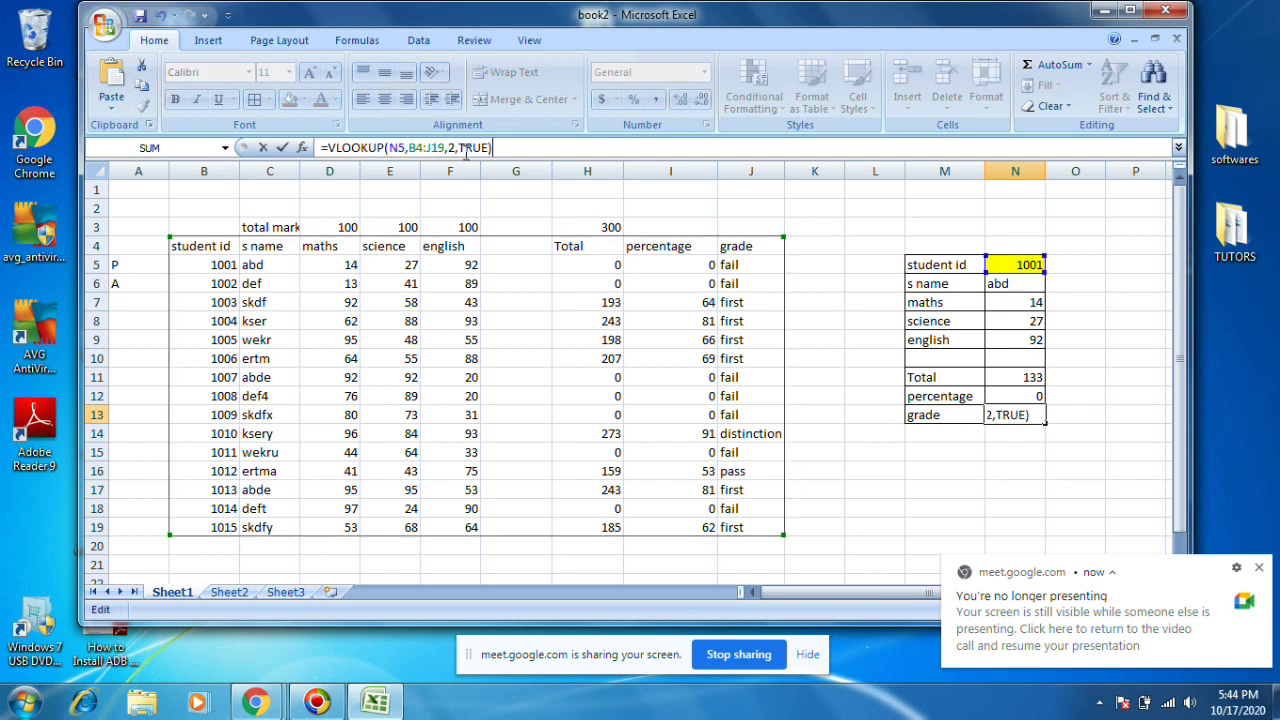
{"action": "left_click", "coordinate": [450, 147]}
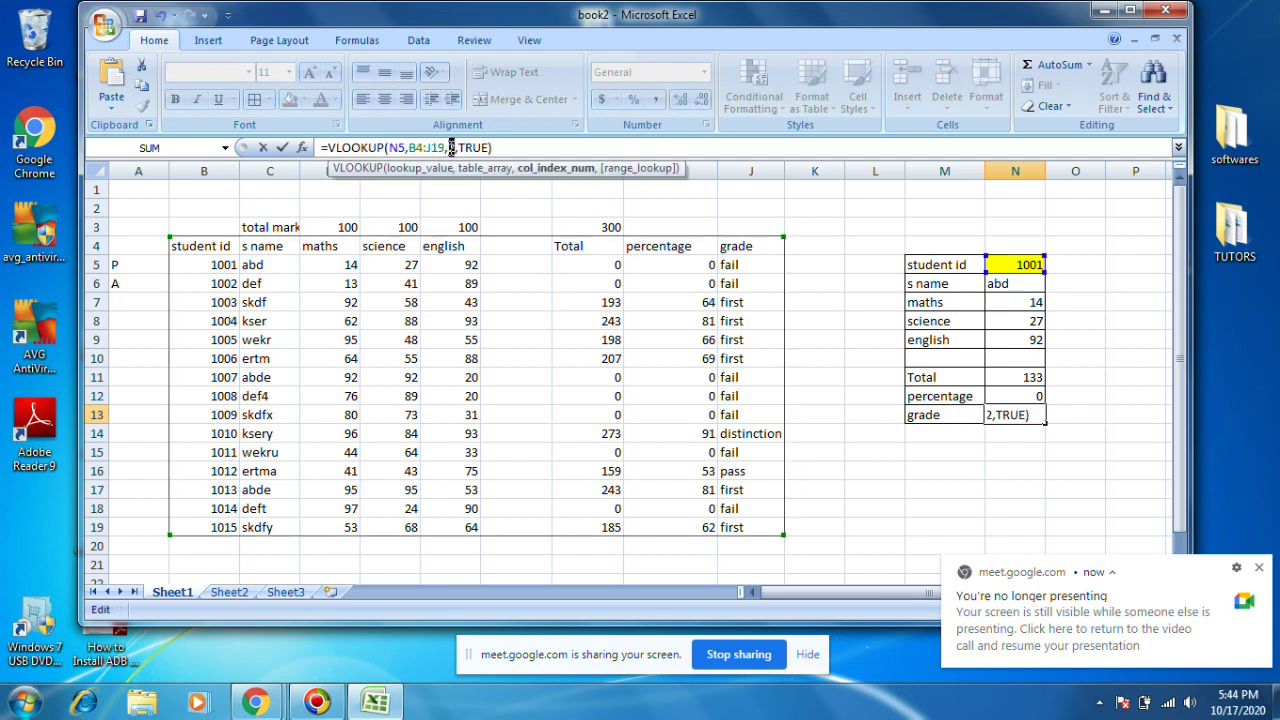
{"action": "type", "text": "9"}
{"action": "key", "text": "Return"}
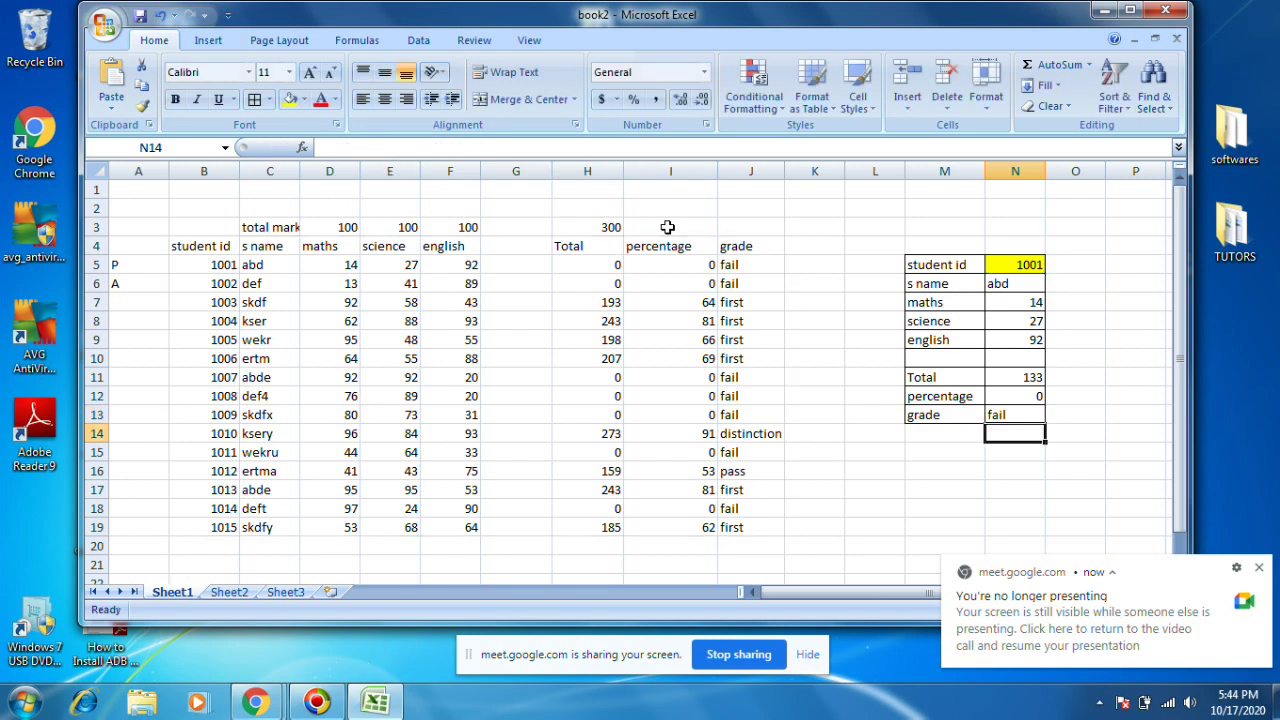
{"action": "left_click", "coordinate": [1024, 415]}
{"action": "left_click", "coordinate": [1008, 440]}
Test the lookup form by replacing the student id in N5 with the one listed in B8.
{"action": "left_click", "coordinate": [1022, 263]}
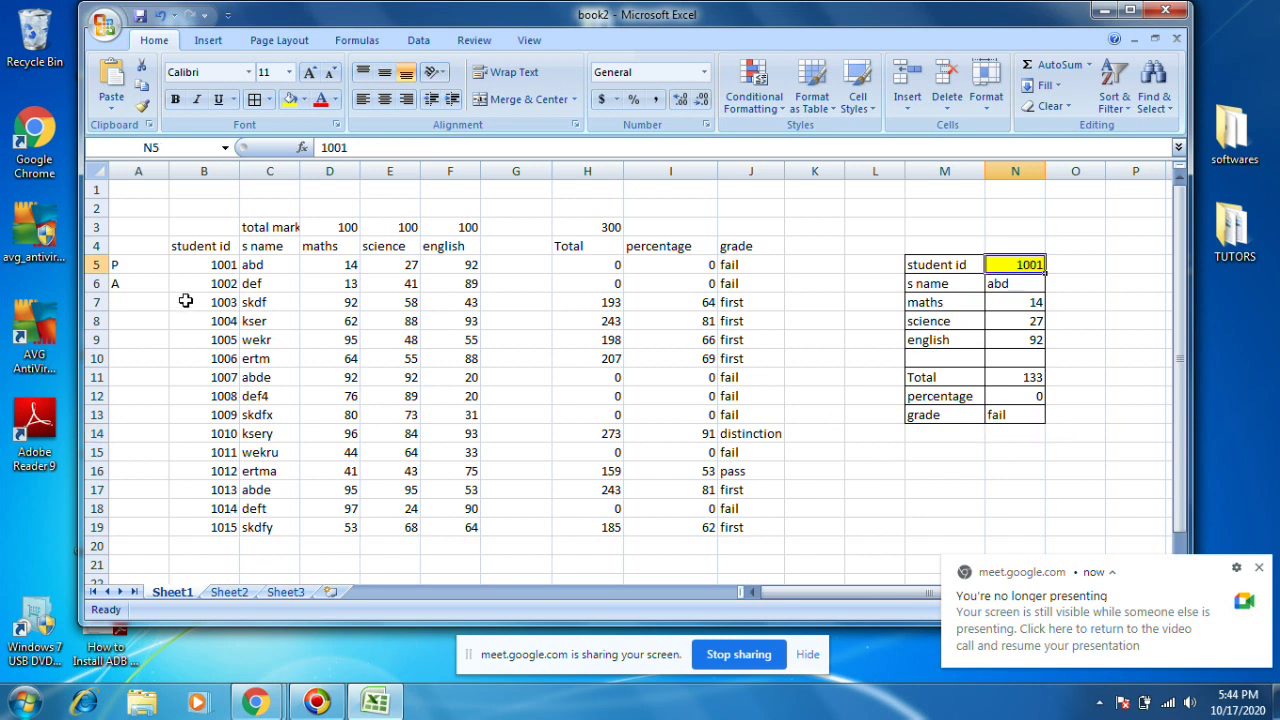
{"action": "type", "text": "1"}
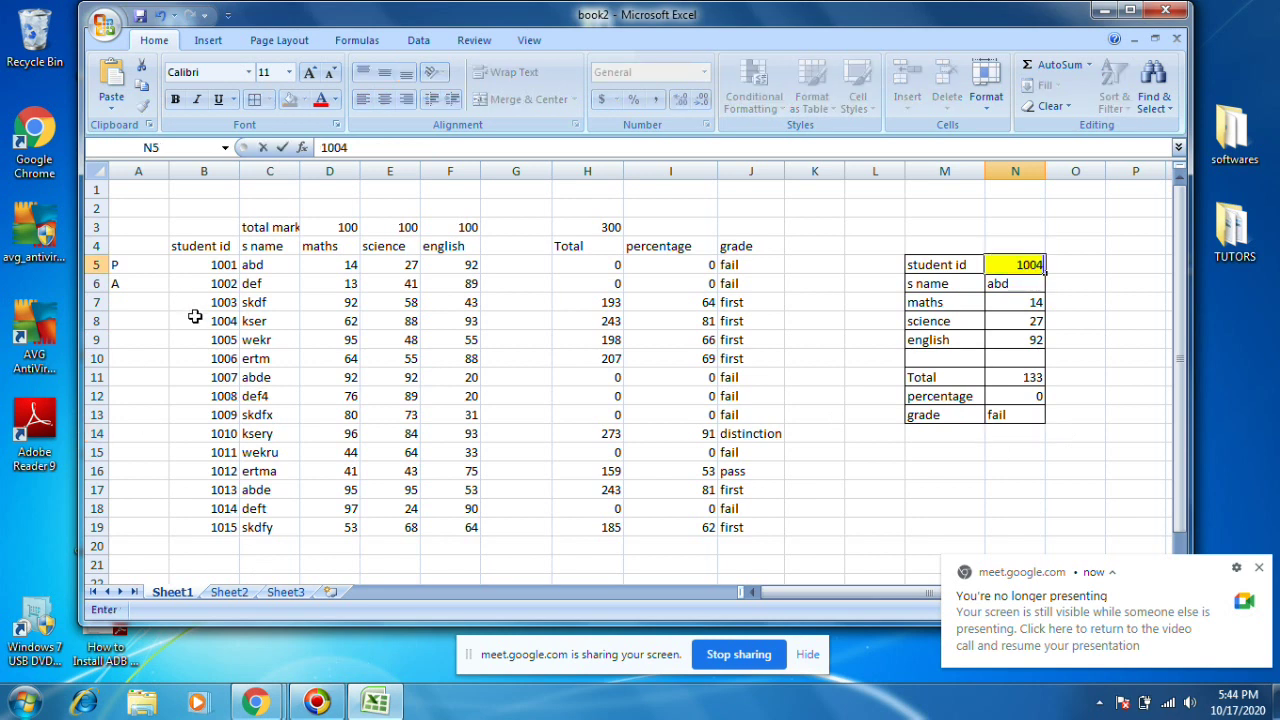
{"action": "key", "text": "Return"}
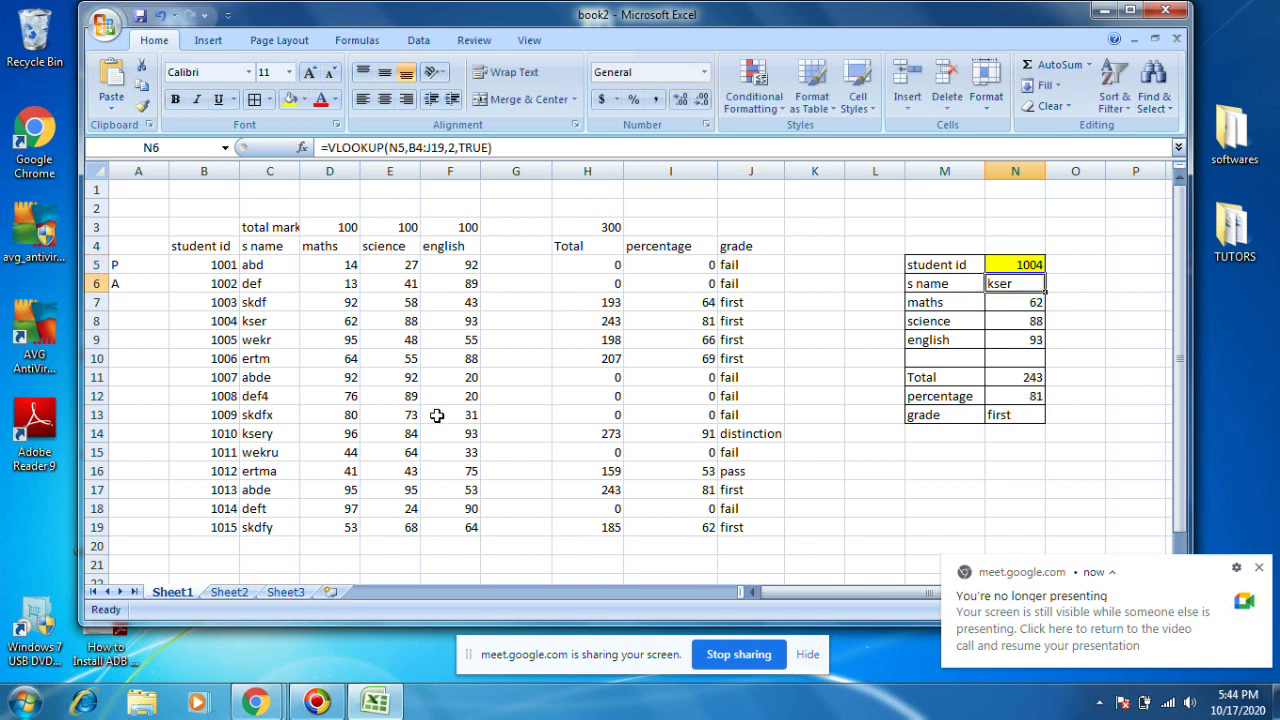
Right-align the lookup form's values in N5:N13.
{"action": "left_click", "coordinate": [1017, 266]}
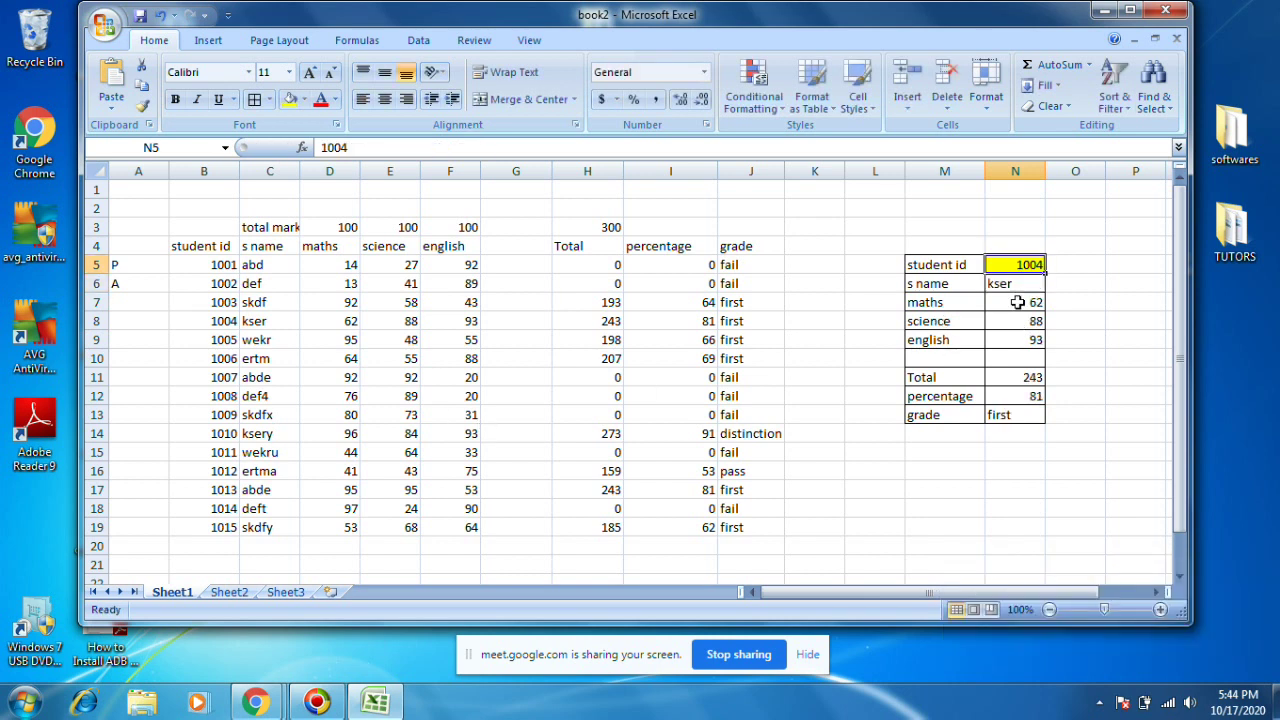
{"action": "left_click_drag", "start_coordinate": [1017, 302], "coordinate": [1020, 414]}
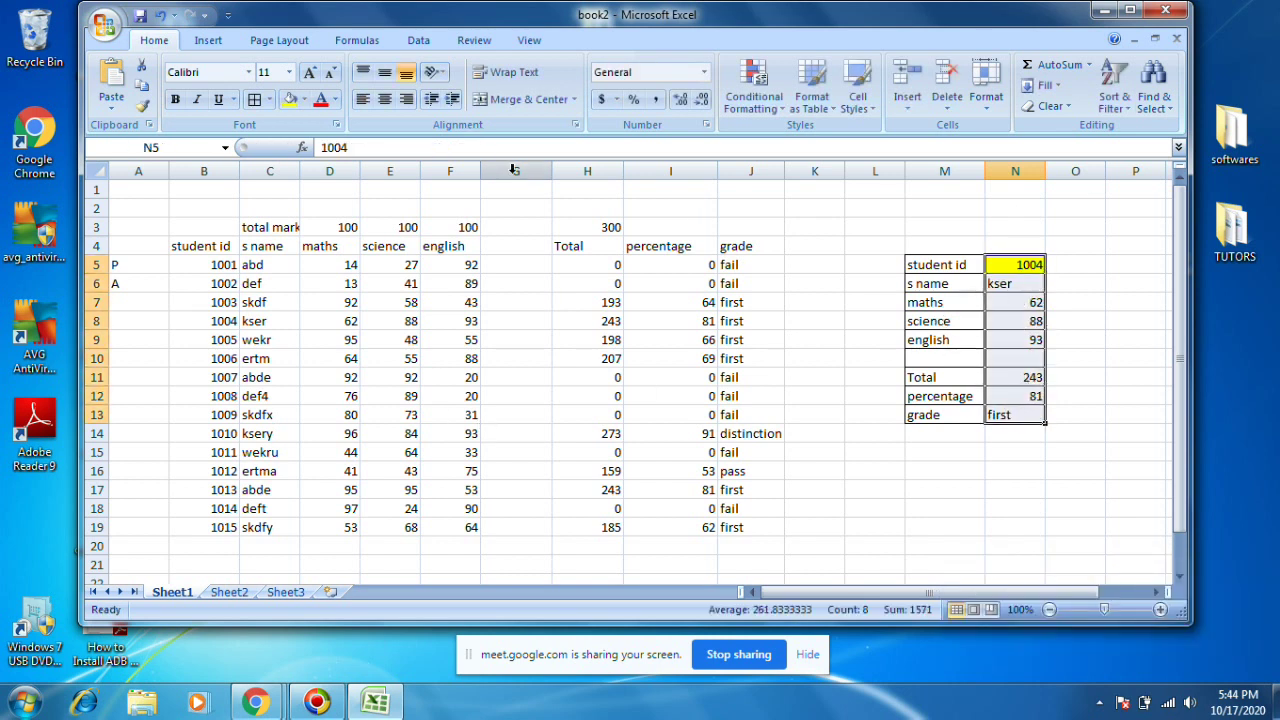
{"action": "left_click", "coordinate": [406, 99]}
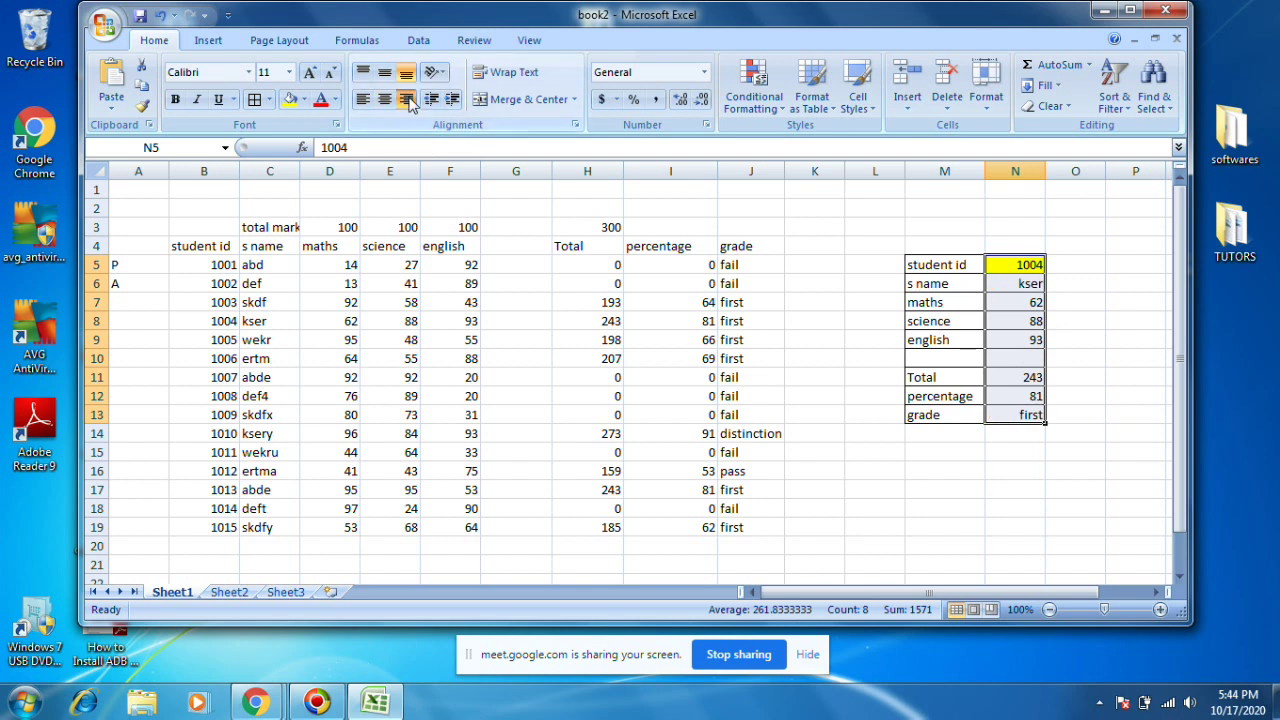
{"action": "left_click", "coordinate": [1012, 315]}
{"action": "left_click", "coordinate": [1014, 414]}
{"action": "left_click", "coordinate": [1017, 485]}
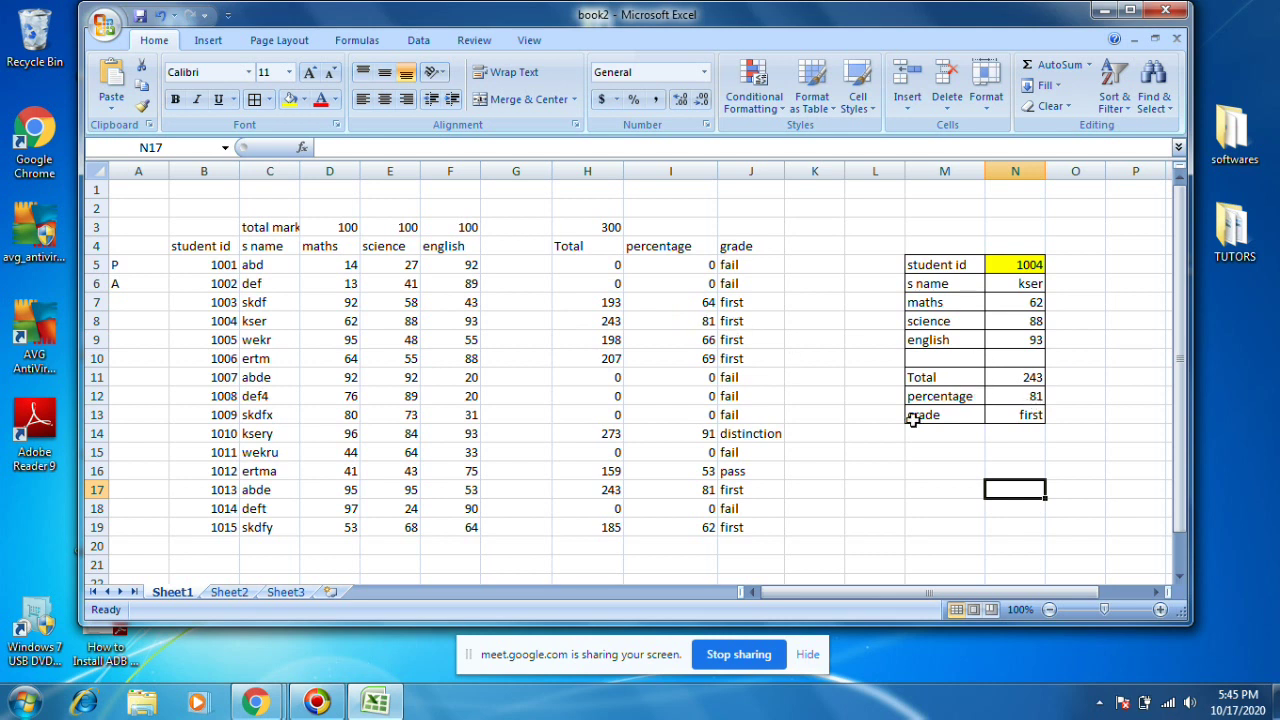
Test the lookup form by entering the student id from B14 in N5, and widen column N to fit the full grade text.
{"action": "left_click", "coordinate": [1025, 416]}
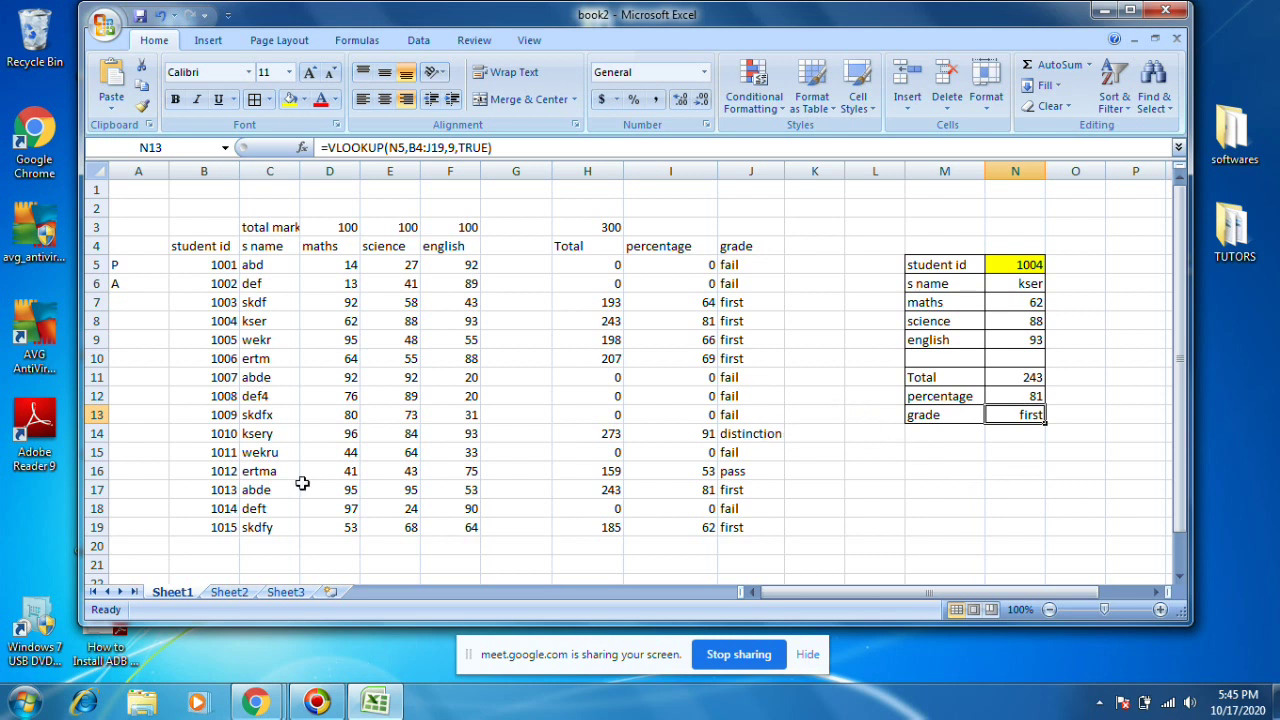
{"action": "left_click", "coordinate": [1031, 265]}
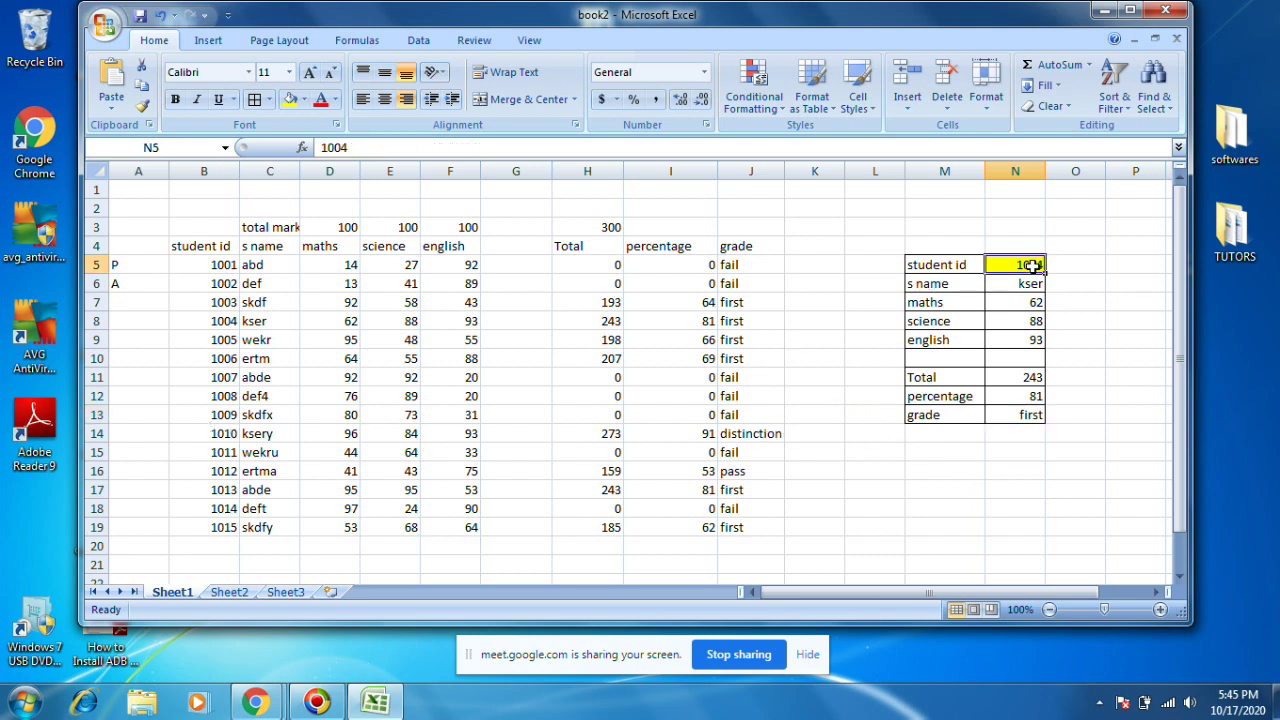
{"action": "type", "text": "10"}
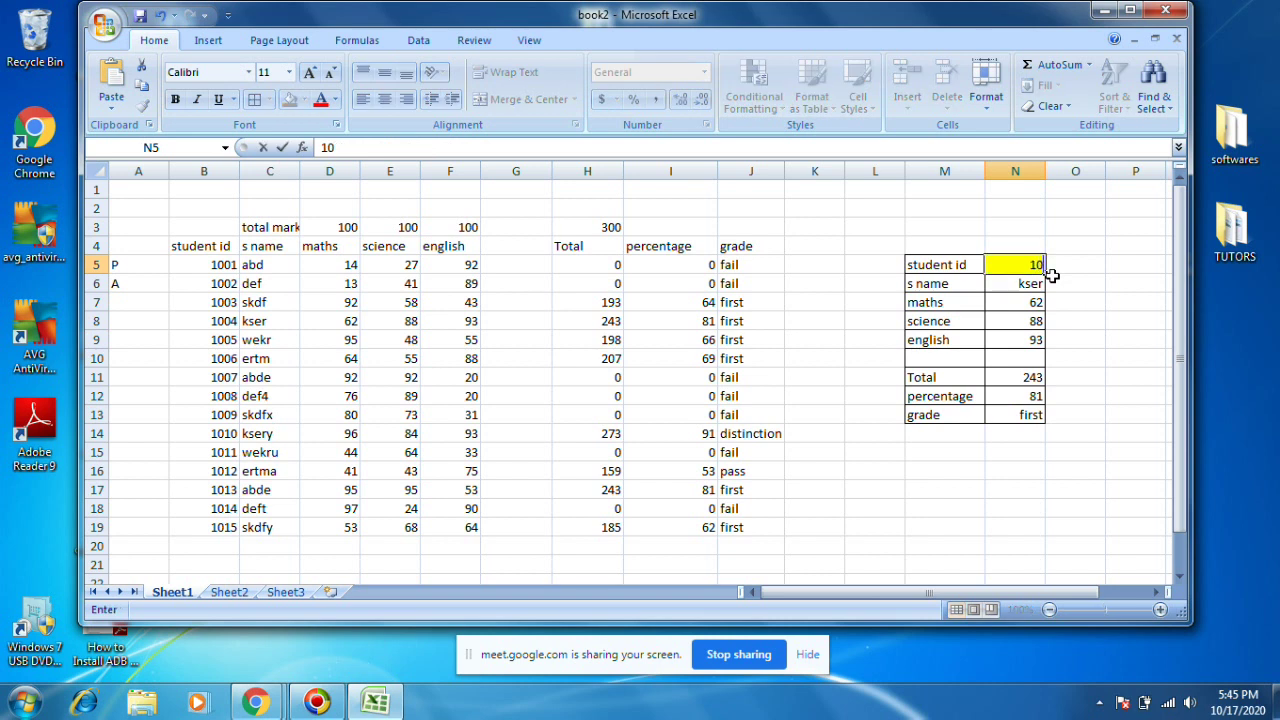
{"action": "type", "text": "10"}
{"action": "key", "text": "Return"}
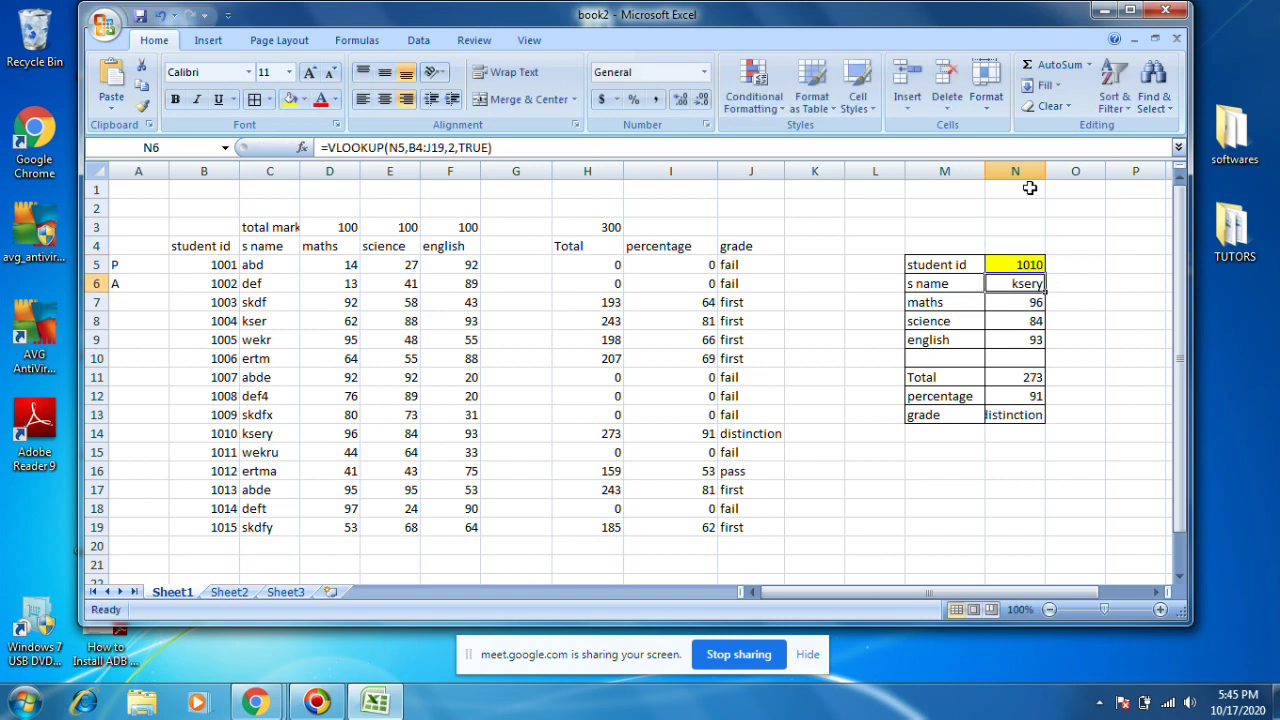
{"action": "left_click_drag", "start_coordinate": [1046, 171], "coordinate": [1077, 180]}
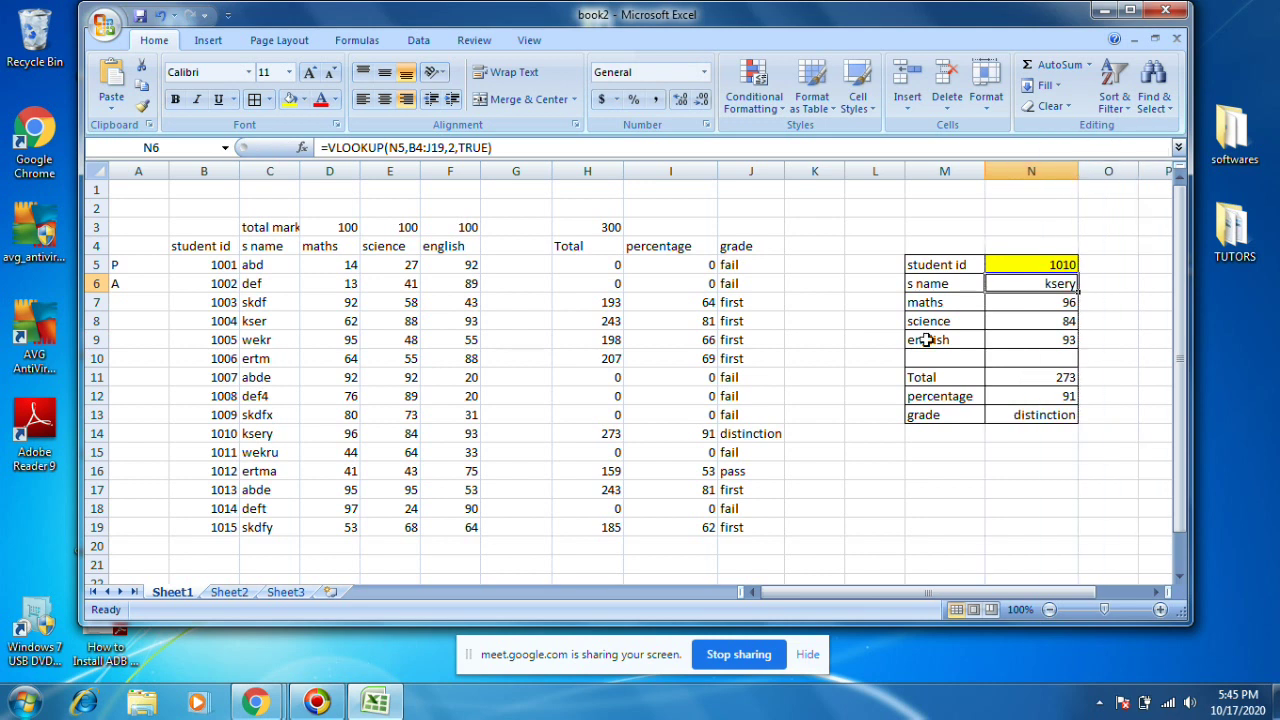
Compare the lookup form's values with the name, marks, total, percentage and grade in row 14 of the marks table.
{"action": "left_click", "coordinate": [260, 434]}
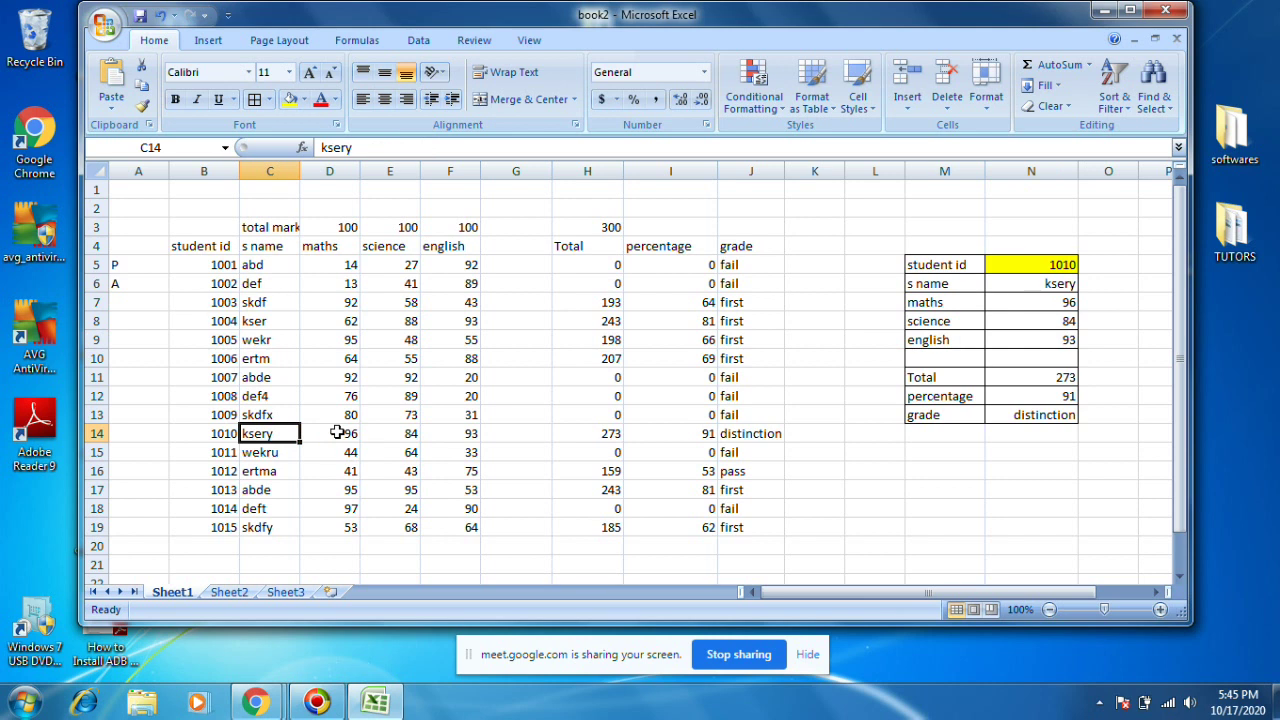
{"action": "left_click_drag", "start_coordinate": [338, 433], "coordinate": [476, 434]}
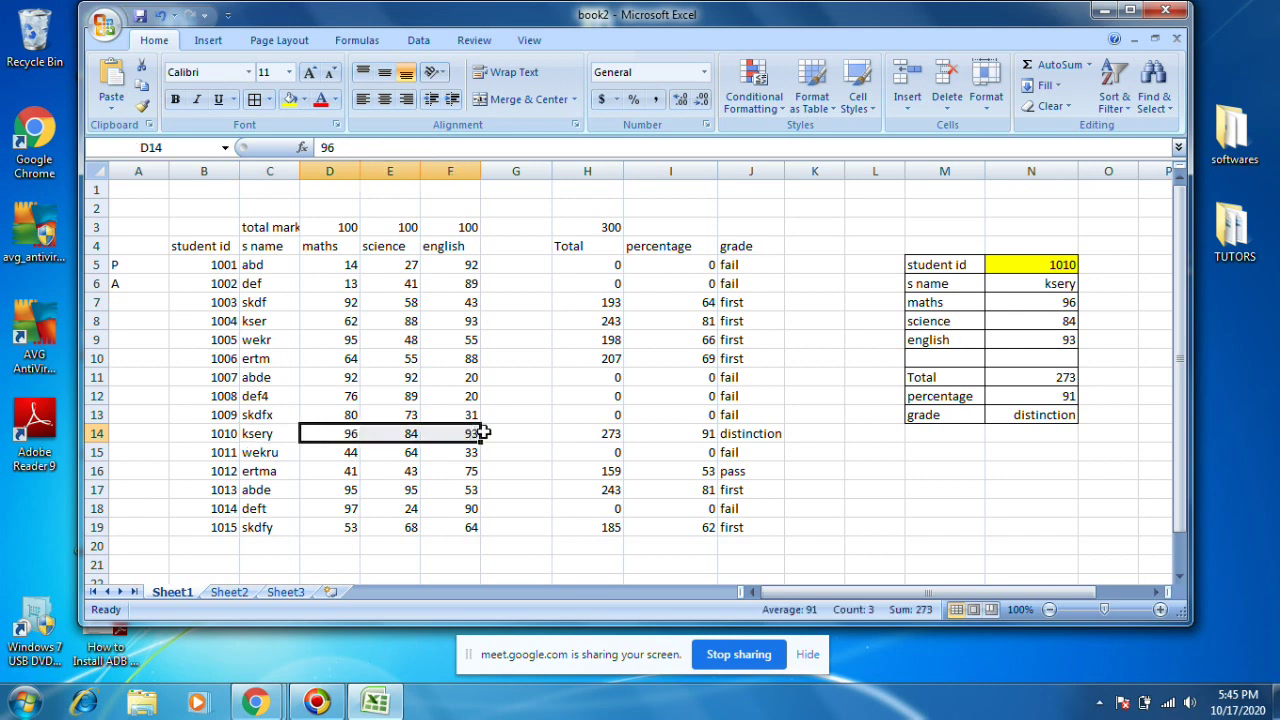
{"action": "left_click", "coordinate": [601, 437]}
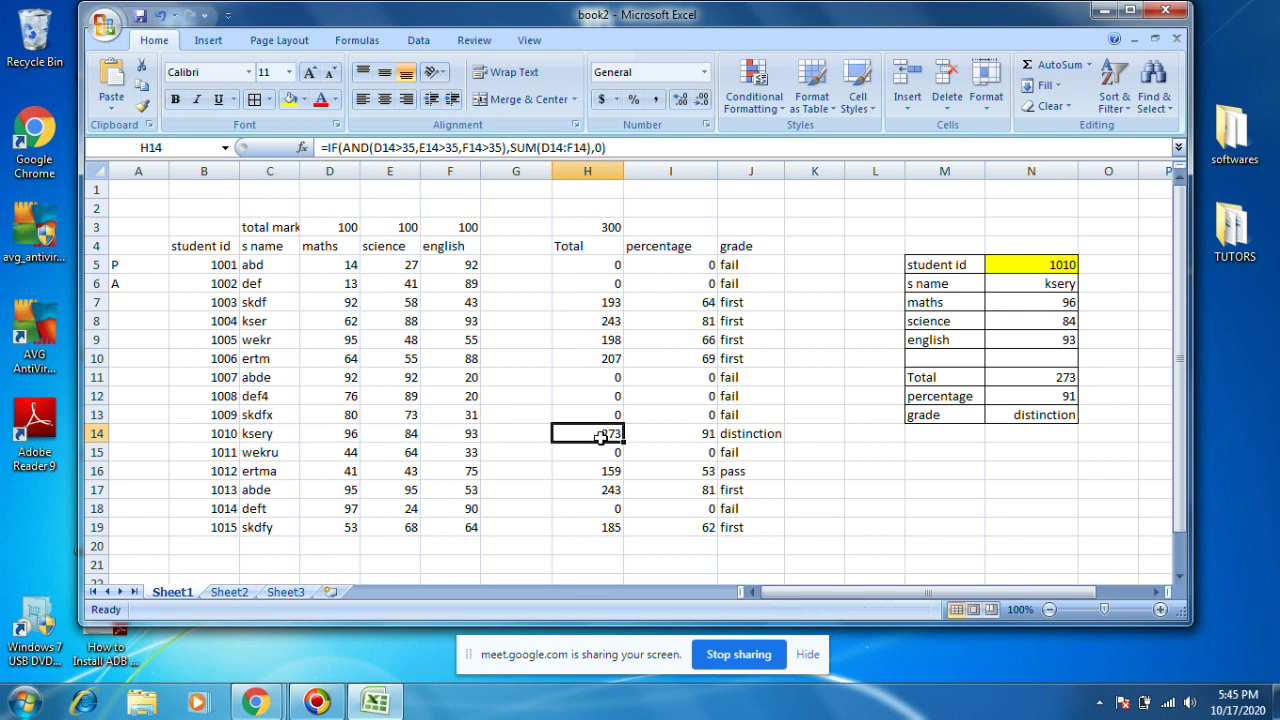
{"action": "left_click", "coordinate": [698, 431]}
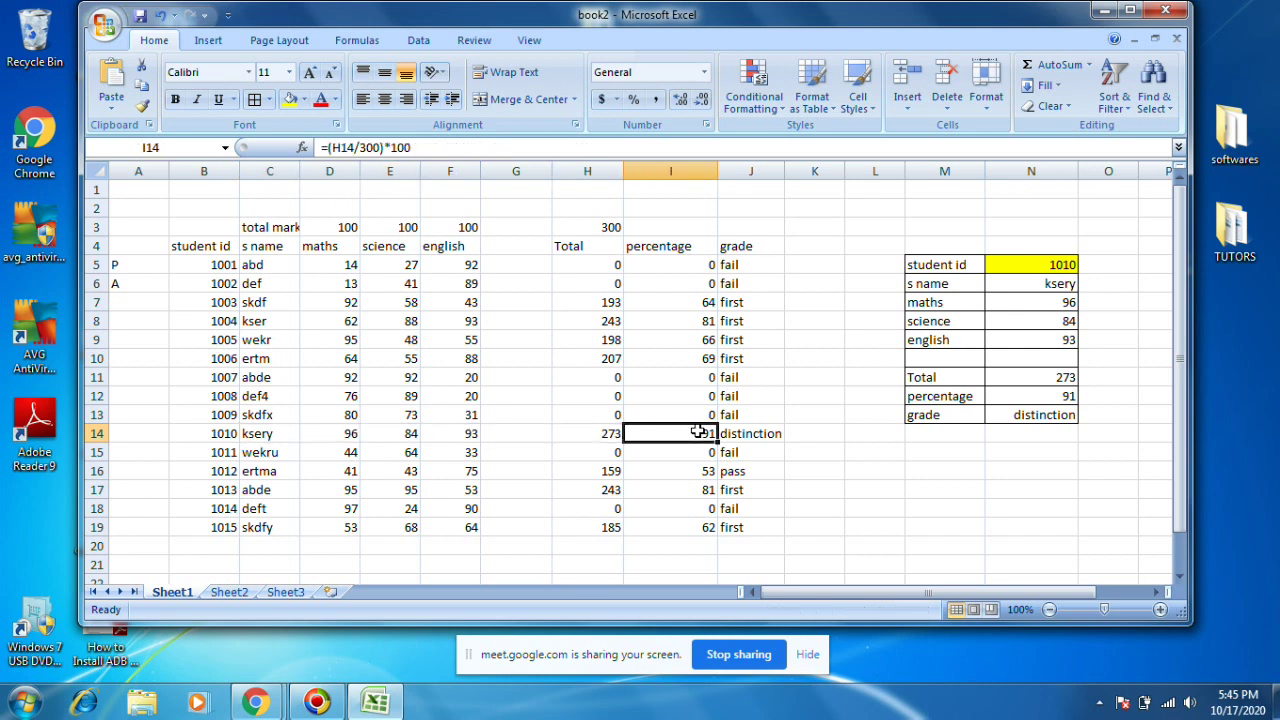
{"action": "left_click", "coordinate": [752, 438]}
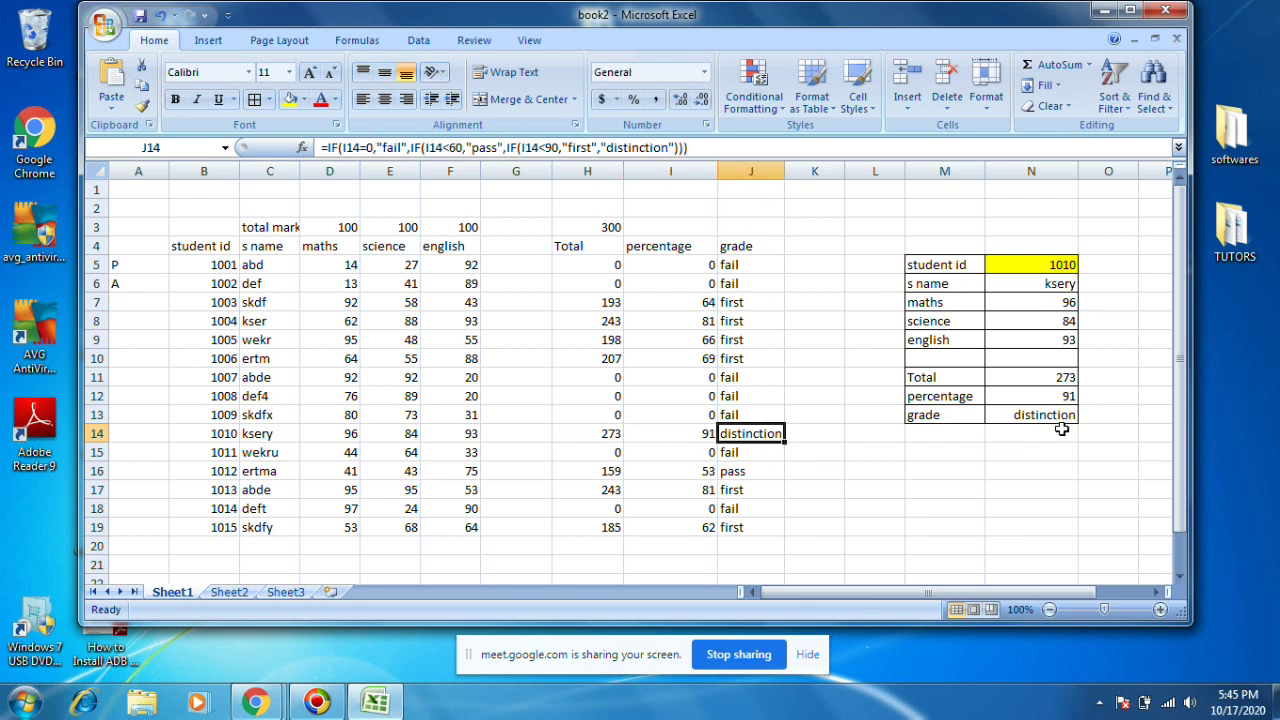
{"action": "left_click", "coordinate": [1019, 456]}
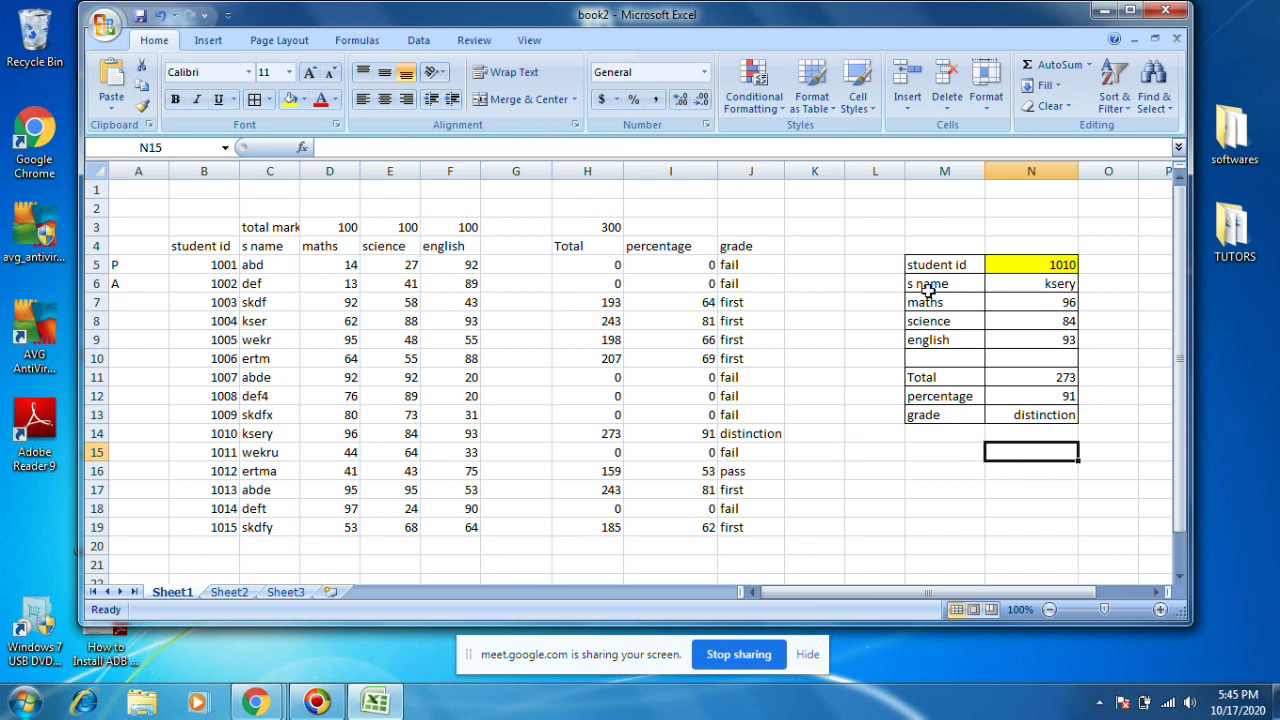
{"action": "left_click_drag", "start_coordinate": [910, 264], "coordinate": [1042, 410]}
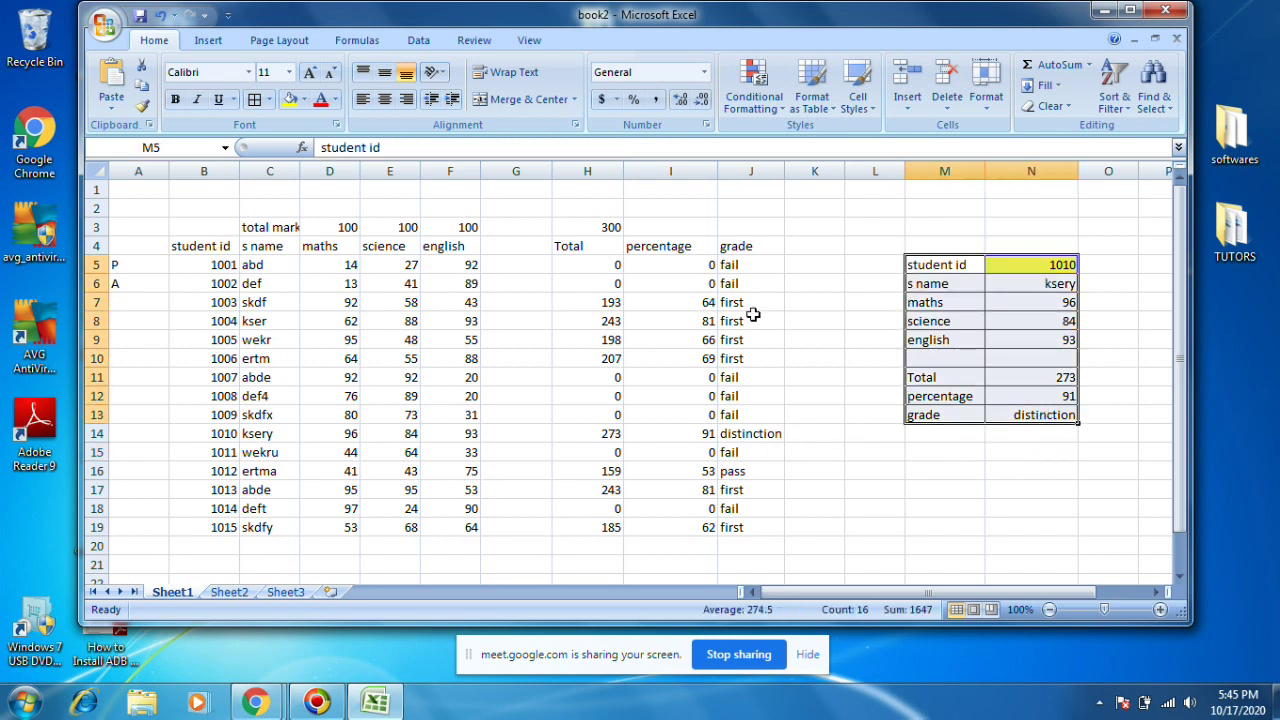
Copy the marks table B3:J19 and paste it transposed into Sheet3 starting at cell C6.
{"action": "left_click_drag", "start_coordinate": [198, 227], "coordinate": [749, 530]}
{"action": "right_click", "coordinate": [617, 316]}
{"action": "left_click", "coordinate": [660, 344]}
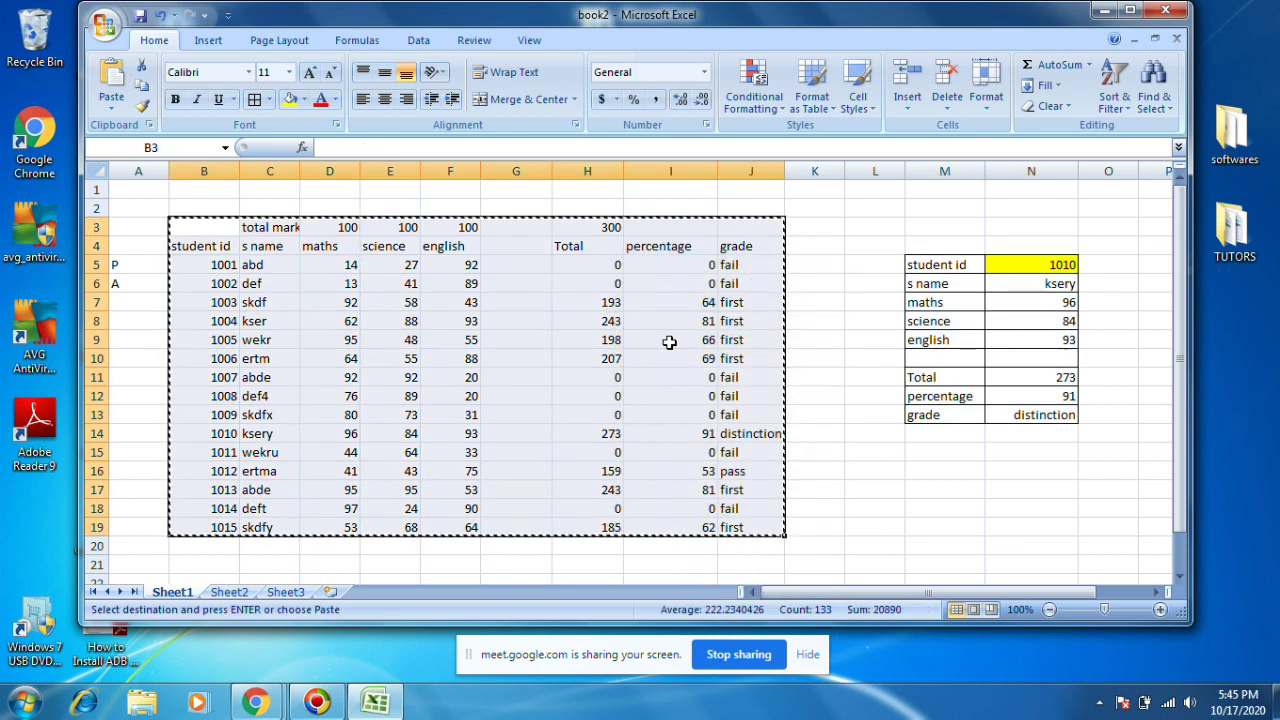
{"action": "left_click", "coordinate": [228, 592]}
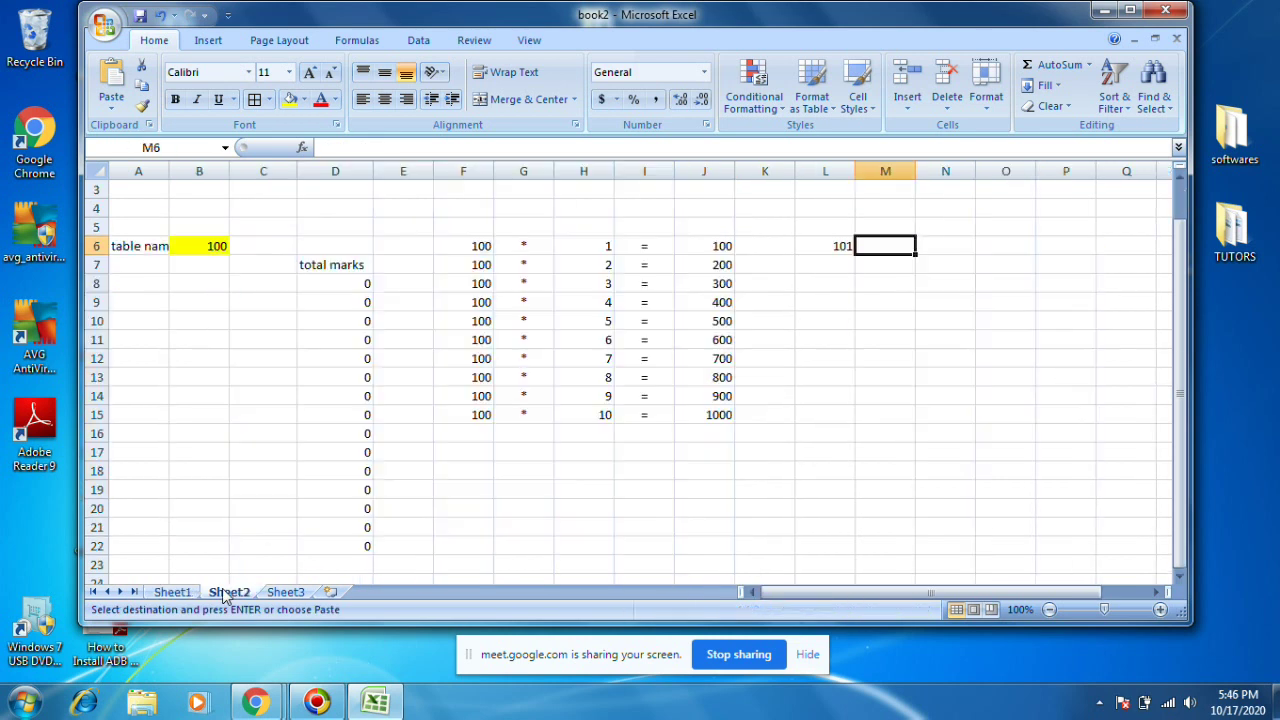
{"action": "left_click", "coordinate": [285, 591]}
{"action": "left_click", "coordinate": [262, 281]}
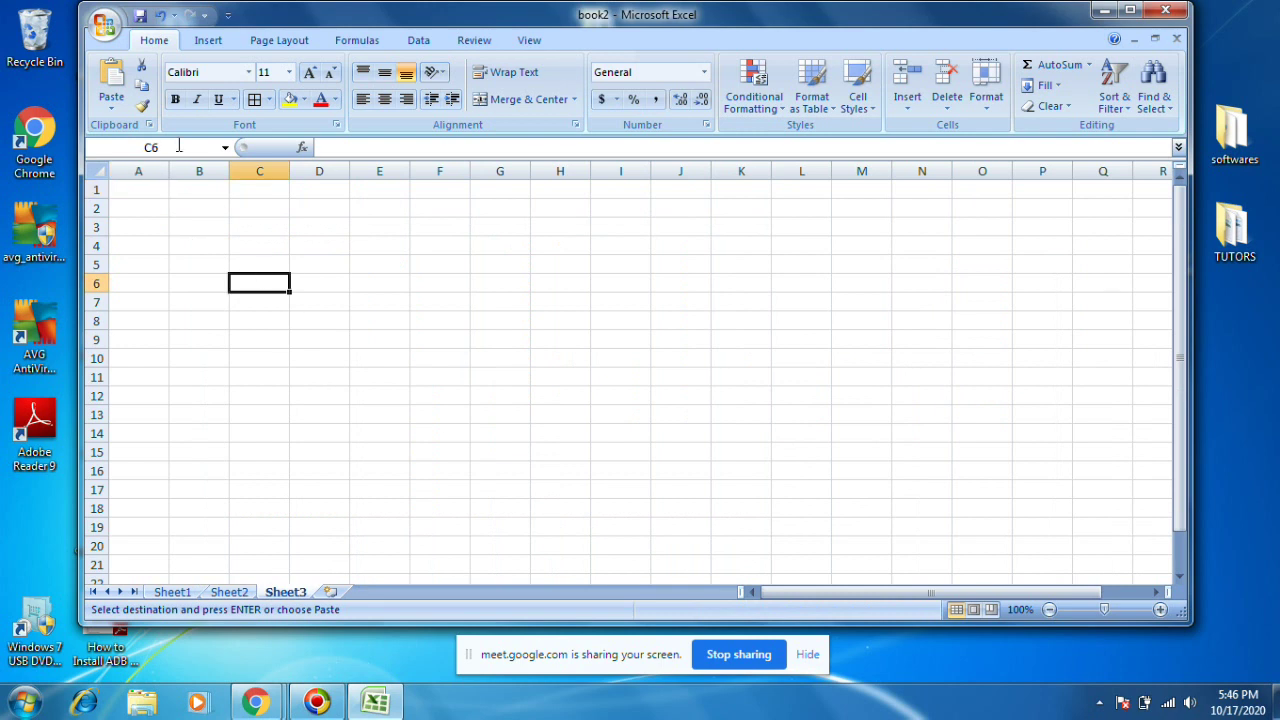
{"action": "left_click", "coordinate": [112, 111]}
{"action": "left_click", "coordinate": [148, 211]}
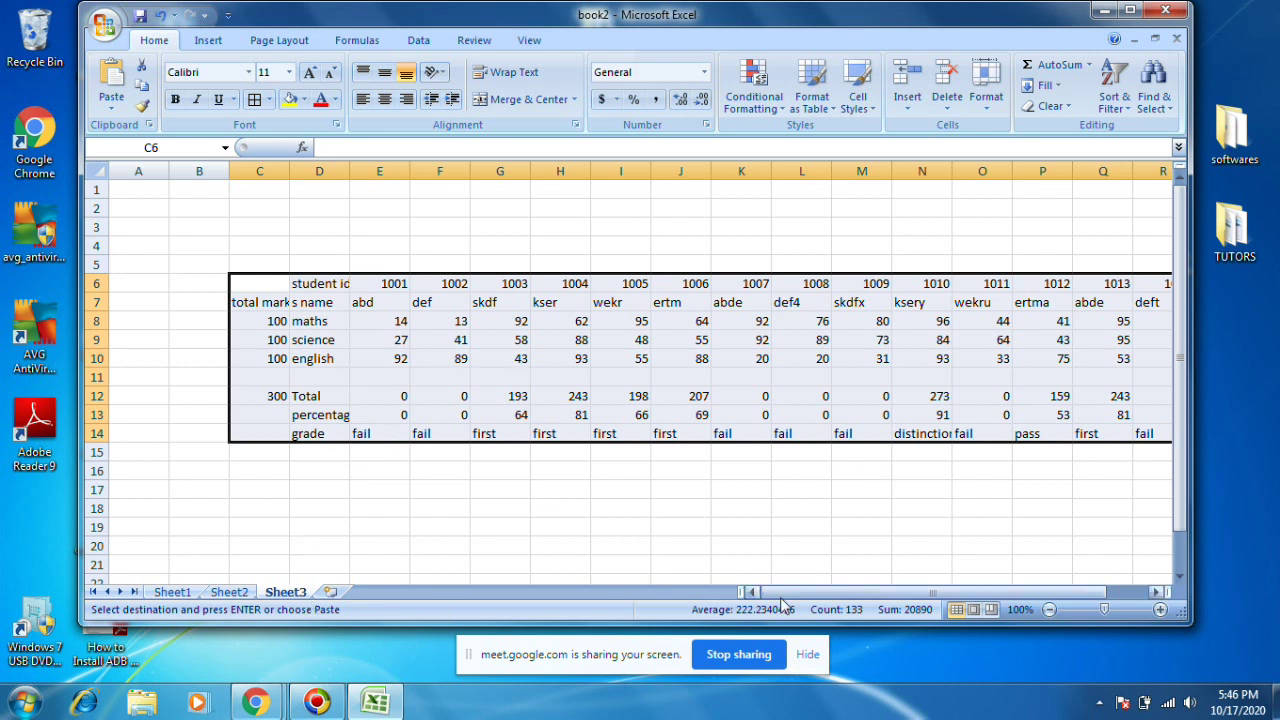
{"action": "left_click_drag", "start_coordinate": [778, 598], "coordinate": [805, 599]}
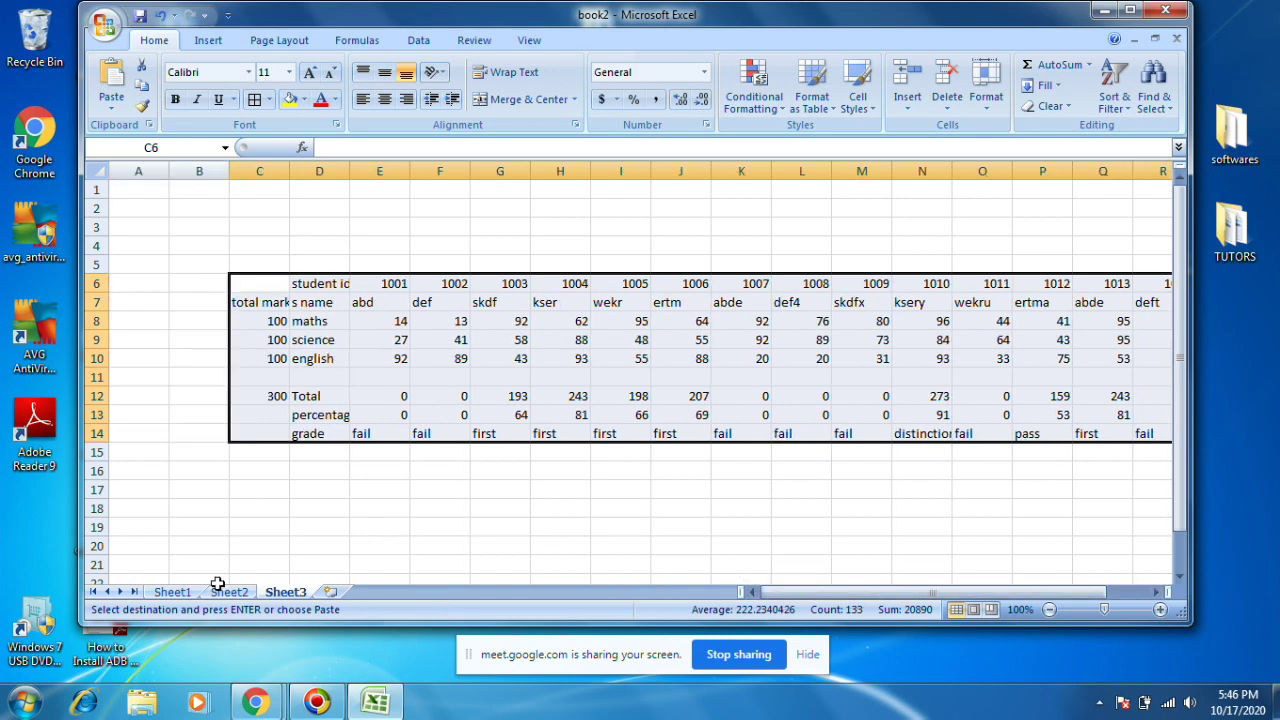
Review the VLOOKUP formula in Sheet1's N6 against the name, maths and grade rows of the transposed table in Sheet3.
{"action": "left_click", "coordinate": [172, 592]}
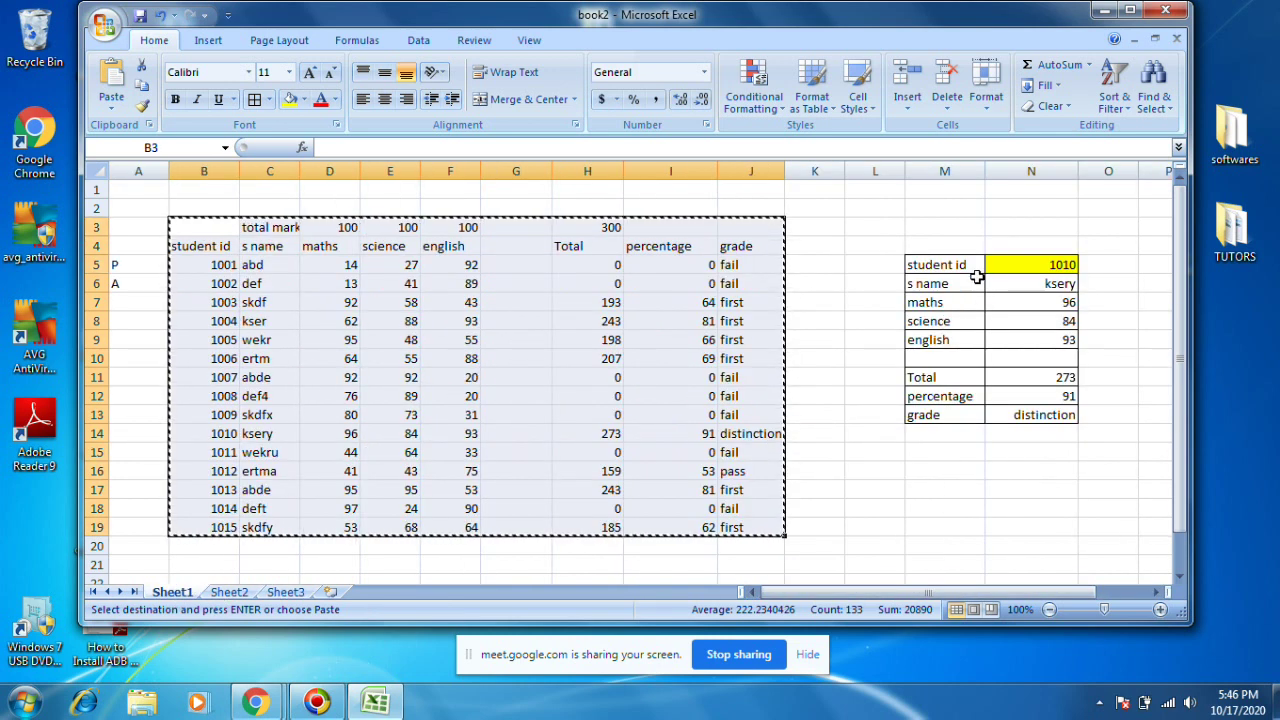
{"action": "left_click", "coordinate": [1045, 283]}
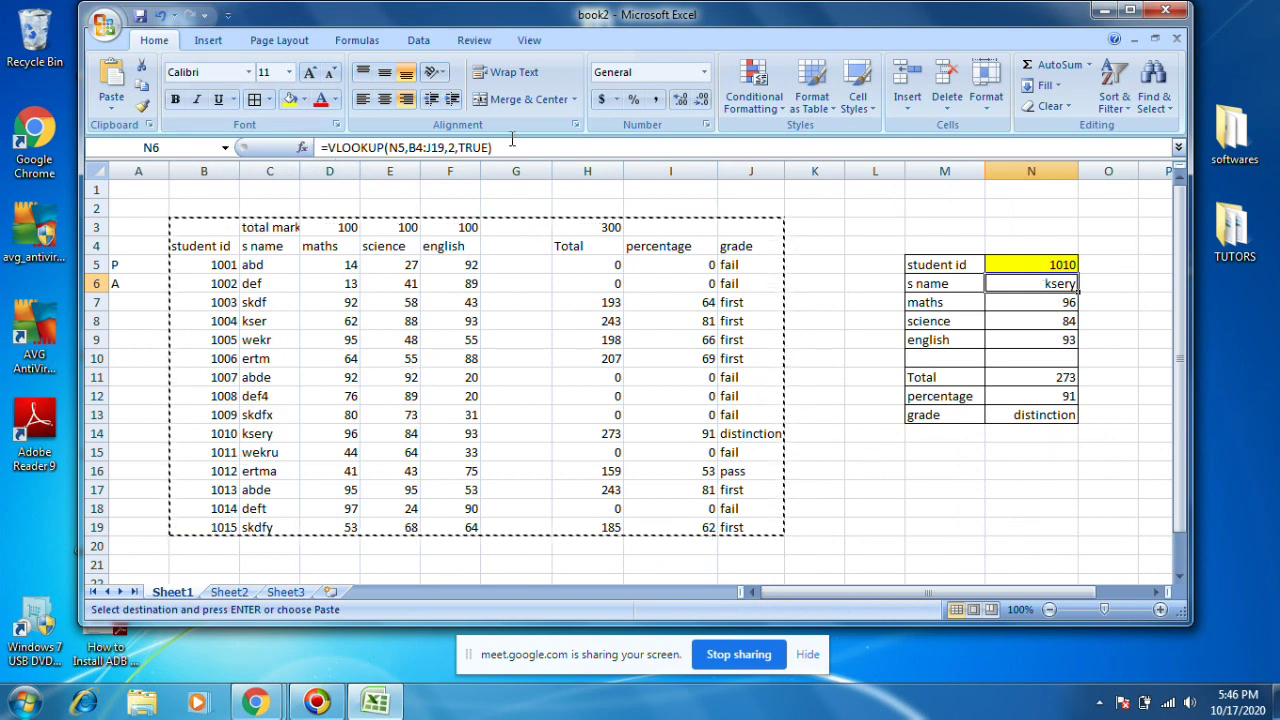
{"action": "left_click", "coordinate": [285, 592]}
{"action": "left_click", "coordinate": [944, 326]}
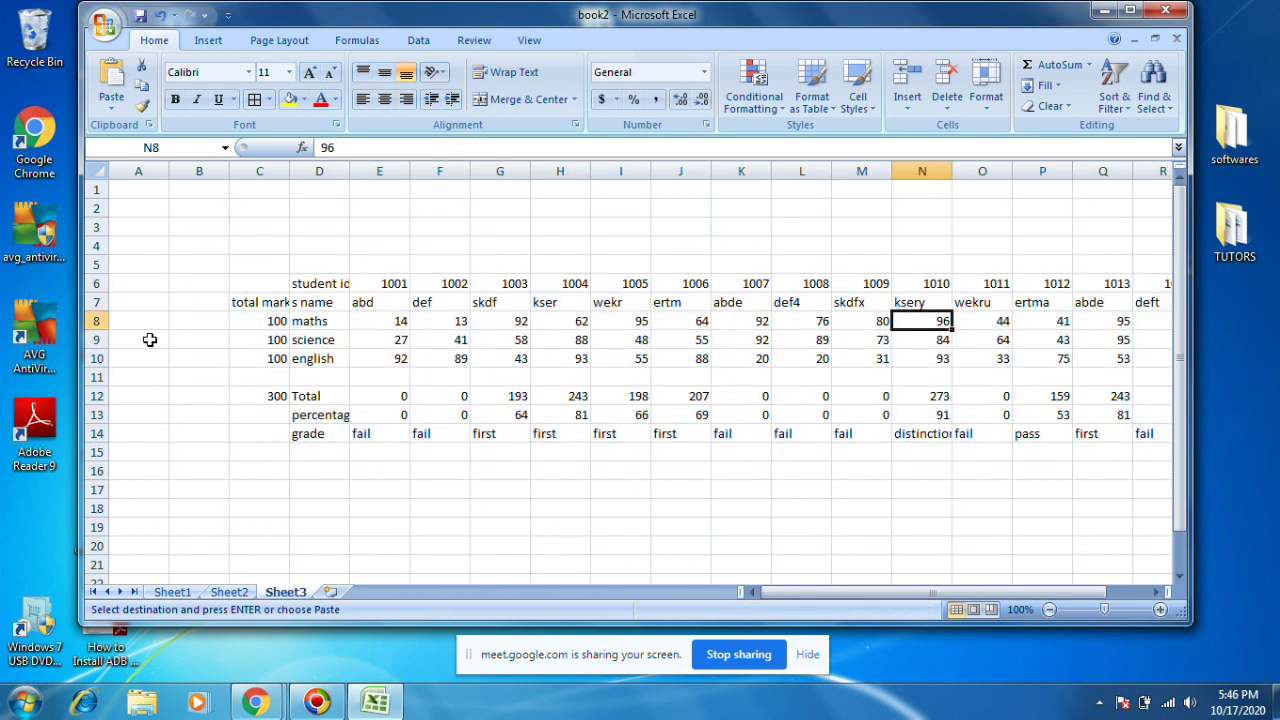
{"action": "left_click", "coordinate": [88, 302]}
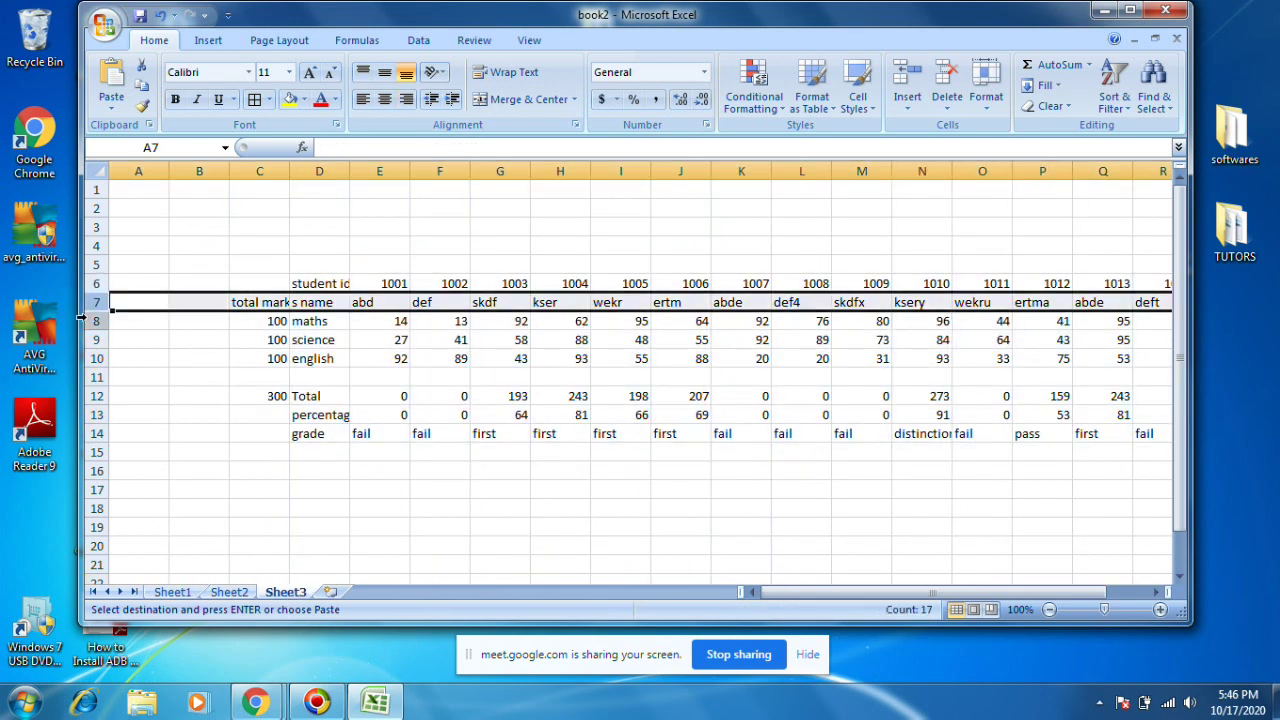
{"action": "left_click", "coordinate": [88, 321]}
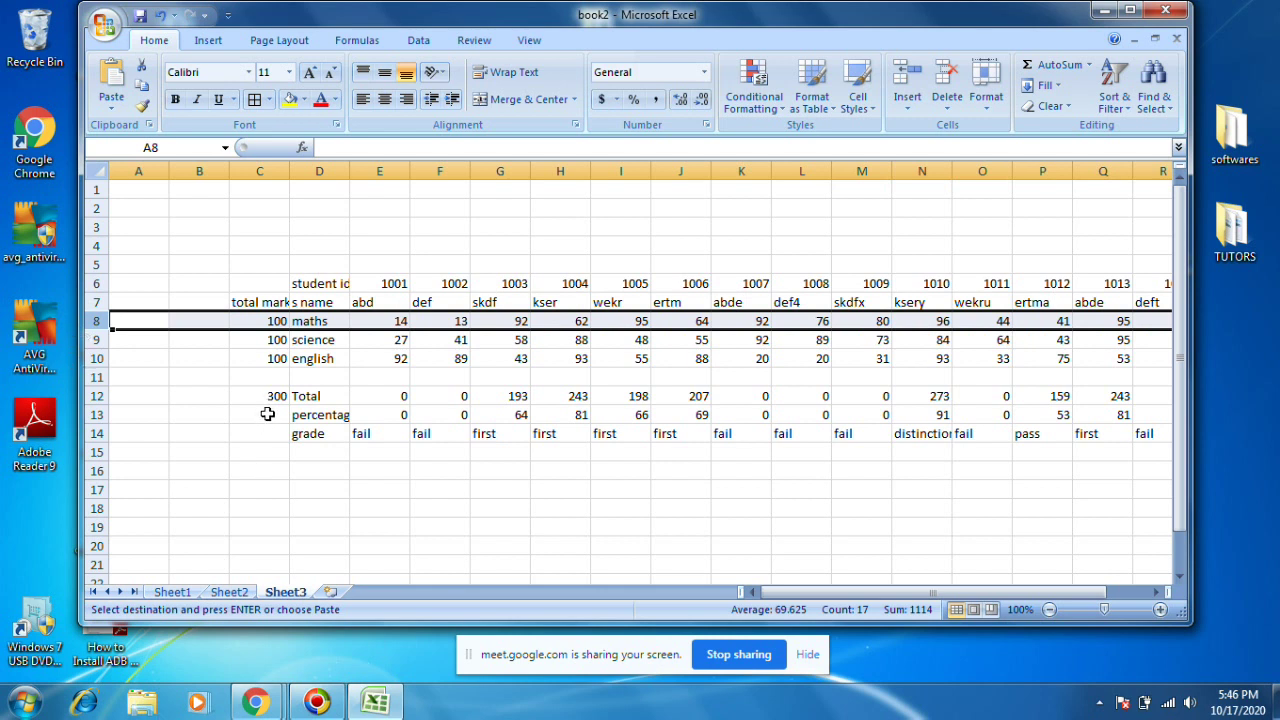
{"action": "left_click", "coordinate": [427, 440]}
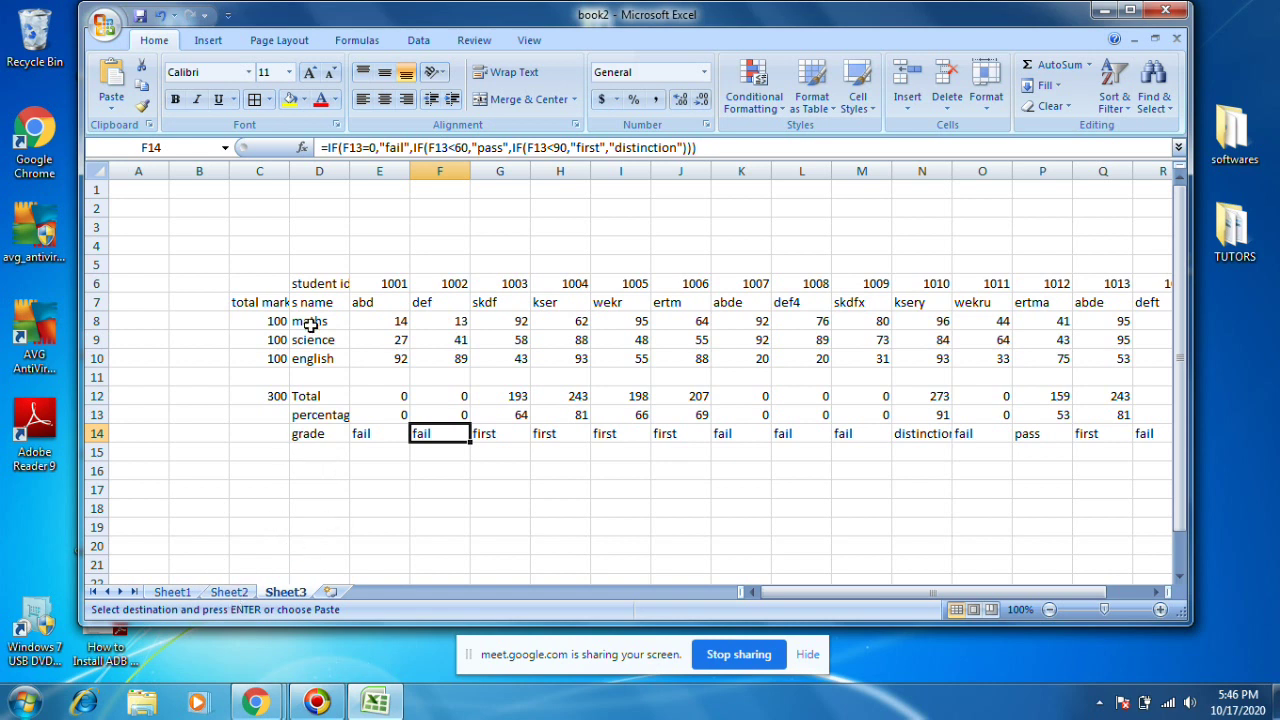
Copy the row labels D6:D14 of the transposed table and paste them below it starting at D20.
{"action": "left_click", "coordinate": [311, 284]}
{"action": "left_click_drag", "start_coordinate": [311, 284], "coordinate": [300, 435]}
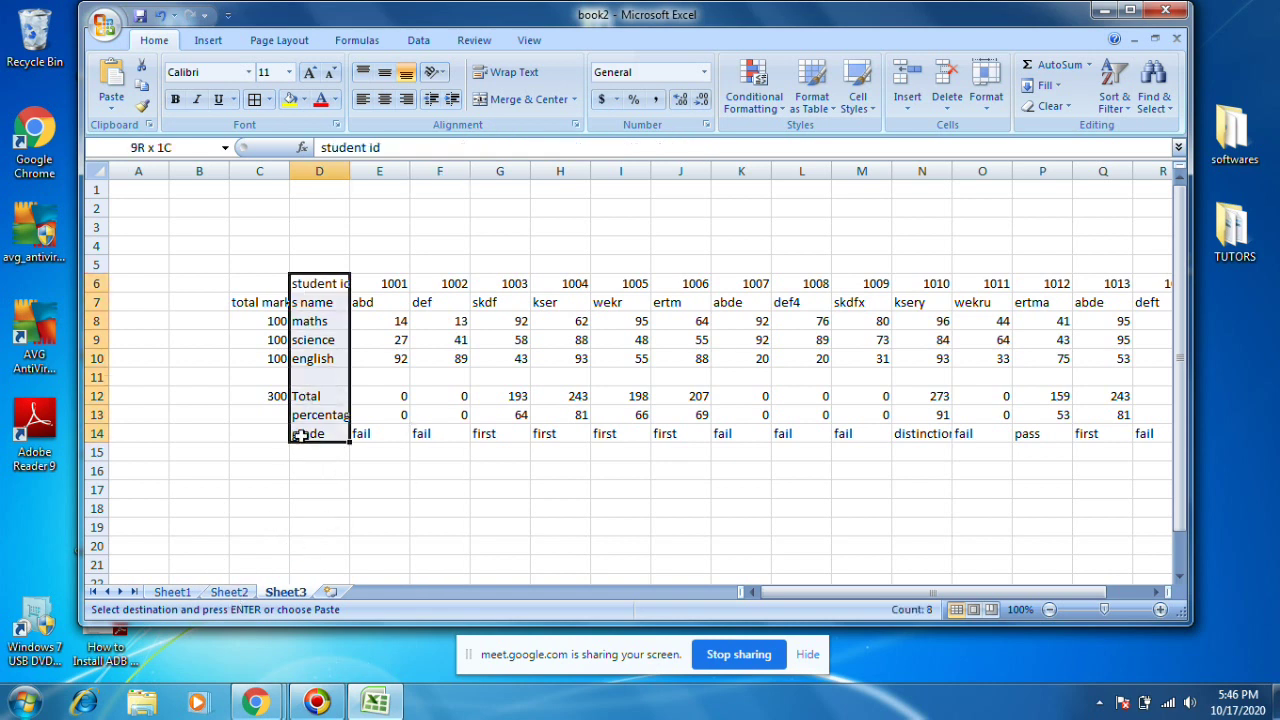
{"action": "key", "text": "ctrl+c"}
{"action": "scroll", "coordinate": [346, 467], "scroll_direction": "down", "scroll_amount": 2}
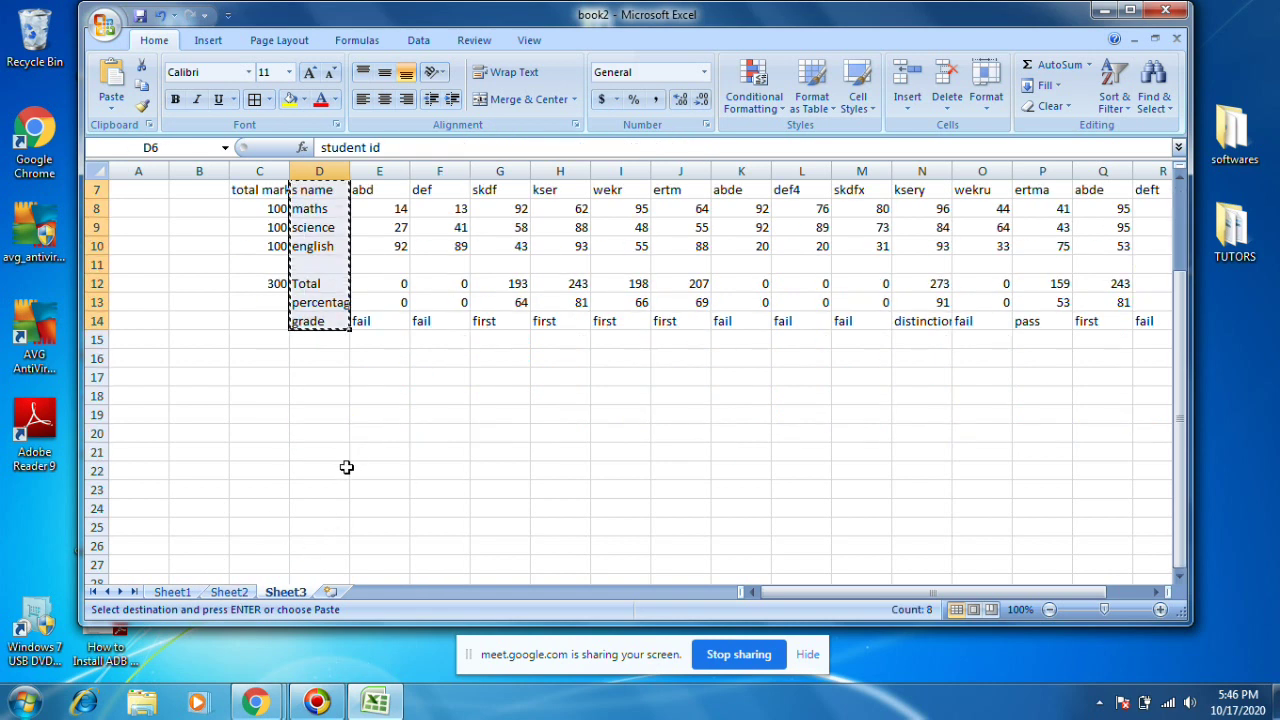
{"action": "left_click", "coordinate": [317, 433]}
{"action": "key", "text": "ctrl+v"}
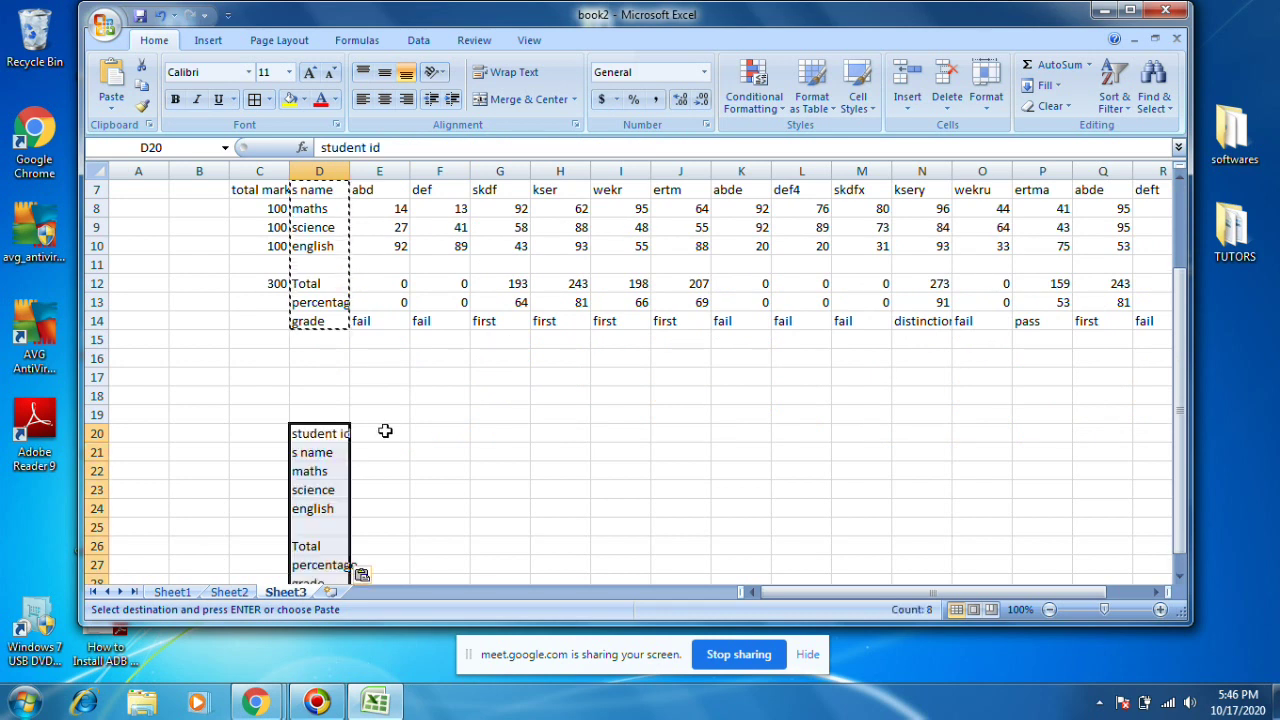
{"action": "scroll", "coordinate": [385, 431], "scroll_direction": "down", "scroll_amount": 2}
{"action": "left_click", "coordinate": [236, 593]}
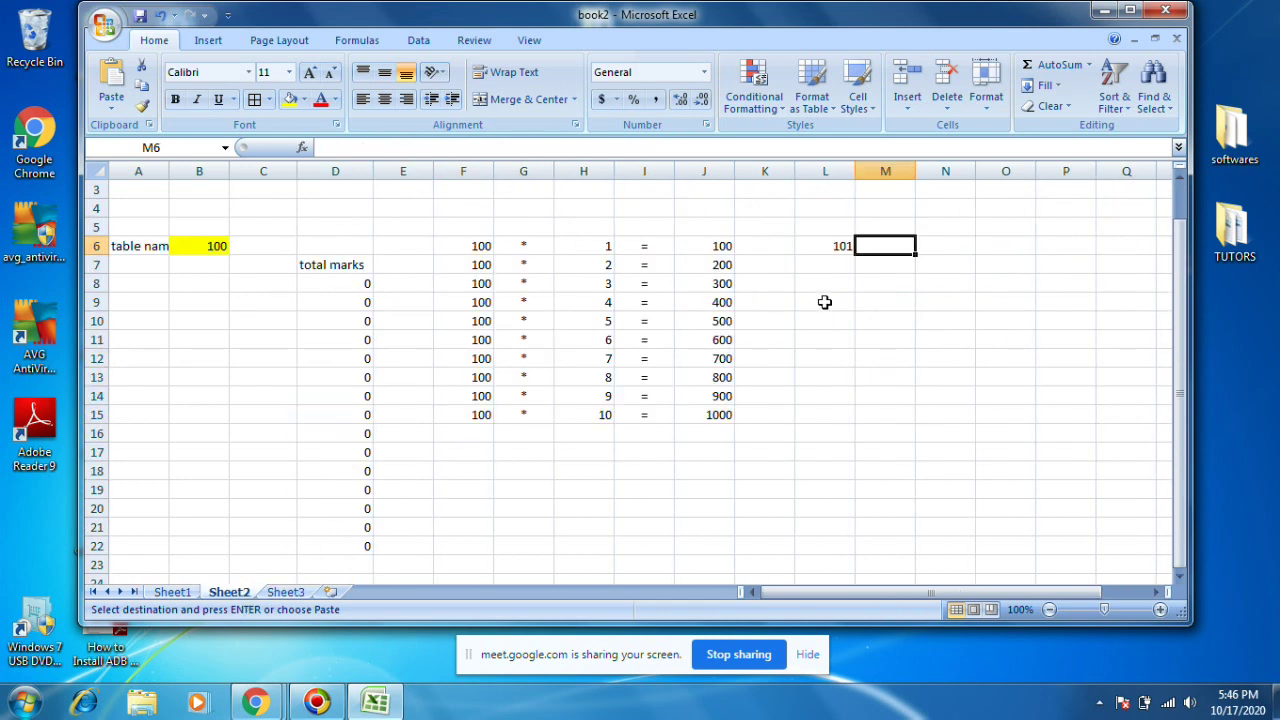
{"action": "left_click", "coordinate": [162, 593]}
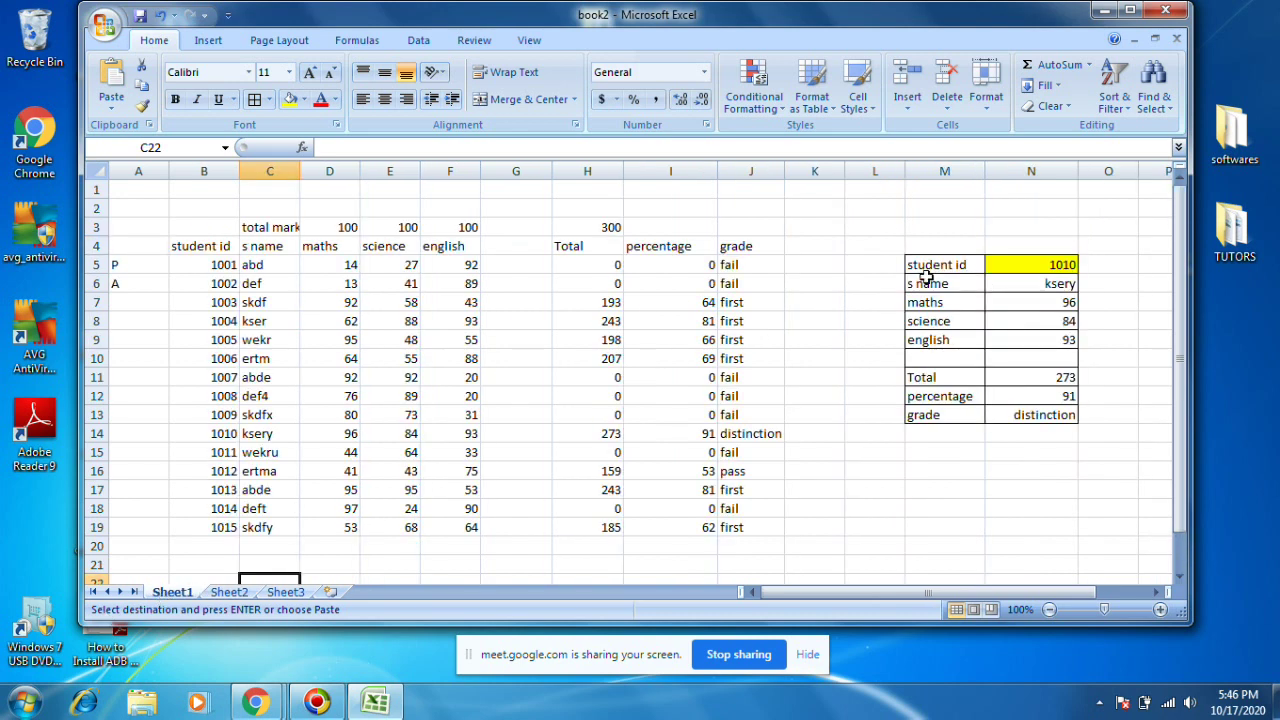
{"action": "left_click", "coordinate": [1020, 284]}
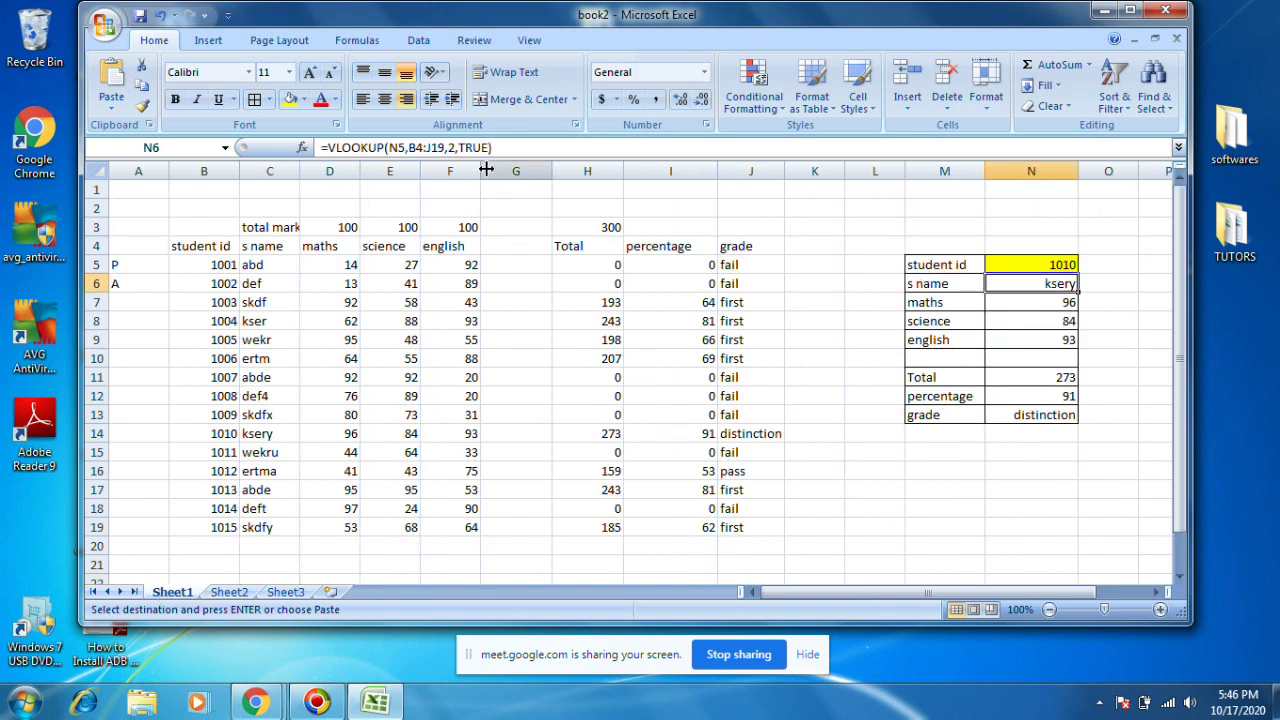
{"action": "left_click_drag", "start_coordinate": [504, 147], "coordinate": [298, 151]}
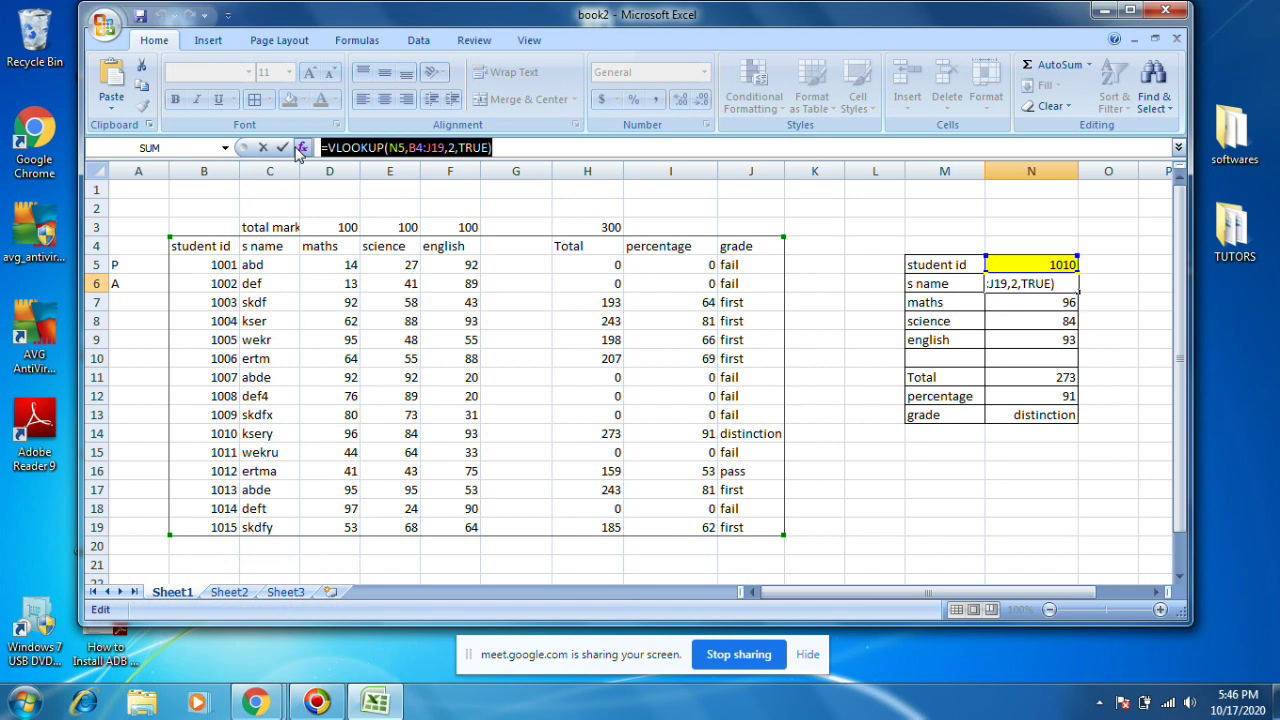
{"action": "left_click", "coordinate": [287, 592]}
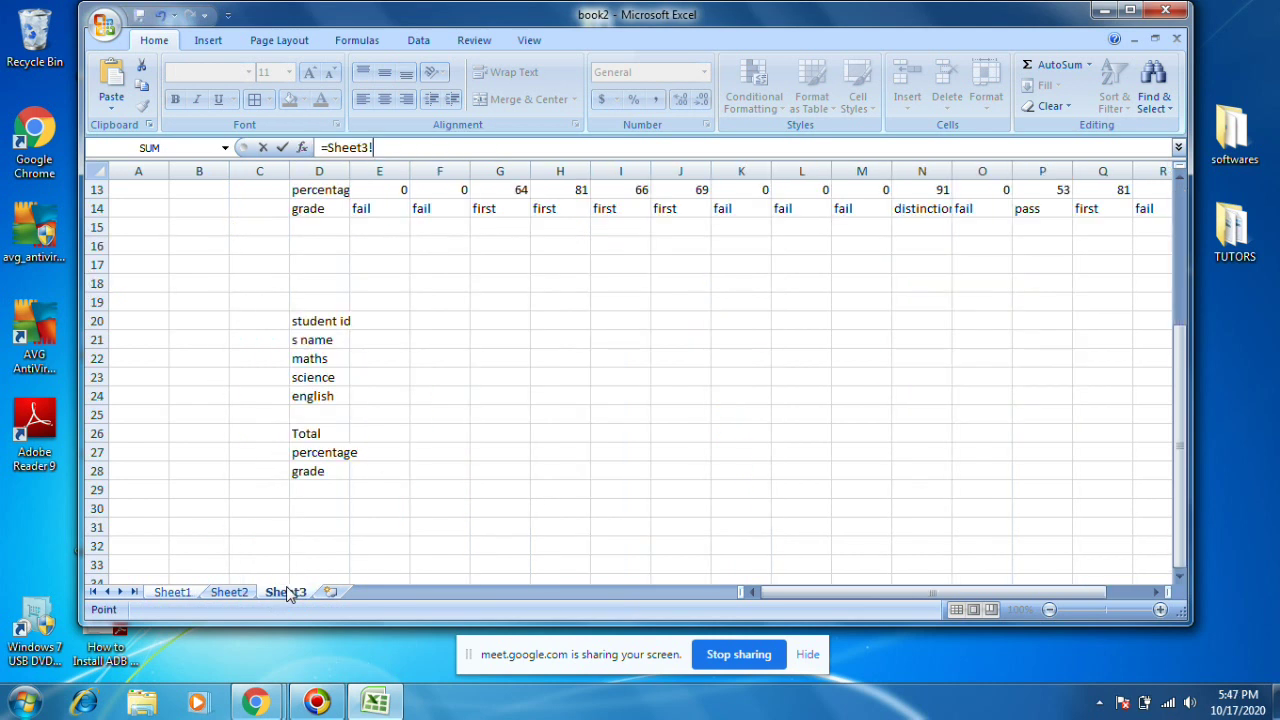
{"action": "left_click", "coordinate": [398, 380]}
{"action": "left_click", "coordinate": [382, 332]}
{"action": "left_click", "coordinate": [381, 320]}
{"action": "key", "text": "ctrl+z"}
{"action": "key", "text": "ctrl+z"}
{"action": "key", "text": "Return"}
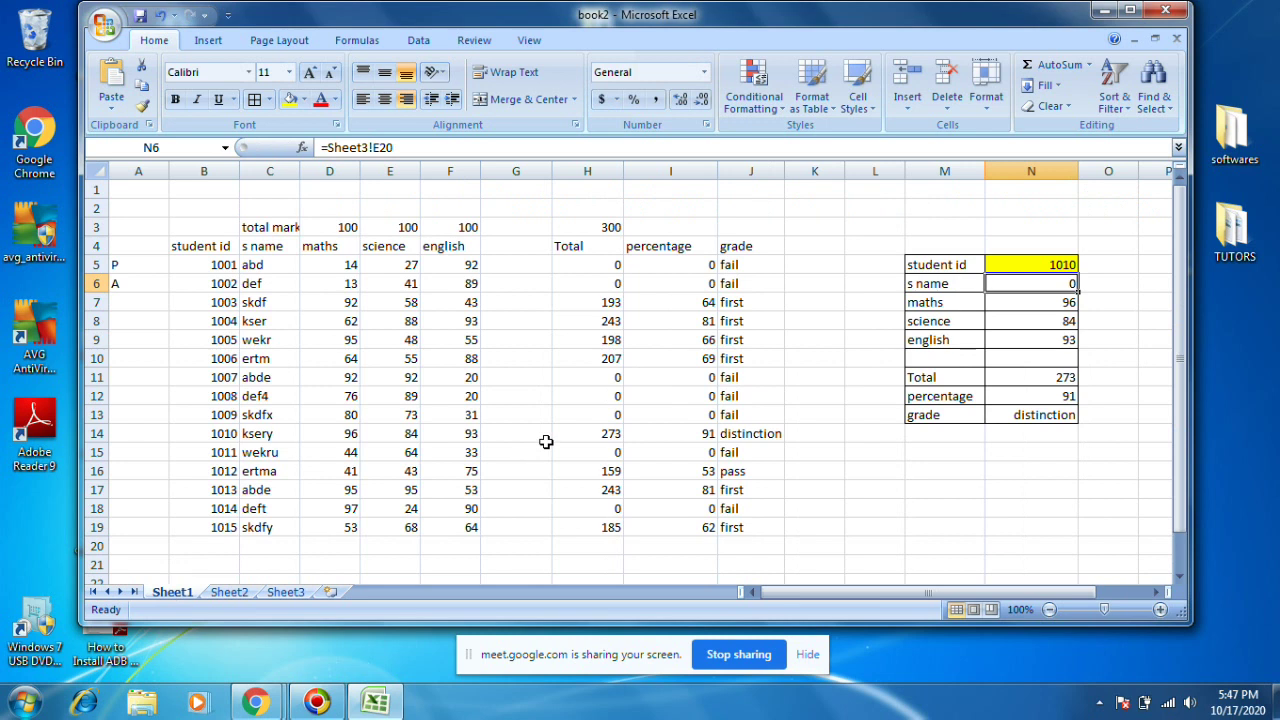
{"action": "key", "text": "ctrl+z"}
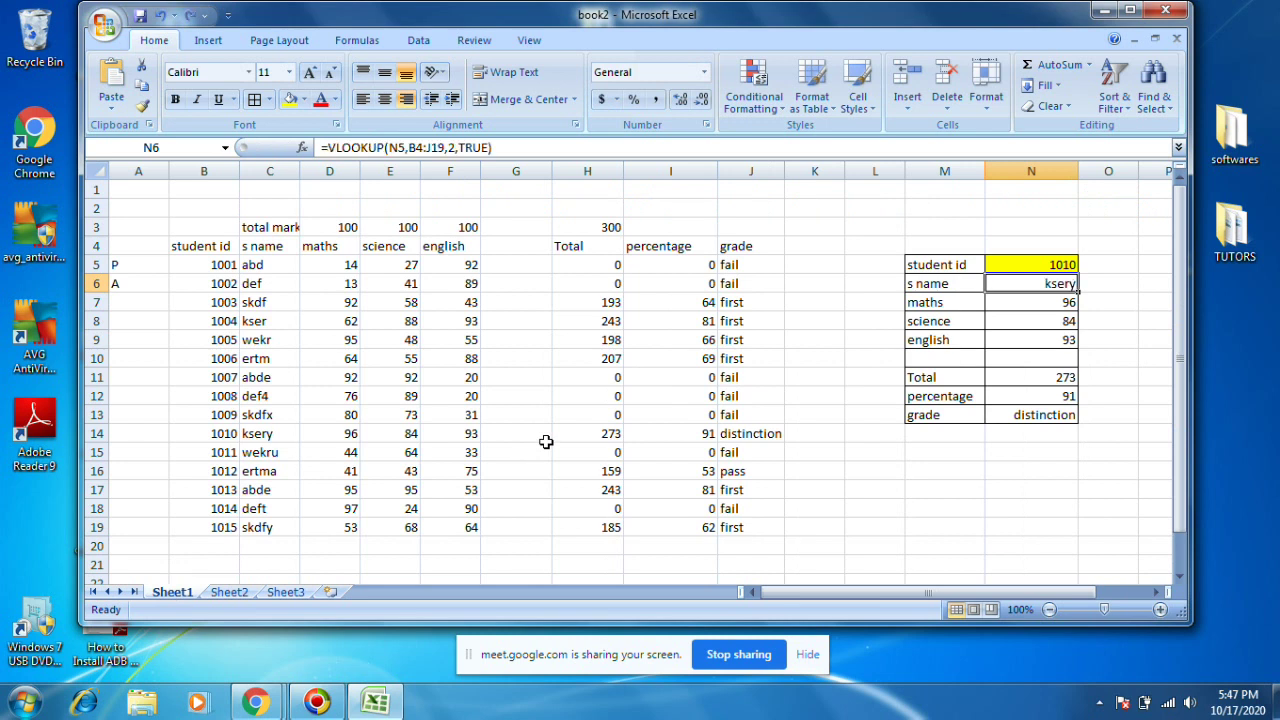
Review the VLOOKUP formula behind the maths mark in cell N7 of the lookup form in Sheet1.
{"action": "key", "text": "Down"}
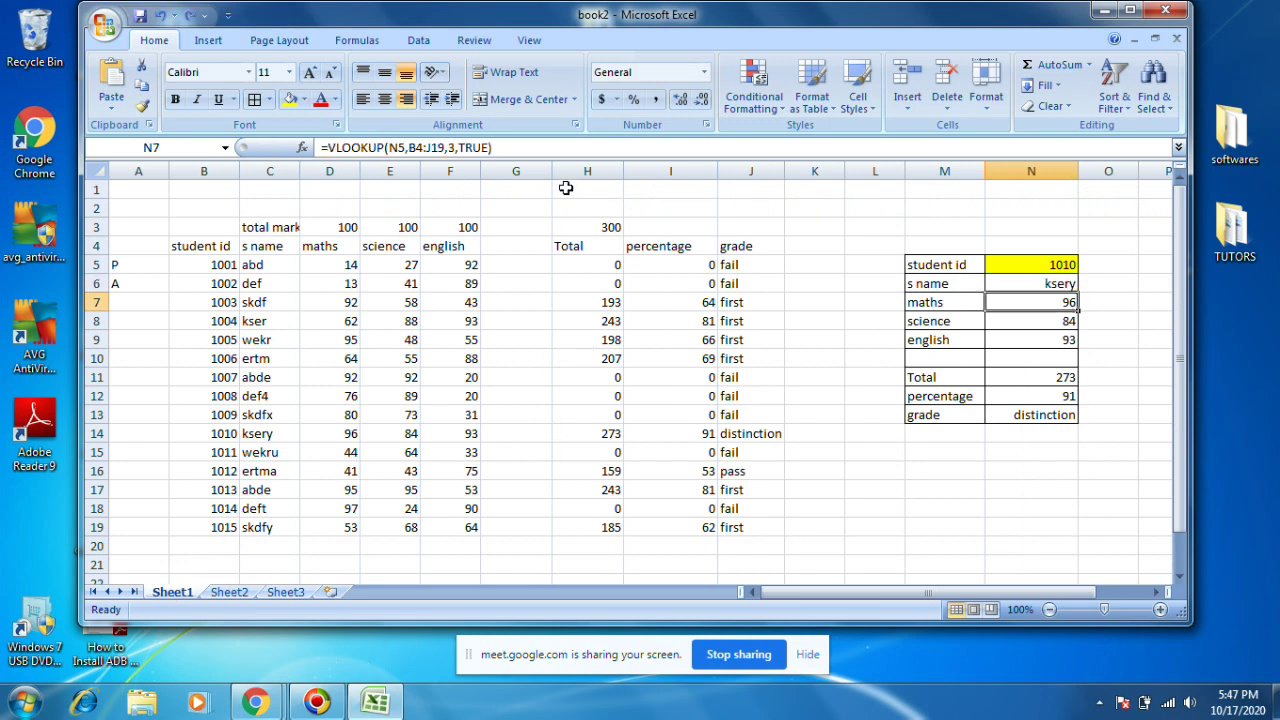
{"action": "left_click", "coordinate": [532, 141]}
{"action": "triple_click", "coordinate": [316, 147]}
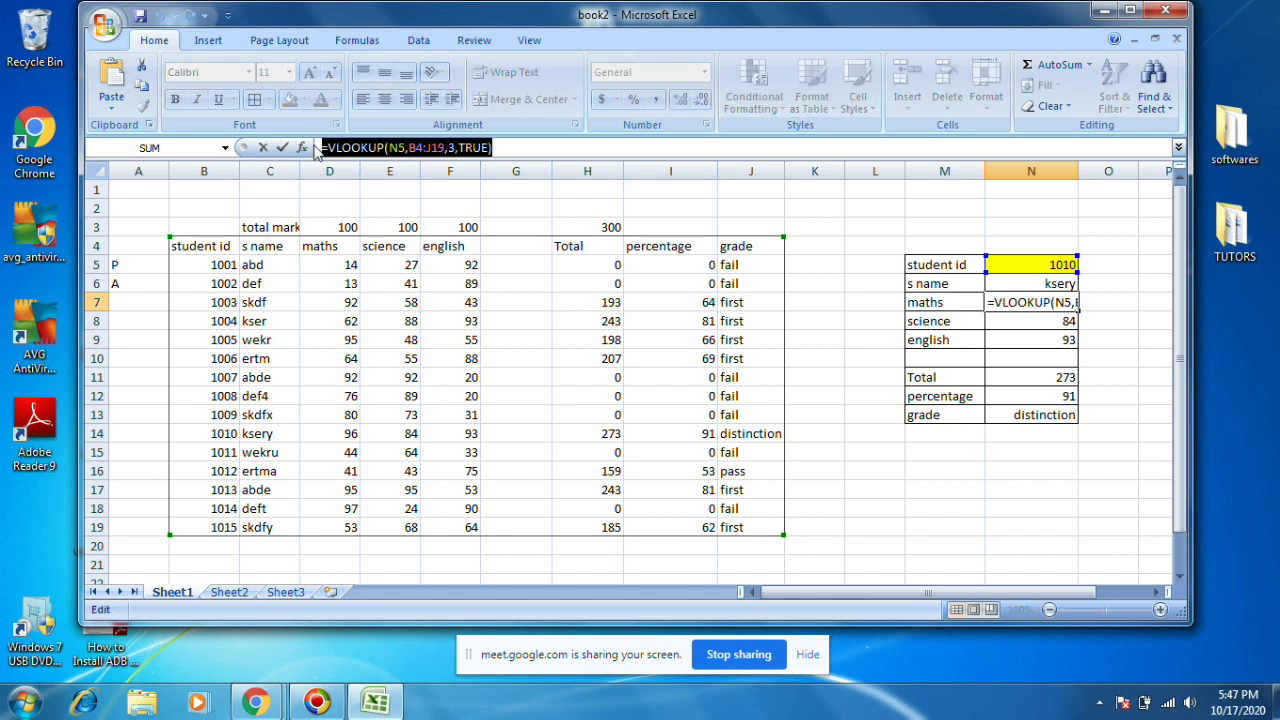
{"action": "left_click", "coordinate": [530, 143]}
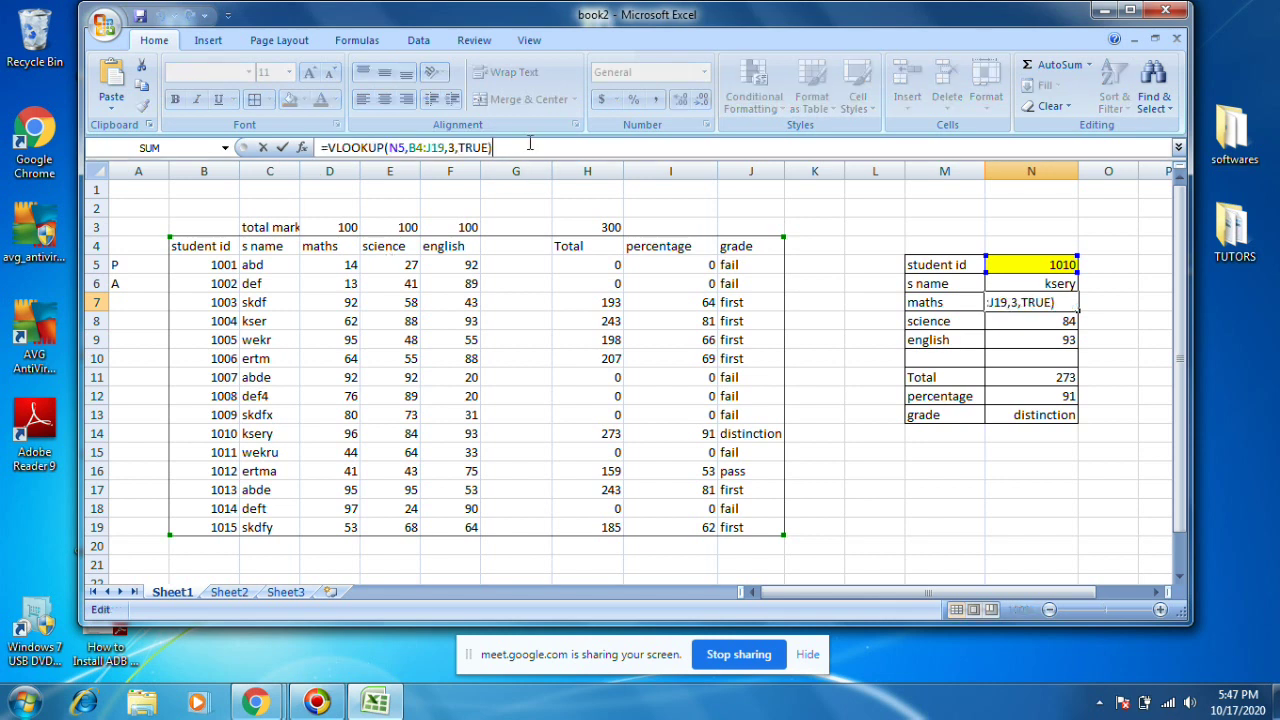
Fill cell E20, beside the student id label of the new form in Sheet3, with yellow.
{"action": "left_click", "coordinate": [285, 592]}
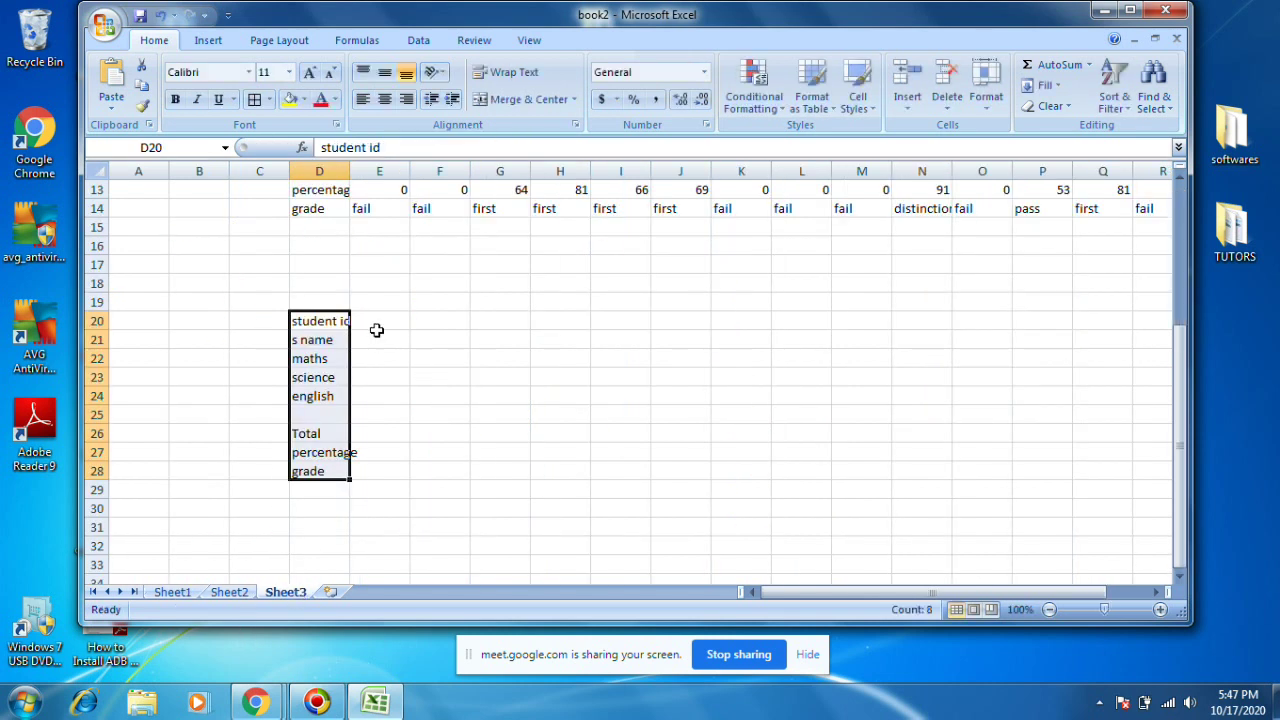
{"action": "left_click", "coordinate": [375, 320]}
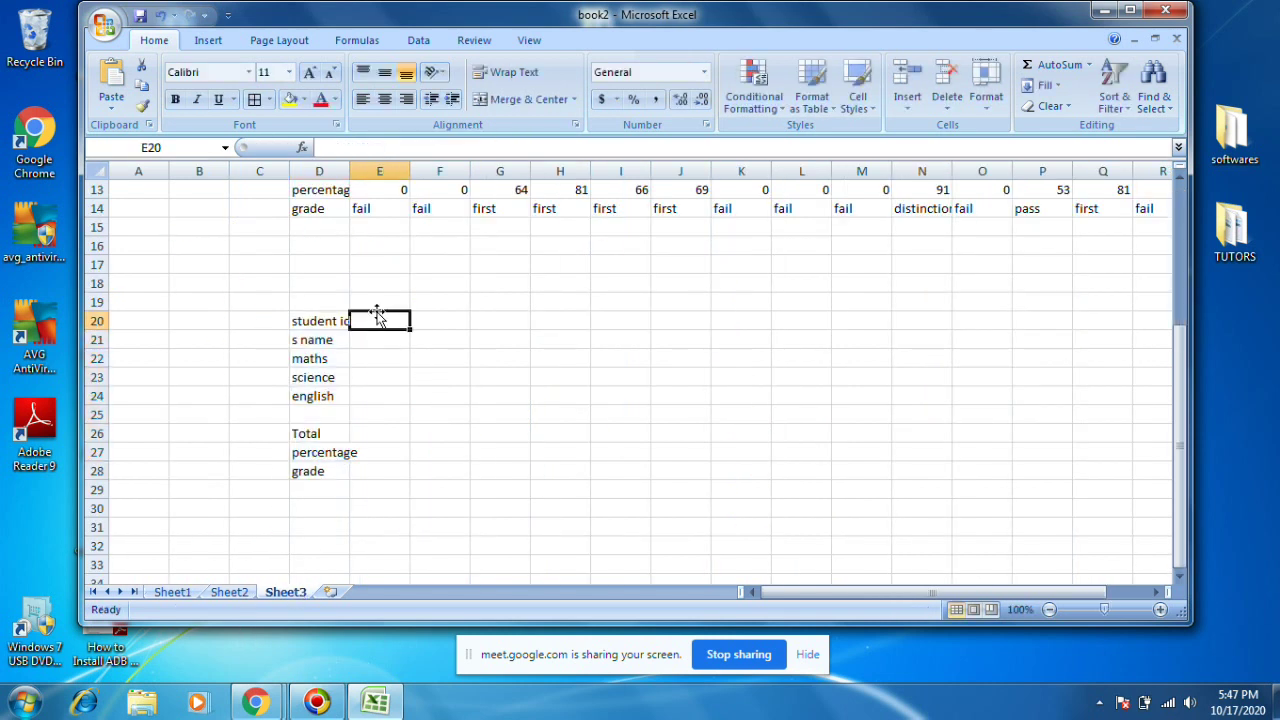
{"action": "left_click", "coordinate": [289, 99]}
{"action": "scroll", "coordinate": [480, 385], "scroll_direction": "up", "scroll_amount": 4}
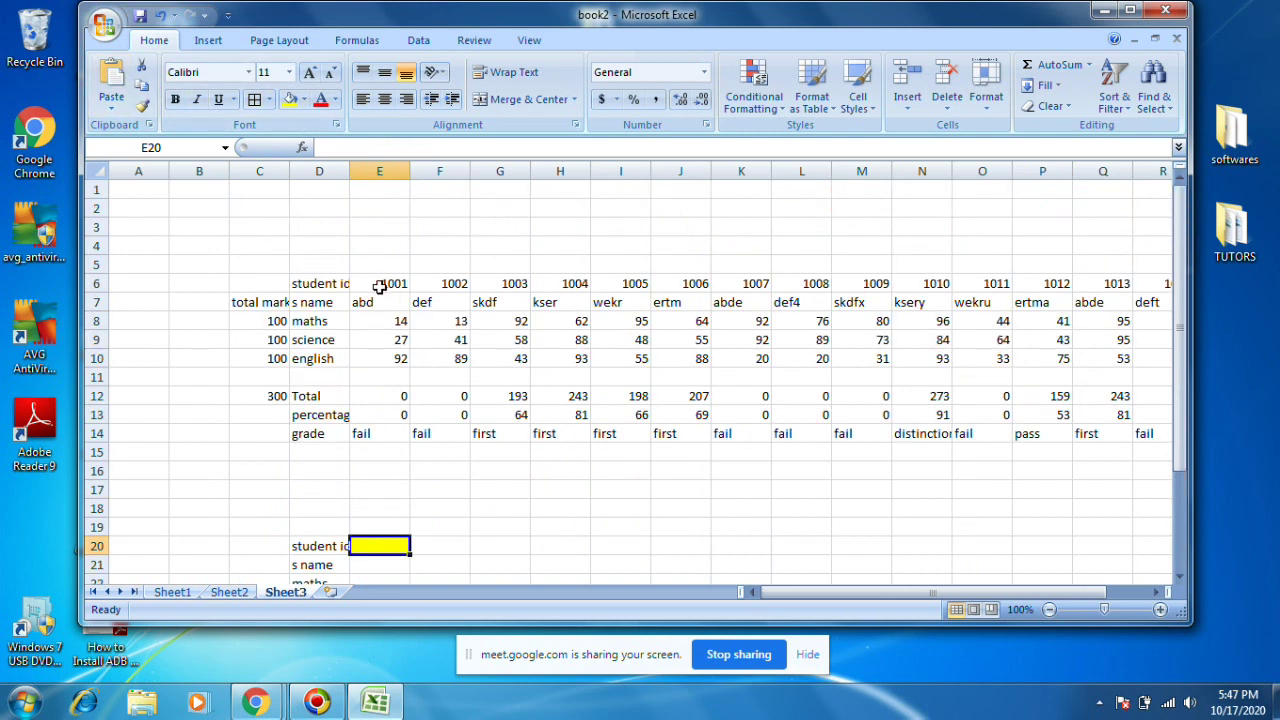
{"action": "left_click", "coordinate": [384, 283]}
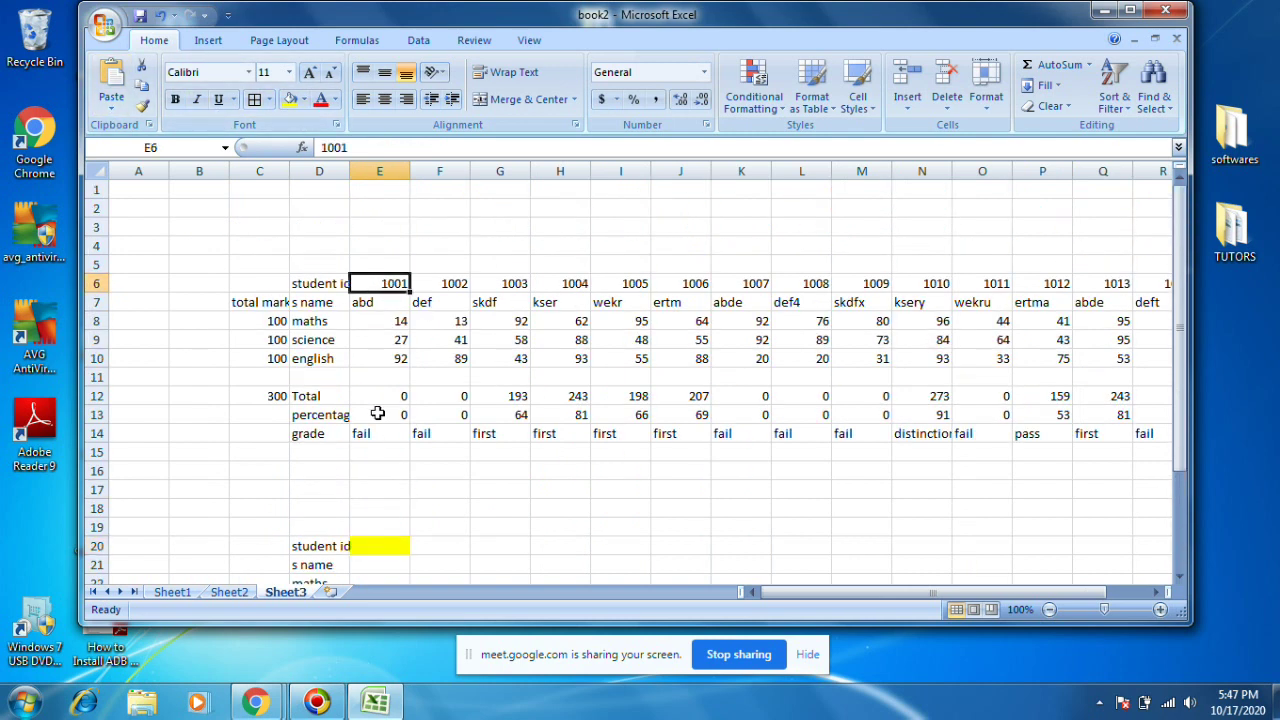
{"action": "scroll", "coordinate": [410, 398], "scroll_direction": "down", "scroll_amount": 2}
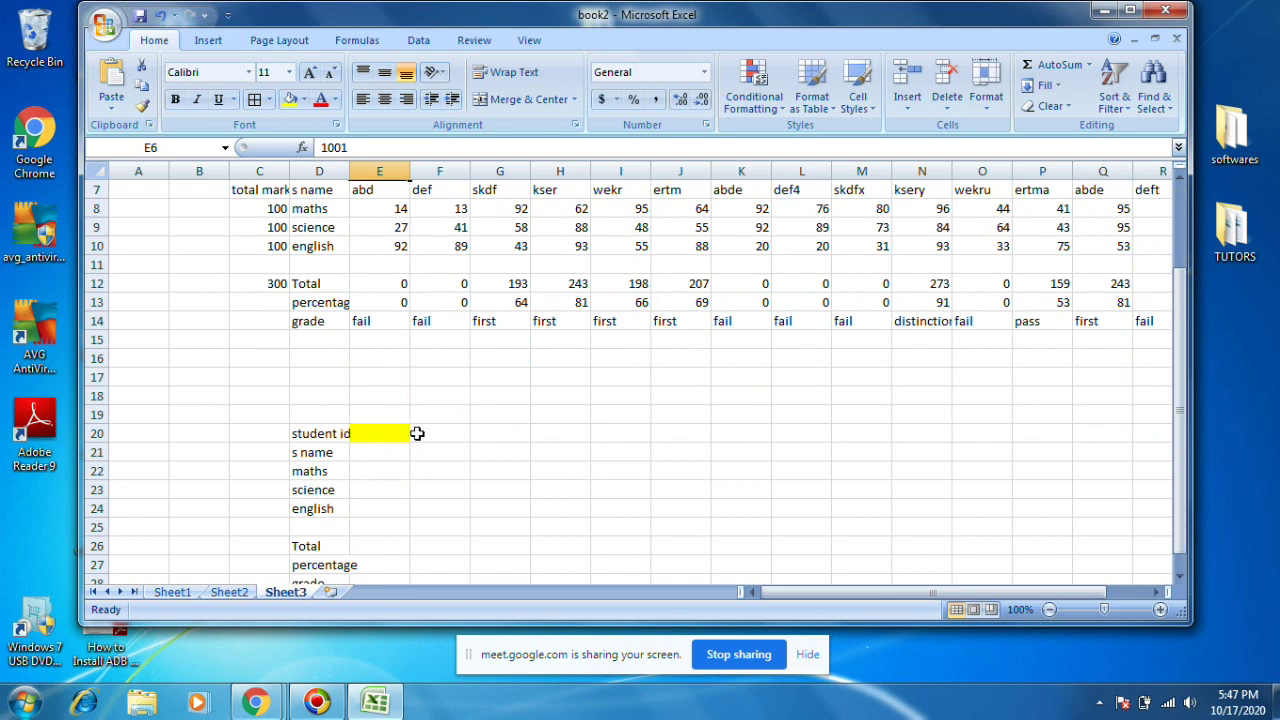
{"action": "left_click", "coordinate": [369, 452]}
{"action": "type", "text": "="}
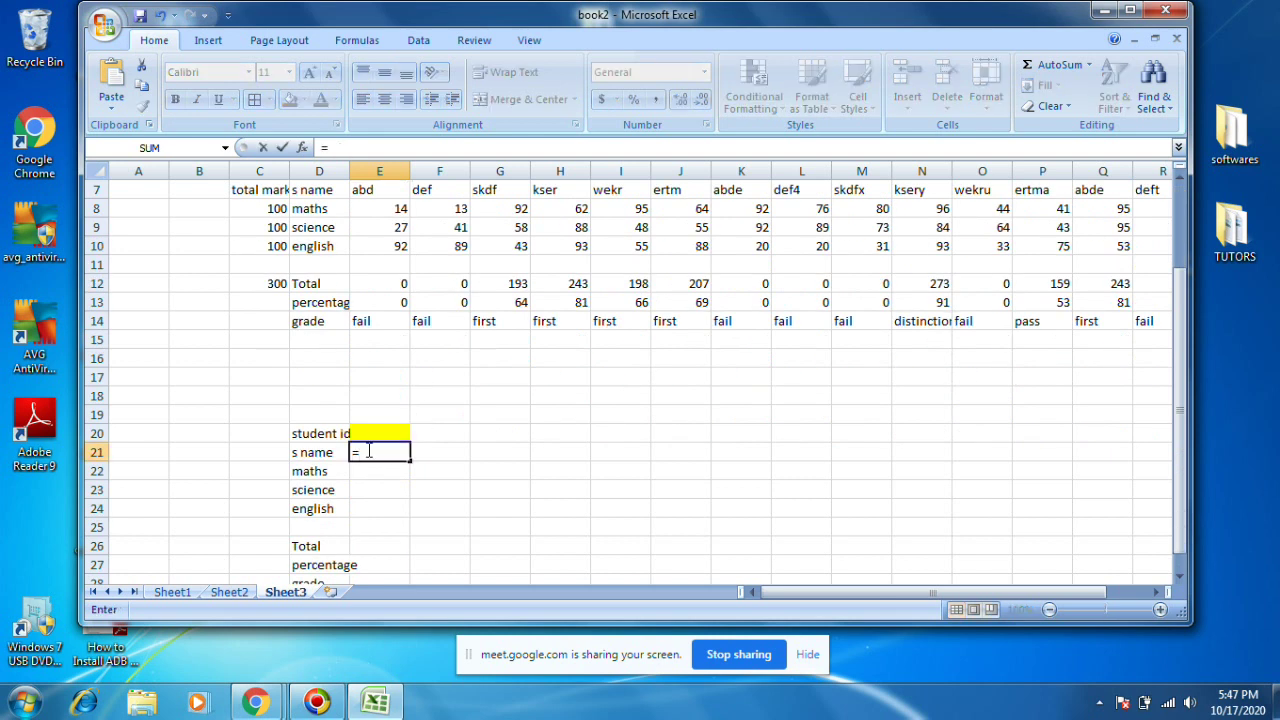
{"action": "type", "text": "h"}
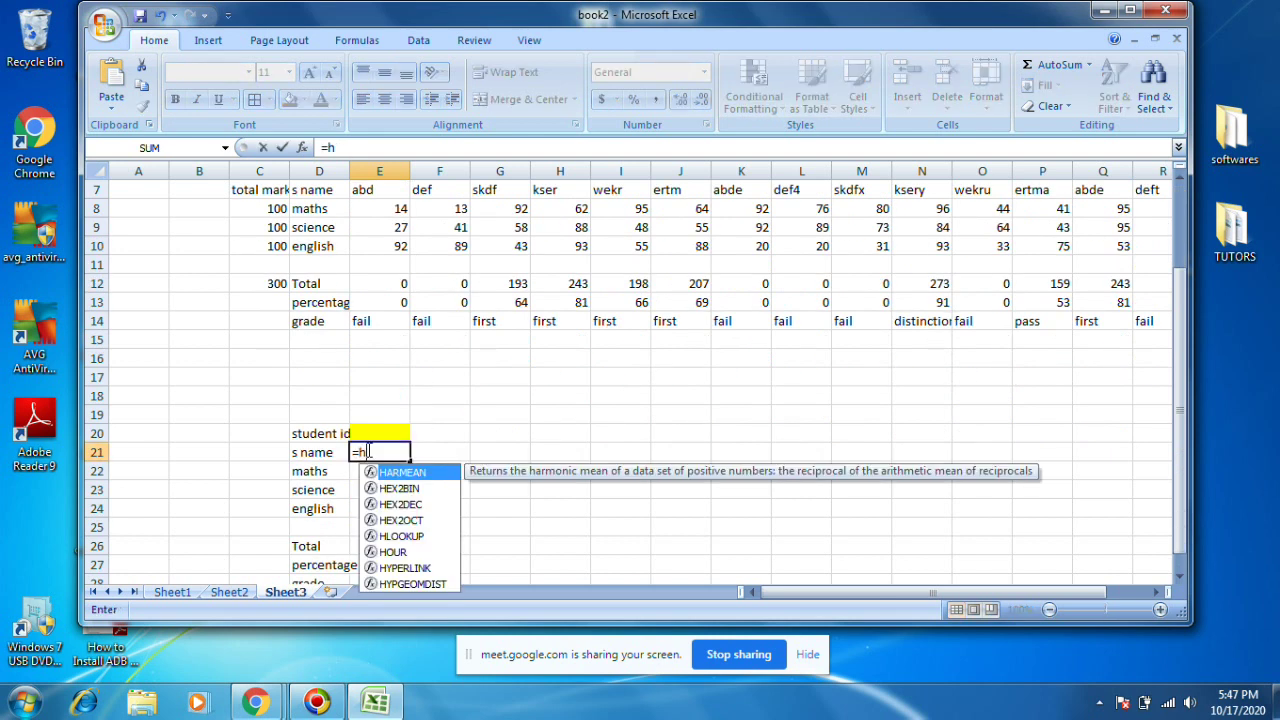
{"action": "type", "text": "l"}
{"action": "key", "text": "Return"}
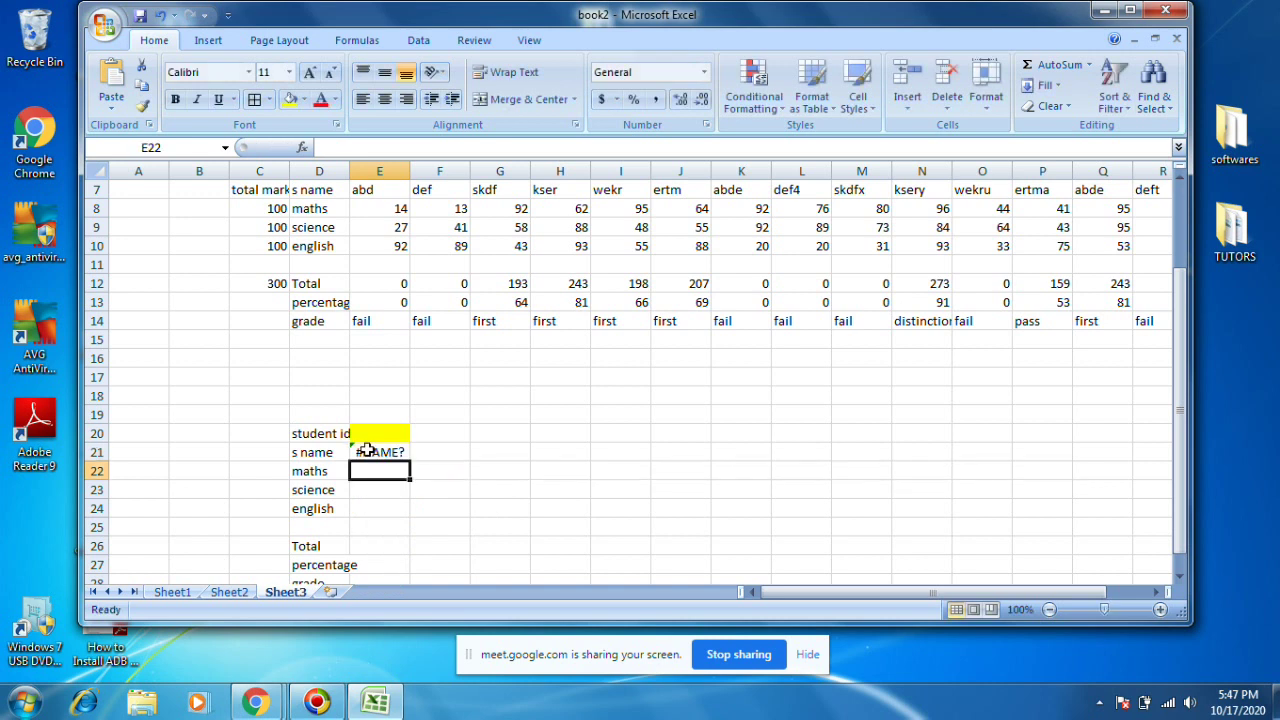
Begin an HLOOKUP formula in cell E21 beside the s name label, using E20 as the lookup value.
{"action": "left_click", "coordinate": [366, 451]}
{"action": "type", "text": "H"}
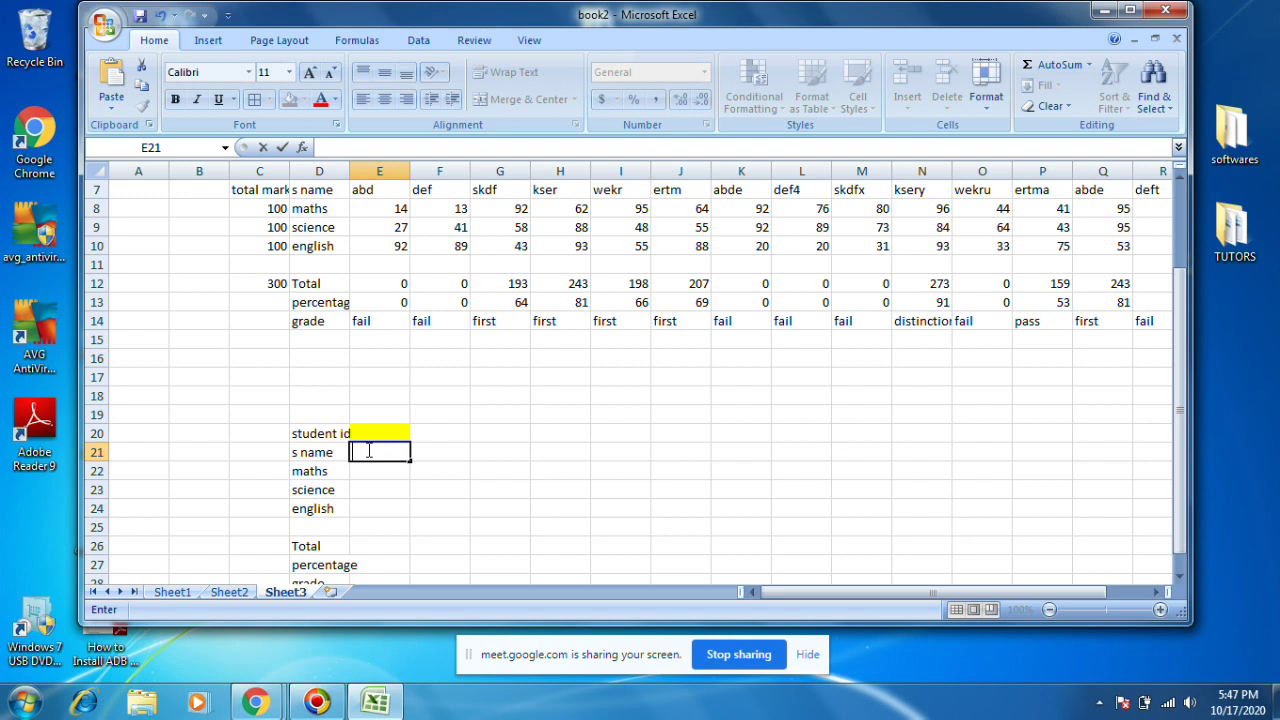
{"action": "type", "text": "="}
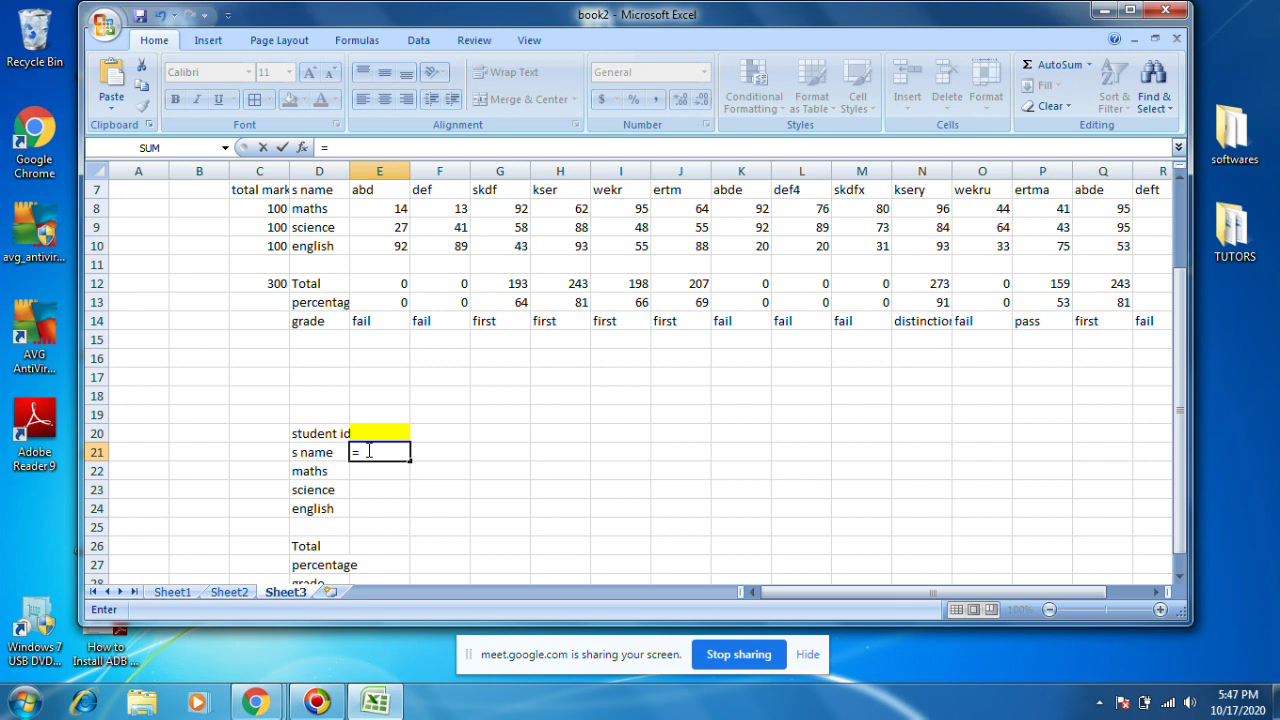
{"action": "type", "text": "hl"}
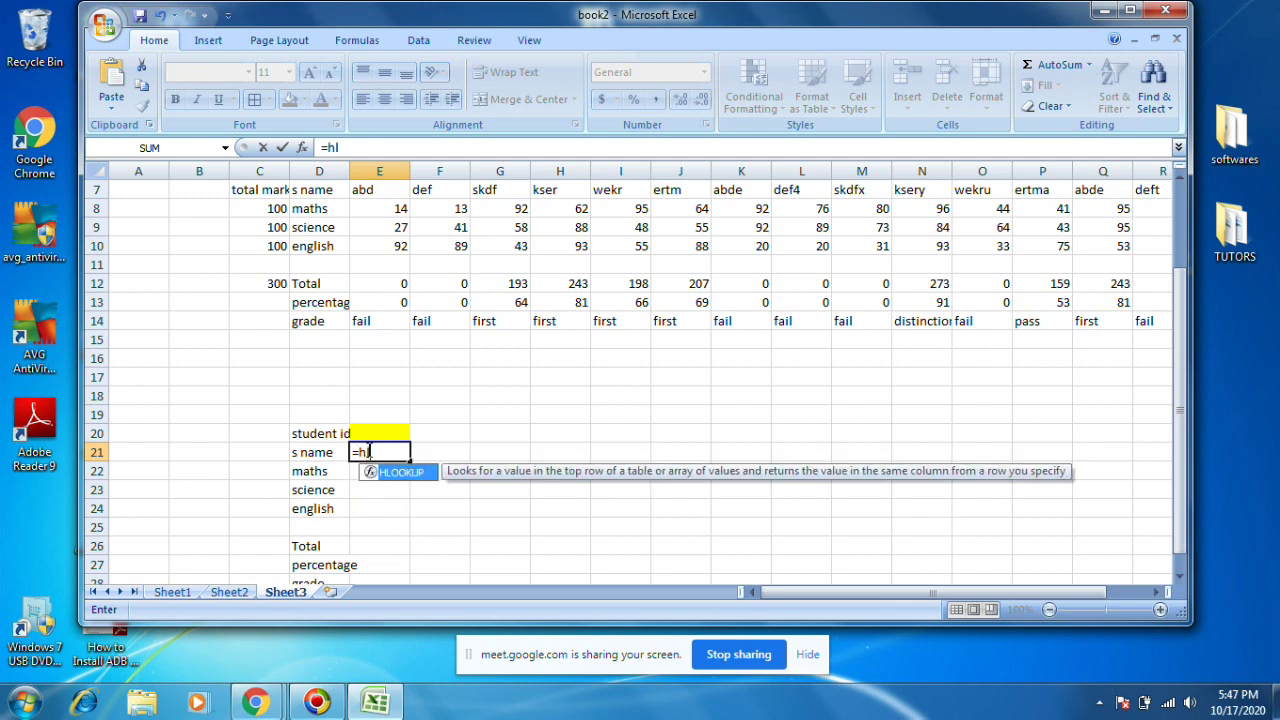
{"action": "type", "text": "o"}
{"action": "key", "text": "Tab"}
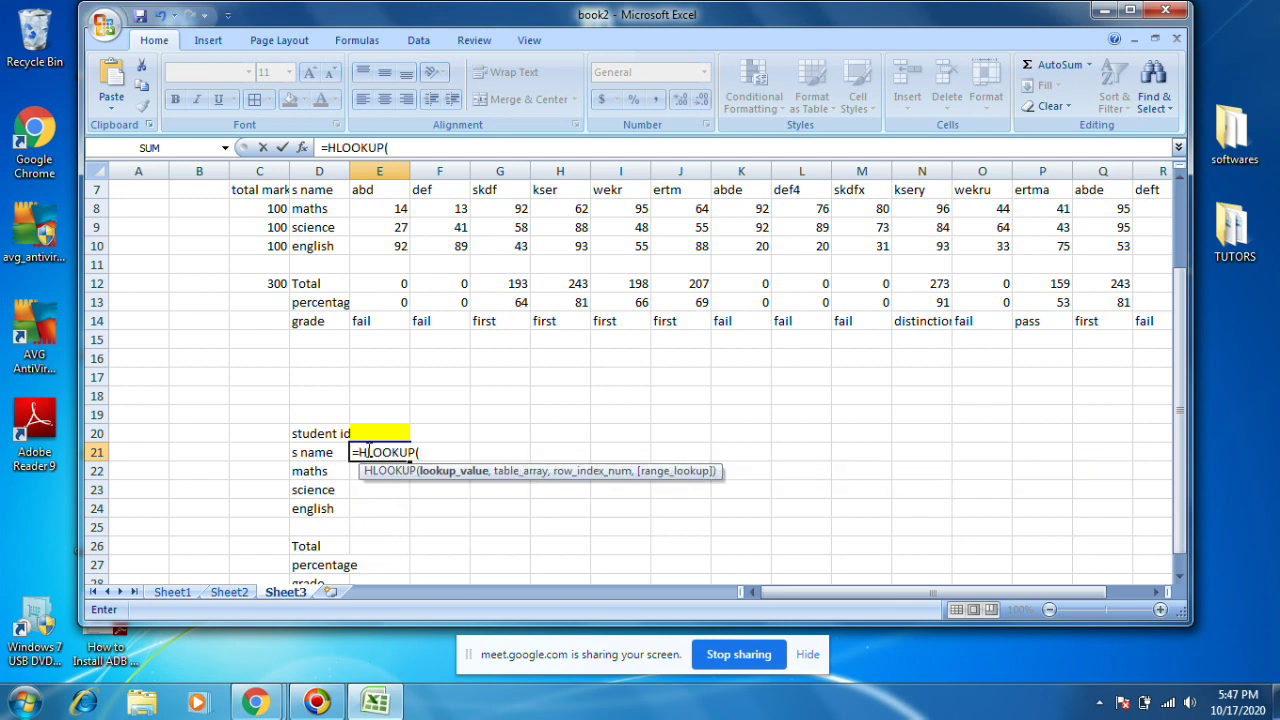
{"action": "left_click", "coordinate": [361, 428]}
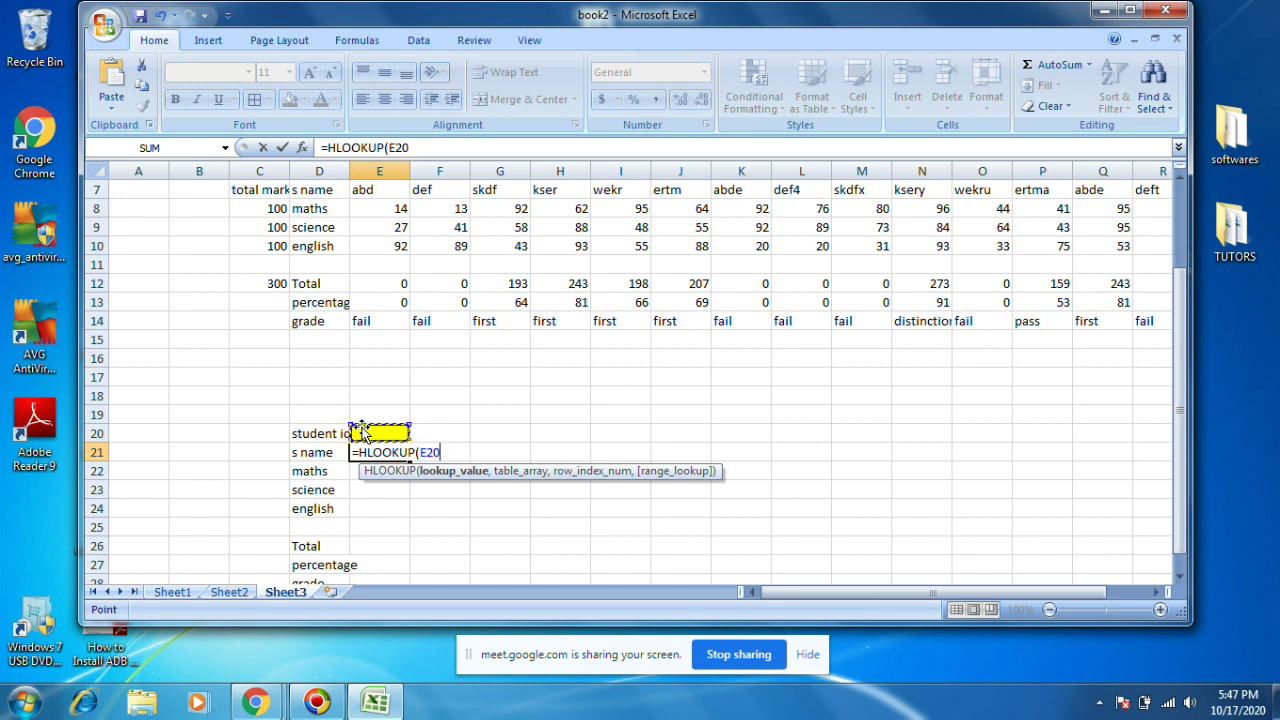
{"action": "type", "text": ","}
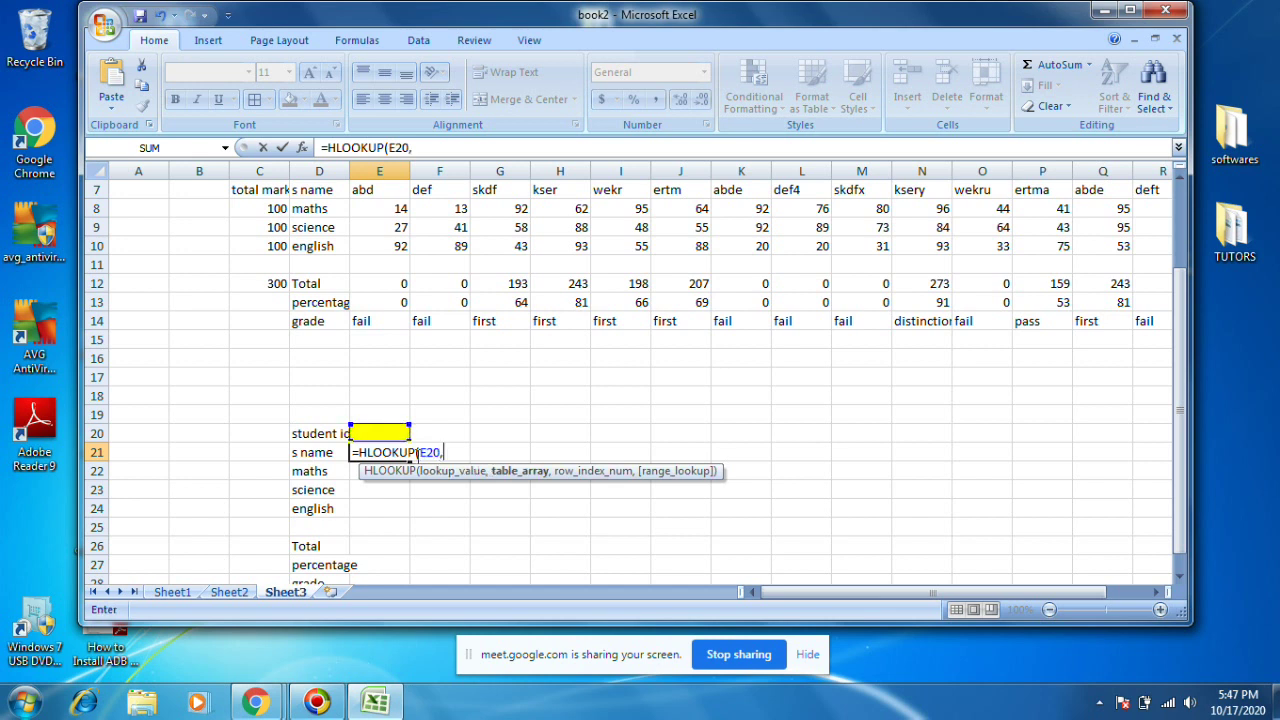
Complete the HLOOKUP formula in E21 with table array D6:S14, row index 2 and approximate match TRUE.
{"action": "left_click_drag", "start_coordinate": [316, 186], "coordinate": [1058, 382]}
{"action": "scroll", "coordinate": [318, 208], "scroll_direction": "up", "scroll_amount": 1}
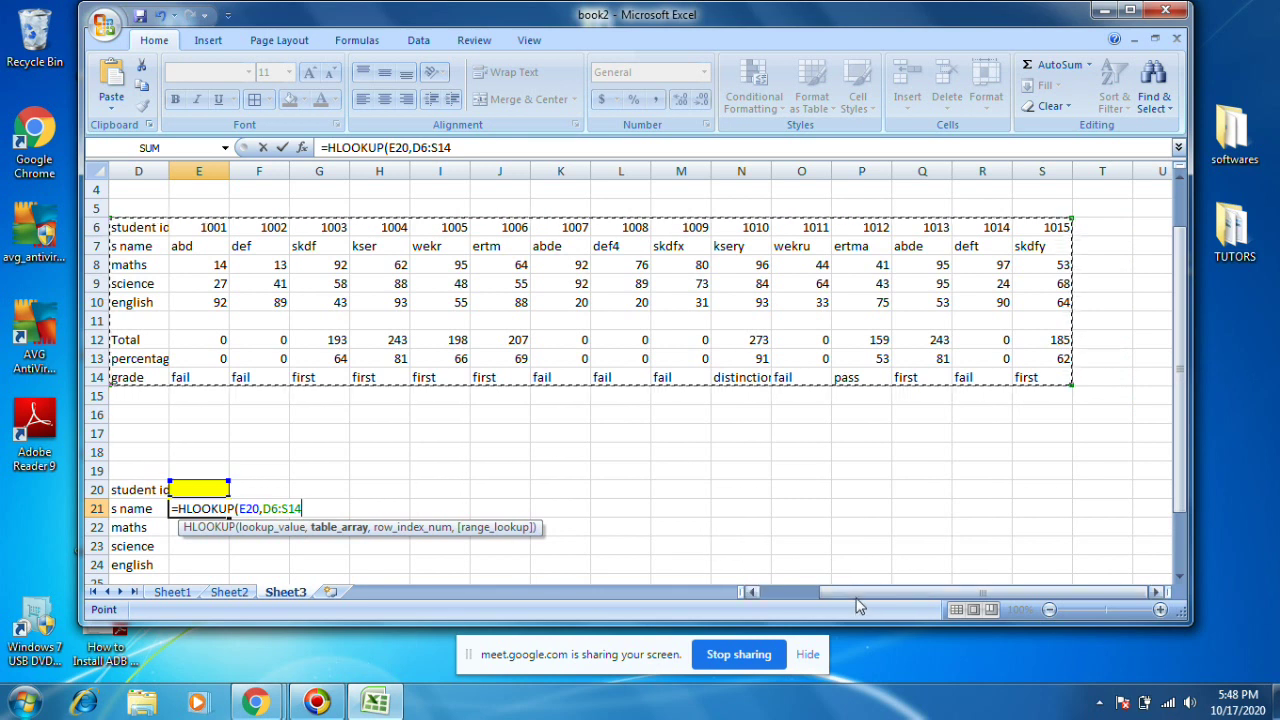
{"action": "left_click_drag", "start_coordinate": [865, 592], "coordinate": [773, 605]}
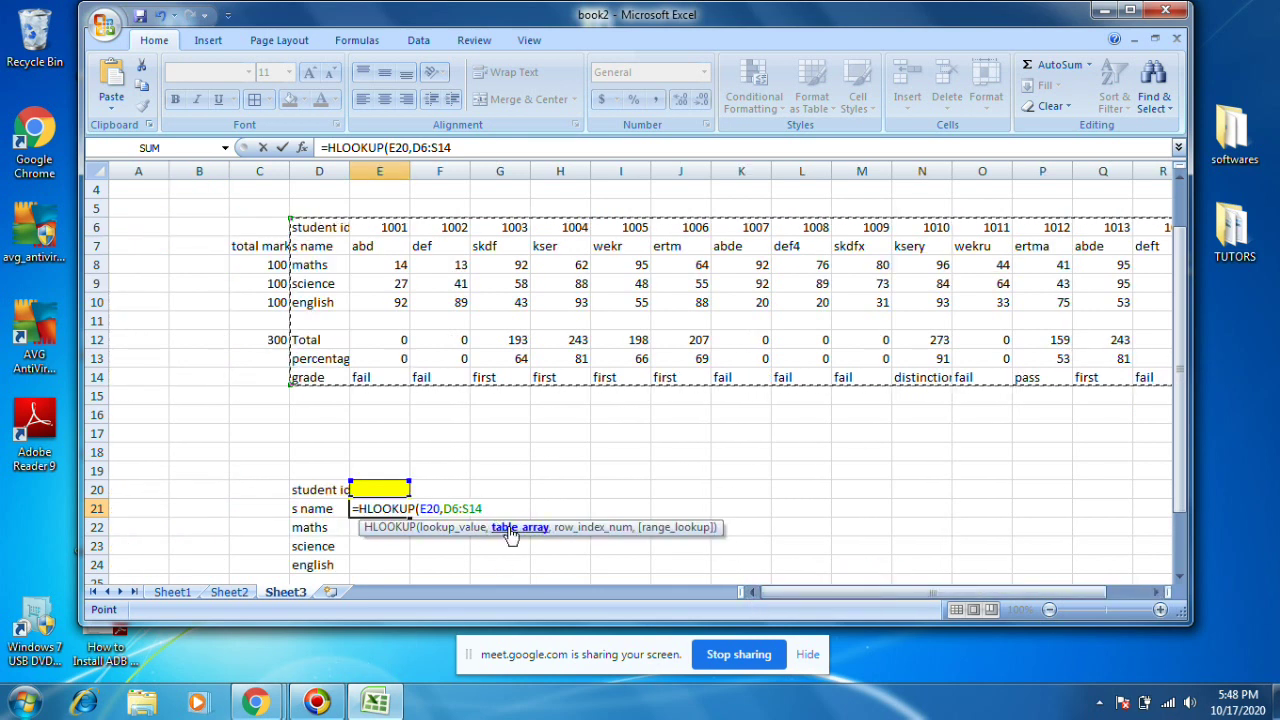
{"action": "type", "text": ","}
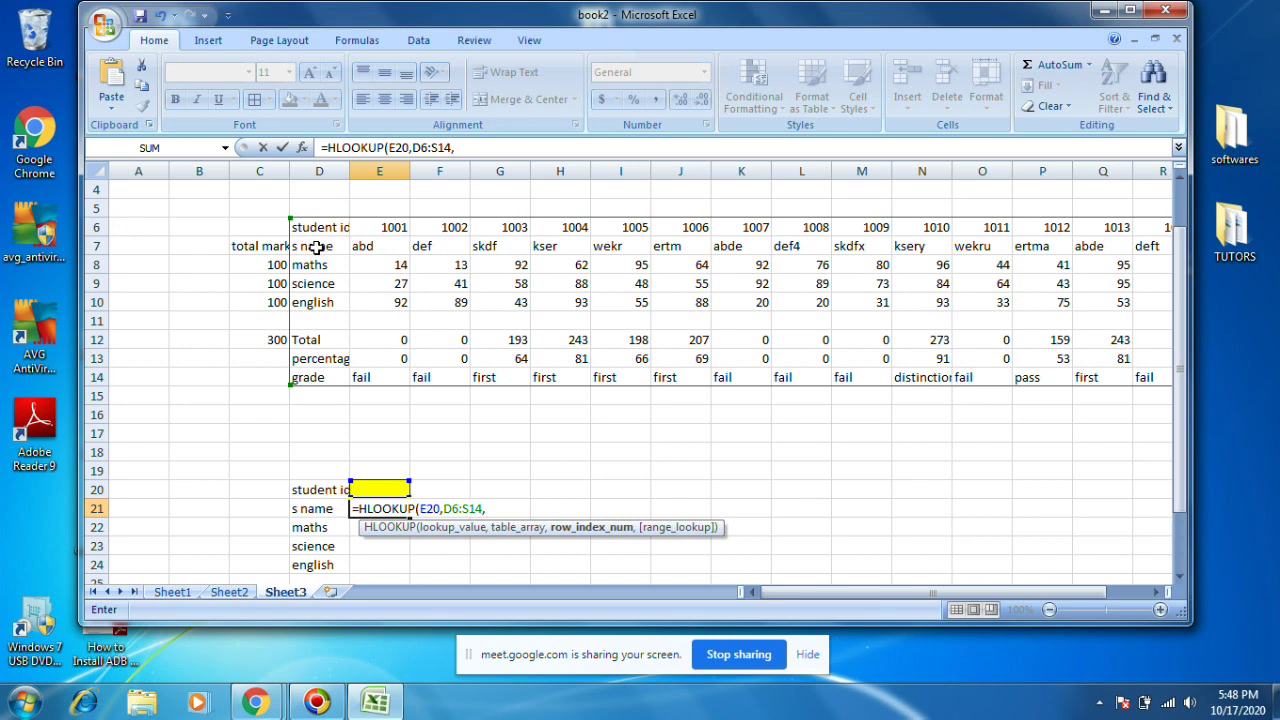
{"action": "type", "text": ","}
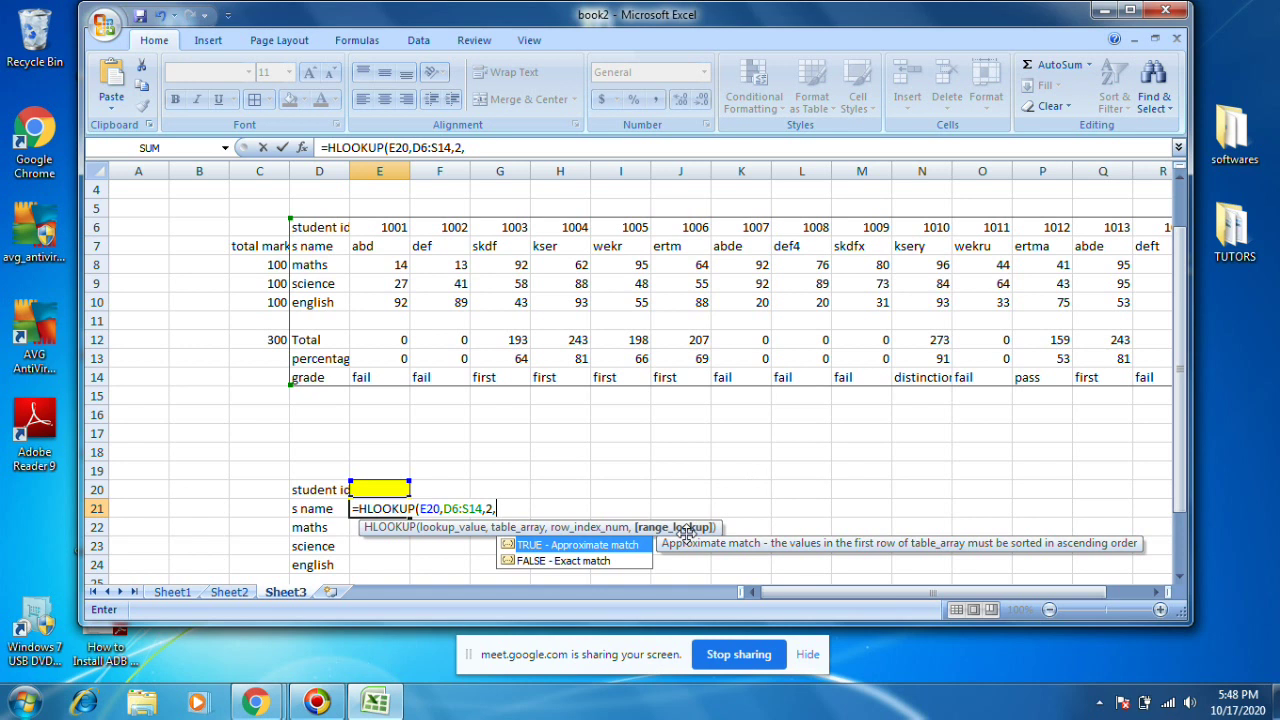
{"action": "double_click", "coordinate": [527, 546]}
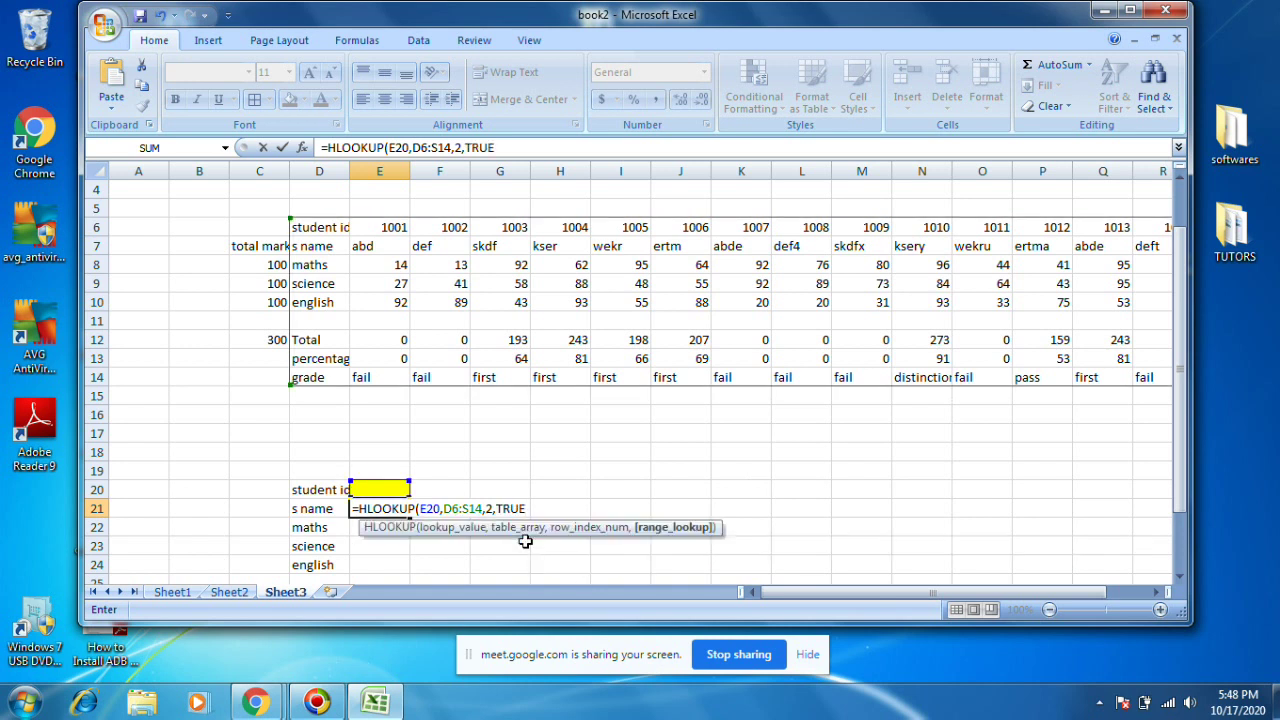
{"action": "key", "text": "Return"}
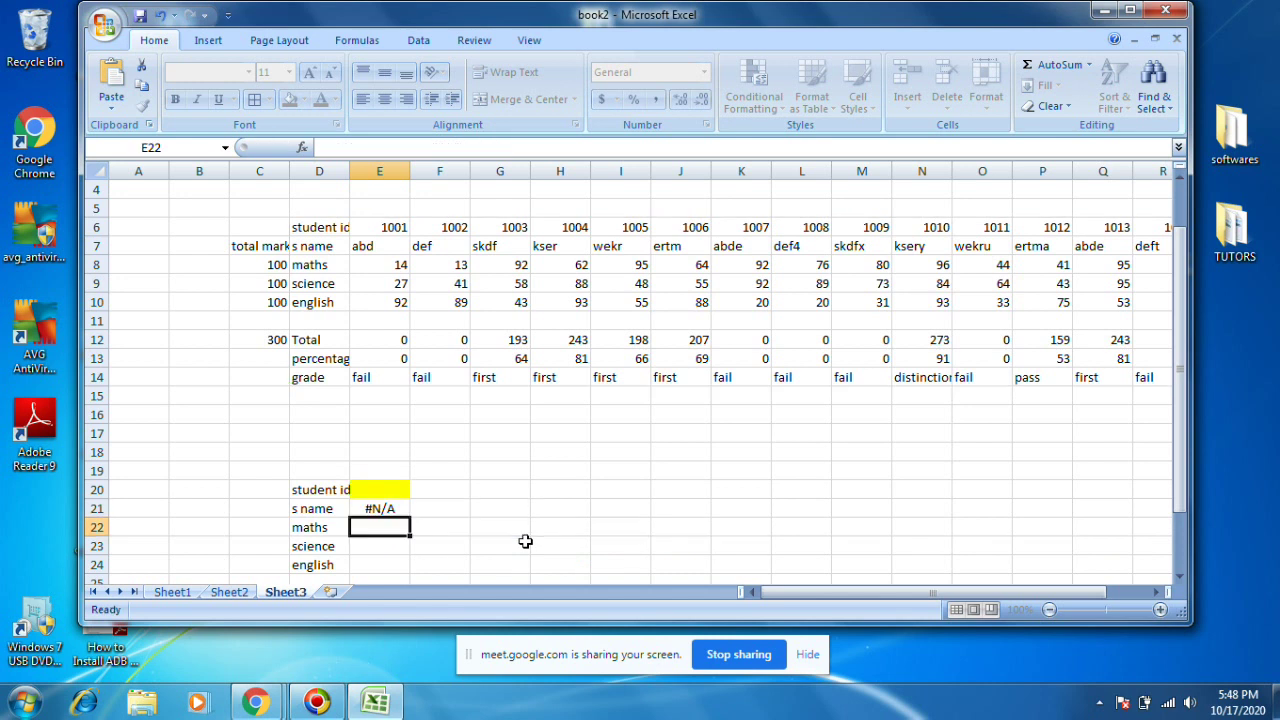
Check the HLOOKUP formula in E21 and enter the transposed table's first student id in the yellow cell E20.
{"action": "left_click", "coordinate": [370, 510]}
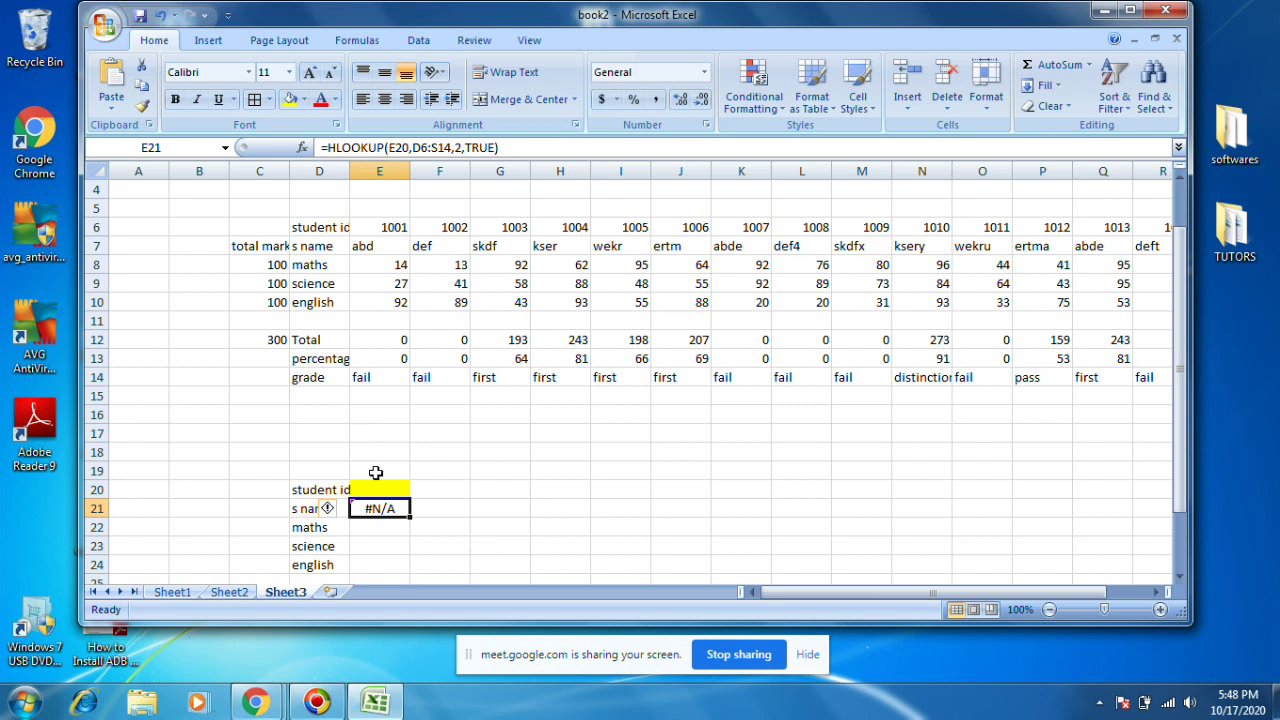
{"action": "left_click", "coordinate": [403, 148]}
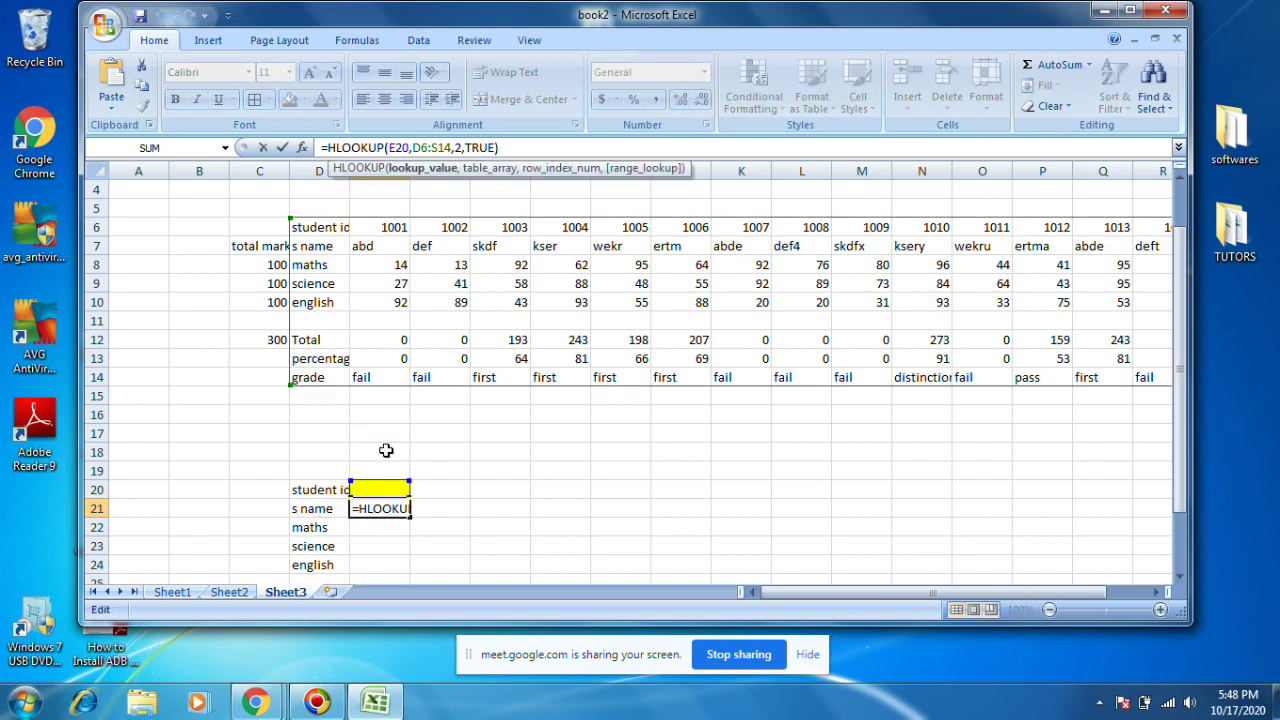
{"action": "left_click", "coordinate": [364, 488]}
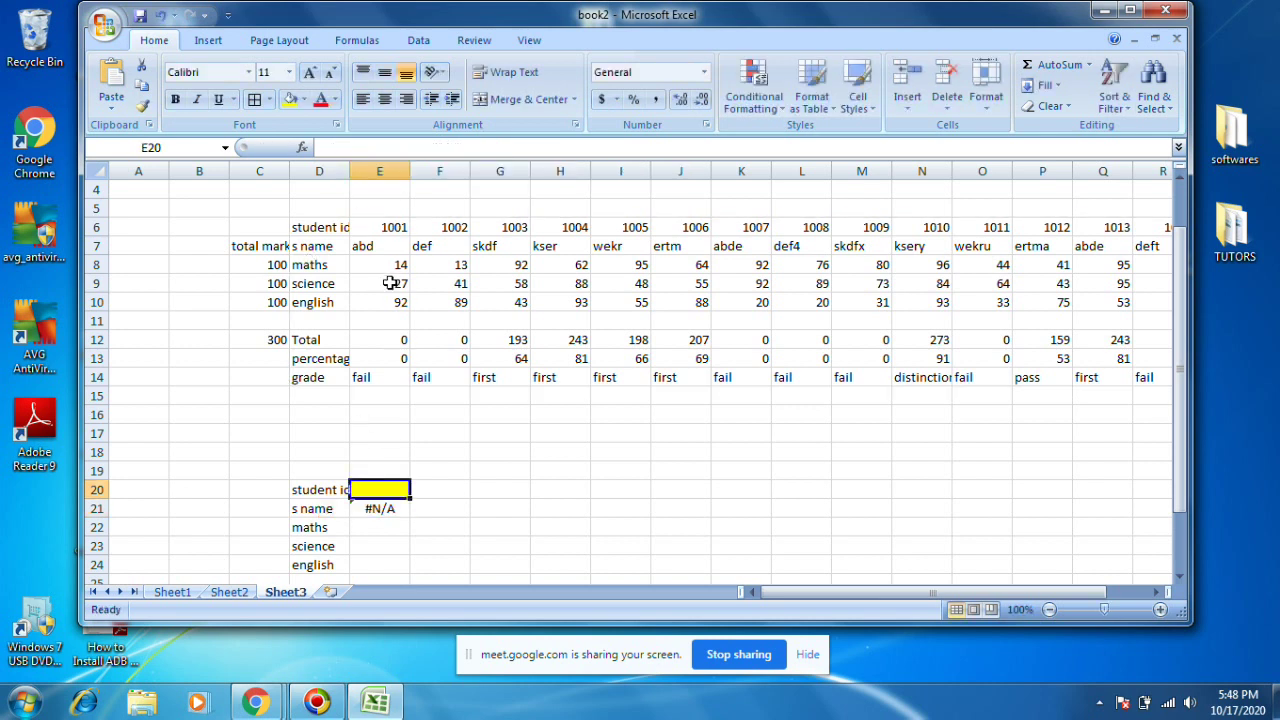
{"action": "type", "text": "1001"}
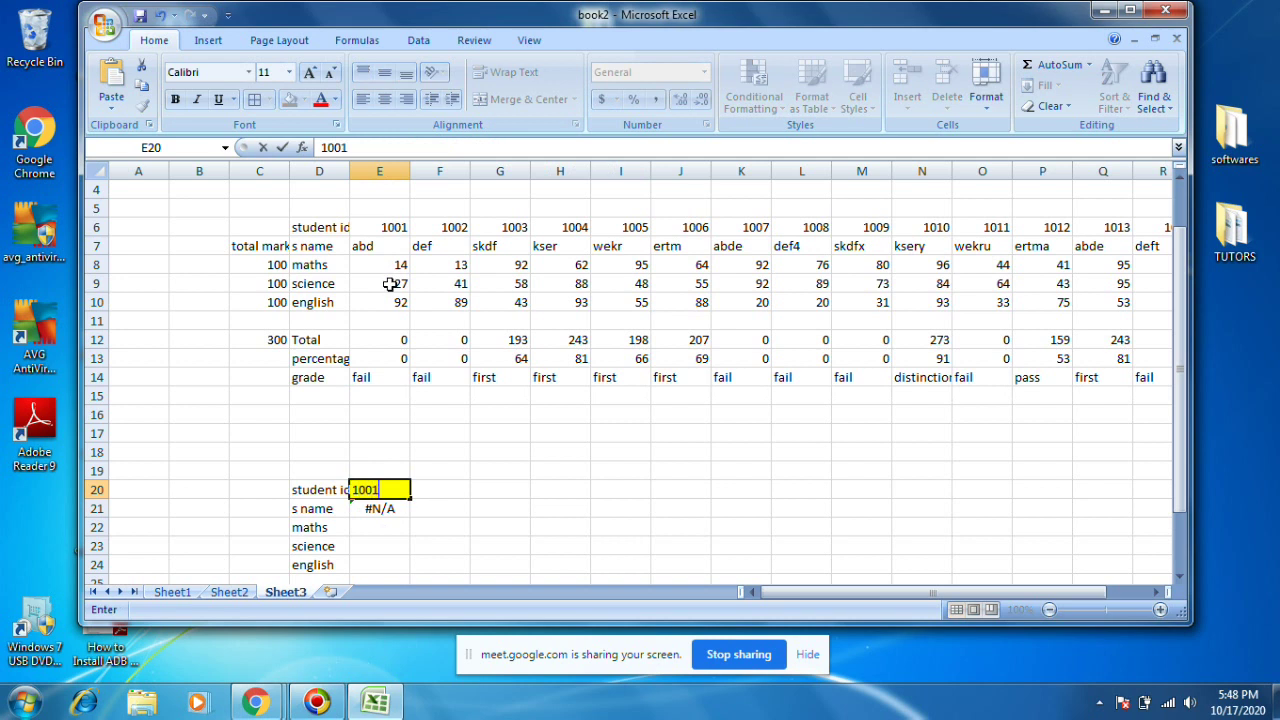
{"action": "key", "text": "Return"}
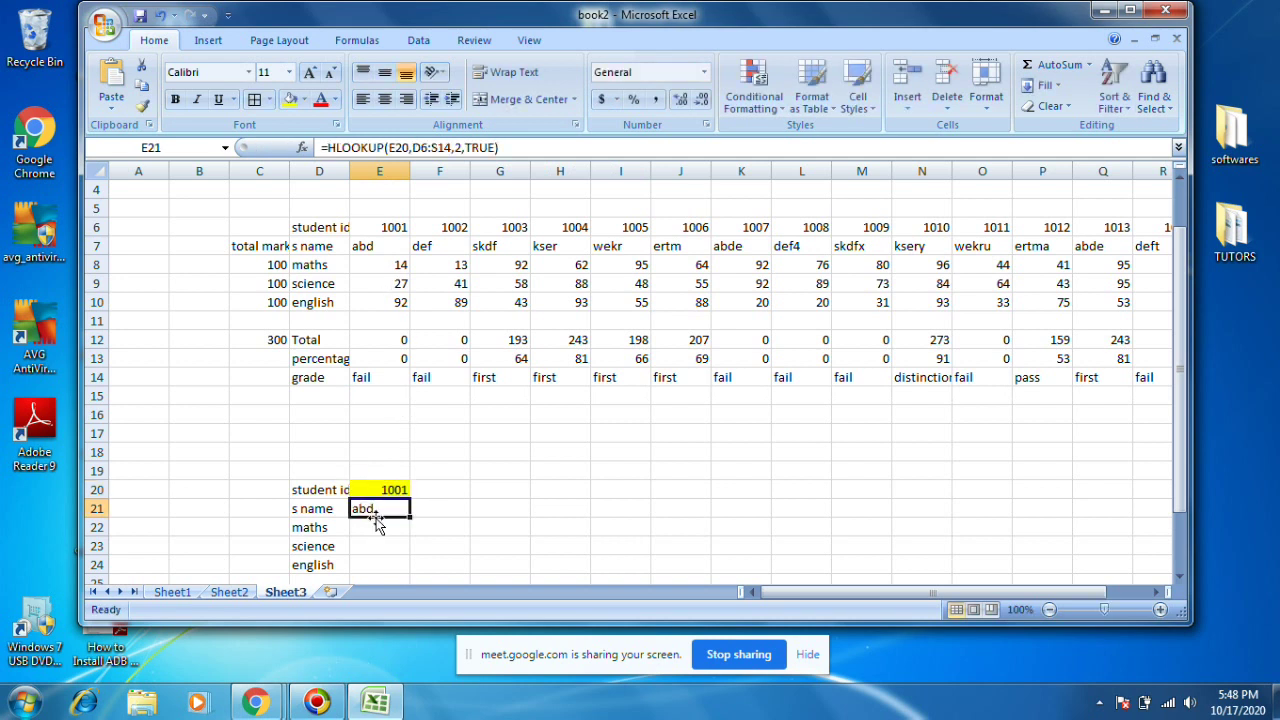
Copy the full HLOOKUP formula text from cell E21, leaving the formula in that cell intact.
{"action": "left_click_drag", "start_coordinate": [530, 145], "coordinate": [300, 152]}
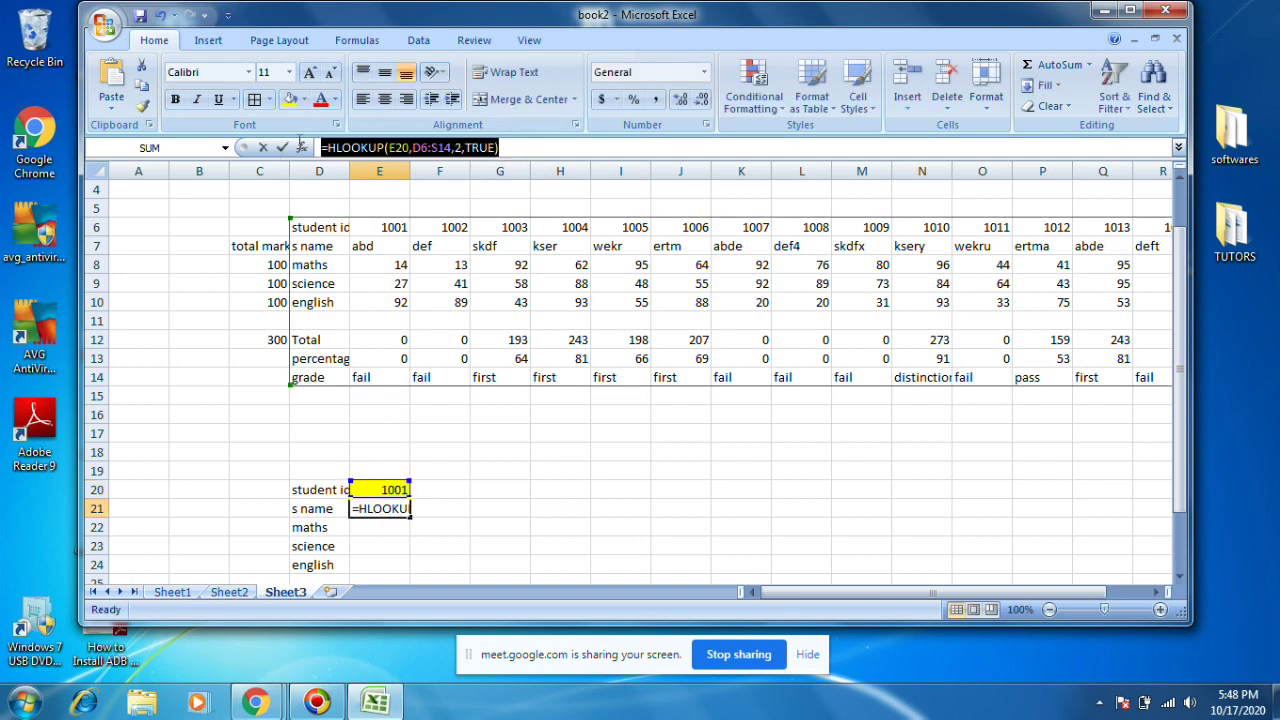
{"action": "type", "text": "="}
{"action": "left_click", "coordinate": [368, 527]}
{"action": "key", "text": "ctrl+z"}
{"action": "key", "text": "ctrl+c"}
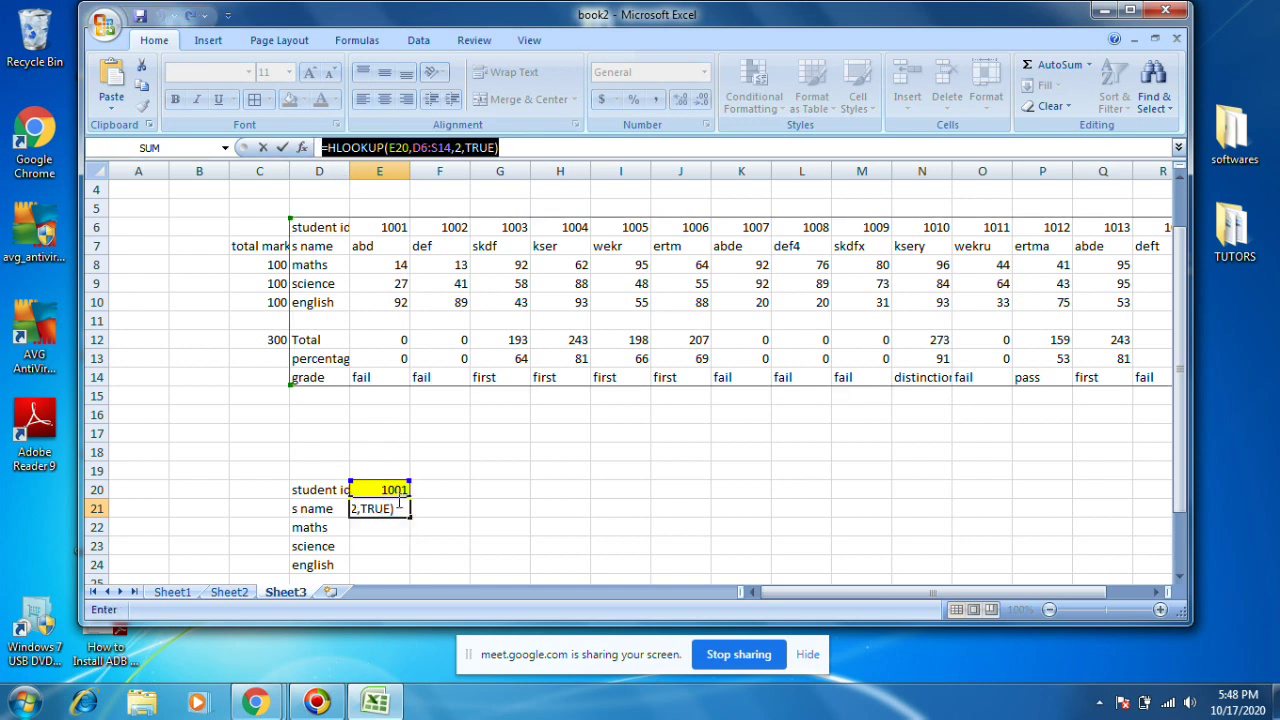
{"action": "key", "text": "Return"}
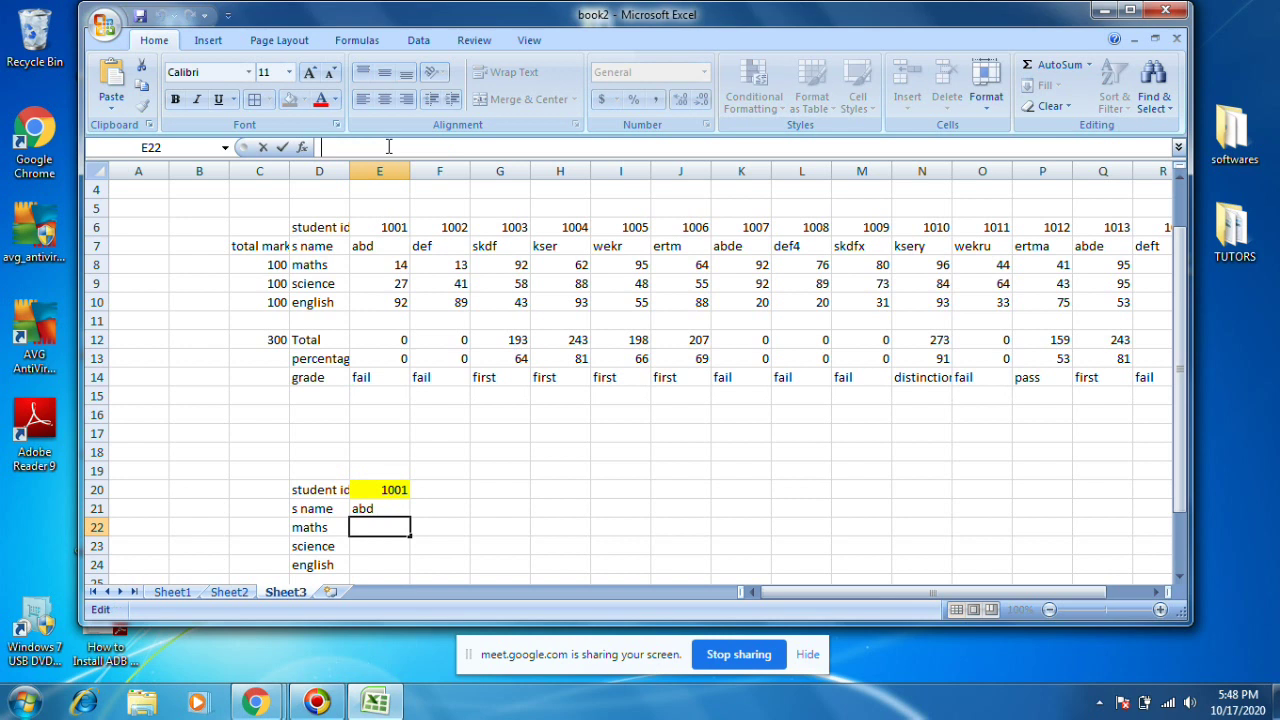
Paste the HLOOKUP formula into the maths cell E22 and set its row index to 3.
{"action": "left_click", "coordinate": [388, 147]}
{"action": "key", "text": "ctrl+v"}
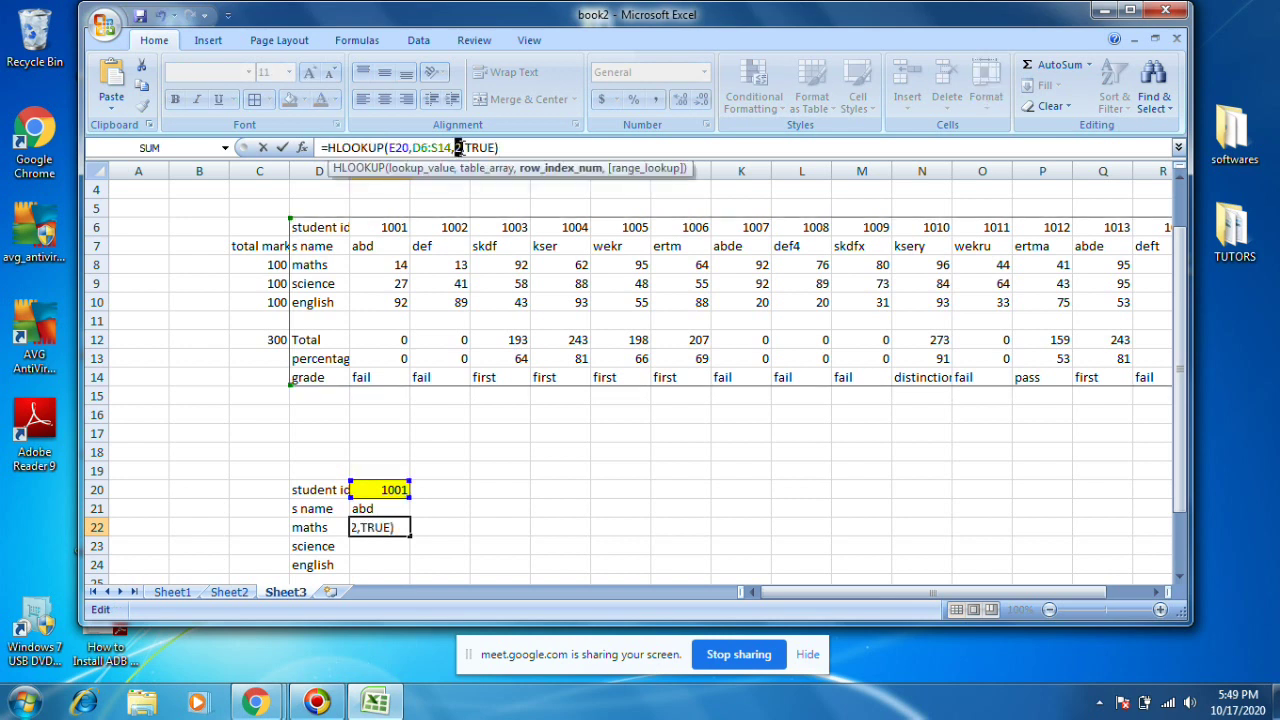
{"action": "type", "text": "3"}
{"action": "key", "text": "Return"}
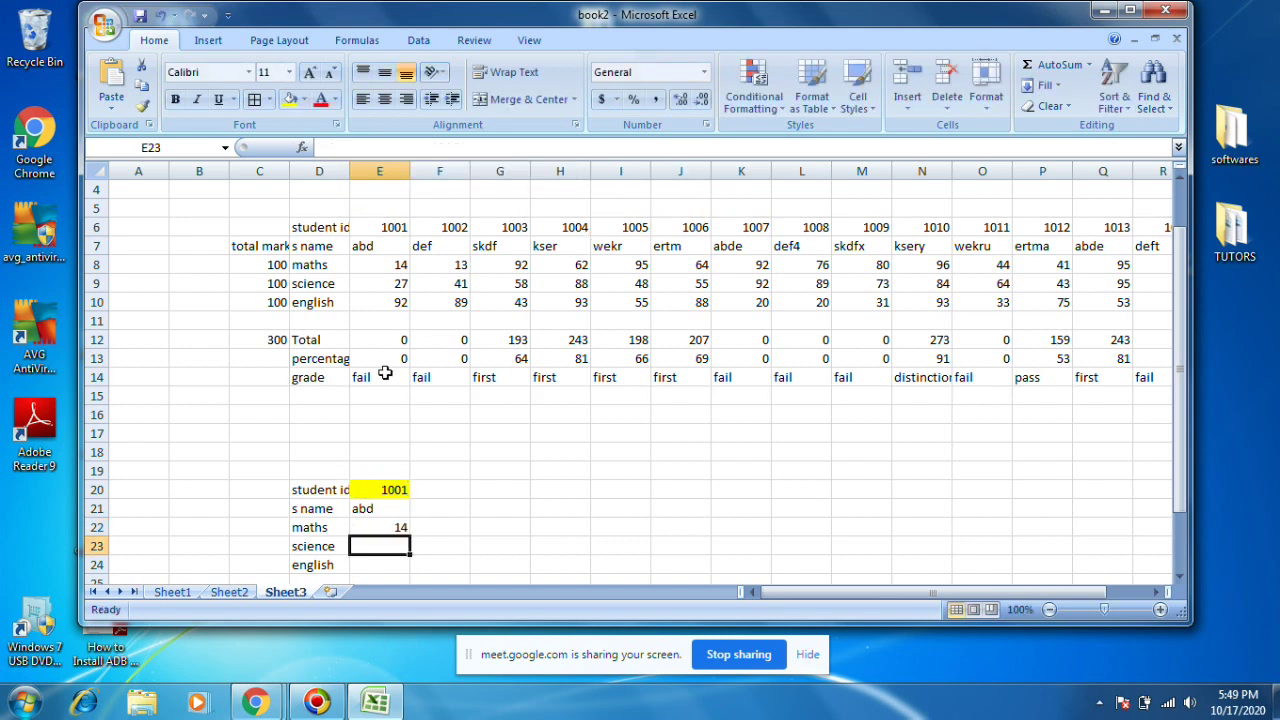
Paste the HLOOKUP formula into the science cell E23 and set its row index to 4.
{"action": "left_click", "coordinate": [364, 147]}
{"action": "key", "text": "ctrl+v"}
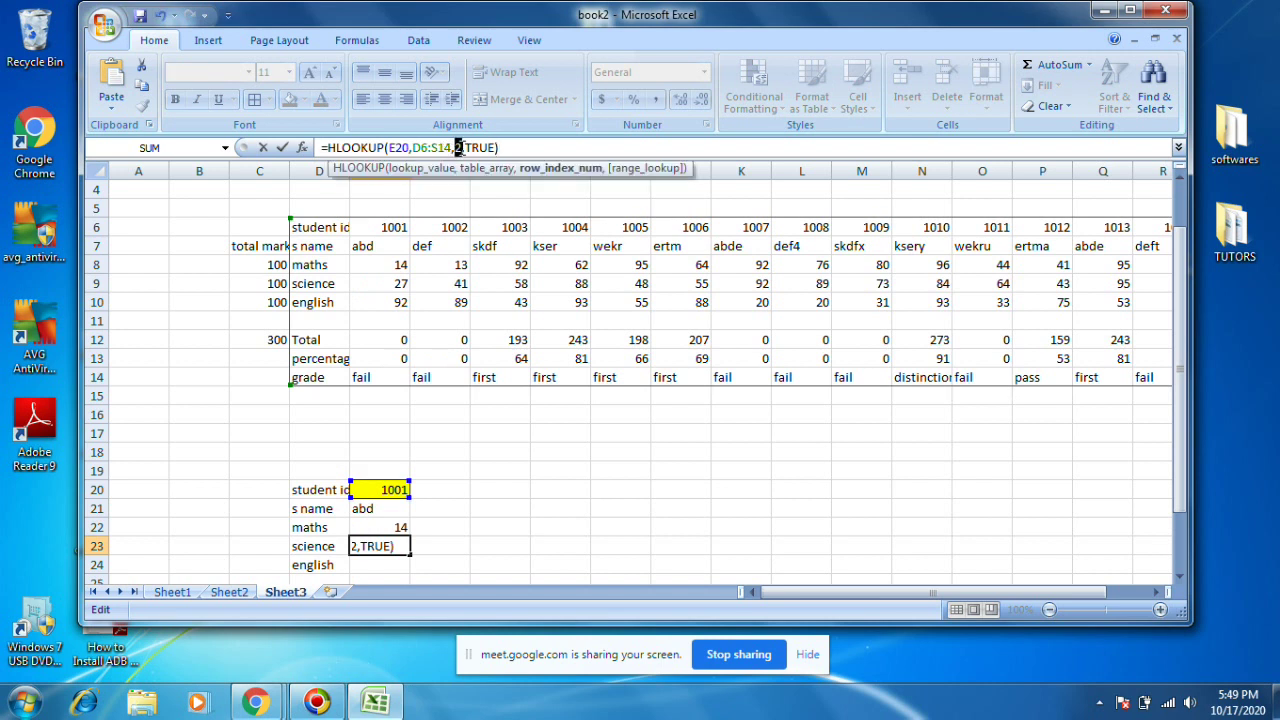
{"action": "type", "text": "4"}
{"action": "key", "text": "Return"}
{"action": "scroll", "coordinate": [465, 420], "scroll_direction": "down", "scroll_amount": 1}
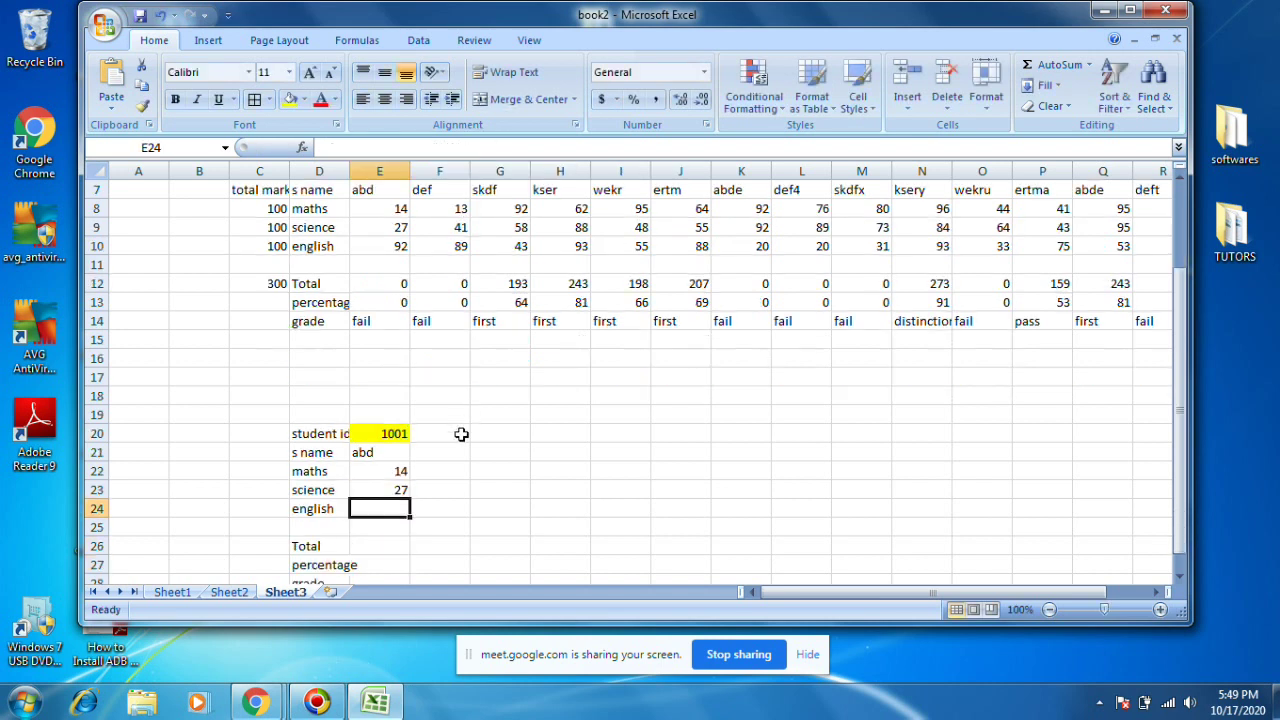
Test the Sheet3 HLOOKUP form by entering the table's eleventh student id in the yellow cell E20.
{"action": "scroll", "coordinate": [385, 445], "scroll_direction": "up", "scroll_amount": 1}
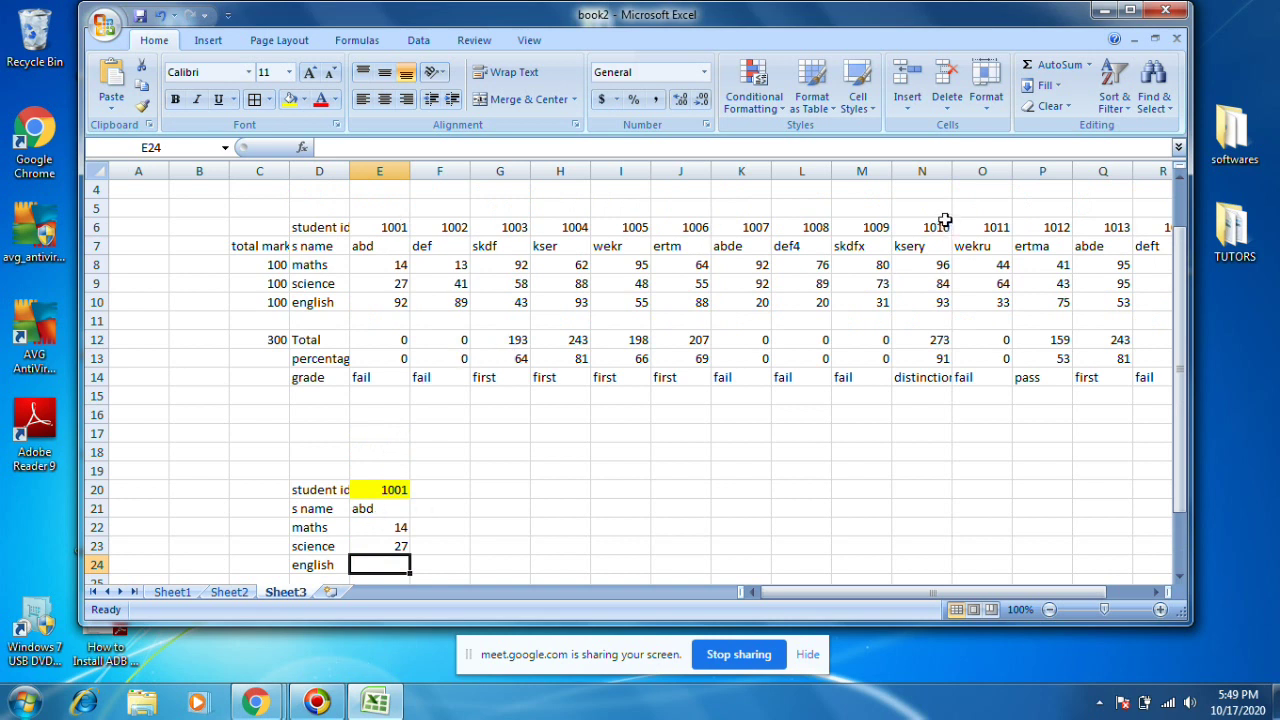
{"action": "left_click", "coordinate": [390, 489]}
{"action": "type", "text": "1"}
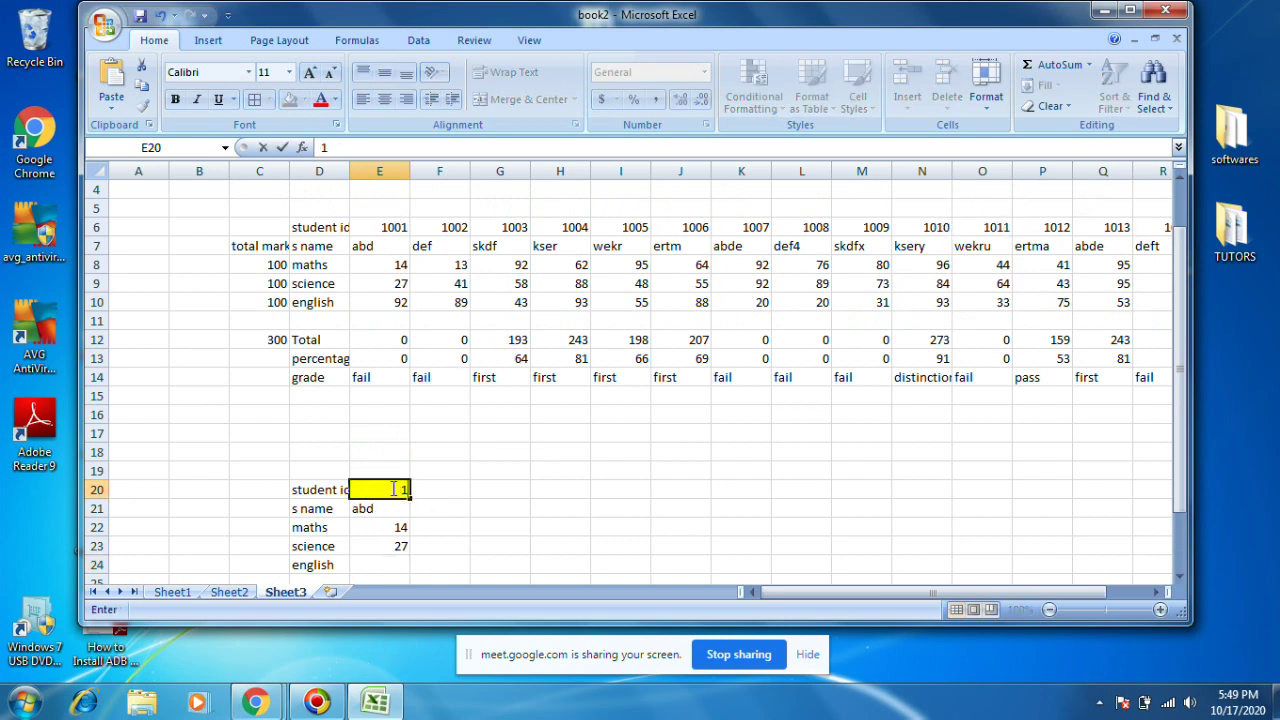
{"action": "key", "text": "Return"}
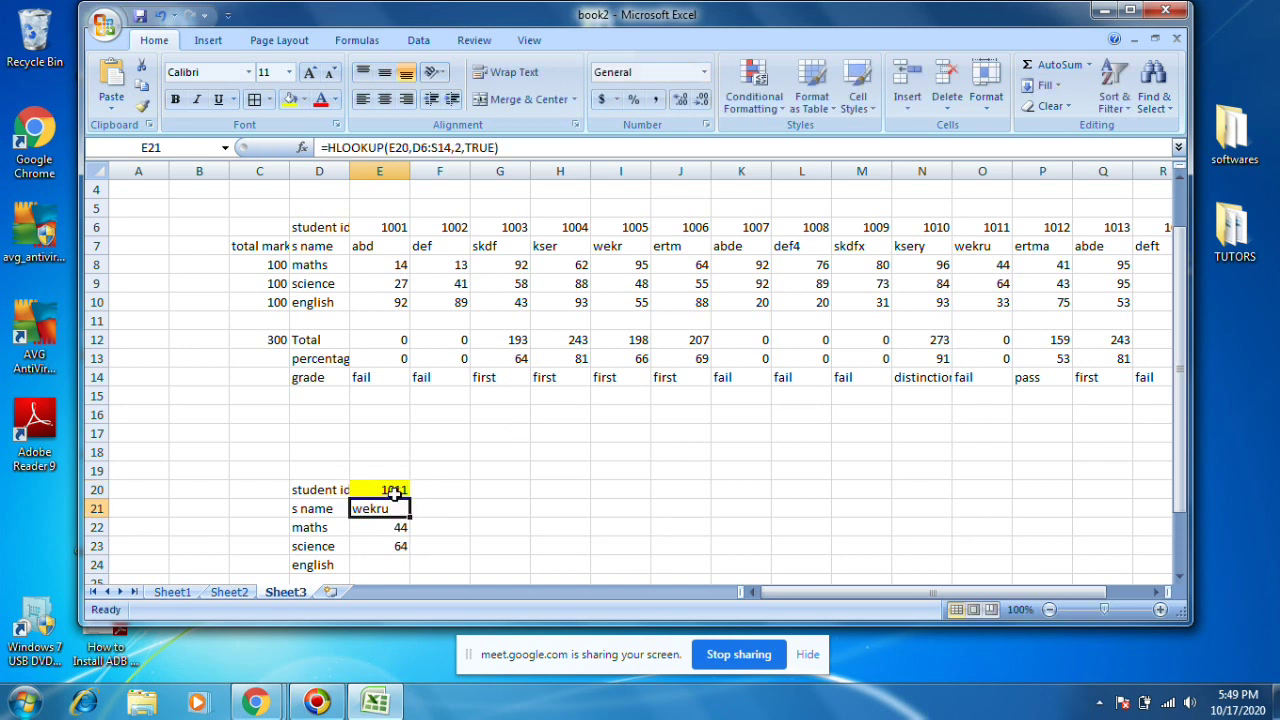
{"action": "scroll", "coordinate": [489, 466], "scroll_direction": "down", "scroll_amount": 2}
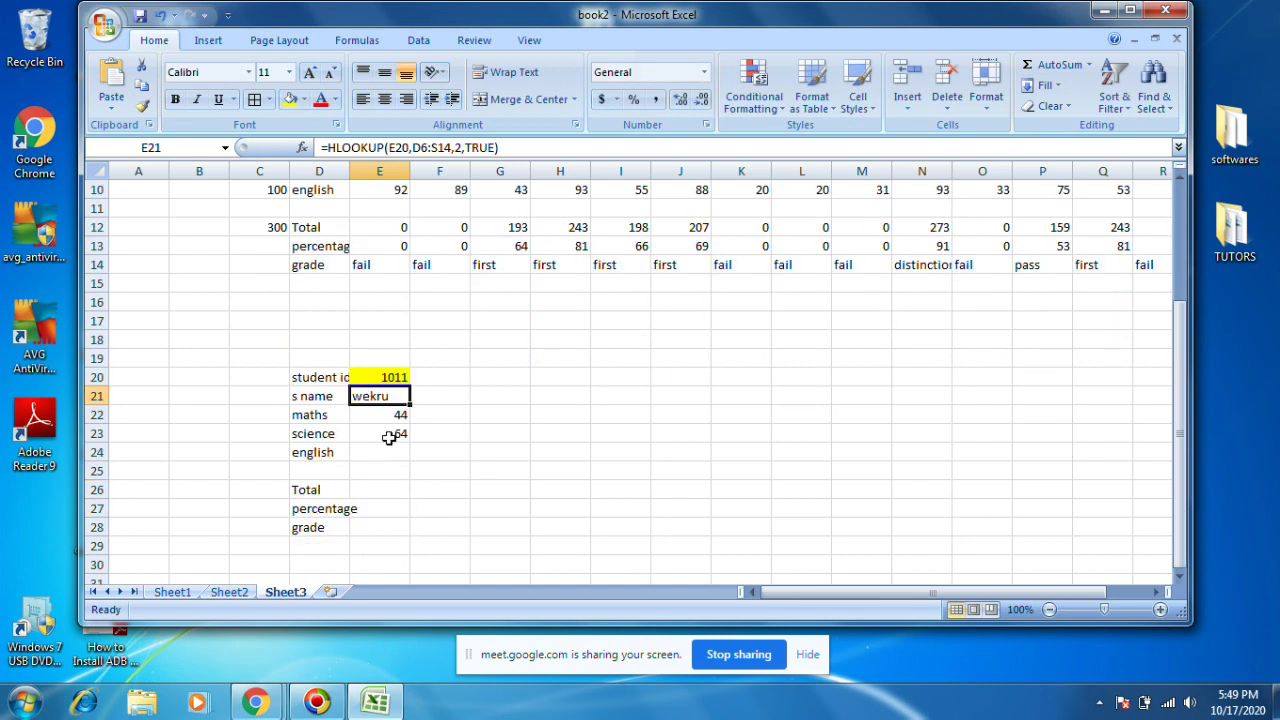
{"action": "left_click", "coordinate": [172, 592]}
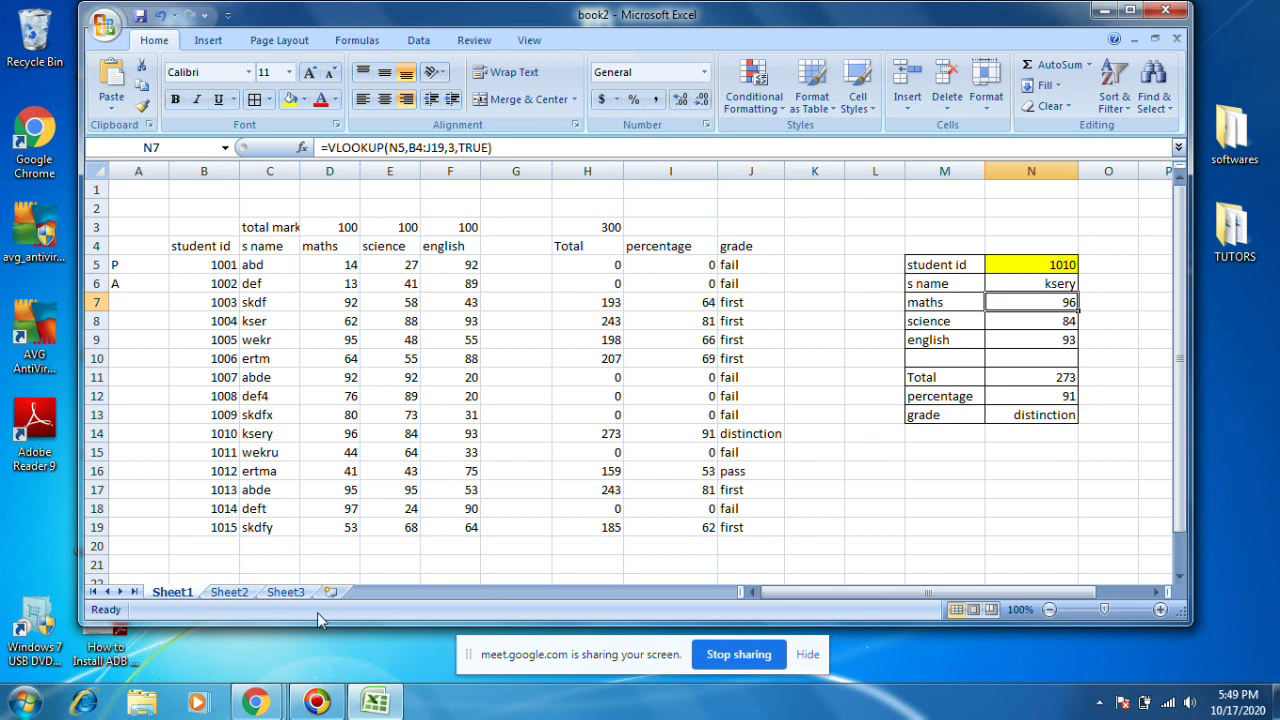
{"action": "left_click", "coordinate": [285, 592]}
{"action": "scroll", "coordinate": [383, 315], "scroll_direction": "up", "scroll_amount": 2}
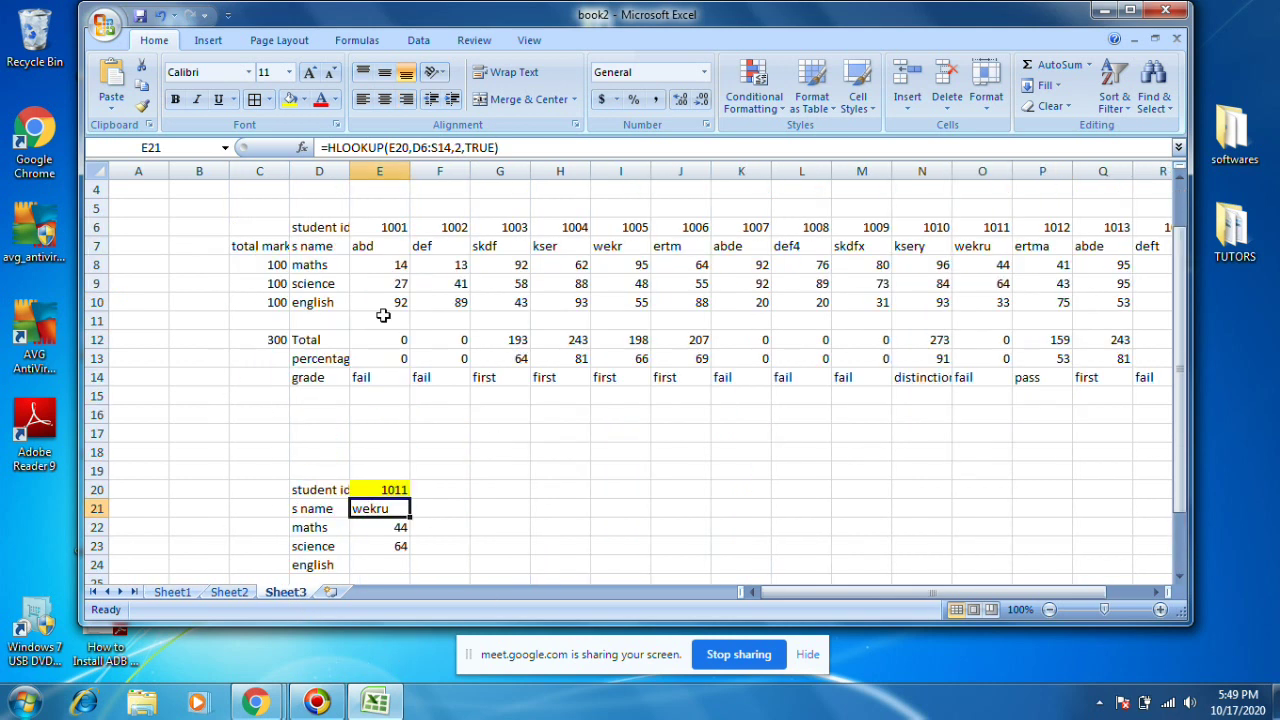
{"action": "left_click", "coordinate": [171, 594]}
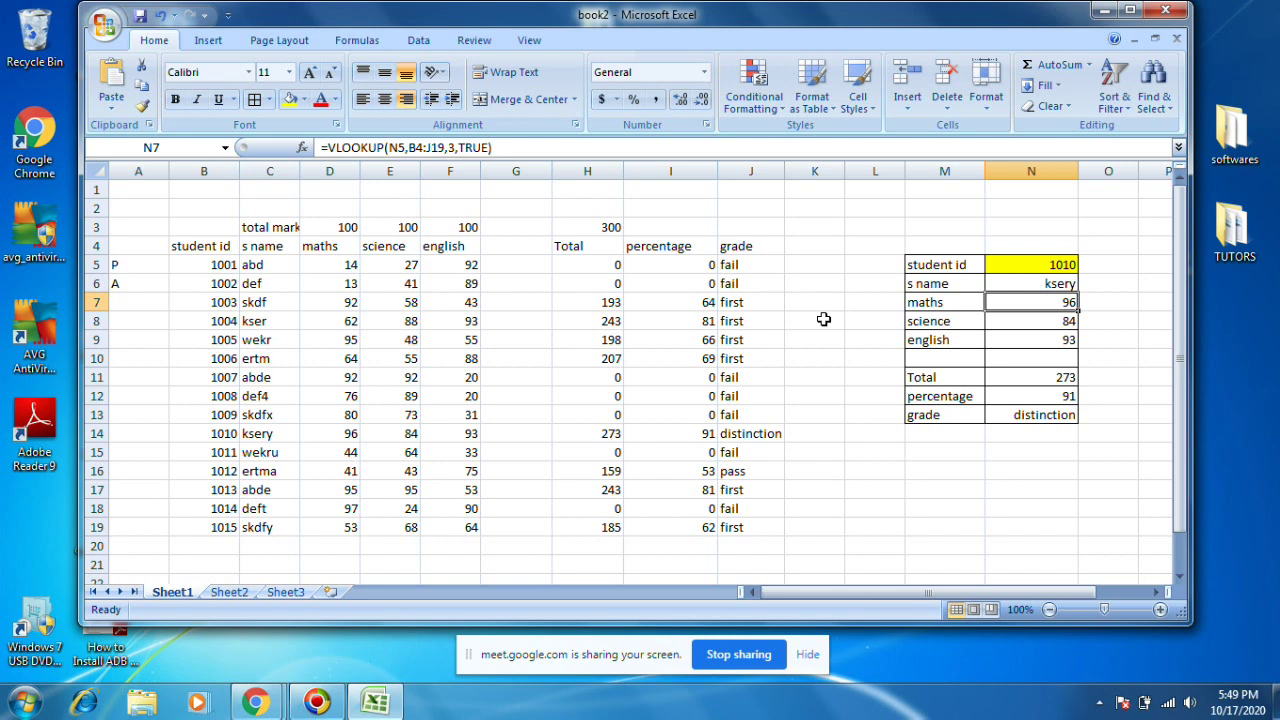
{"action": "left_click_drag", "start_coordinate": [931, 262], "coordinate": [1057, 415]}
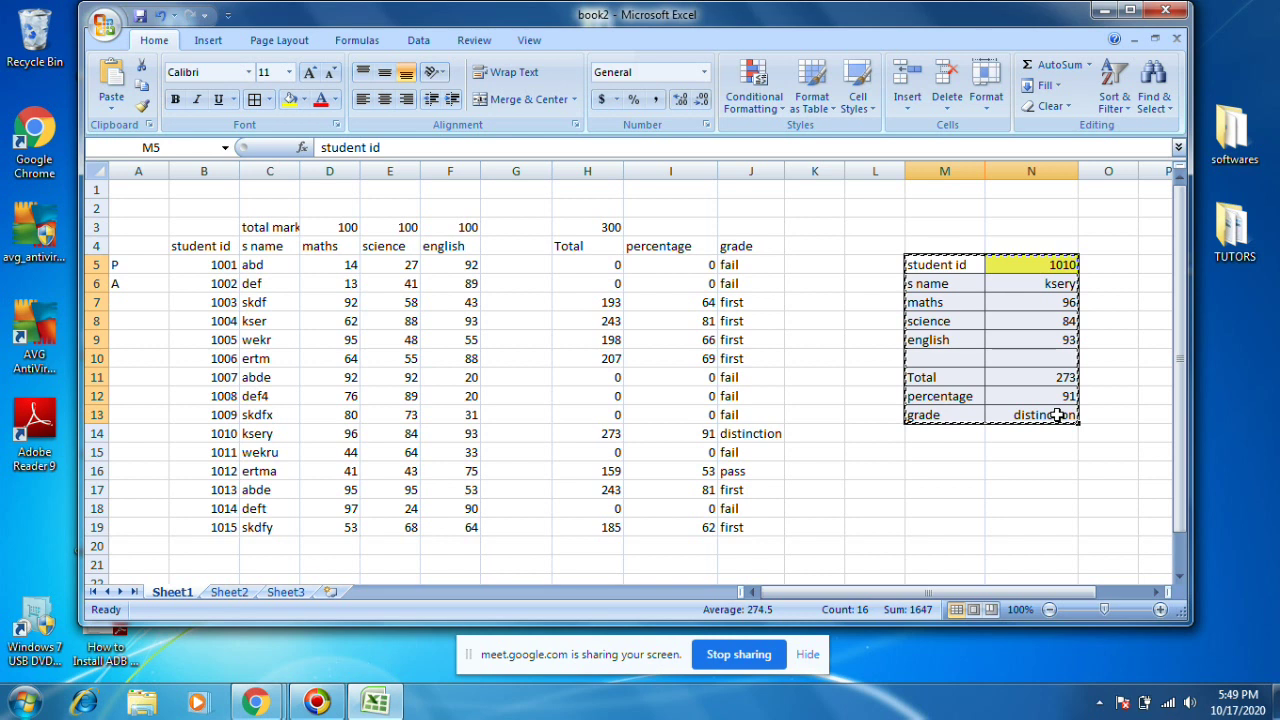
{"action": "key", "text": "ctrl+c"}
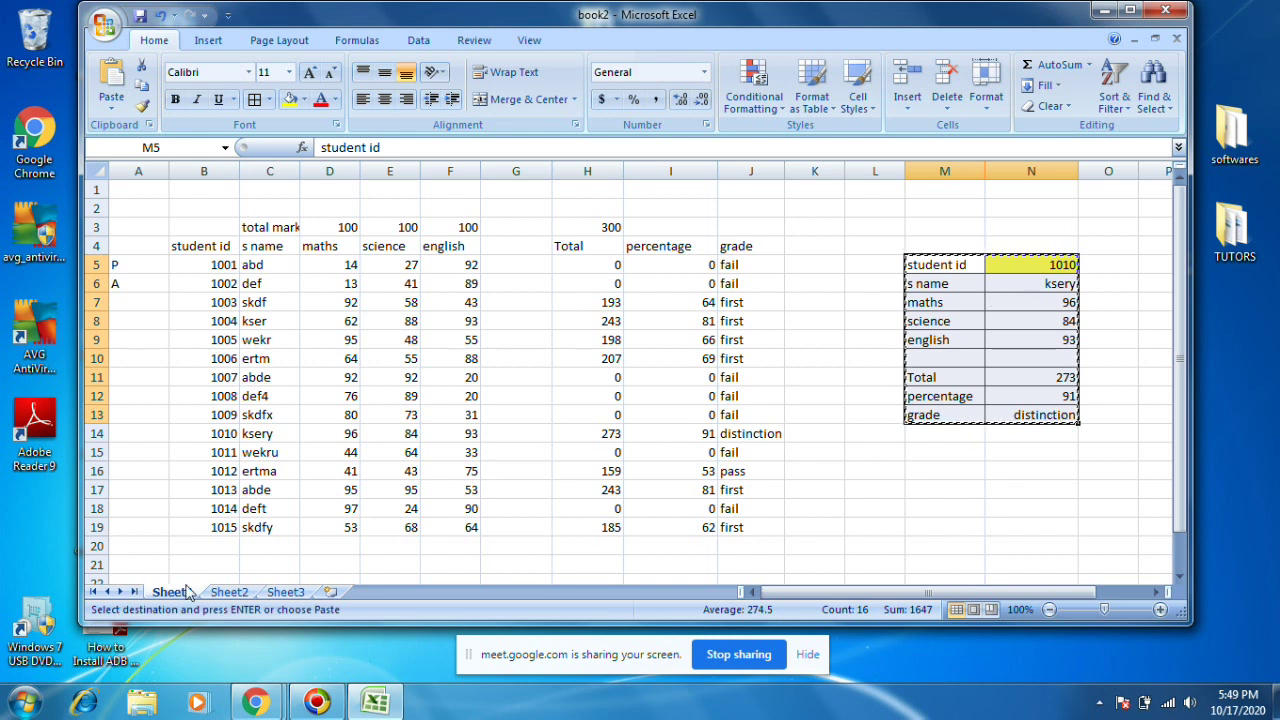
Clear the contents of range A5:M23 on Sheet2.
{"action": "left_click", "coordinate": [229, 586]}
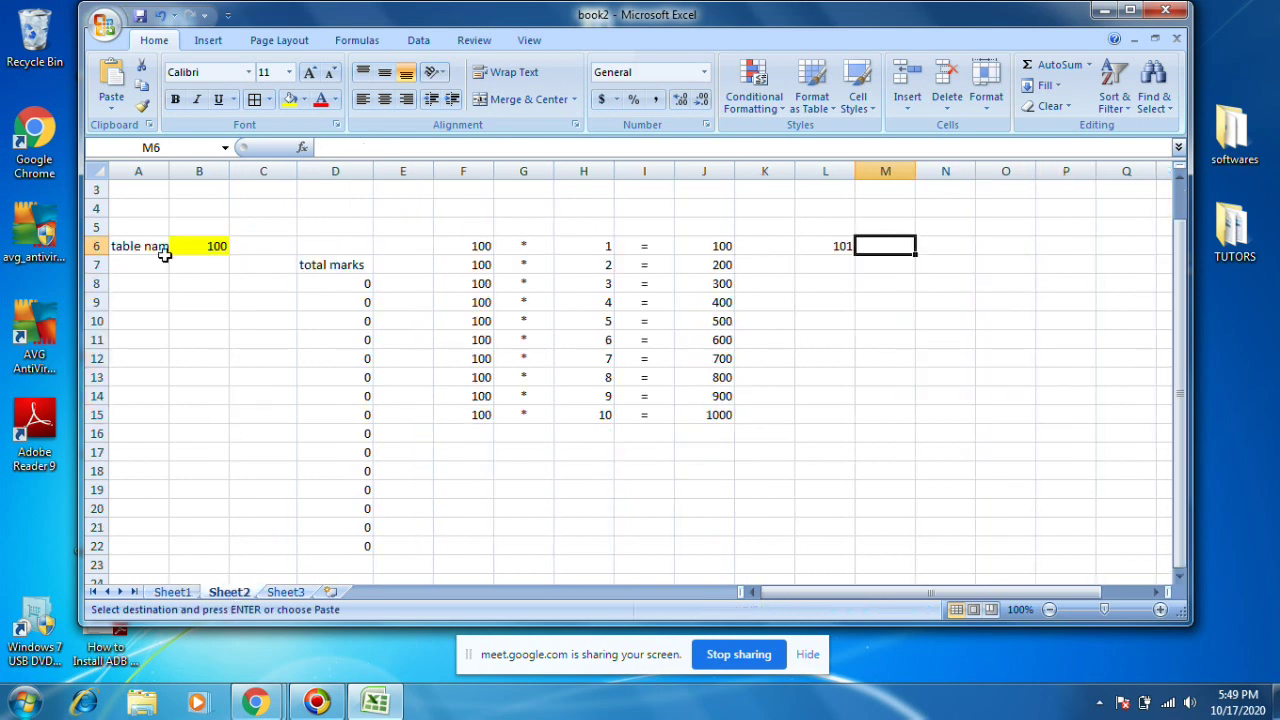
{"action": "left_click_drag", "start_coordinate": [142, 222], "coordinate": [883, 534]}
{"action": "left_click_drag", "start_coordinate": [890, 557], "coordinate": [890, 557]}
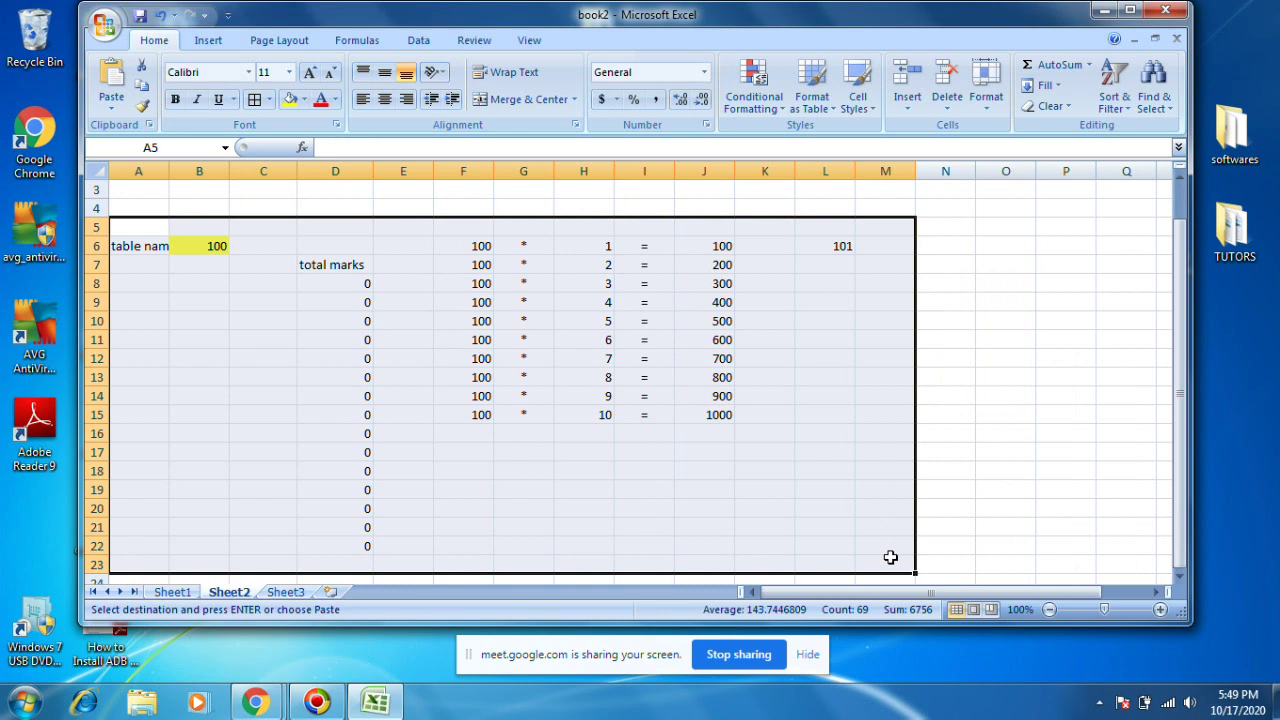
{"action": "key", "text": "Delete"}
{"action": "left_click", "coordinate": [228, 306]}
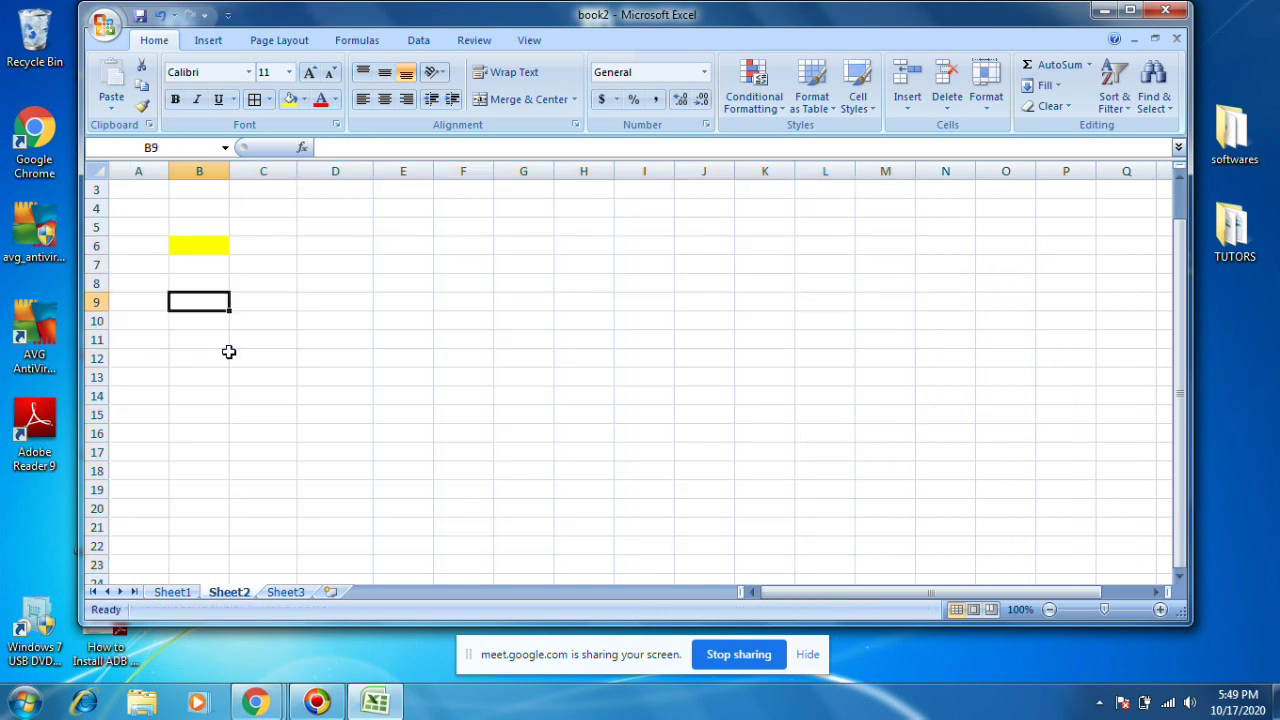
Move the bordered VLOOKUP student form from M5:N13 on Sheet1 to Sheet2, starting at cell D8.
{"action": "left_click", "coordinate": [172, 592]}
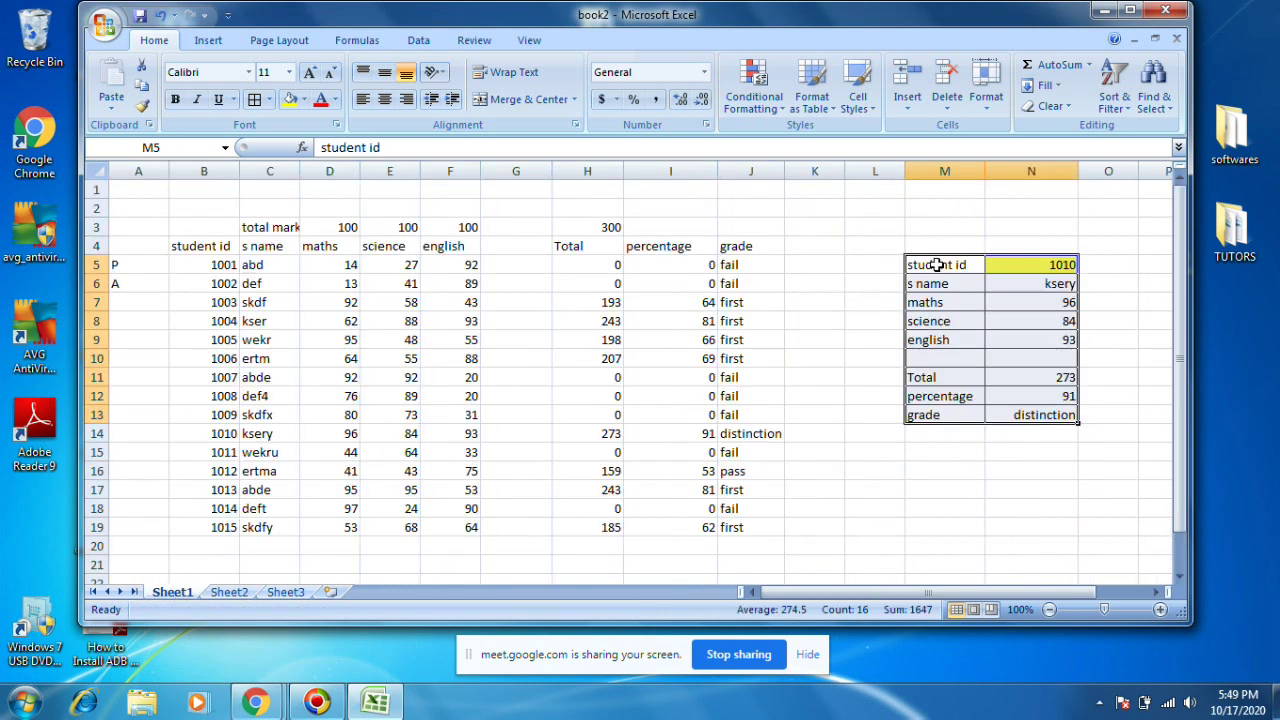
{"action": "left_click_drag", "start_coordinate": [935, 265], "coordinate": [1055, 418]}
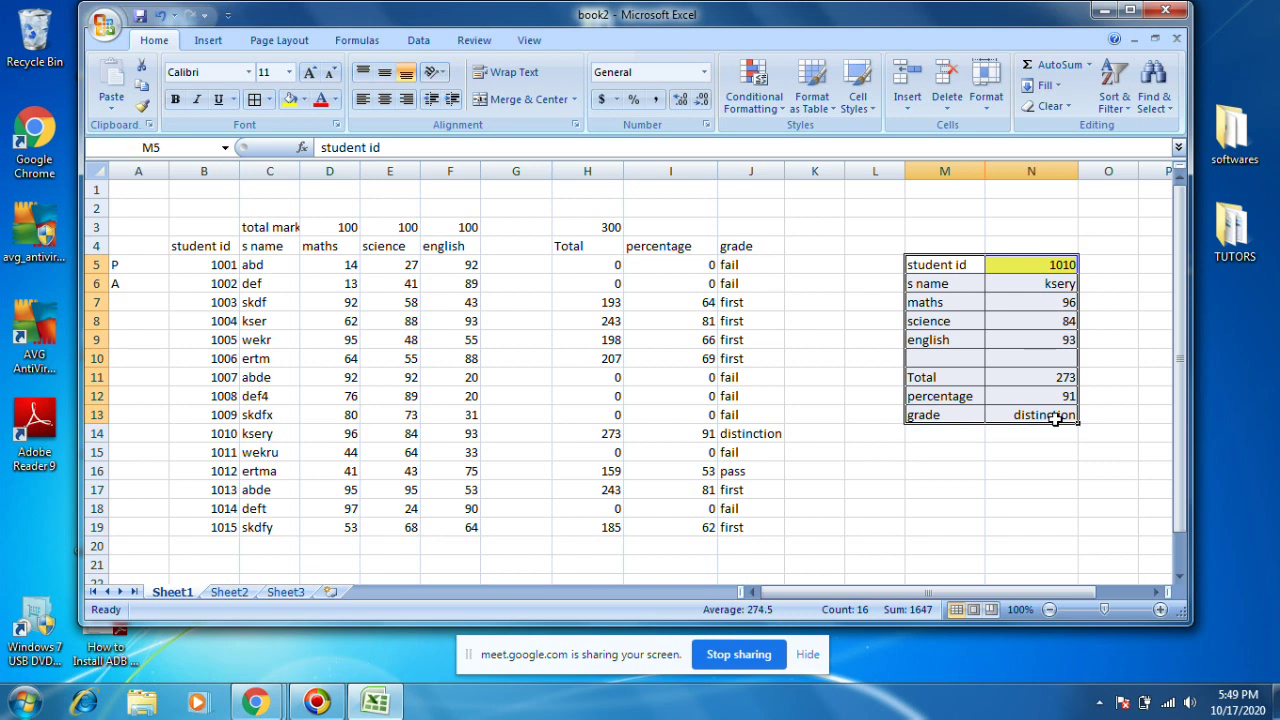
{"action": "key", "text": "ctrl+c"}
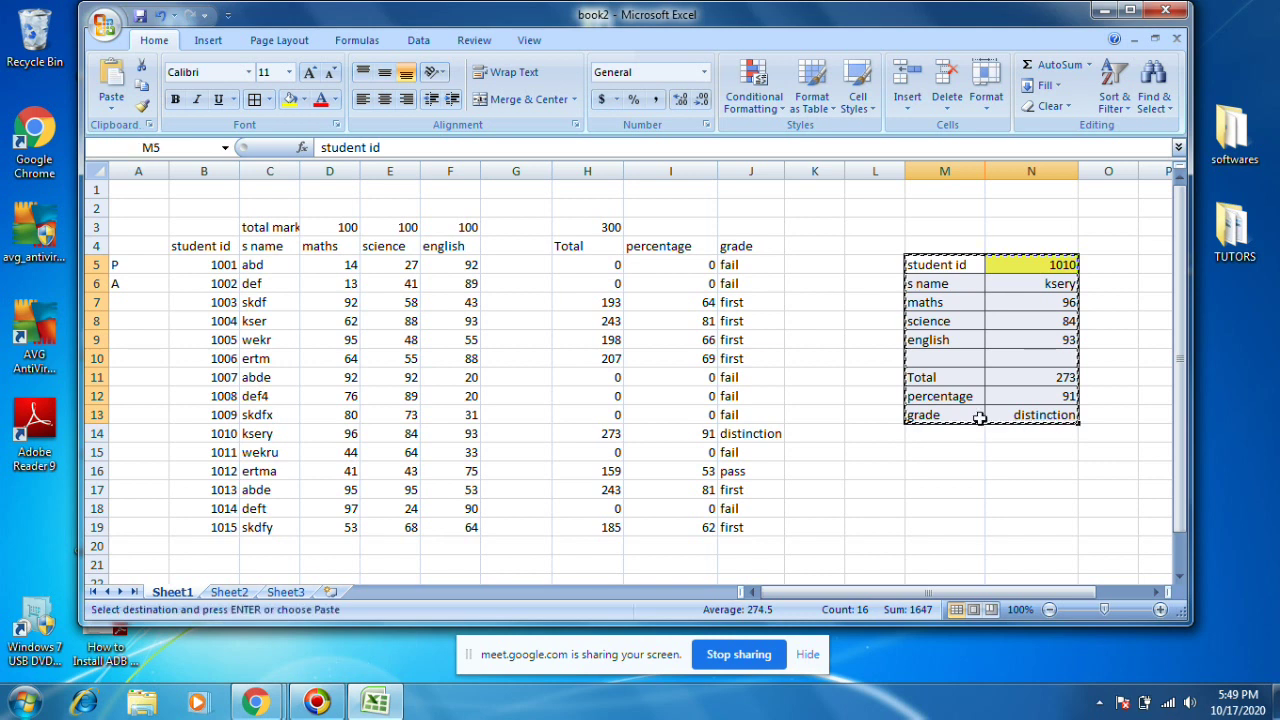
{"action": "left_click", "coordinate": [229, 592]}
{"action": "left_click", "coordinate": [306, 285]}
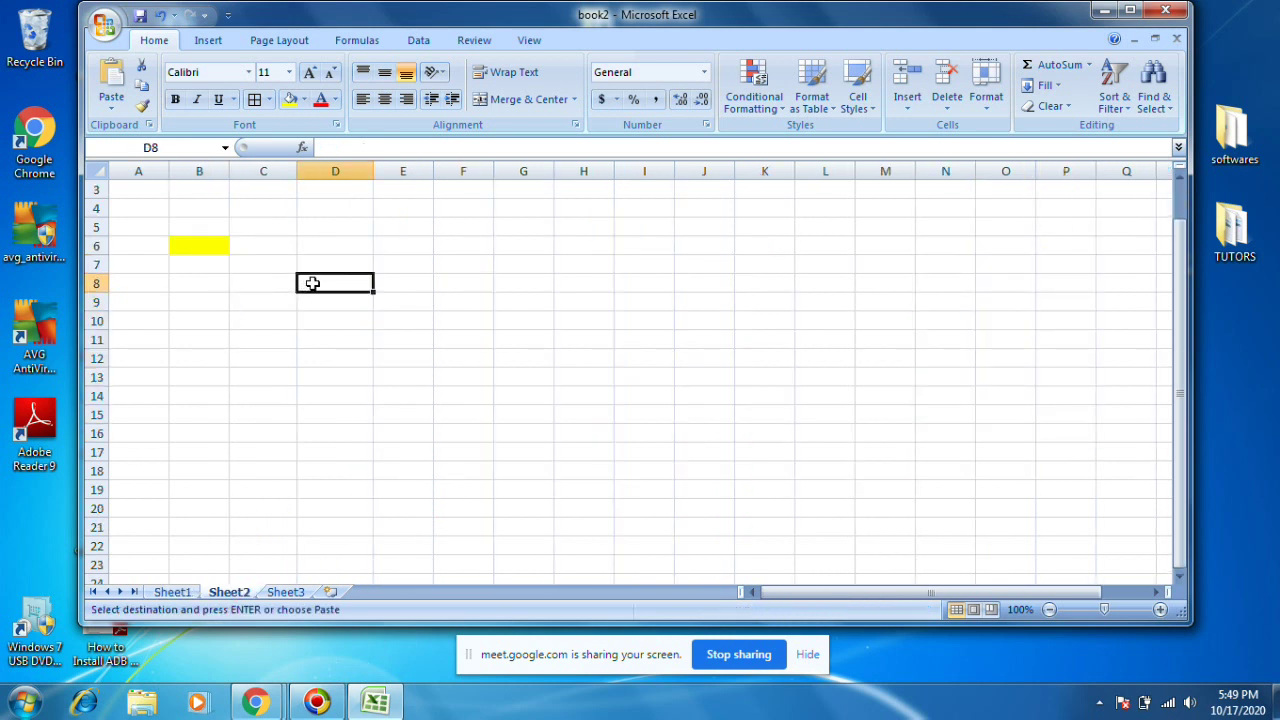
{"action": "key", "text": "Return"}
Remove the leftover yellow fill from cell B6 on Sheet2 by applying the formatting of blank cell C5.
{"action": "left_click", "coordinate": [218, 245]}
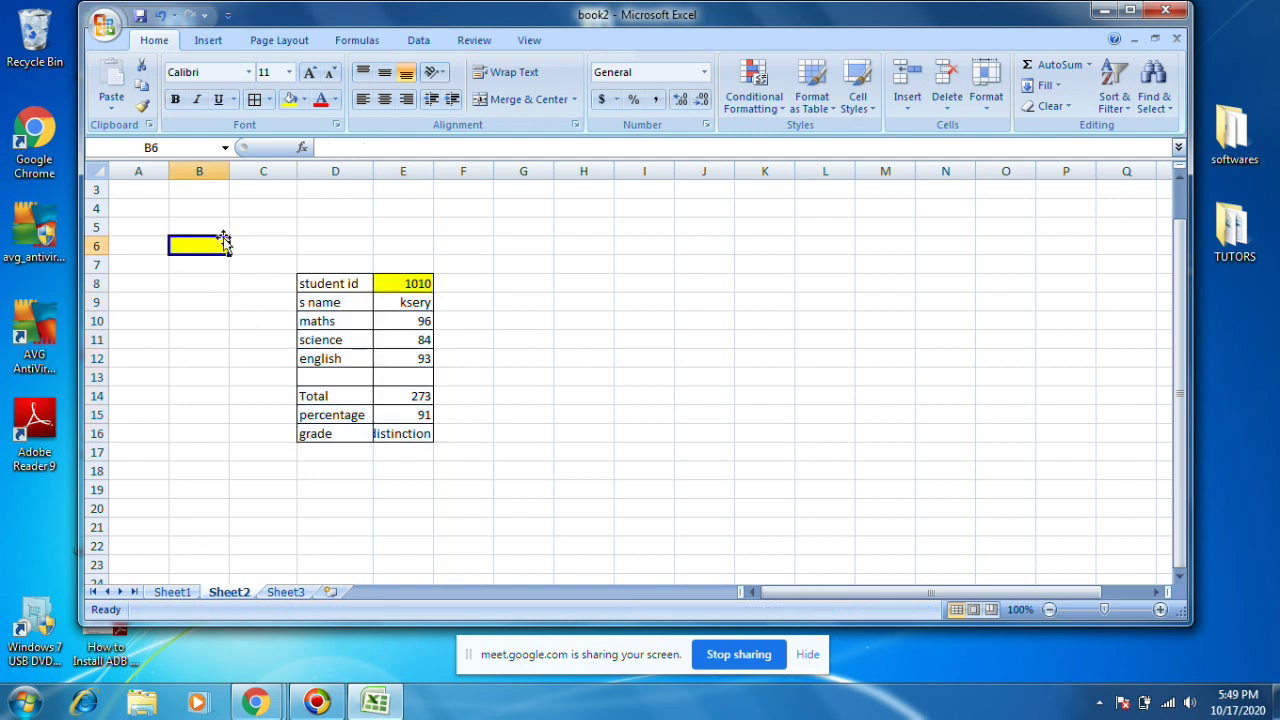
{"action": "left_click", "coordinate": [286, 224]}
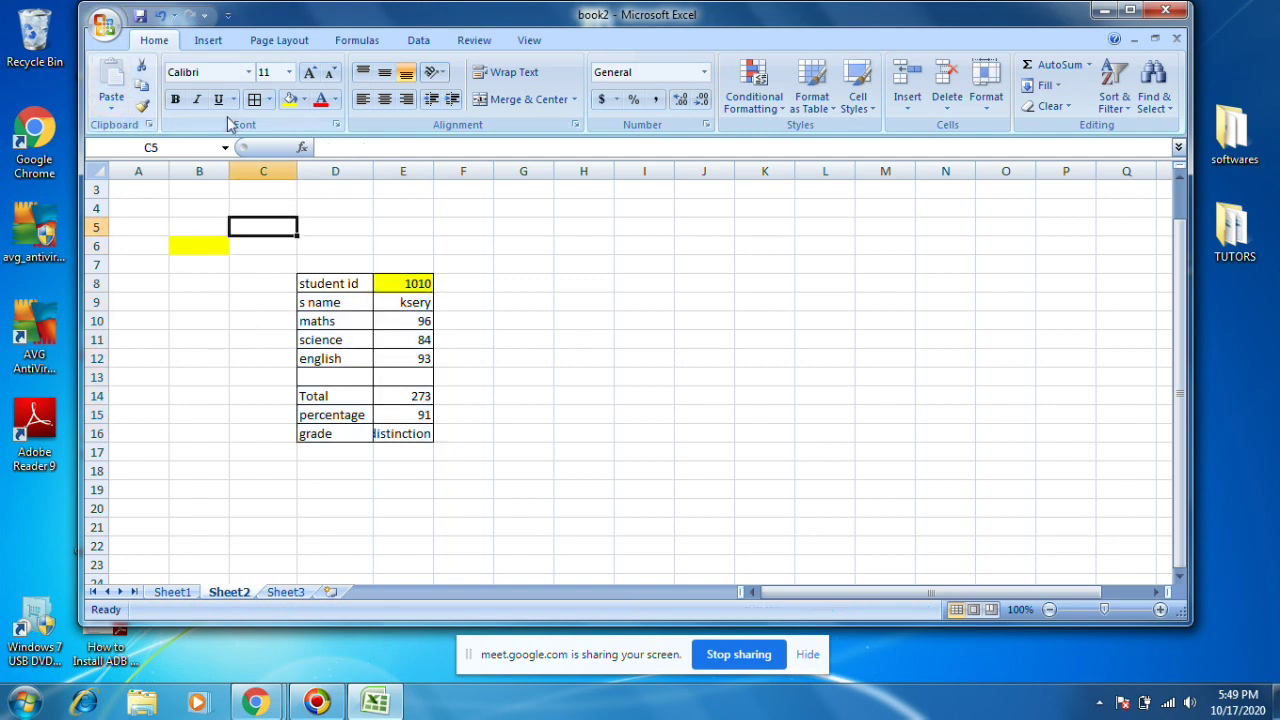
{"action": "left_click", "coordinate": [142, 105]}
{"action": "left_click", "coordinate": [220, 249]}
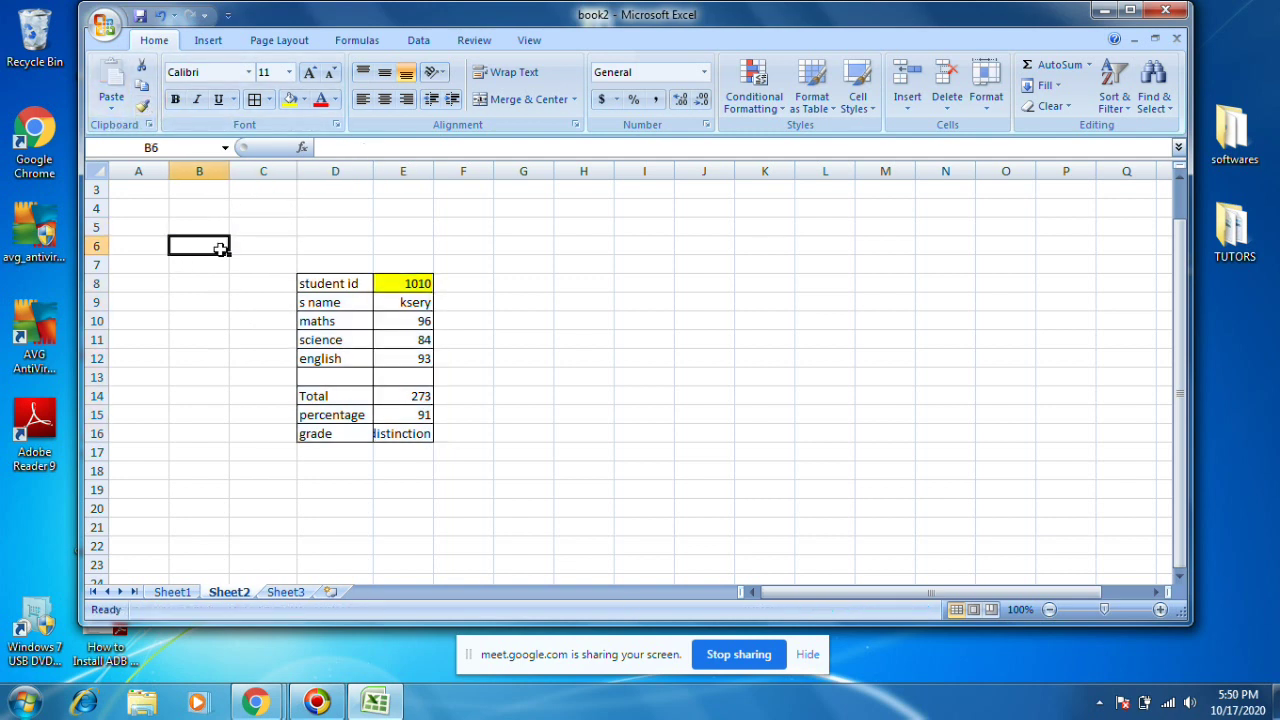
{"action": "left_click", "coordinate": [516, 249]}
Examine the Sheet1 table reference inside the VLOOKUP formula of the s name cell E9 on Sheet2.
{"action": "left_click", "coordinate": [400, 284]}
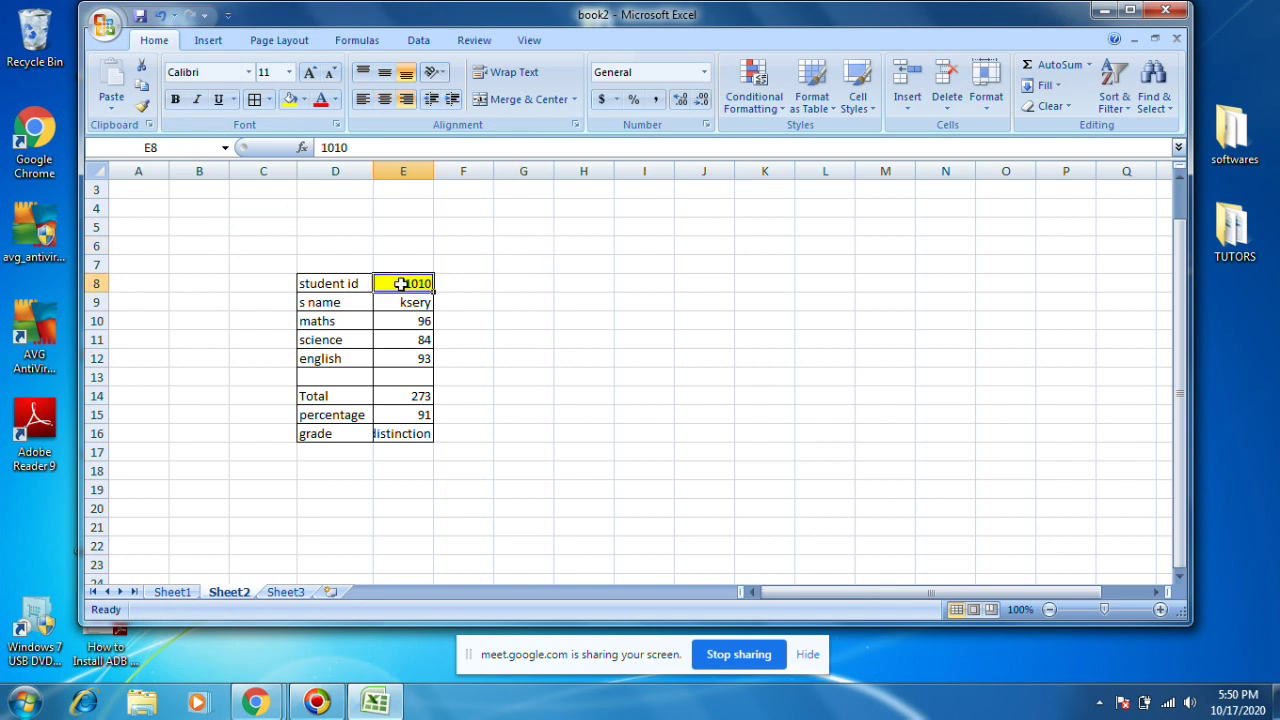
{"action": "left_click", "coordinate": [400, 302]}
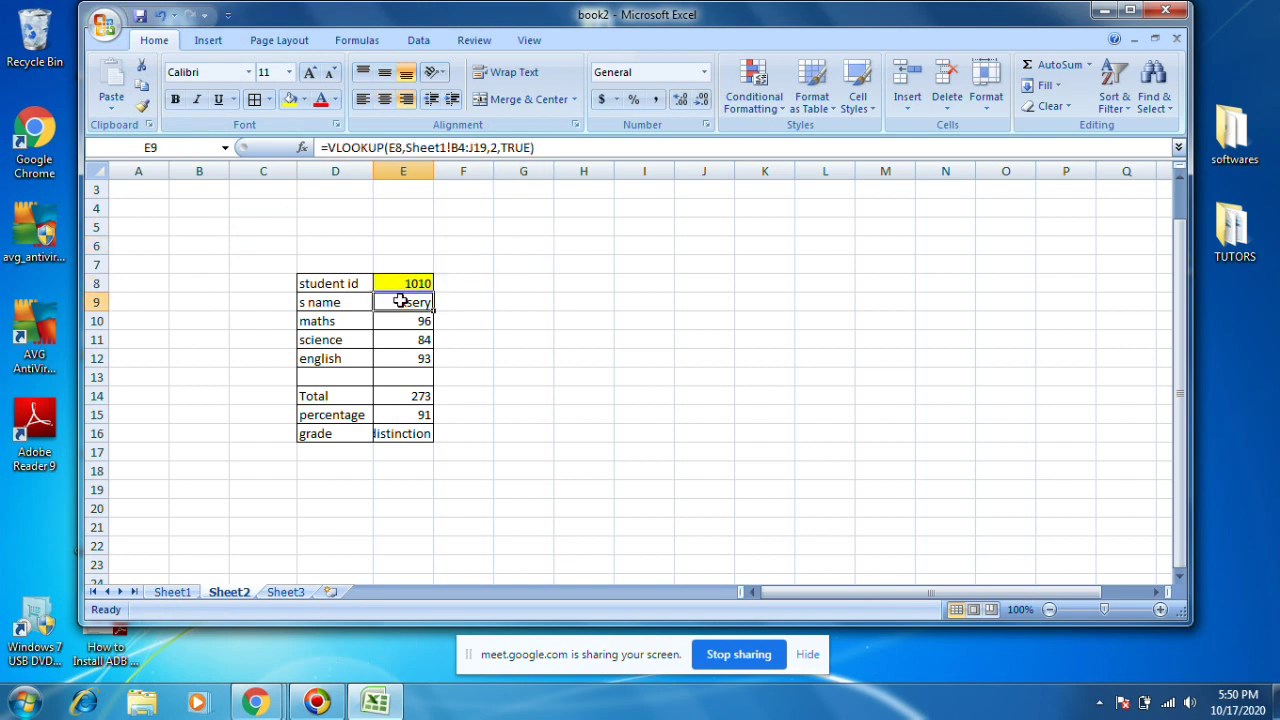
{"action": "left_click", "coordinate": [410, 147]}
{"action": "left_click_drag", "start_coordinate": [406, 147], "coordinate": [452, 147]}
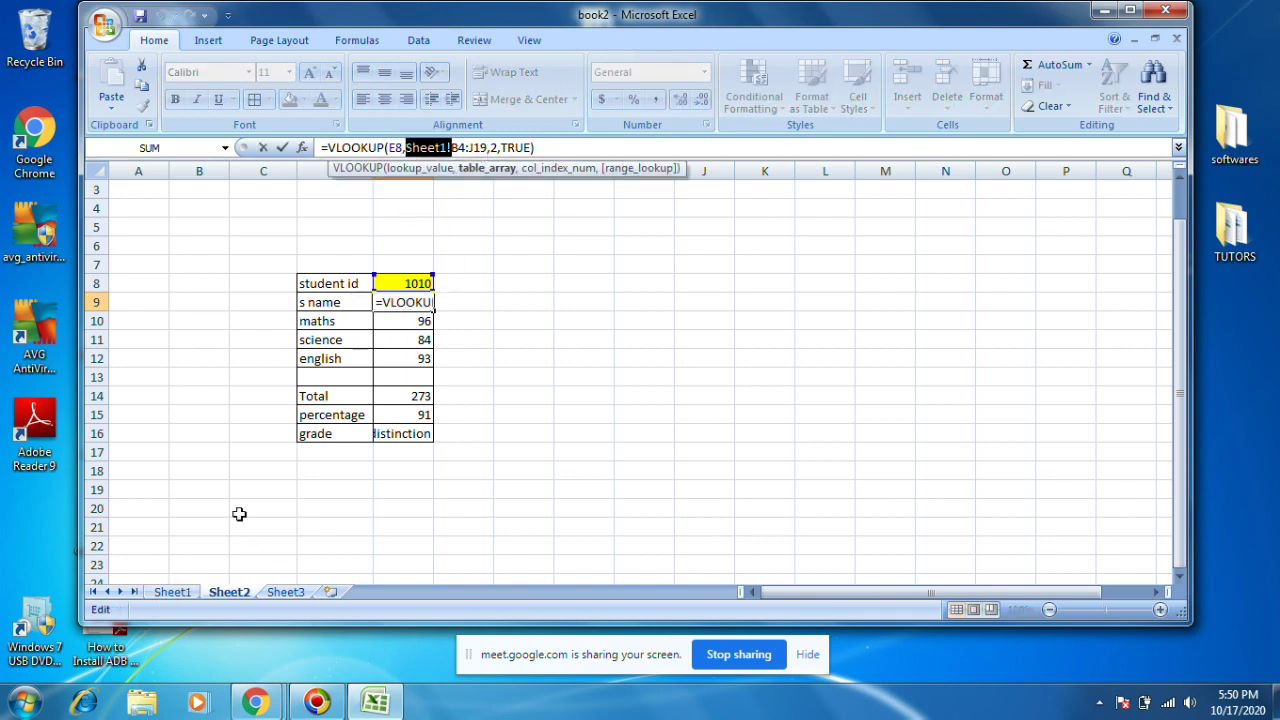
Try to reselect the Sheet1 table range inside E9's VLOOKUP formula, and undo the edit.
{"action": "left_click", "coordinate": [178, 592]}
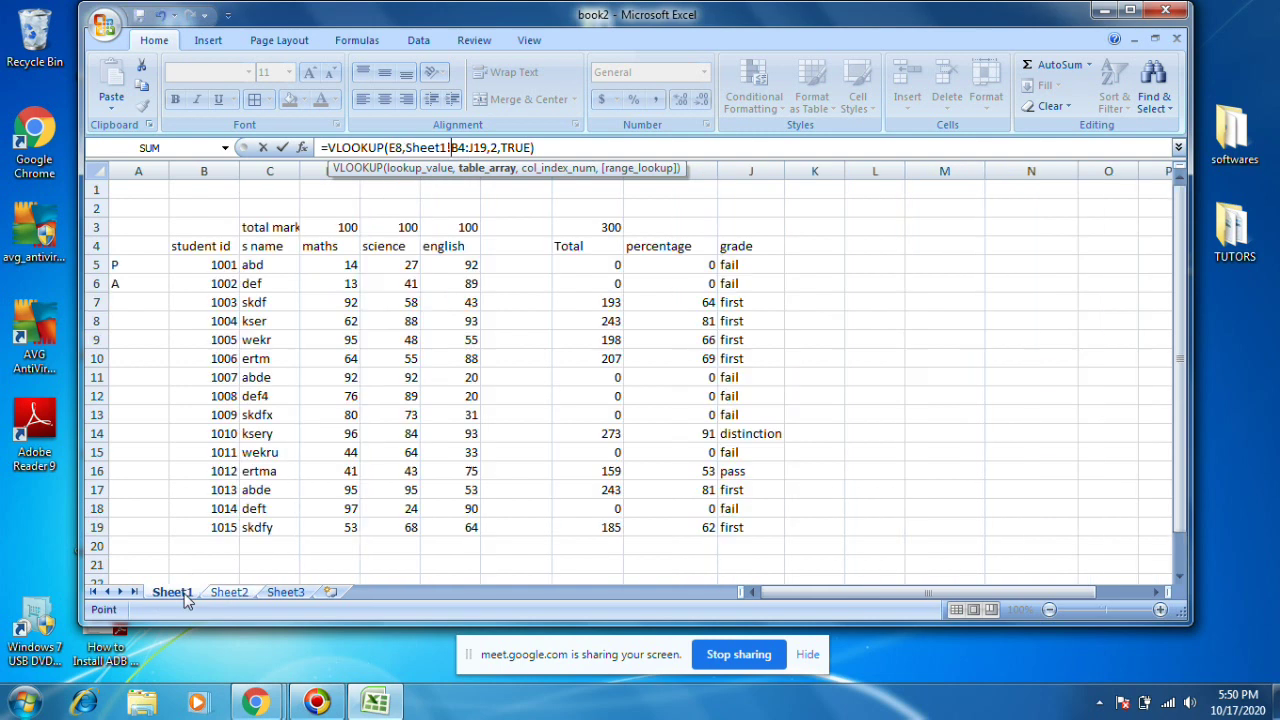
{"action": "left_click", "coordinate": [186, 247]}
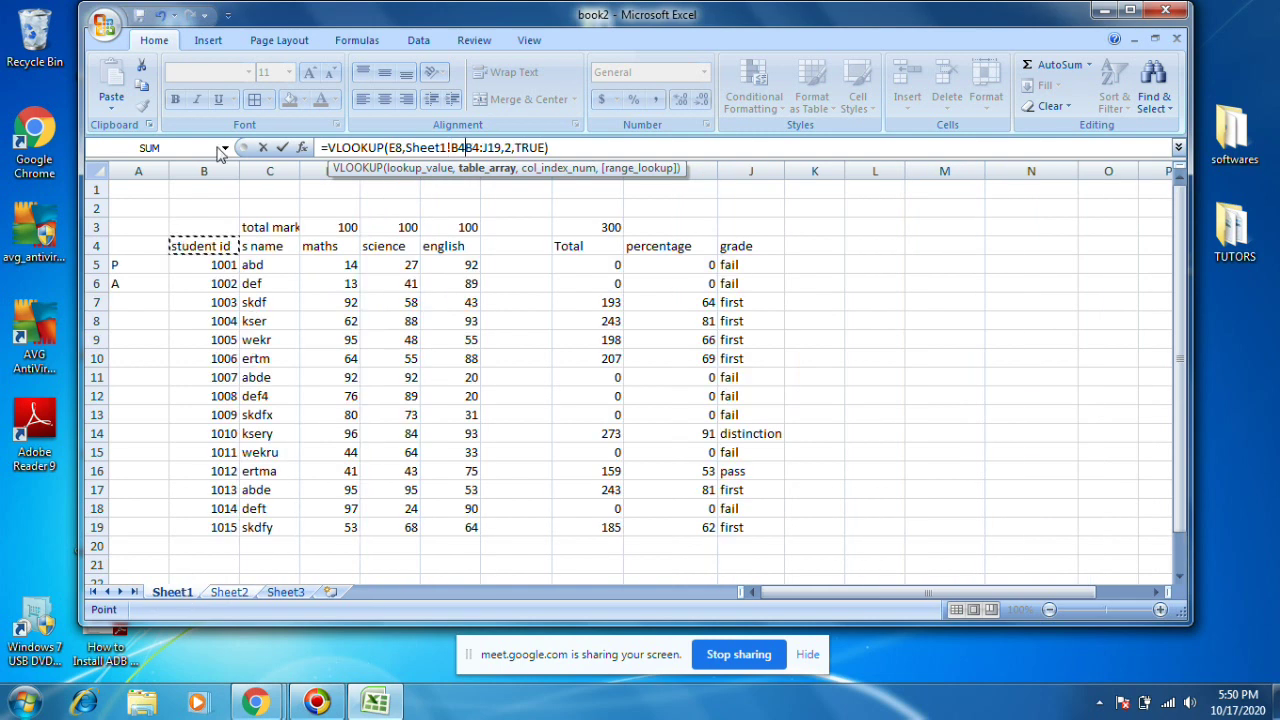
{"action": "left_click", "coordinate": [743, 520]}
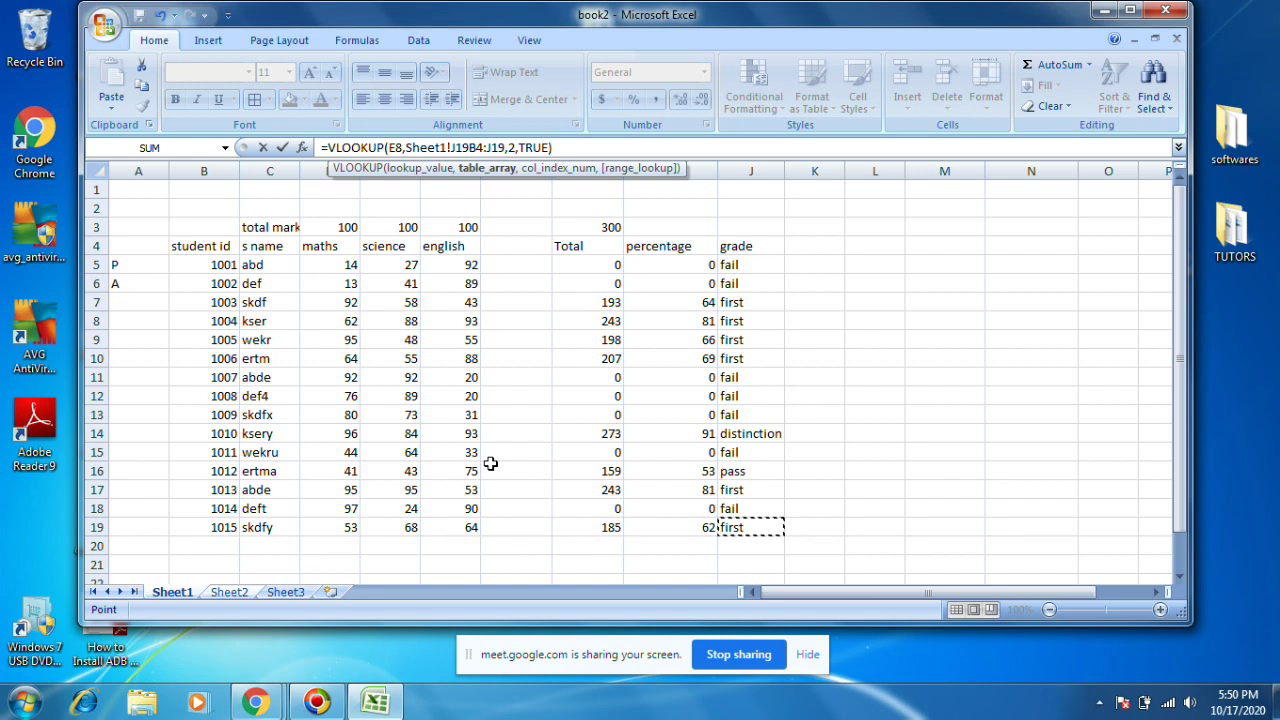
{"action": "key", "text": "ctrl+z"}
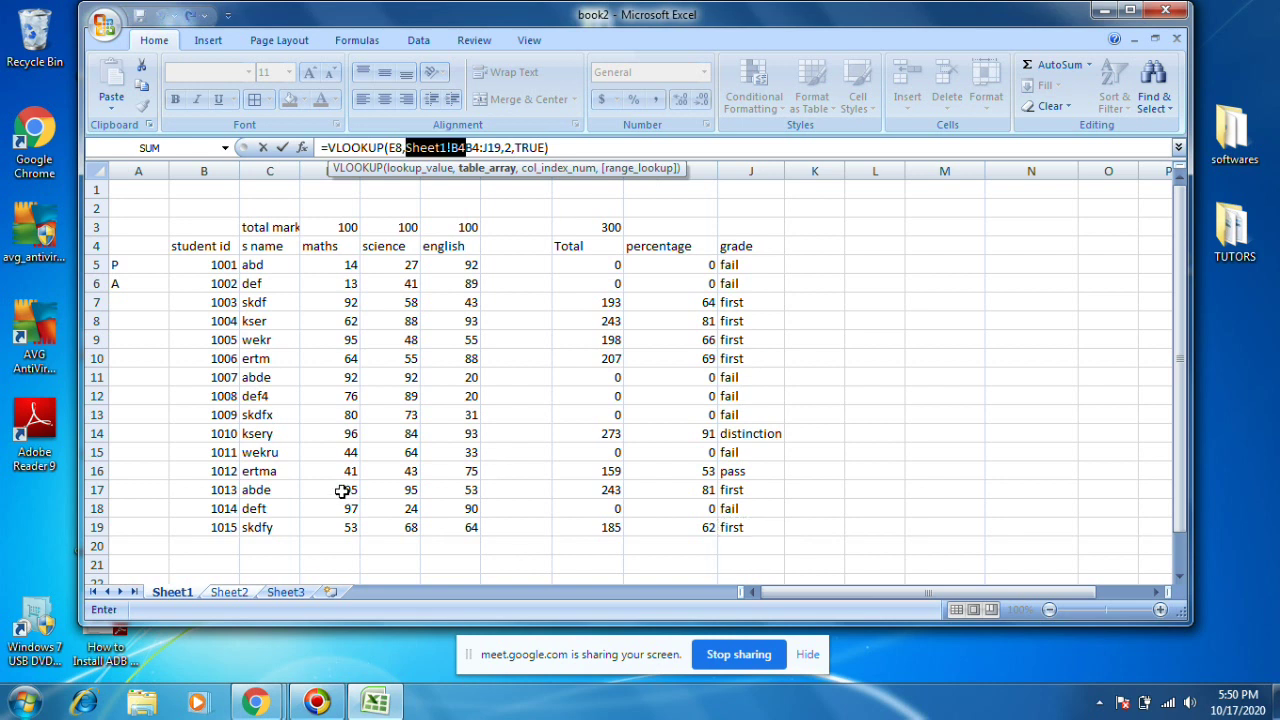
{"action": "key", "text": "Return"}
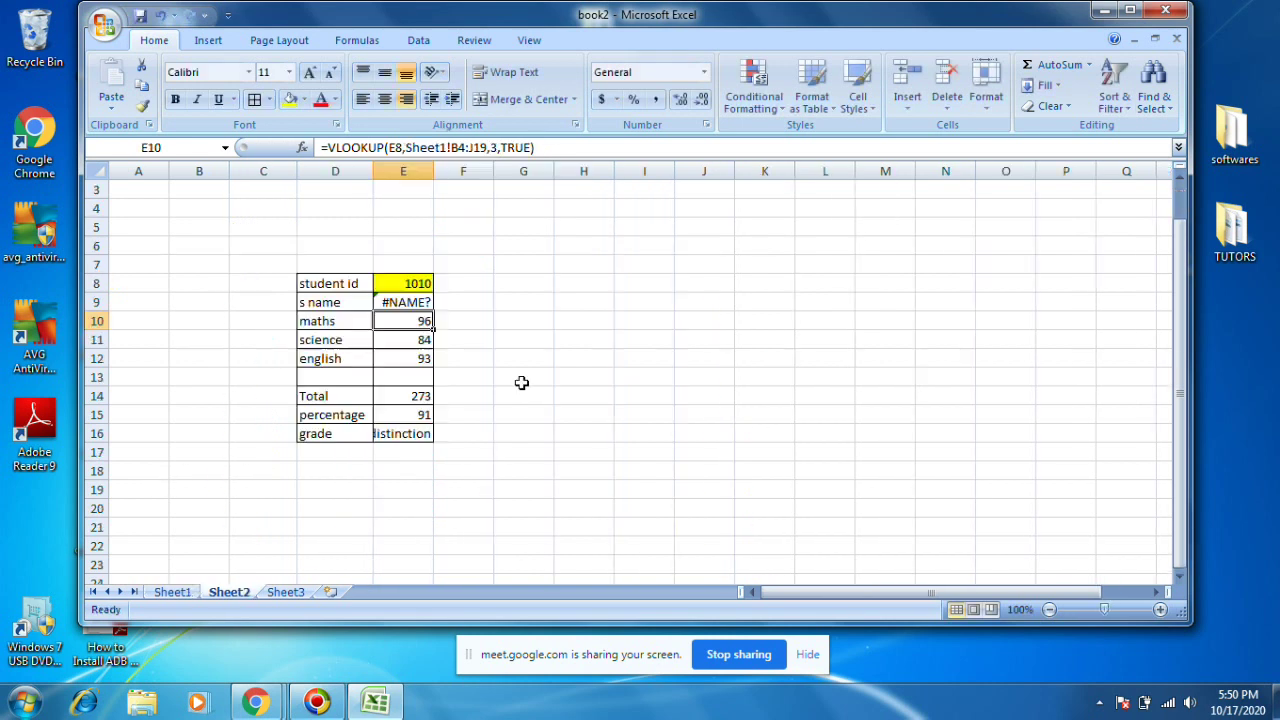
{"action": "left_click", "coordinate": [389, 302]}
{"action": "left_click", "coordinate": [420, 284]}
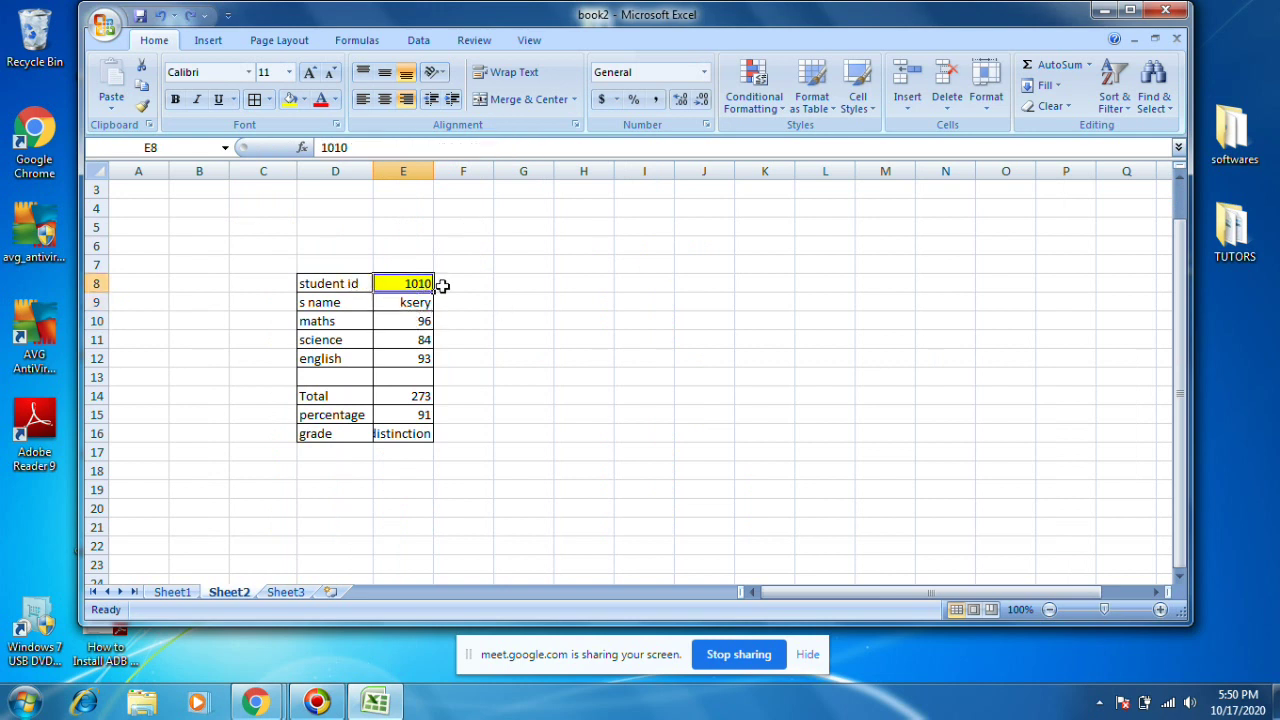
Check the marks table on Sheet1 and enter its eighth student id in the yellow cell E8 on Sheet2.
{"action": "left_click", "coordinate": [172, 592]}
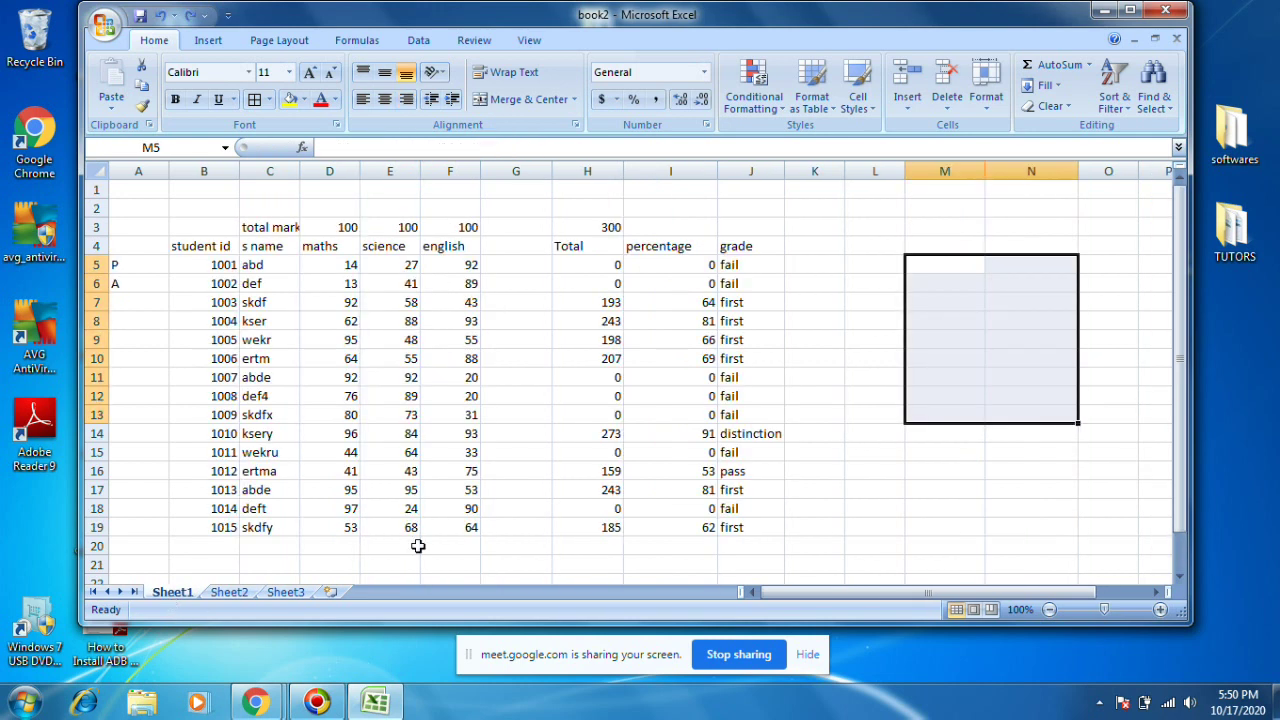
{"action": "left_click", "coordinate": [229, 592]}
{"action": "left_click", "coordinate": [172, 592]}
{"action": "left_click", "coordinate": [405, 433]}
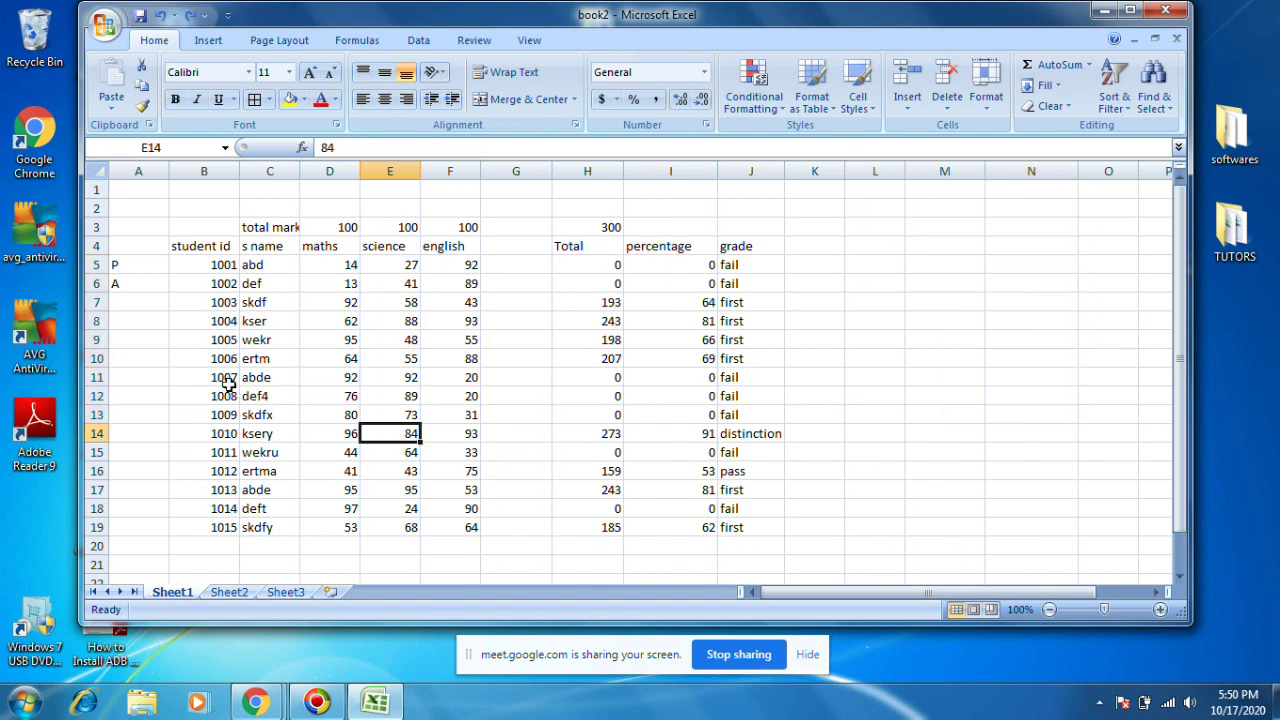
{"action": "left_click", "coordinate": [226, 394]}
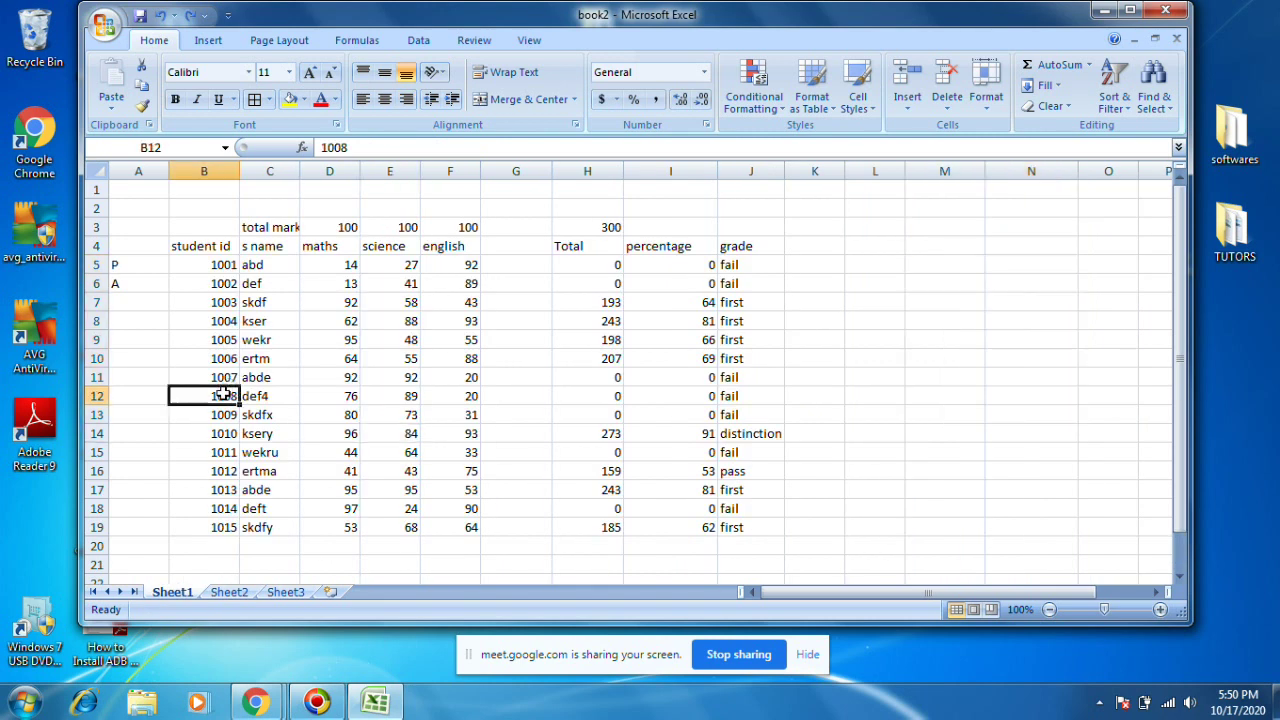
{"action": "left_click", "coordinate": [229, 592]}
{"action": "type", "text": "1008"}
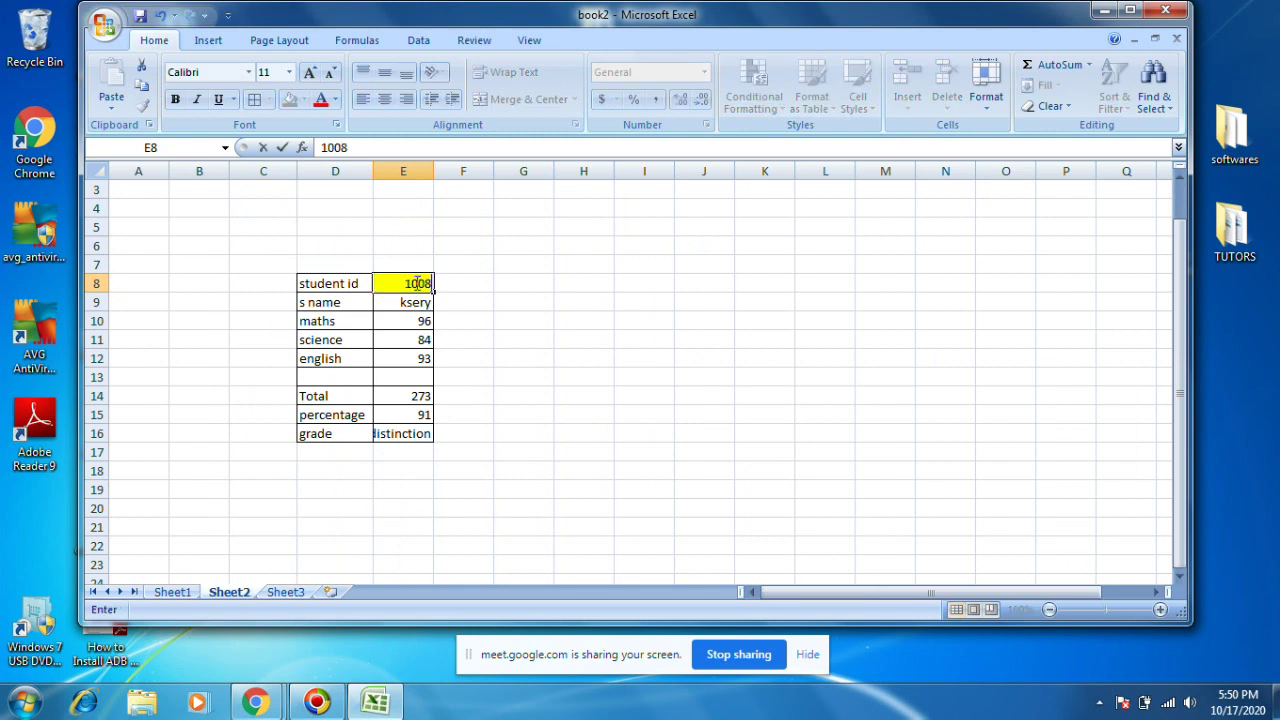
{"action": "key", "text": "Return"}
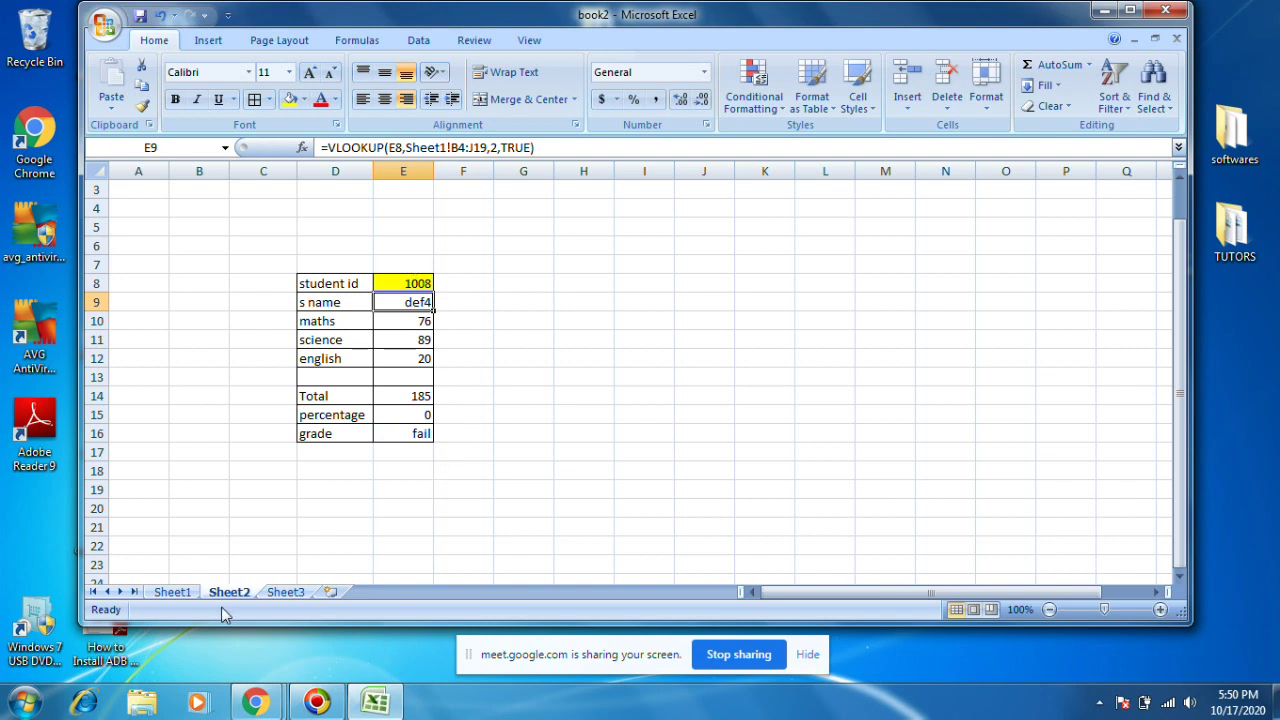
Enter the marks table's last student id in E8 on Sheet2 and compare the form's results with that student's row on Sheet1.
{"action": "left_click", "coordinate": [170, 592]}
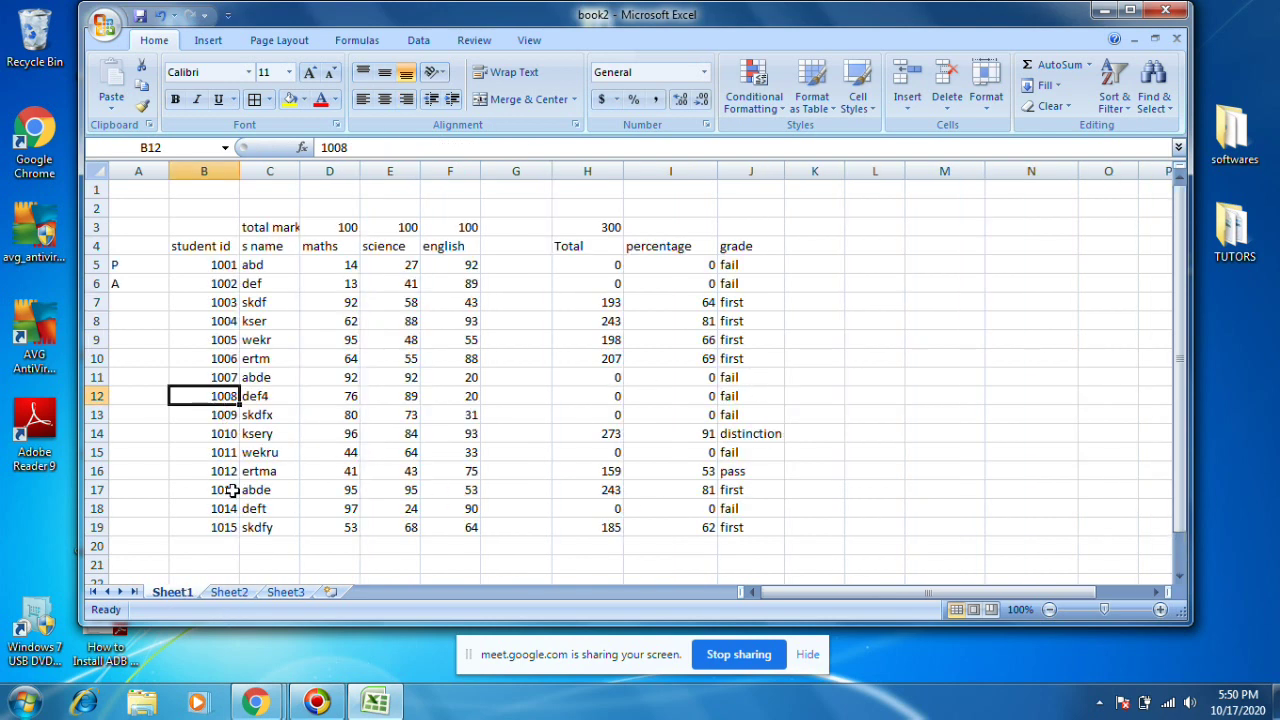
{"action": "left_click", "coordinate": [228, 593]}
{"action": "left_click", "coordinate": [414, 283]}
{"action": "type", "text": "1015"}
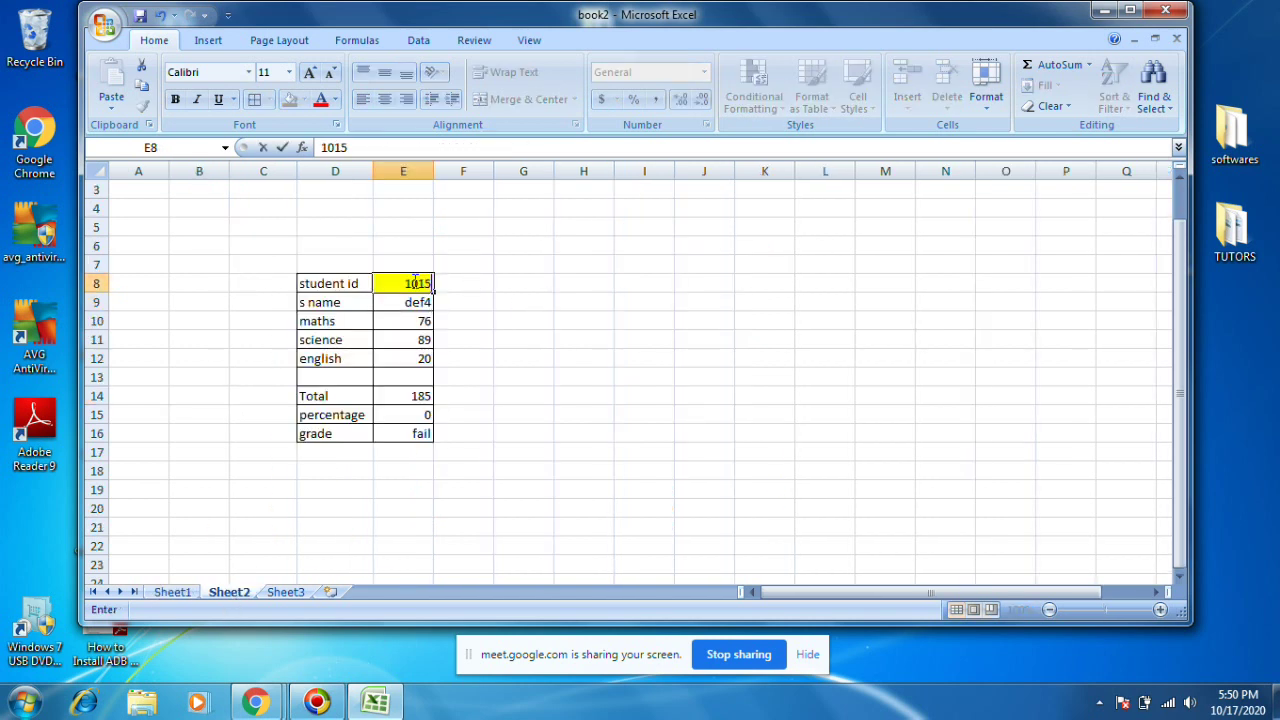
{"action": "key", "text": "Return"}
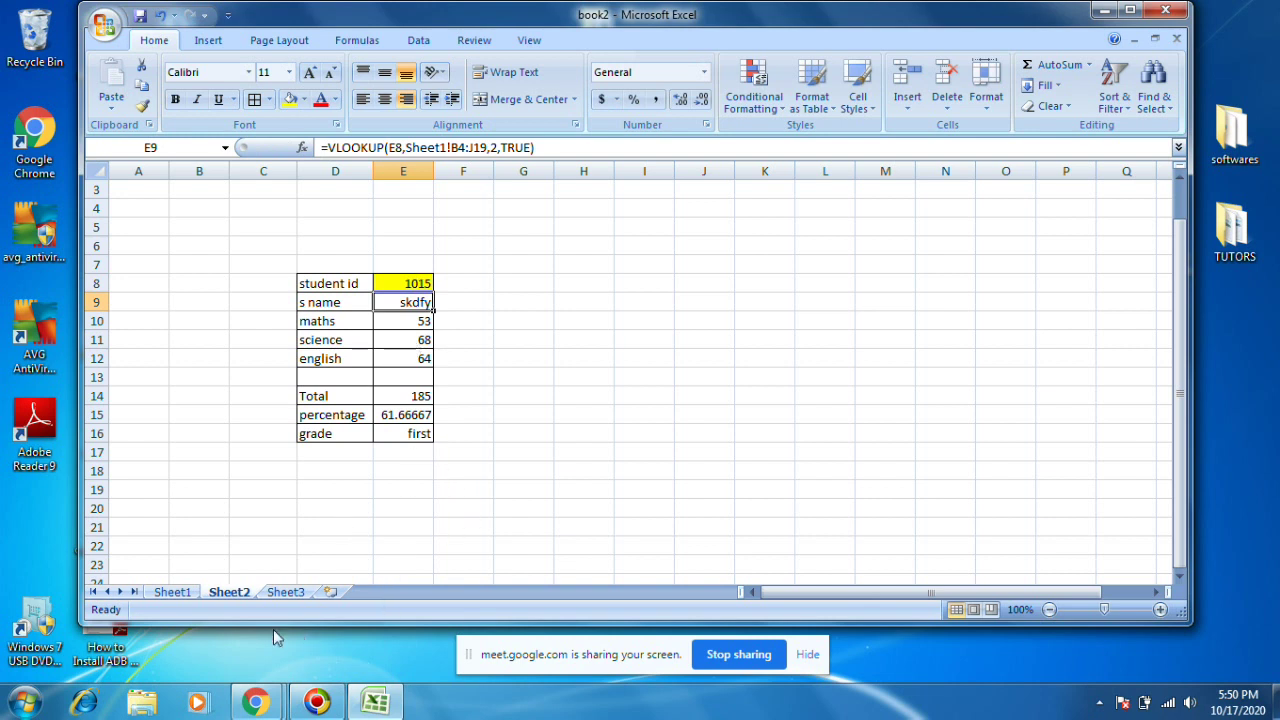
{"action": "left_click", "coordinate": [172, 592]}
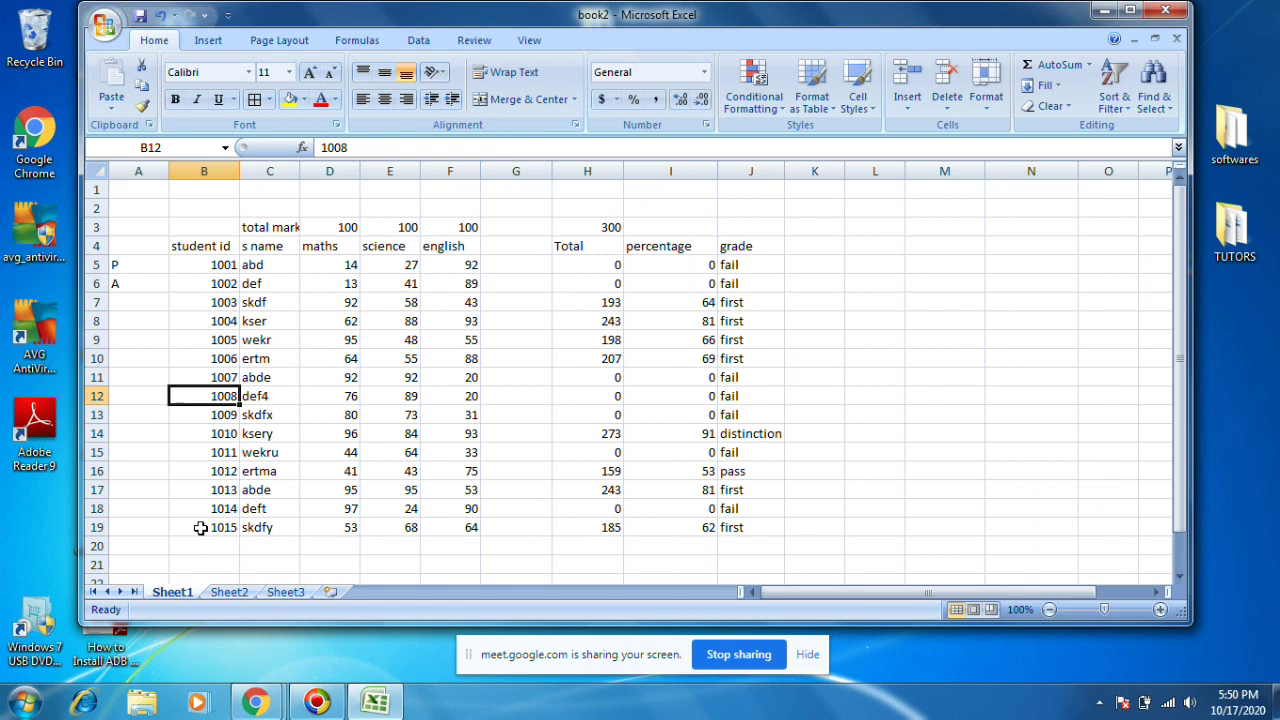
{"action": "left_click_drag", "start_coordinate": [200, 526], "coordinate": [737, 529]}
{"action": "left_click", "coordinate": [794, 513]}
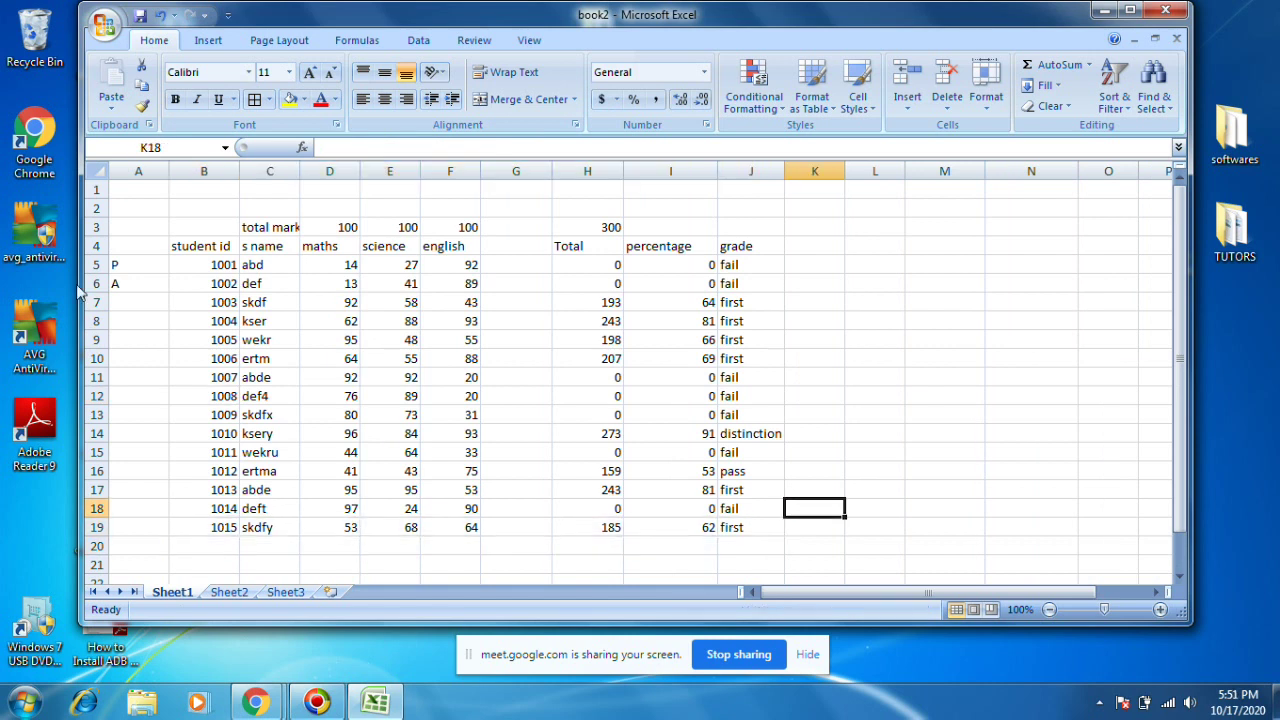
{"action": "left_click", "coordinate": [222, 593]}
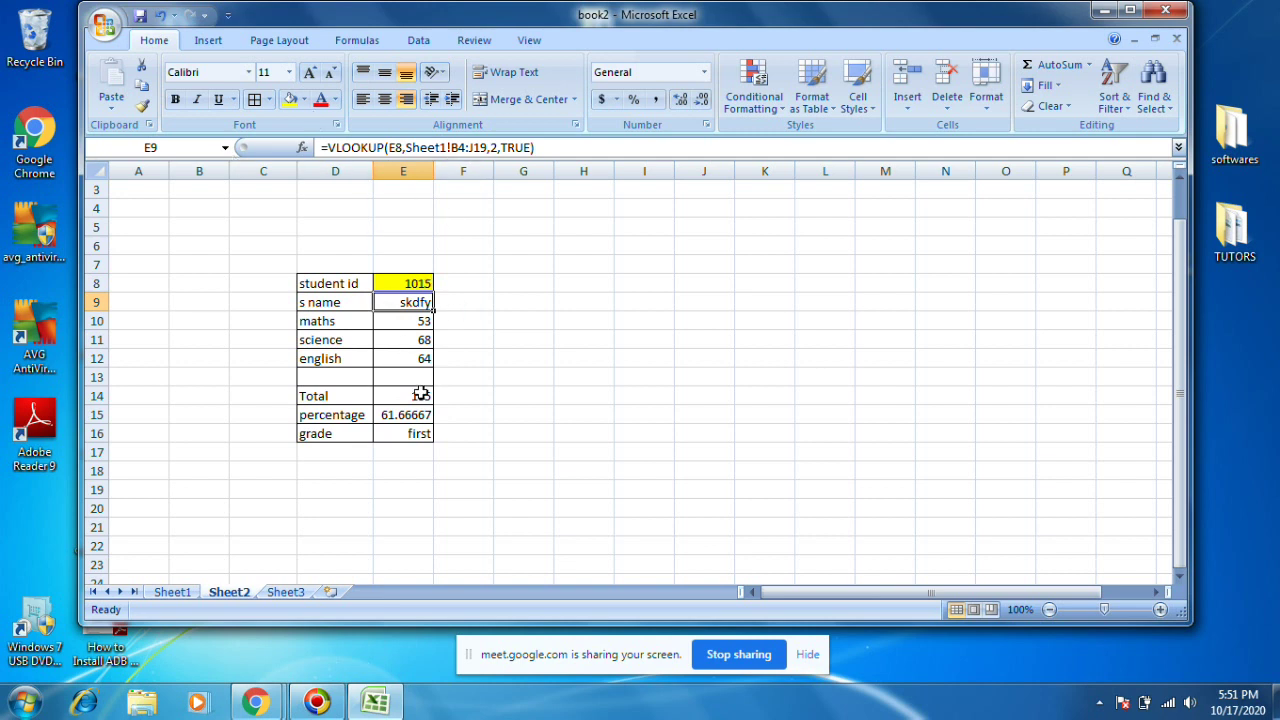
Clear the s name cell E9 on Sheet2 and start a new VLOOKUP formula there with E8 as the lookup value.
{"action": "key", "text": "Delete"}
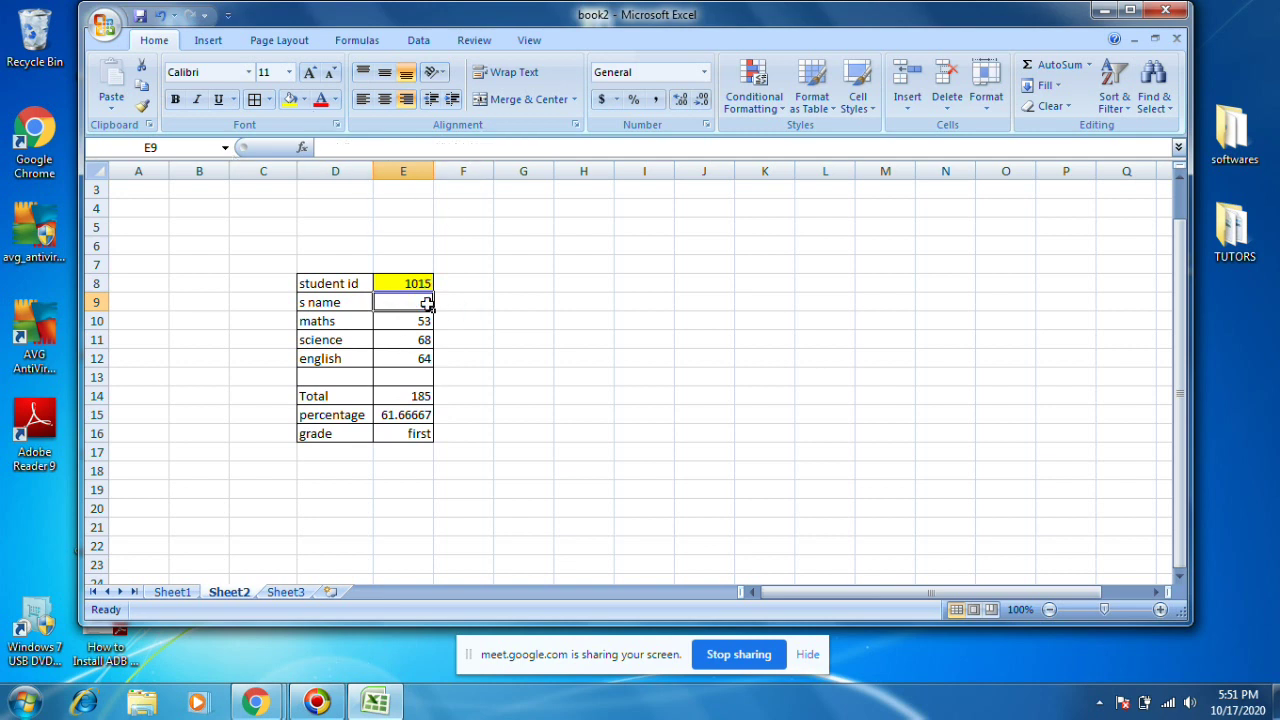
{"action": "type", "text": "=v"}
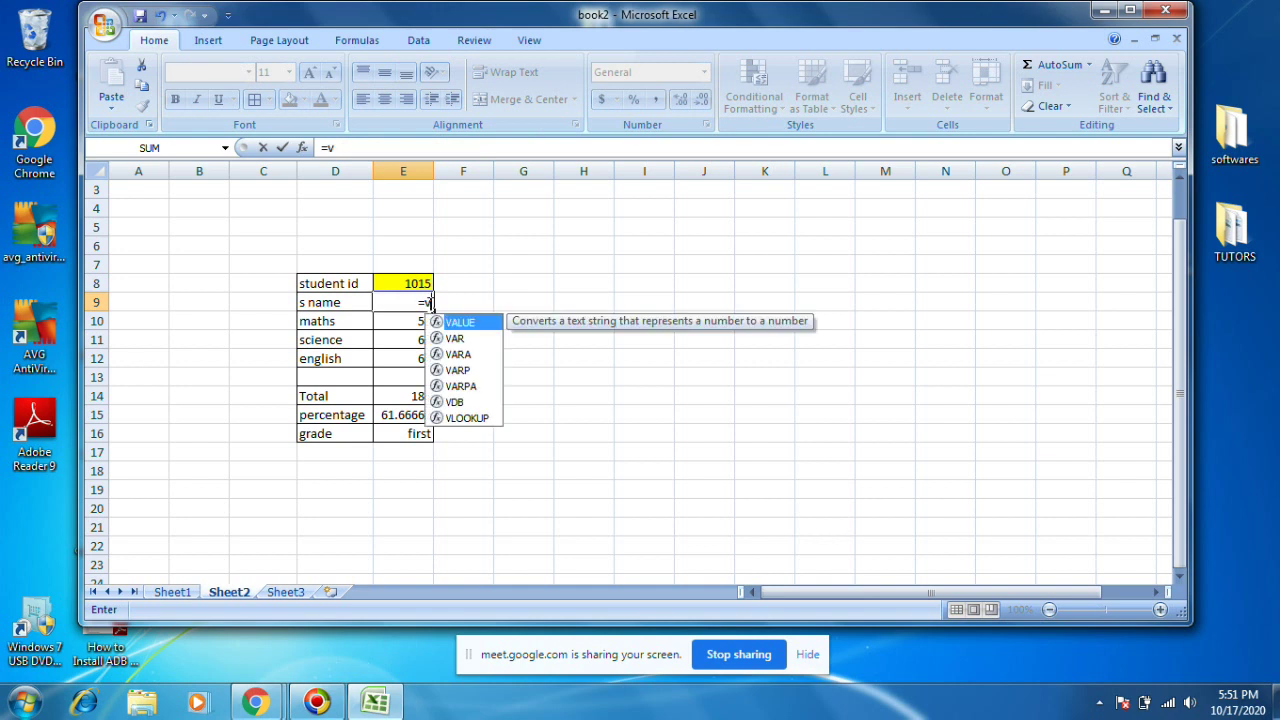
{"action": "type", "text": "l"}
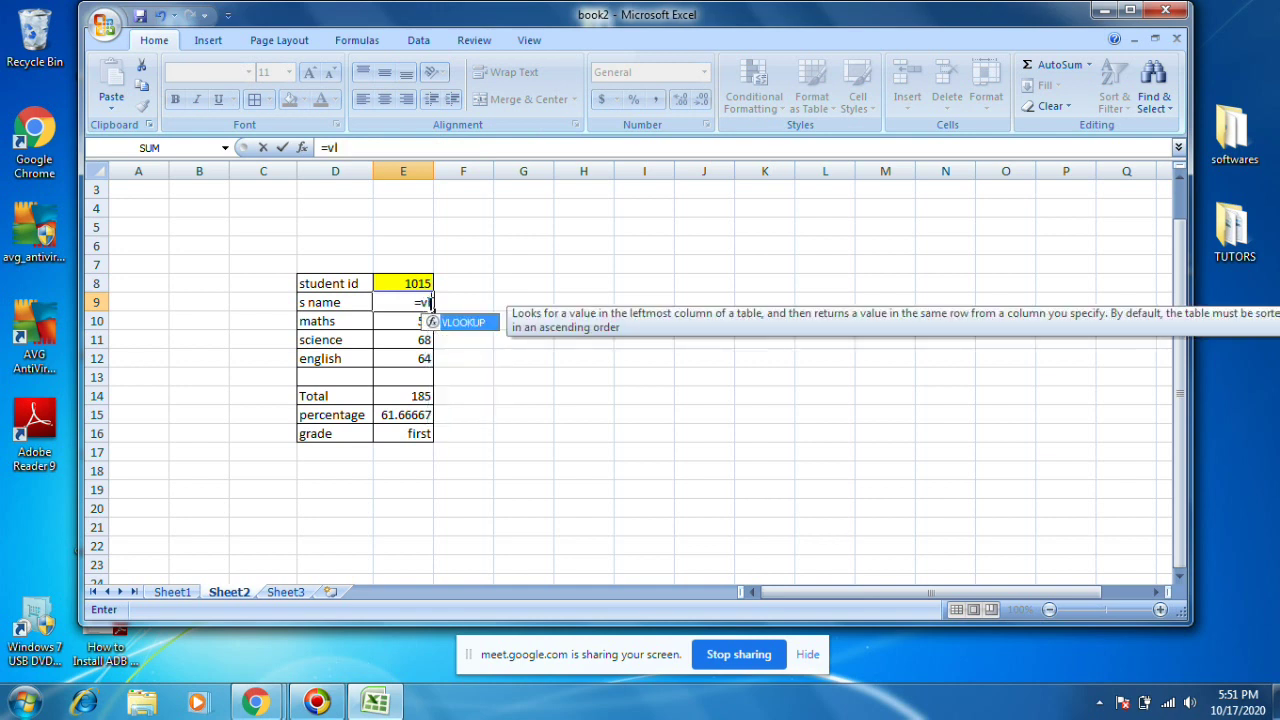
{"action": "key", "text": "Tab"}
{"action": "key", "text": "Return"}
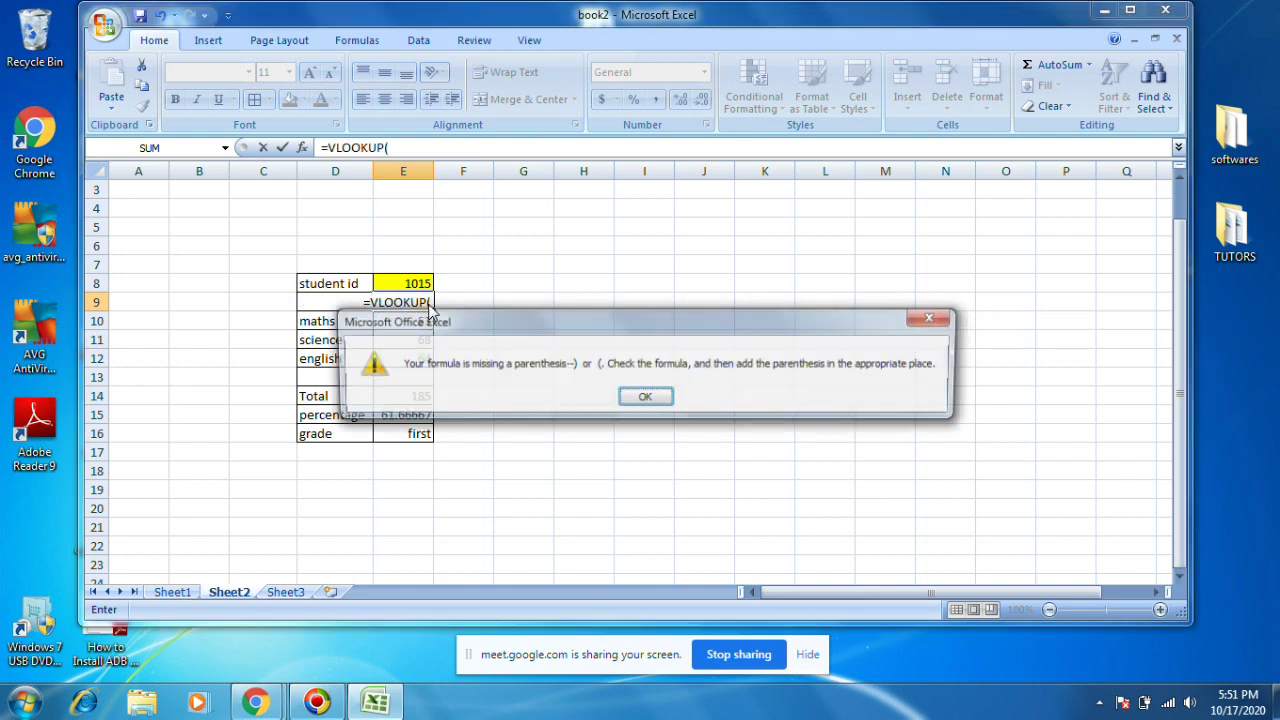
{"action": "left_click", "coordinate": [645, 397]}
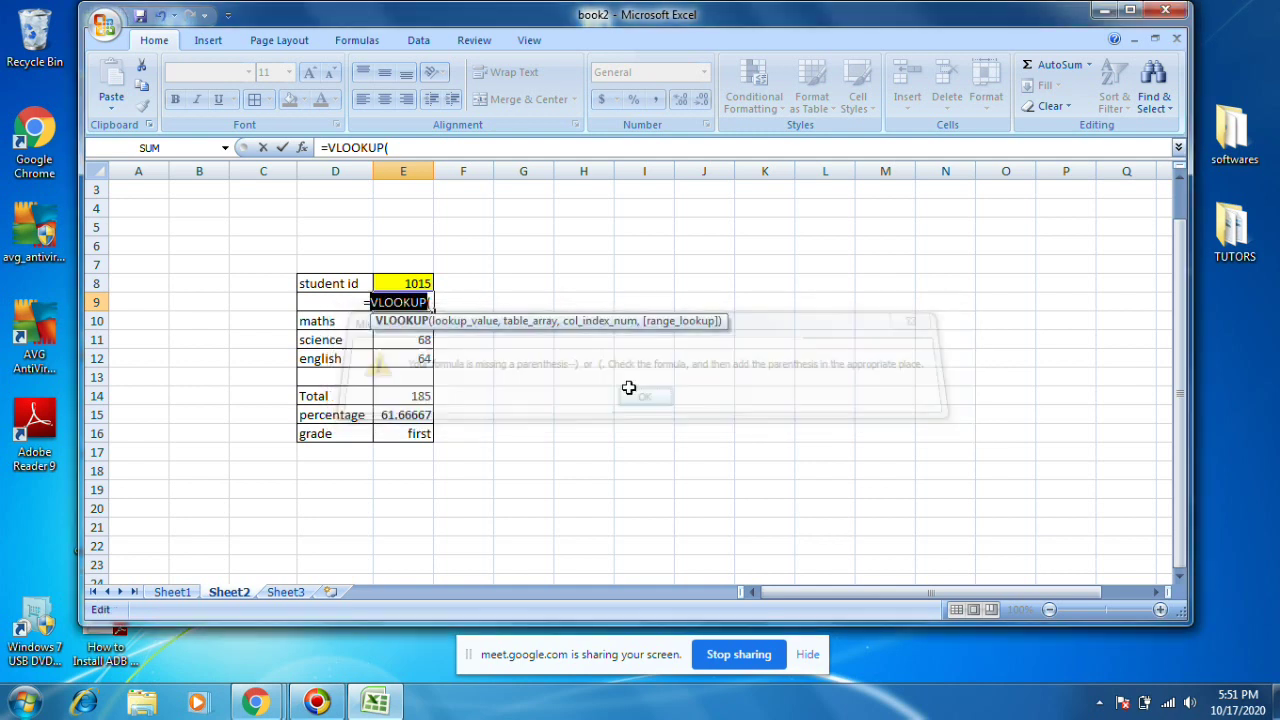
{"action": "left_click", "coordinate": [407, 148]}
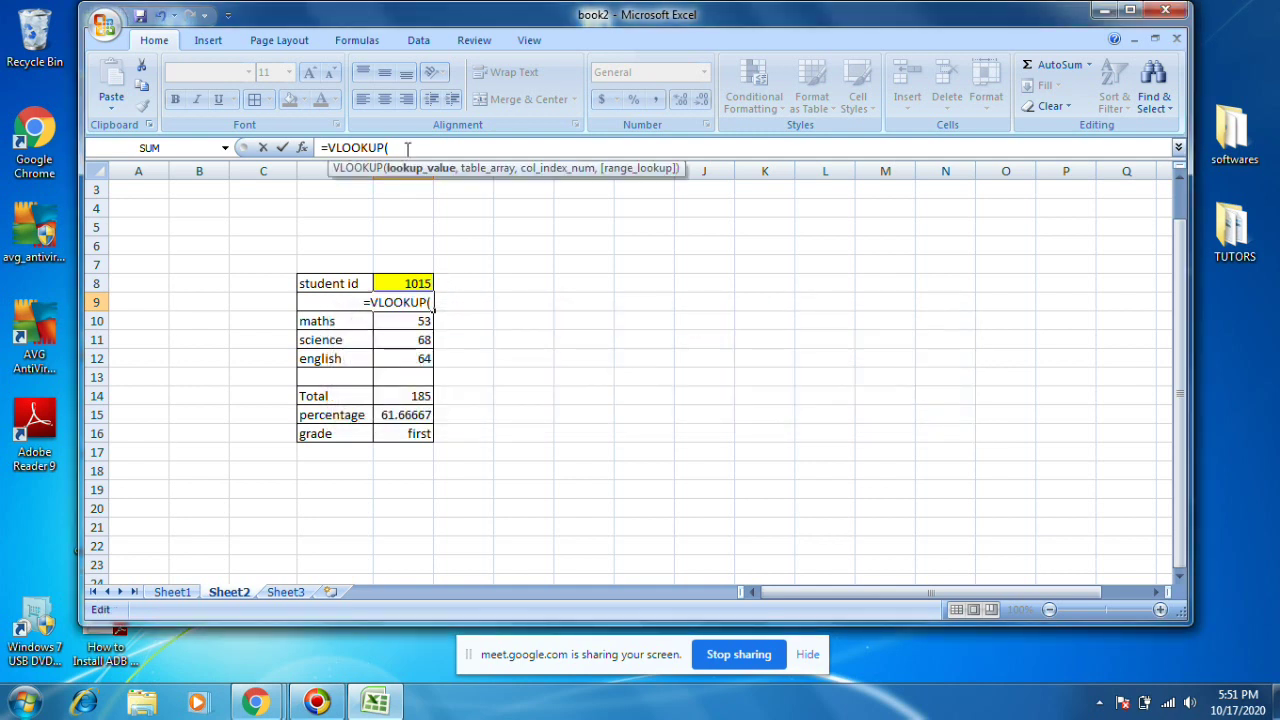
{"action": "left_click", "coordinate": [417, 280]}
{"action": "type", "text": ","}
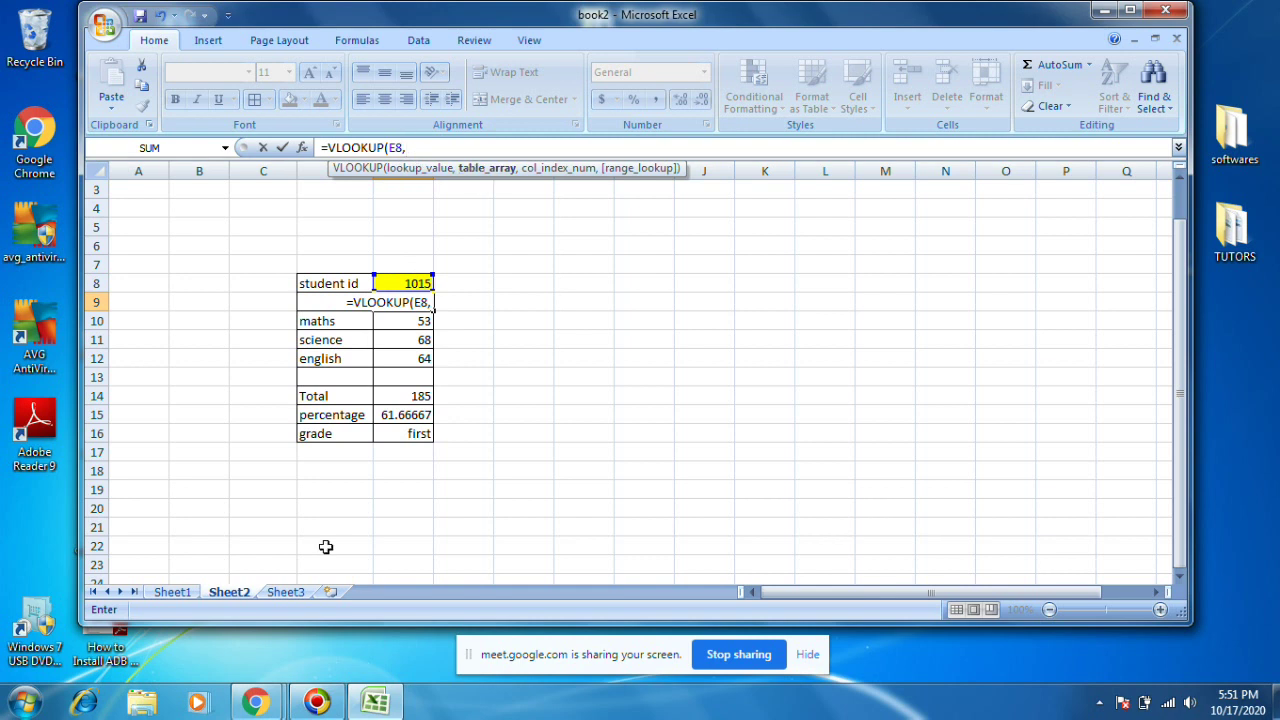
Complete E9's VLOOKUP formula with the table range Sheet1!B4:J19, column index 2 and approximate match TRUE.
{"action": "left_click", "coordinate": [175, 592]}
{"action": "left_click_drag", "start_coordinate": [177, 248], "coordinate": [740, 527]}
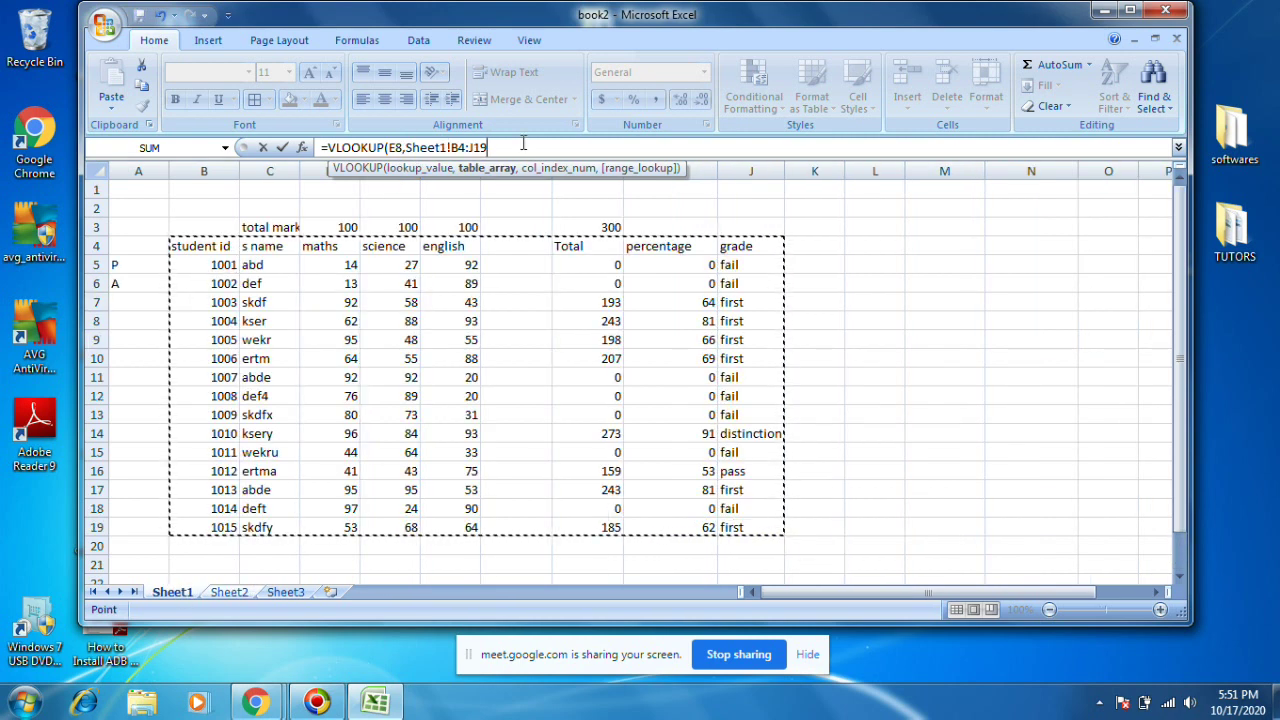
{"action": "type", "text": ","}
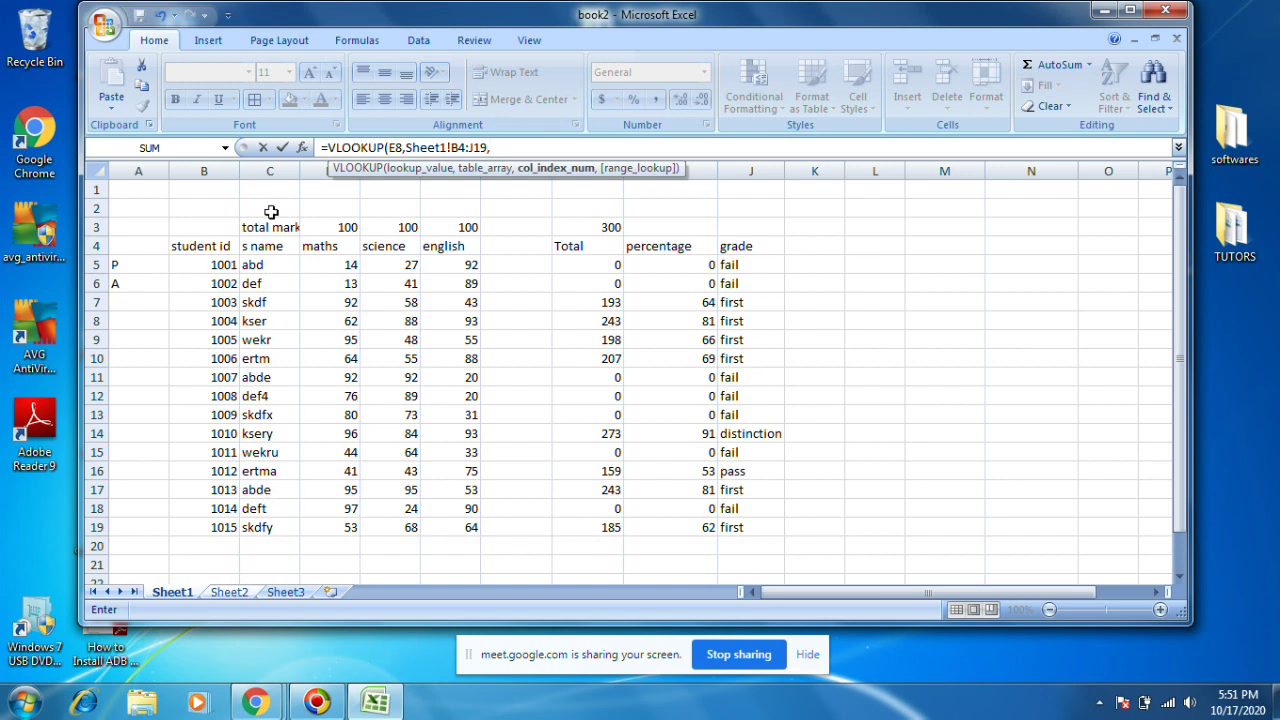
{"action": "type", "text": "2,"}
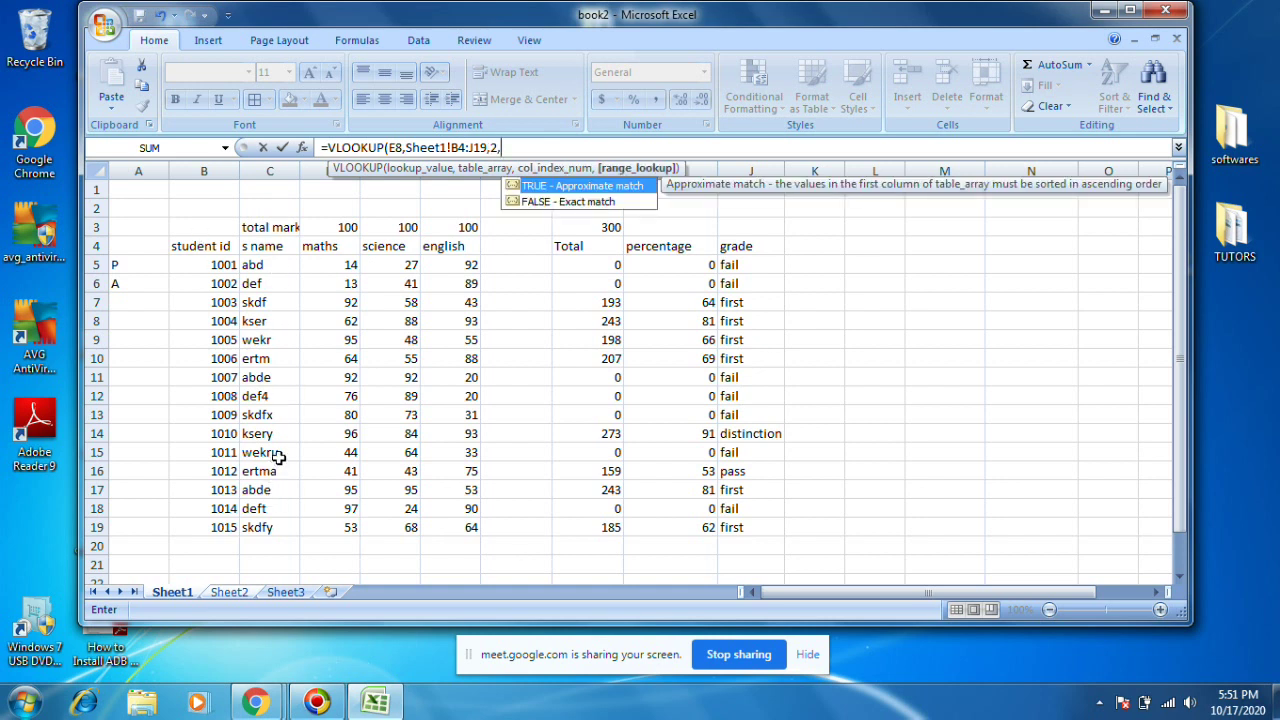
{"action": "double_click", "coordinate": [540, 187]}
{"action": "type", "text": ")"}
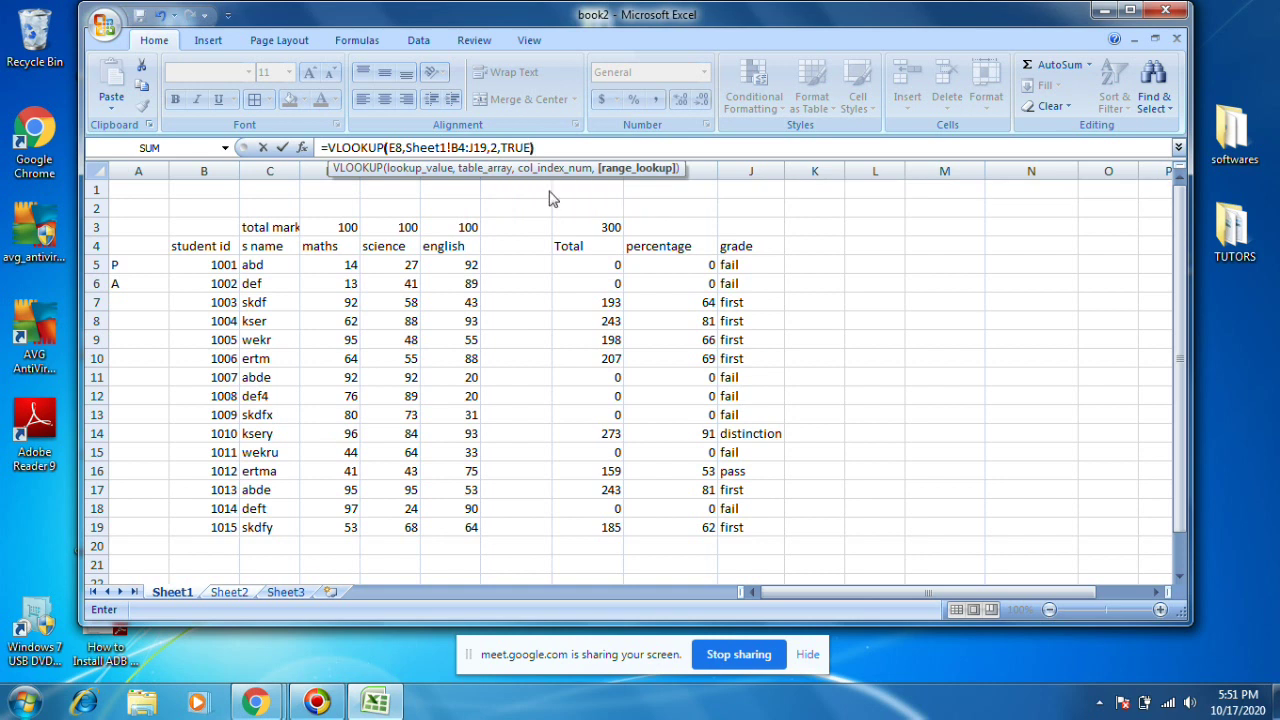
{"action": "left_click", "coordinate": [225, 595]}
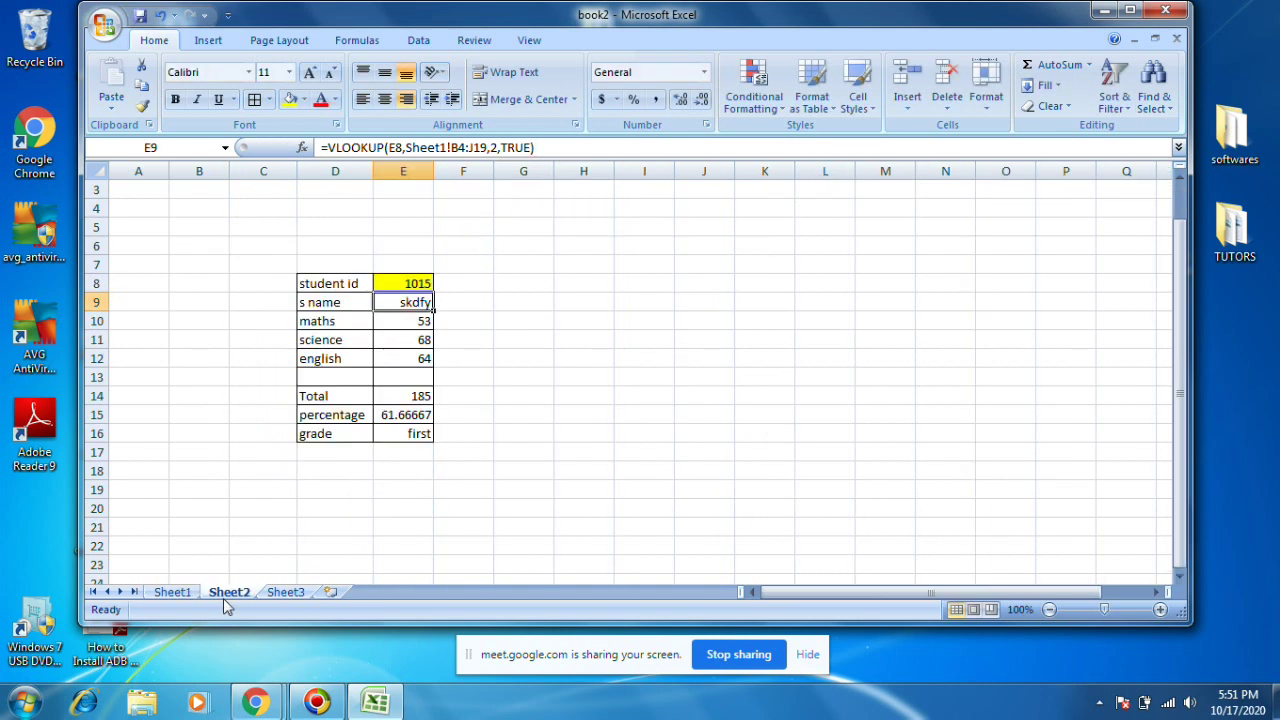
{"action": "left_click", "coordinate": [422, 321]}
{"action": "left_click", "coordinate": [428, 303]}
Link the empty cell M5 on Sheet1 to the first student id with the formula =B5.
{"action": "left_click", "coordinate": [187, 594]}
{"action": "left_click", "coordinate": [937, 252]}
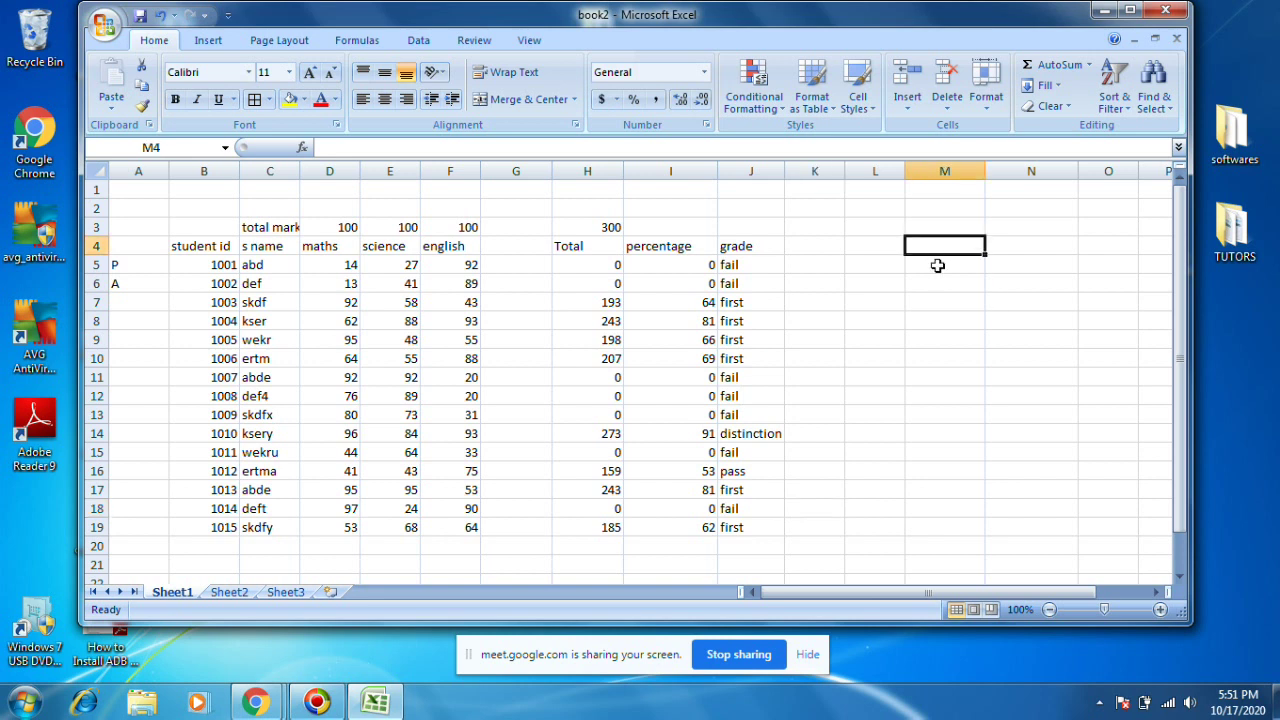
{"action": "left_click", "coordinate": [937, 265]}
{"action": "type", "text": "="}
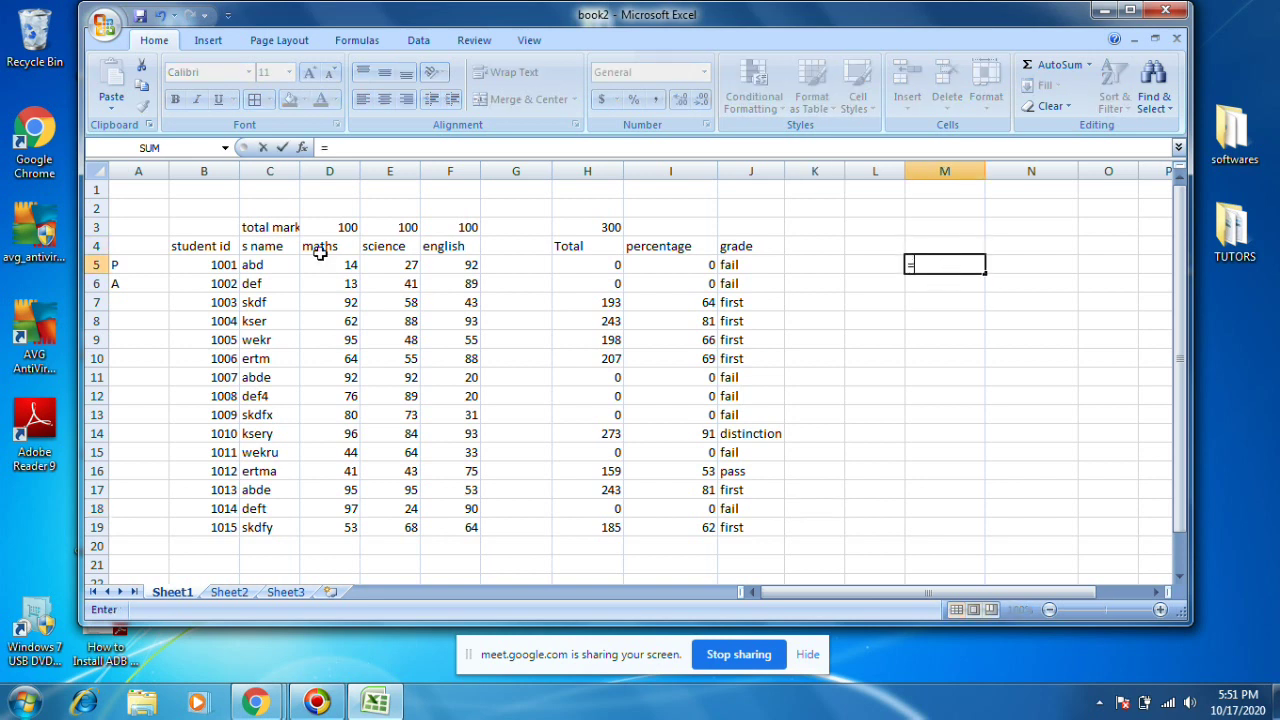
{"action": "left_click", "coordinate": [207, 262]}
{"action": "key", "text": "Return"}
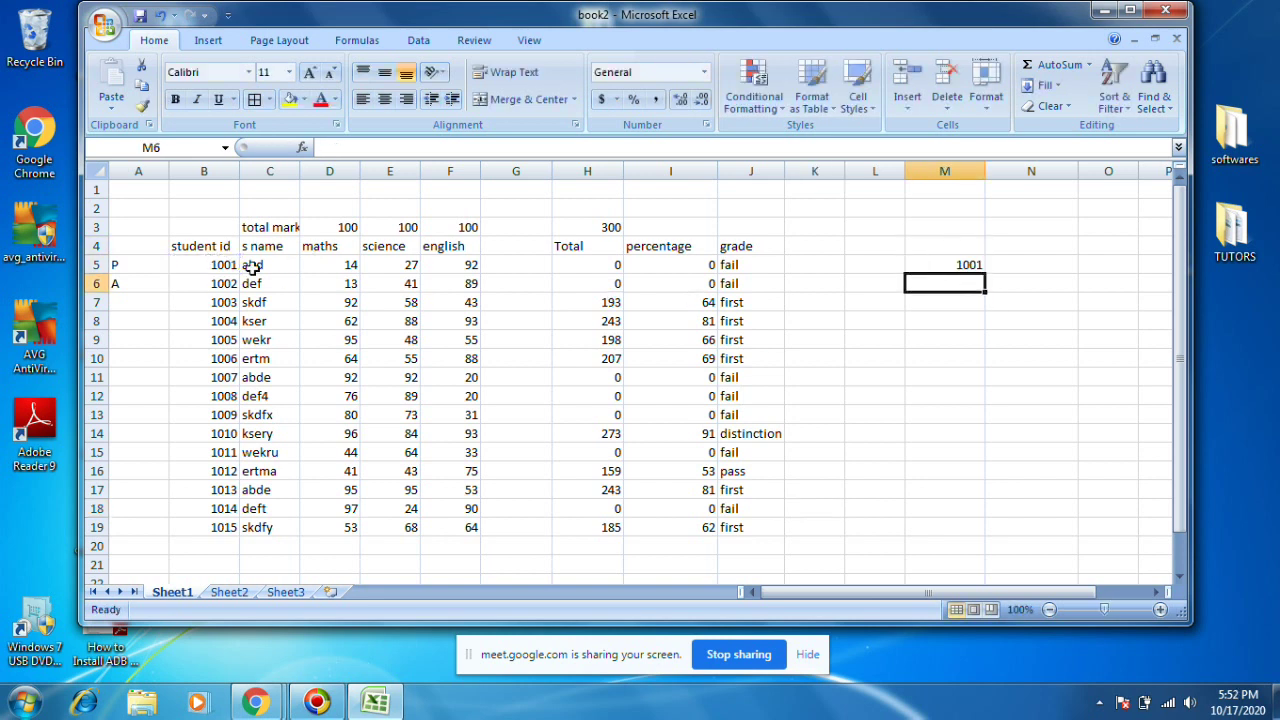
Overwrite the first student id in B5 on Sheet1 with a different four-digit id to test the link in M5.
{"action": "left_click", "coordinate": [204, 262]}
{"action": "type", "text": "1123"}
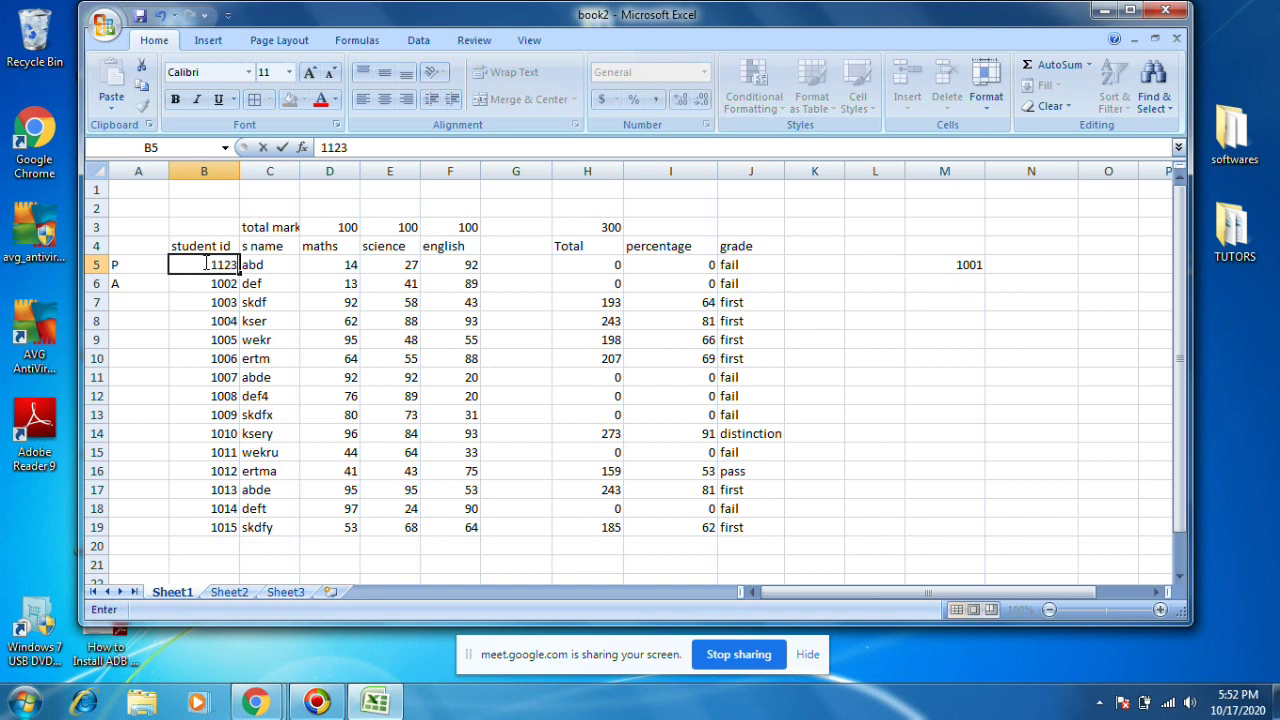
{"action": "left_click", "coordinate": [1106, 373]}
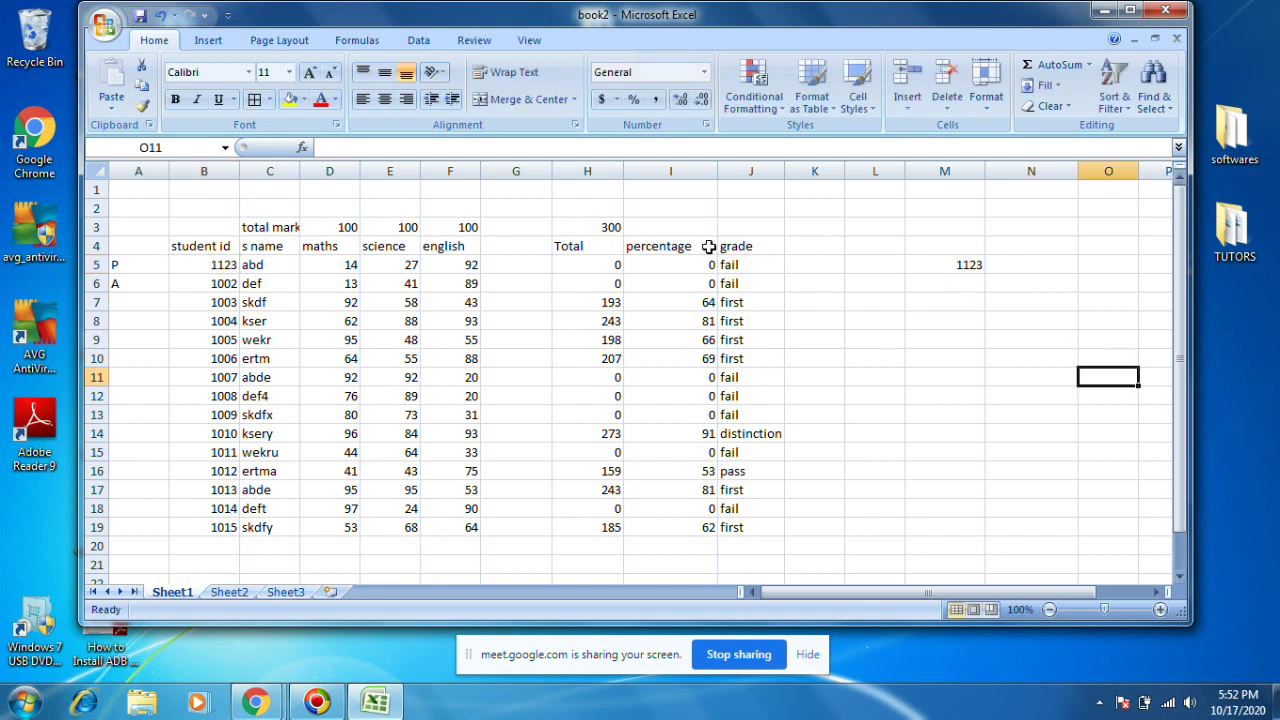
Clear the link formula from M5 on Sheet1 and open the HLOOKUP form on Sheet3.
{"action": "left_click", "coordinate": [955, 270]}
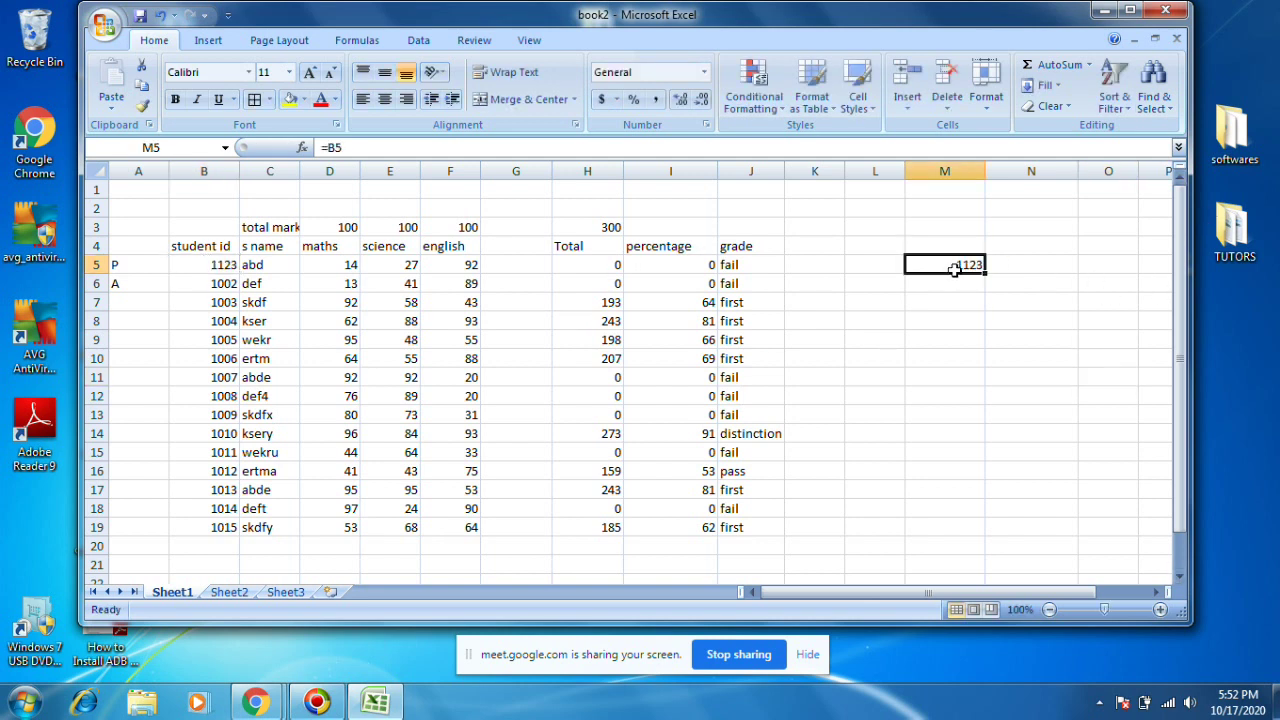
{"action": "key", "text": "Delete"}
{"action": "left_click", "coordinate": [229, 592]}
{"action": "left_click", "coordinate": [290, 592]}
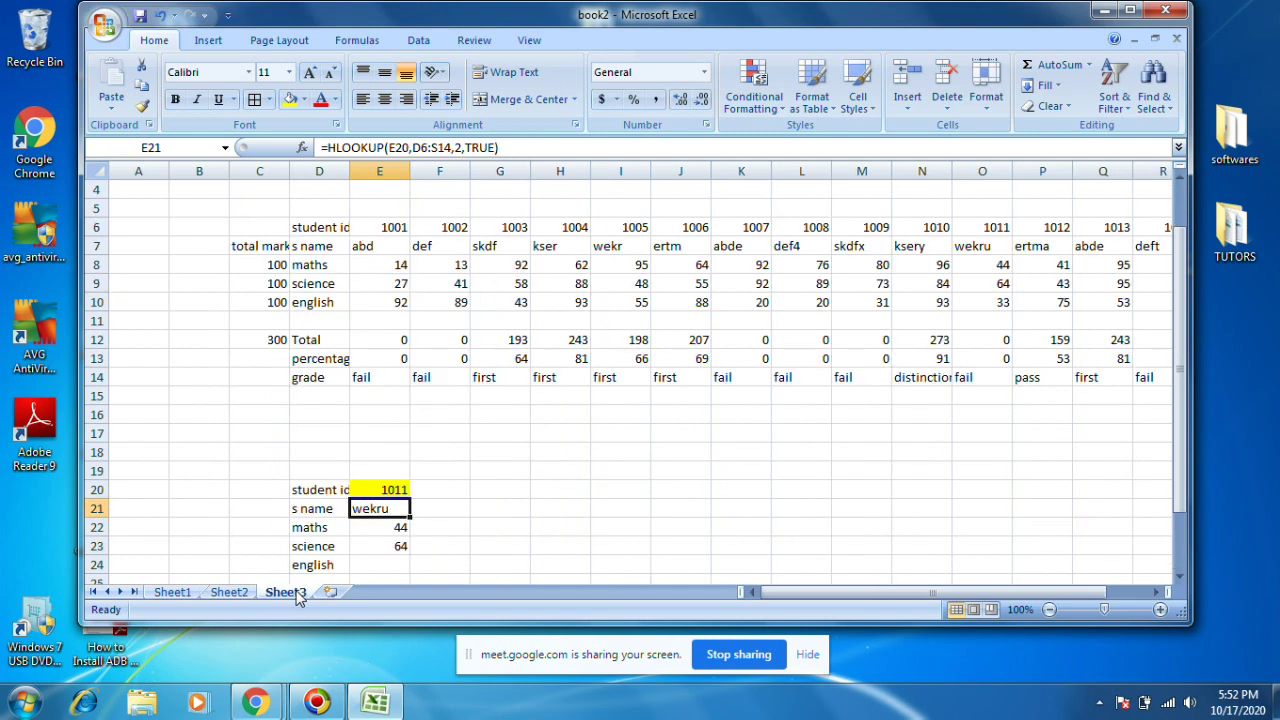